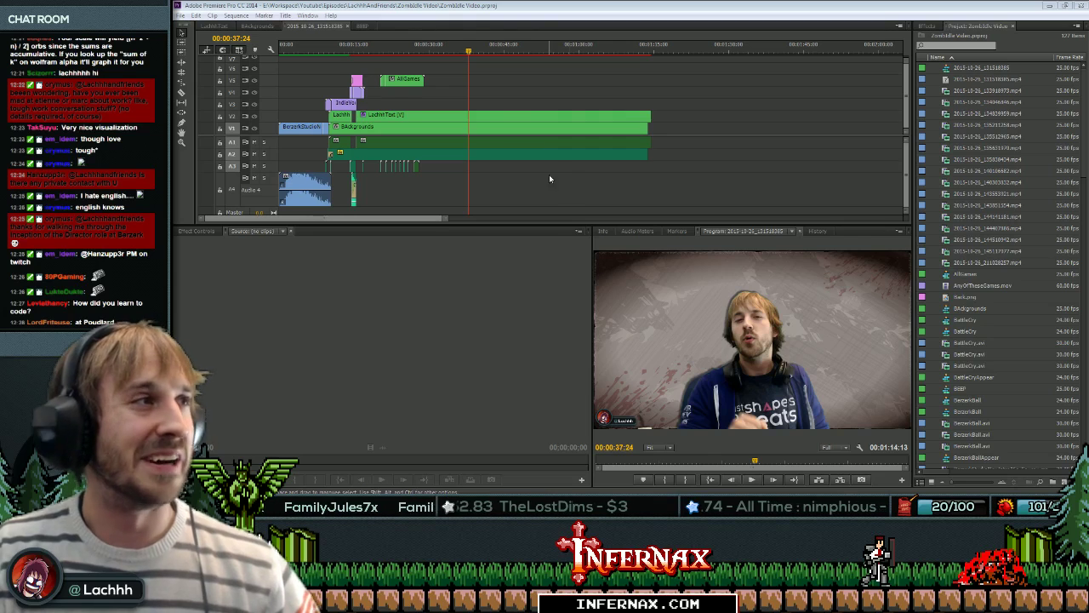
Pause the background music in VLC and play the video sequence from its start.
left_click_drag(328, 52, 315, 51)
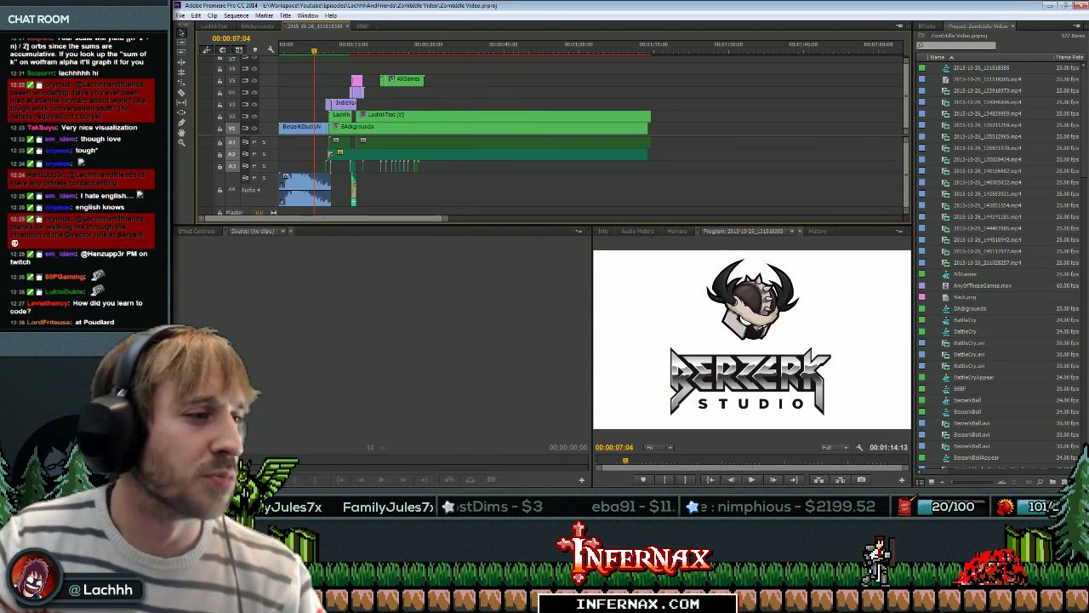
left_click(490, 503)
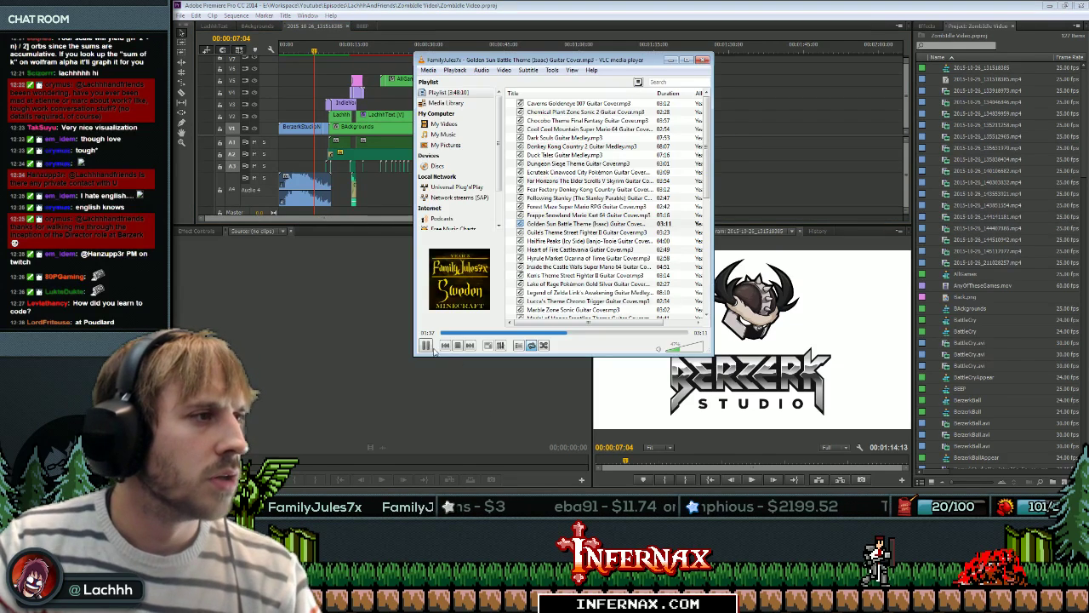
left_click_drag(295, 49, 244, 51)
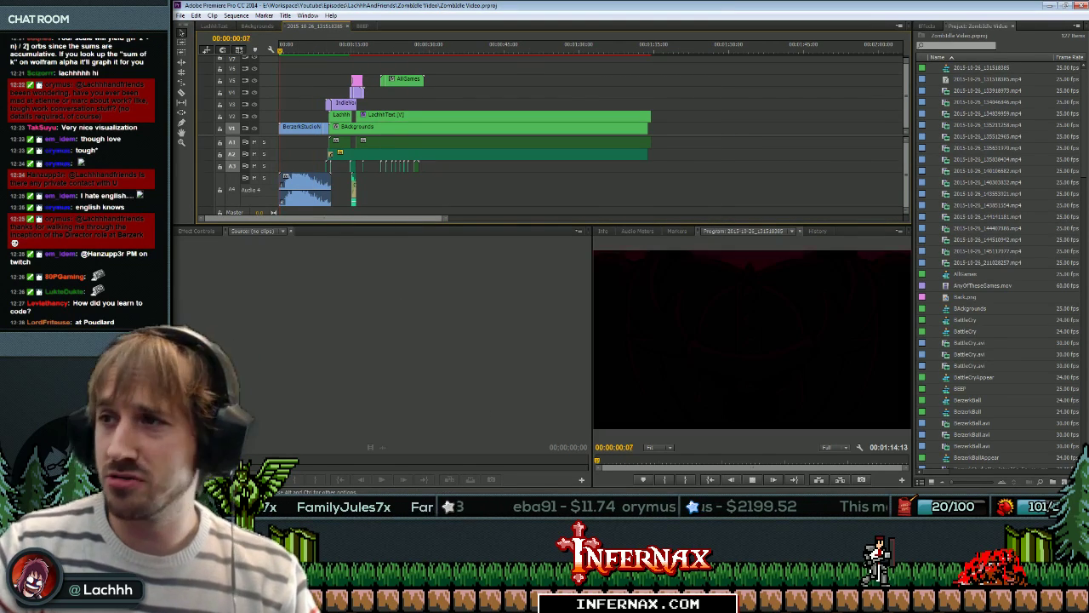
Switch the workspace layout to the custom Big Preview workspace.
left_click(308, 15)
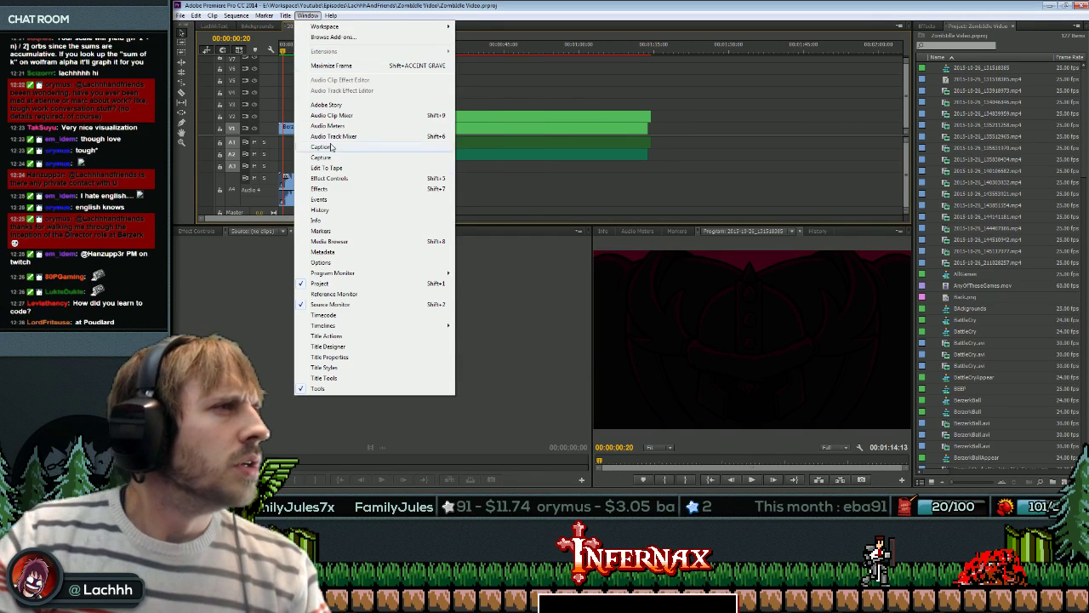
left_click(361, 5)
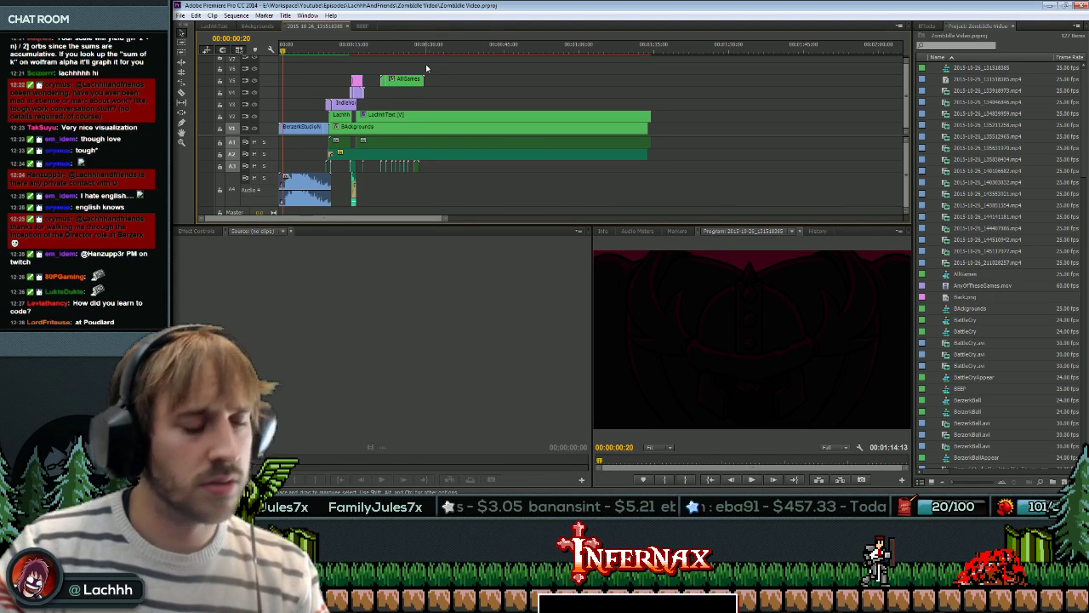
key("alt+shift+6")
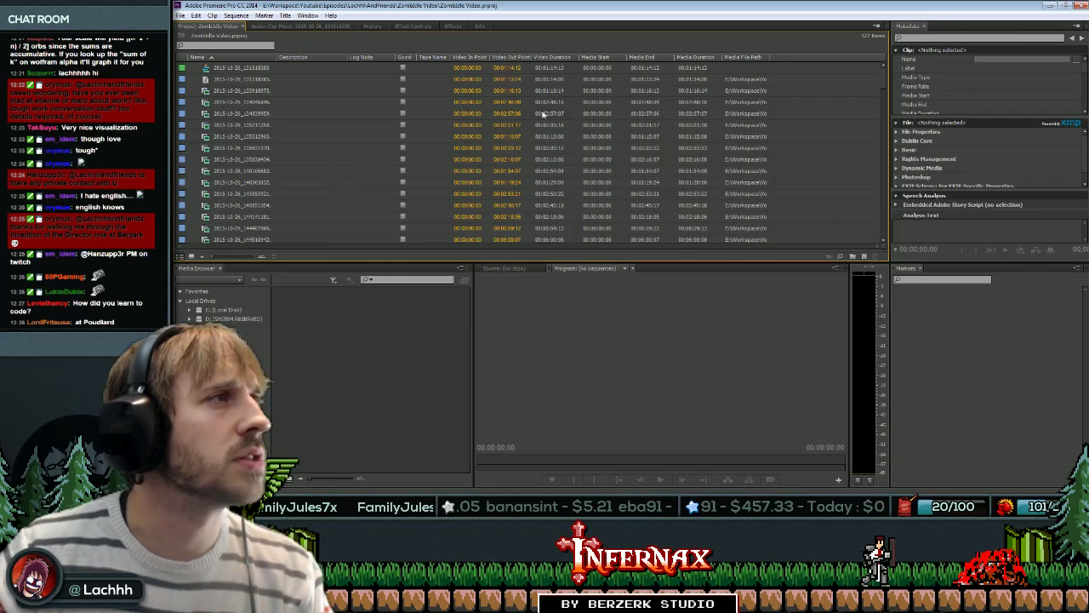
left_click(308, 15)
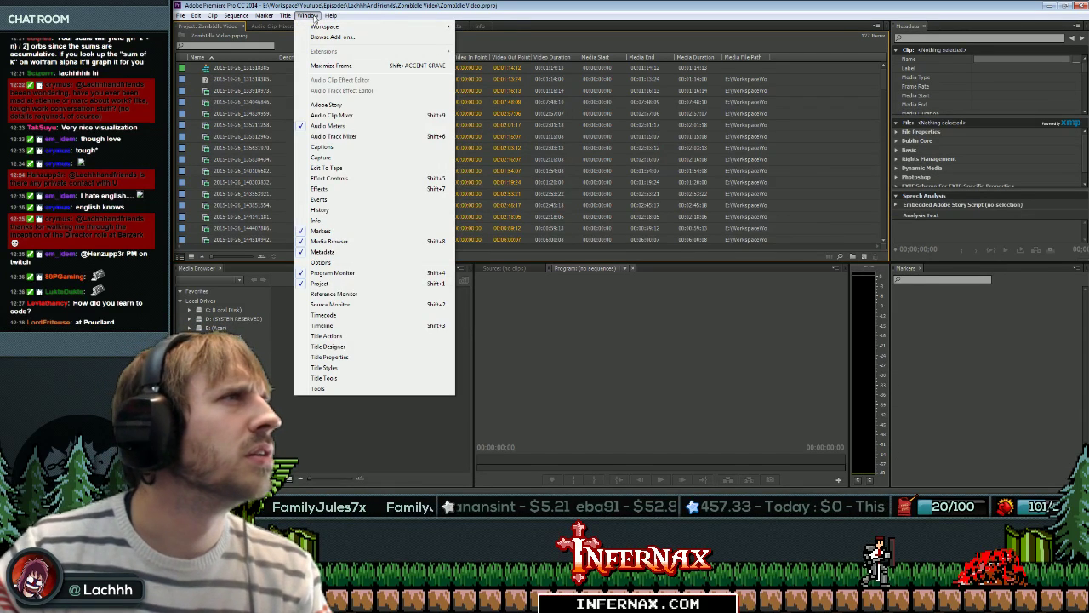
mouse_move(340, 26)
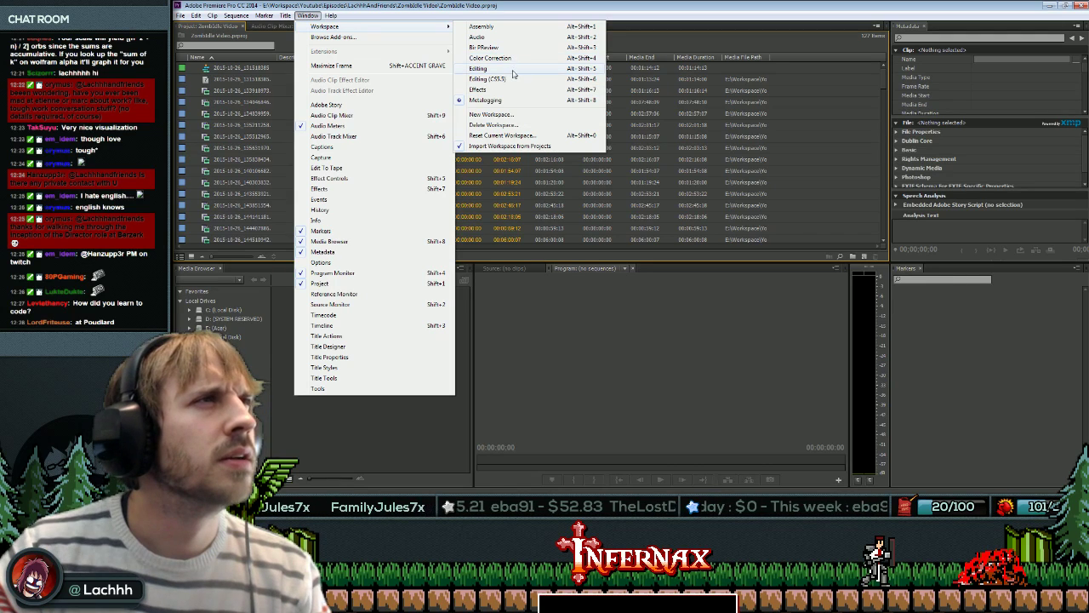
left_click(515, 48)
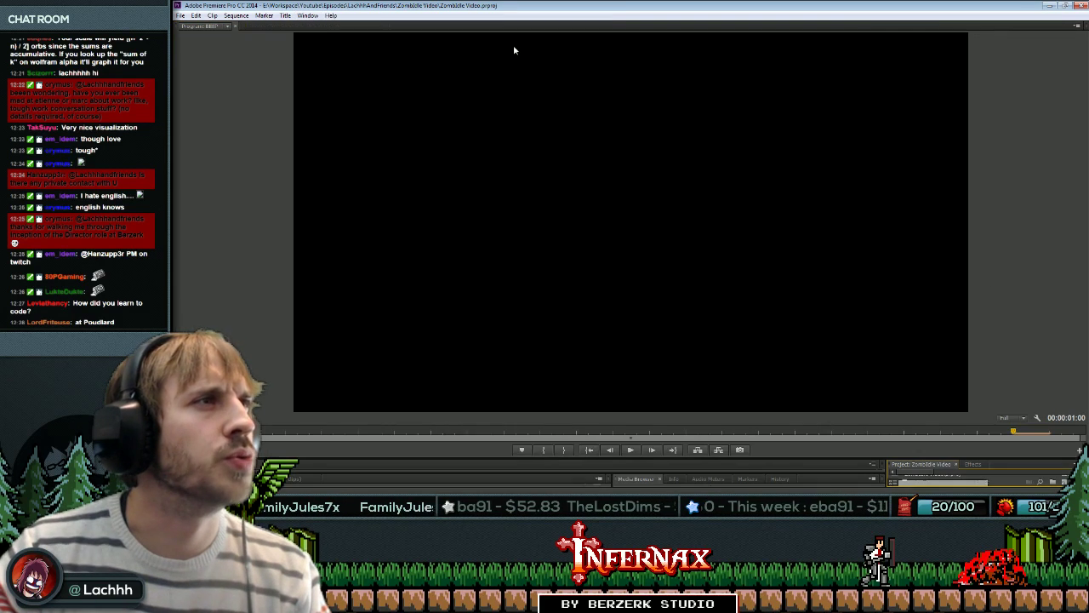
Shrink the large preview to uncover the timeline and project items, and open the 2015-10-26_131518385 sequence.
left_click(631, 450)
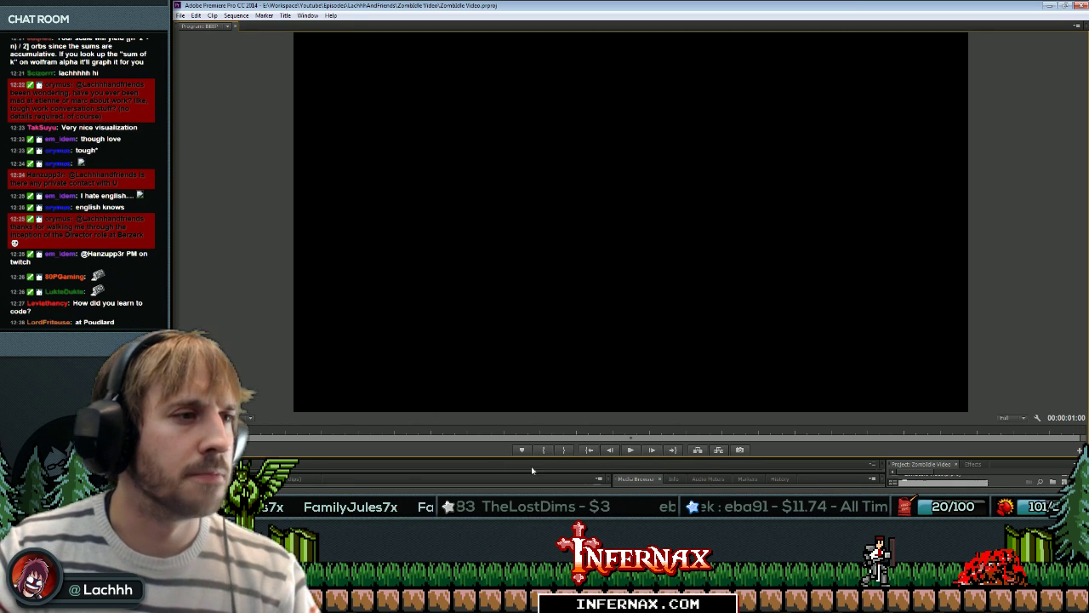
left_click(632, 452)
left_click(632, 452)
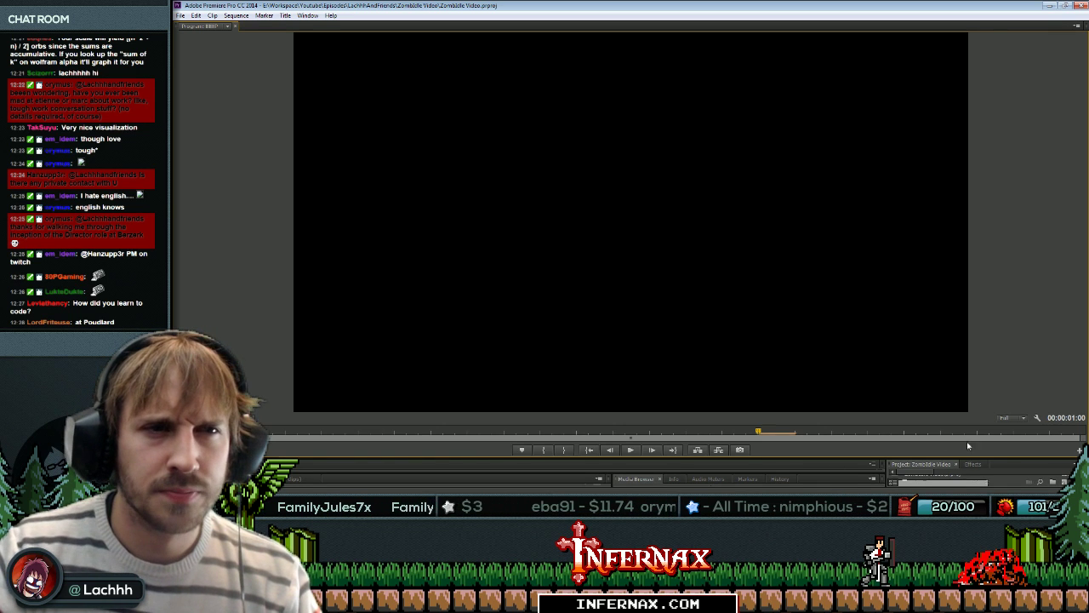
left_click_drag(964, 459, 963, 359)
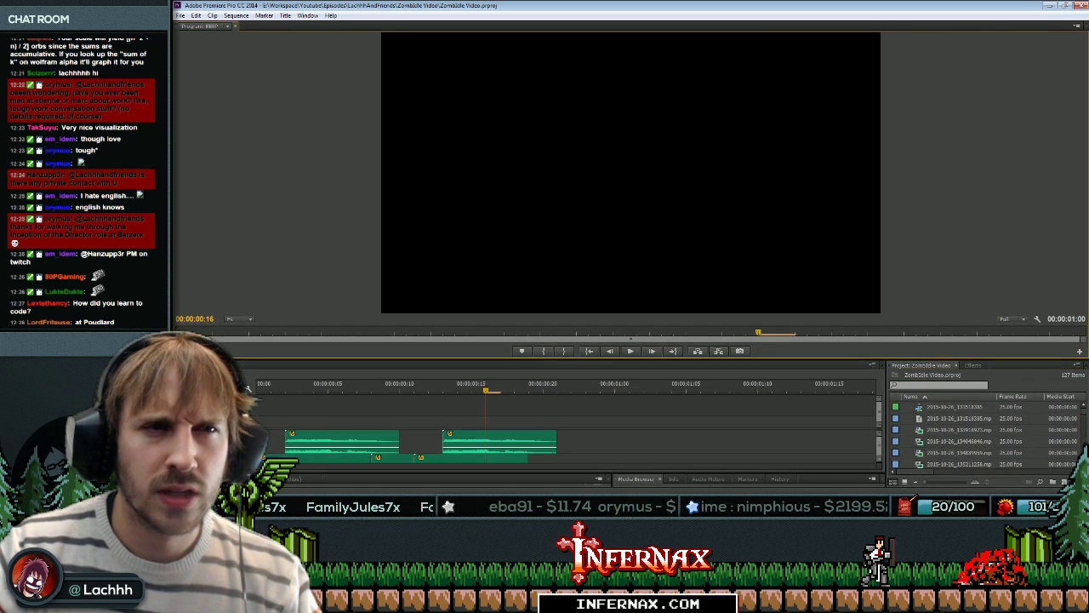
double_click(942, 408)
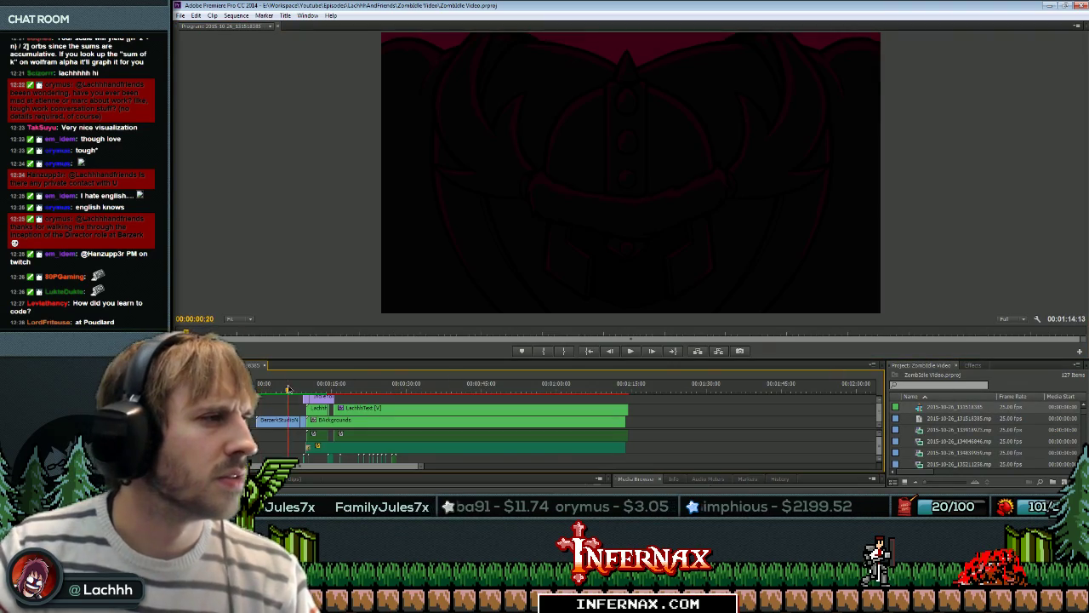
Enlarge the preview and watch the sequence through the game montage and talking shots, pausing playback at intervals.
key("space")
left_click_drag(766, 359, 766, 458)
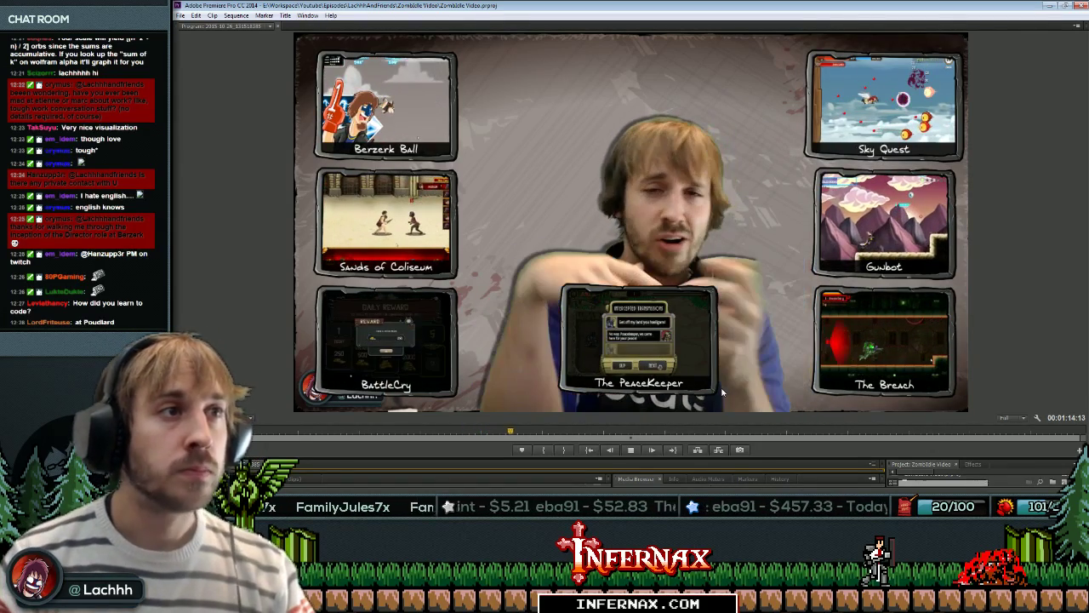
left_click(524, 432)
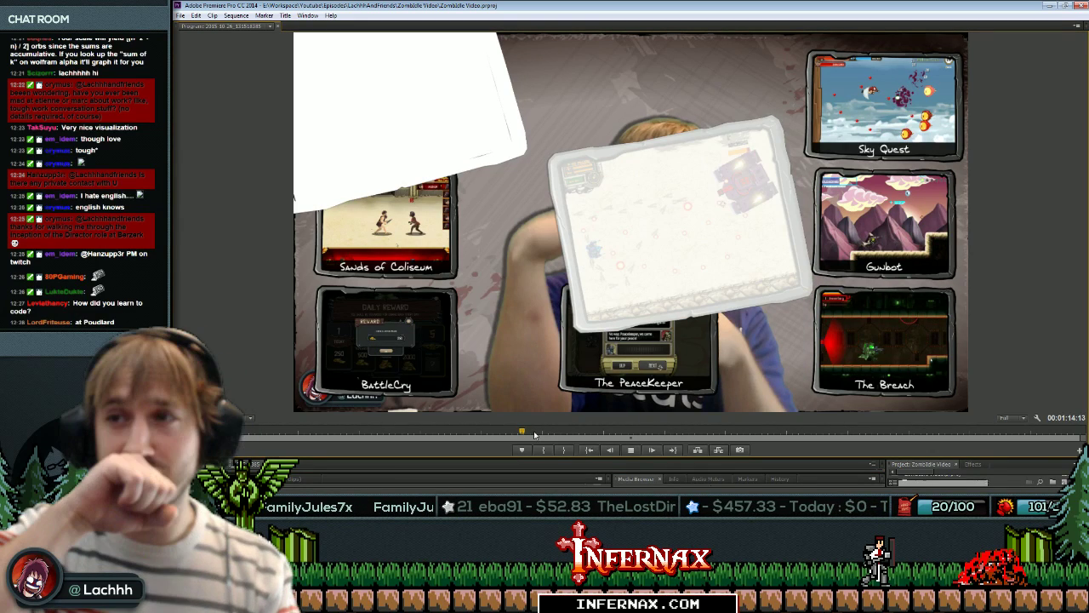
key("space")
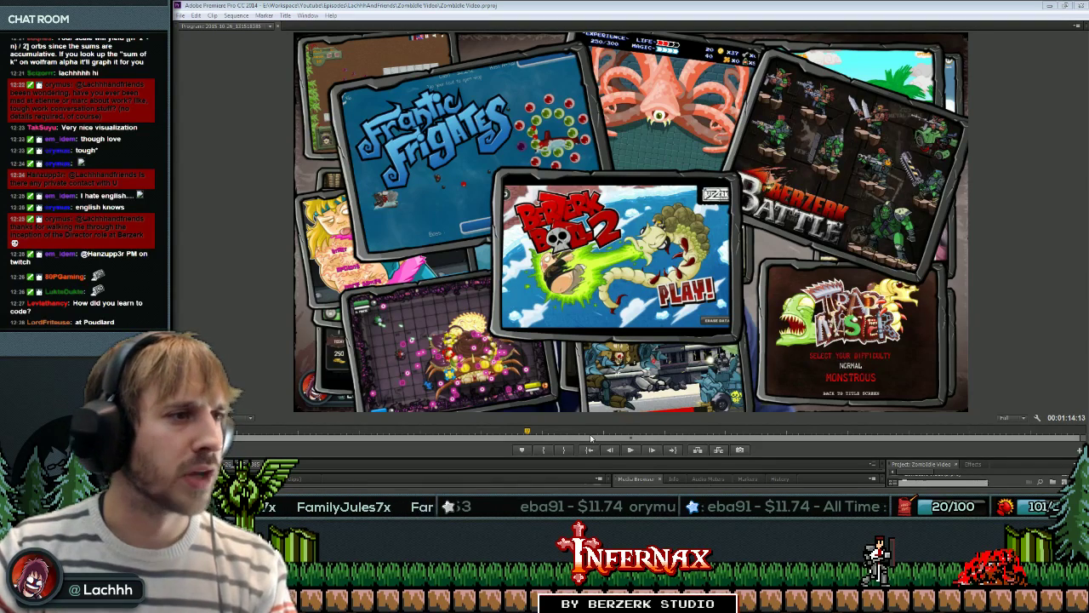
left_click(630, 449)
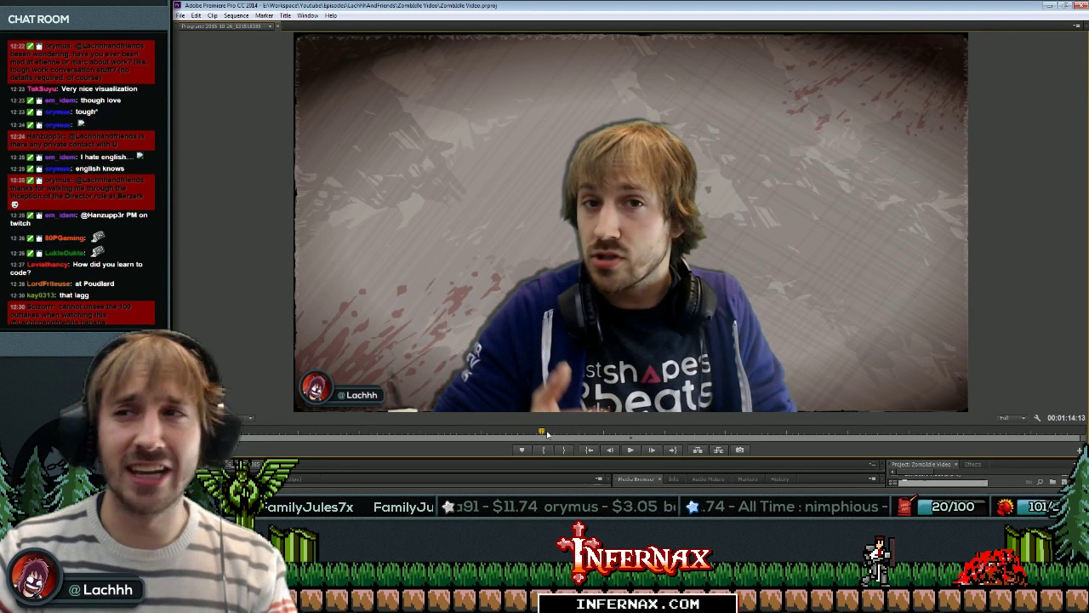
key("space")
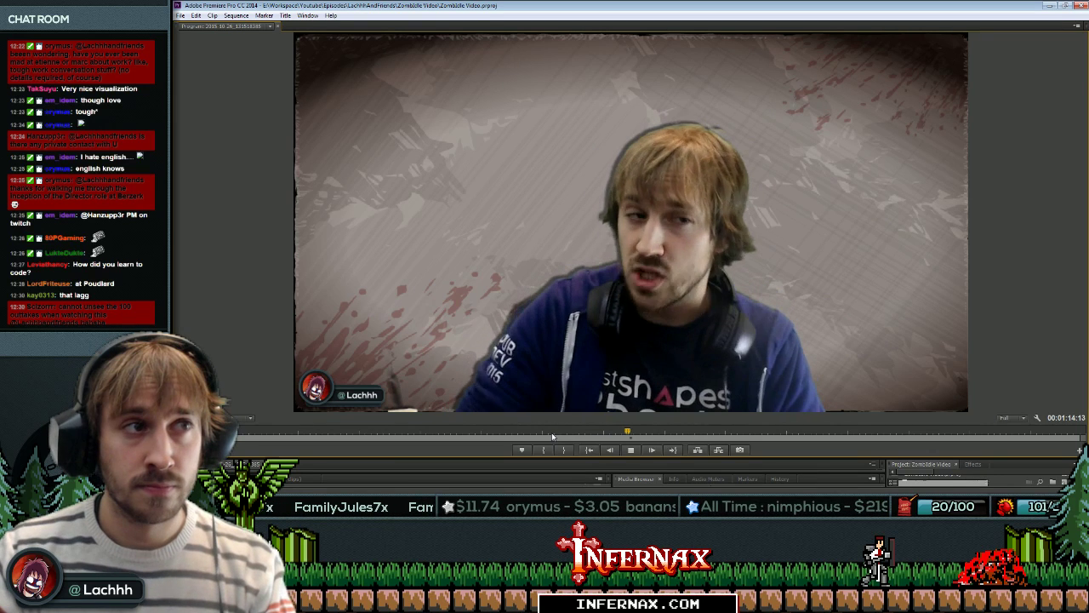
key("space")
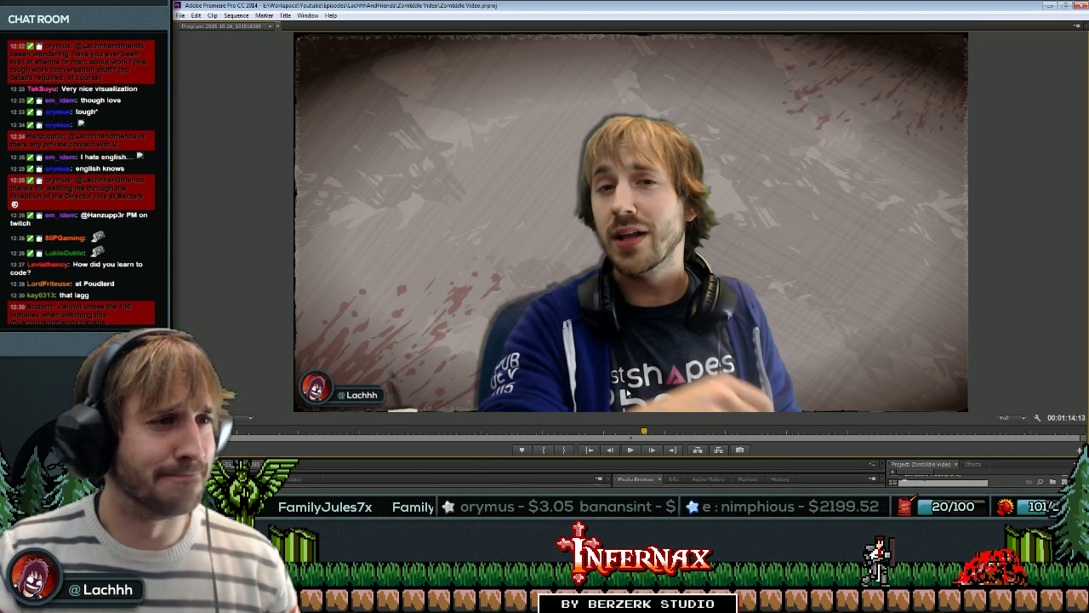
Return to the Editing workspace, stop playback and set the playhead to 00:00:25:17.
left_click(308, 15)
mouse_move(341, 28)
left_click(503, 63)
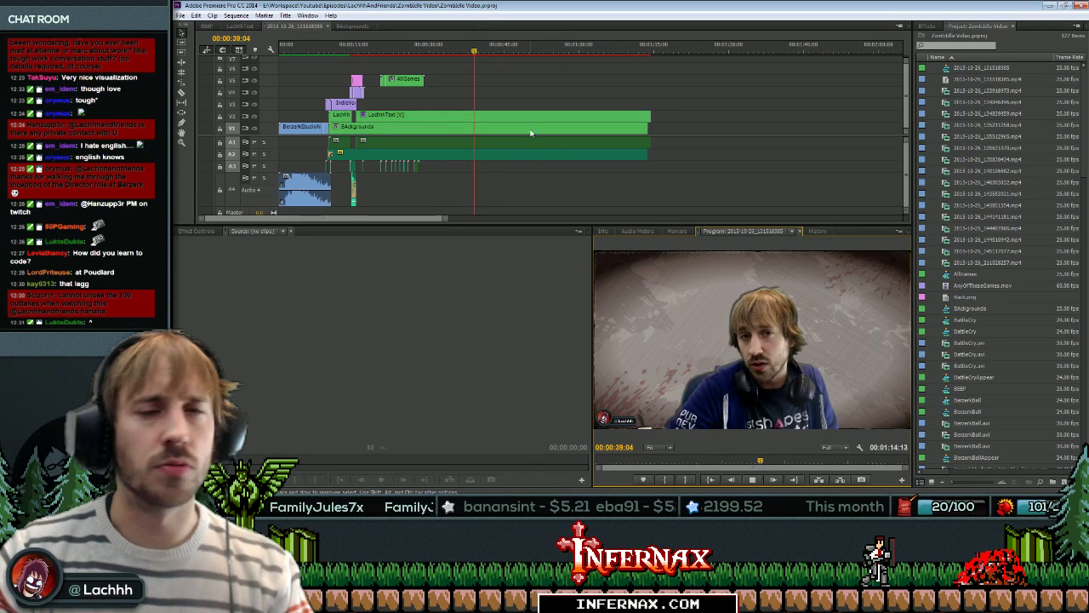
key("space")
left_click(395, 51)
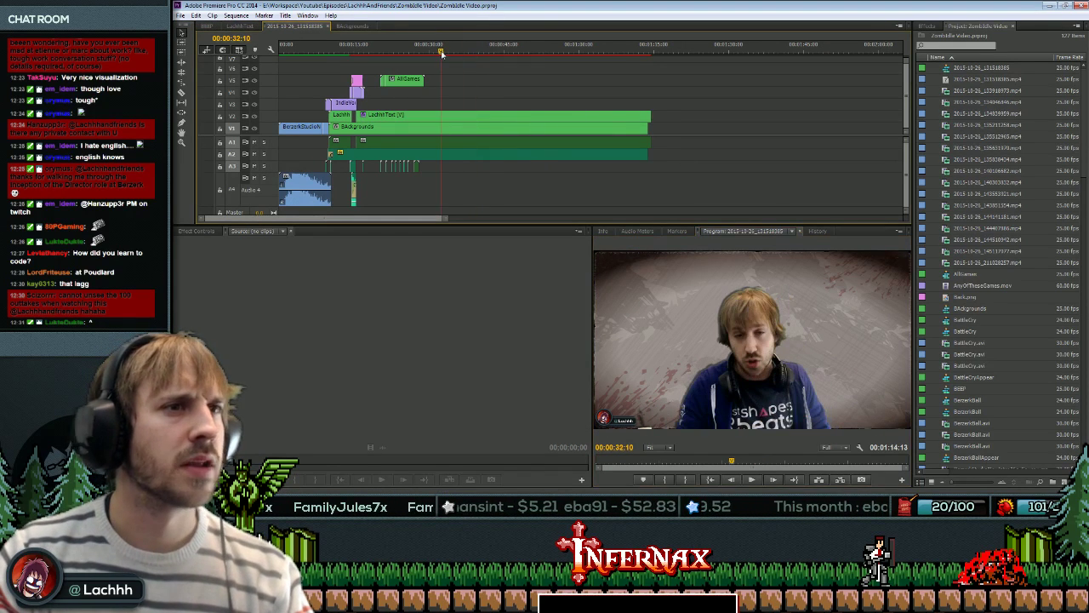
left_click(406, 52)
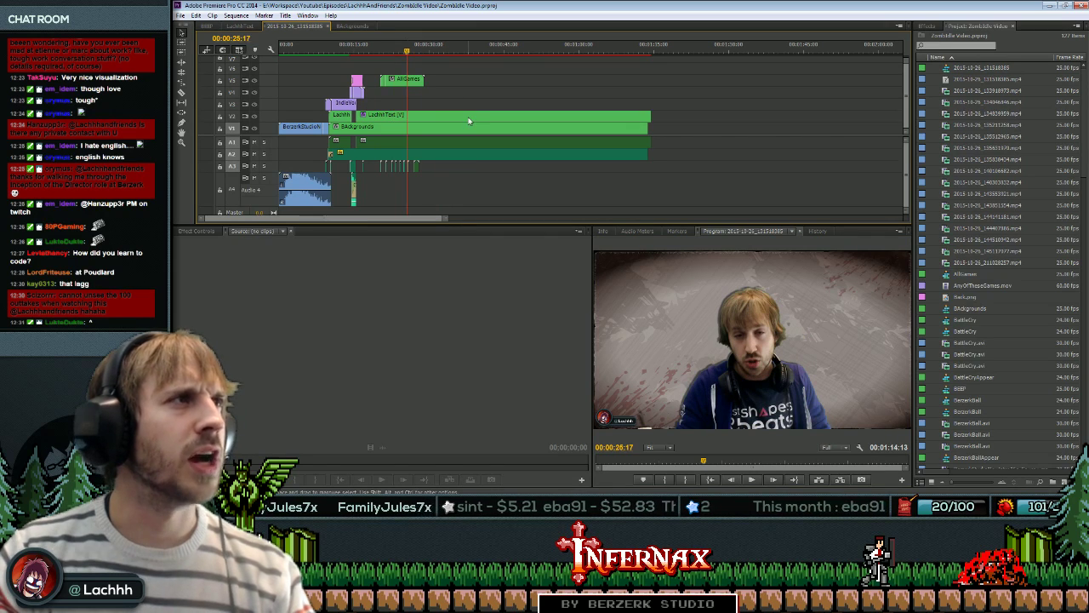
Select the LachhhText clip and render the sequence's video previews, checking VLC while rendering runs.
left_click(473, 120)
key("Return")
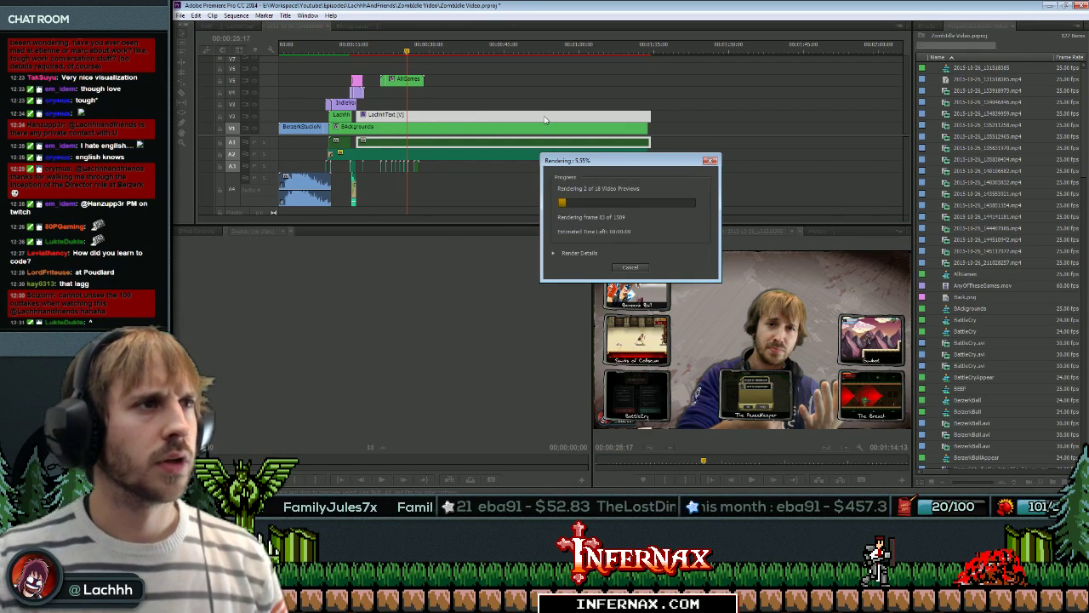
key("alt+Tab")
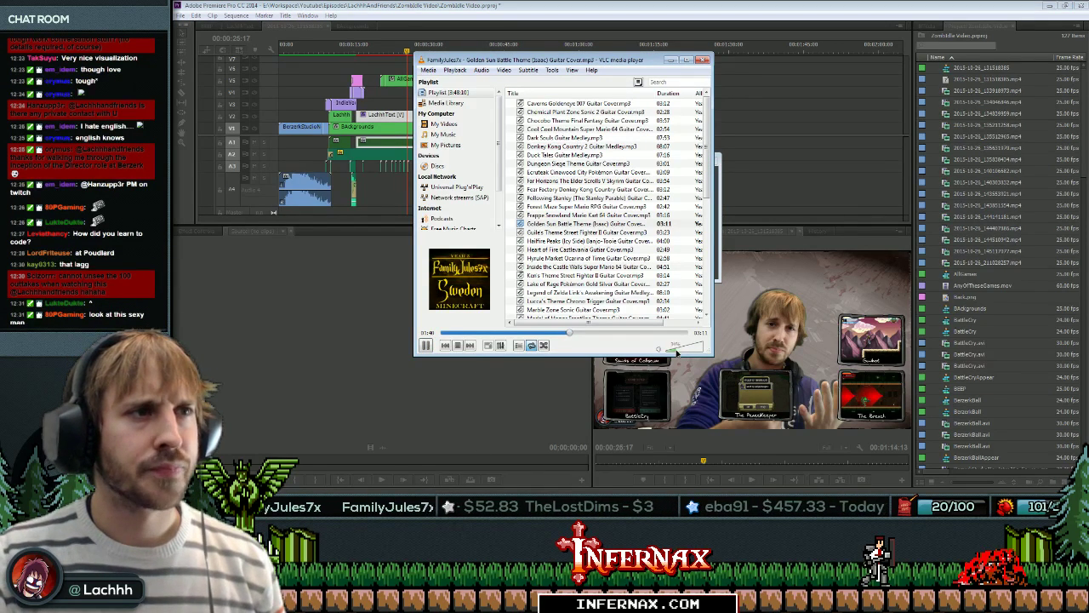
left_click(731, 294)
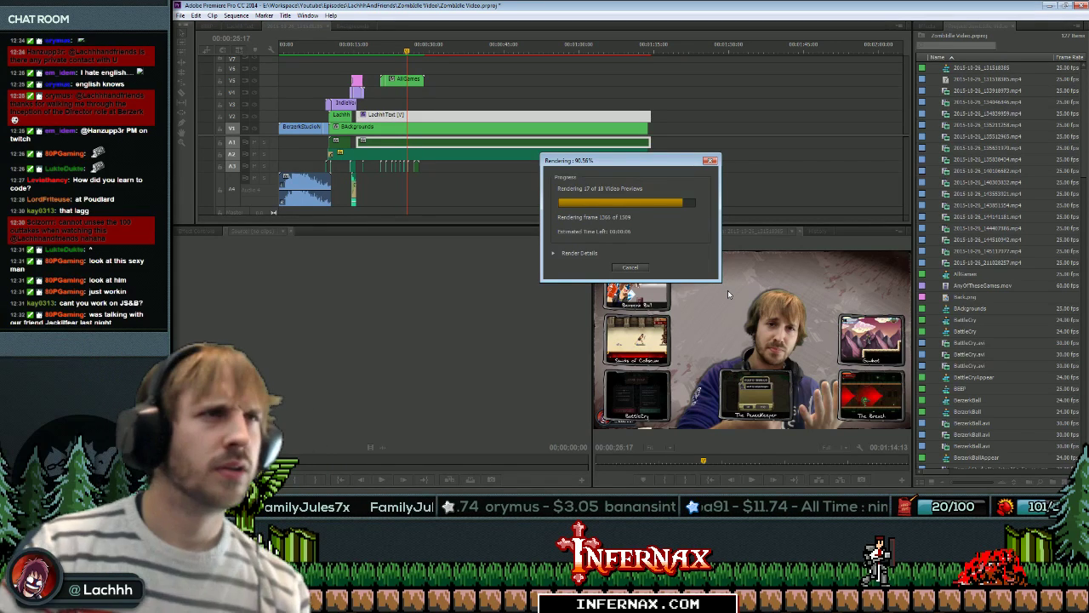
key("Escape")
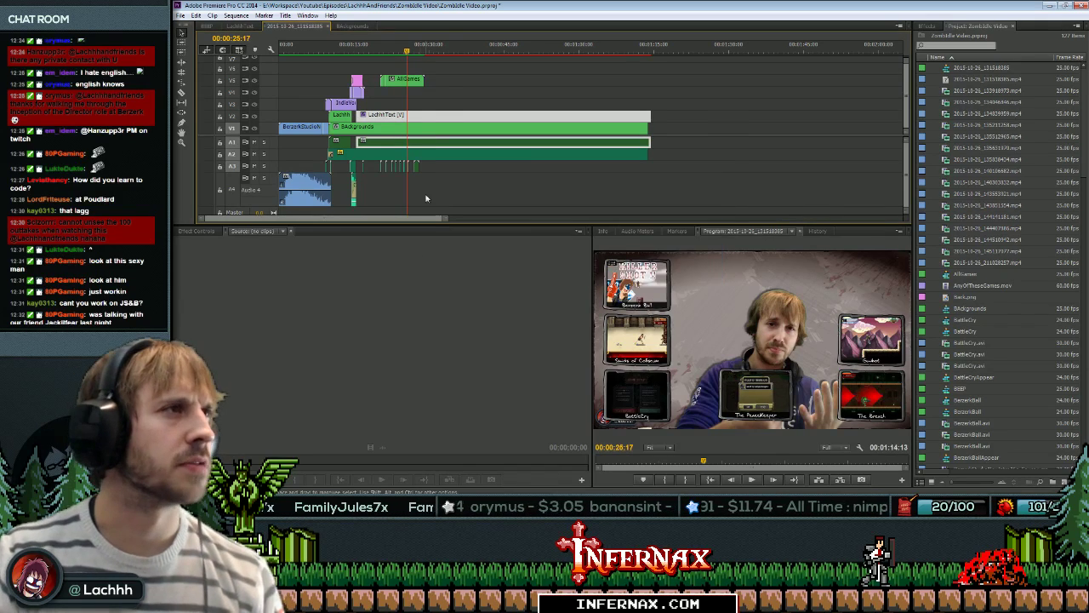
Play the sequence from 00:00:25:17, and check the Lachhh And Friends RPG Admin Dashboard before minimizing it.
key("space")
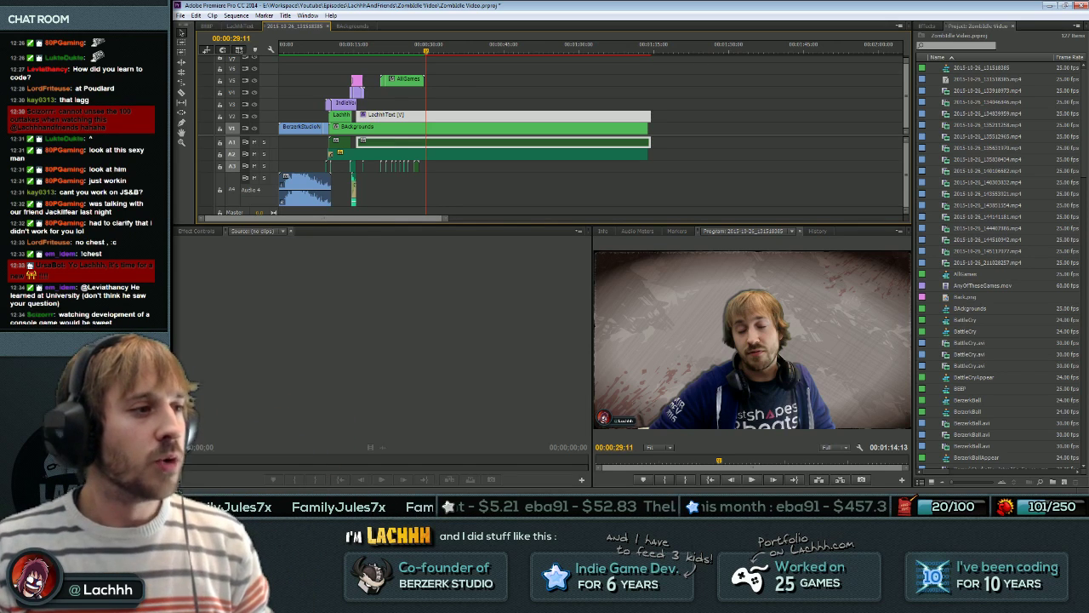
key("super")
left_click(257, 321)
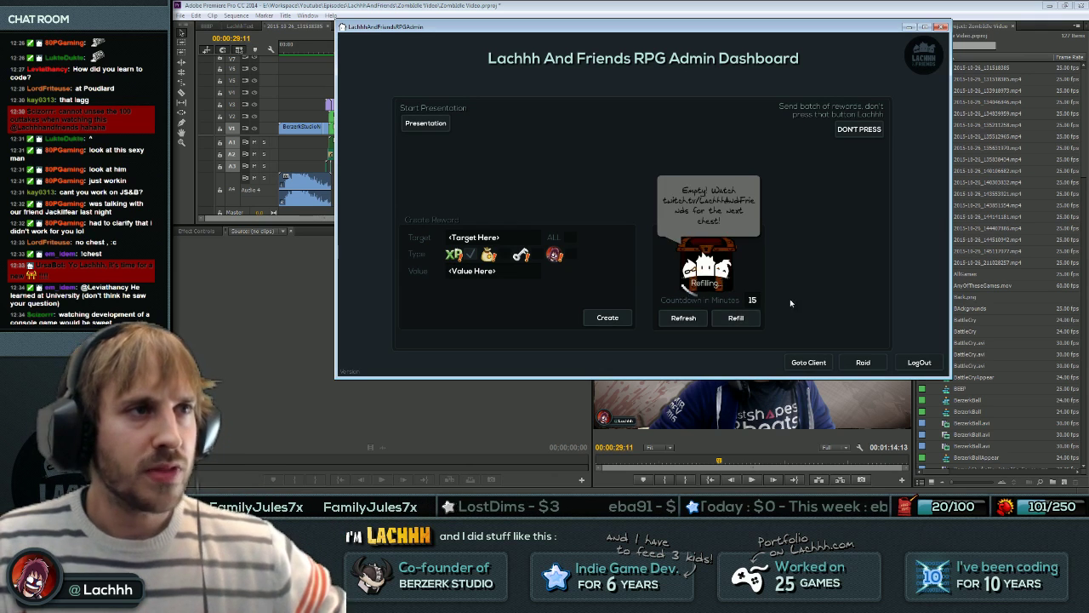
left_click(908, 27)
Move the playhead to 00:00:34:10, scrub further ahead and play back the talking shot.
left_click(452, 53)
left_click(546, 284)
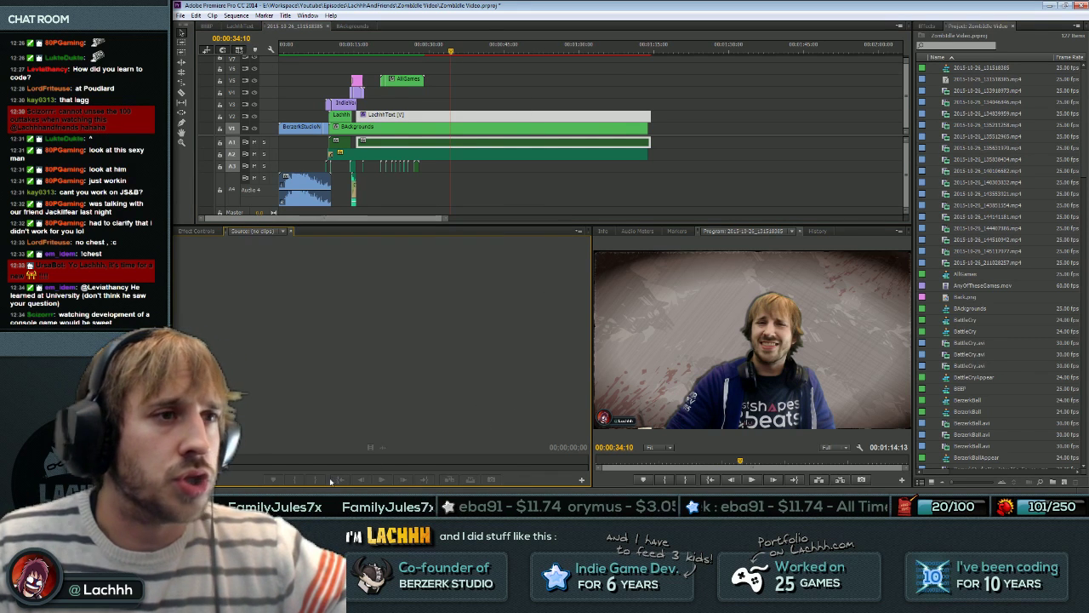
left_click_drag(458, 53, 469, 52)
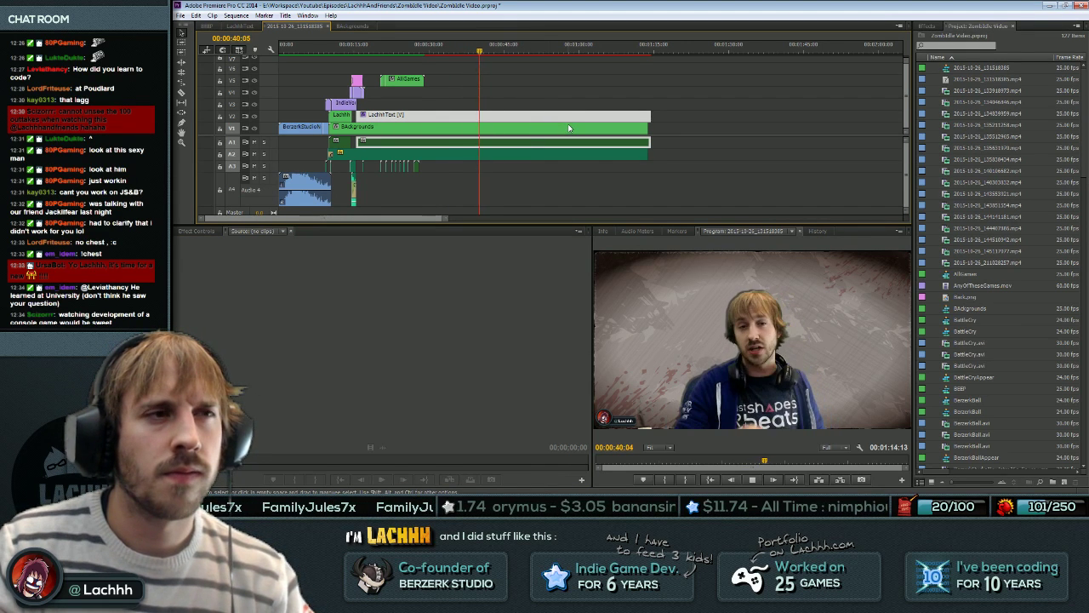
key("space")
Pause the music in VLC and review the sequence from 00:00:30:00 to 00:00:50:17.
left_click(513, 505)
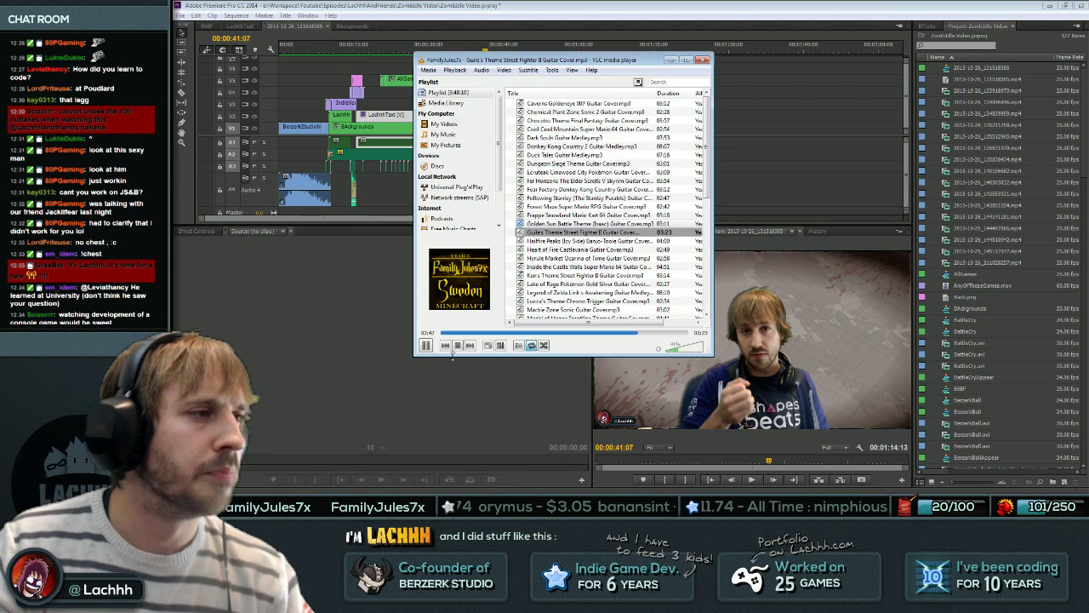
left_click(337, 362)
left_click(429, 52)
key("space")
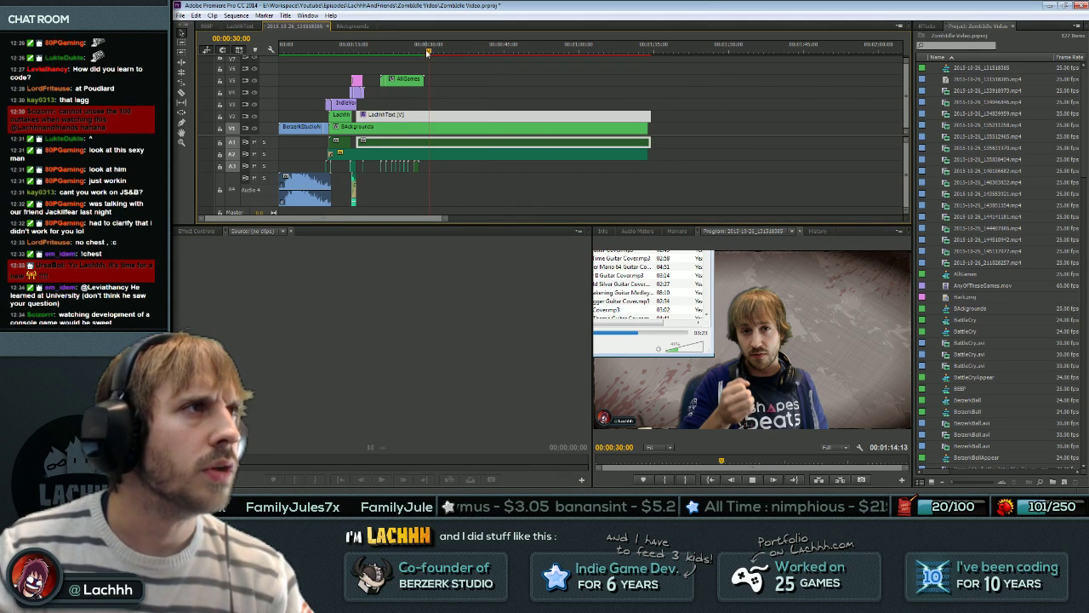
key("space")
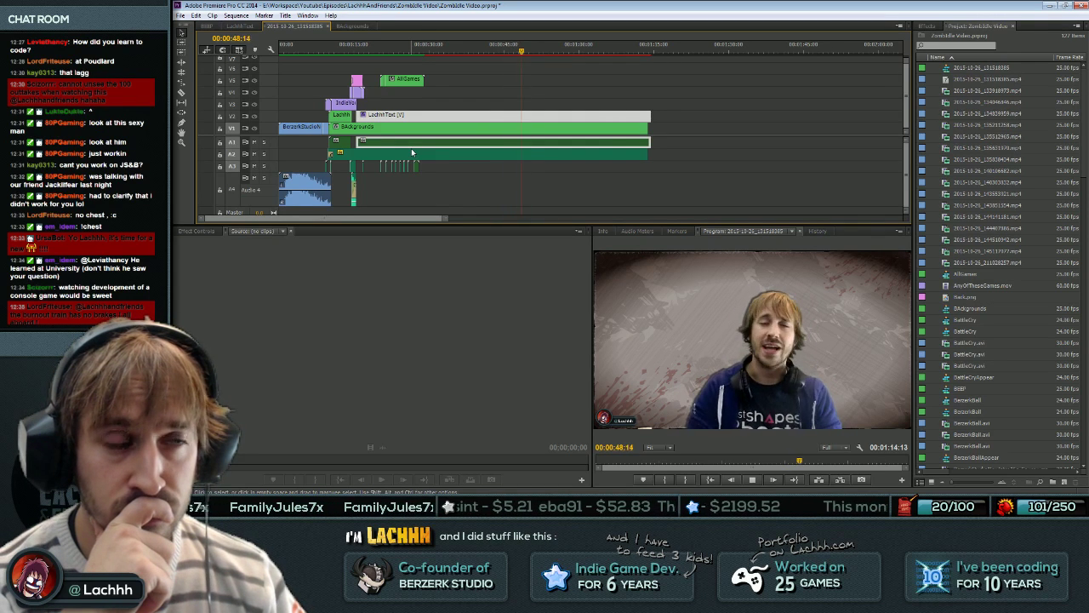
key("space")
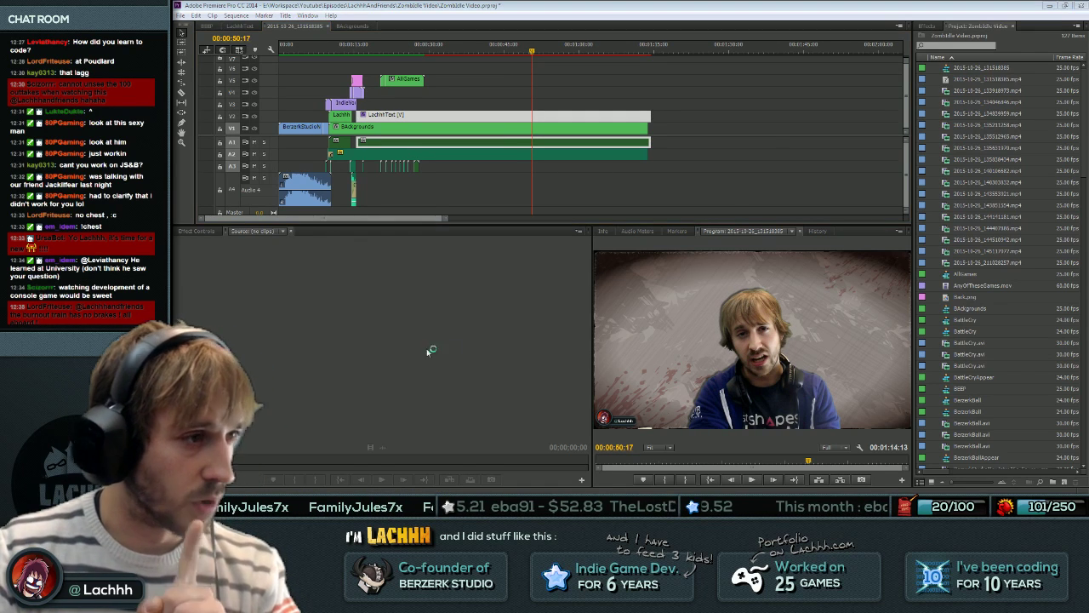
Minimize the video editor to get back to the desktop.
left_click(1050, 7)
key("super+Down")
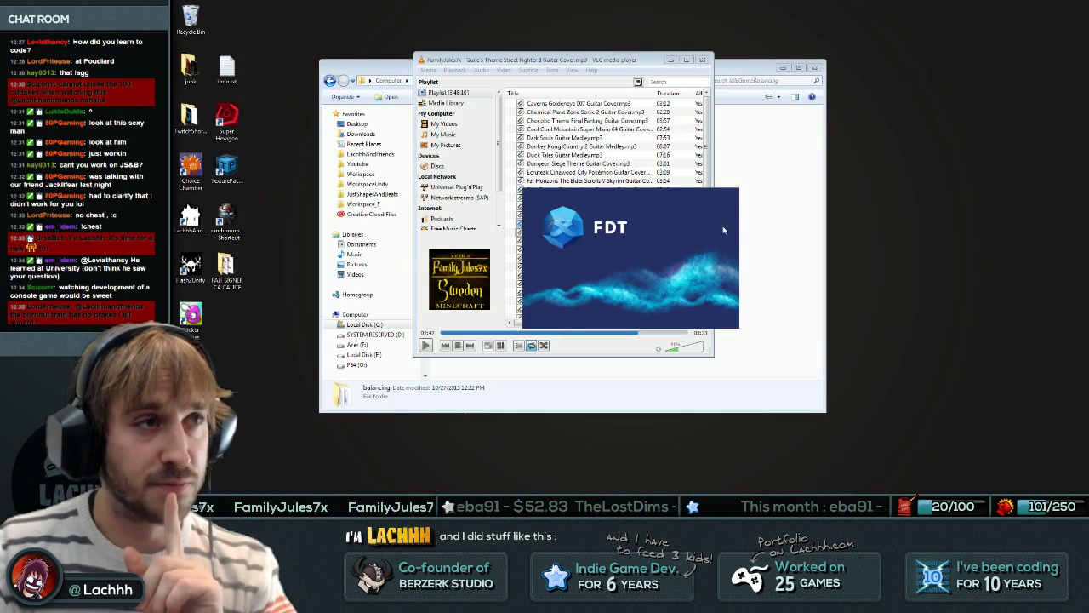
Minimize VLC and the folder window, and close the Zombidle Video project in Premiere Pro without saving changes.
left_click(671, 60)
left_click(781, 70)
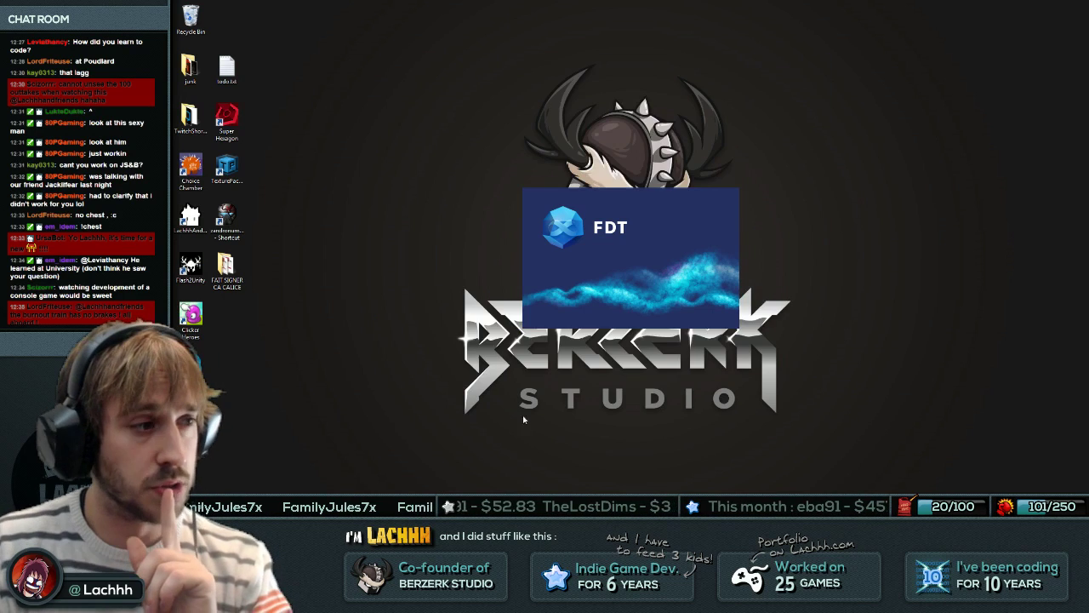
left_click(475, 506)
left_click(475, 505)
left_click(1080, 6)
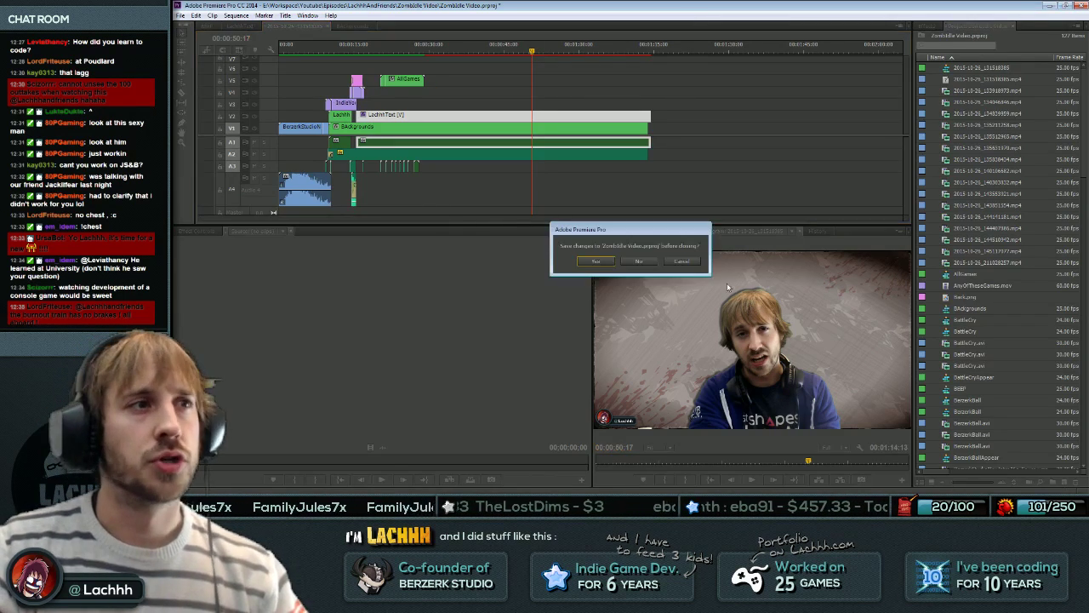
left_click(625, 266)
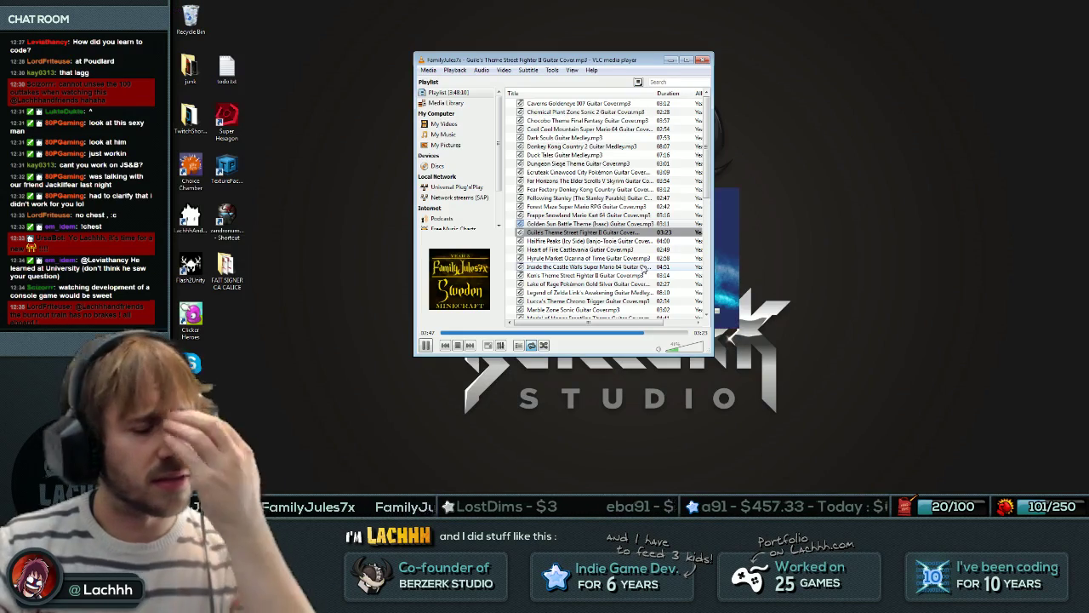
Move the VLC player window aside and switch to FDT, placing the cursor in the createBossReward function of ModelMapSpot.as.
left_click_drag(611, 67, 981, 66)
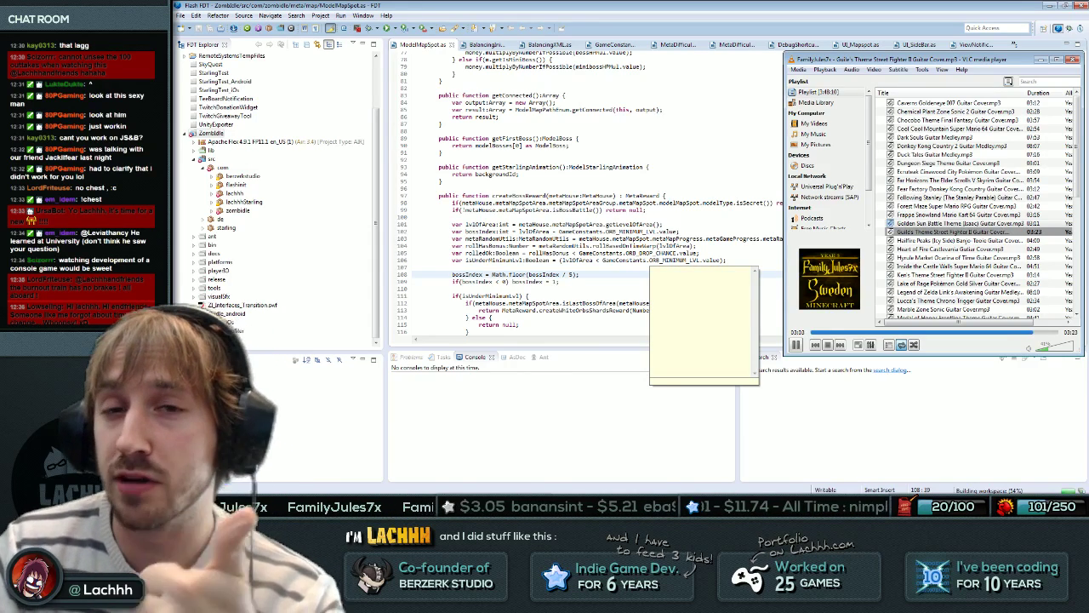
left_click(664, 240)
left_click(664, 259)
left_click(664, 268)
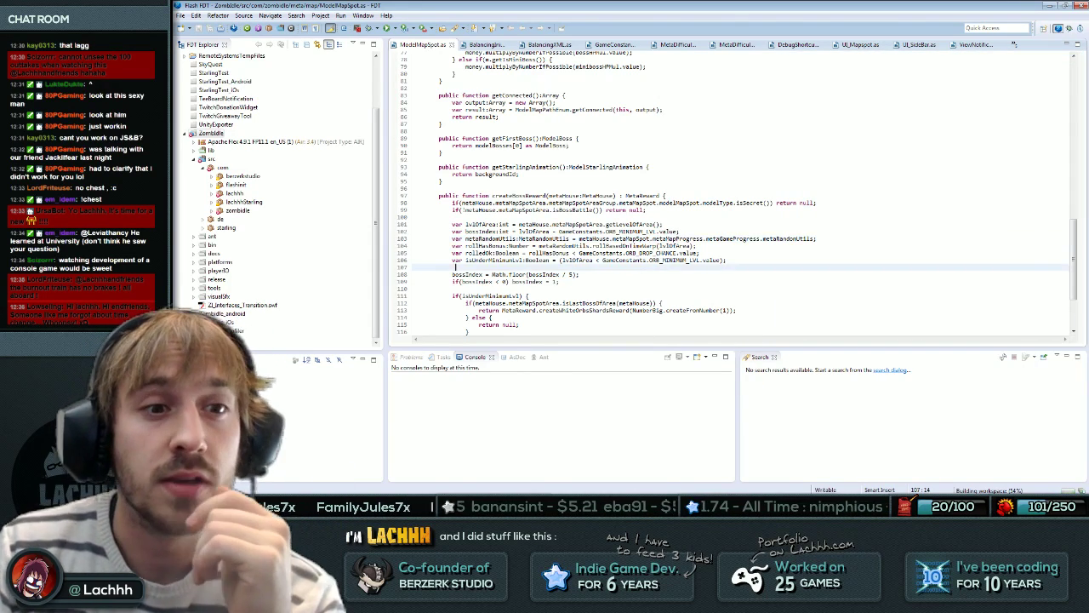
Remove the indentation from empty line 110 in createBossReward and save ModelMapSpot.as.
left_click(664, 282)
key("Up")
key("Down")
key("Down")
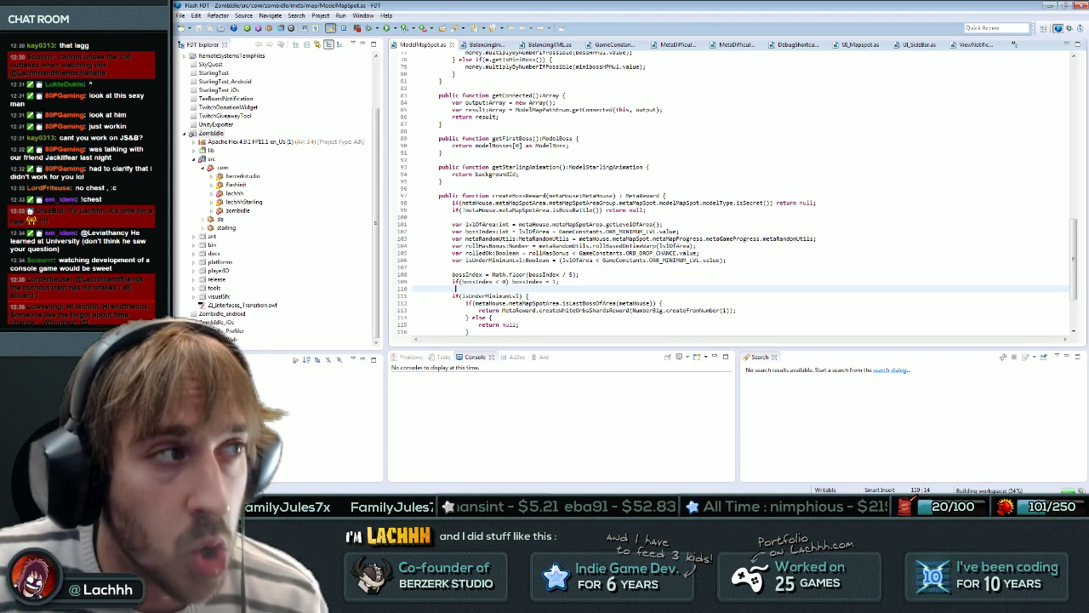
key("BackSpace")
key("BackSpace")
key("BackSpace")
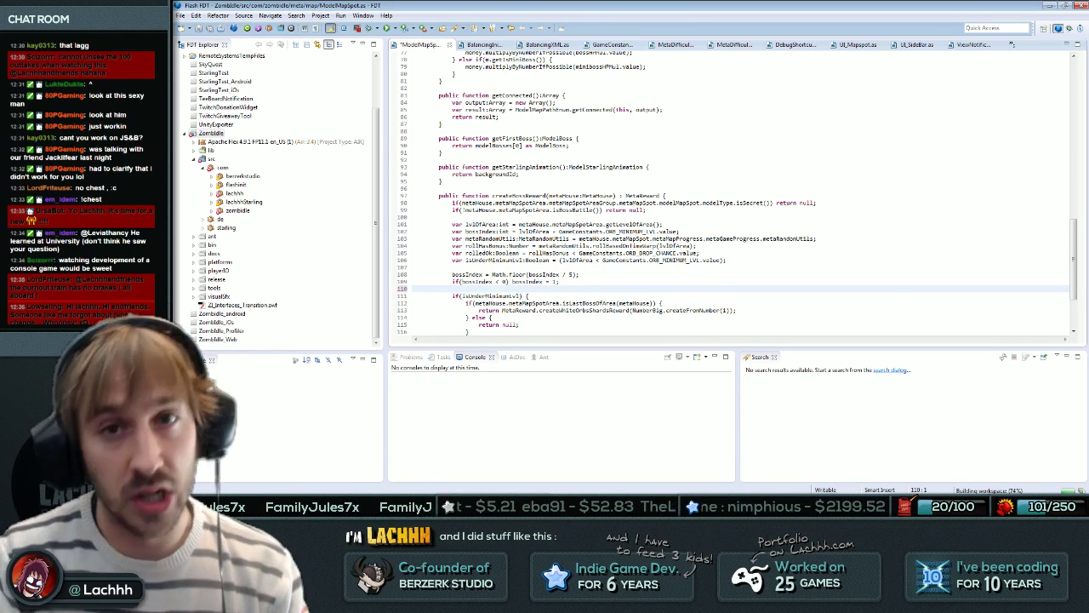
key("Up")
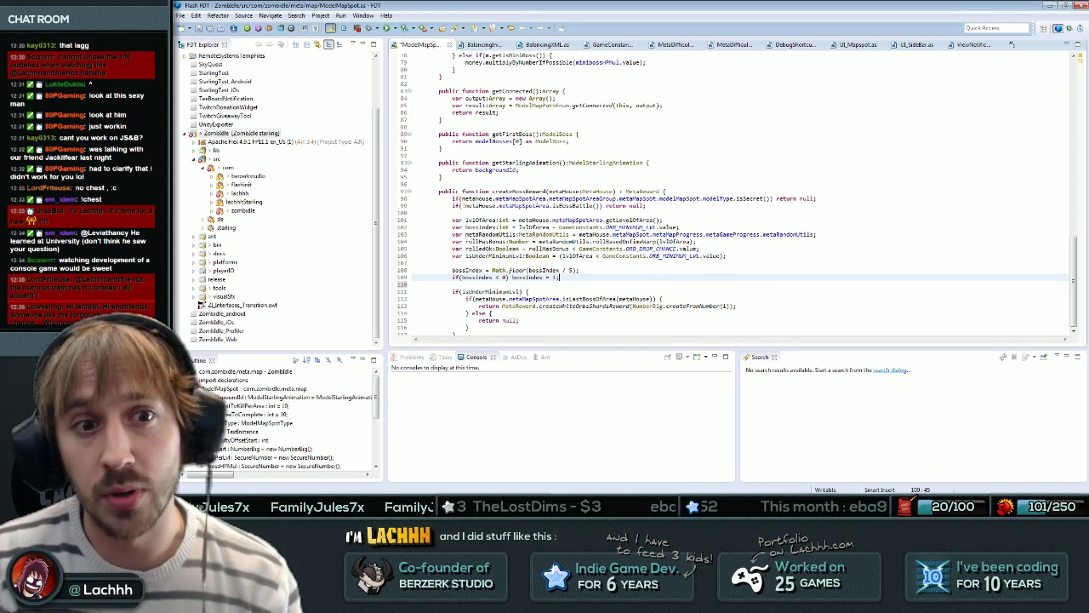
left_click(414, 284)
left_click(560, 277)
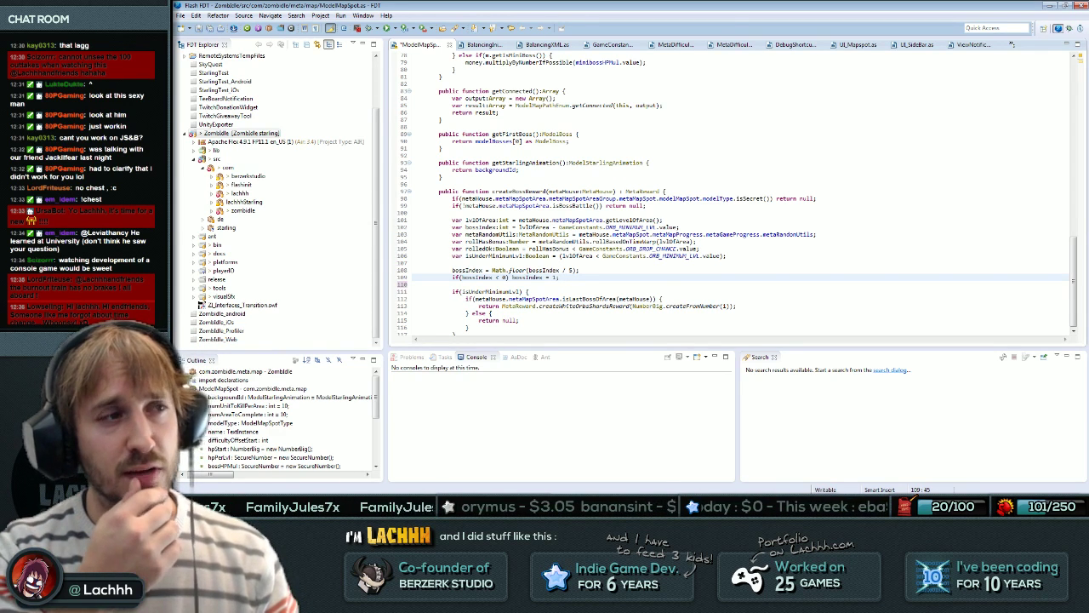
key("Up")
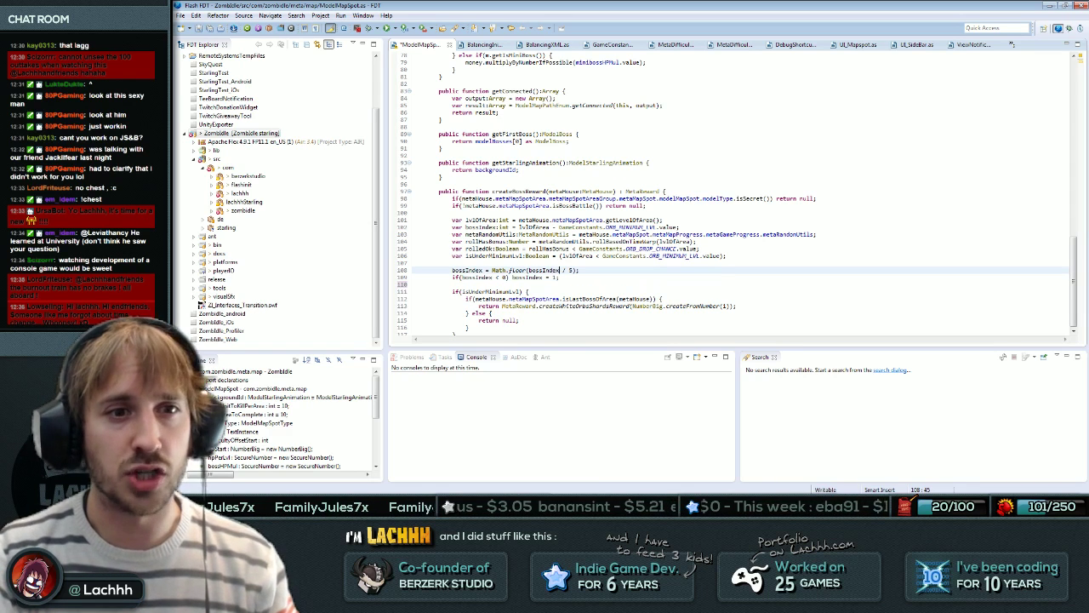
left_click(519, 321)
key("ctrl+s")
Run the ZI_StarlingDebugClean configuration to compile and launch the game.
left_click(511, 285)
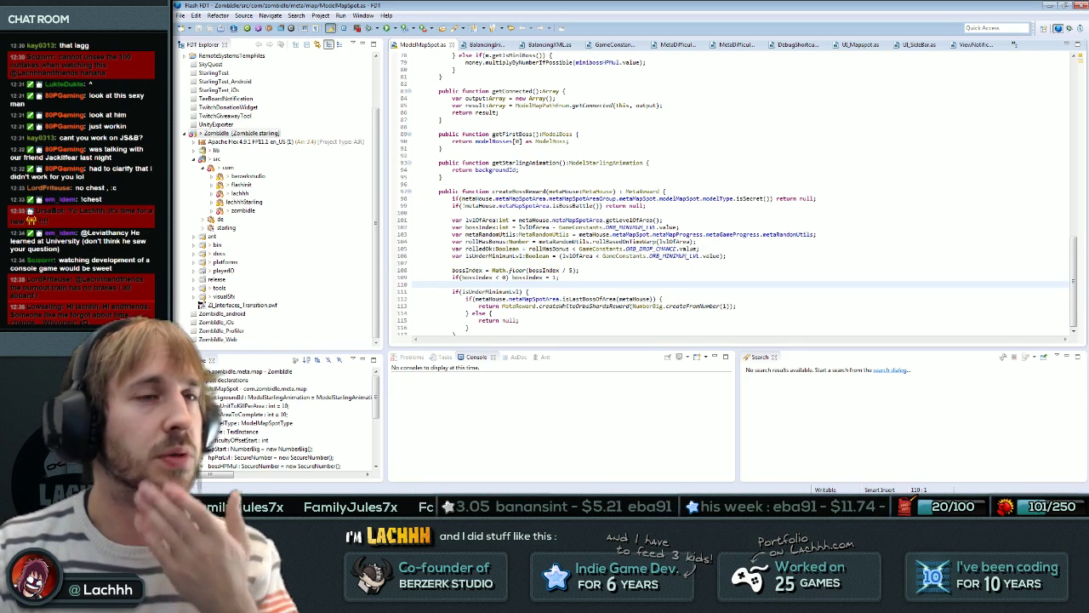
key("Up")
key("Up")
key("Down")
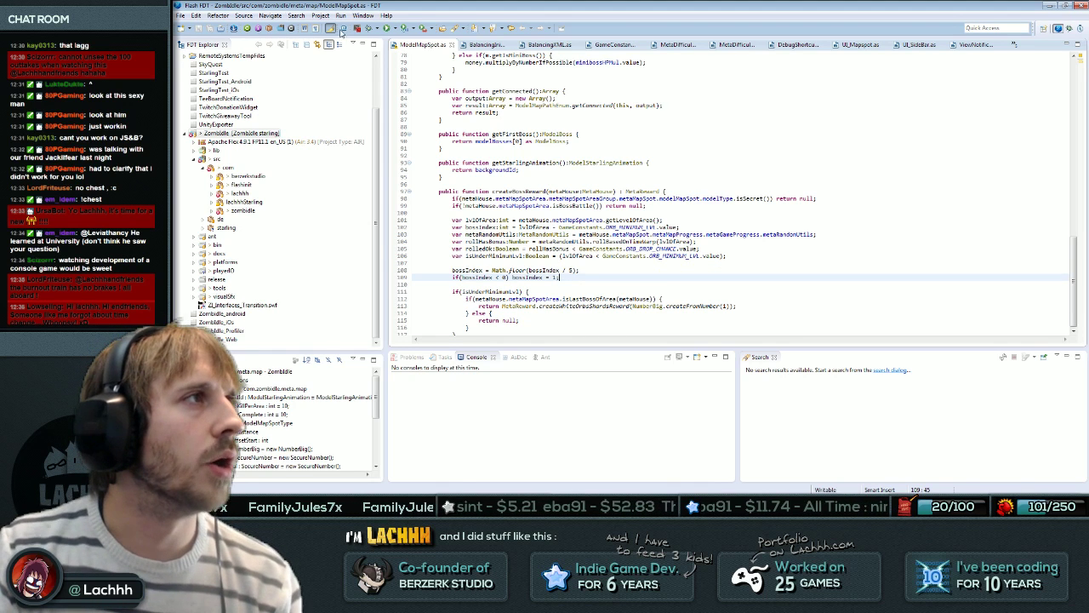
left_click(406, 28)
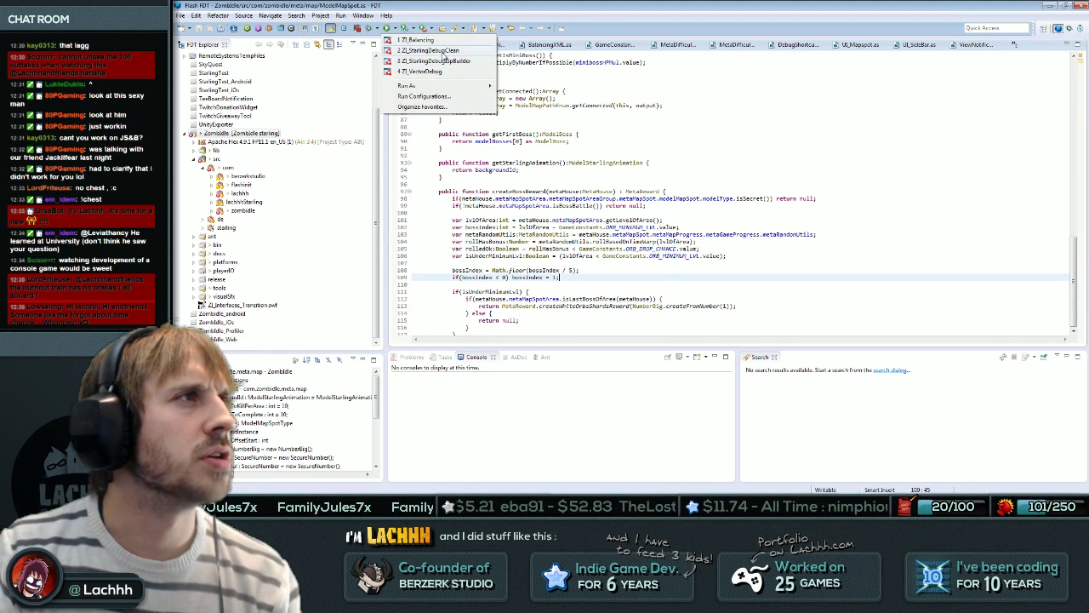
left_click(434, 50)
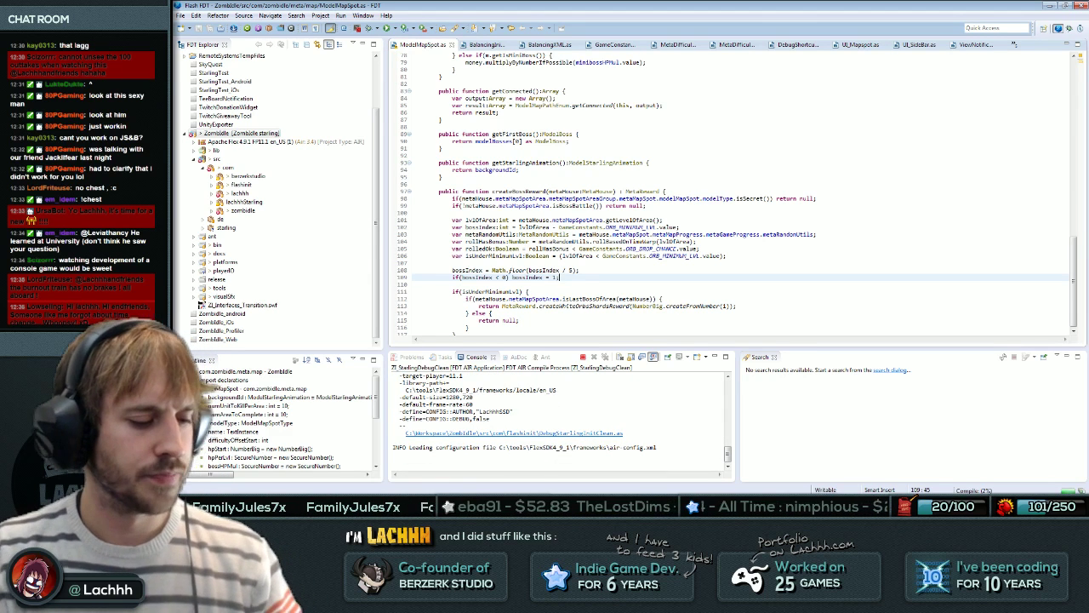
Check the Lachhh And Friends RPG Admin Dashboard and dismiss it, returning to the code while the game compiles.
mouse_move(648, 306)
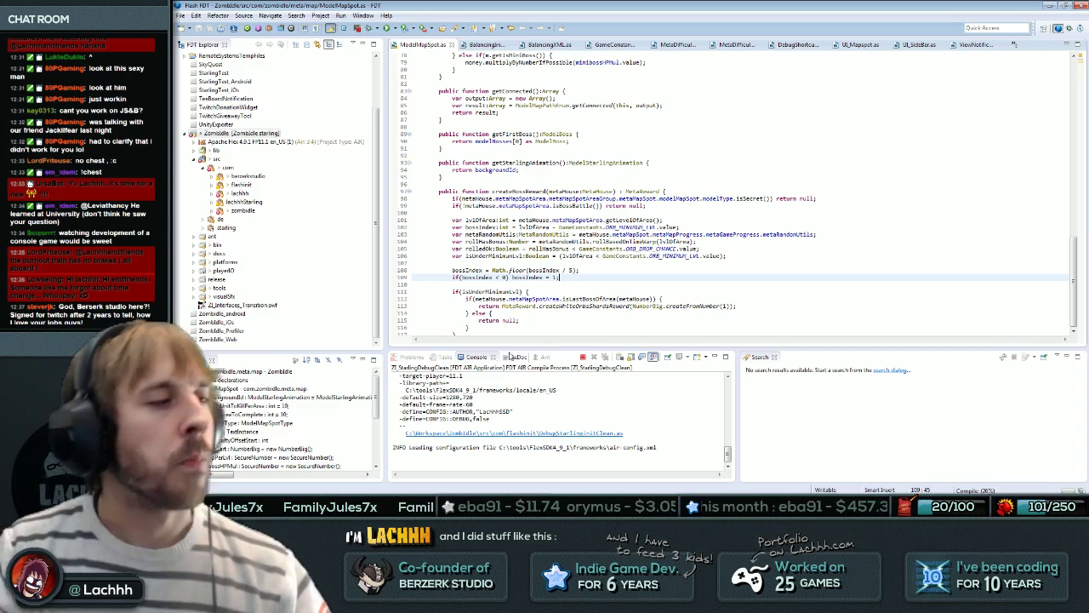
left_click(511, 505)
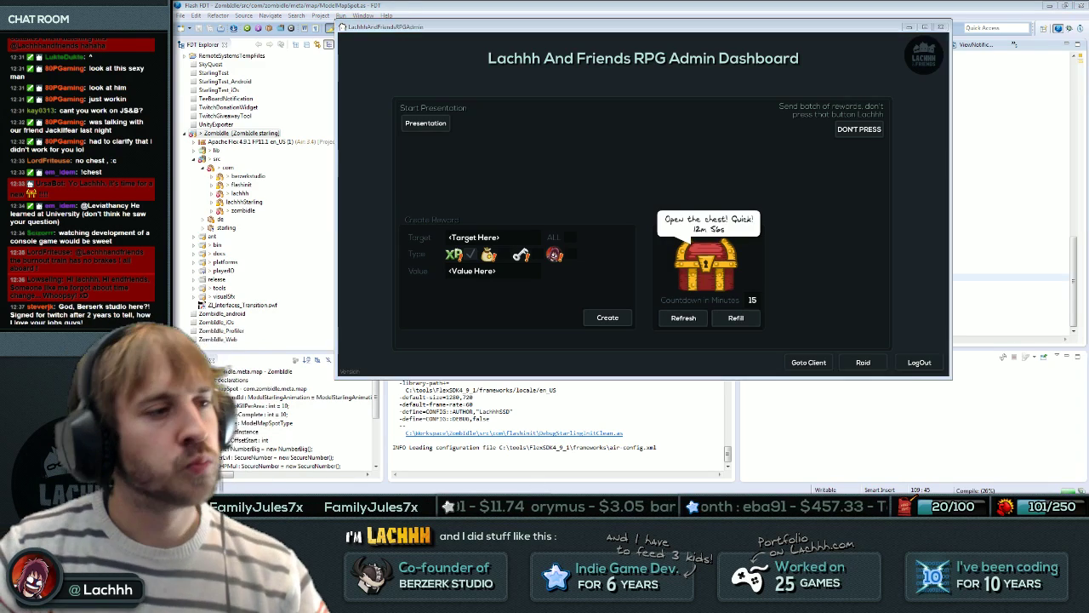
left_click(510, 506)
right_click(511, 506)
left_click(505, 489)
left_click(568, 305)
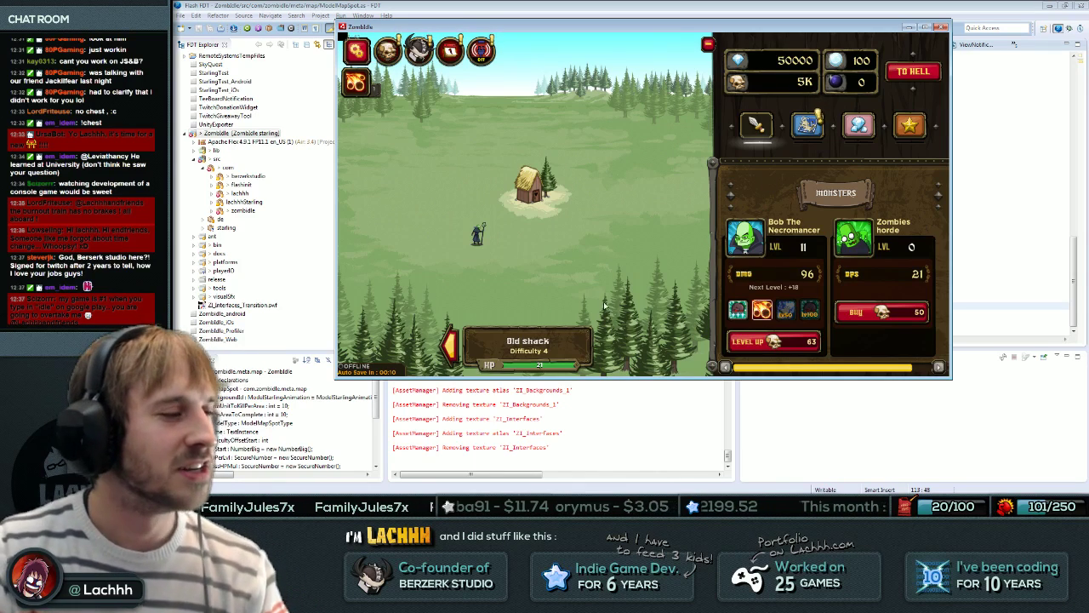
Open the Computer window and check the available hard disk drives.
key("super")
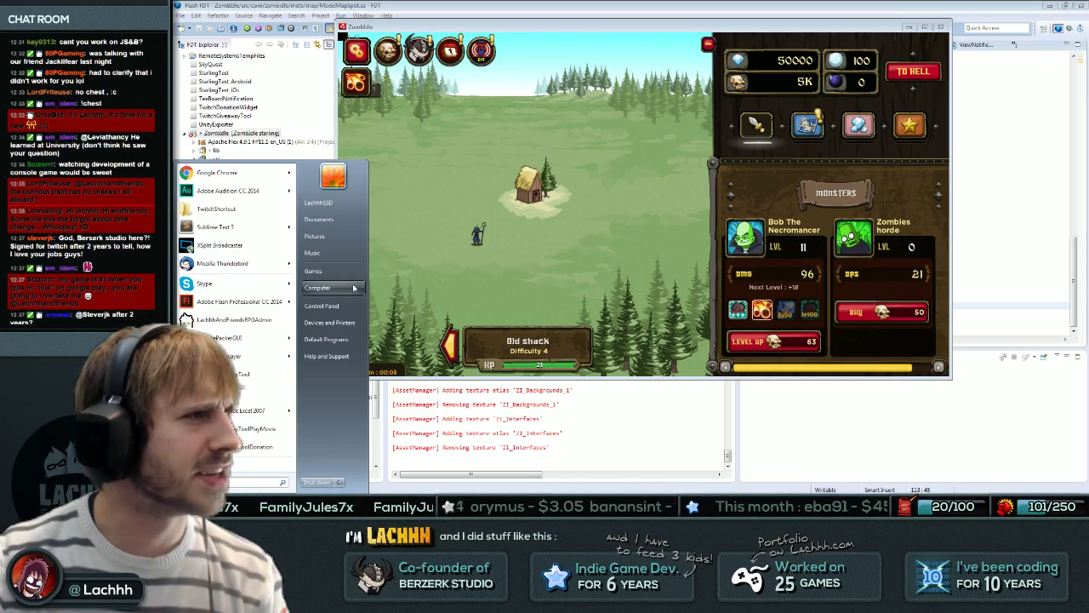
left_click(316, 288)
left_click_drag(575, 89, 679, 83)
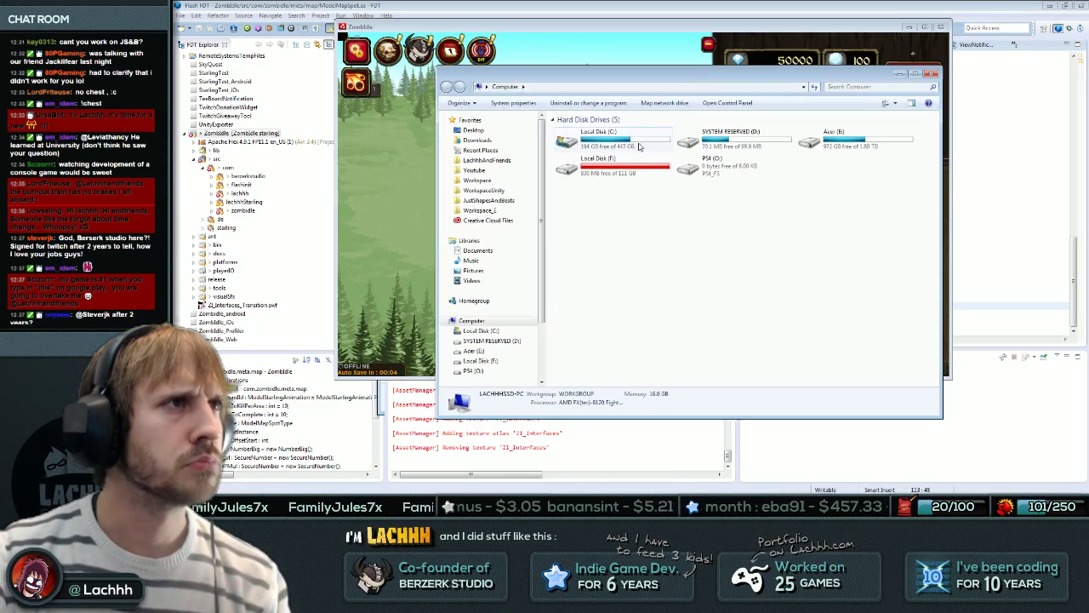
left_click(627, 145)
Launch Fraps and move its window away from the Zombidle game.
key("super")
type("cmd")
key("Return")
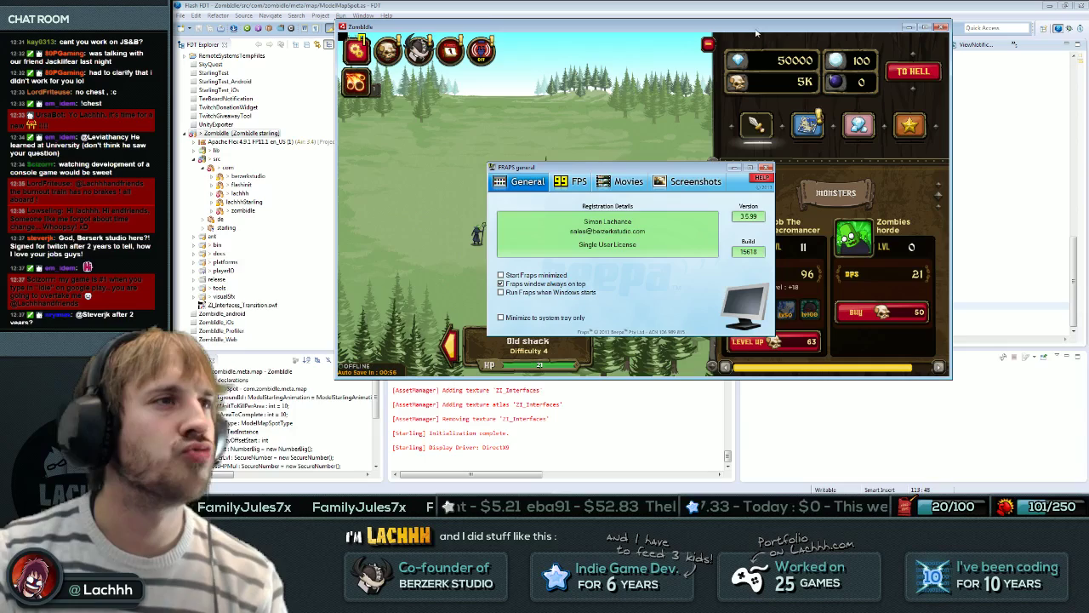
left_click(350, 40)
left_click_drag(584, 175, 1088, 381)
left_click(614, 192)
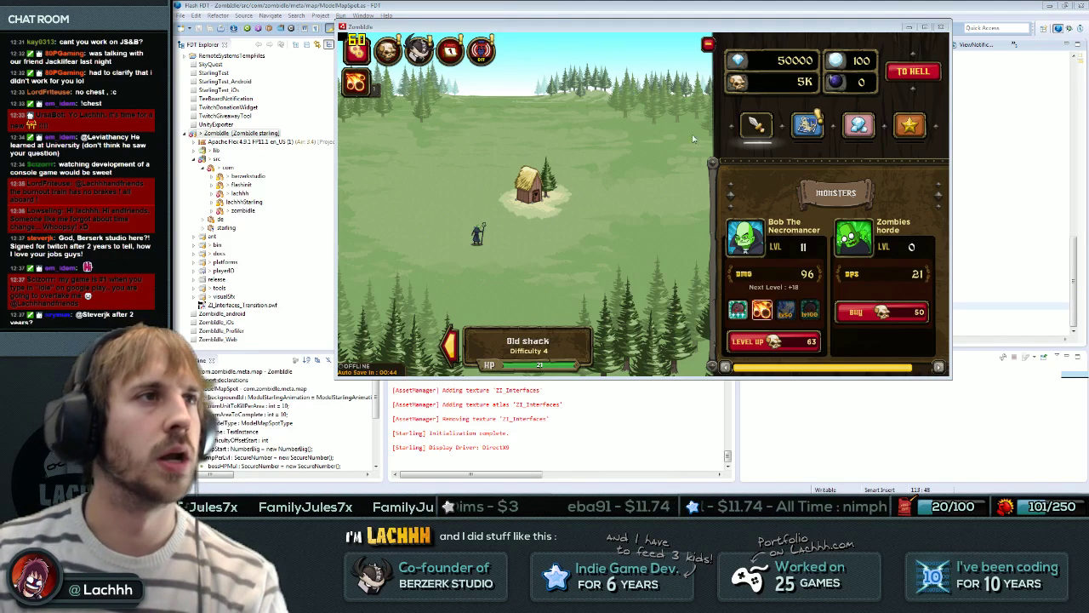
Record a Fraps clip of the Zombidle houses being destroyed, and close the game.
left_click(776, 183)
key("F9")
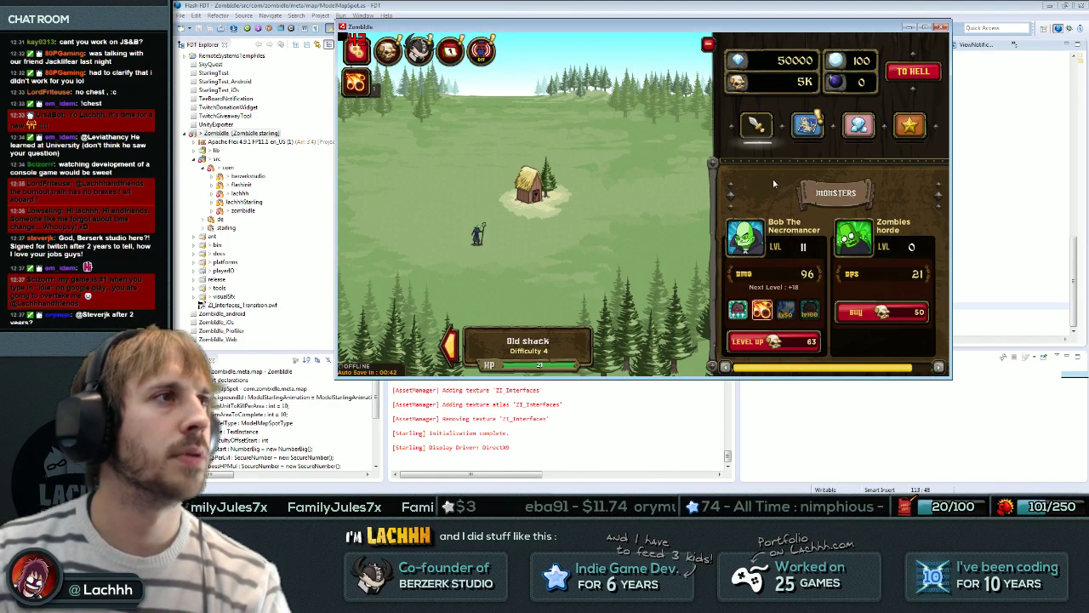
left_click(541, 218)
left_click(540, 192)
left_click(528, 178)
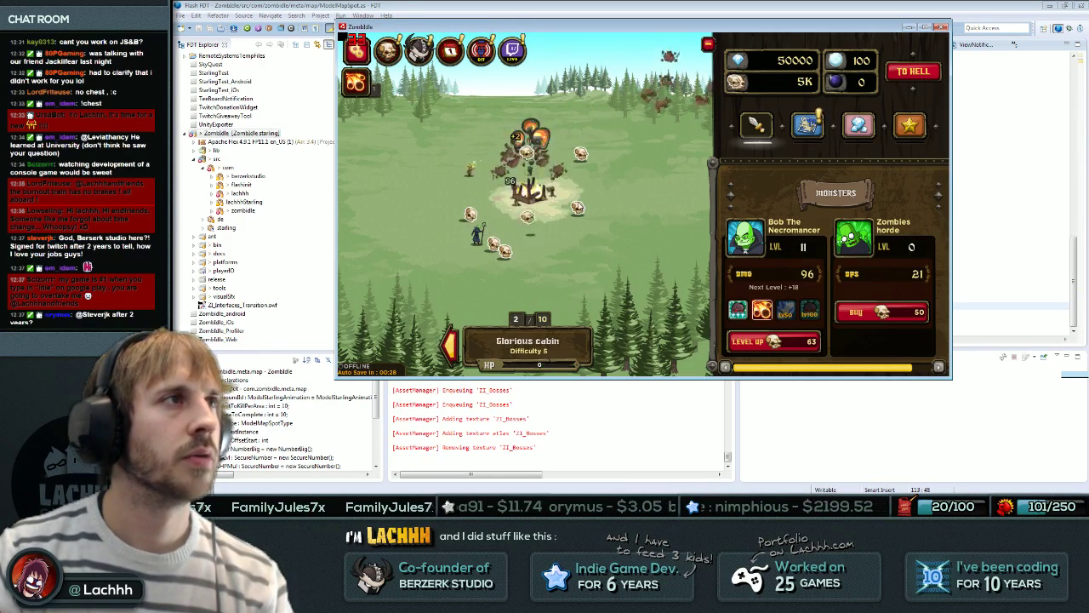
left_click(504, 181)
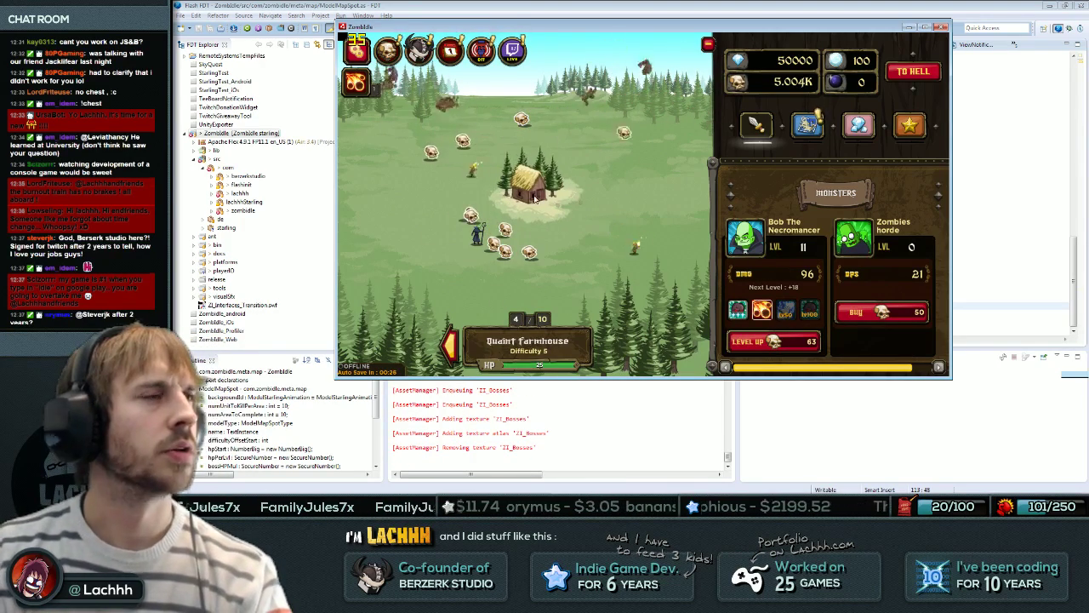
left_click(941, 27)
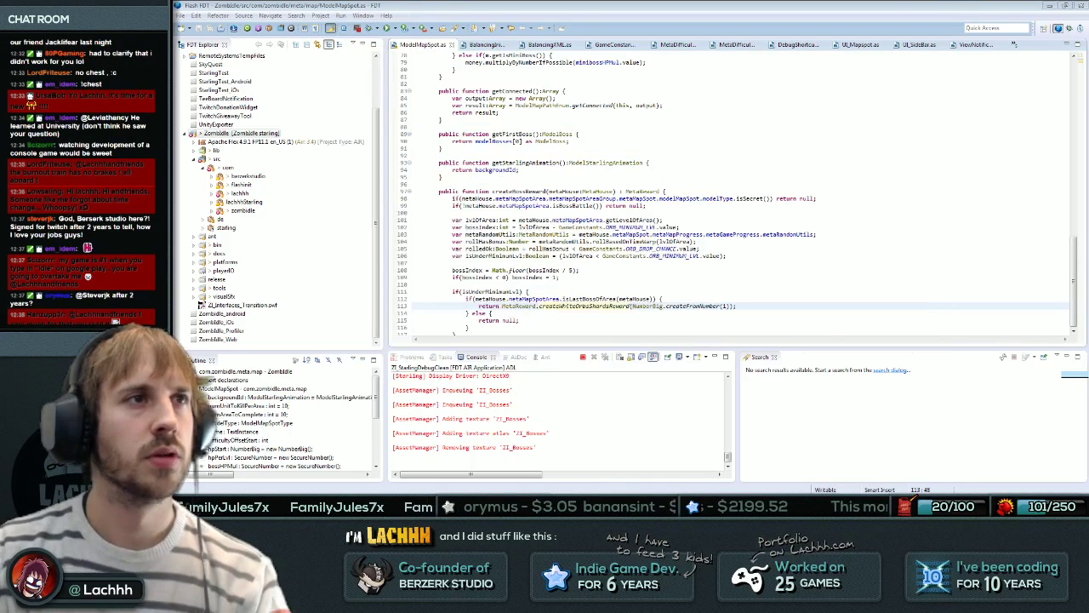
Run the game again from FDT to check it, and close its window.
left_click(830, 228)
key("F11")
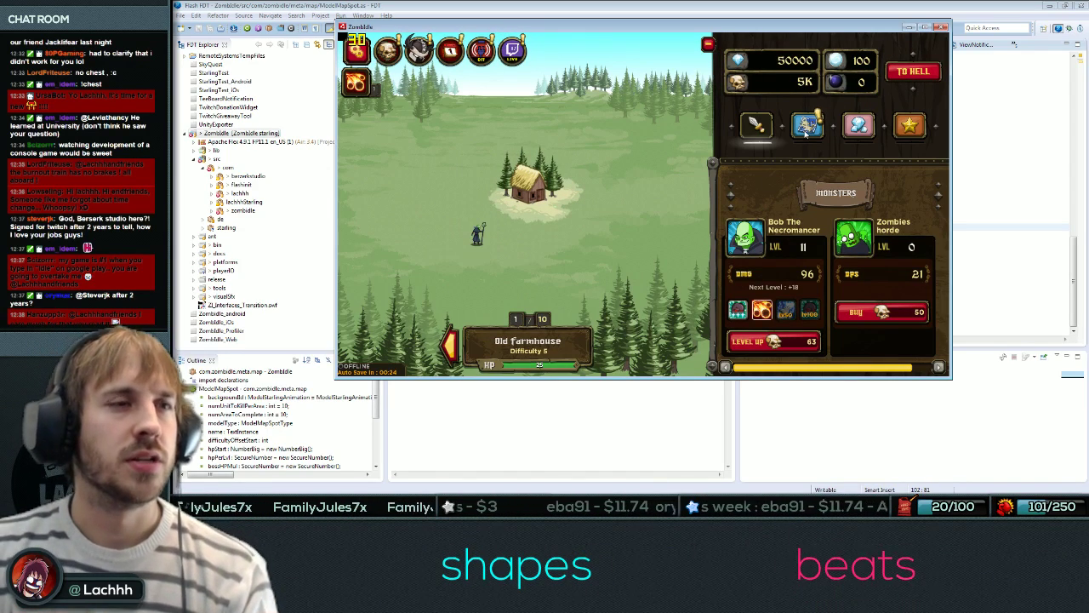
left_click(942, 28)
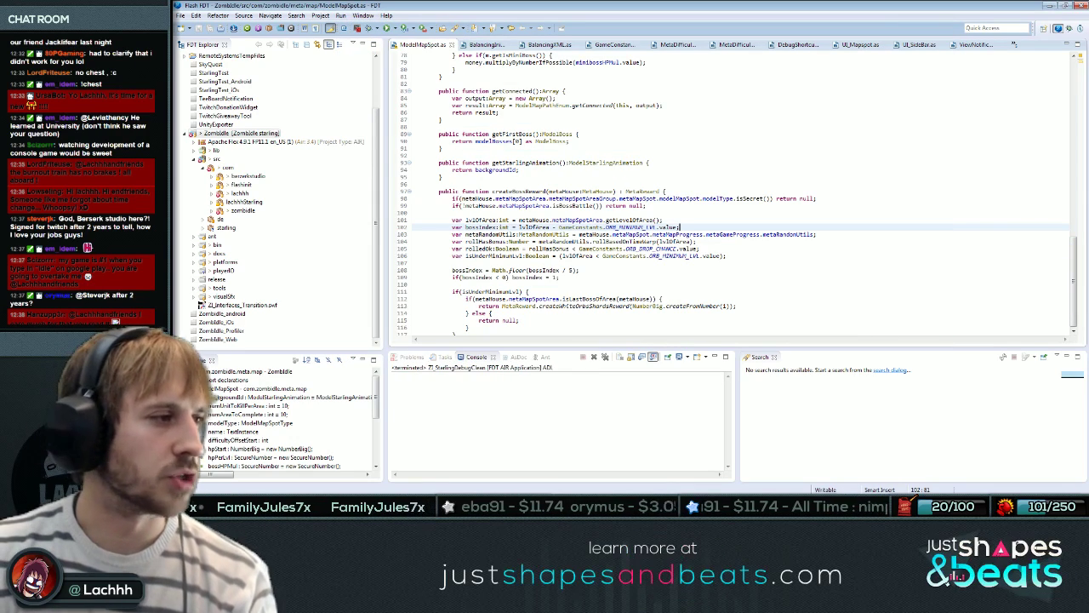
Switch to the IdleGameBalancing folder window and navigate from there to the root of the Acer (E:) drive.
left_click(245, 504)
left_click(249, 458)
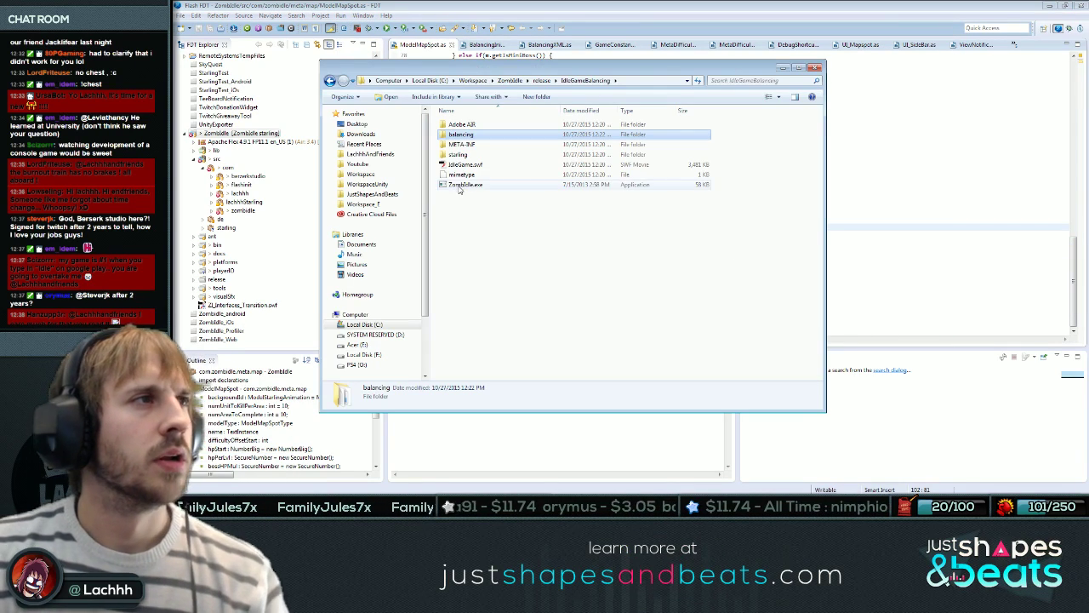
left_click(509, 82)
left_click(476, 84)
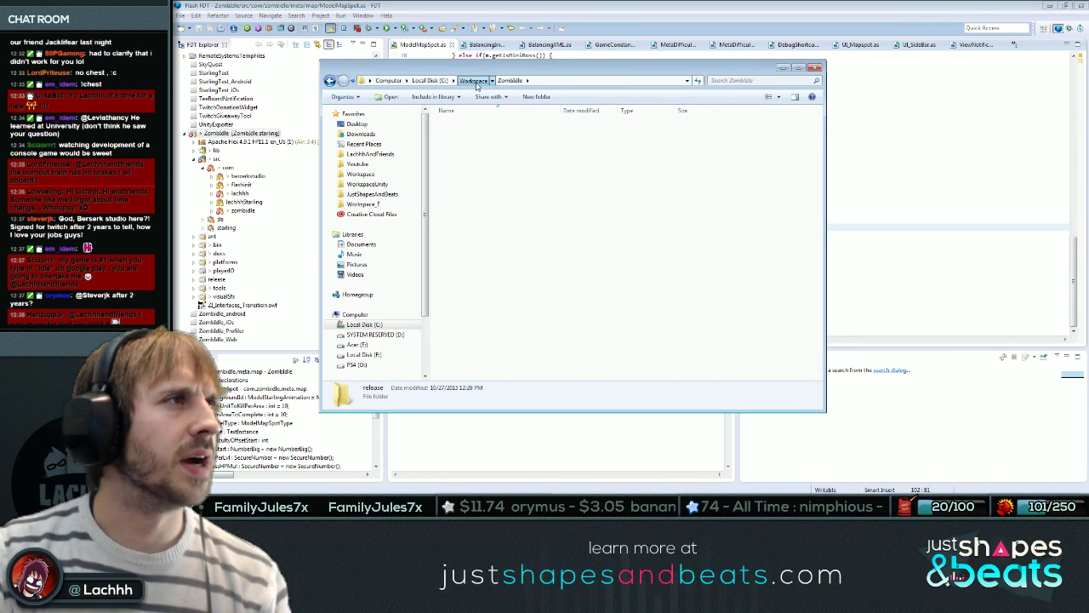
left_click(430, 80)
left_click(388, 80)
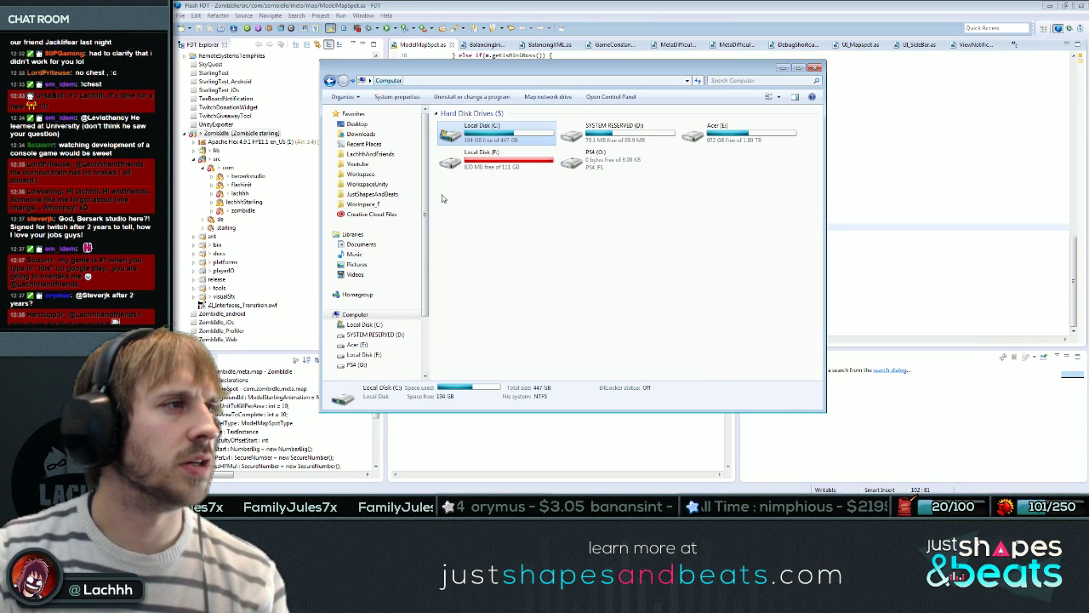
double_click(721, 133)
left_click(486, 336)
scroll(486, 336, "down", 2)
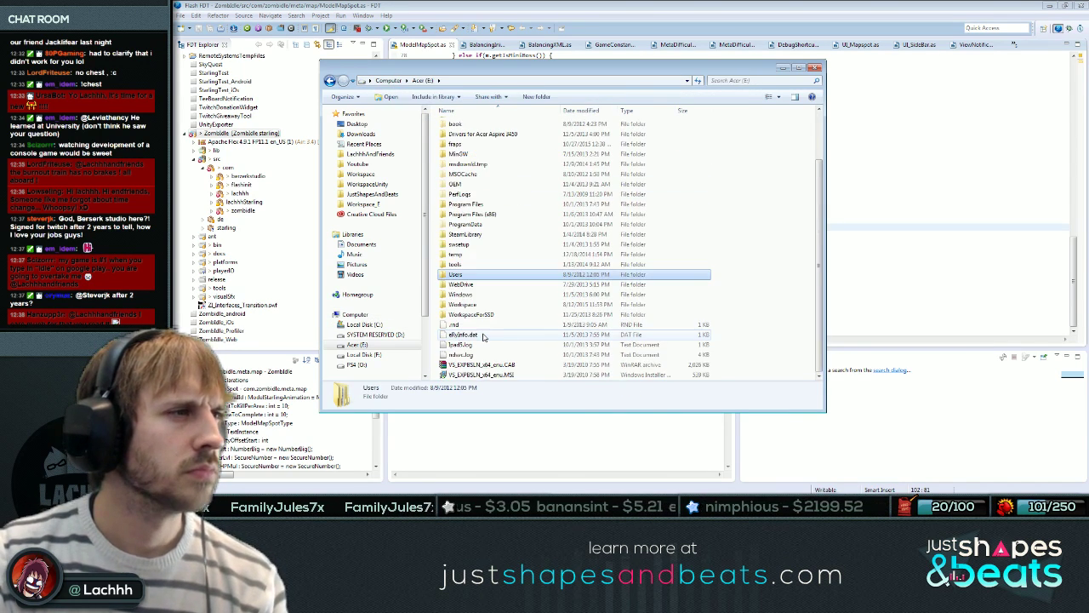
left_click(477, 306)
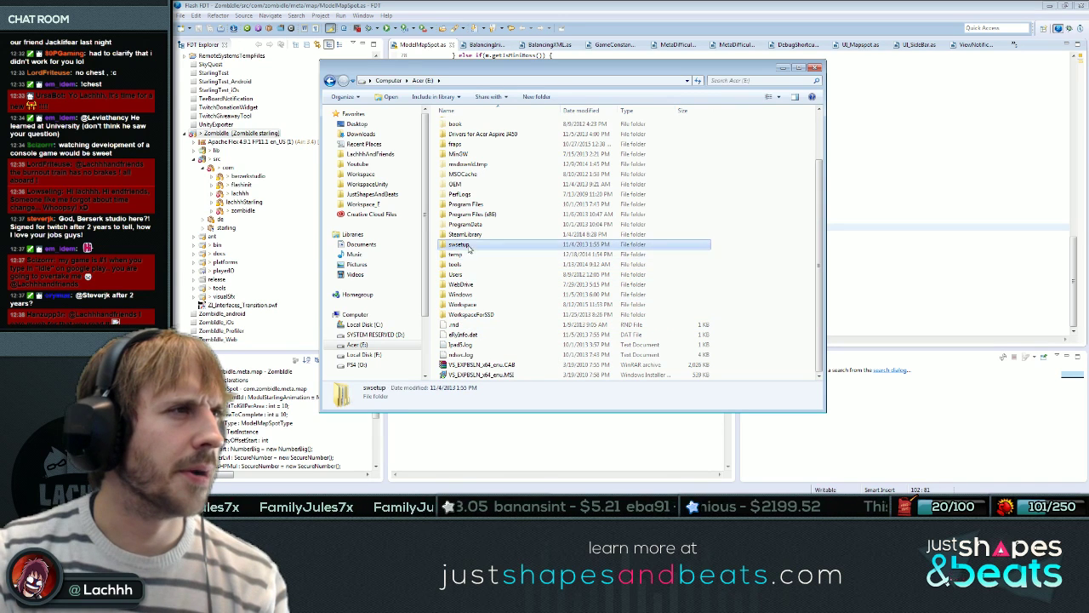
double_click(464, 265)
left_click(457, 325)
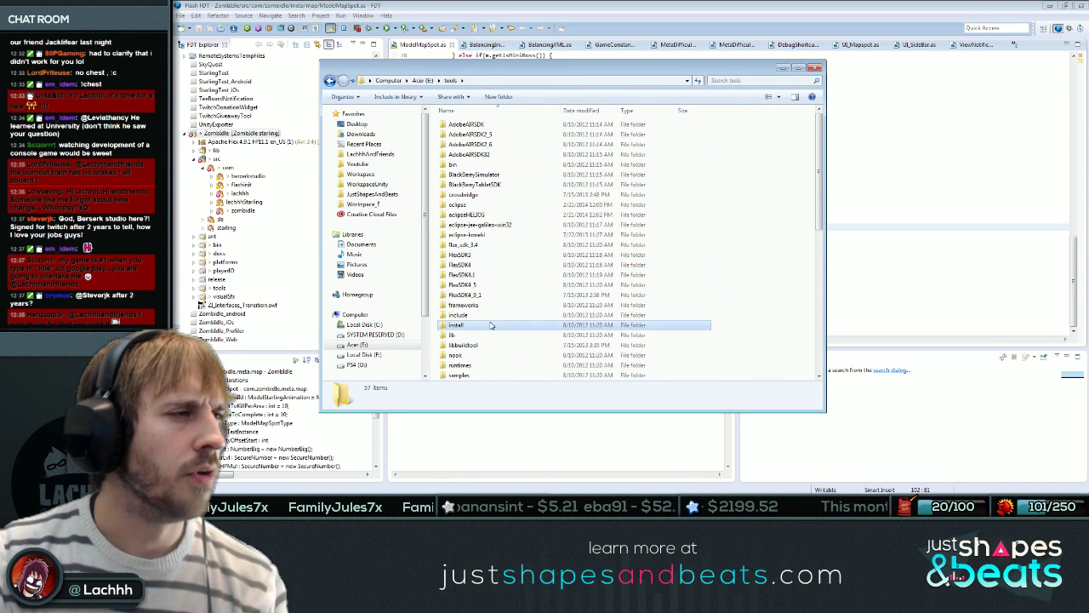
scroll(460, 324, "down", 2)
left_click(434, 81)
double_click(469, 207)
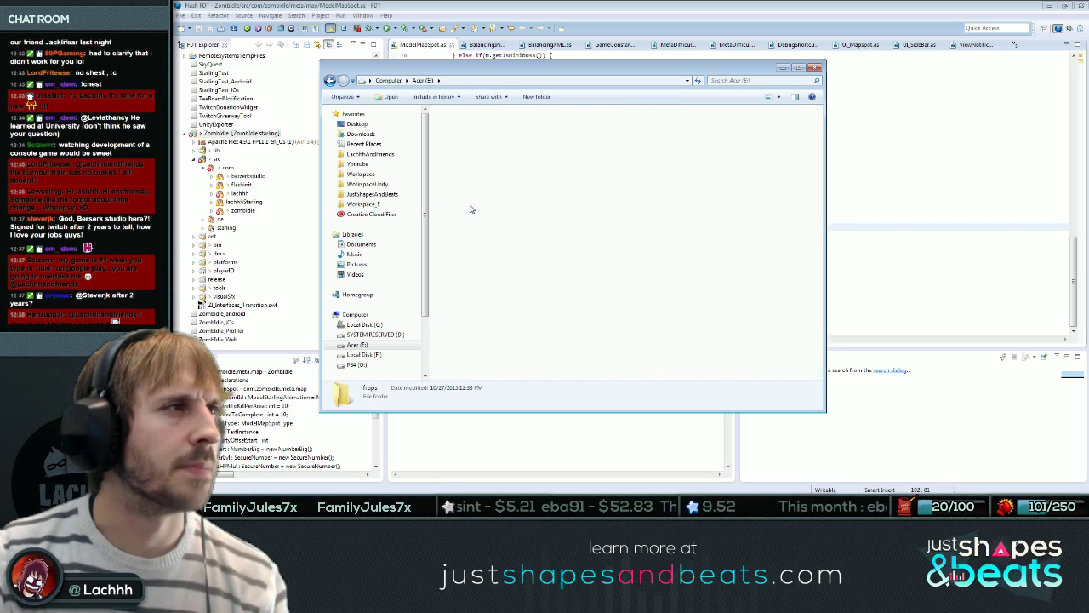
scroll(558, 202, "down", 3)
scroll(558, 201, "up", 5)
double_click(462, 136)
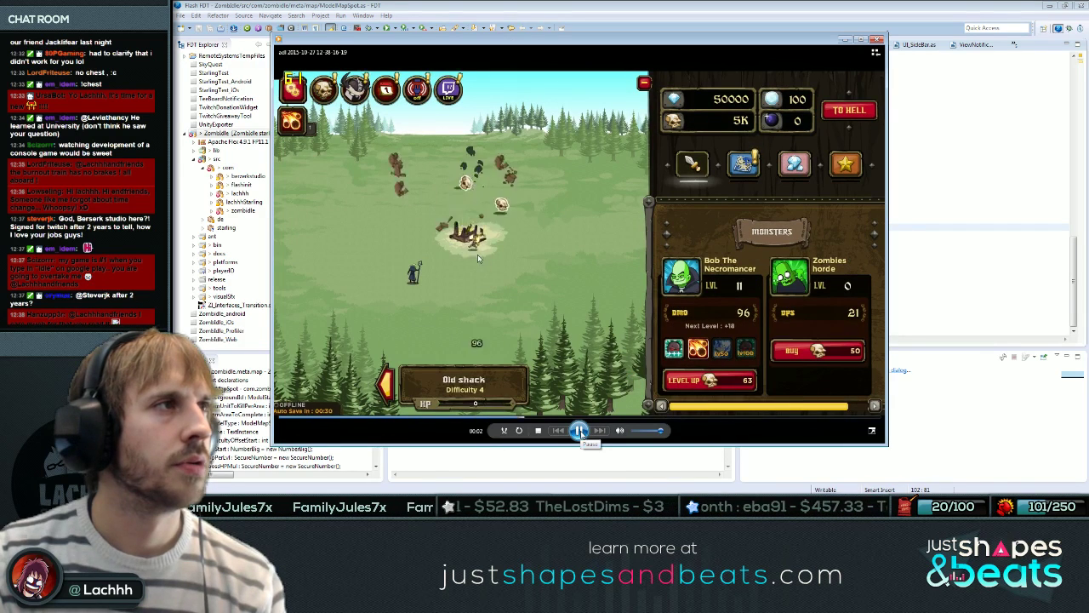
left_click(578, 431)
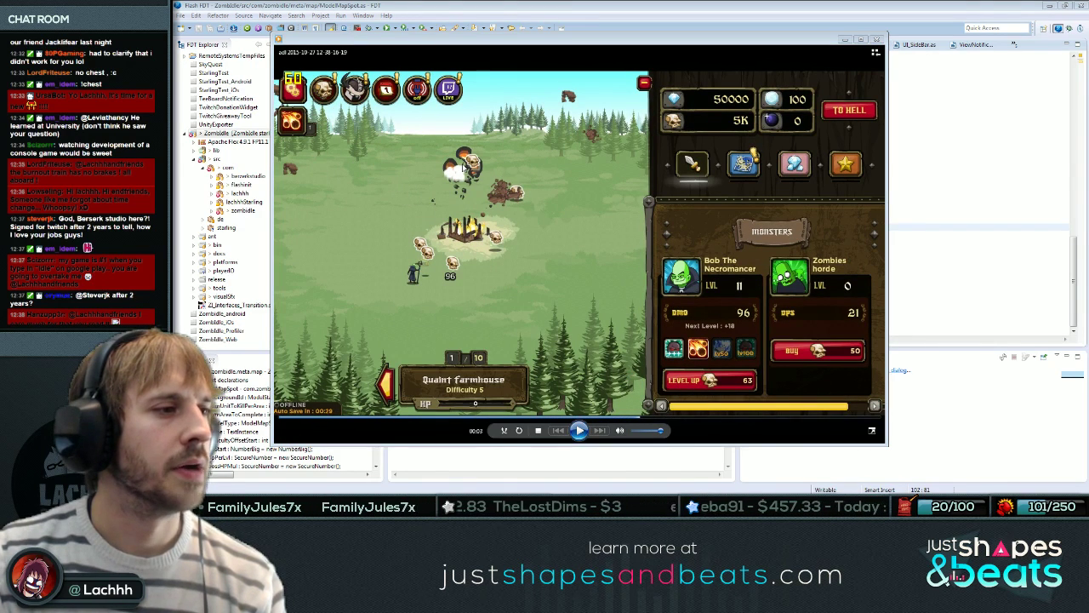
left_click(583, 434)
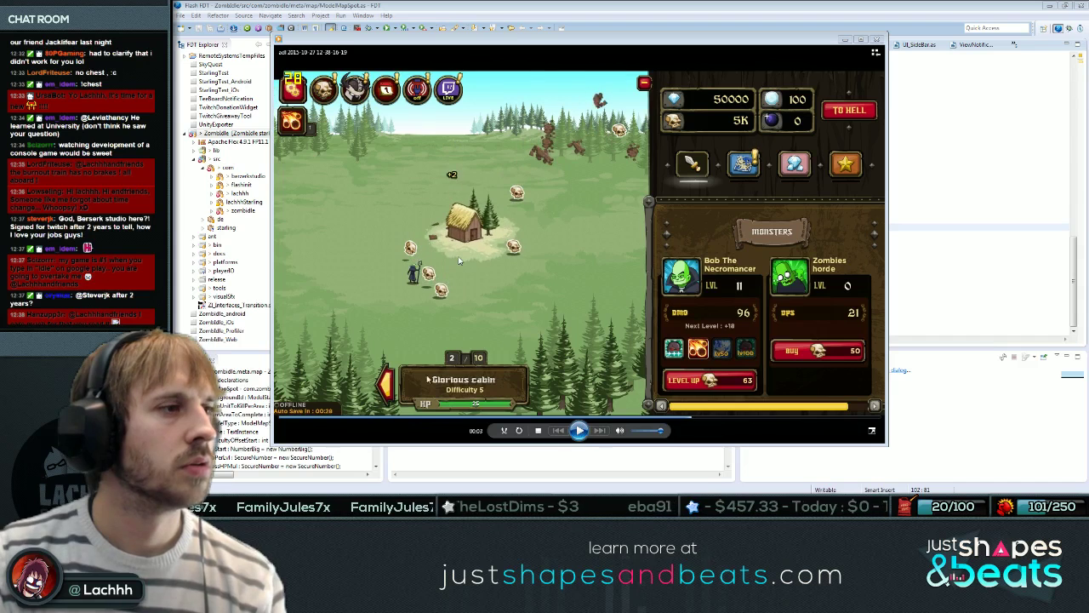
left_click(579, 431)
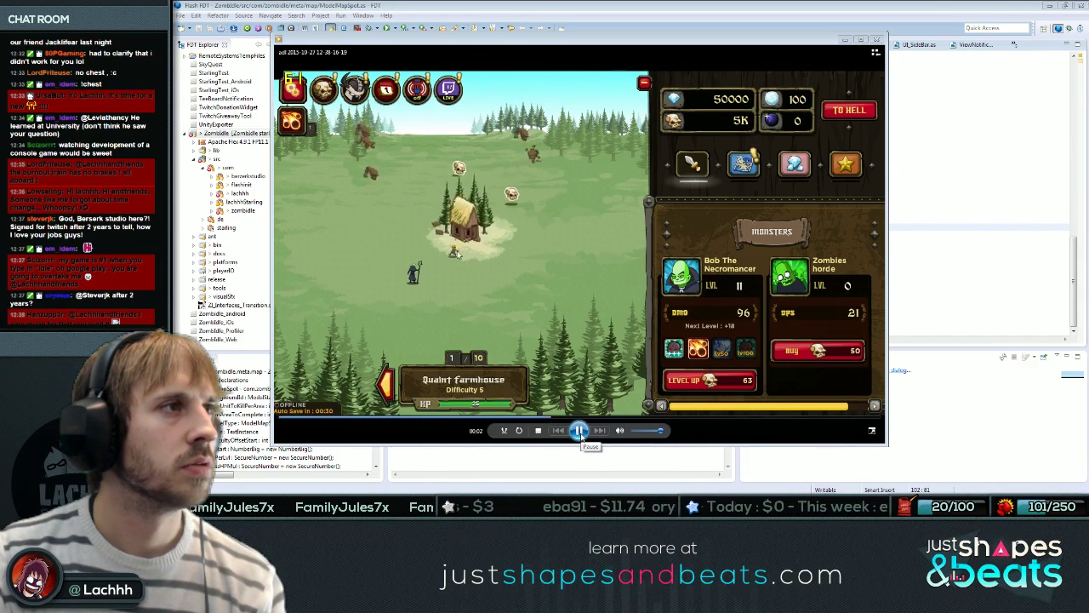
left_click(578, 431)
left_click(877, 39)
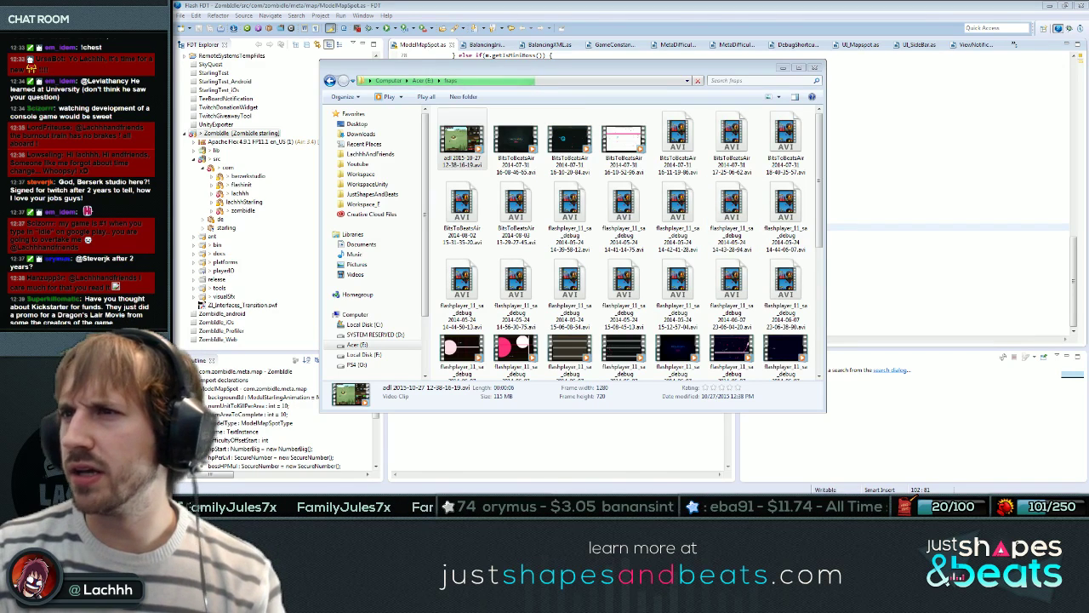
double_click(464, 148)
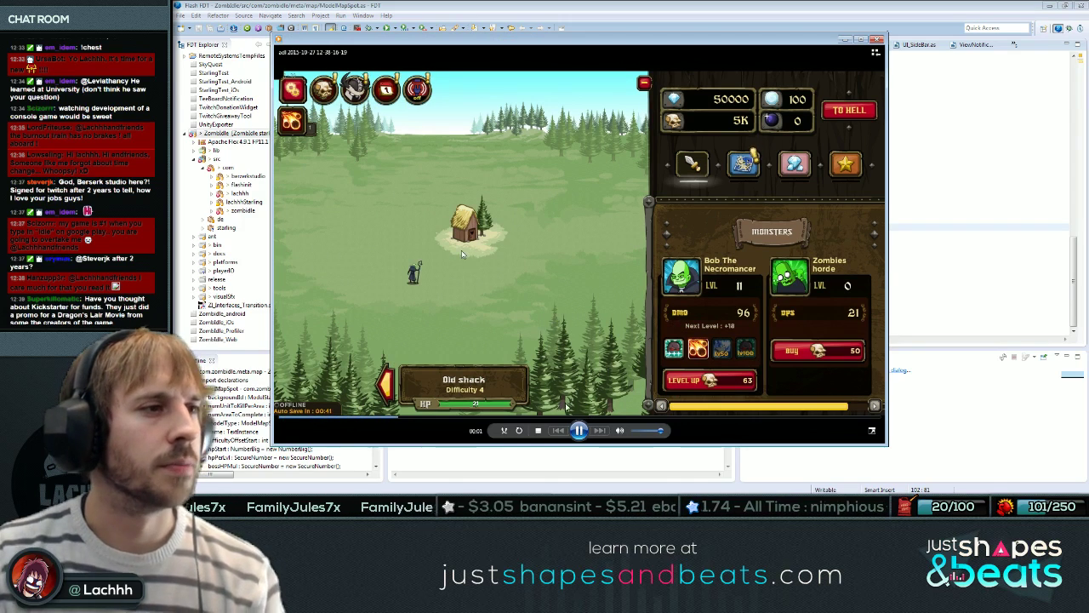
left_click(579, 430)
left_click(590, 435)
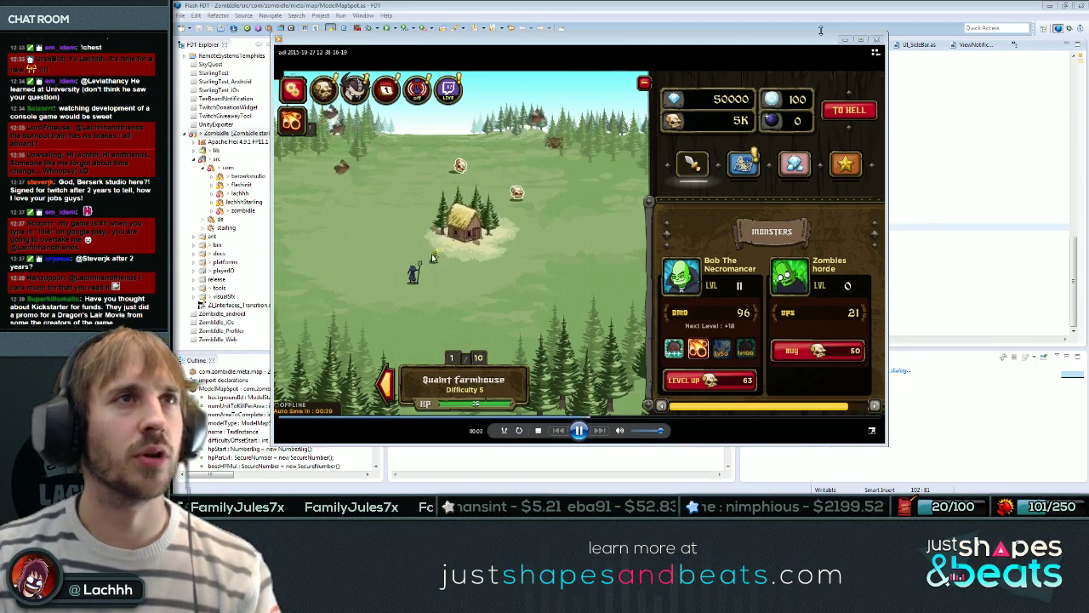
left_click(878, 40)
left_click(572, 218)
left_click(518, 155)
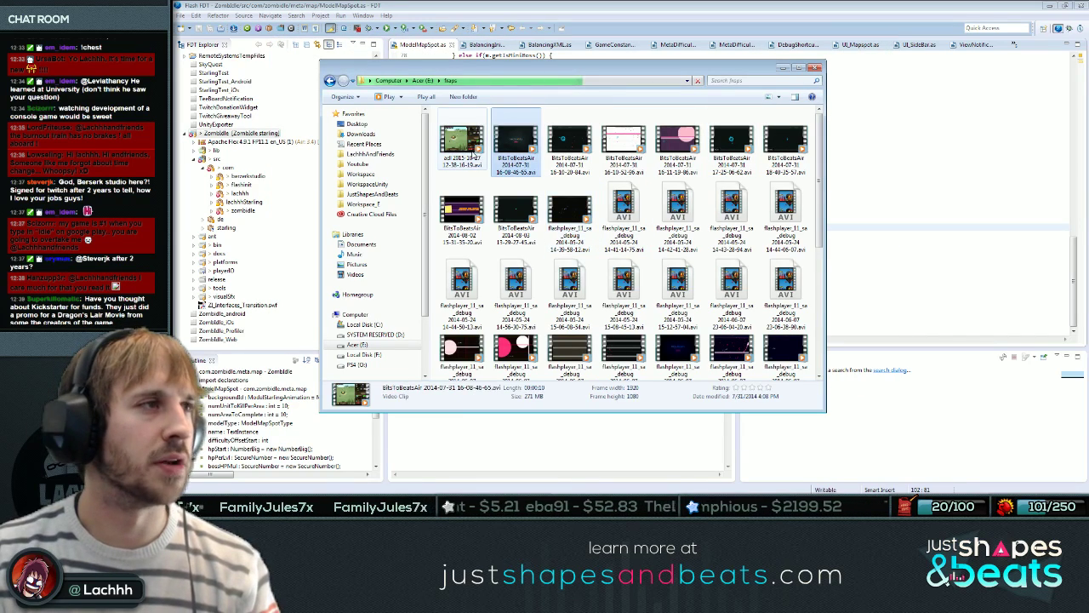
key("Left")
left_click(366, 175)
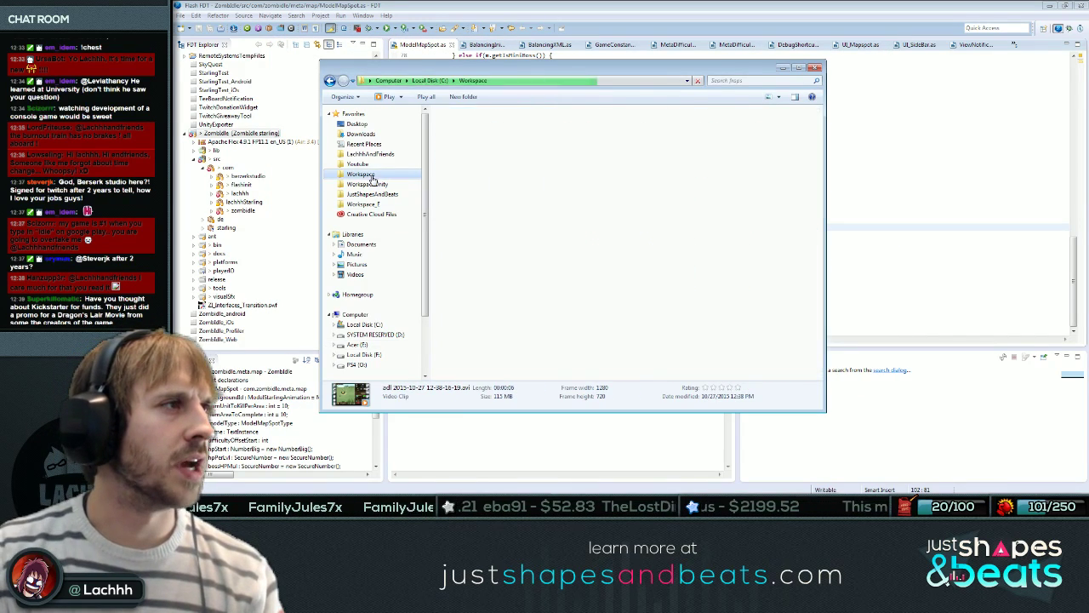
left_click(357, 163)
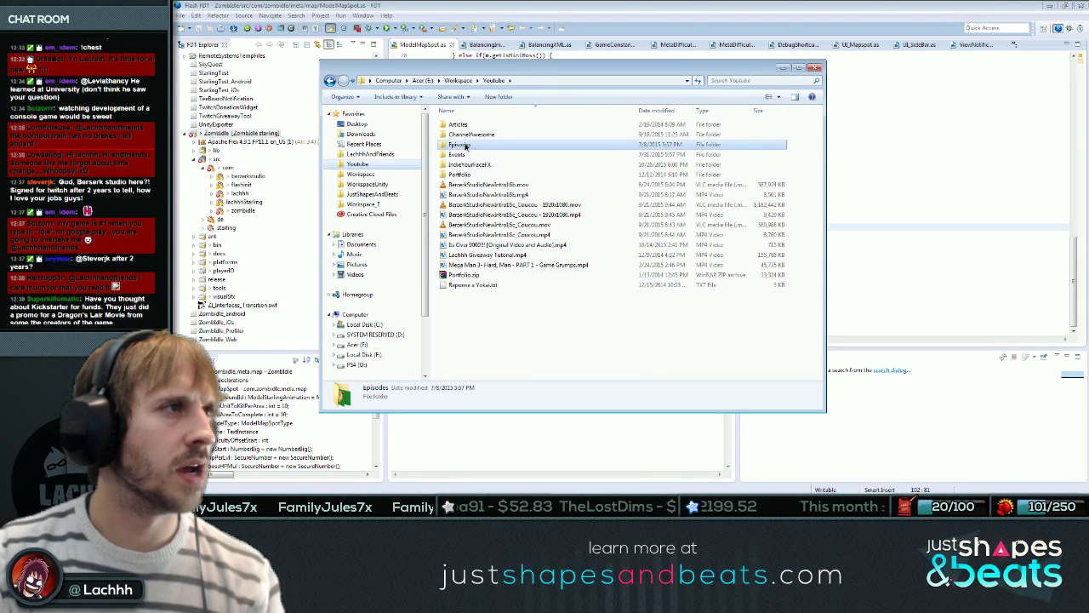
double_click(465, 146)
left_click(473, 275)
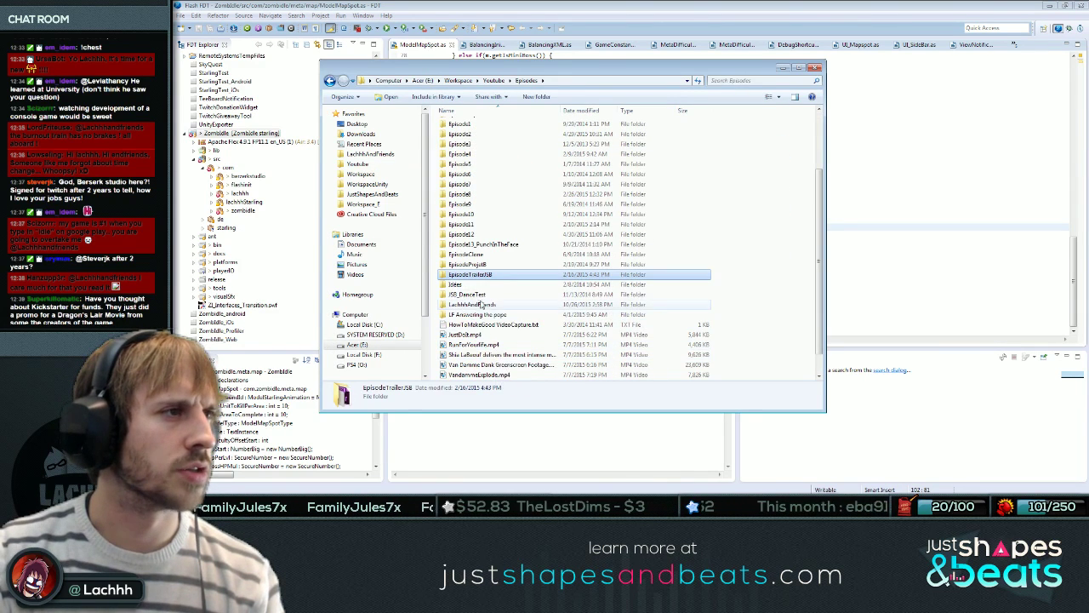
double_click(477, 304)
double_click(494, 173)
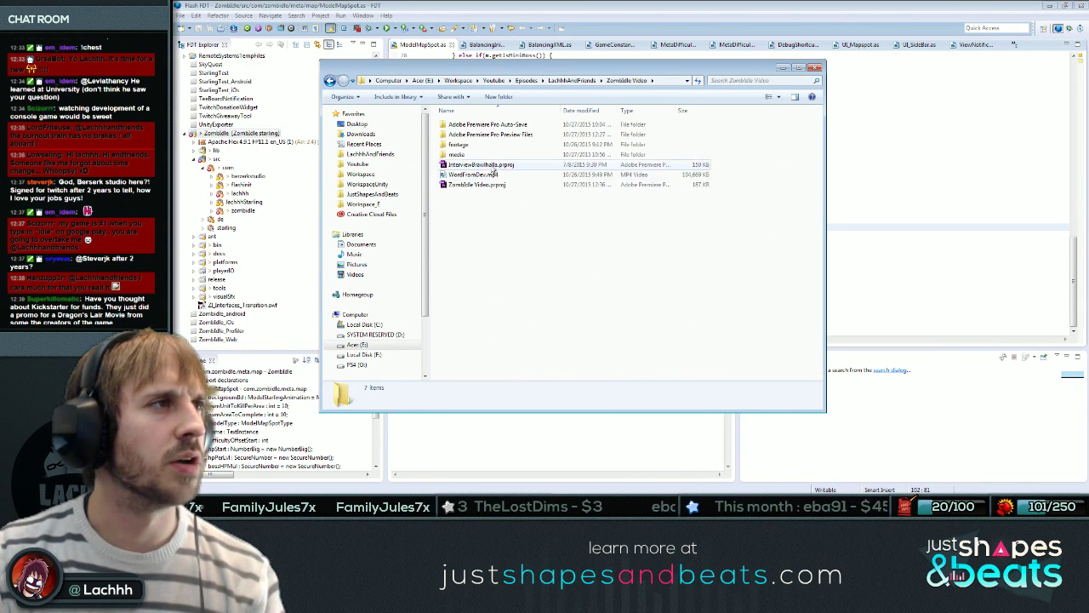
double_click(464, 154)
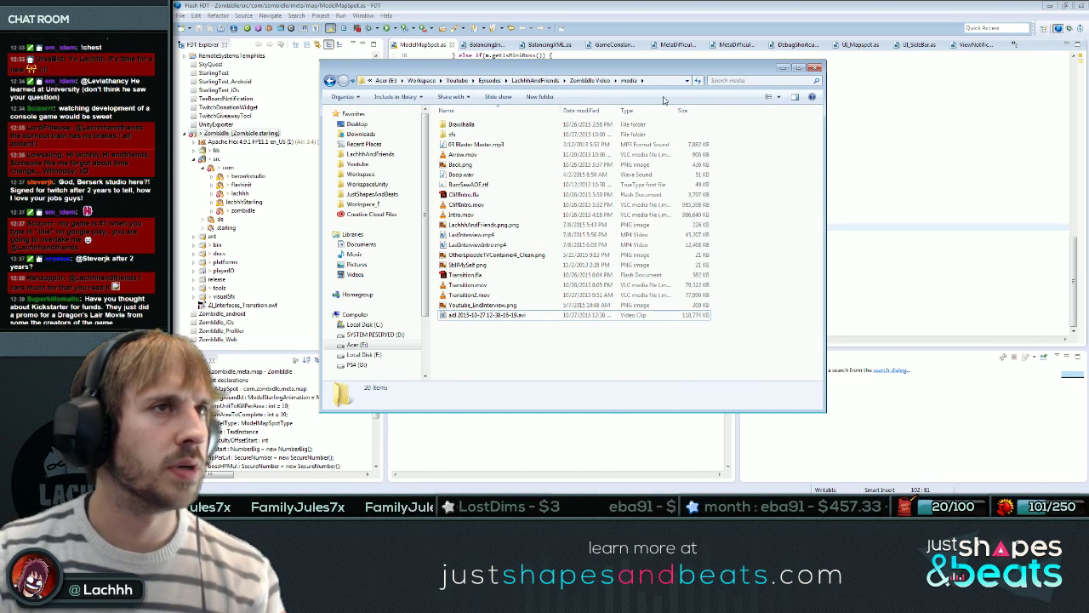
Close FDT and bring the media folder window back up.
left_click(783, 67)
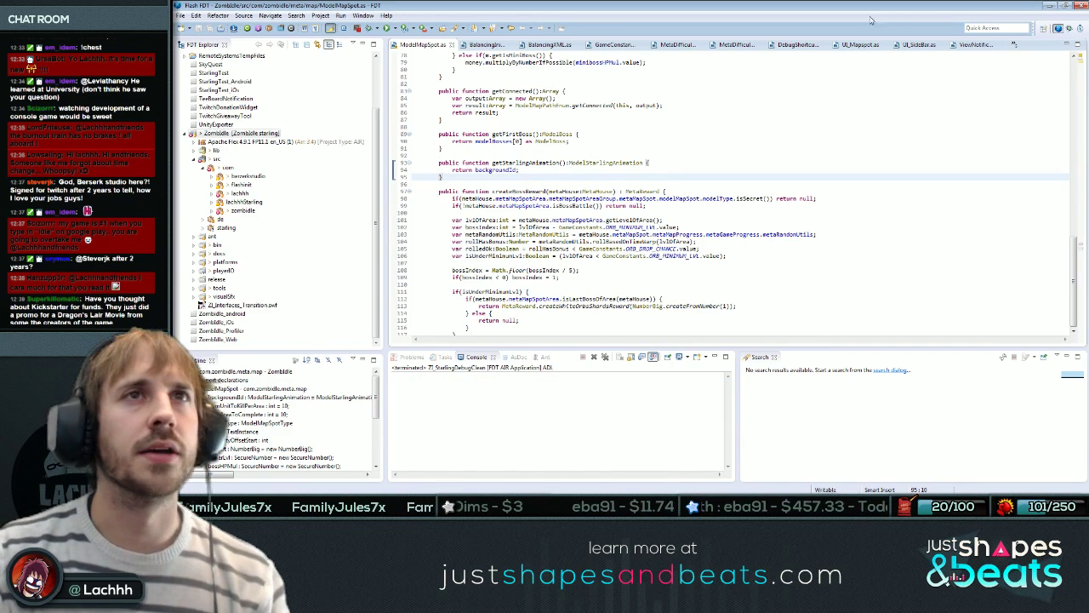
left_click(1078, 5)
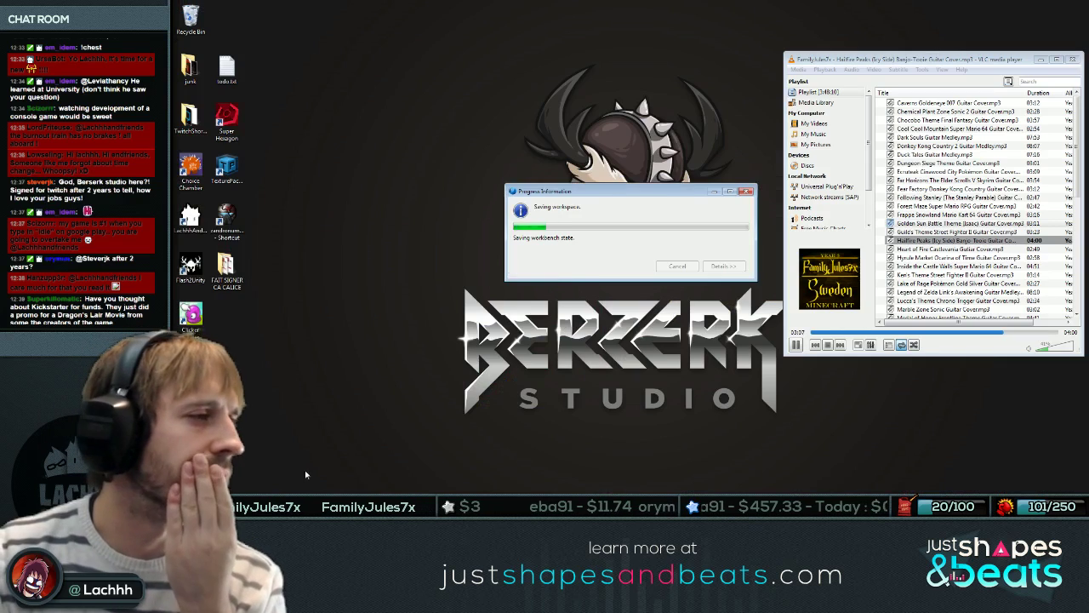
left_click(241, 457)
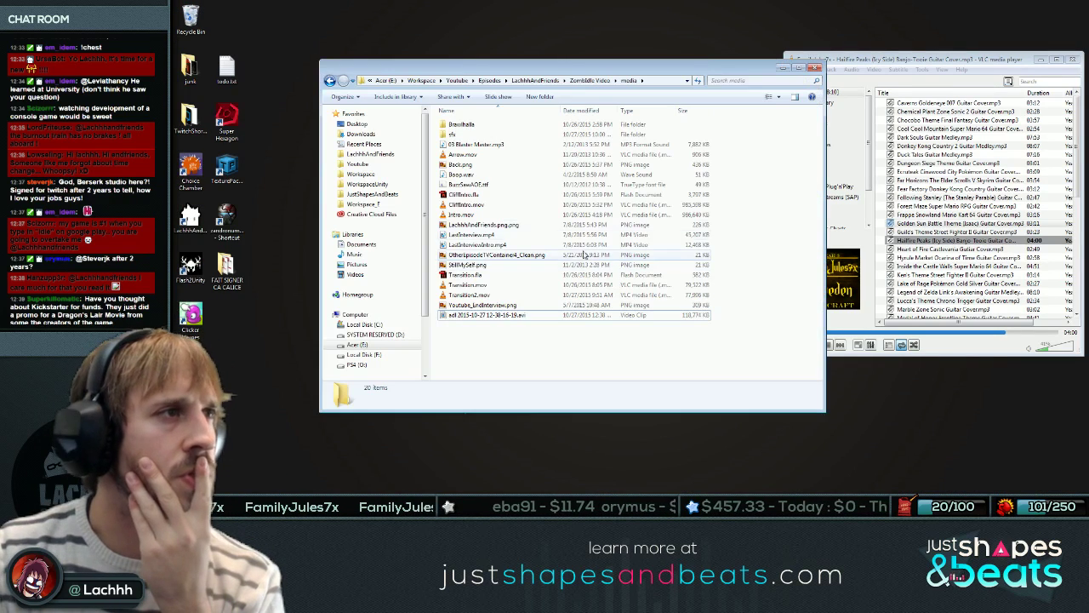
Go back through the Zombidle Video folder into media and open Transition.fla in Flash.
left_click(577, 79)
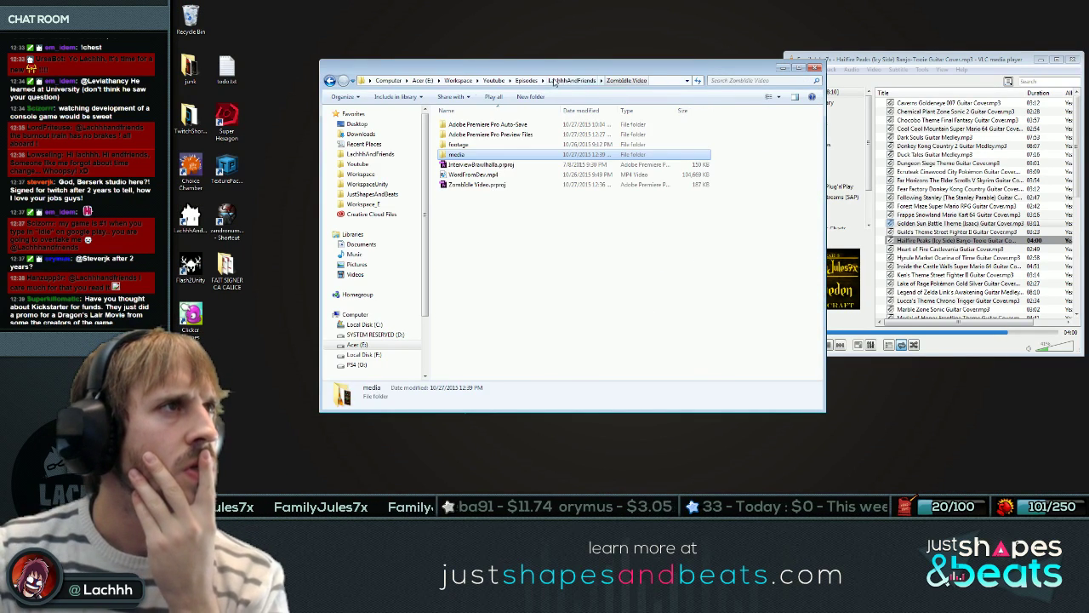
left_click(574, 80)
double_click(529, 203)
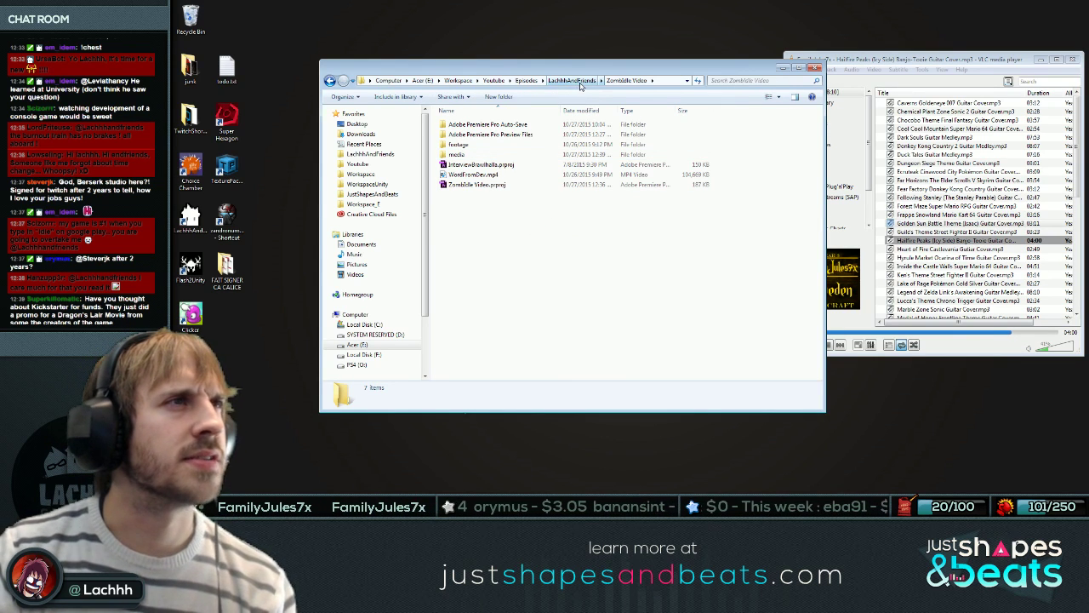
double_click(458, 154)
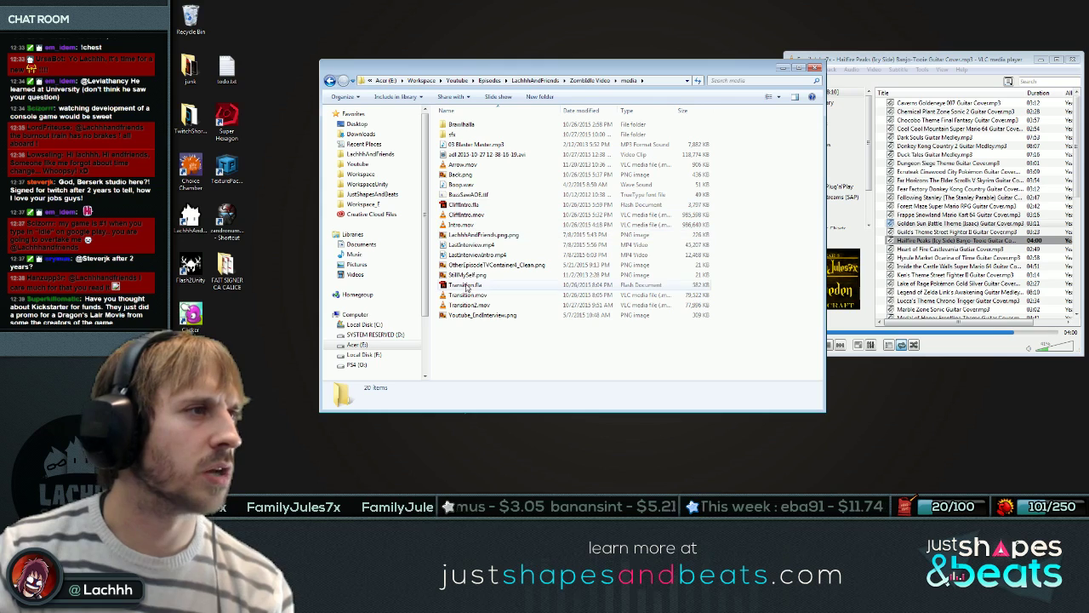
double_click(515, 284)
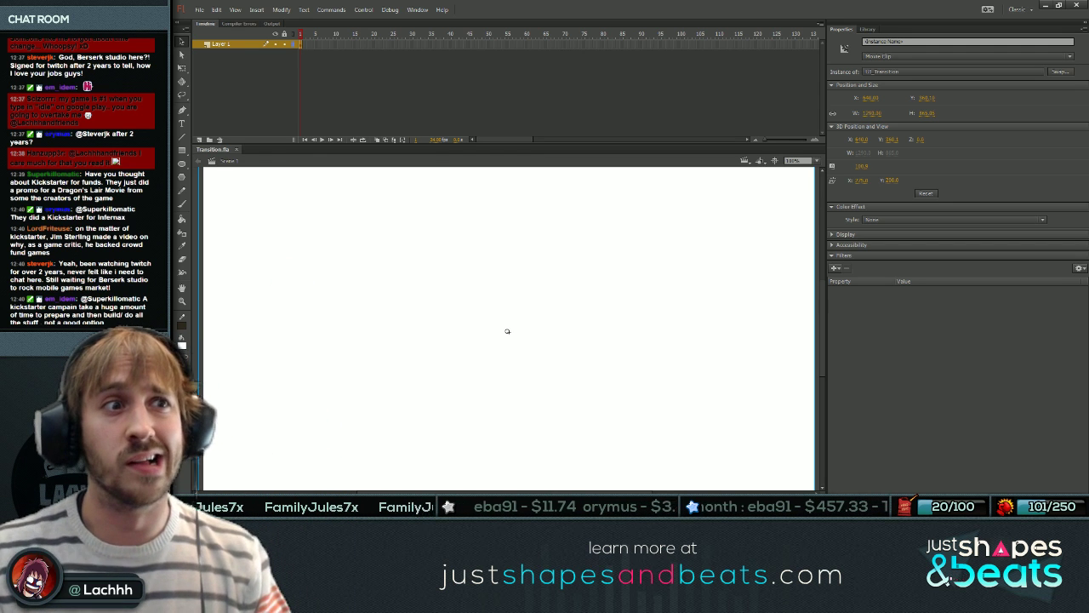
Delete the transition instance from the stage and select UI_Transition in the library's exported folder.
left_click(507, 331, "alt")
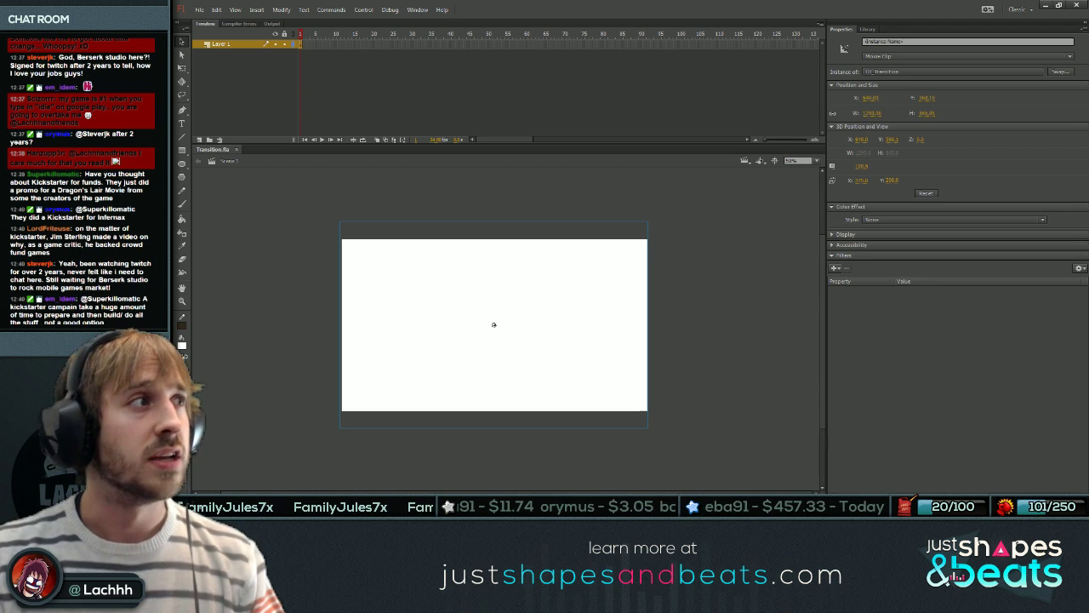
key("Delete")
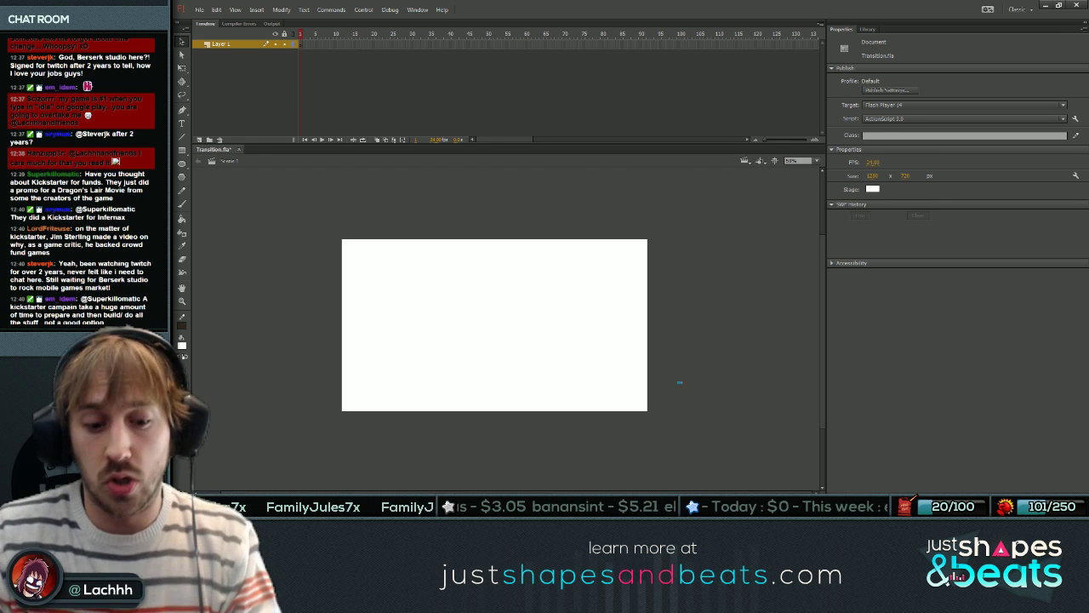
left_click(867, 30)
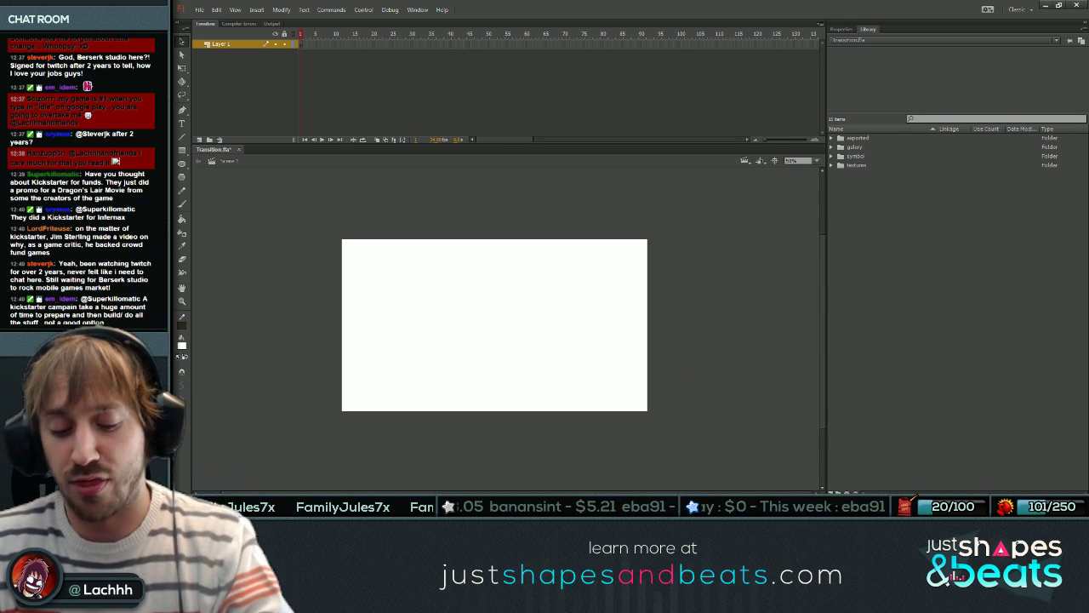
left_click(881, 148)
key("Up")
key("Down")
key("Up")
key("Right")
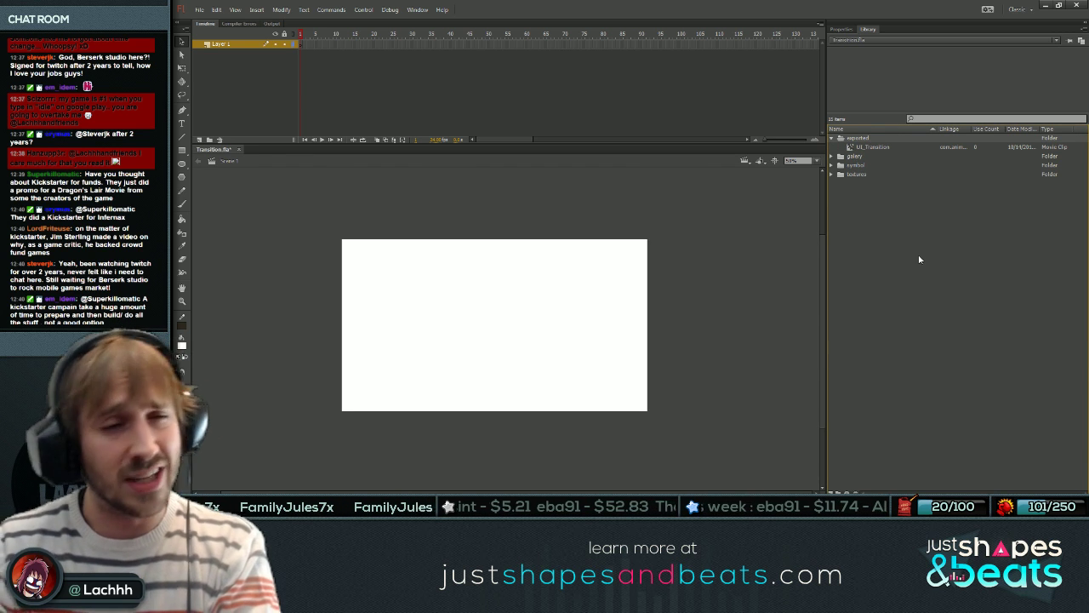
key("Down")
key("Down")
key("Up")
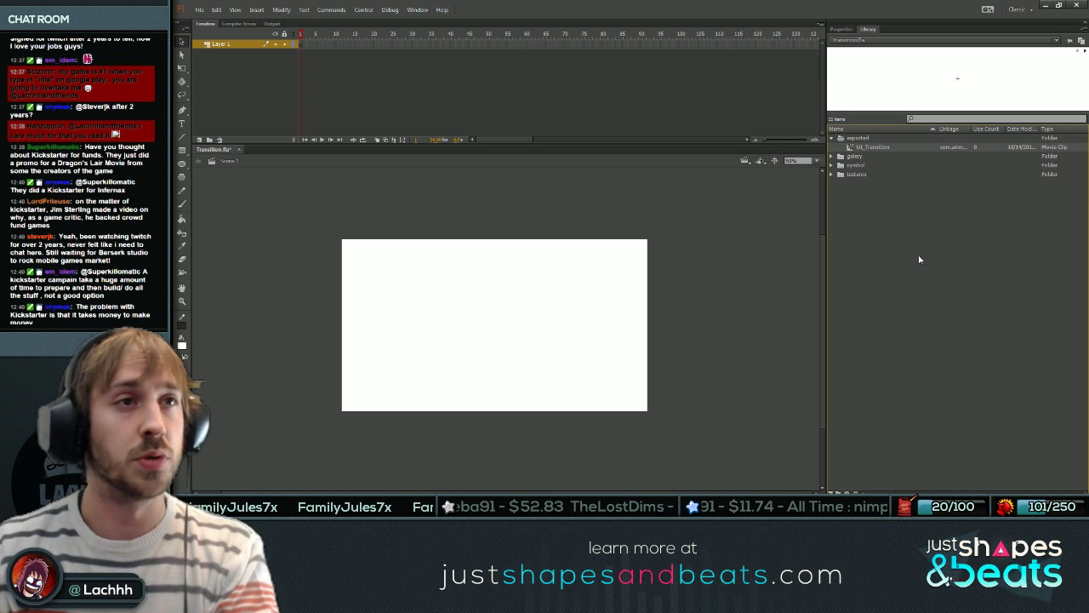
Inspect the UI_Transition symbol's timeline by selecting the frames of all its layers, and return to the main scene.
double_click(852, 148)
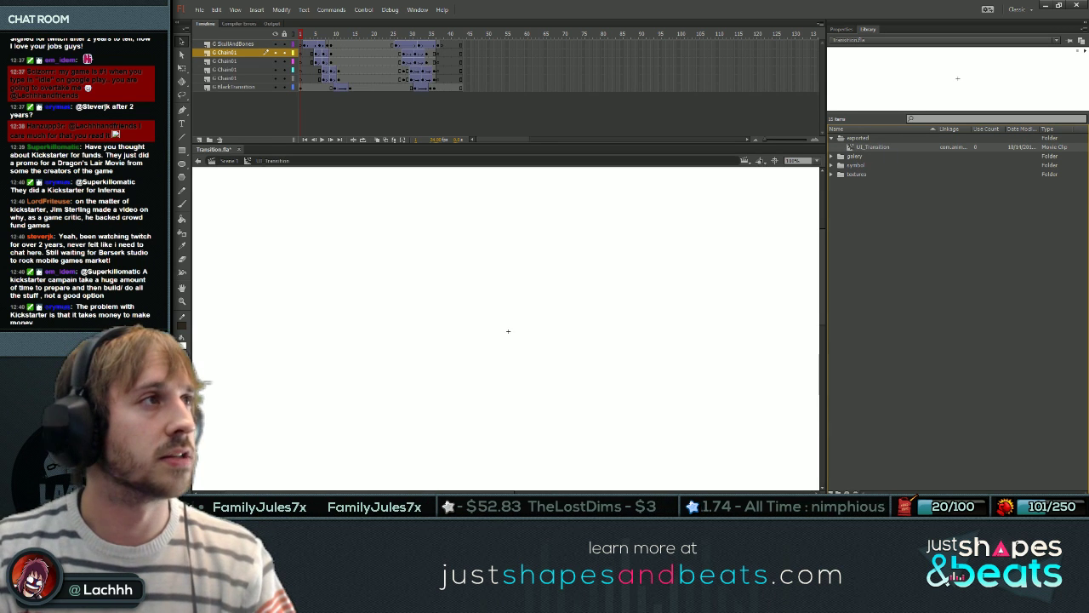
left_click_drag(371, 37, 331, 37)
left_click_drag(460, 88, 301, 44)
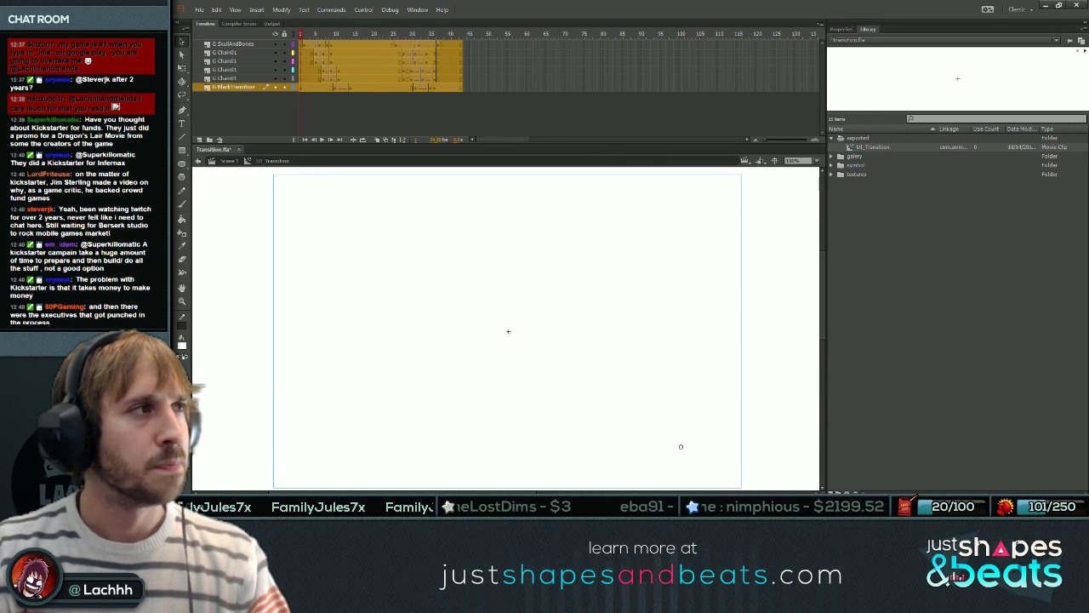
left_click(229, 161)
Place a new instance of UI_Transition near the centre of the stage.
left_click(984, 216)
left_click(861, 148)
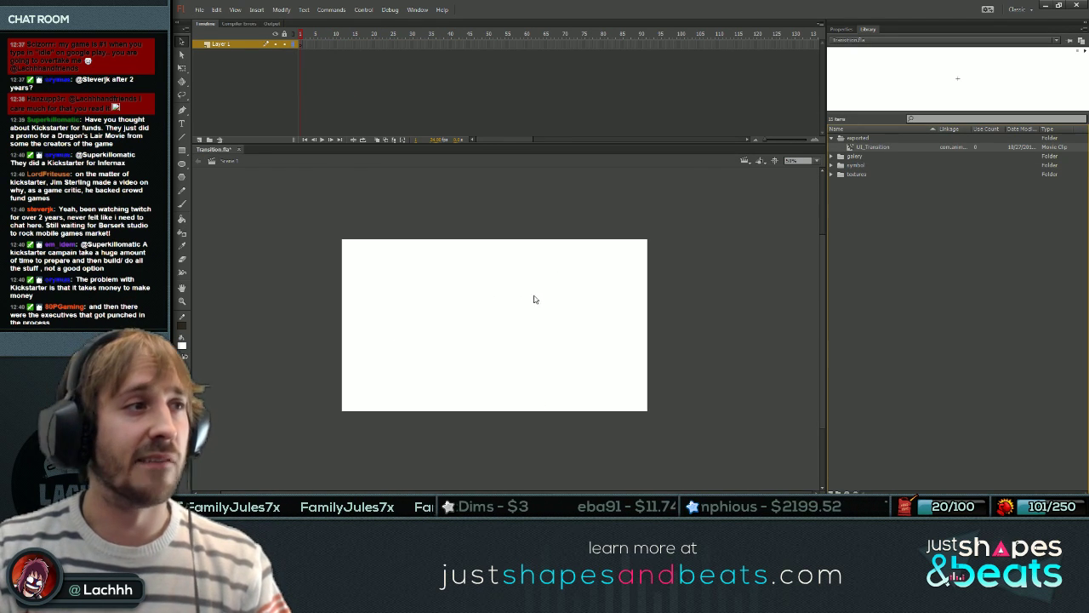
left_click_drag(795, 198, 491, 326)
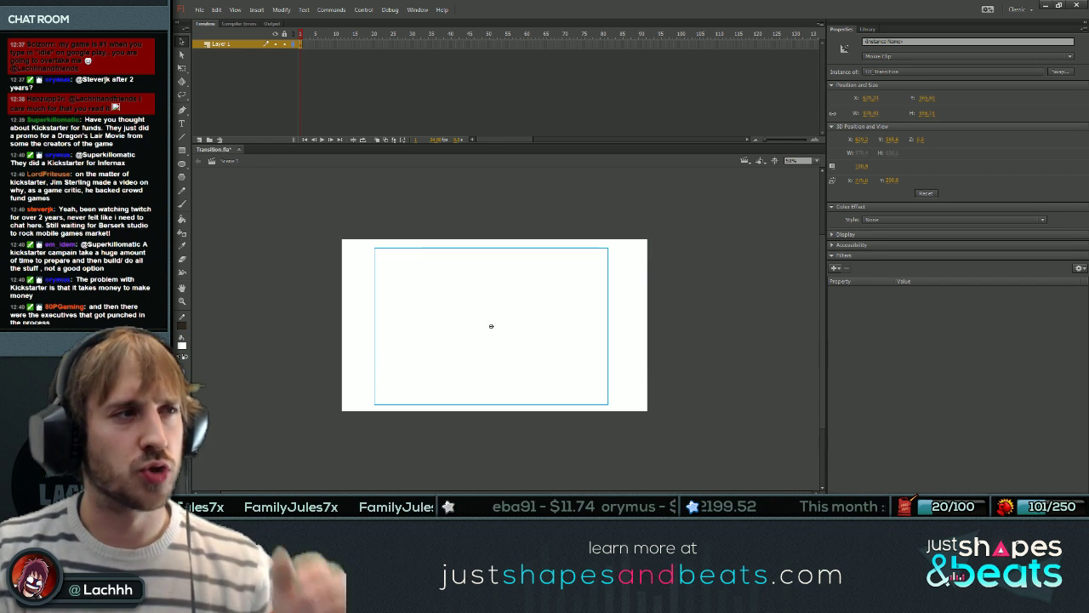
left_click_drag(491, 326, 509, 327)
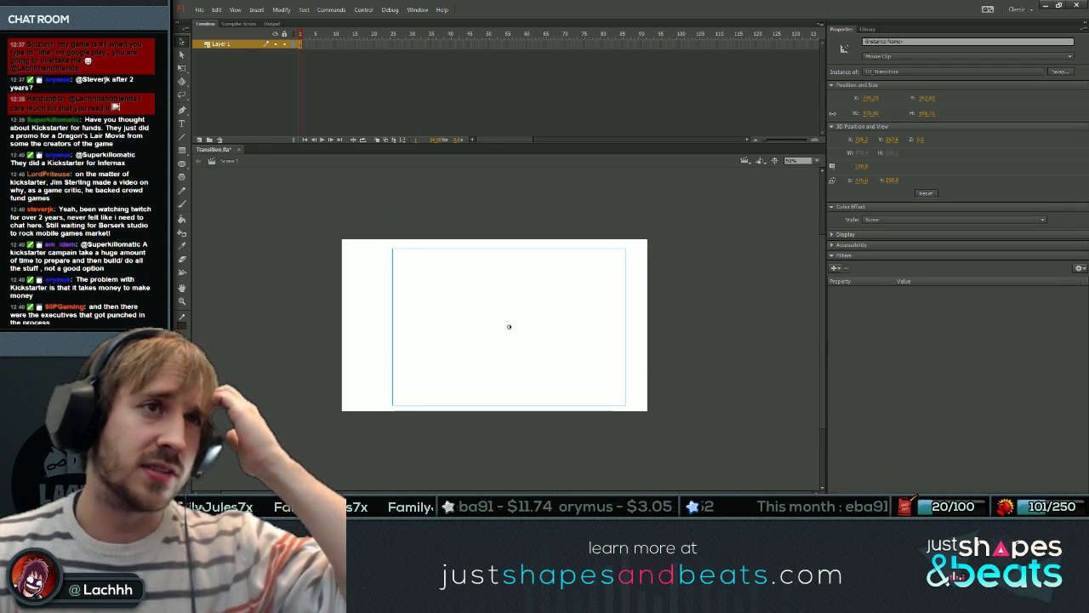
Centre the new transition instance on the stage at X 640, Y 360.
left_click(876, 98)
type("040")
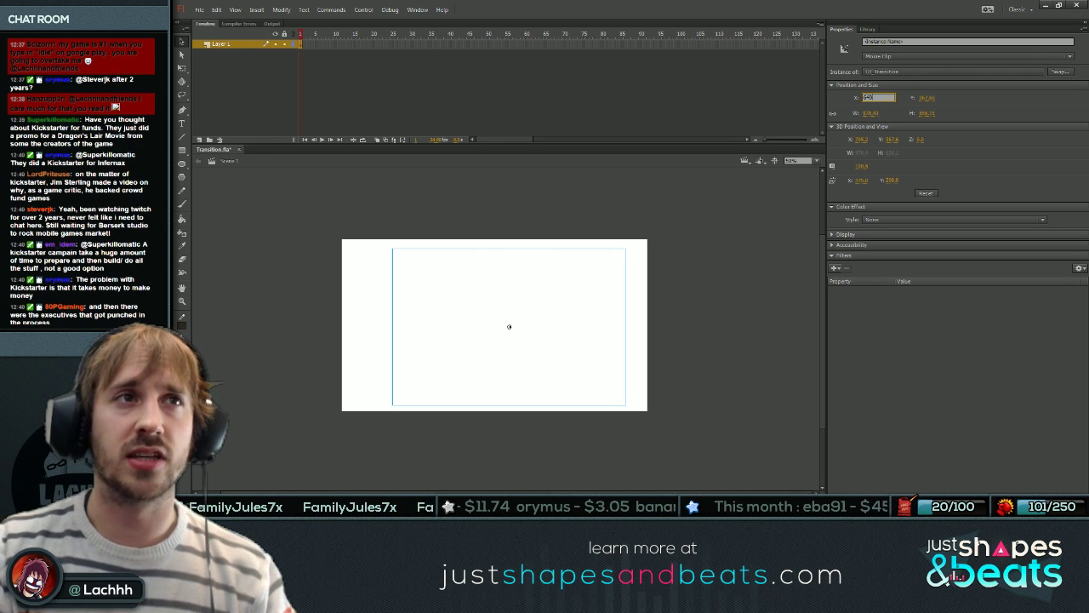
key("Tab")
type("320")
key("Return")
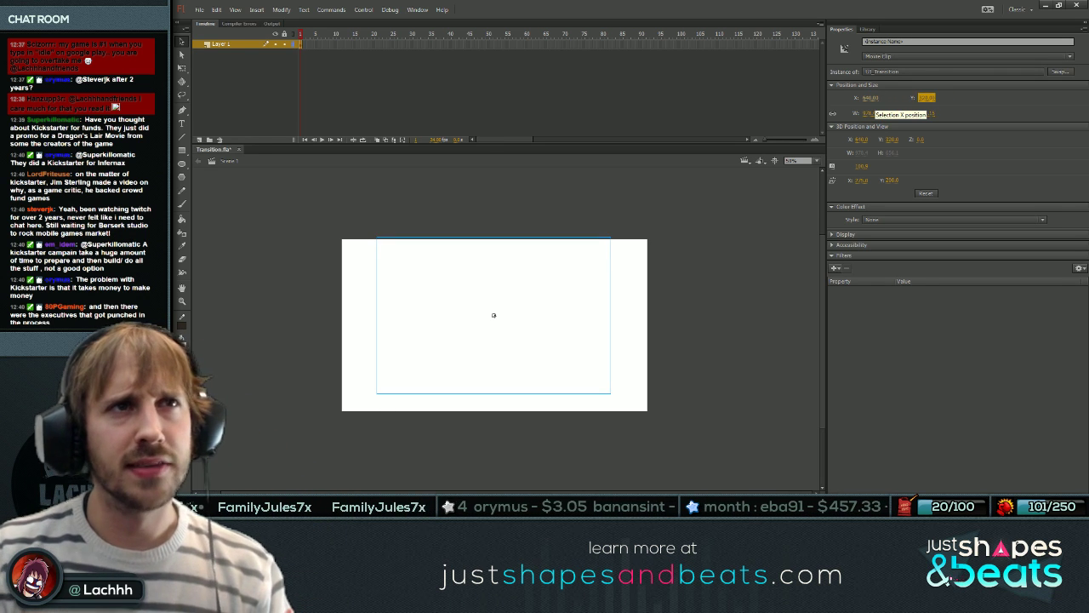
left_click(930, 97)
type("380")
key("Return")
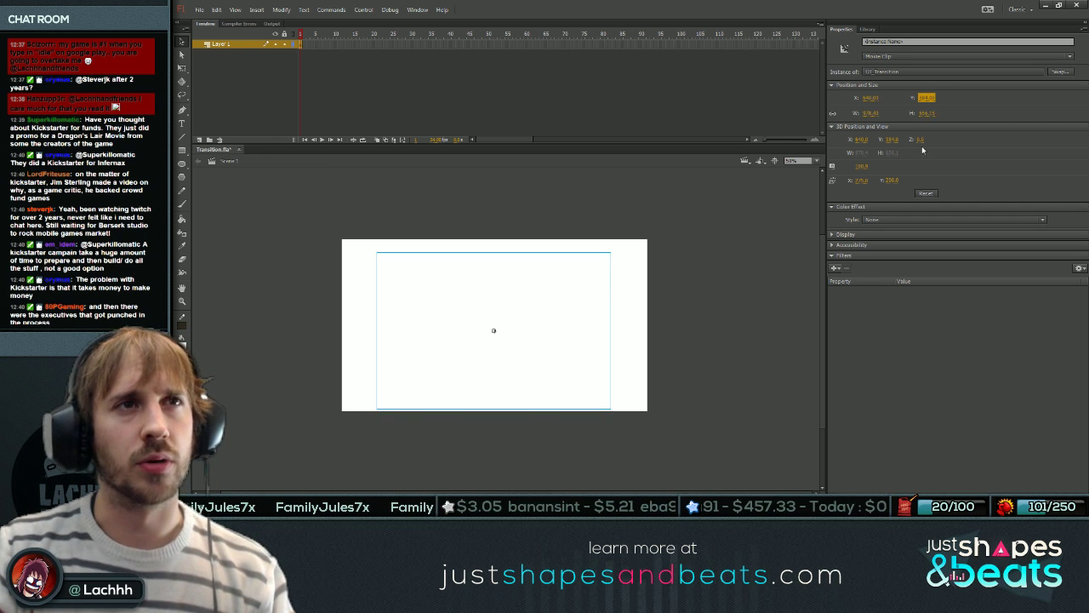
left_click(739, 293)
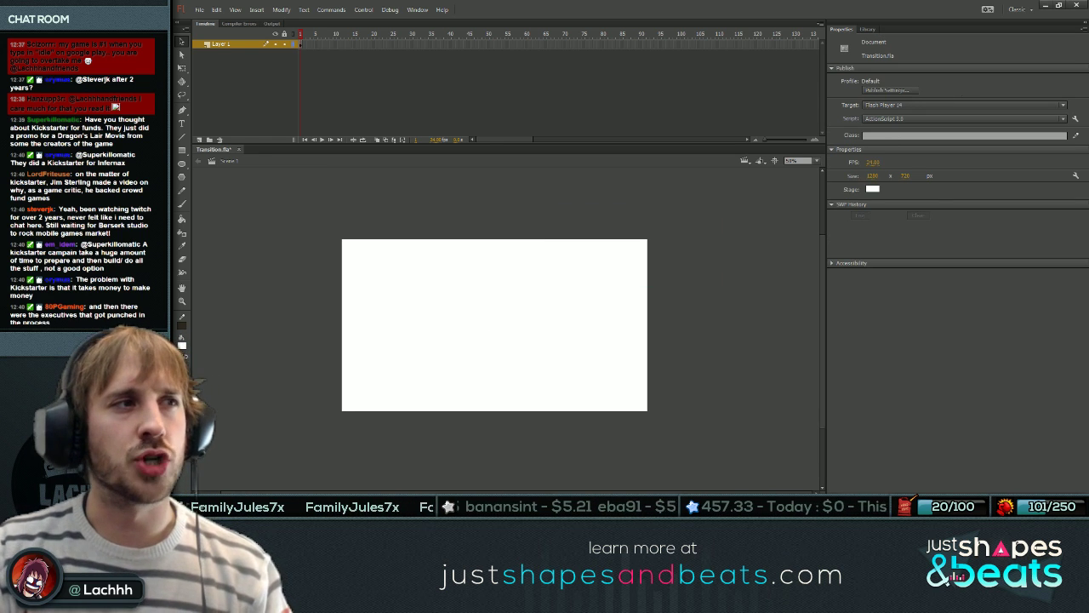
left_click(562, 324)
left_click(928, 98)
type("300")
key("Return")
left_click(715, 324)
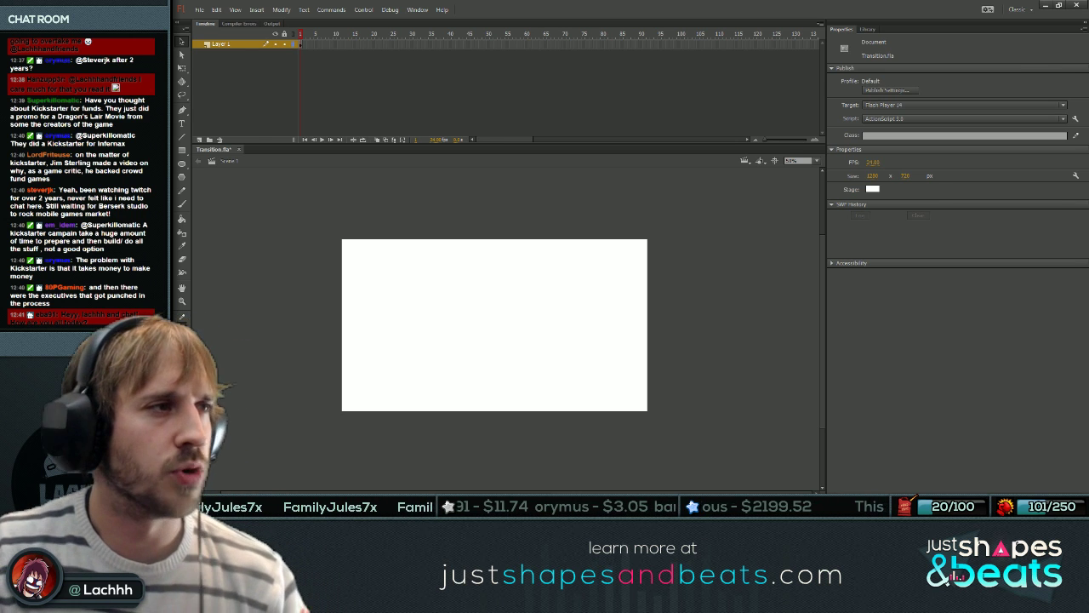
Play through the UI_Transition symbol's timeline to check its animation, and return to the main scene.
key("ctrl+v")
double_click(494, 324)
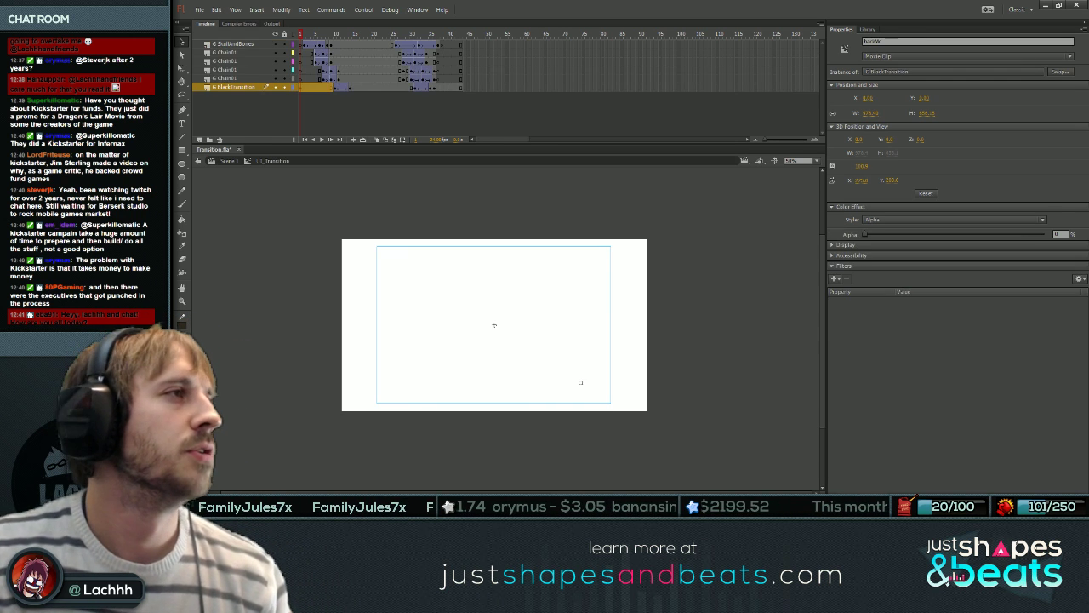
key("Return")
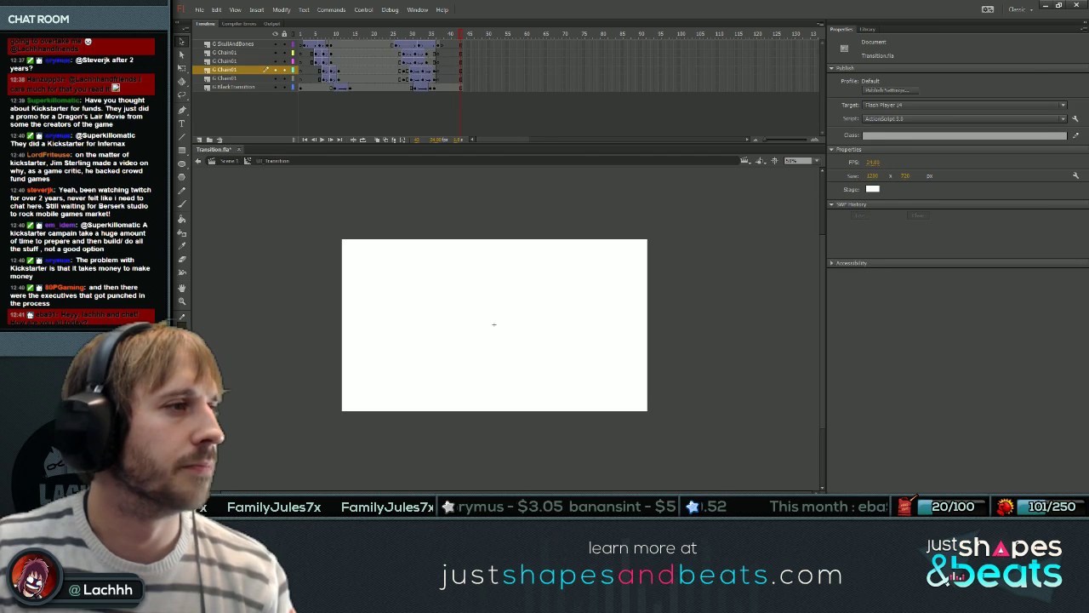
double_click(494, 324)
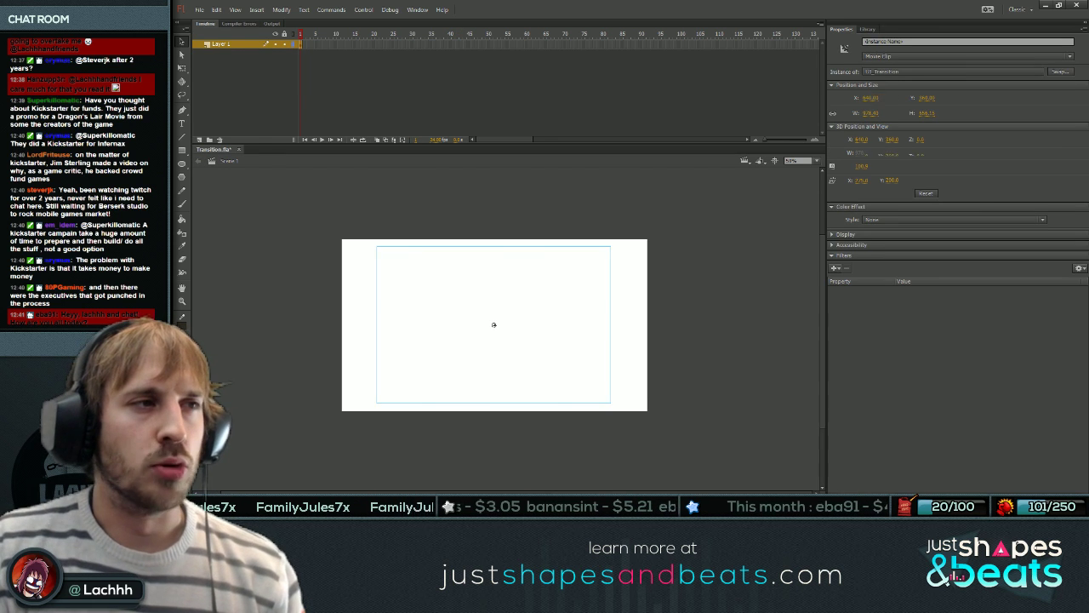
Scale the transition instance up about its centre to match the stage width of about 1280 px, and check it inside the symbol.
key("q")
left_click_drag(611, 246, 668, 222)
double_click(494, 325)
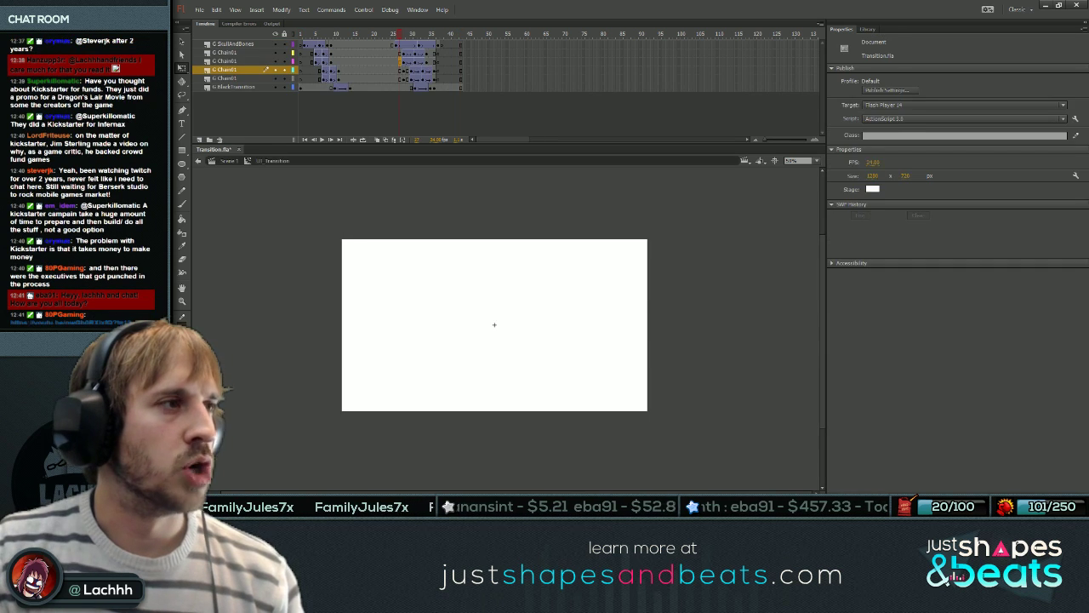
key("ctrl+e")
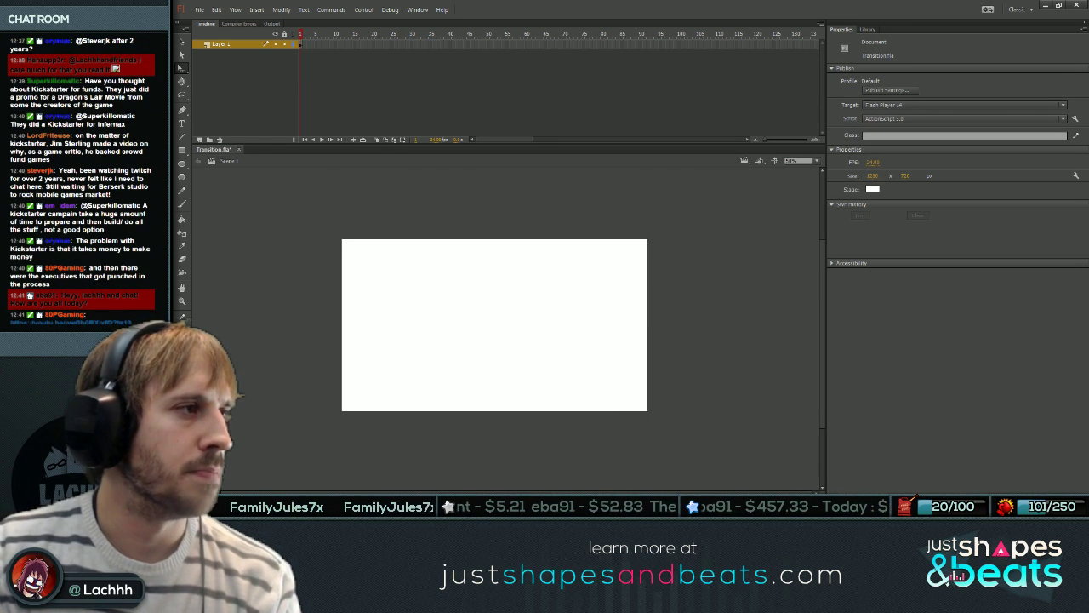
double_click(493, 324)
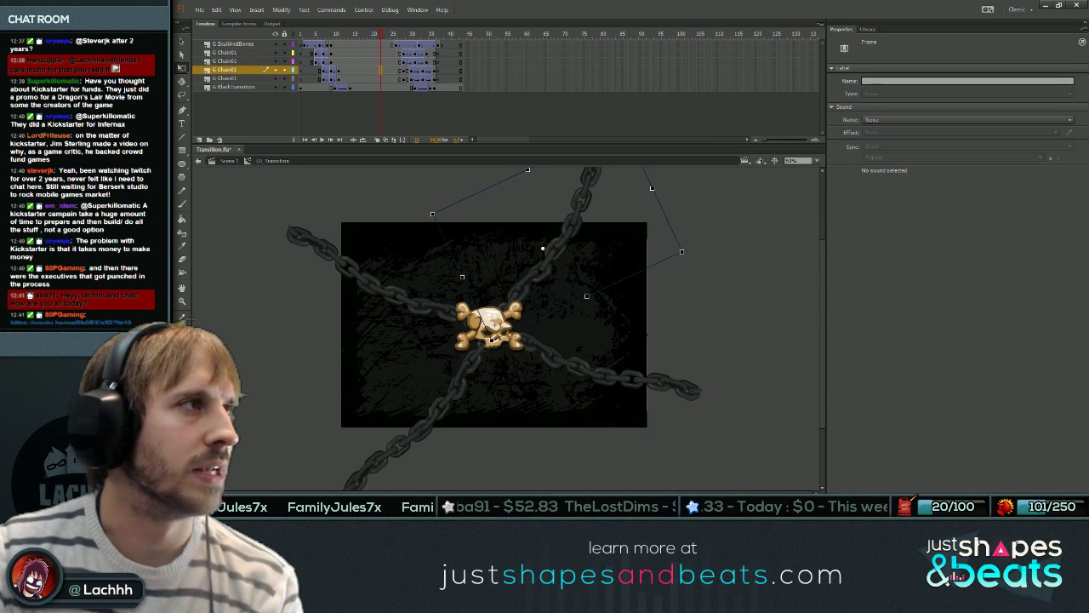
key("ctrl+e")
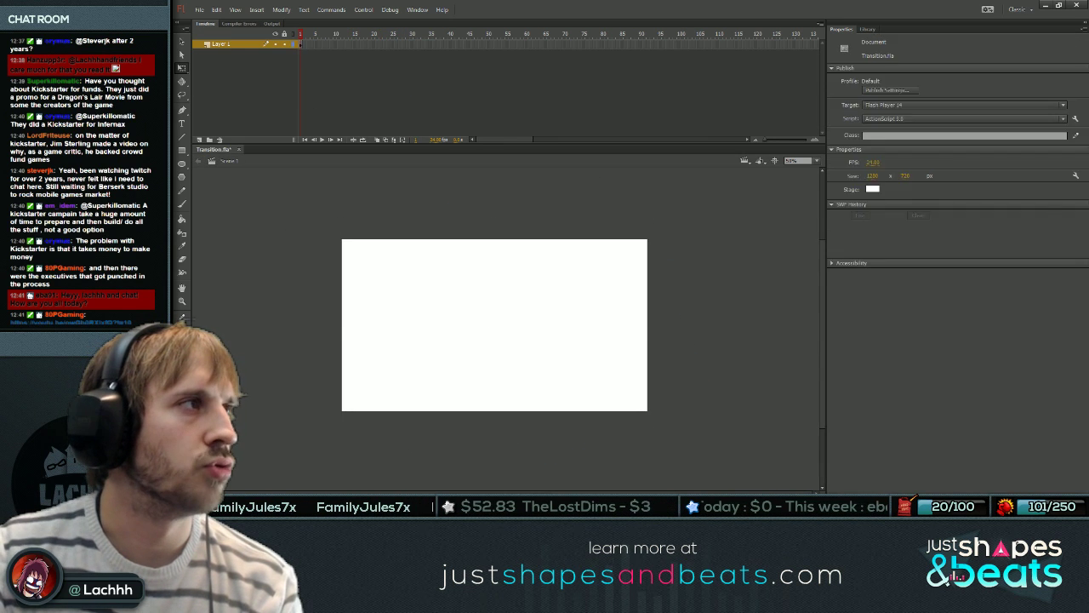
key("ctrl+e")
key("ctrl+e")
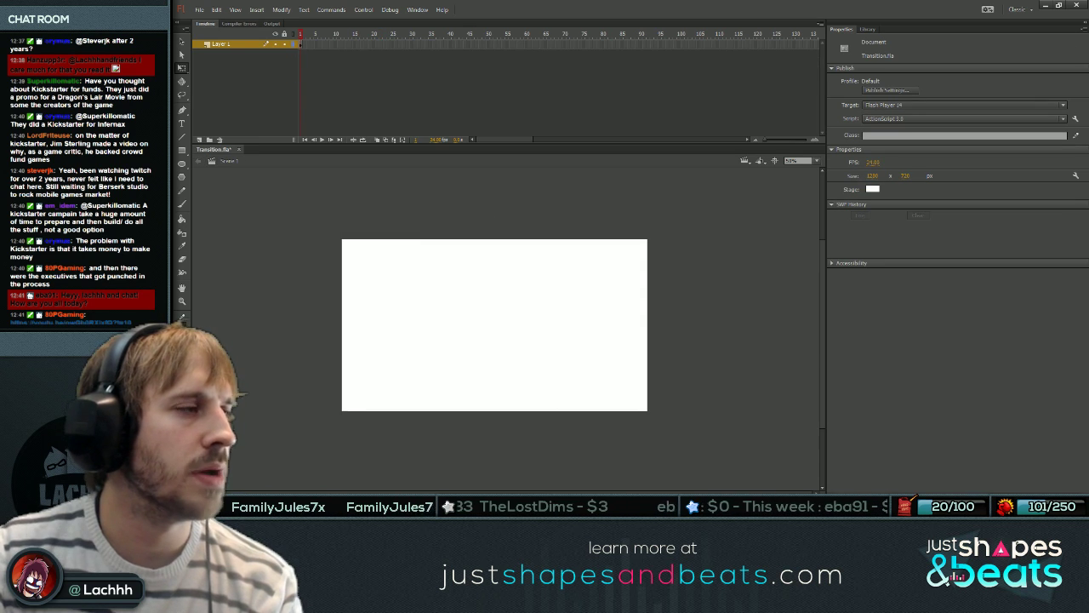
Extend Layer 1 in the main scene to frame 45 and select the transition instance.
key("ctrl+a")
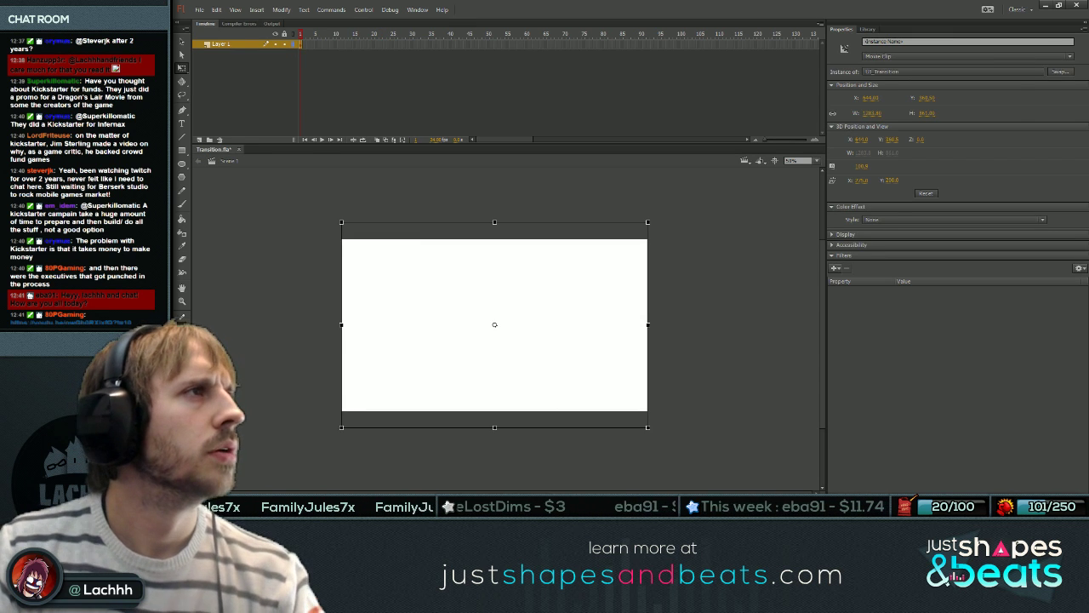
left_click_drag(469, 43, 412, 44)
key("ctrl+a")
Change the transition instance from a movie clip to a graphic with looping set to Play Once, and check its playback.
left_click(879, 57)
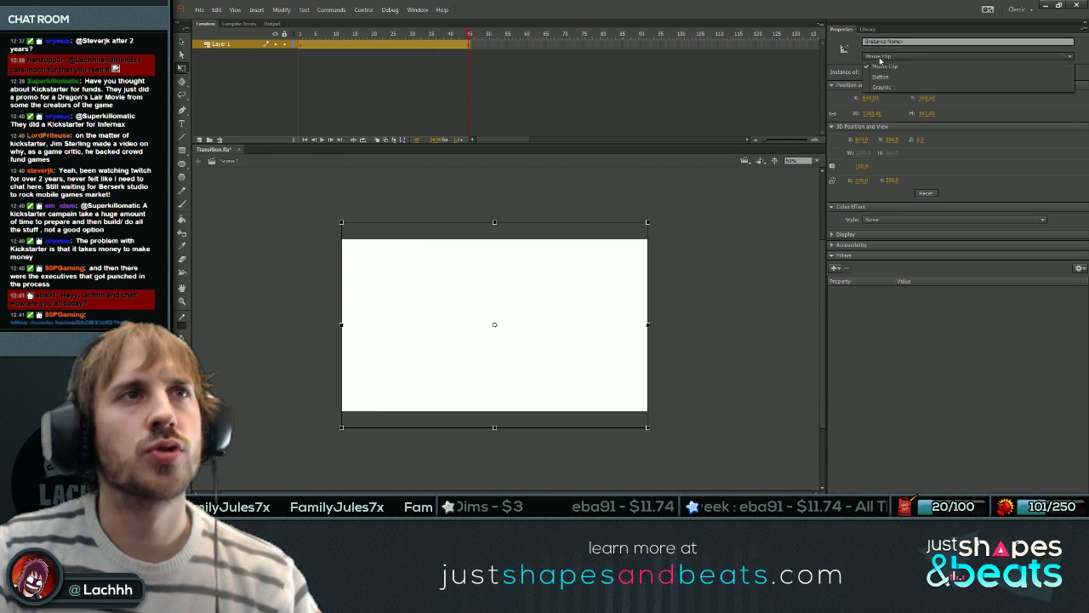
left_click(894, 88)
left_click(904, 170)
left_click(898, 188)
left_click_drag(357, 37, 409, 46)
key("ctrl+a")
double_click(610, 402)
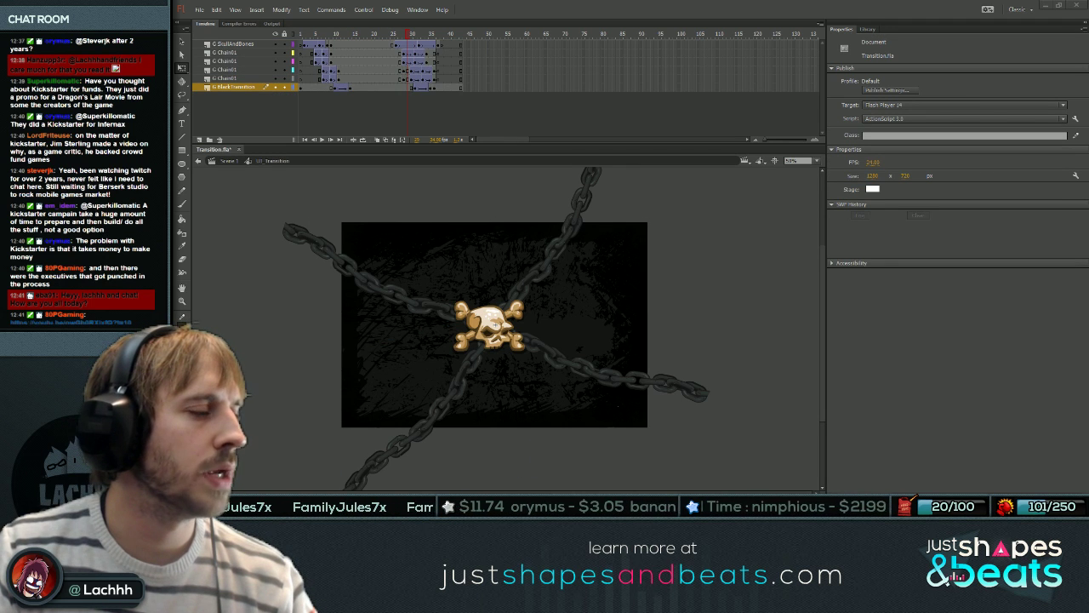
Switch to Windows Explorer and browse to the Integrated folder inside visualSfx of the Zombidle workspace.
left_click(245, 464)
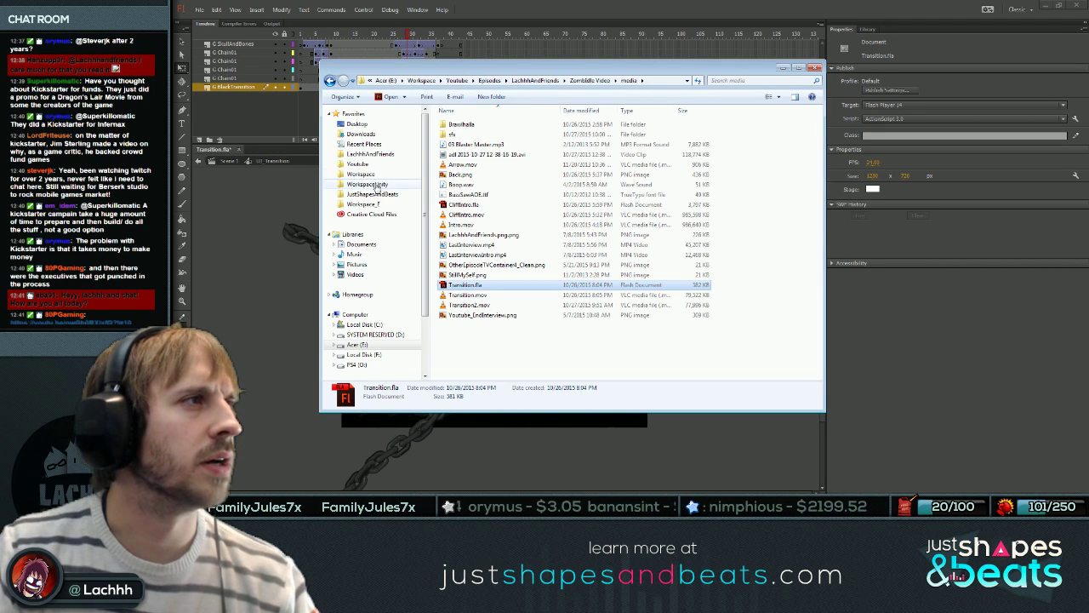
double_click(461, 305)
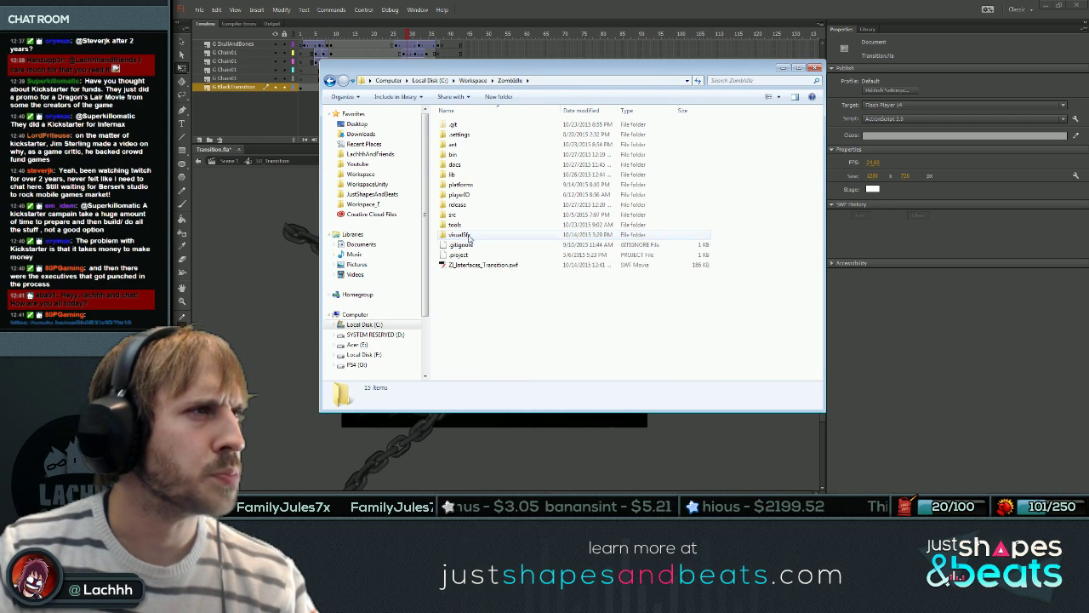
left_click(459, 235)
double_click(467, 237)
double_click(464, 135)
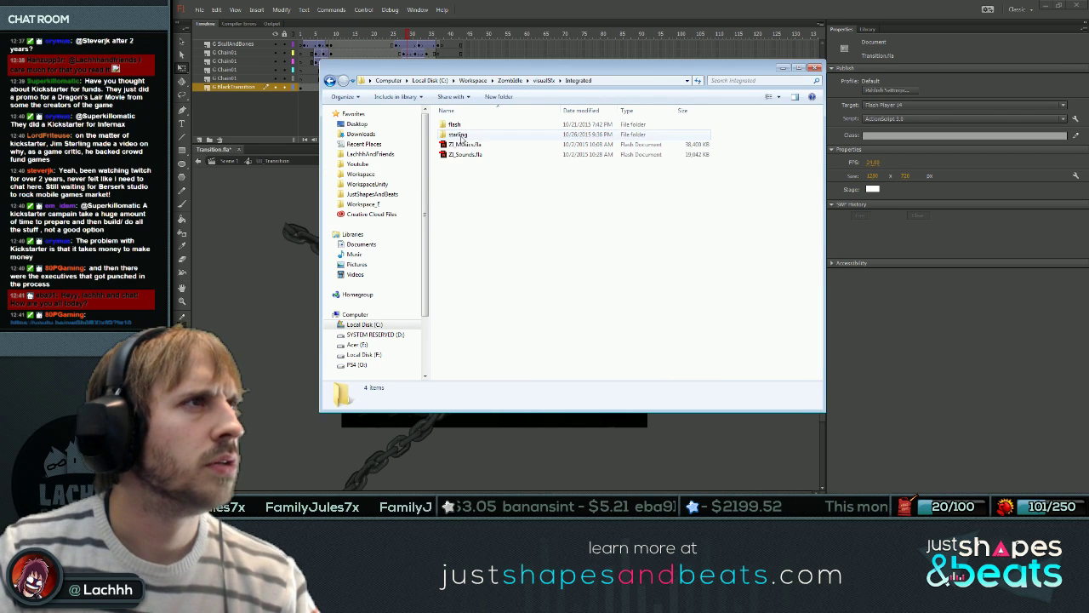
left_click(512, 83)
double_click(467, 236)
double_click(460, 136)
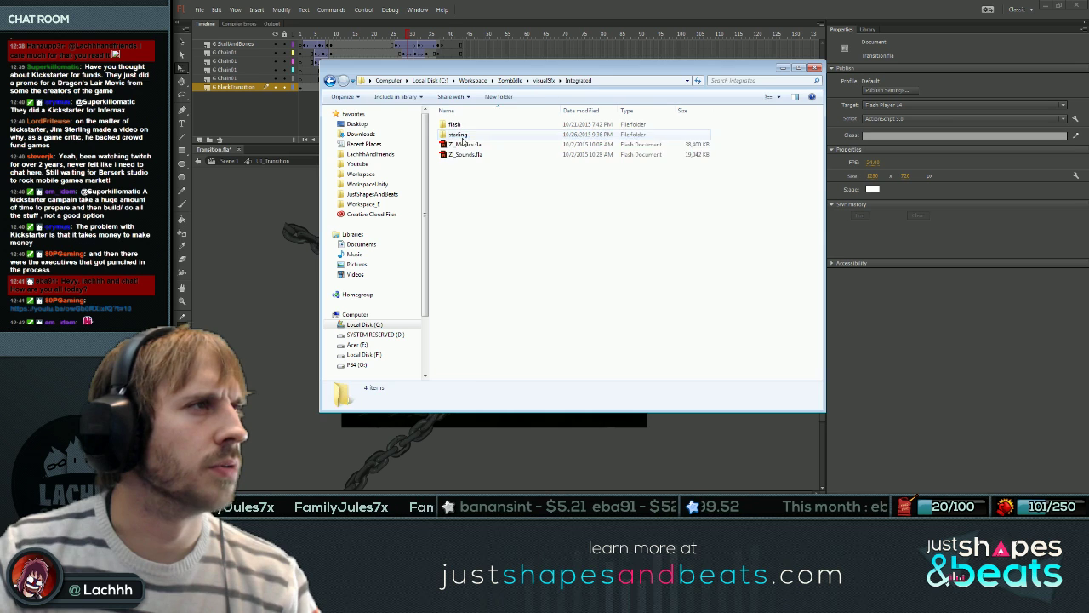
Open ZI_Interfaces_Store.fla from the starling folder in Flash.
left_click(467, 136)
double_click(466, 136)
left_click(473, 294)
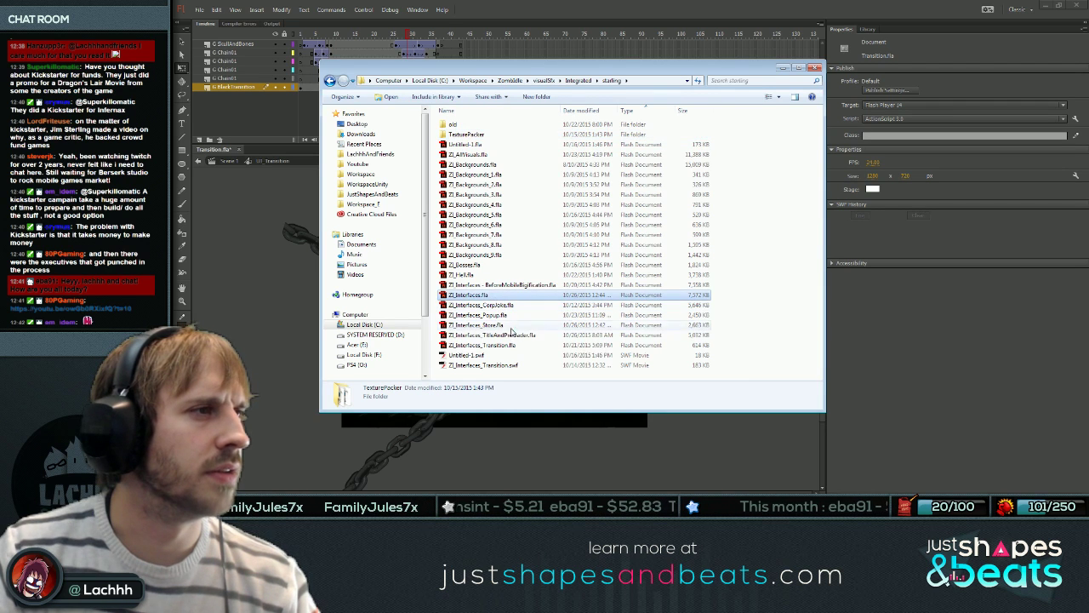
left_click(501, 325)
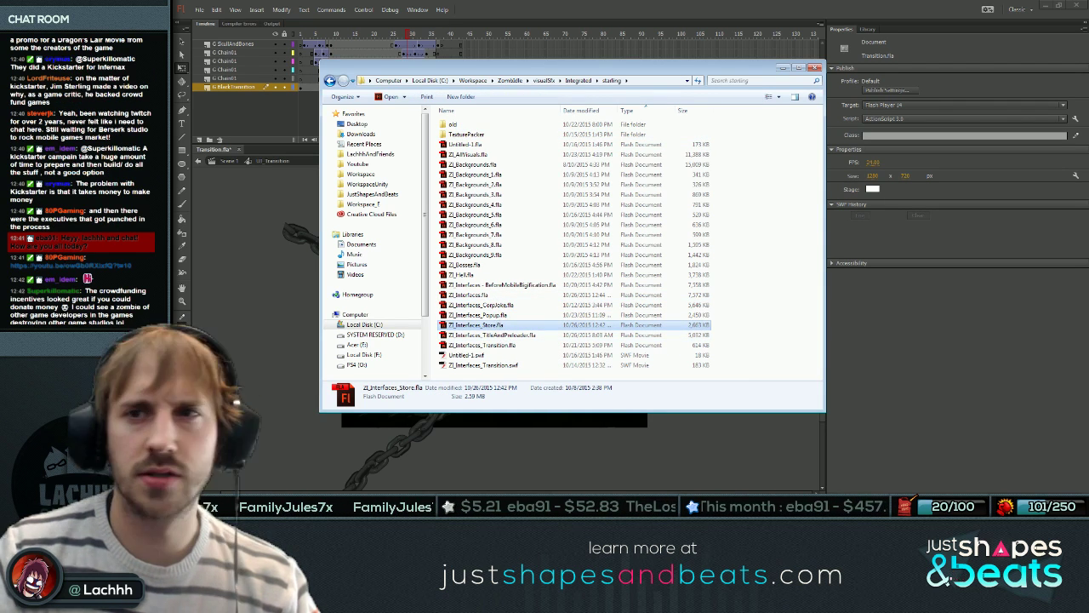
double_click(501, 325)
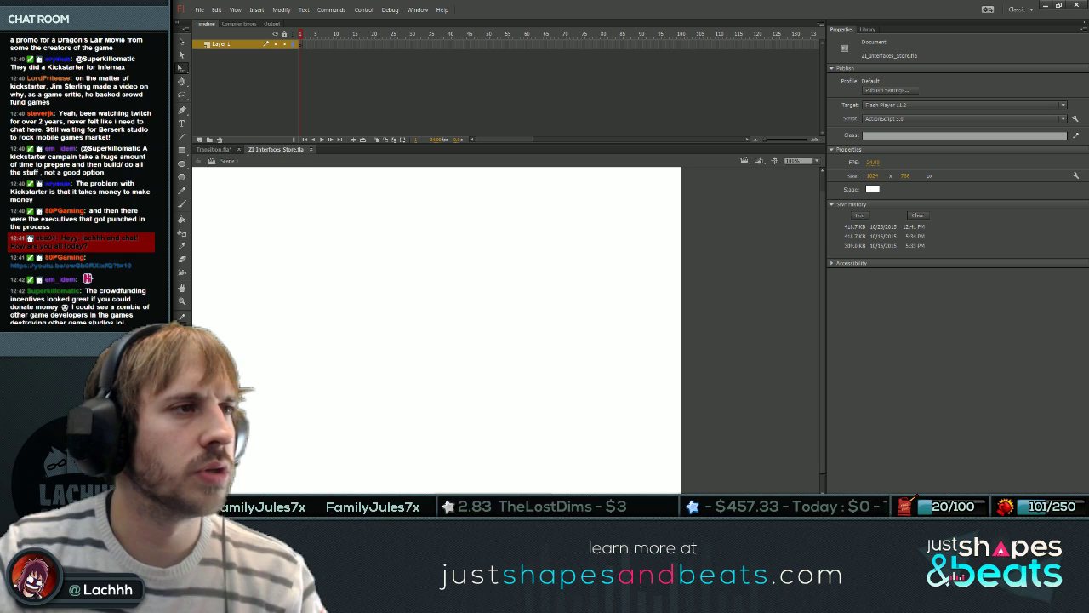
Open the UI_Store symbol from the exported folder of the store file's library.
key("ctrl+minus")
key("ctrl+2")
key("ctrl+minus")
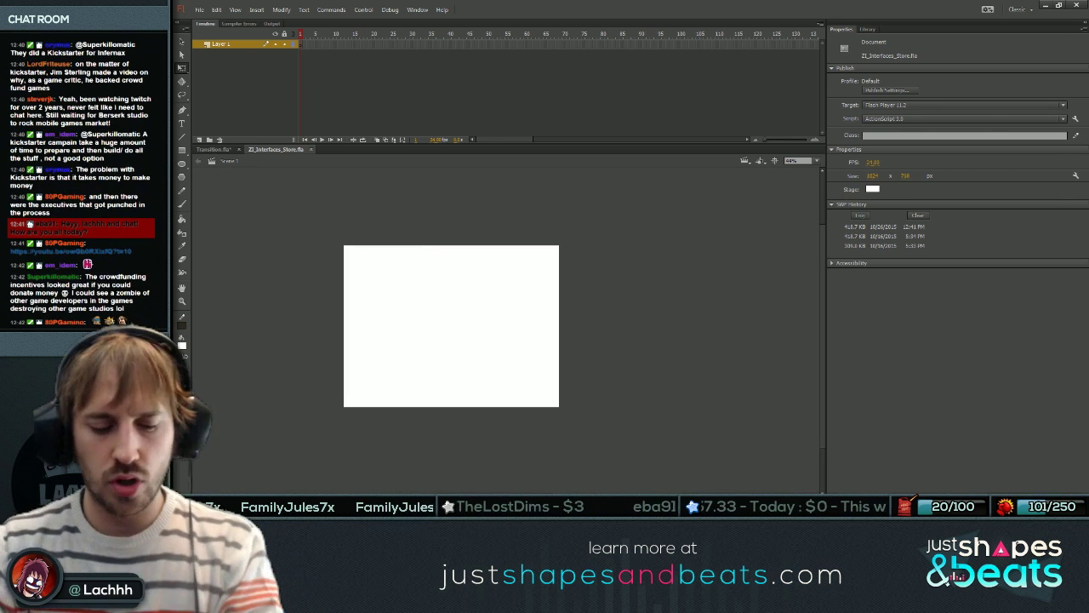
key("ctrl+l")
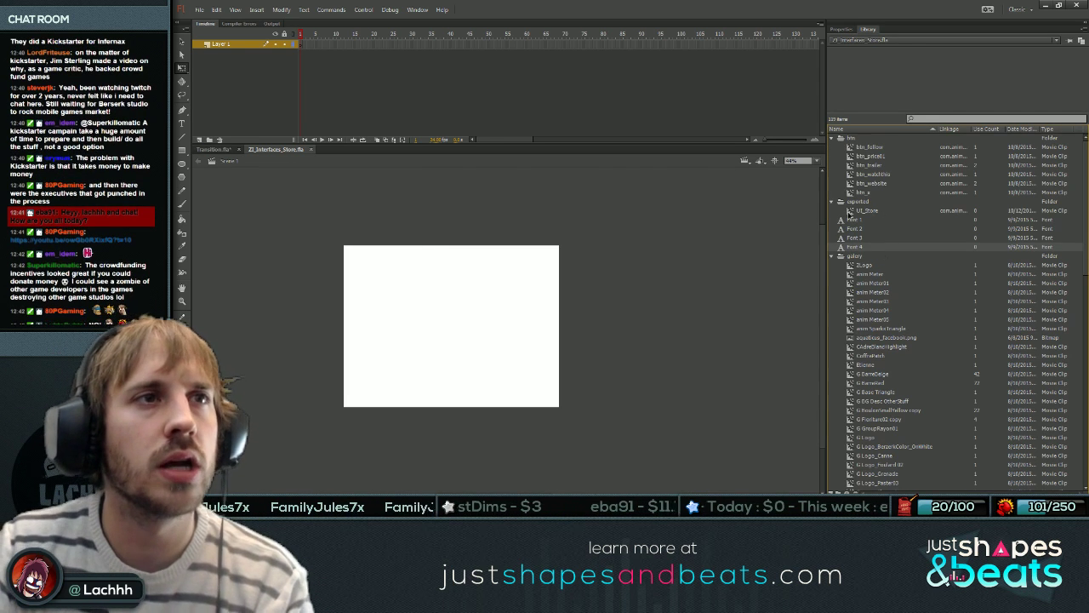
double_click(851, 211)
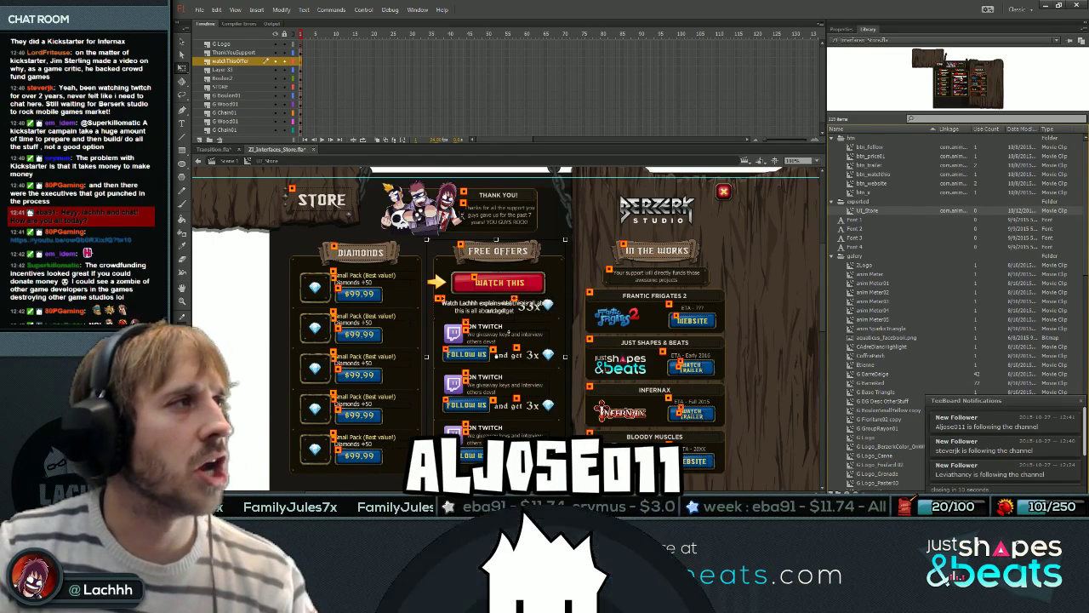
In the main scene of Transition.fla, add a new layer beneath Layer 1 and paste the UI_Store artwork onto it.
left_click(214, 149)
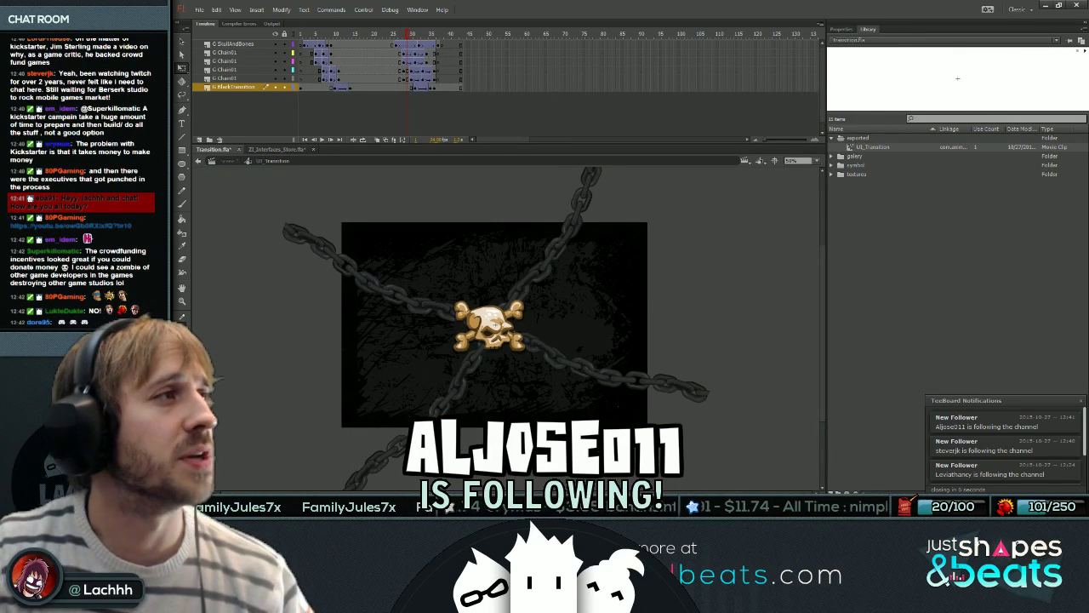
left_click(230, 160)
right_click(244, 48)
left_click(277, 90)
left_click_drag(256, 44, 256, 58)
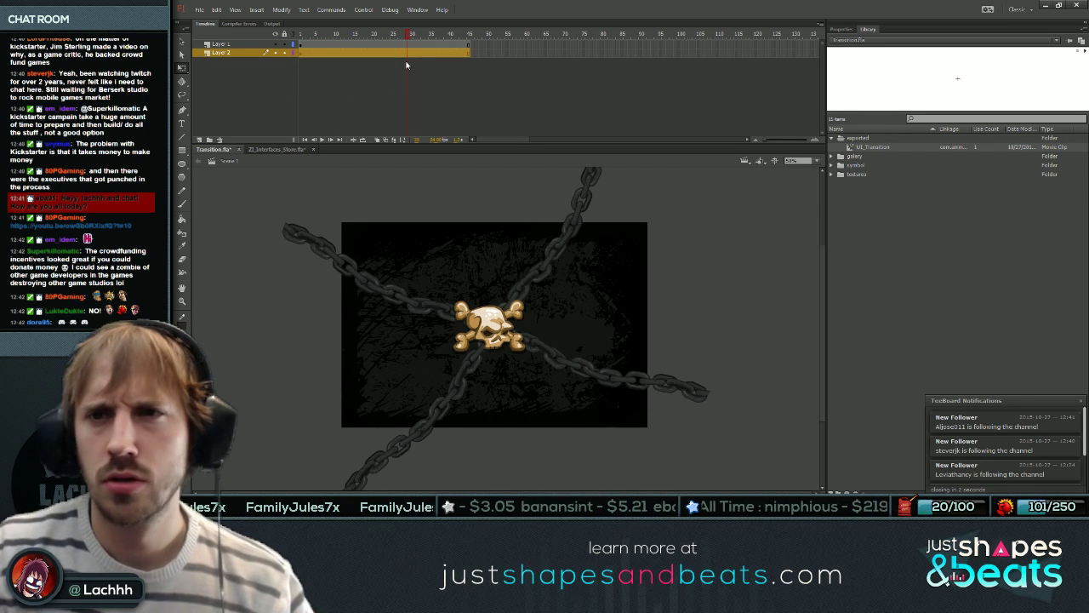
key("ctrl+shift+v")
left_click(431, 80)
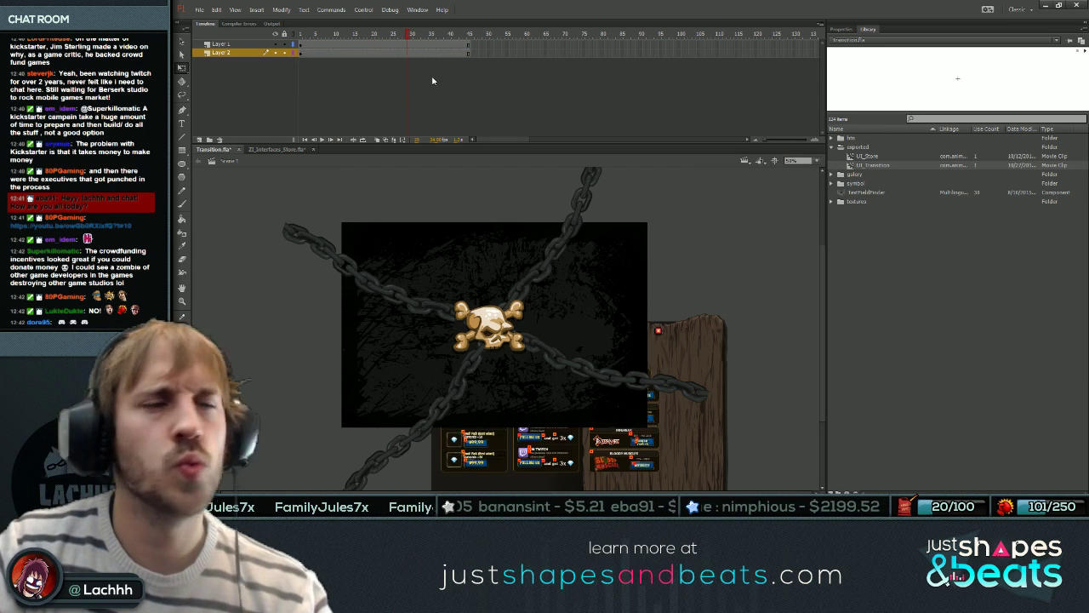
Add a Layer 2 keyframe around frame 26, delete the store artwork from the frames before it, and move the remaining artwork over the stage.
left_click(396, 53)
key("F6")
left_click(327, 52)
key("Delete")
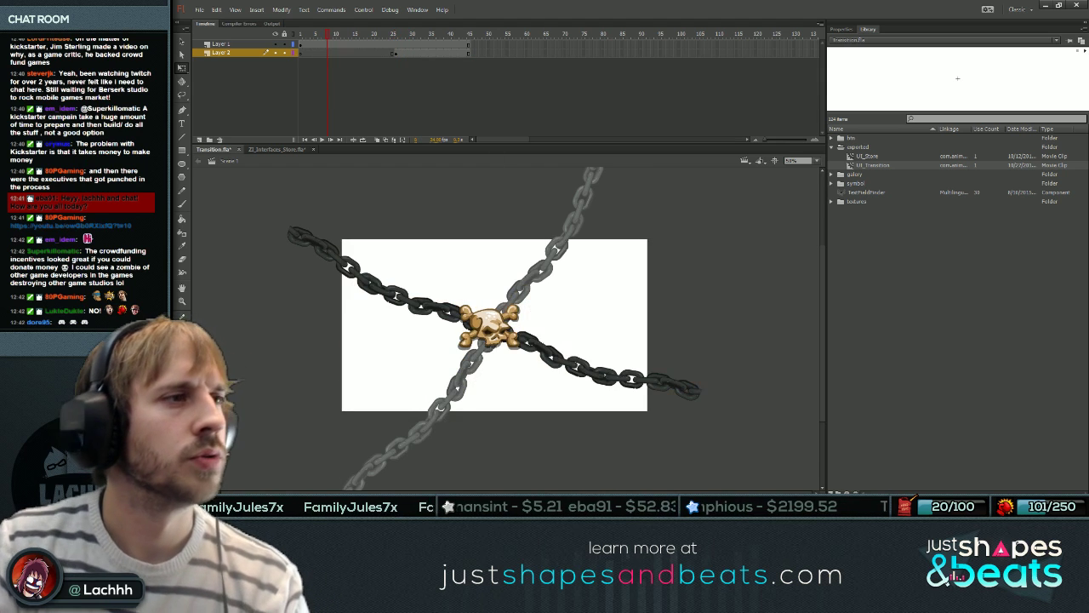
left_click(430, 53)
left_click_drag(551, 400, 470, 317)
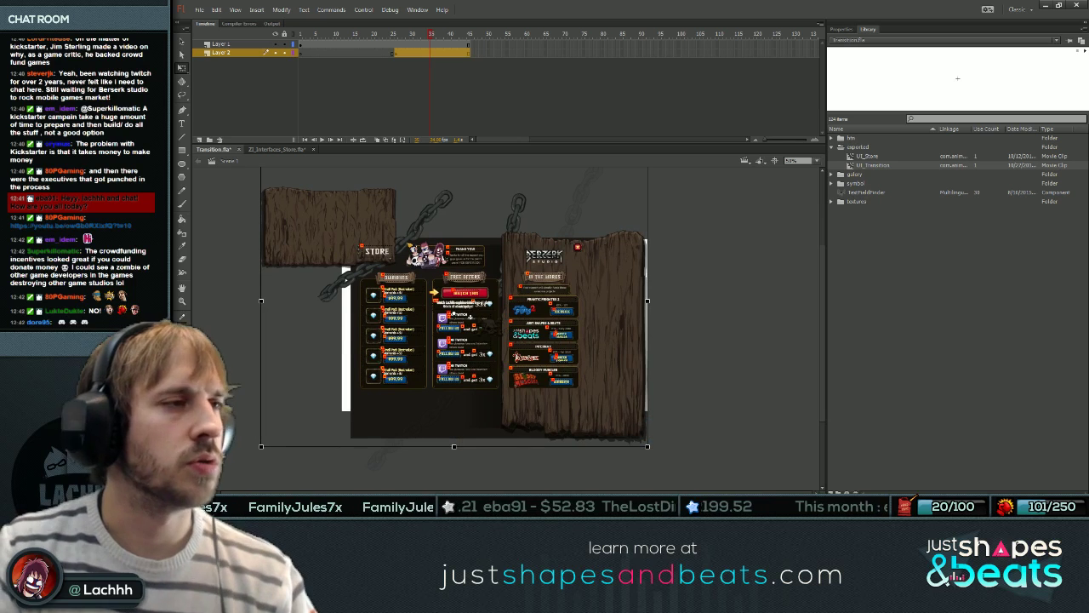
Show the transform values and lock Layer 1 so that the store artwork beneath the transition can be selected.
key("ctrl+t")
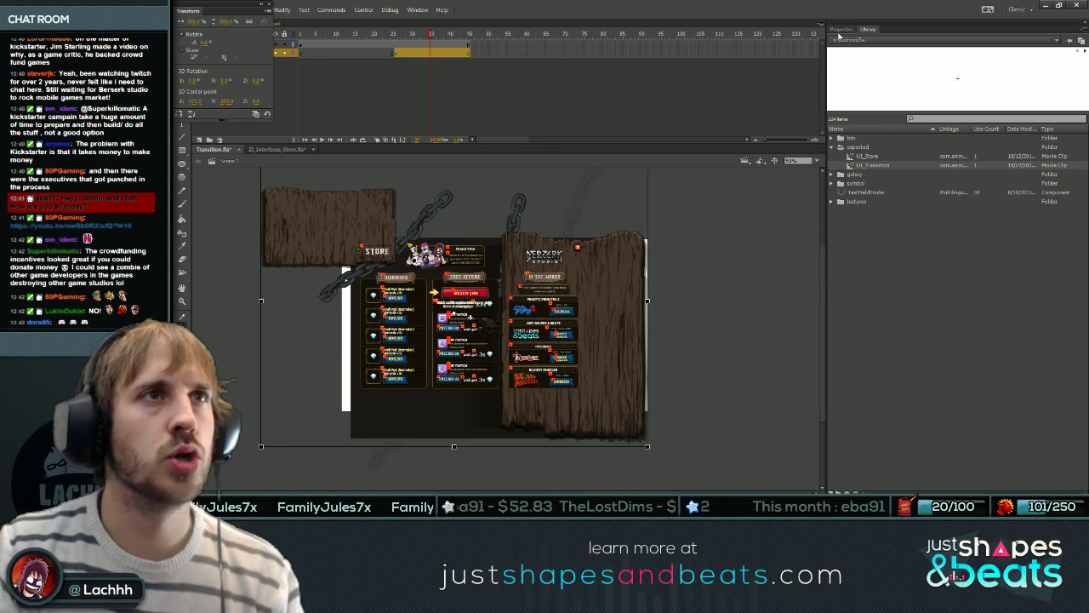
left_click(842, 29)
left_click(373, 34)
left_click(495, 324)
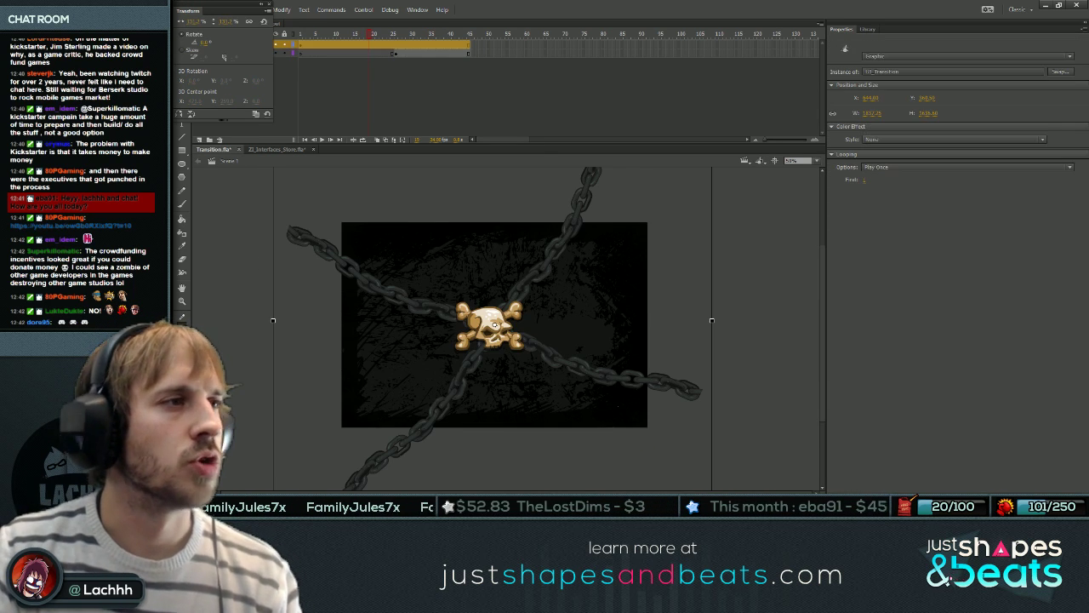
left_click(450, 52)
left_click(470, 317)
left_click(229, 21)
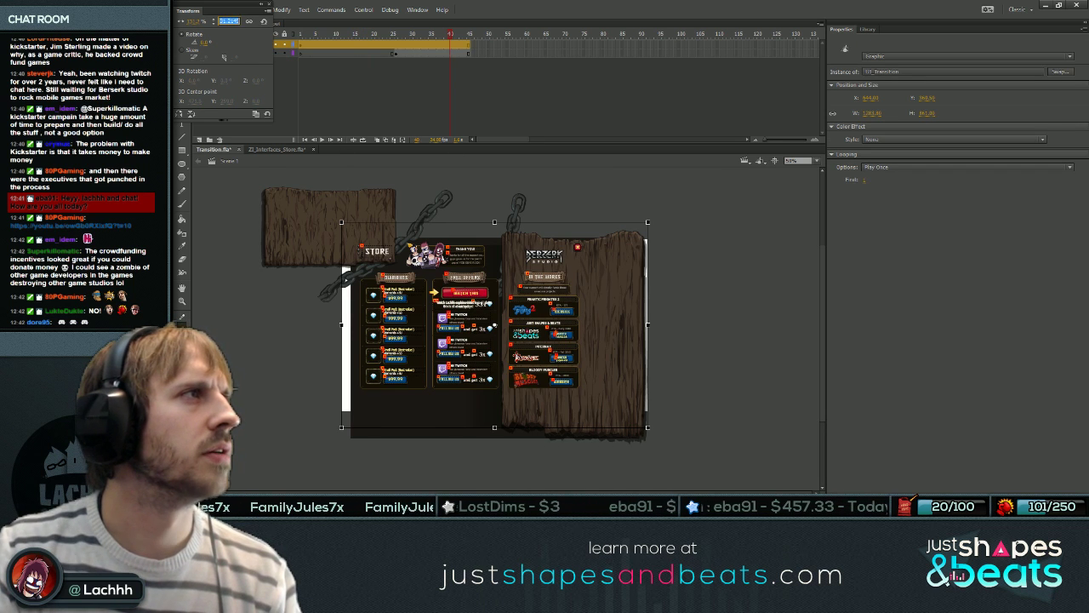
left_click(414, 60)
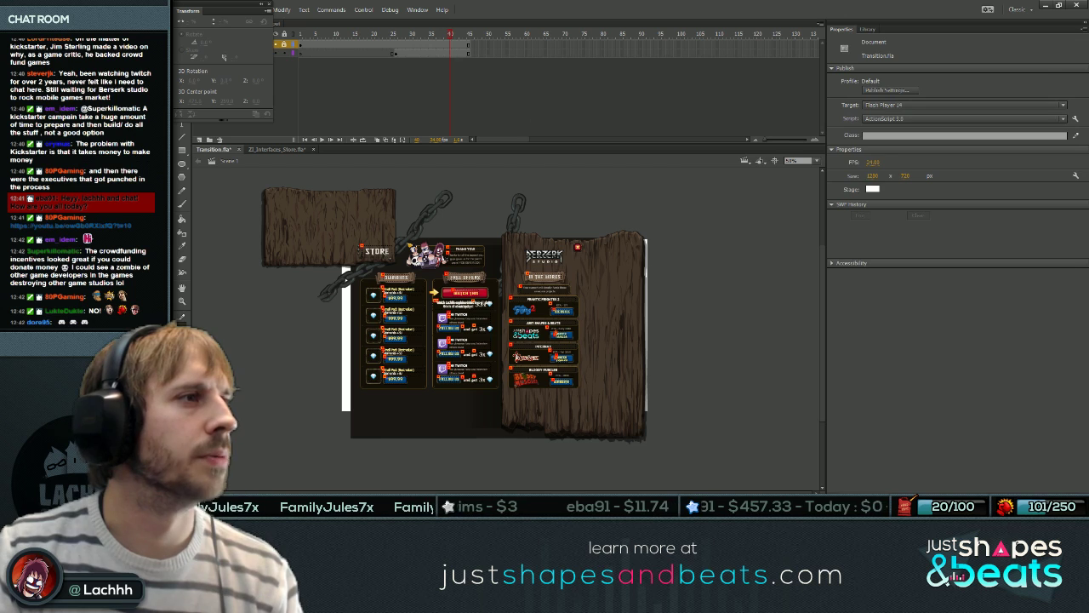
Scale the UI_Store instance to 131.2 percent and view the stage at 50 percent to check the fit.
left_click(426, 254)
left_click(227, 22)
type("131.2")
key("Return")
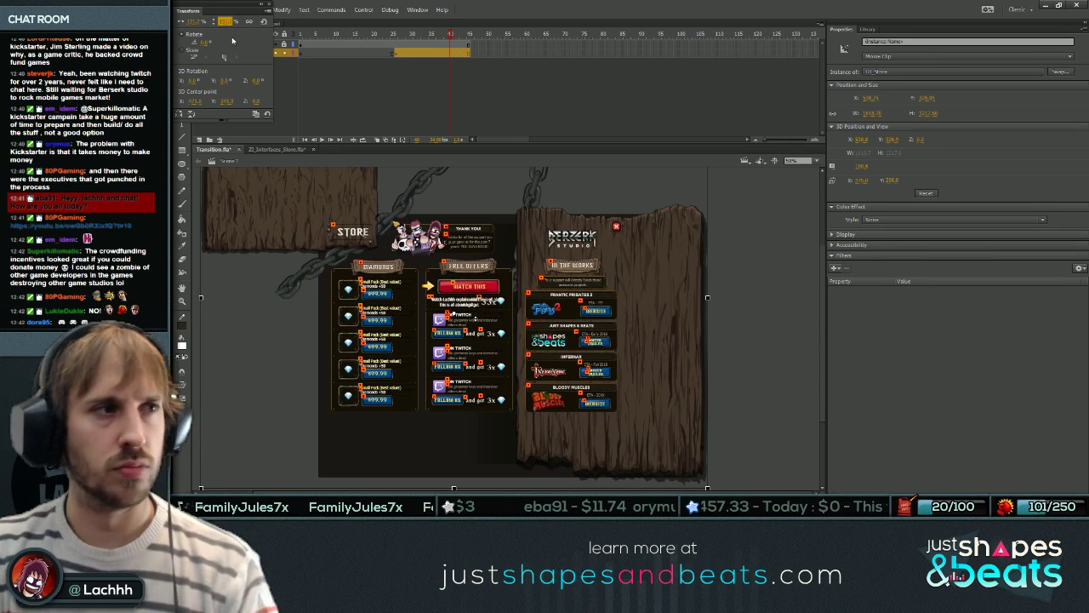
key("ctrl+equal")
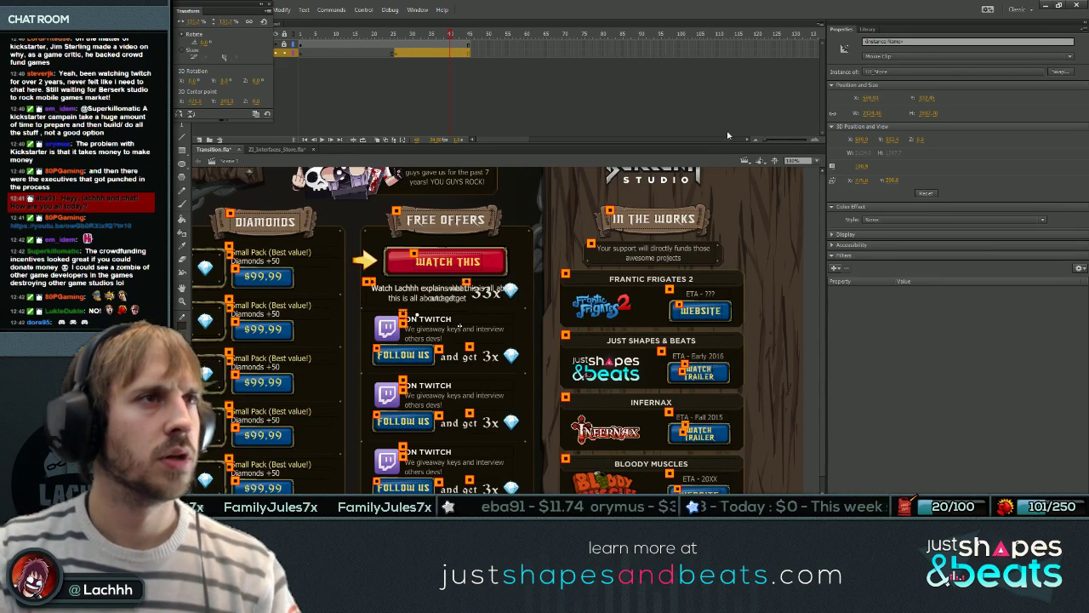
left_click(795, 160)
type("50")
key("Return")
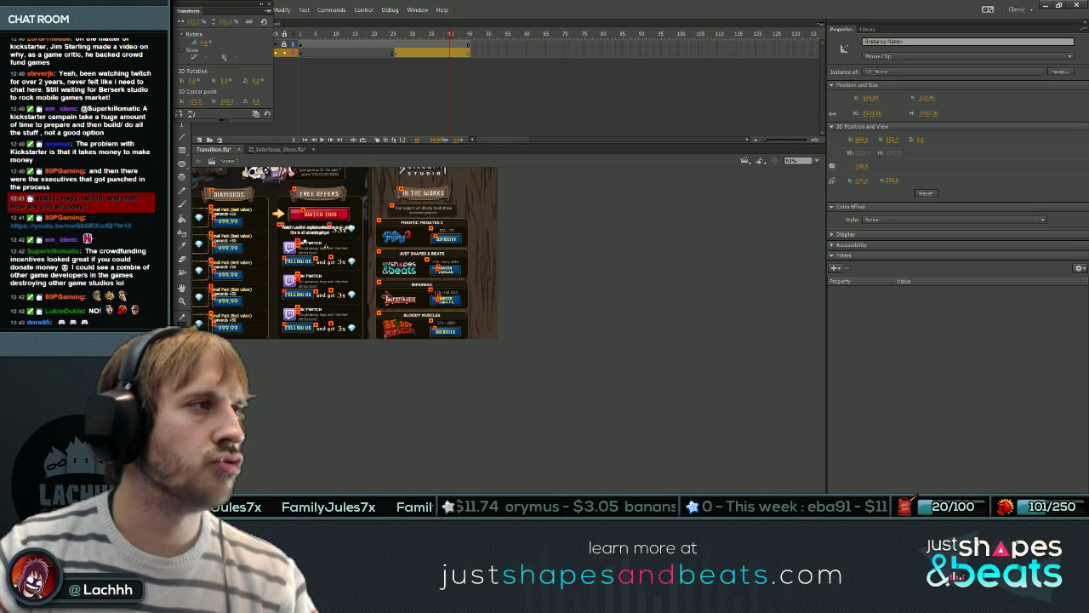
Set the UI_Store instance's scale to 115 percent and reposition it so the store panels fill the stage.
left_click_drag(326, 246, 339, 250)
left_click(226, 22)
type("115")
key("Return")
left_click_drag(323, 221, 314, 228)
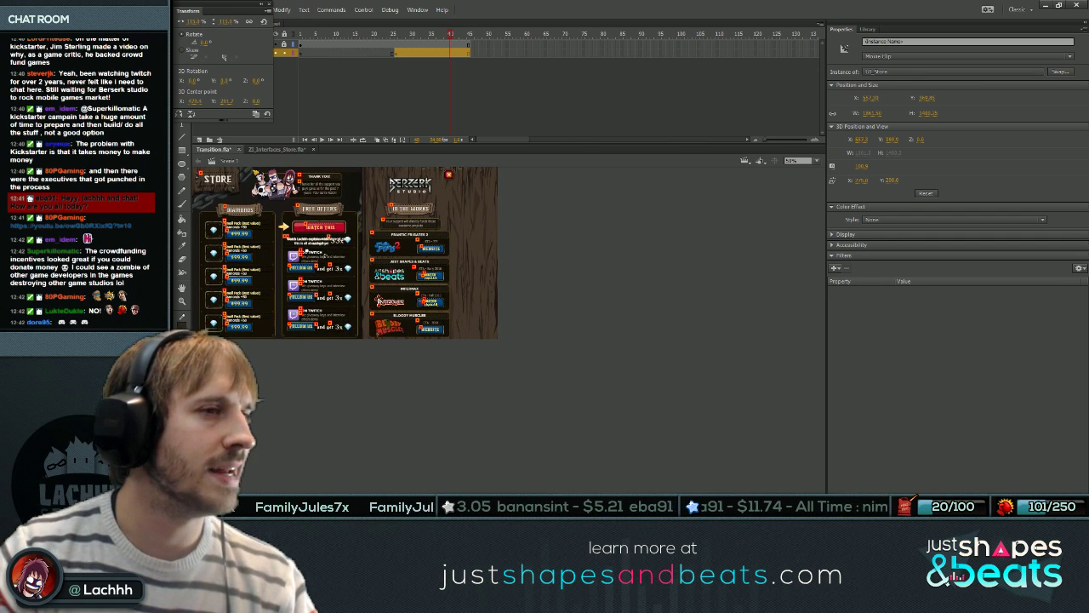
Delete the unused TextFieldFinder component from the Transition file's library.
left_click(596, 230)
left_click(867, 29)
left_click(874, 195)
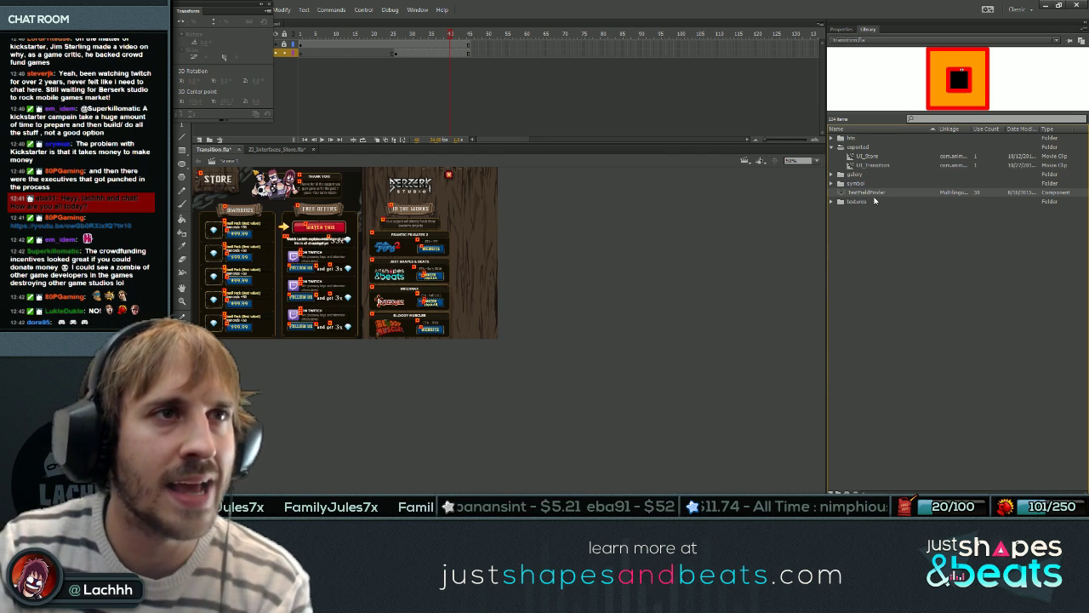
key("Delete")
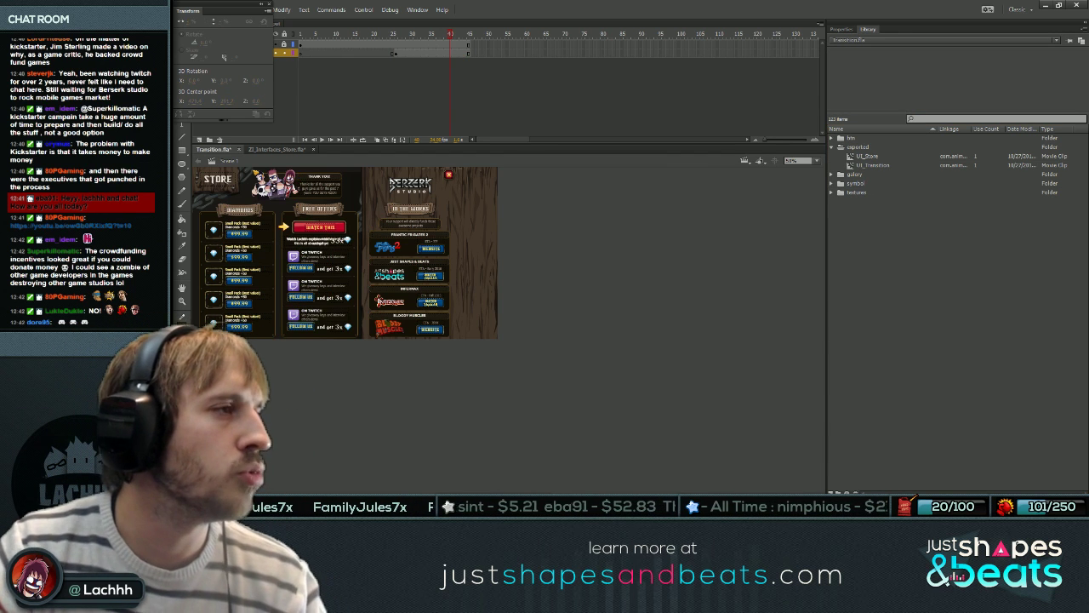
Examine how the store artwork fits the stage at several magnifications, keeping the Transition document open.
left_click(324, 256)
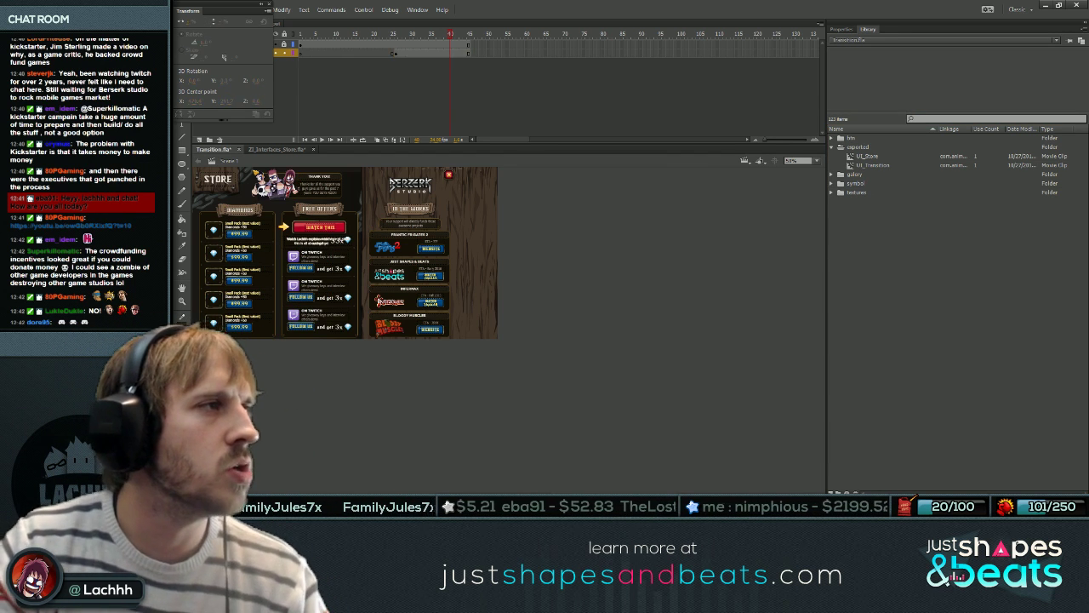
key("ctrl+2")
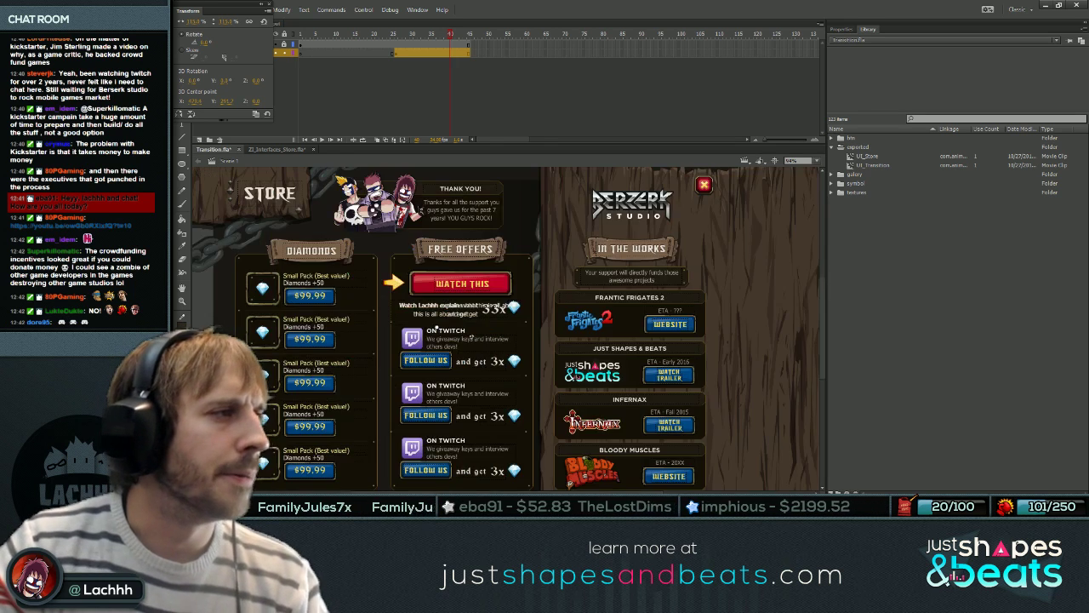
key("ctrl+3")
key("Escape")
key("ctrl+1")
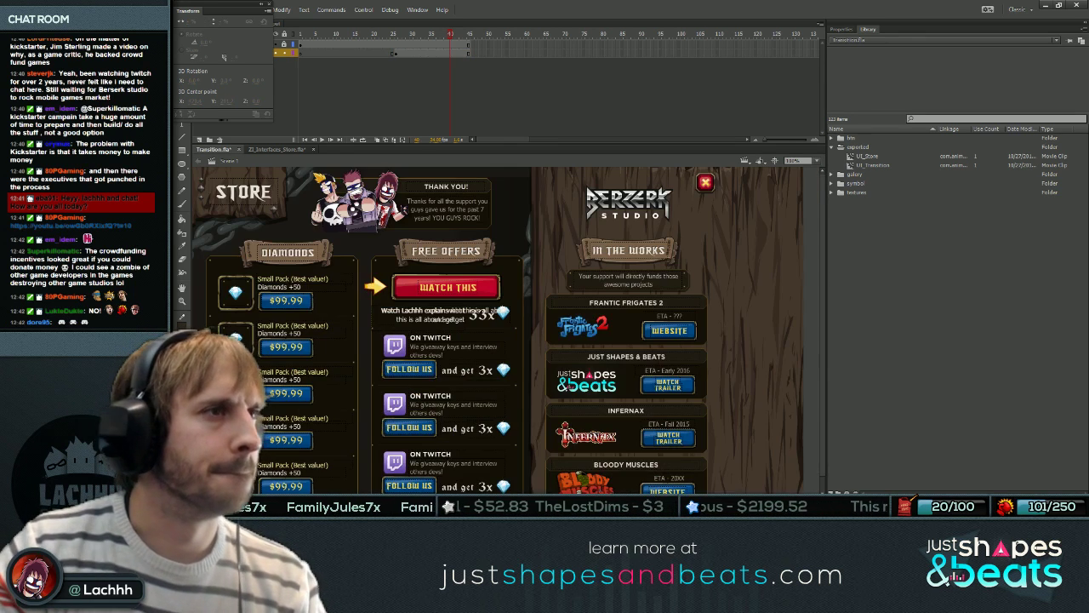
left_click_drag(563, 500, 562, 487)
key("ctrl+2")
key("ctrl+w")
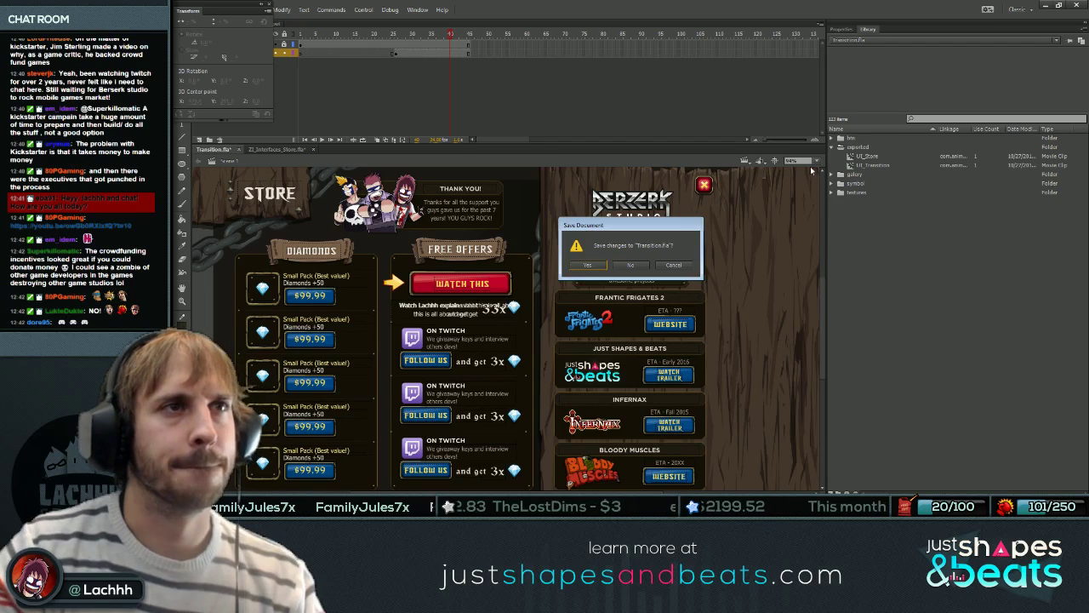
key("Escape")
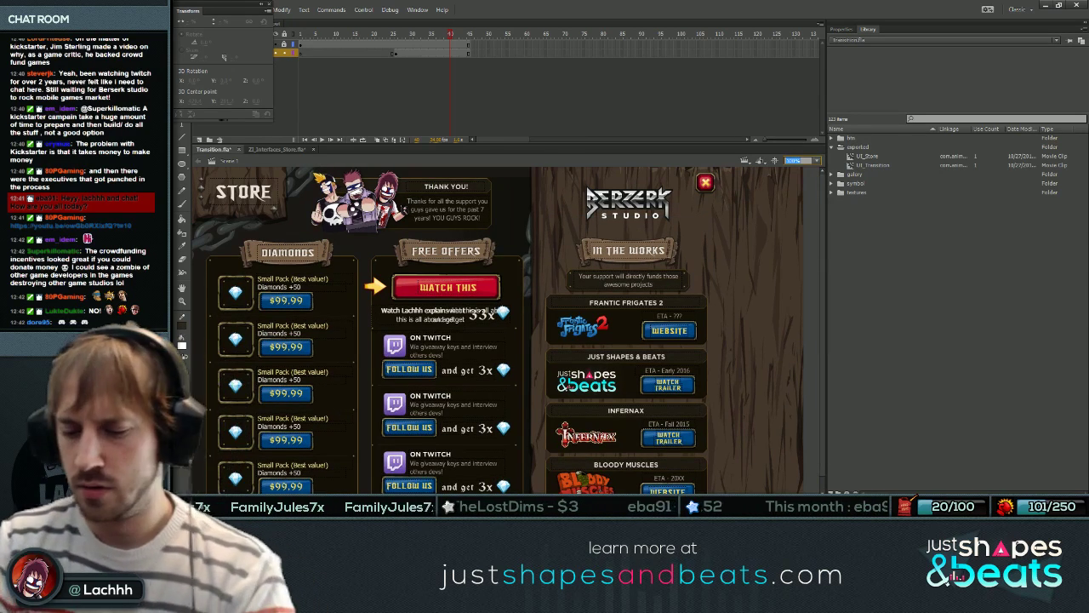
key("Return")
Set the UI_Store instance's scale to 110 percent and nudge it slightly to the left and upward.
left_click(397, 53)
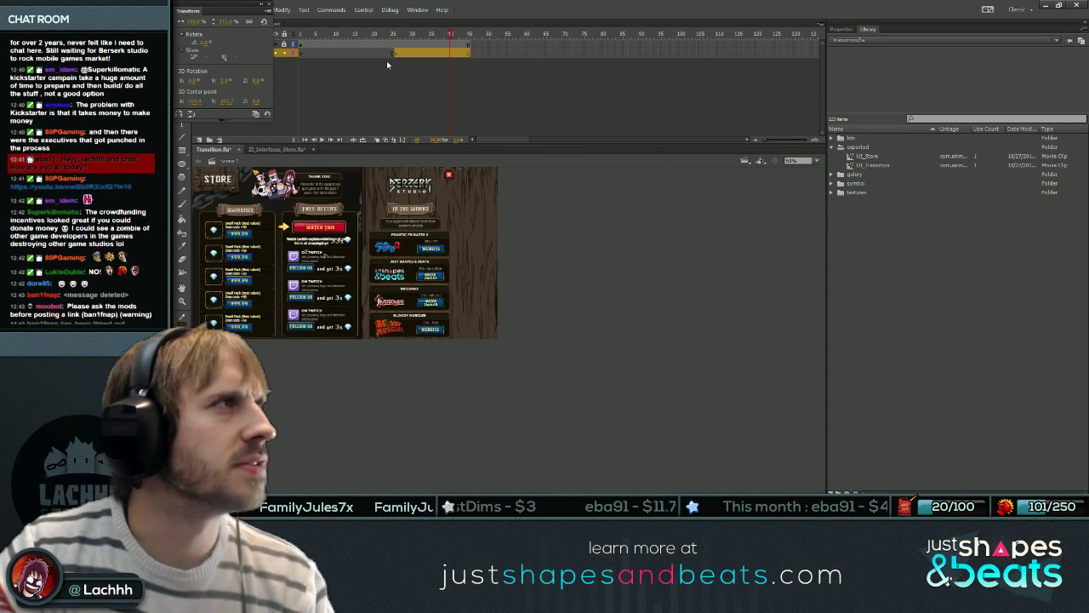
left_click(226, 22)
type("110")
key("Return")
left_click(562, 256)
left_click(324, 255)
key("shift+Left")
key("Up")
key("Up")
key("Up")
left_click(562, 256)
left_click(324, 255)
Inside the UI_Store symbol, move the In the Works panel and its wooden backdrop toward the stage's right edge.
double_click(323, 256)
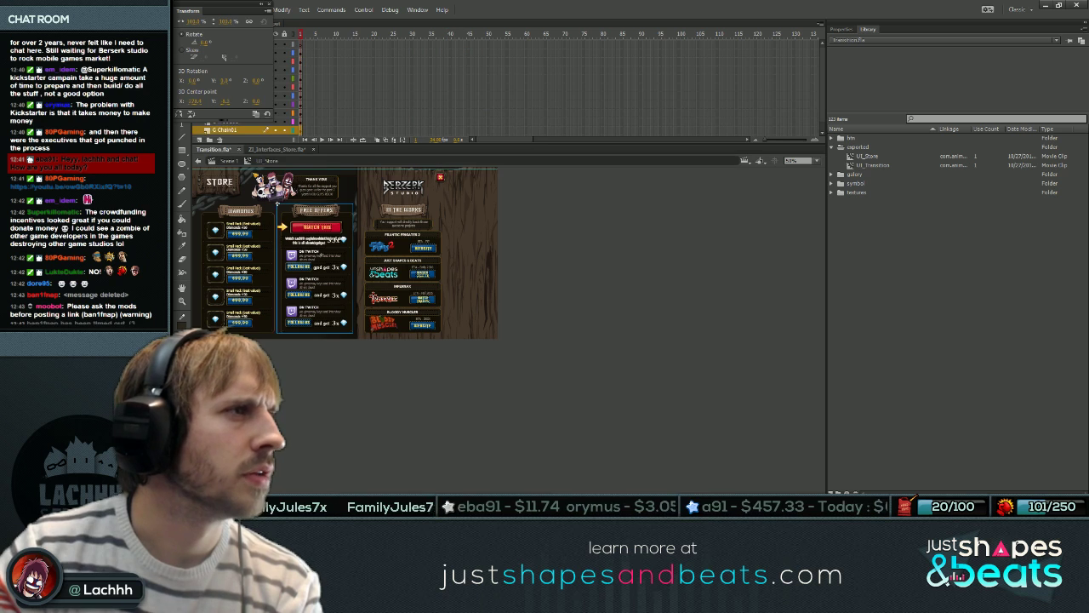
left_click(400, 255)
left_click(321, 254)
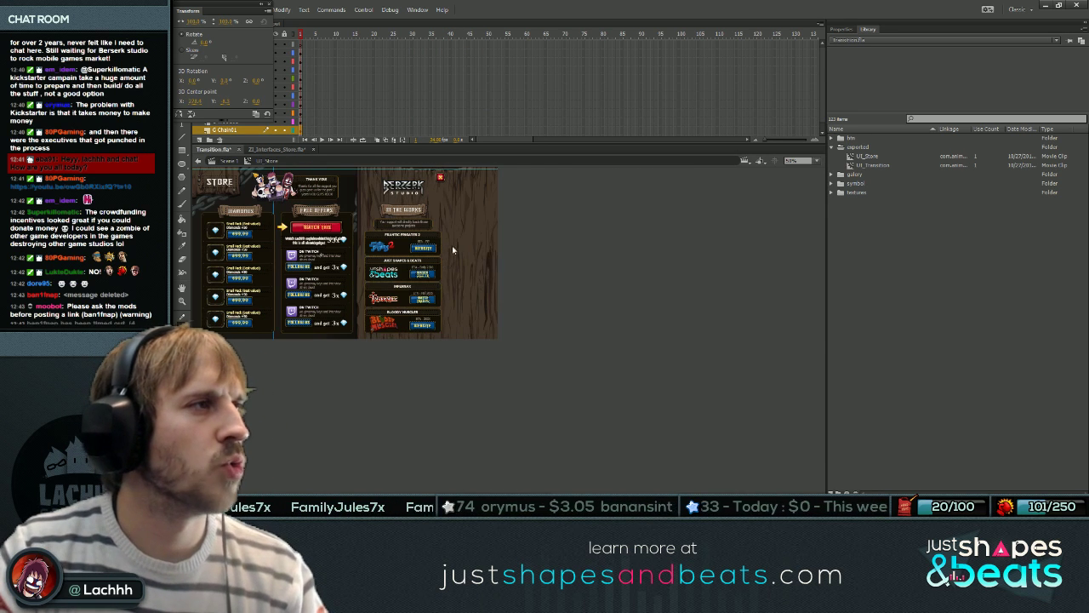
left_click(417, 251)
left_click_drag(417, 252, 468, 252)
Inside the right background symbol, move the hanging chain lower and against the wooden plank's edge, then return to UI_Store.
double_click(450, 190)
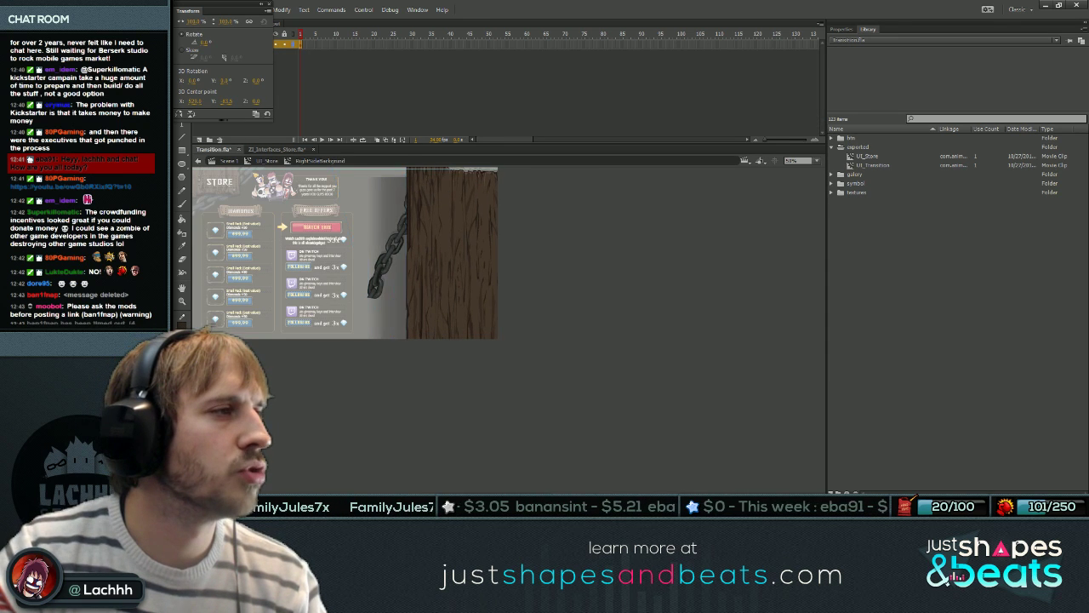
double_click(321, 254)
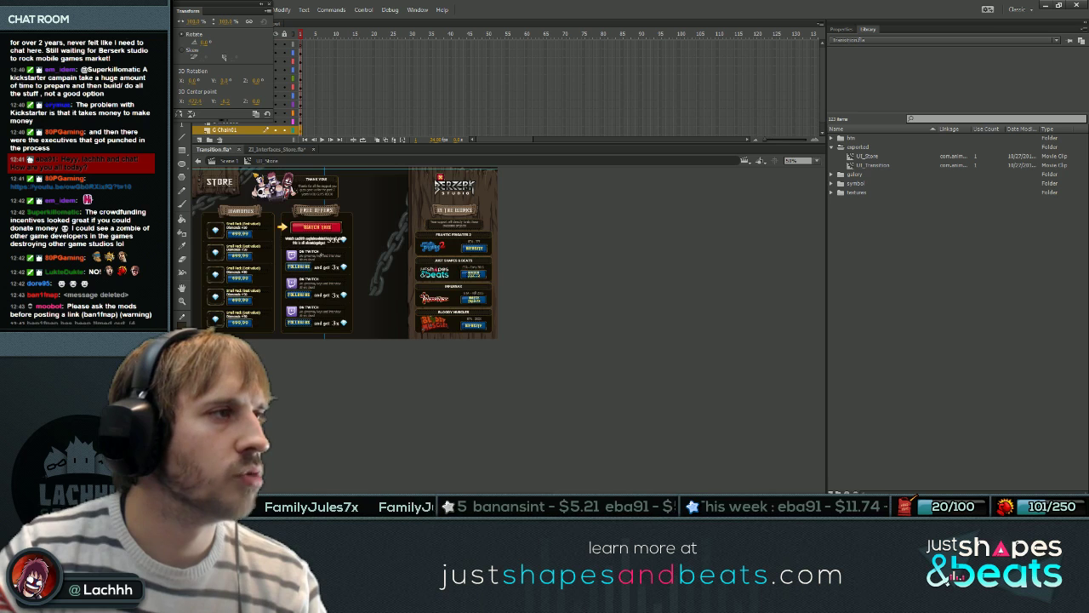
double_click(406, 190)
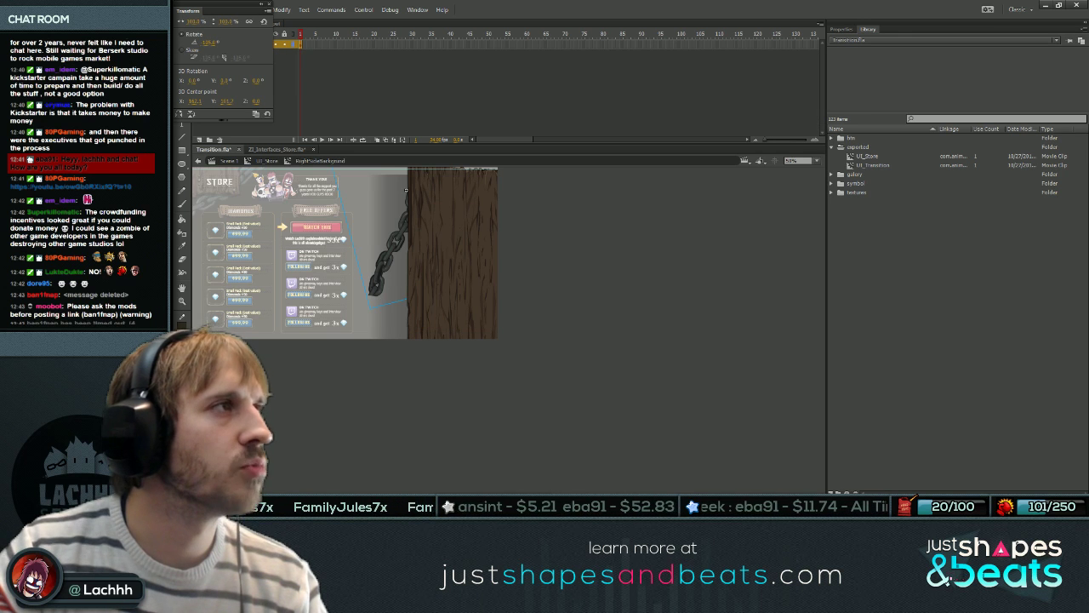
left_click_drag(406, 189, 398, 215)
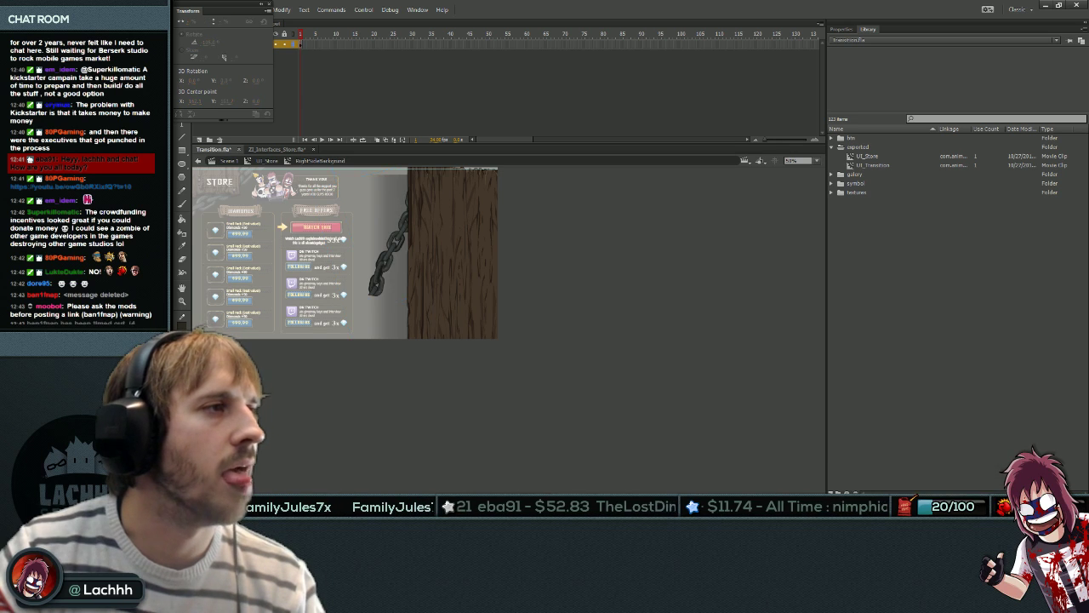
key("ctrl+e")
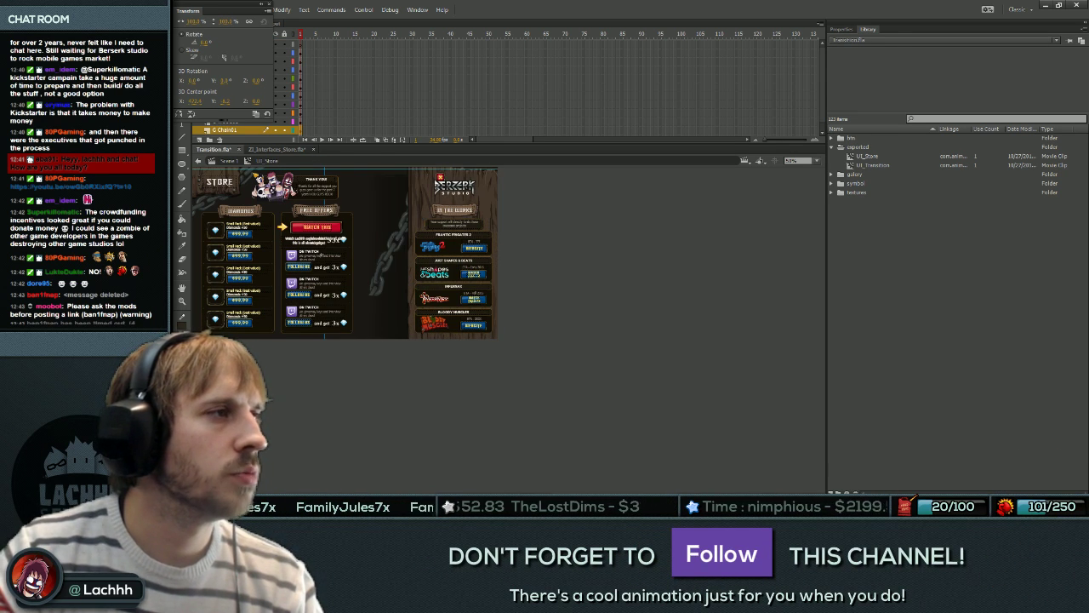
double_click(391, 248)
left_click(389, 254)
left_click_drag(389, 254, 397, 300)
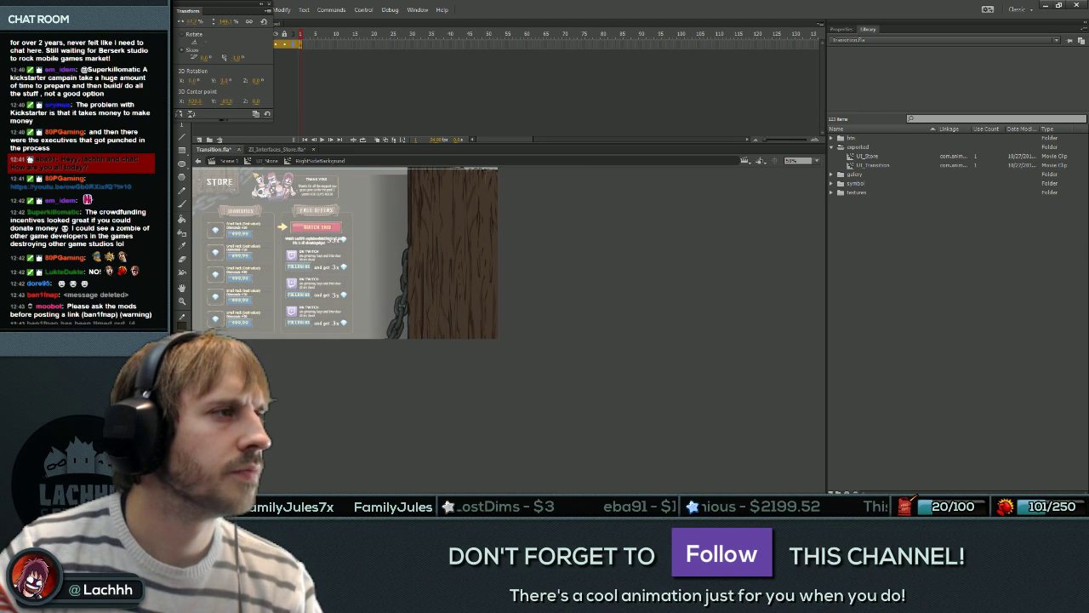
key("ctrl+e")
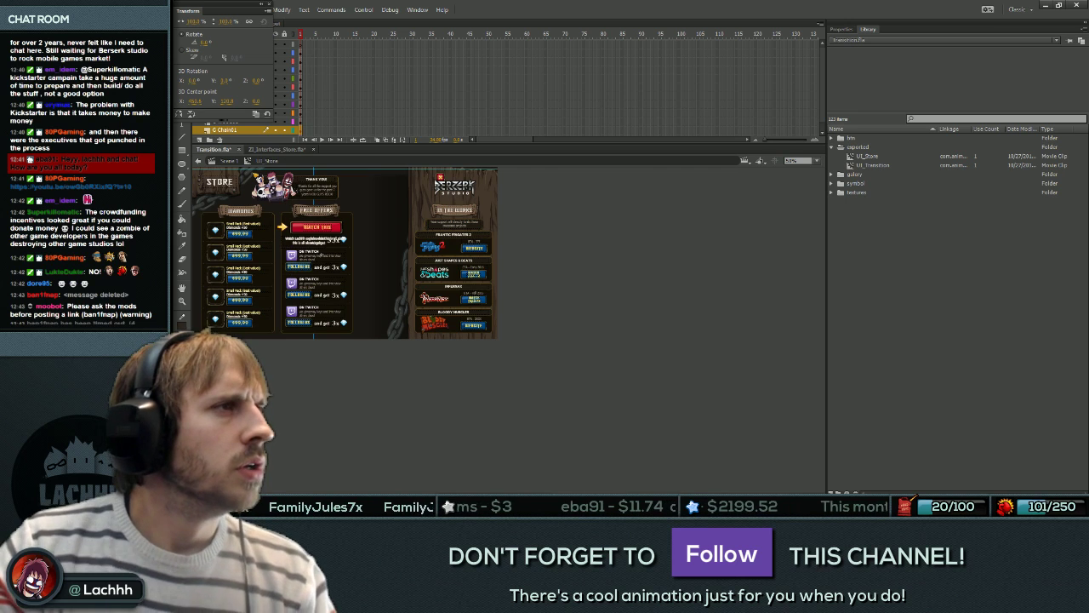
Shorten the timeline and put the Transform values away to give the stage more room.
key("ctrl+3")
left_click_drag(658, 142, 662, 82)
left_click(268, 7)
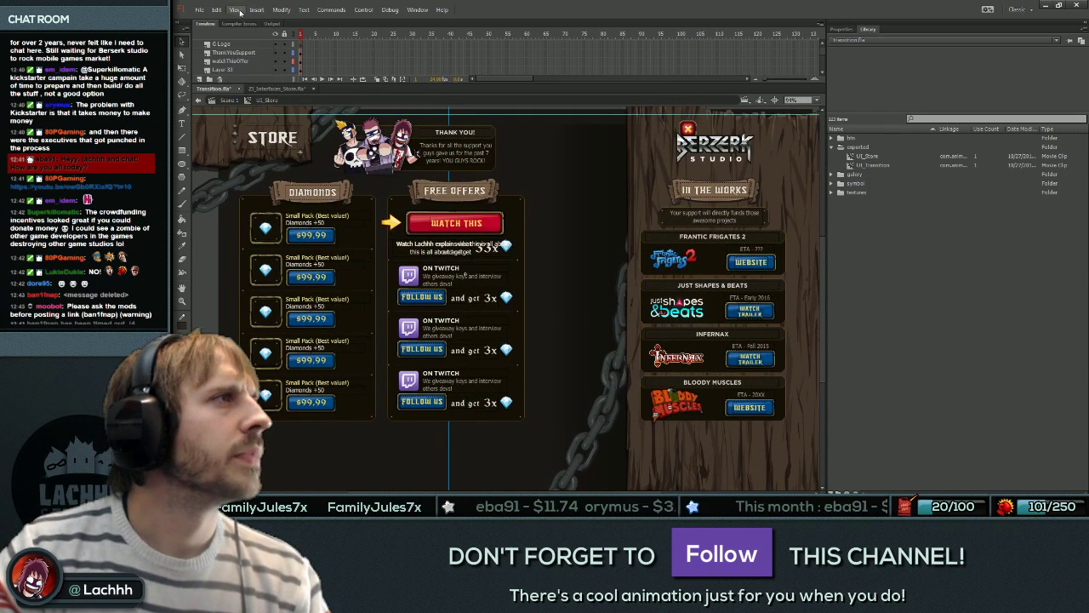
Hide the guides over the store artwork and leave the rulers switched off.
left_click(235, 9)
left_click(280, 95)
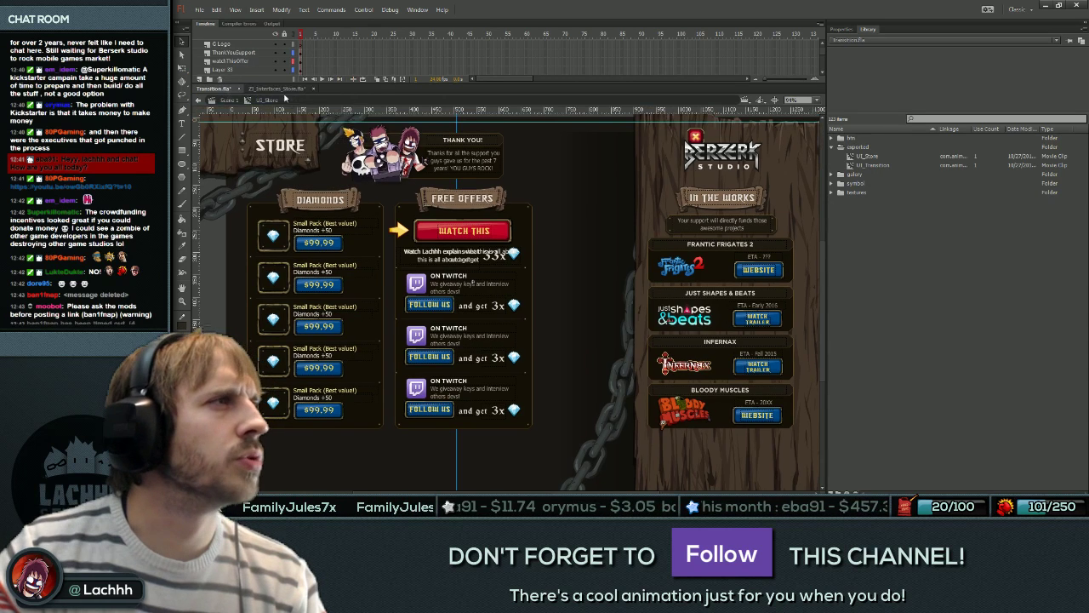
left_click(235, 9)
left_click(275, 98)
left_click(256, 9)
mouse_move(235, 10)
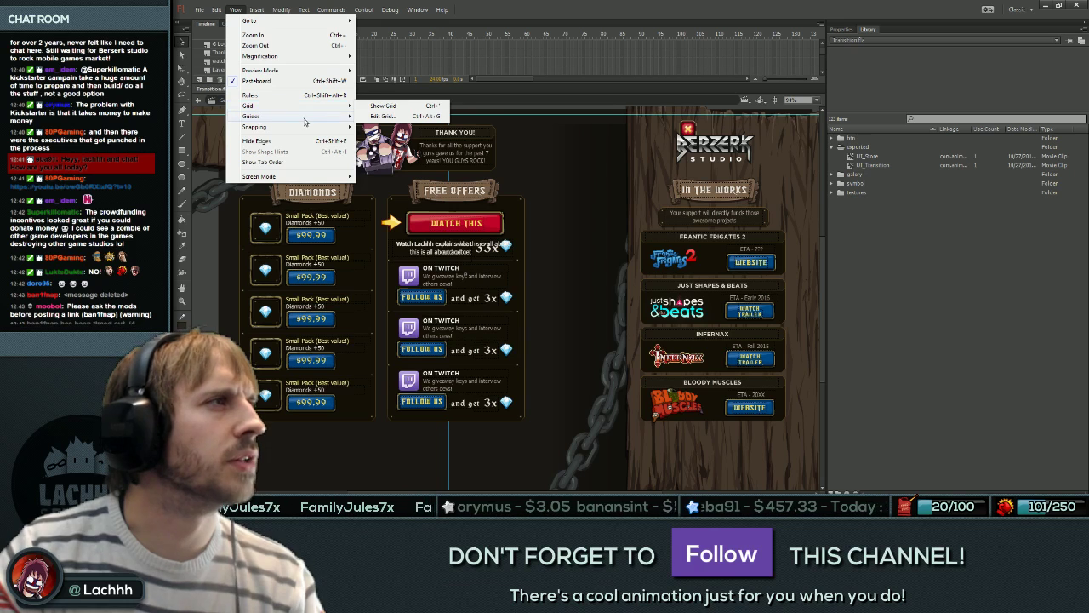
mouse_move(307, 116)
left_click(389, 118)
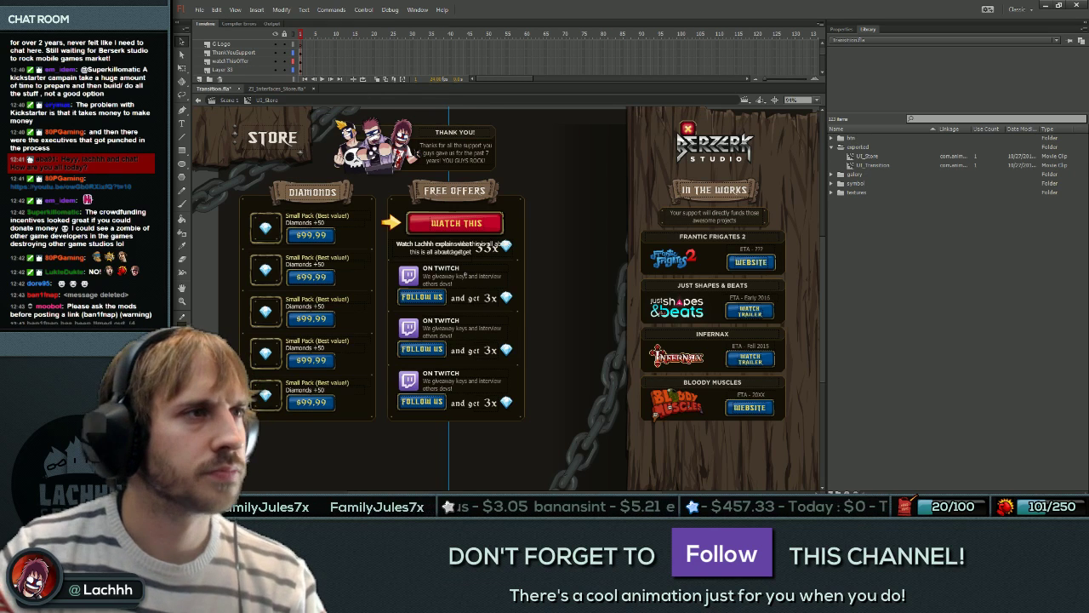
Delete the red close button that overlaps the Berzerk Studio logo.
key("ctrl+1")
double_click(688, 126)
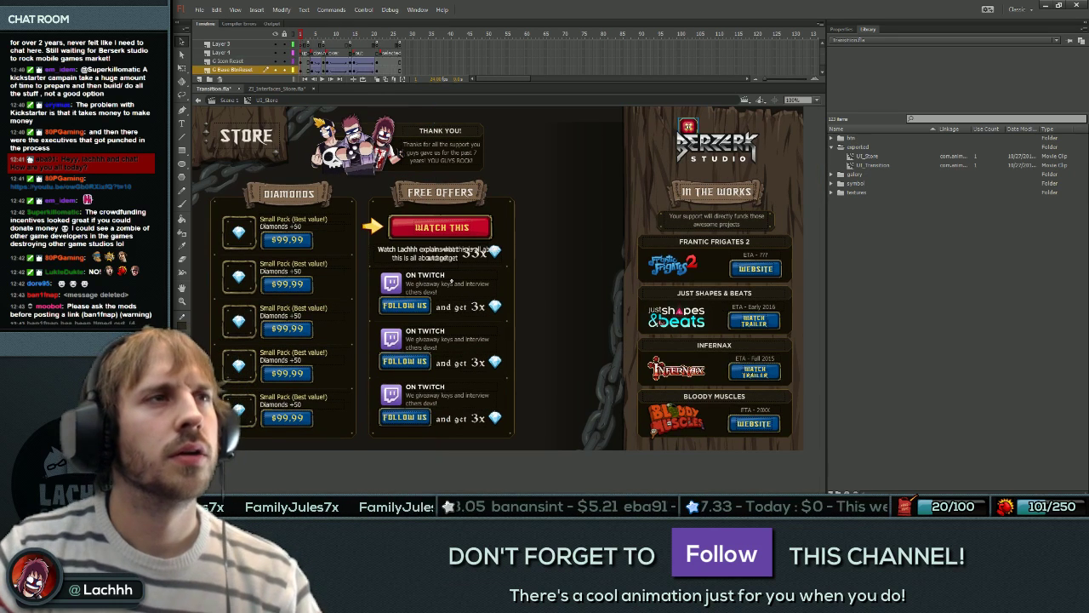
double_click(729, 122)
key("Delete")
Shift the chain beside the In the Works plank slightly left, away from the plank's edge.
left_click(631, 358)
left_click(610, 375)
left_click_drag(609, 374, 587, 374)
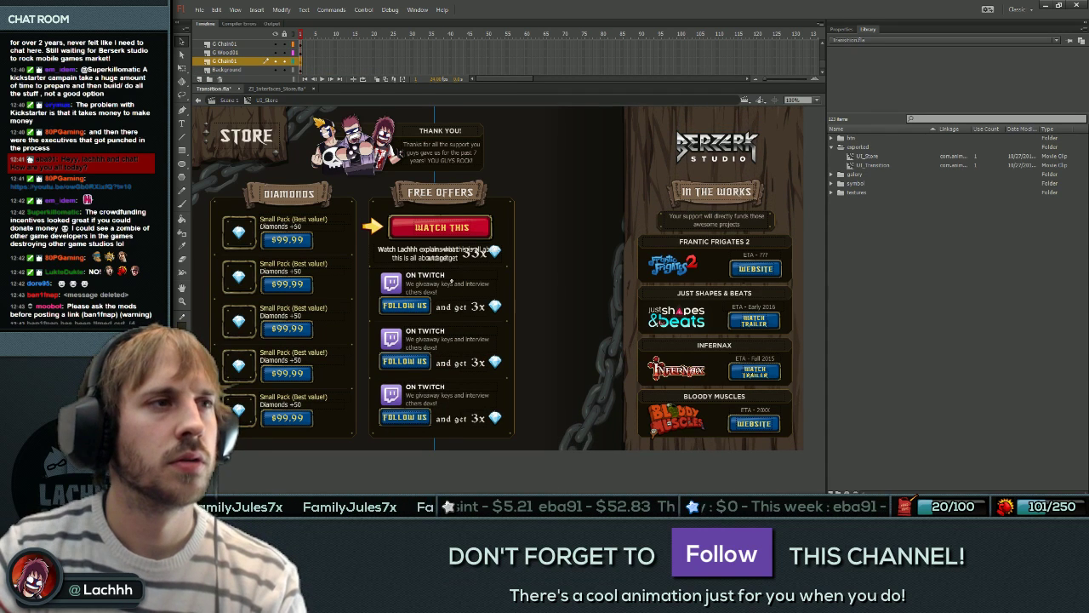
Move the Thank You banner right, toward the In the Works plank.
left_click(745, 274)
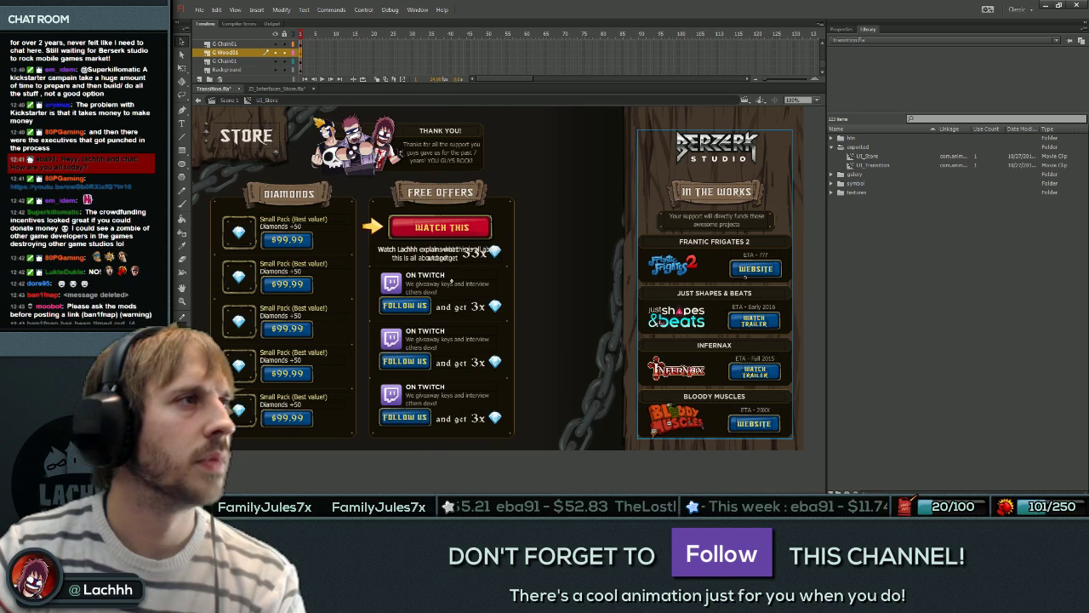
left_click(400, 147)
left_click_drag(400, 146, 536, 147)
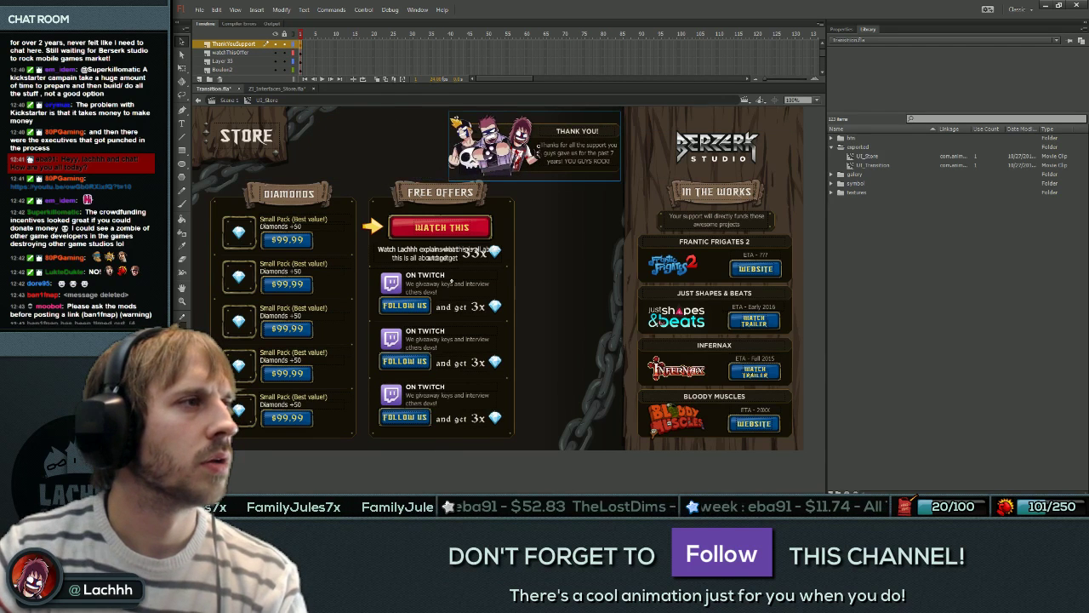
Delete the Diamonds panel from the store artwork.
left_click(459, 229)
left_click(282, 346)
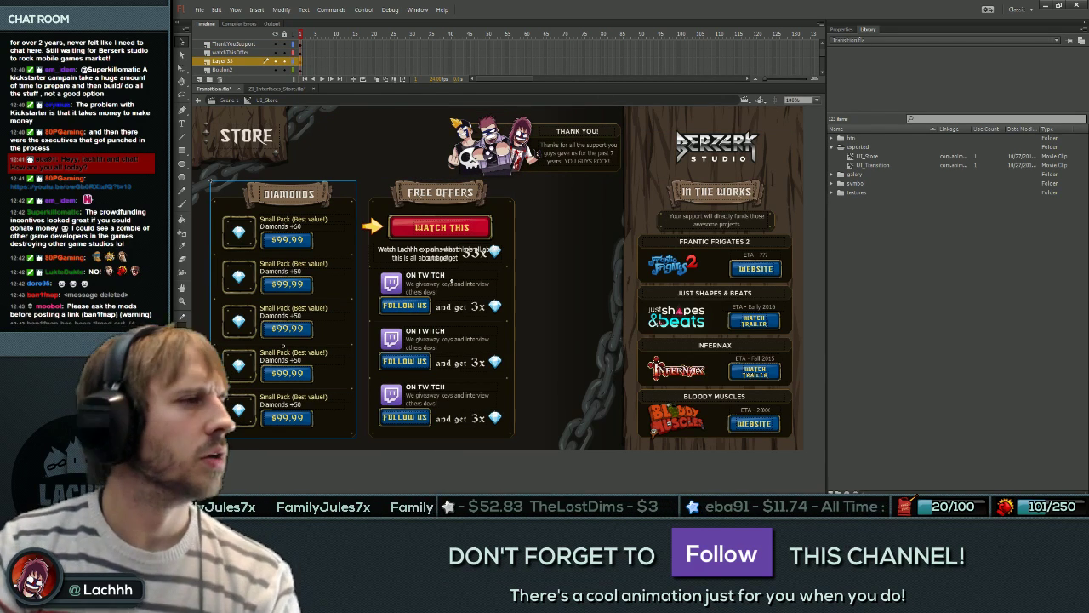
key("Delete")
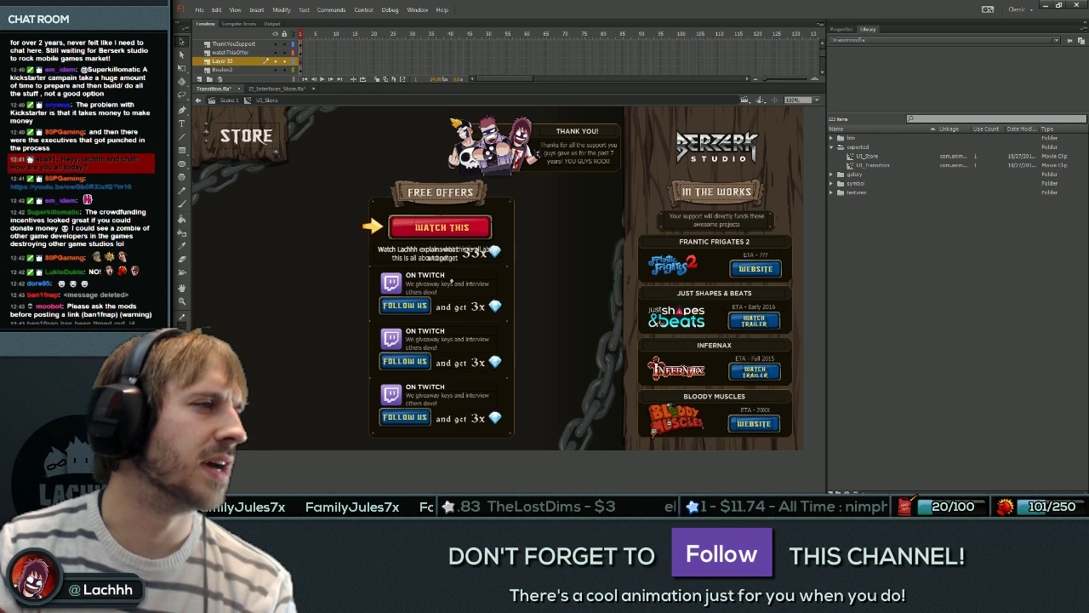
left_click(452, 282)
double_click(431, 228)
left_click(438, 294)
left_click(431, 228)
double_click(298, 281)
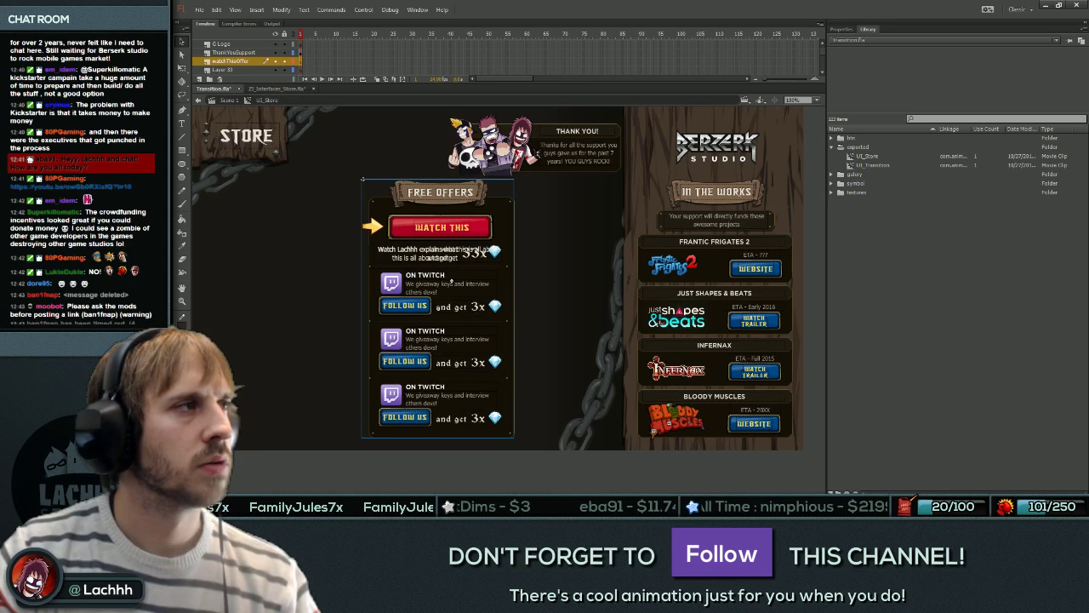
double_click(246, 136)
key("Escape")
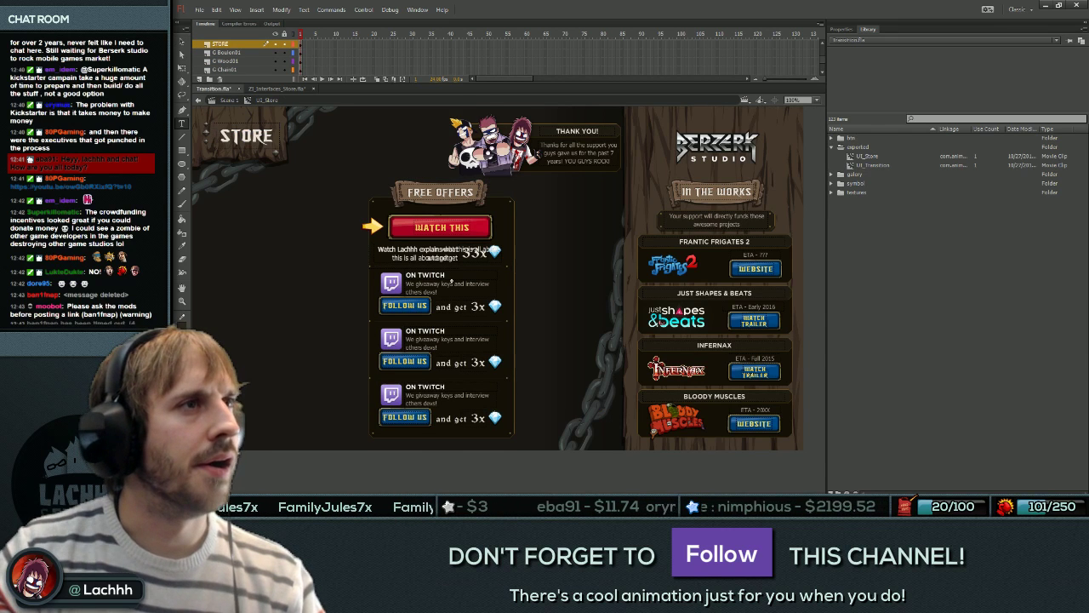
Move the Thank You banner to the artwork's lower-left corner and shift the Free Offers panel up and to the right.
key("v")
left_click_drag(545, 147, 294, 415)
left_click(441, 230)
left_click_drag(441, 230, 491, 200)
Replace the STORE title on the wooden sign, trying LINKS first and settling on EXTRA.
double_click(247, 136)
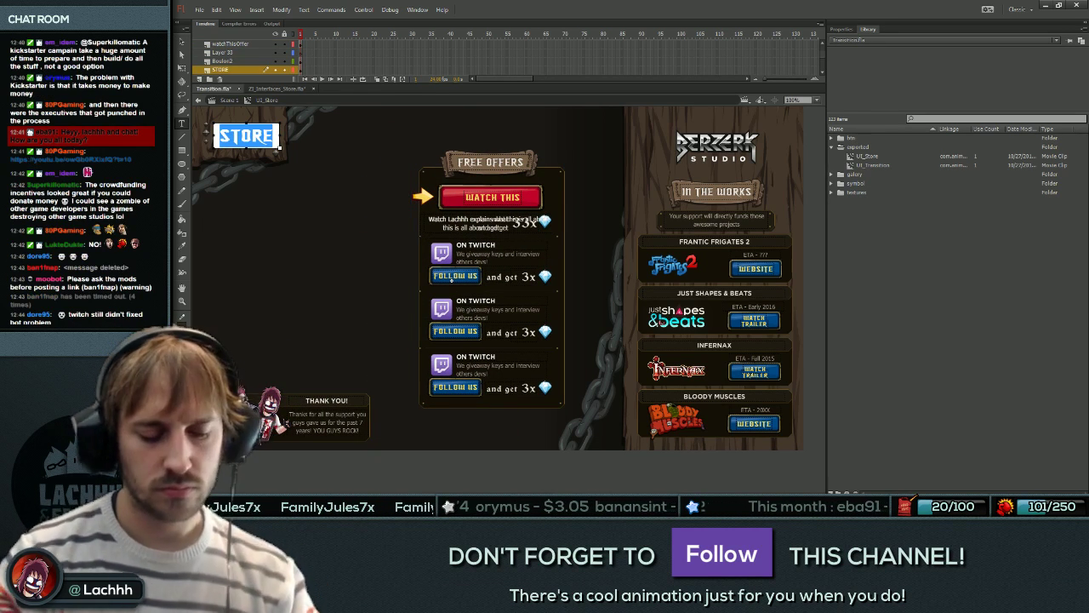
type("Links")
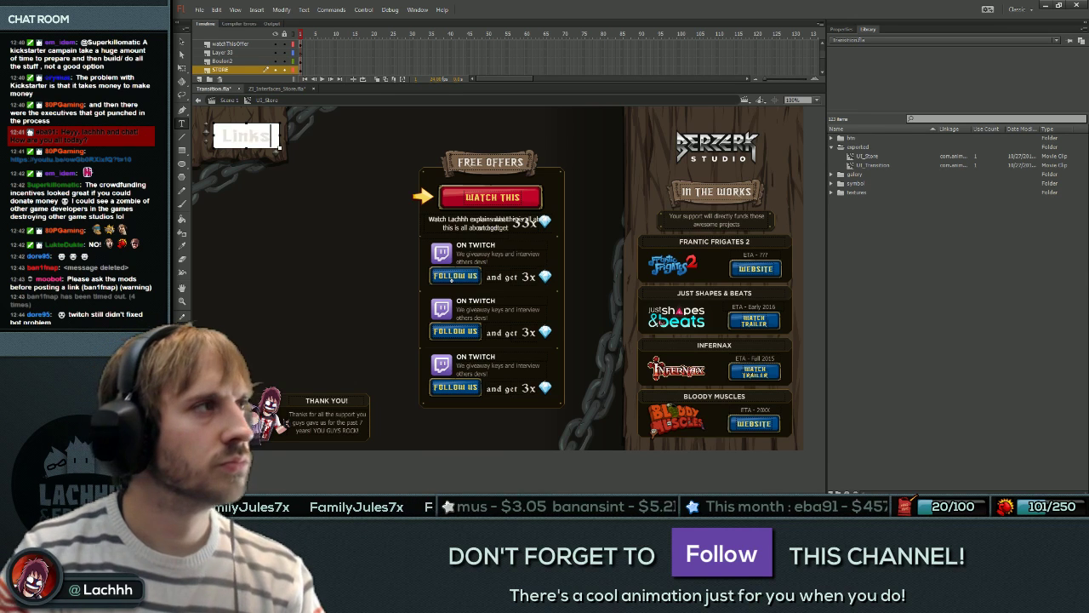
key("ctrl+a")
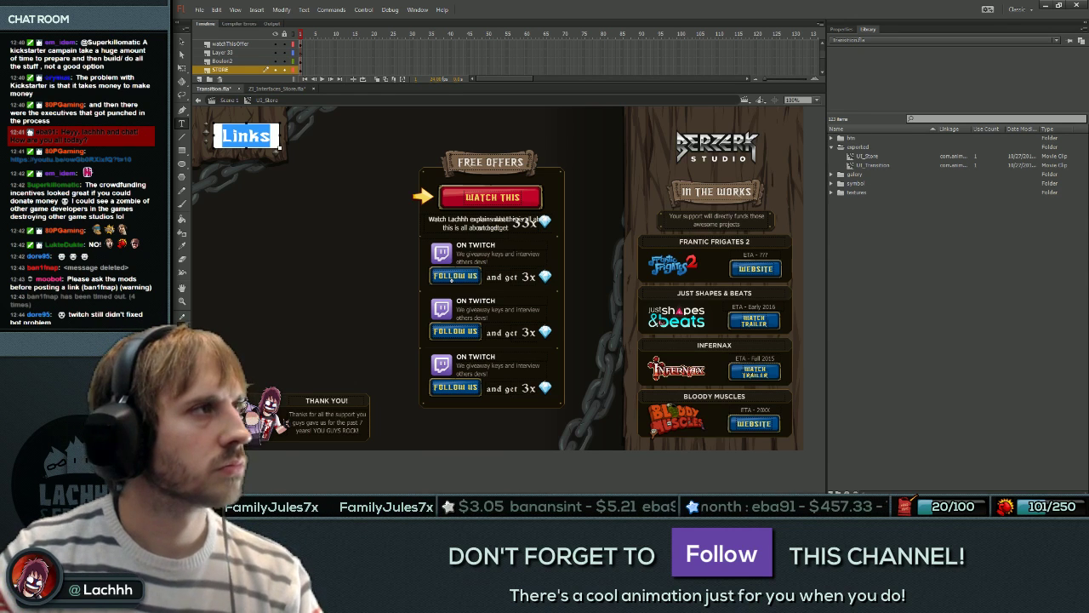
type("LINKS")
key("ctrl+a")
type("EXTRA")
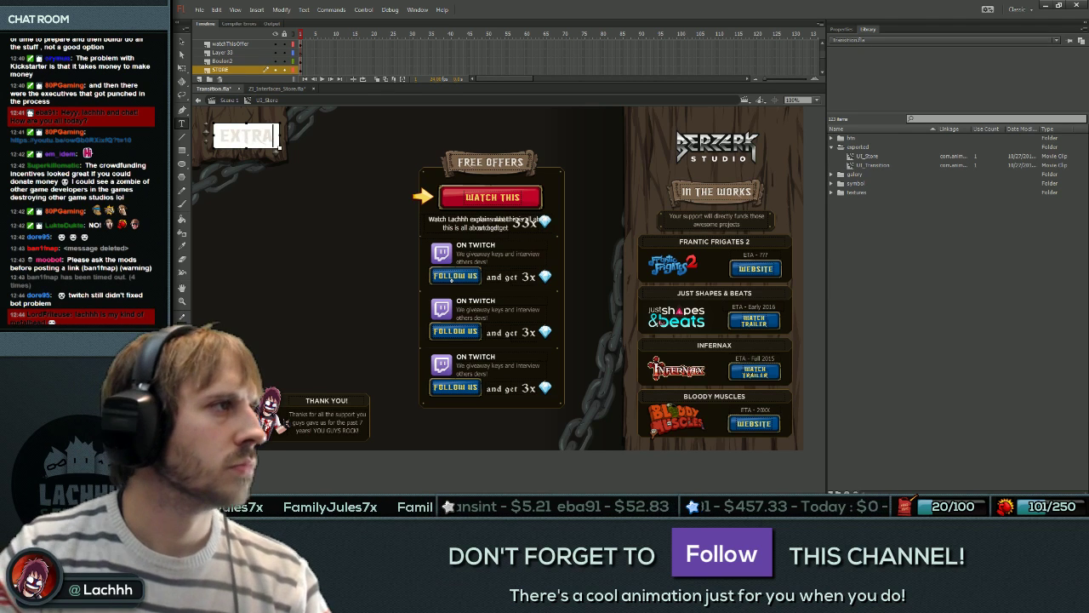
key("Escape")
left_click(247, 136)
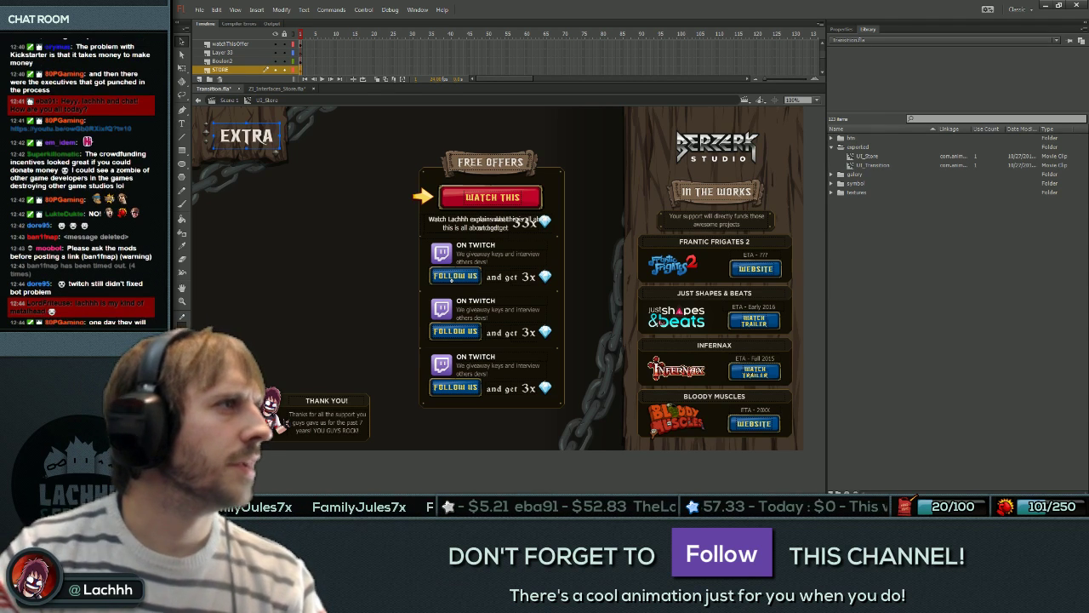
Select the EXTRA sign's wooden board, chain, title and bolts together on the store artwork.
left_click(340, 196)
left_click(247, 136)
left_click(341, 196)
left_click(247, 137)
left_click(274, 152)
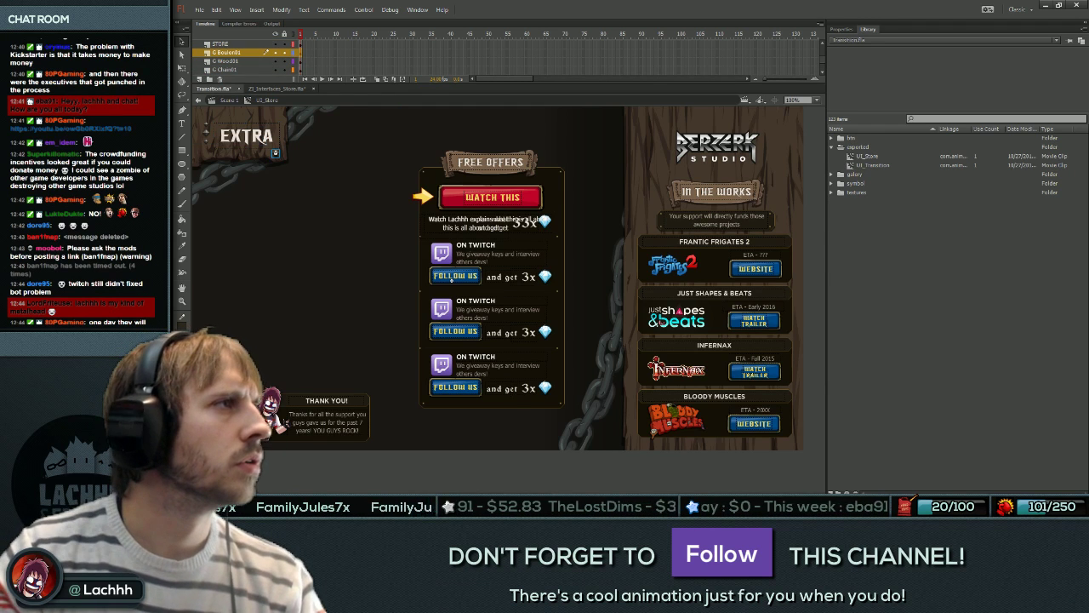
key("ctrl+shift+w")
key("ctrl+3")
left_click(397, 229)
left_click_drag(441, 194, 374, 290)
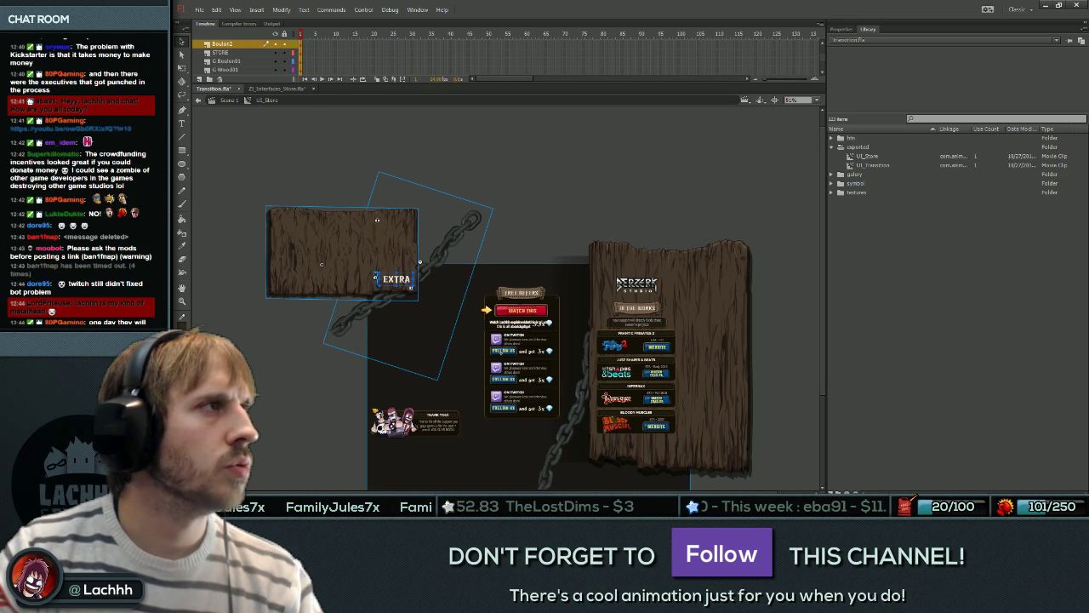
Close the UI_Interfaces_Store.fla document.
left_click(313, 89)
left_click(647, 264)
key("z")
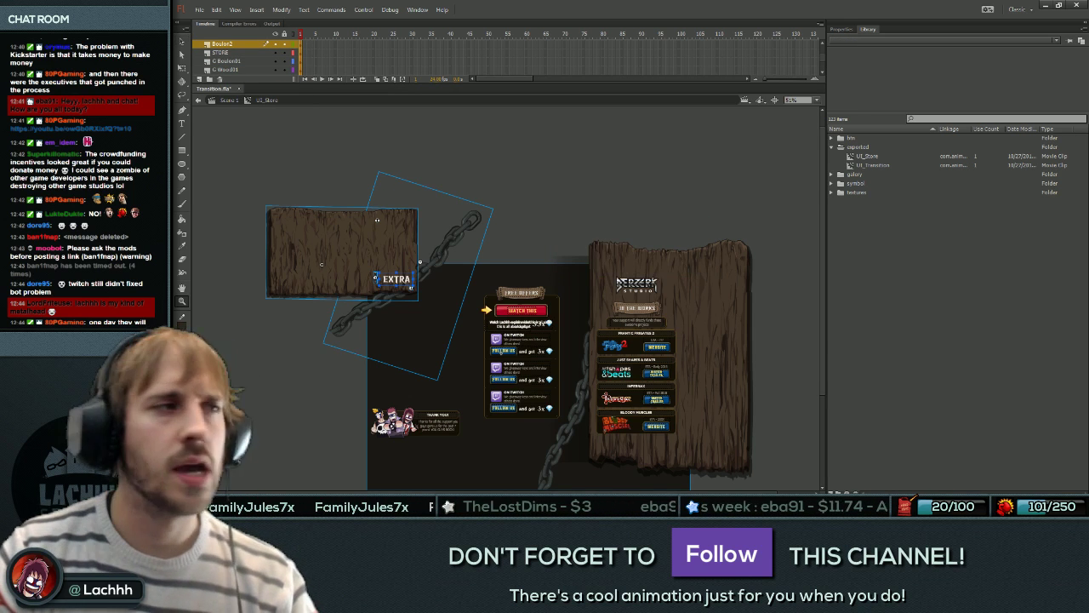
Group the EXTRA title, bolts, wooden board and chain into one symbol and shift it slightly up and left.
left_click(529, 297)
key("v")
left_click(477, 177)
left_click(371, 288)
left_click_drag(426, 213, 230, 144)
key("space")
left_click_drag(289, 226, 501, 185)
left_click(453, 222, "shift")
left_click_drag(454, 221, 427, 200)
key("ctrl+z")
left_click(412, 218, "shift")
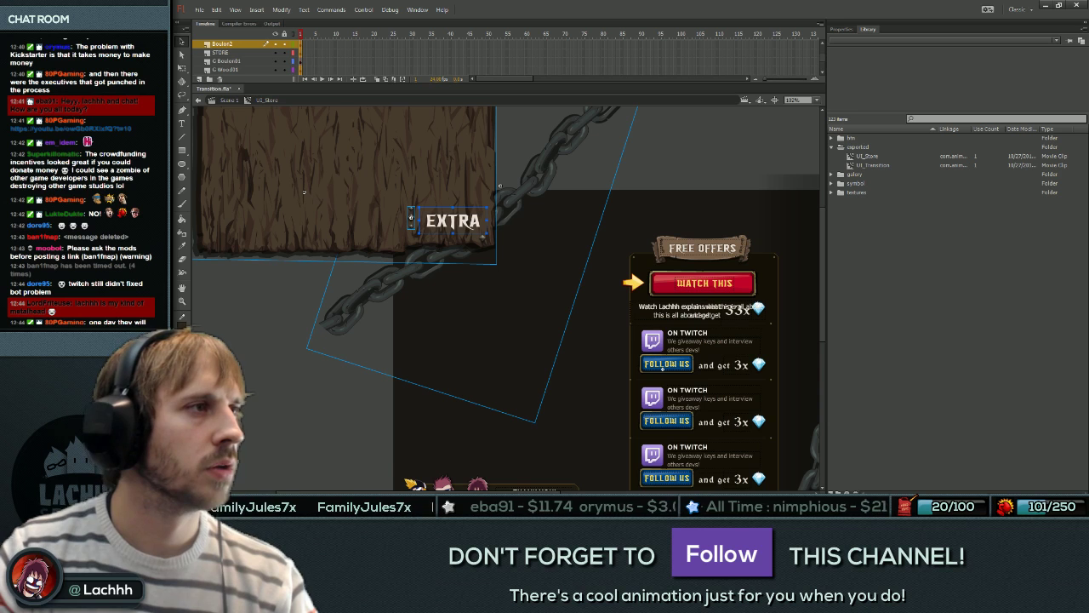
left_click(483, 239, "shift")
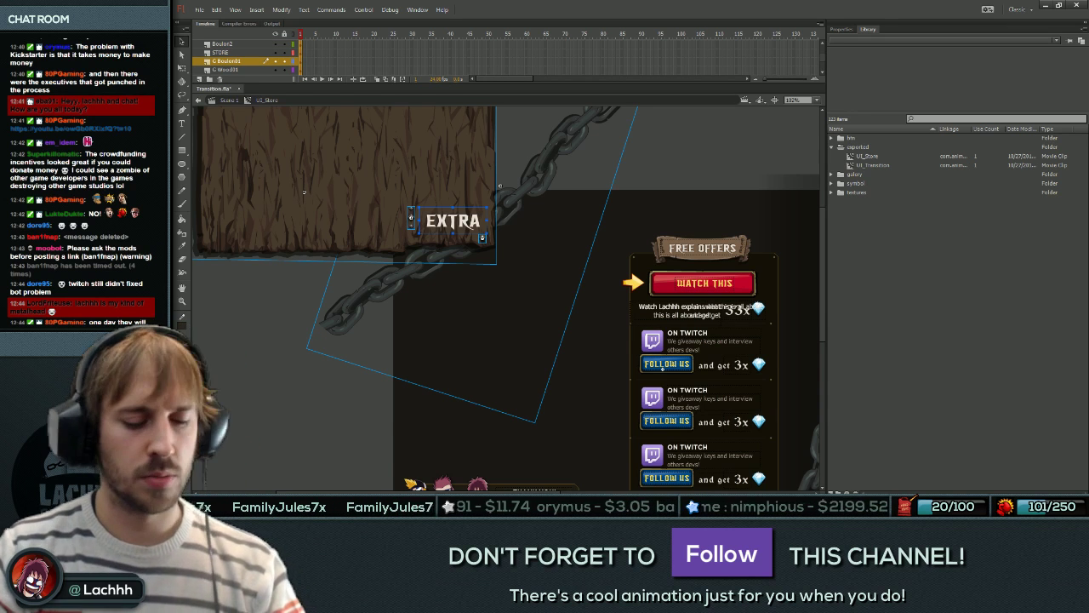
key("F8")
key("Return")
left_click_drag(482, 238, 464, 228)
key("ctrl+1")
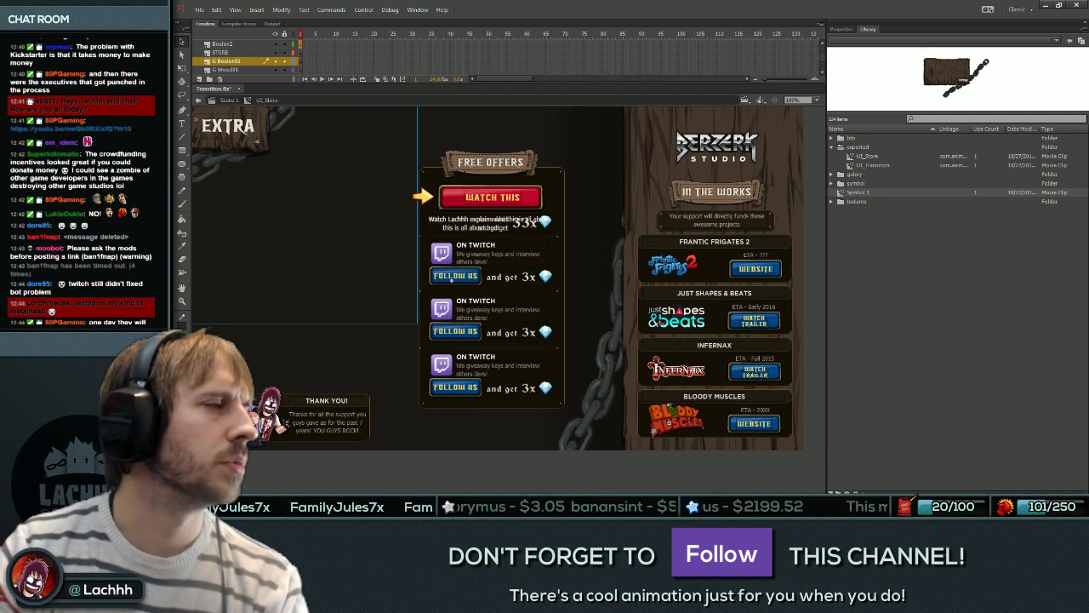
Check the grouped sign's contents and the store panels, and glance at the TodoZombIdle.txt notes in Sublime Text.
double_click(246, 131)
key("Escape")
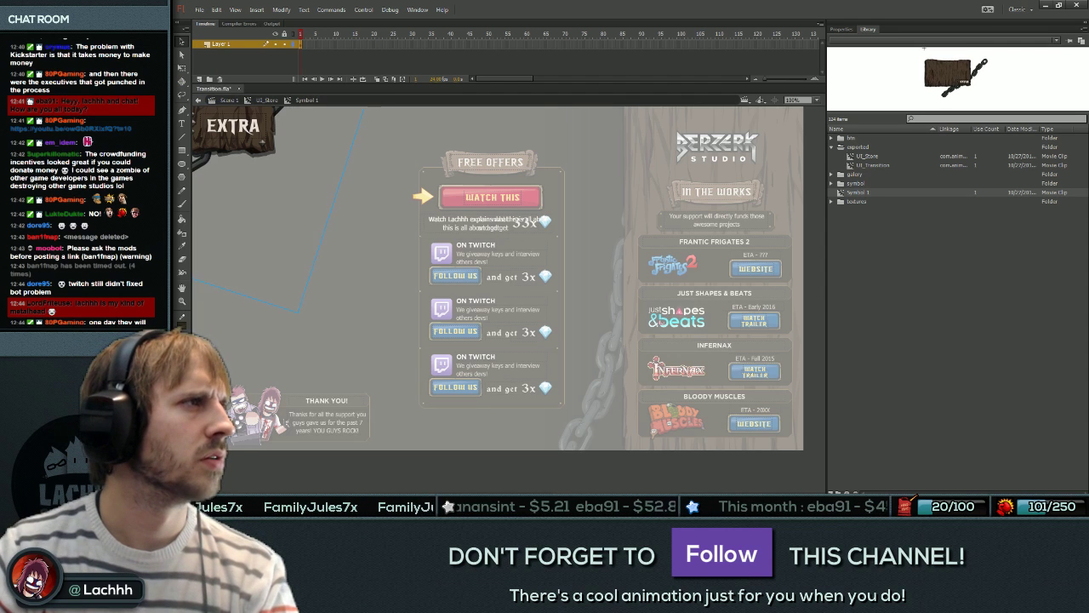
double_click(452, 277)
double_click(452, 276)
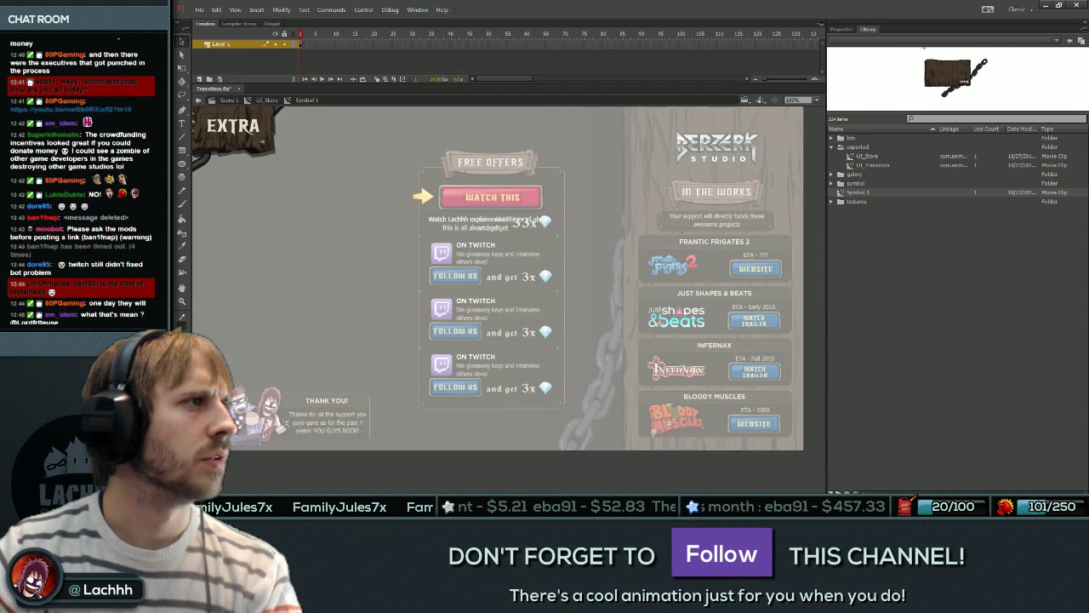
double_click(452, 277)
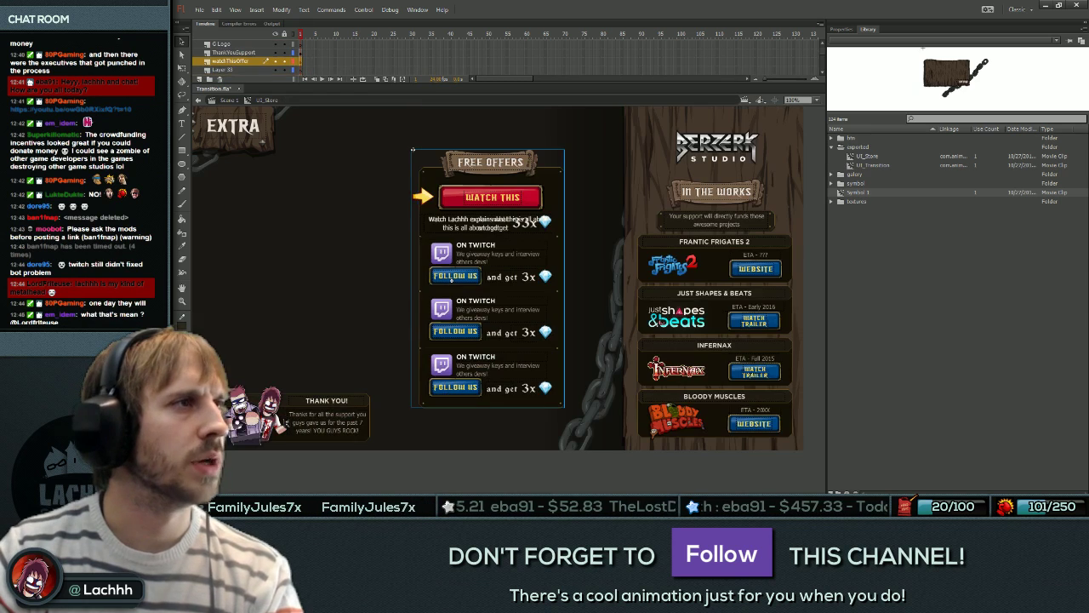
left_click(746, 276)
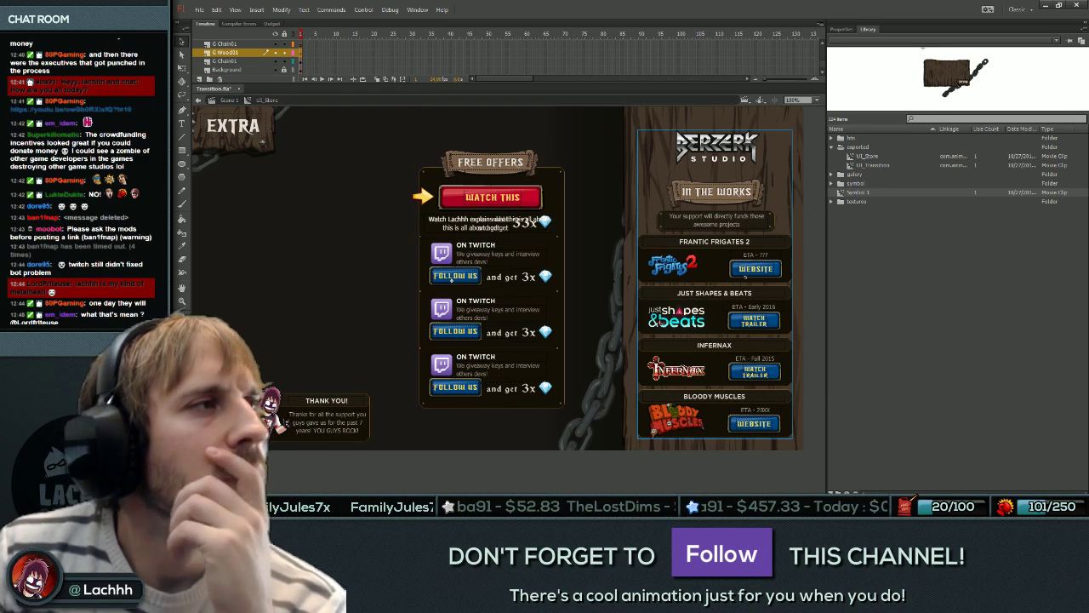
left_click(452, 279)
key("alt+Tab")
left_click(505, 158)
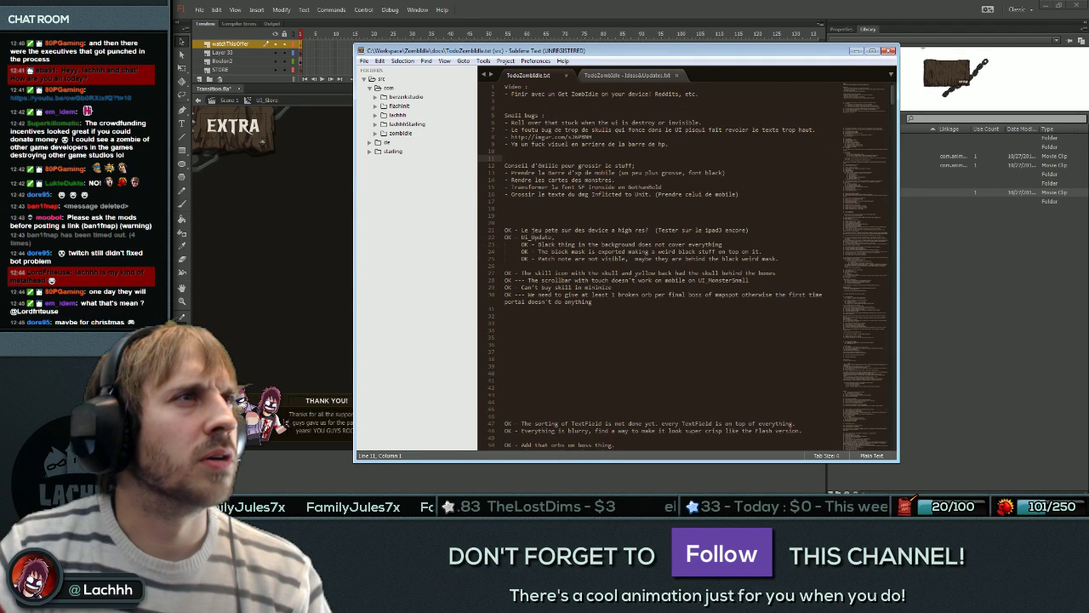
key("alt+Tab")
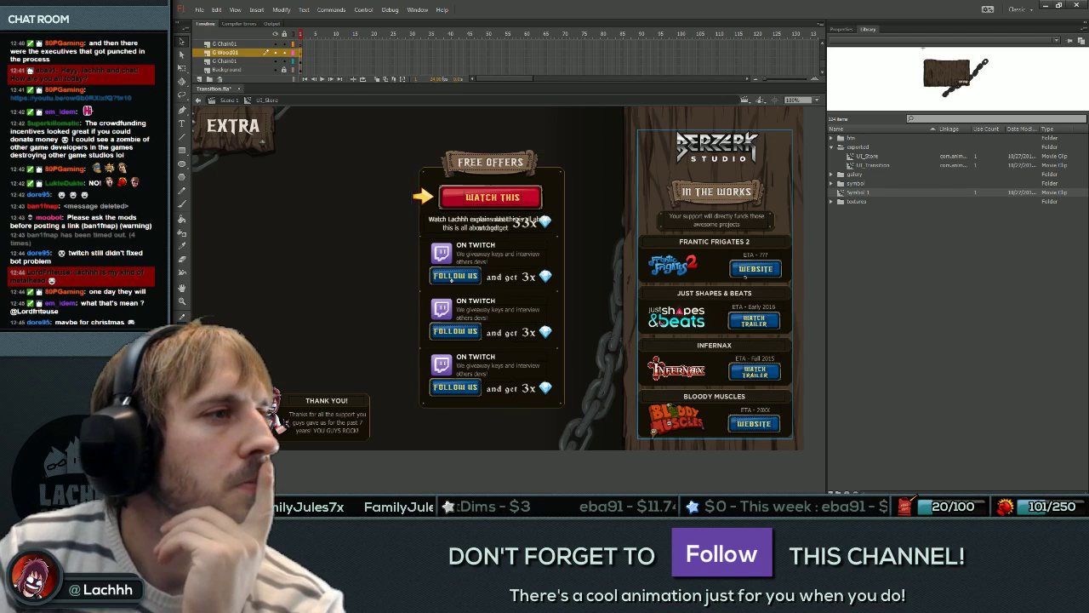
Shift the chain inside the right-side background symbol to the right, closer to the In the Works plank.
double_click(597, 336)
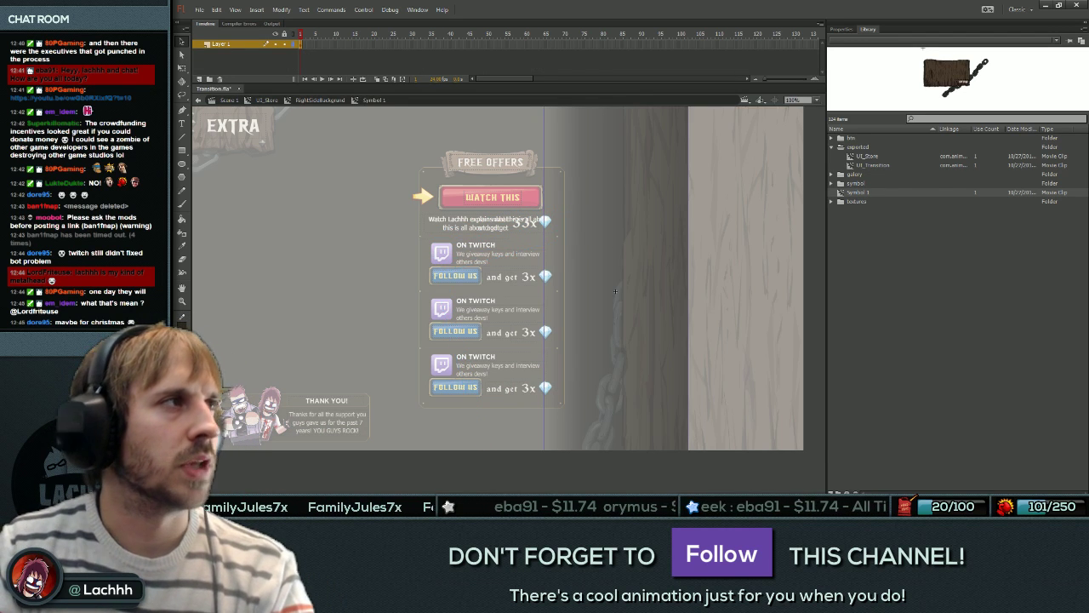
left_click(267, 99)
left_click(744, 274)
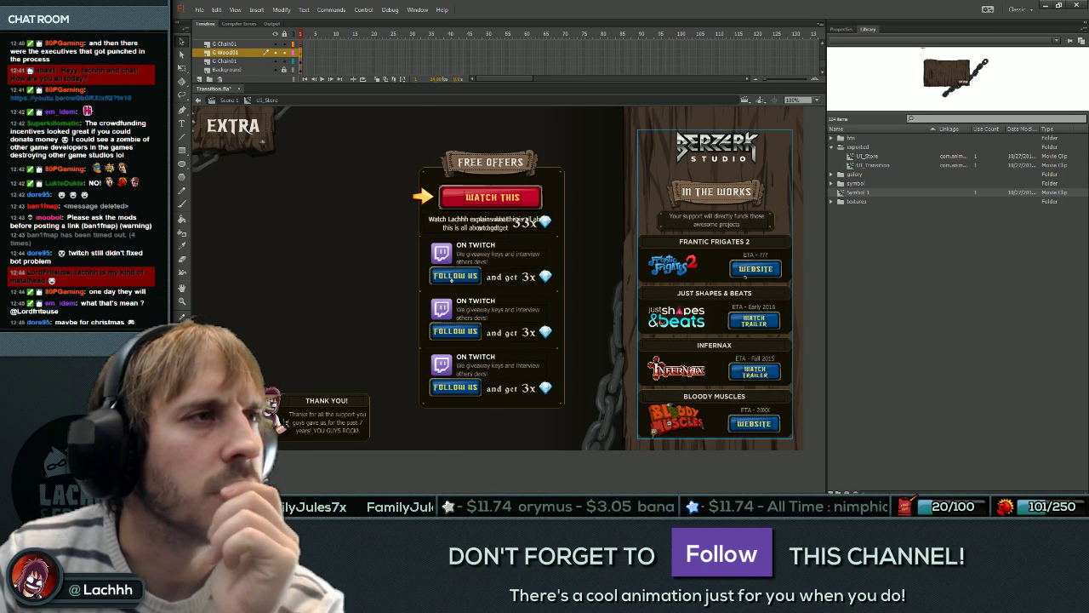
left_click_drag(745, 276, 755, 275)
key("ctrl+z")
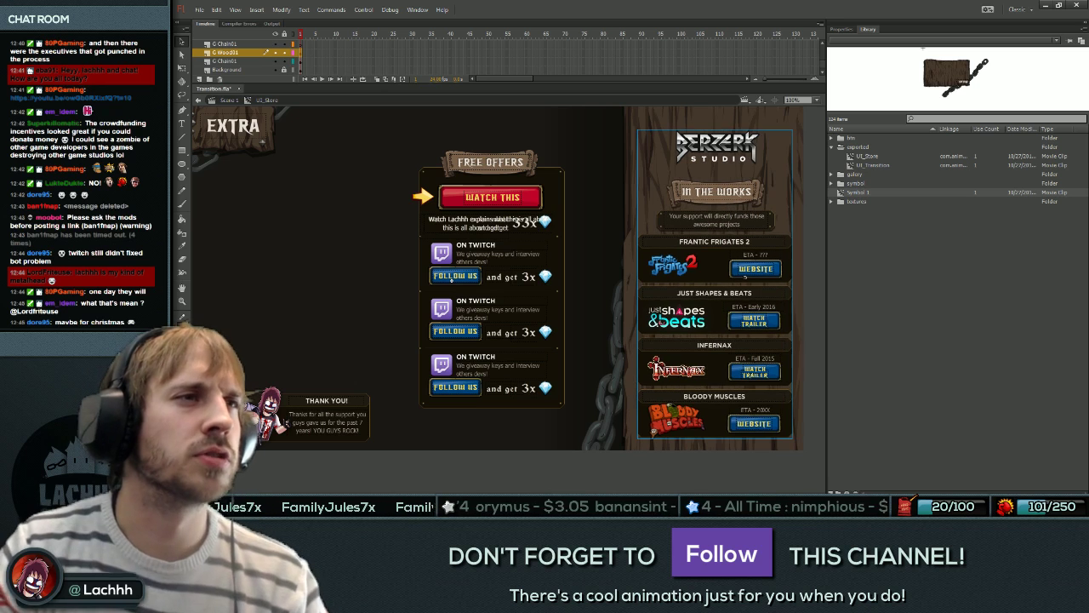
Move the Berzerk Studio logo and the In the Works banner upward inside the right-side symbol.
double_click(717, 147)
left_click(717, 147)
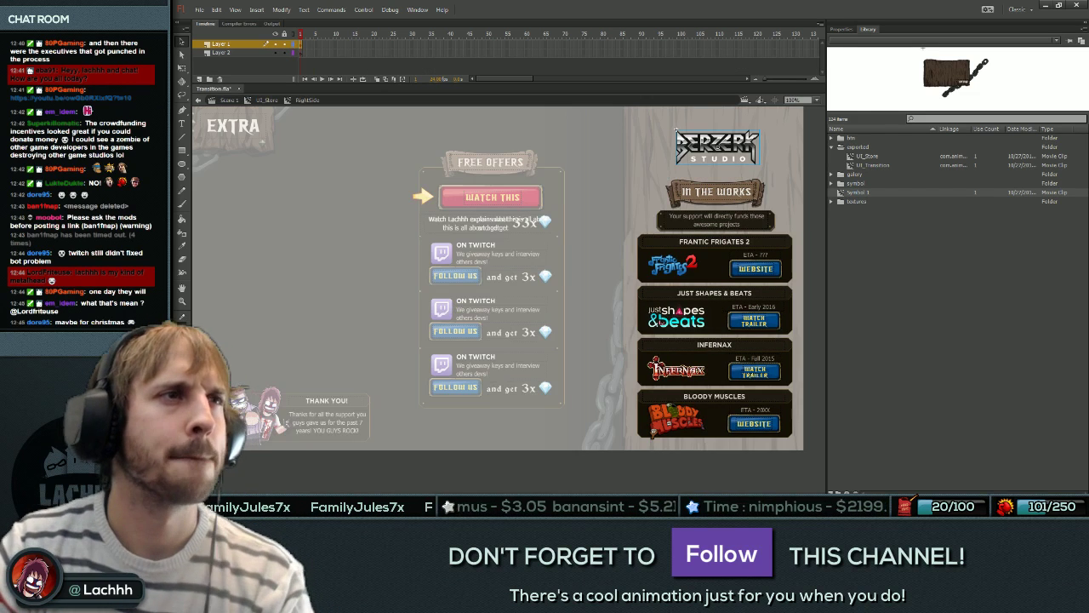
key("shift+Up")
key("shift+Up")
key("shift+Up")
left_click(716, 192)
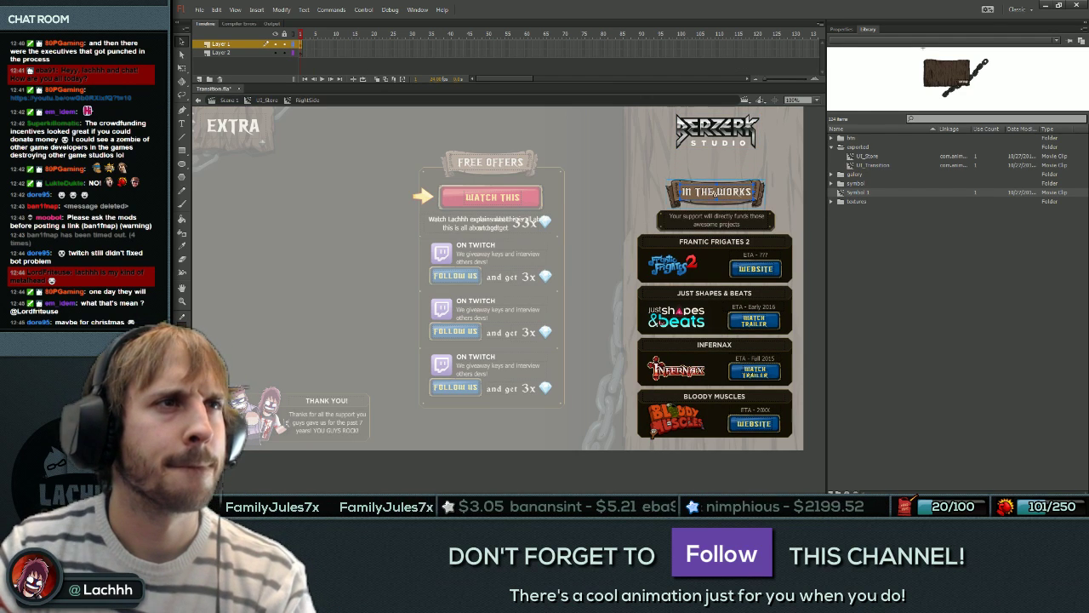
left_click_drag(715, 192, 715, 171)
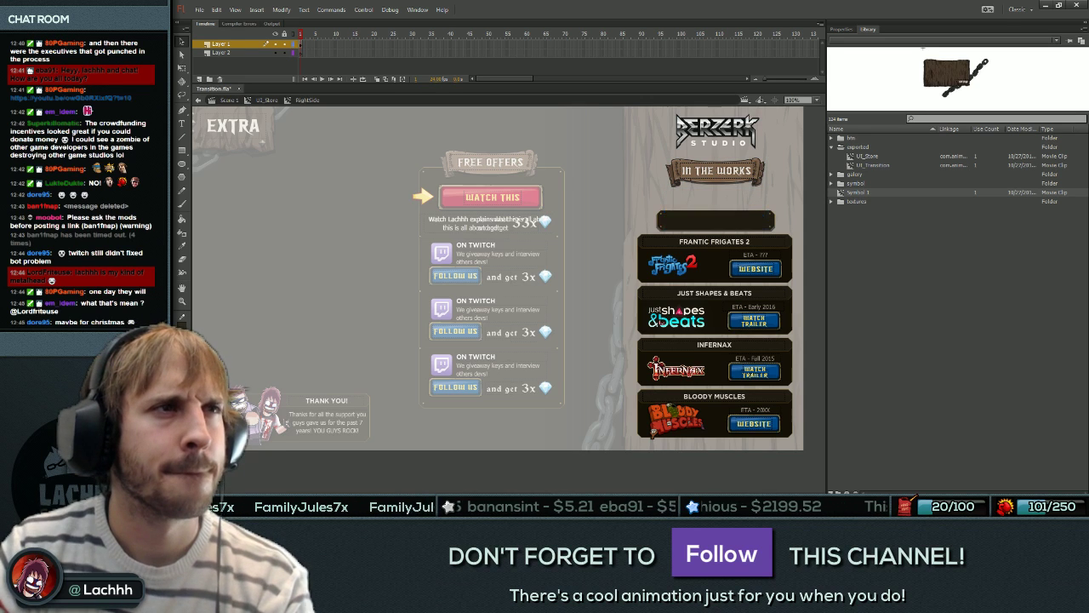
Try deleting the support note under the In the Works banner, restore it and move it slightly upward.
left_click(714, 221)
key("Delete")
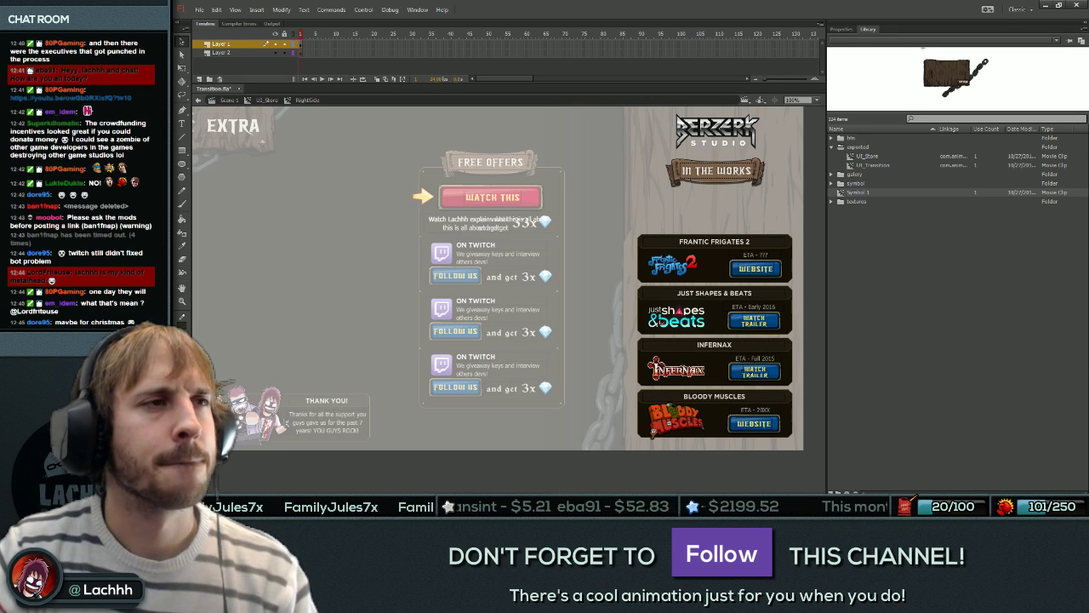
key("ctrl+z")
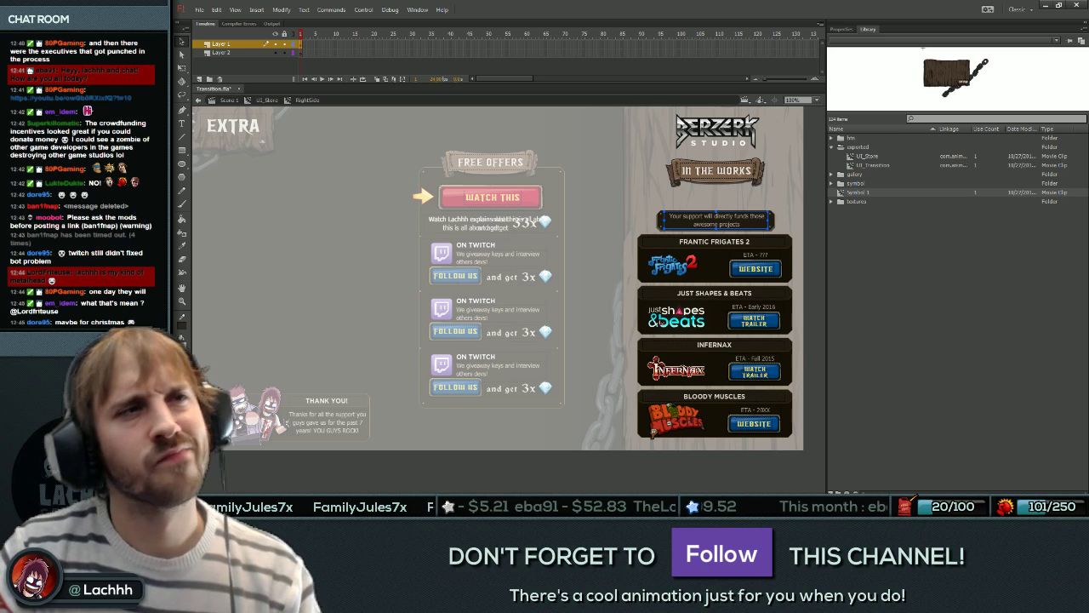
left_click(689, 218)
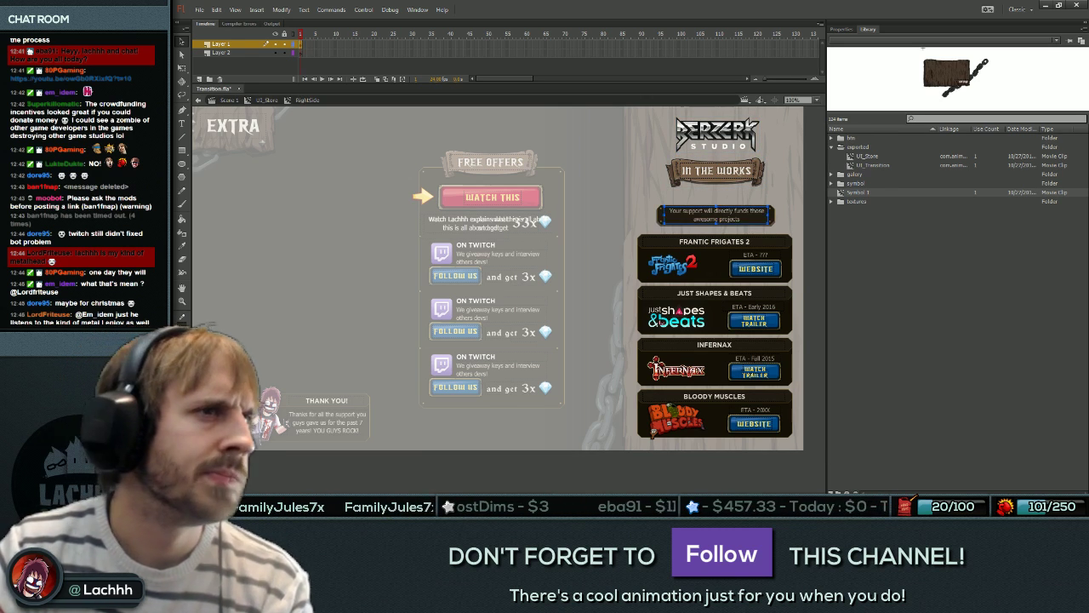
left_click_drag(748, 217, 664, 206)
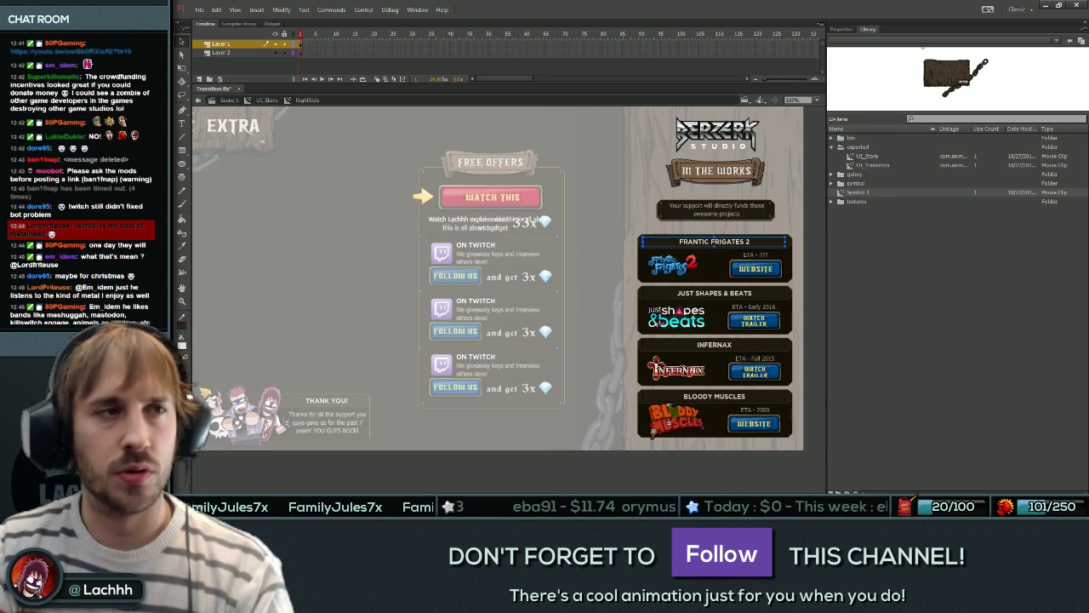
Delete the whole Frantic Frigates 2 entry, including its title, background, logo, website button and ETA text.
key("Delete")
left_click(715, 266)
key("Delete")
left_click(672, 266)
key("Delete")
left_click(755, 269)
key("Delete")
left_click(755, 255)
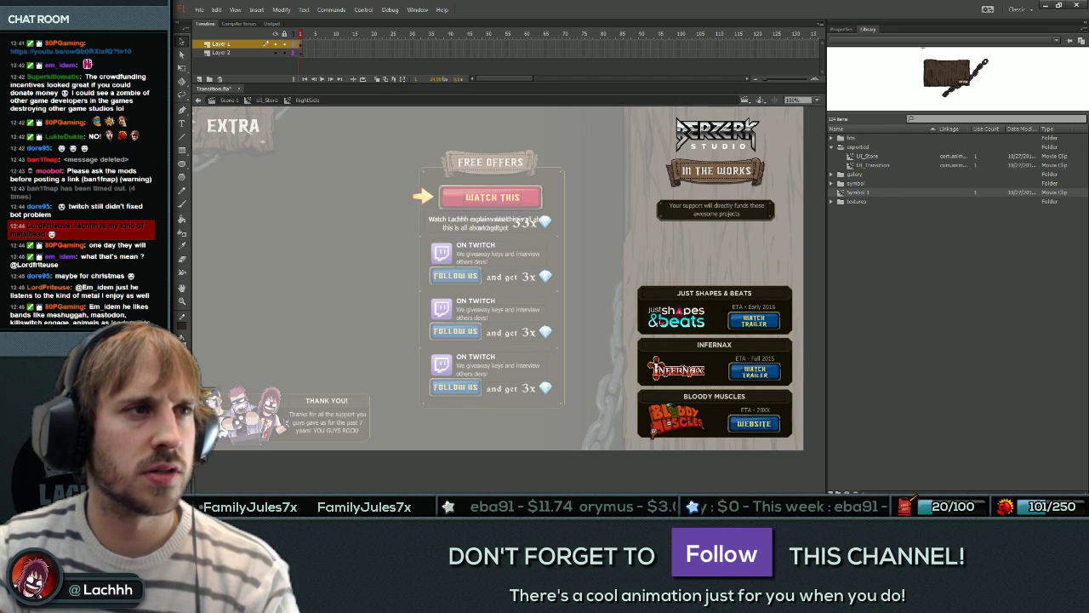
Move the Just Shapes & Beats and Infernax entries up into the gap and delete the Bloody Muscles entry.
left_click_drag(660, 322, 661, 264)
left_click(660, 358)
left_click_drag(660, 358, 661, 300)
left_click(677, 419)
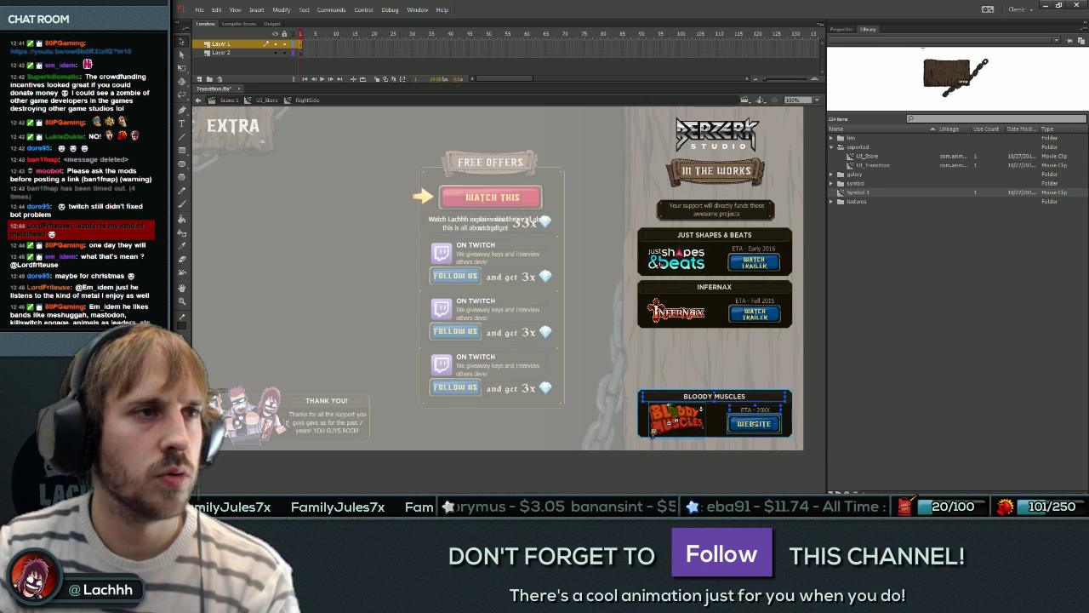
left_click_drag(677, 419, 677, 361)
key("Delete")
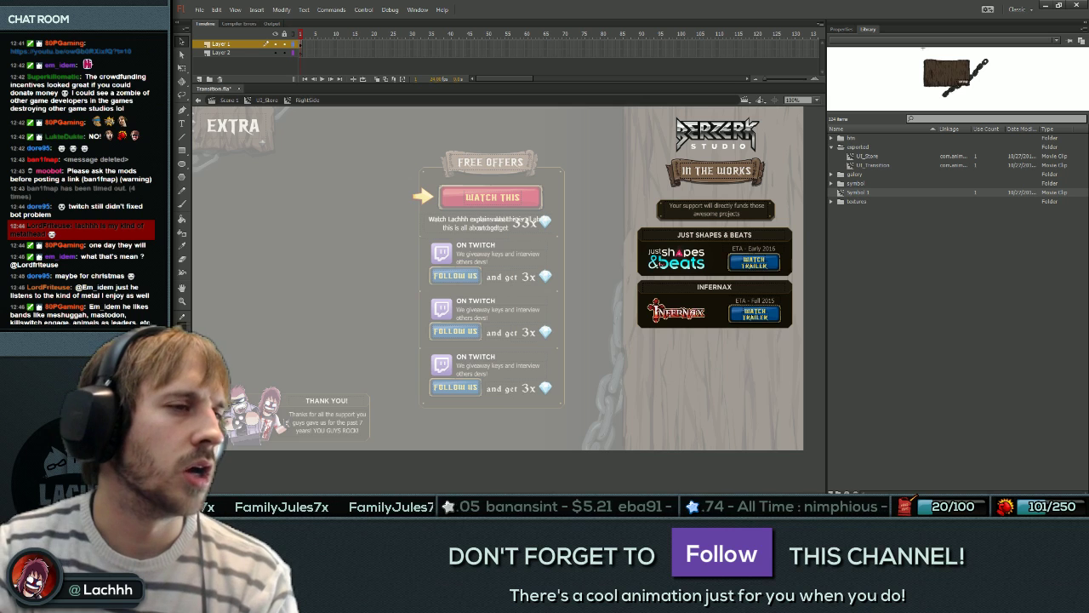
Extend the lower part of the shared entry background symbol downward so both project panels become taller.
key("q")
left_click_drag(715, 328, 715, 351)
key("Delete")
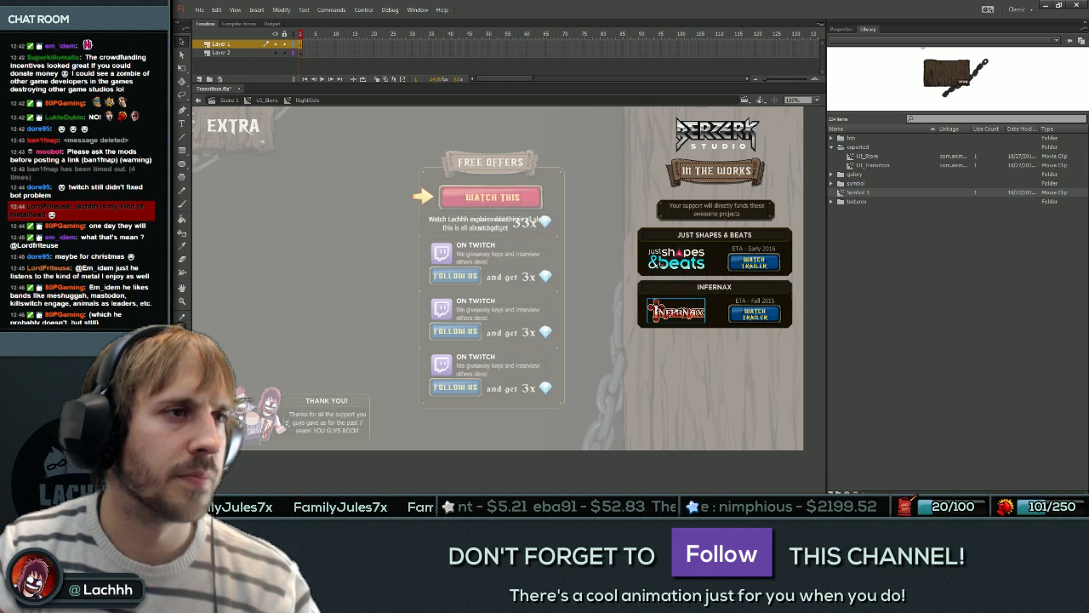
double_click(702, 300)
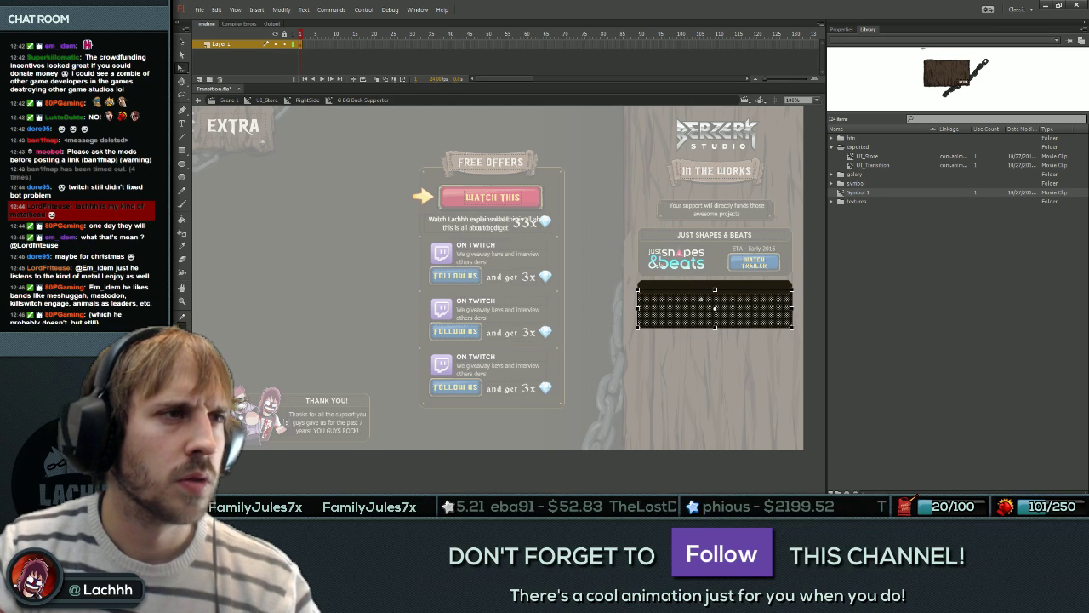
left_click(631, 335)
left_click_drag(631, 334, 798, 306)
left_click_drag(713, 315, 713, 355)
left_click(632, 319)
left_click_drag(632, 318, 803, 298)
left_click_drag(715, 308, 715, 383)
Try moving the enlarged Infernax background panel down below the Just Shapes & Beats panel, and undo it.
key("v")
key("q")
left_click(715, 387)
key("v")
double_click(715, 400)
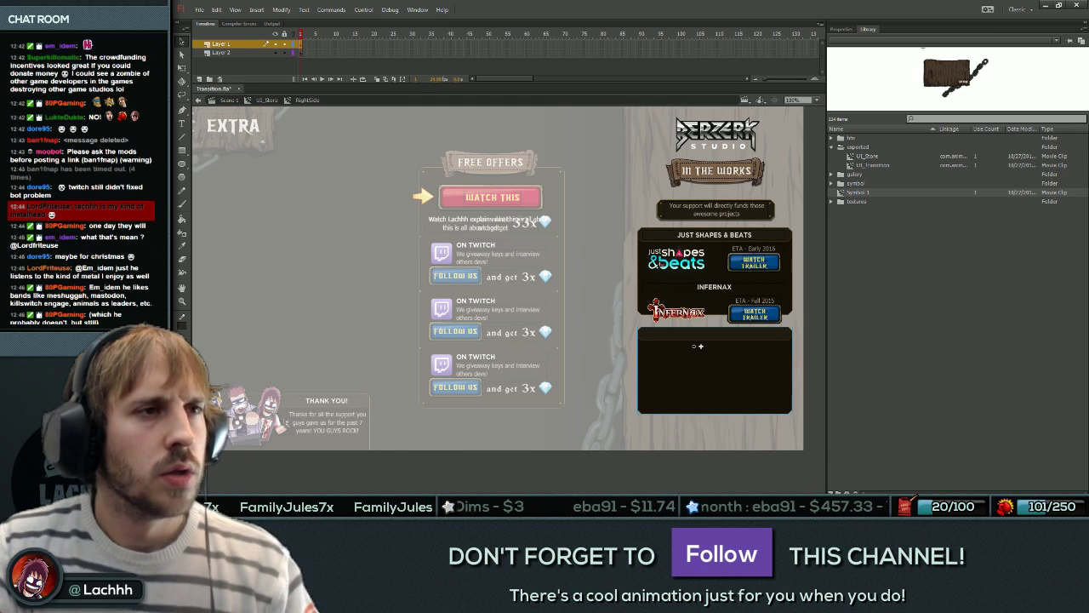
key("ctrl+z")
Remove the Infernax logo, trailer button and ETA text, and move its title and background well below the first panel.
left_click(755, 314)
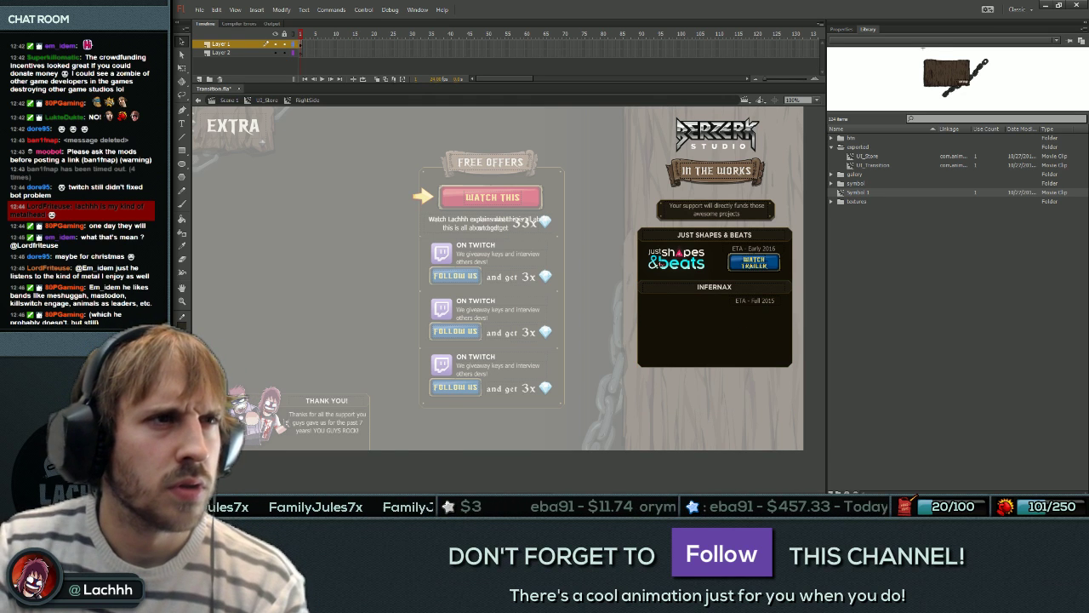
key("shift+Down")
key("shift+Down")
key("shift+Down")
key("shift+Down")
key("shift+Down")
key("shift+Down")
key("shift+Down")
key("shift+Down")
key("shift+Down")
key("shift+Down")
key("shift+Down")
key("shift+Down")
key("shift+Down")
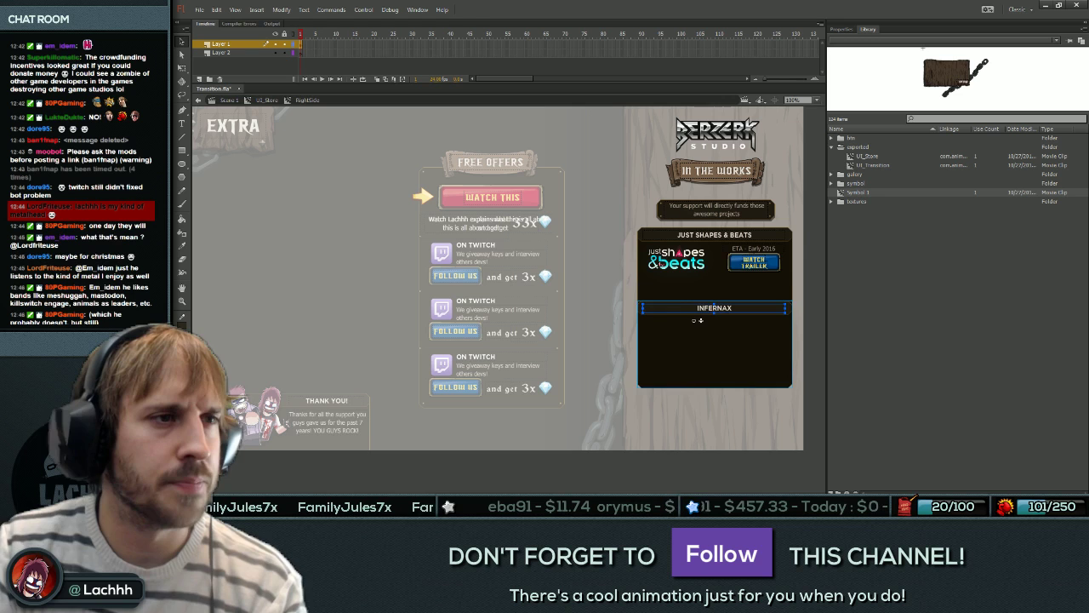
left_click(691, 288)
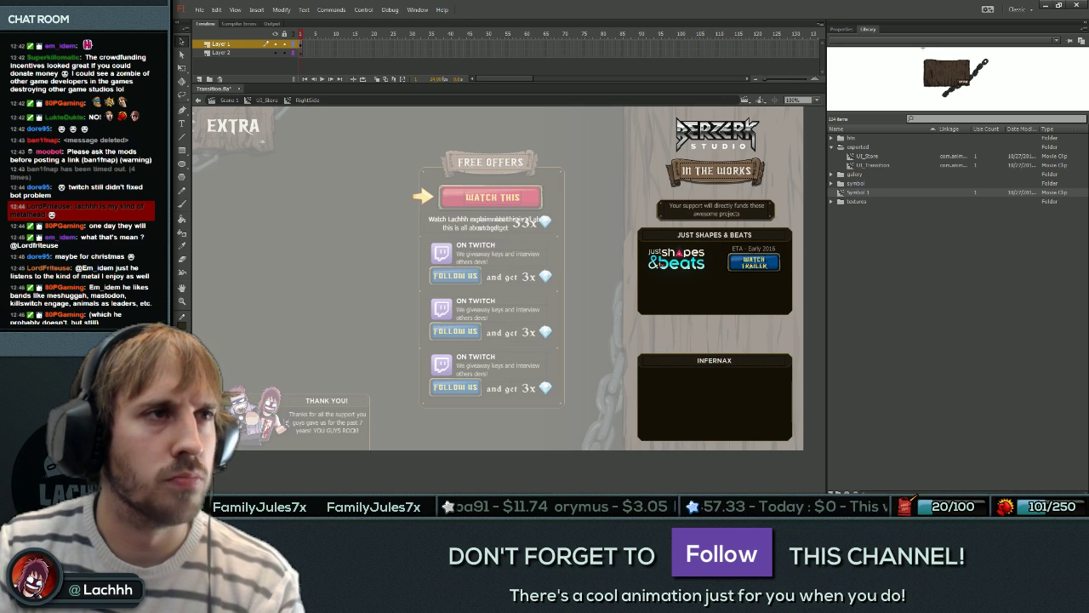
Delete the Just Shapes & Beats logo, trailer button and ETA text from the upper panel.
left_click(676, 259)
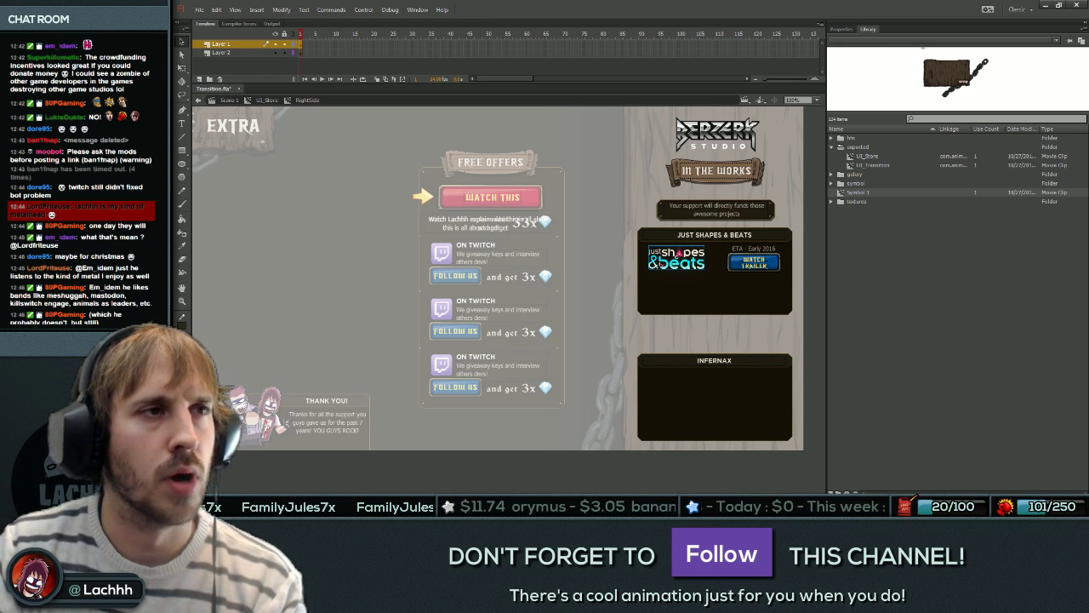
key("Delete")
left_click(753, 263)
key("Delete")
left_click(750, 249)
left_click(734, 252)
Move the Infernax panel and its title slightly upward, closer to the Just Shapes & Beats panel.
left_click(714, 235)
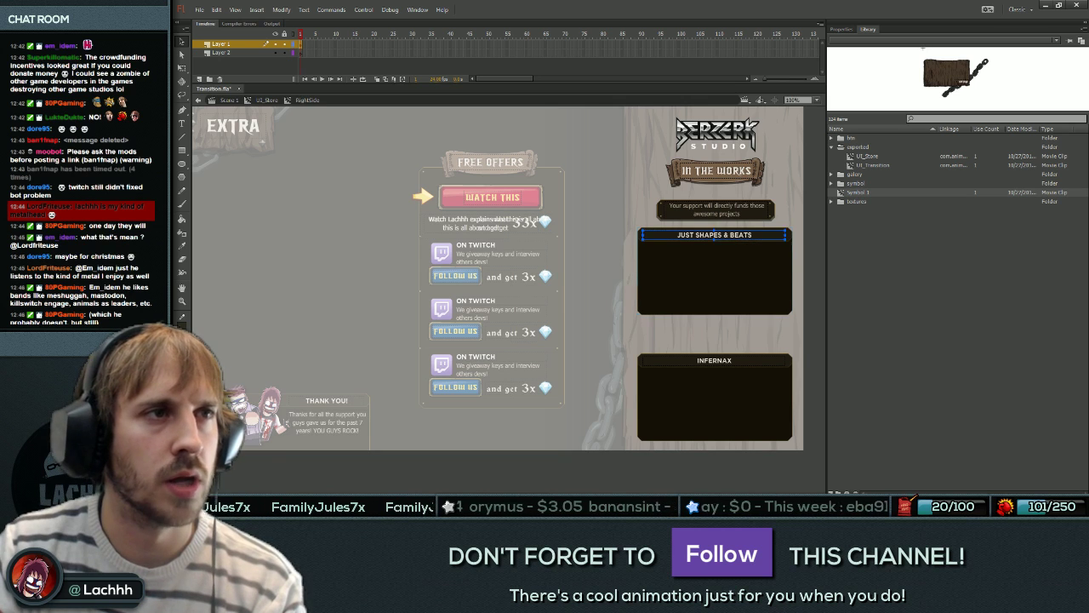
left_click(705, 211)
left_click(697, 247)
left_click_drag(697, 373, 700, 362)
Open the Just Shapes & Beats background for editing and move its bottom section lower to make the panel taller.
double_click(699, 245)
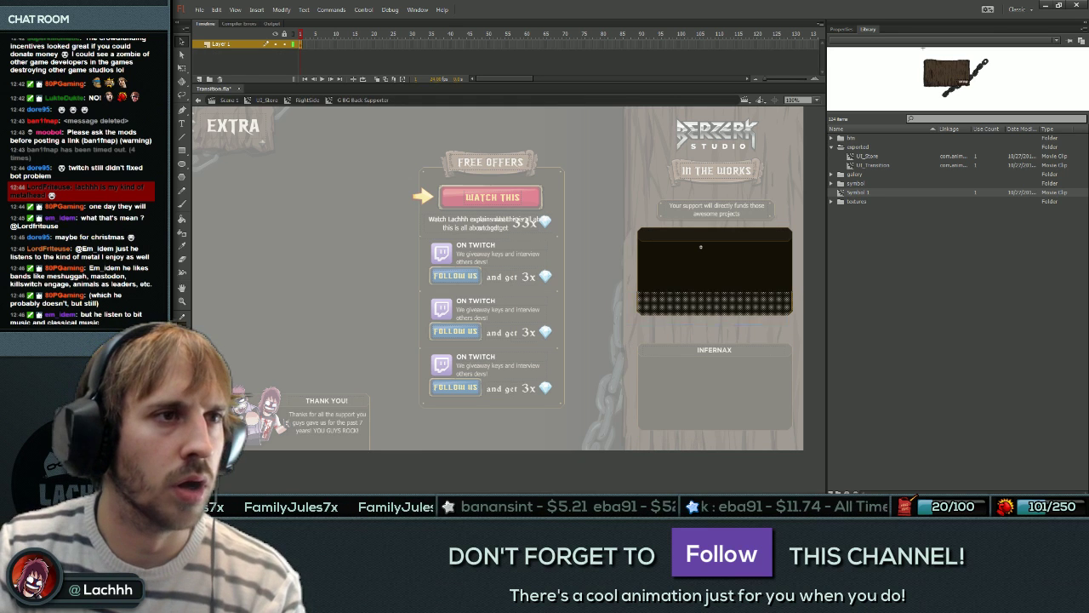
key("Down")
key("Down")
key("Down")
key("Down")
key("Down")
key("Down")
key("Down")
key("Down")
key("Down")
key("Down")
key("Down")
key("Down")
key("Down")
key("Down")
key("Down")
key("Down")
key("Down")
key("Down")
key("shift+Up")
key("shift+Up")
key("shift+Up")
key("shift+Up")
key("shift+Up")
key("shift+Up")
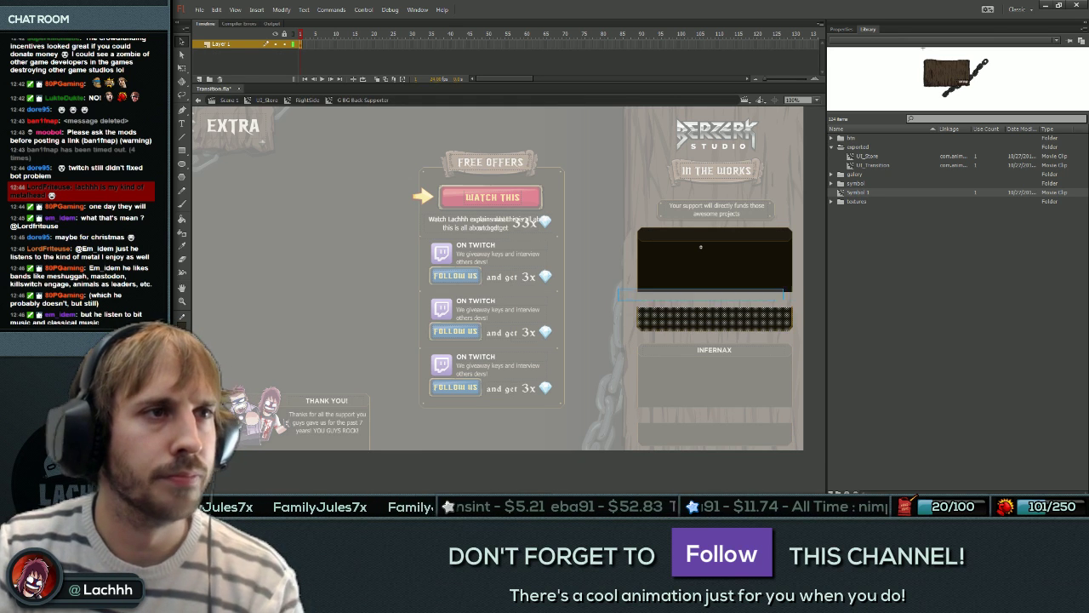
Extend the background's dark middle section downward to close the gap above its bottom section.
key("shift+Down")
key("shift+Down")
key("shift+Down")
key("shift+Down")
key("shift+Down")
key("shift+Down")
key("shift+Down")
key("shift+Down")
key("shift+Down")
key("shift+Down")
key("shift+Down")
key("shift+Down")
key("shift+Down")
key("shift+Down")
key("shift+Down")
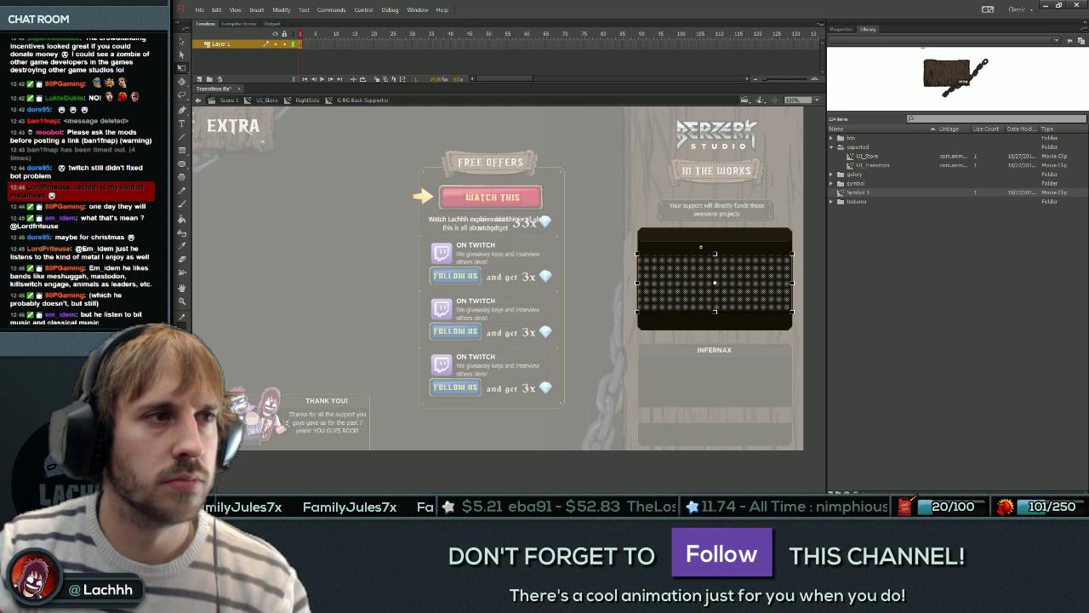
Move the Infernax title up into the header of its panel and return to editing the whole UI_Store page.
key("ctrl+e")
left_click(698, 371)
left_click(696, 354, "shift")
left_click_drag(696, 355, 695, 349)
key("Escape")
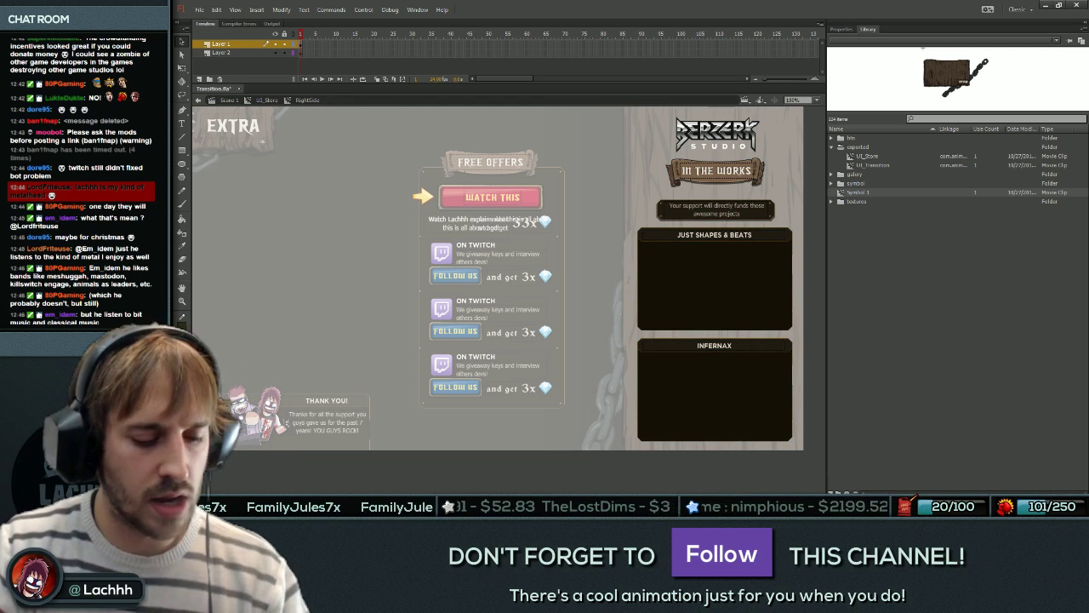
key("ctrl+e")
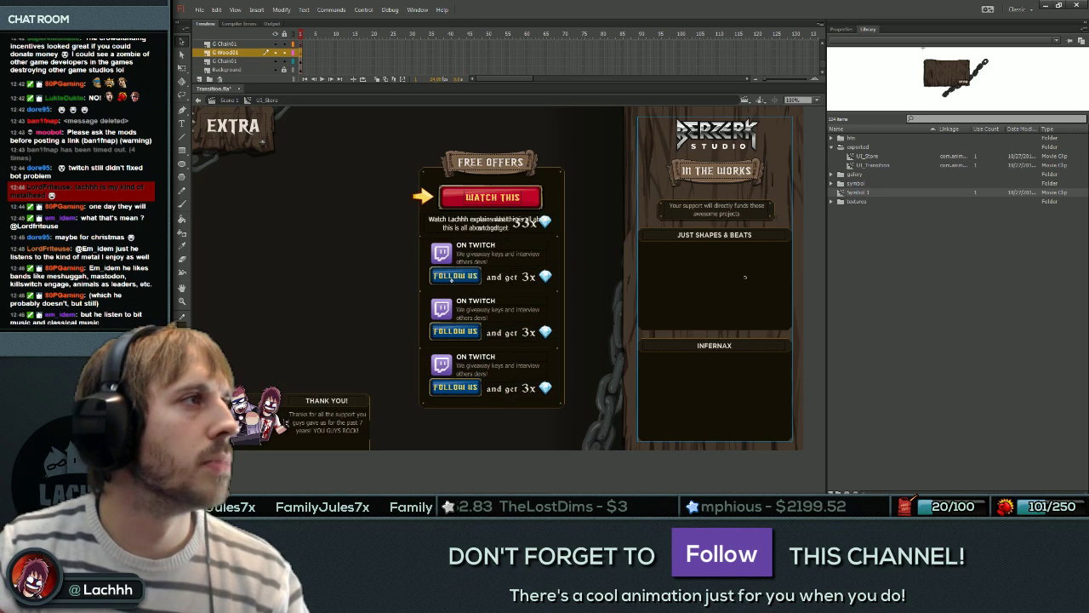
Draw an off-white rectangle beside the Free Offers panel and set its size to 640 by 360.
left_click(609, 366)
left_click(492, 289)
key("t")
key("r")
left_click_drag(348, 163, 403, 208)
key("v")
left_click(841, 29)
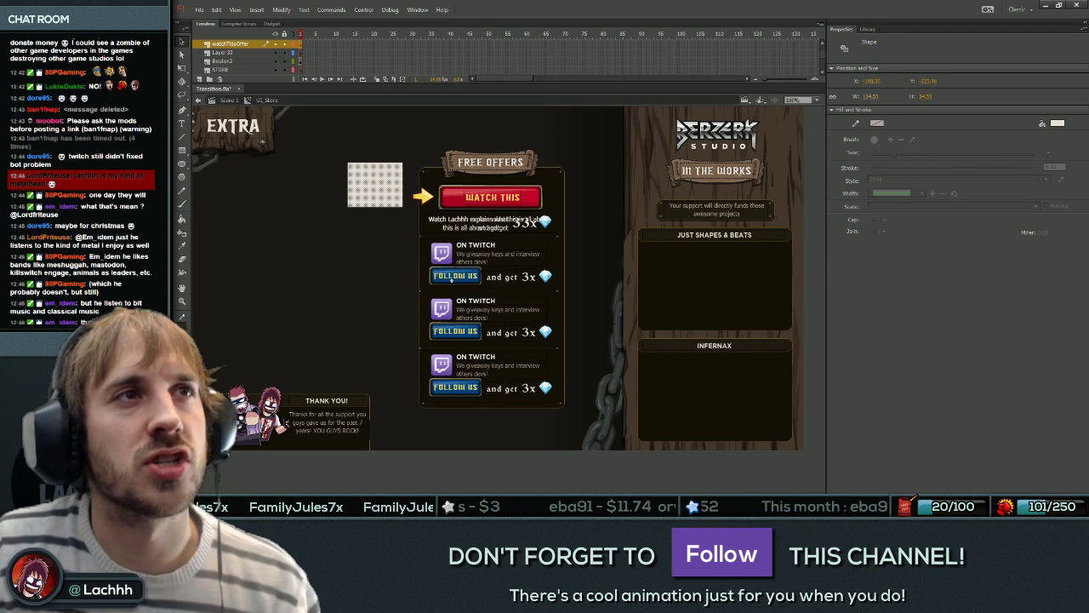
left_click(874, 97)
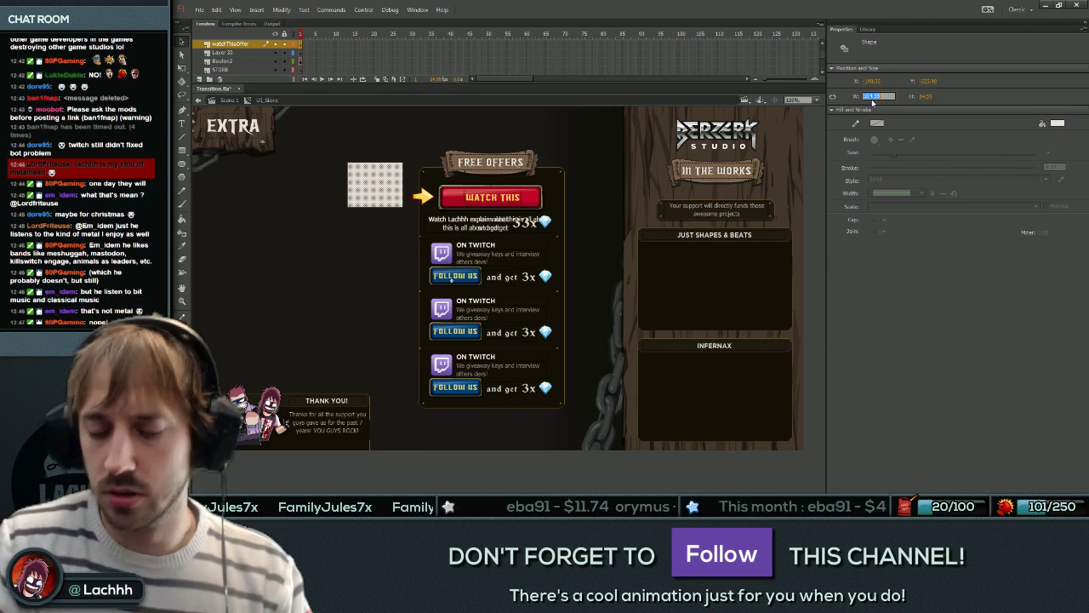
type("600")
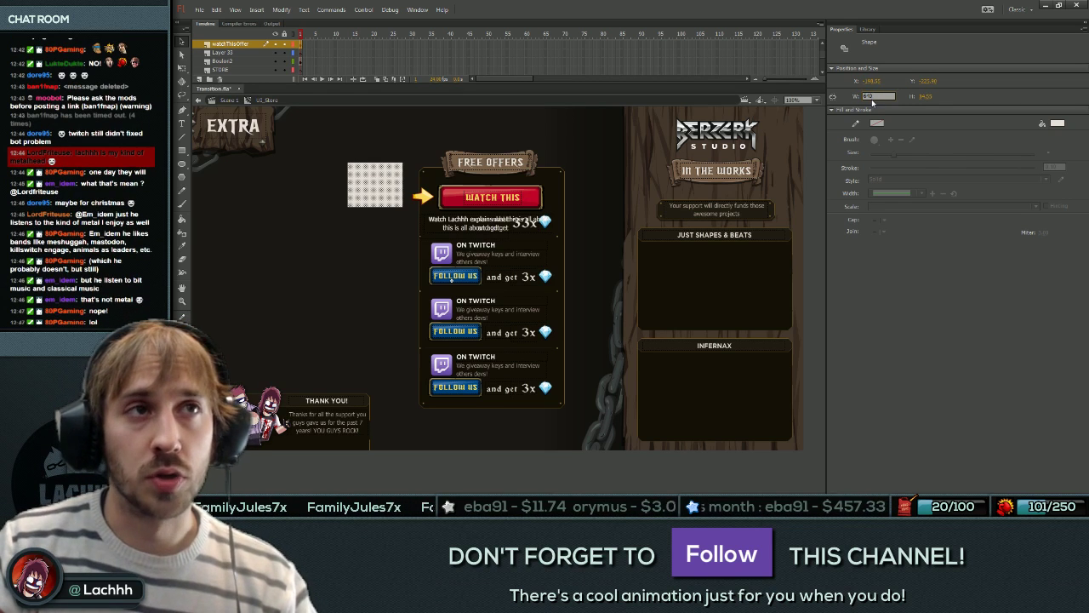
key("Tab")
type("360")
key("Return")
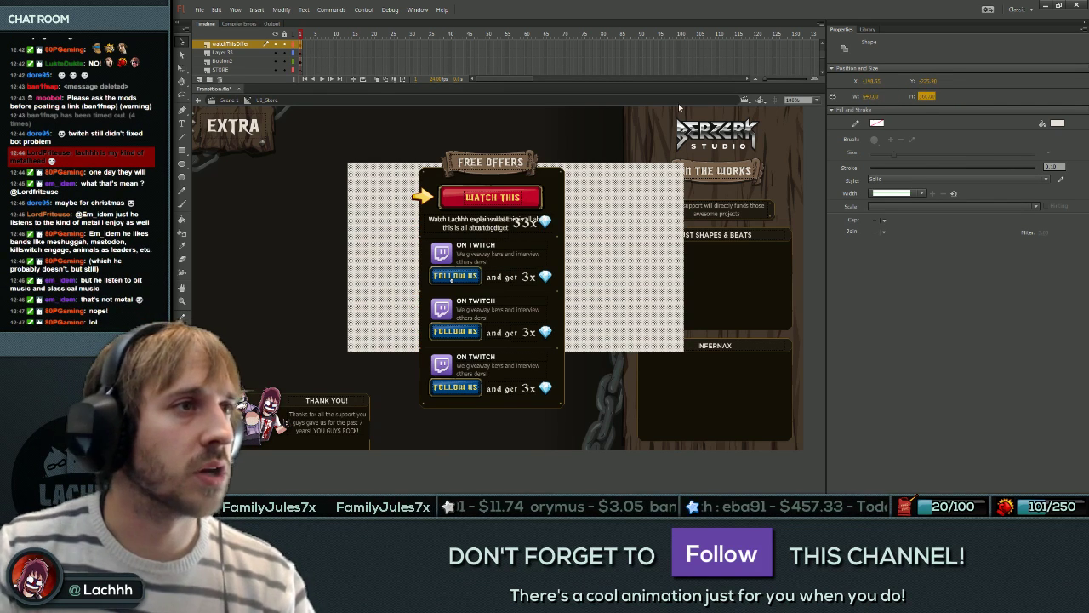
Group the off-white rectangle and reposition it over the middle of the page.
key("ctrl+g")
left_click_drag(516, 257, 323, 275)
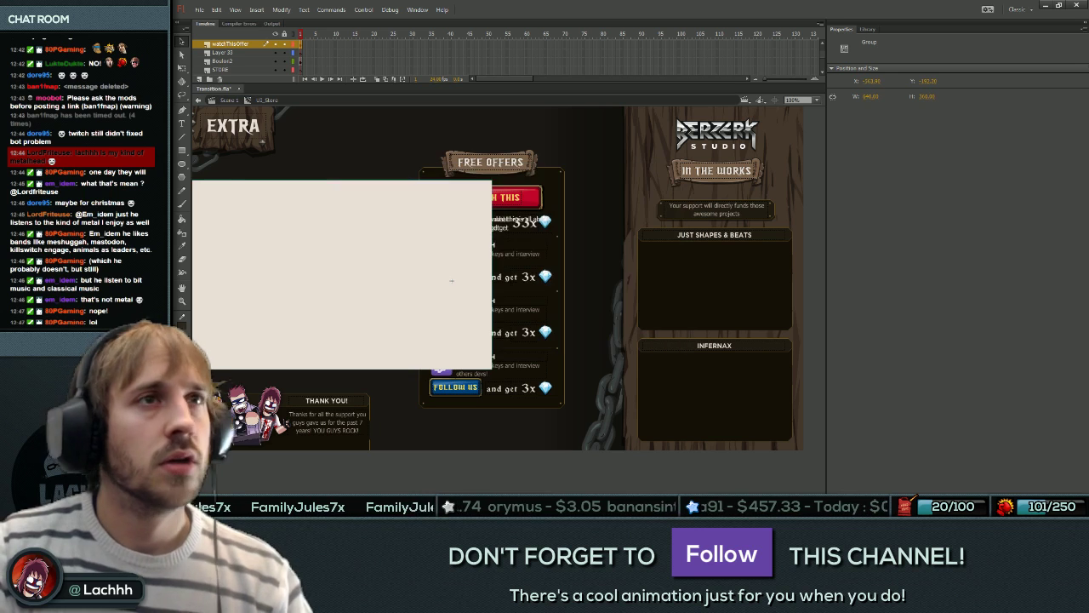
left_click_drag(528, 255, 576, 252)
key("ctrl+z")
left_click_drag(375, 275, 462, 264)
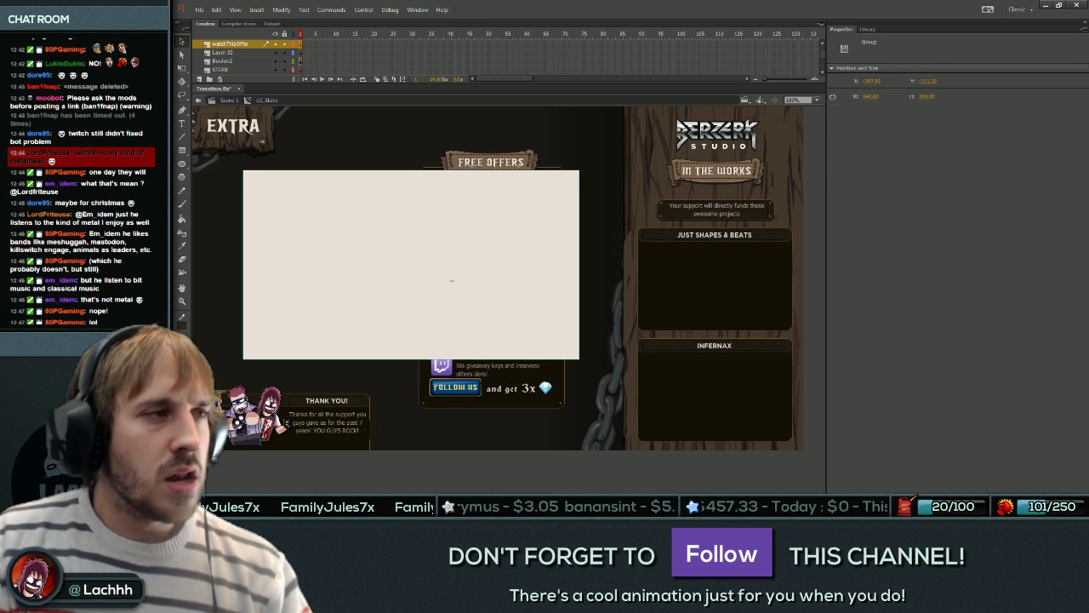
Scale the grouped rectangle to 40% and place one copy in each In the Works project panel.
key("ctrl+t")
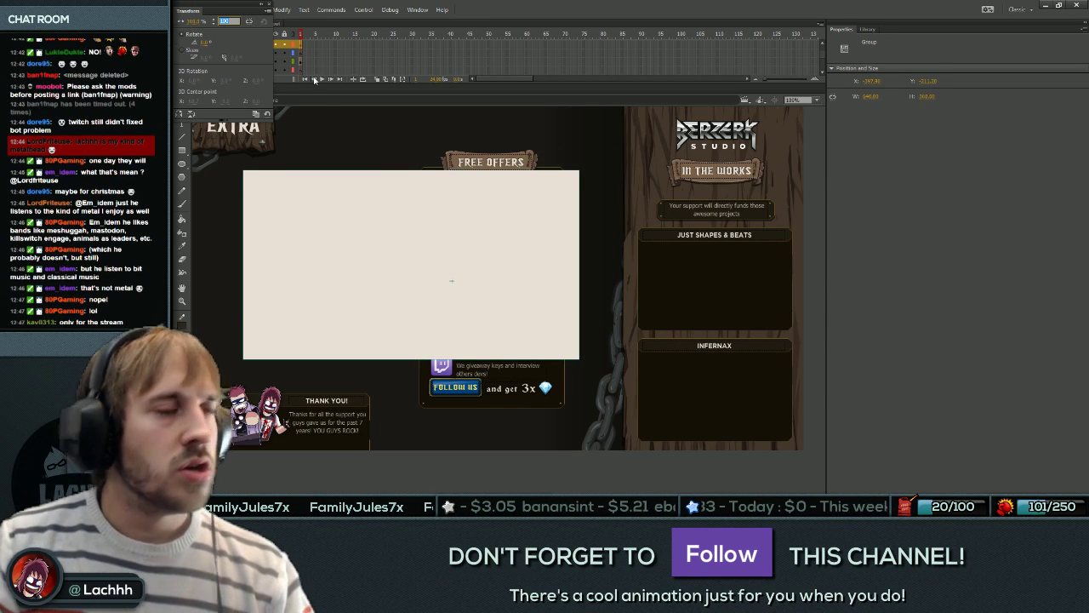
left_click(227, 21)
left_click(227, 21)
type("50")
key("Return")
left_click_drag(410, 265, 733, 400)
type("40")
key("Return")
key("Up")
key("Up")
key("Up")
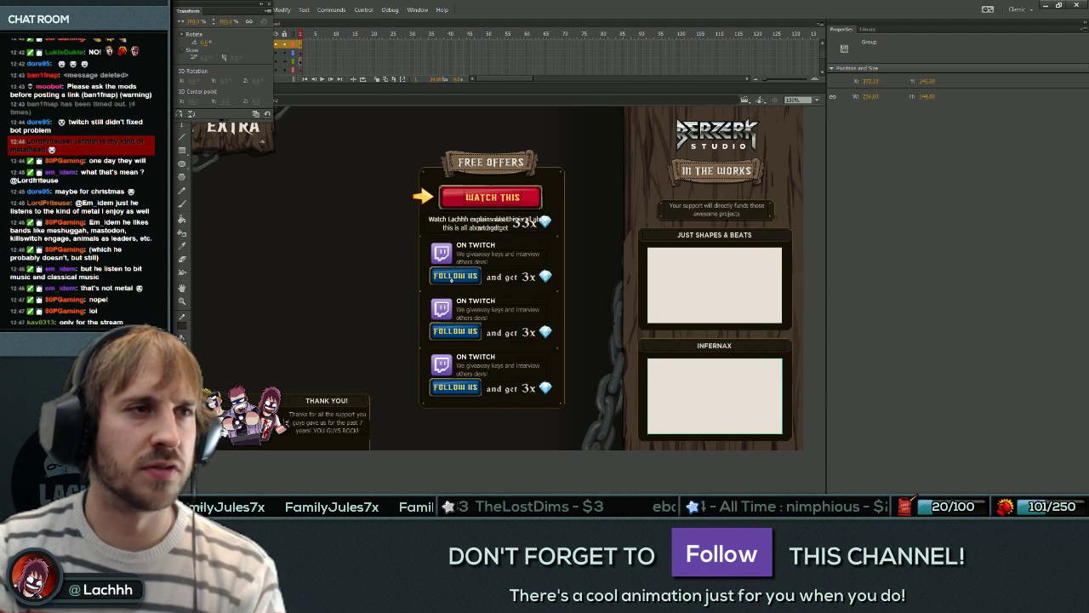
Nudge the two placeholder rectangles slightly upward to centre them in their panels, and close the transform settings.
left_click(717, 288)
left_click(714, 396)
key("Up")
left_click(715, 287)
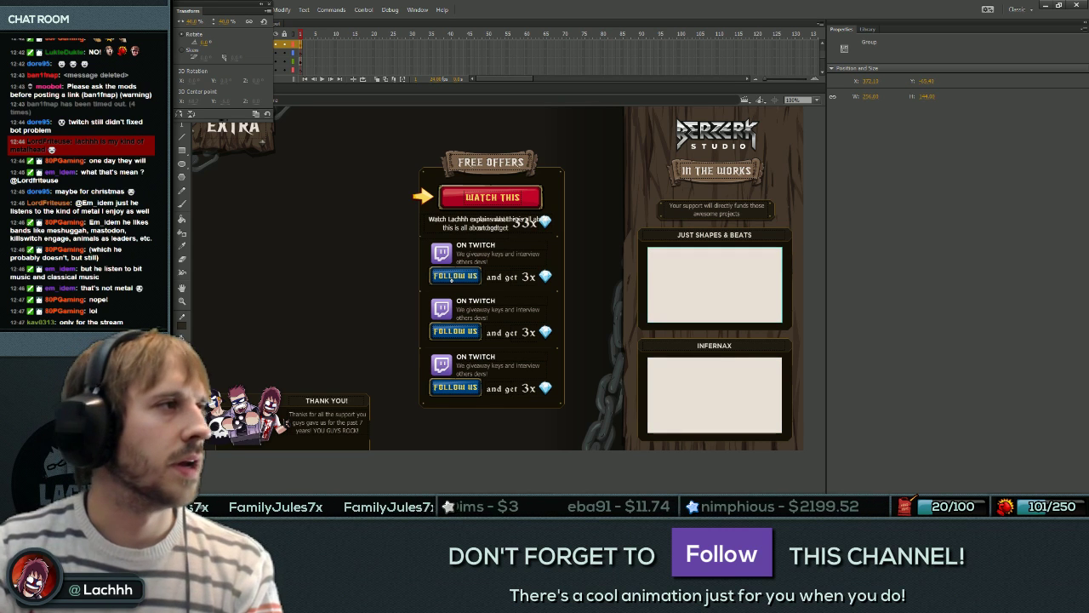
key("Escape")
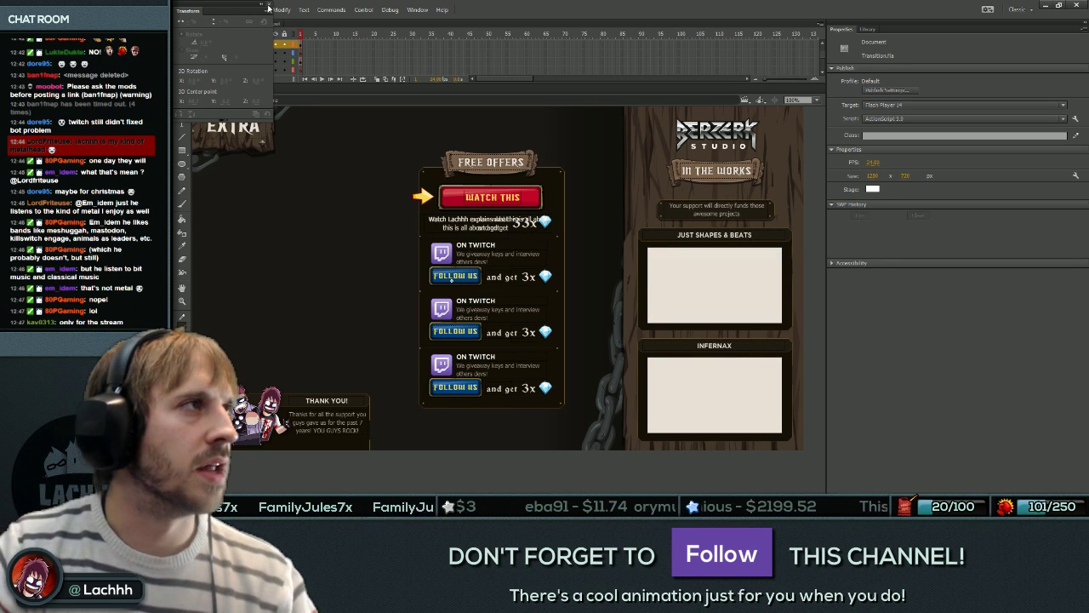
left_click(268, 6)
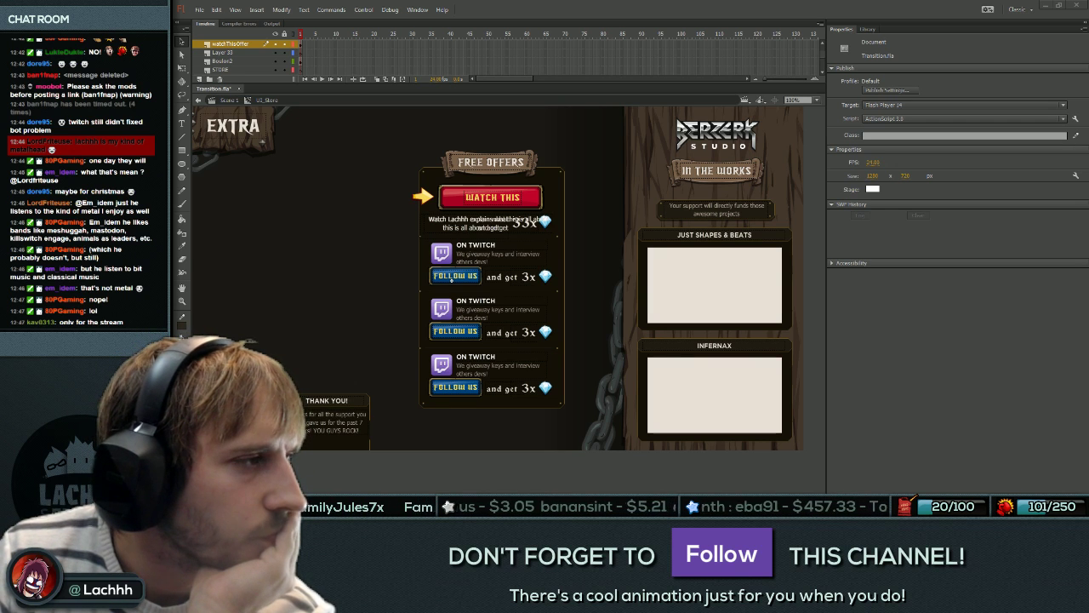
left_click(200, 9)
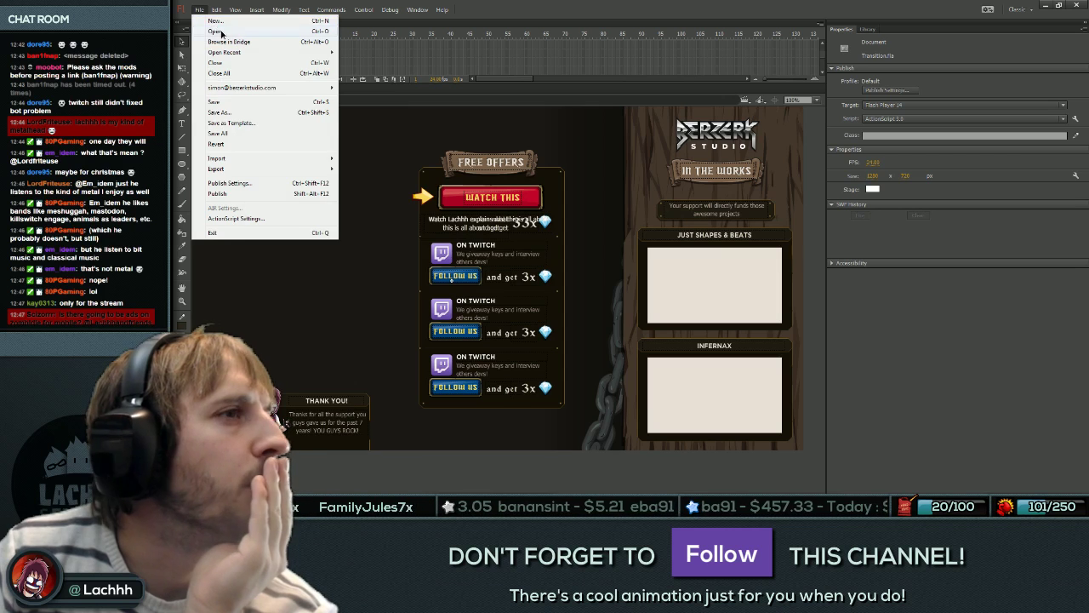
left_click(213, 31)
key("Escape")
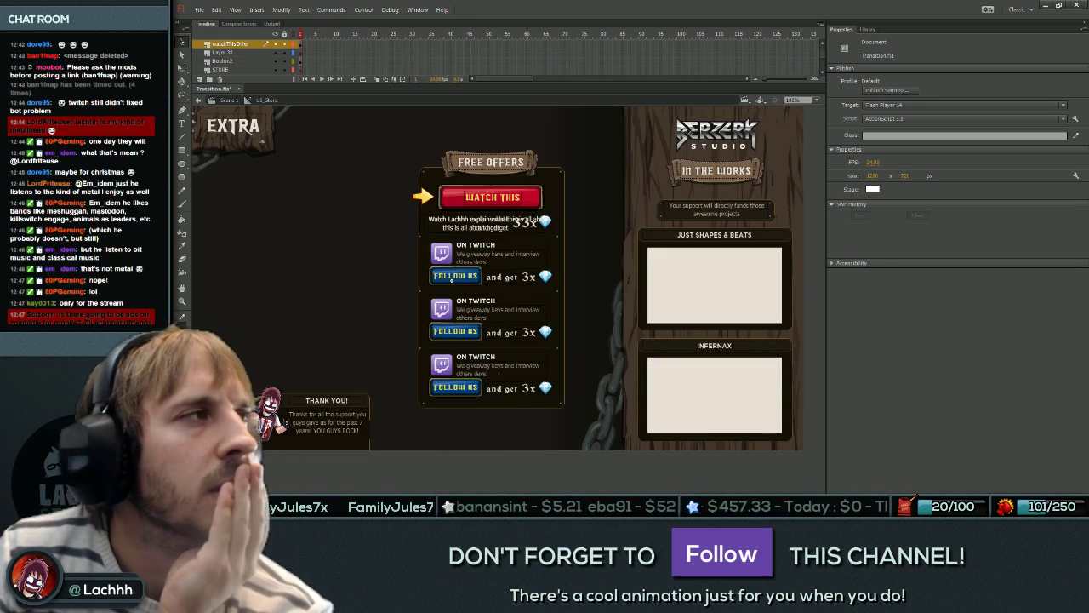
Open the ZI_Interfaces_Popup.fla file from the Zombidle starling folder.
left_click(715, 286)
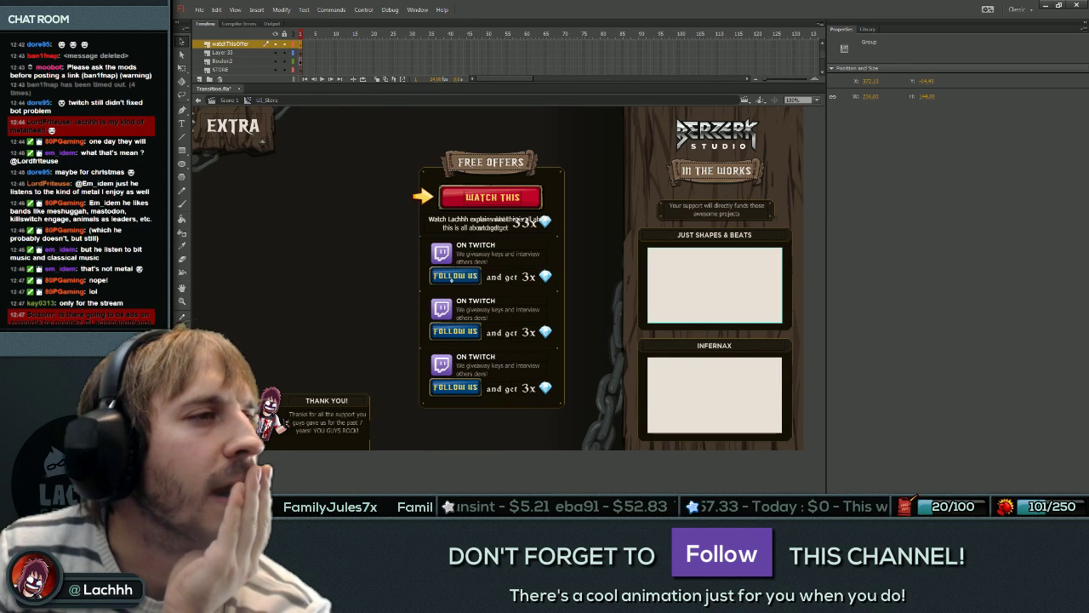
left_click(190, 10)
left_click(213, 31)
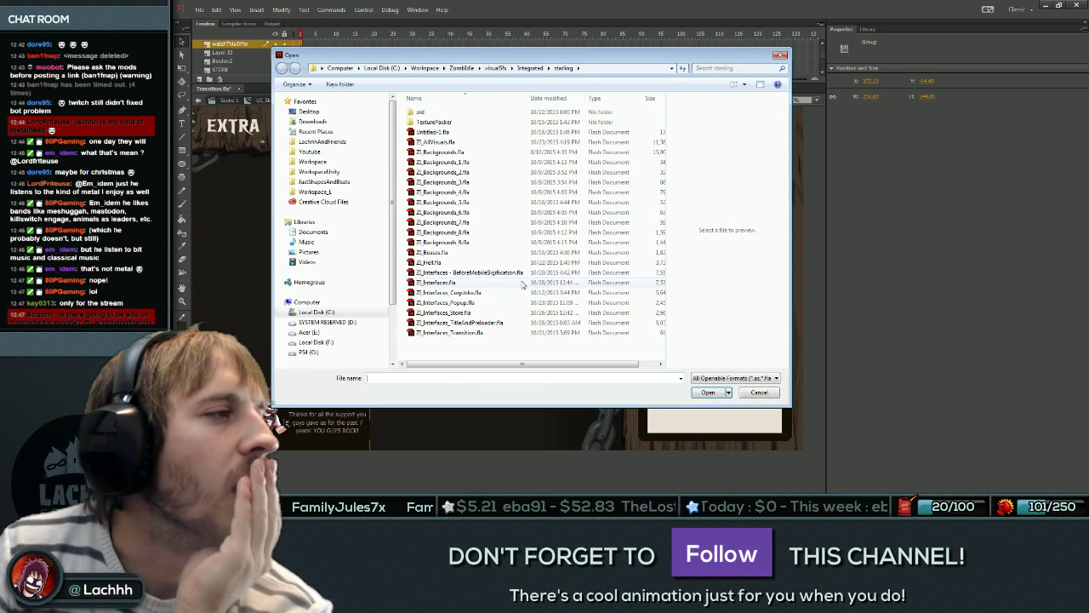
left_click(482, 312)
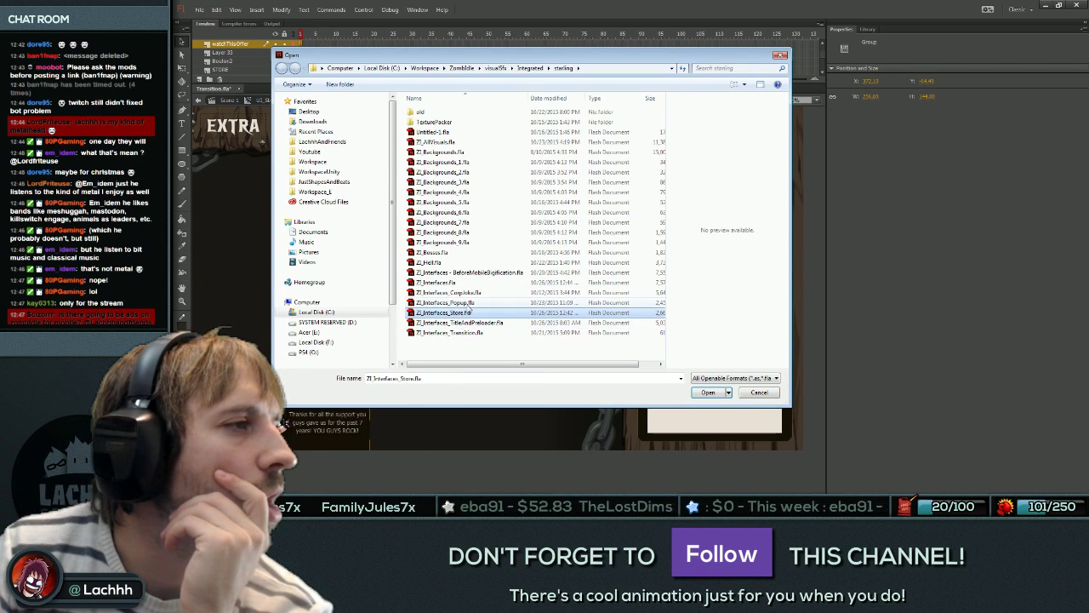
left_click(472, 303)
double_click(467, 305)
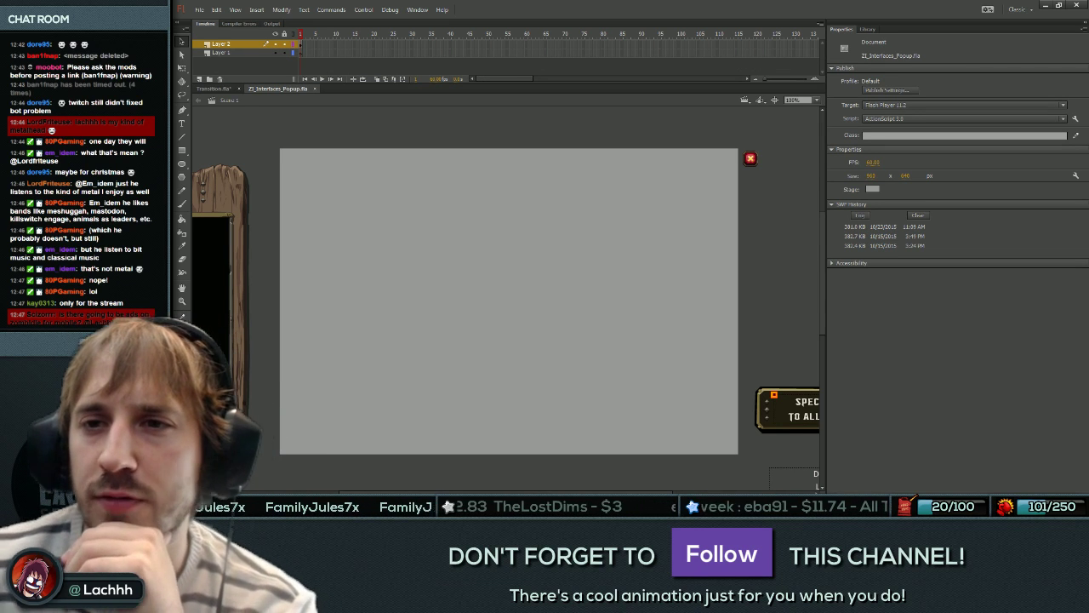
Examine the credits panel and its nested contents in the popup file for reusable frame artwork.
key("ctrl+l")
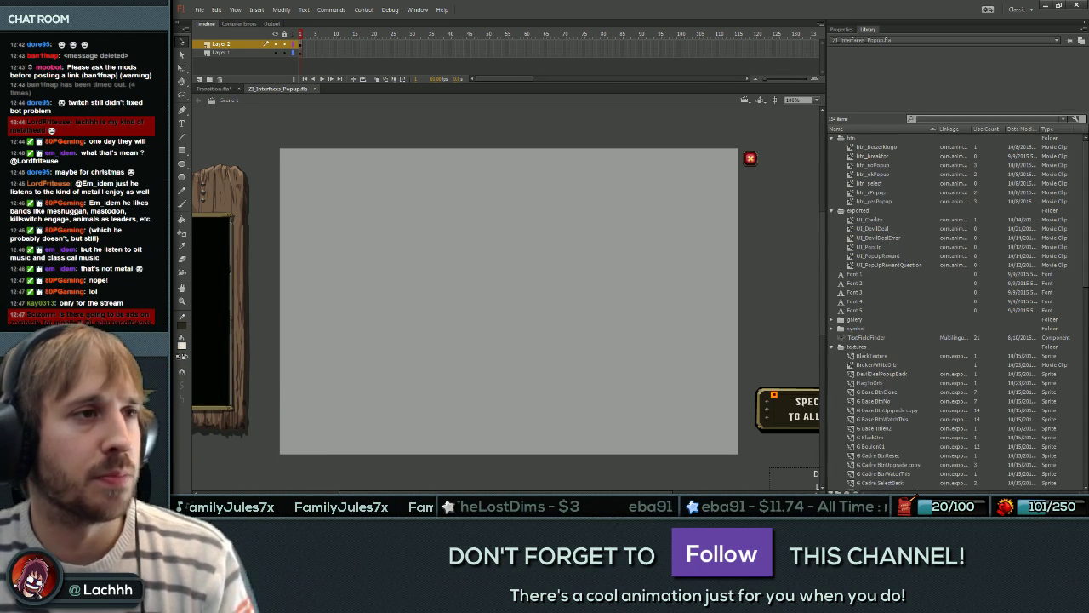
left_click_drag(477, 315, 562, 289)
key("ctrl+minus")
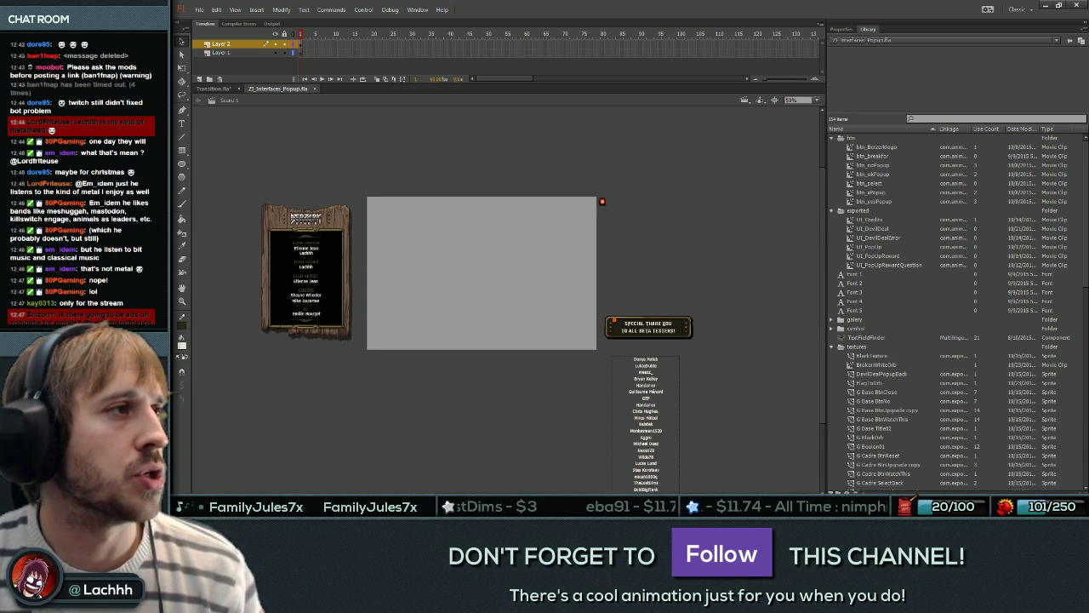
double_click(307, 272)
double_click(306, 273)
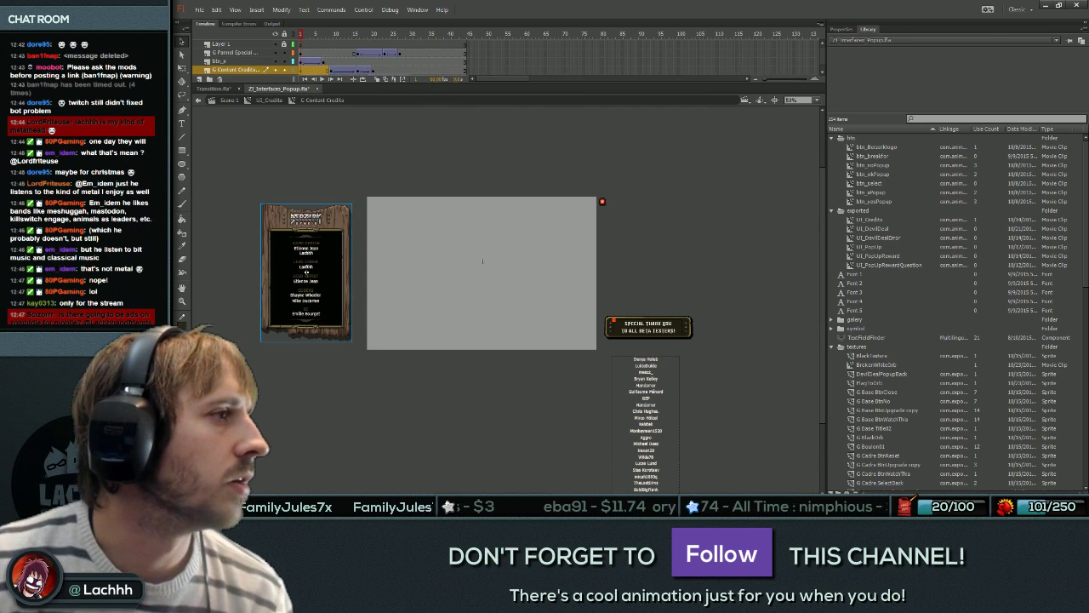
double_click(307, 272)
double_click(482, 262)
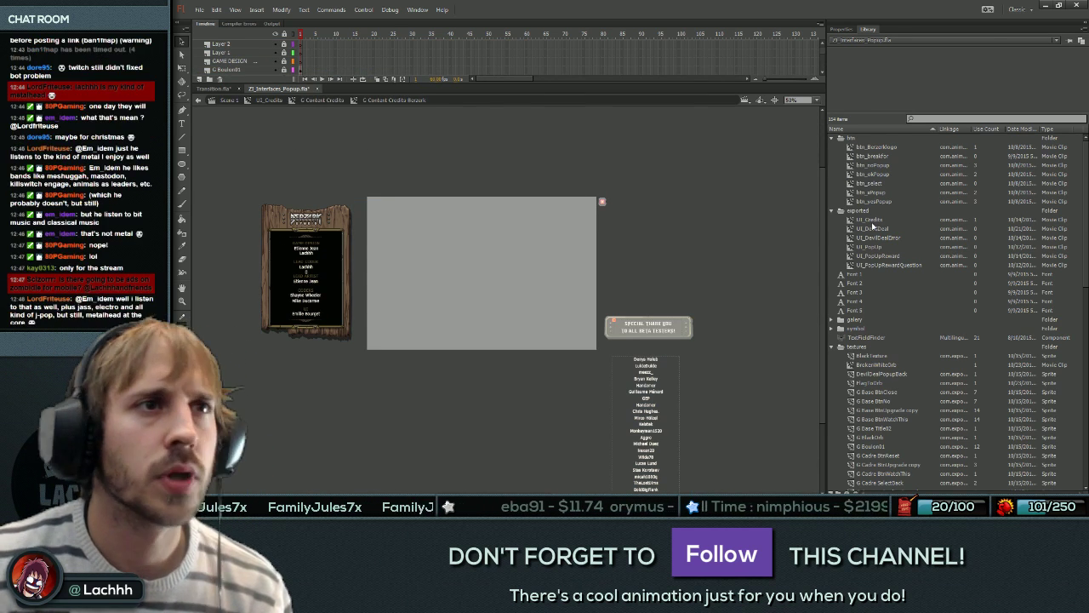
Open the UI_DevilDeal symbol from the library and go to the frame showing The Deal popup.
left_click(880, 229)
left_click(872, 220)
left_click(860, 230)
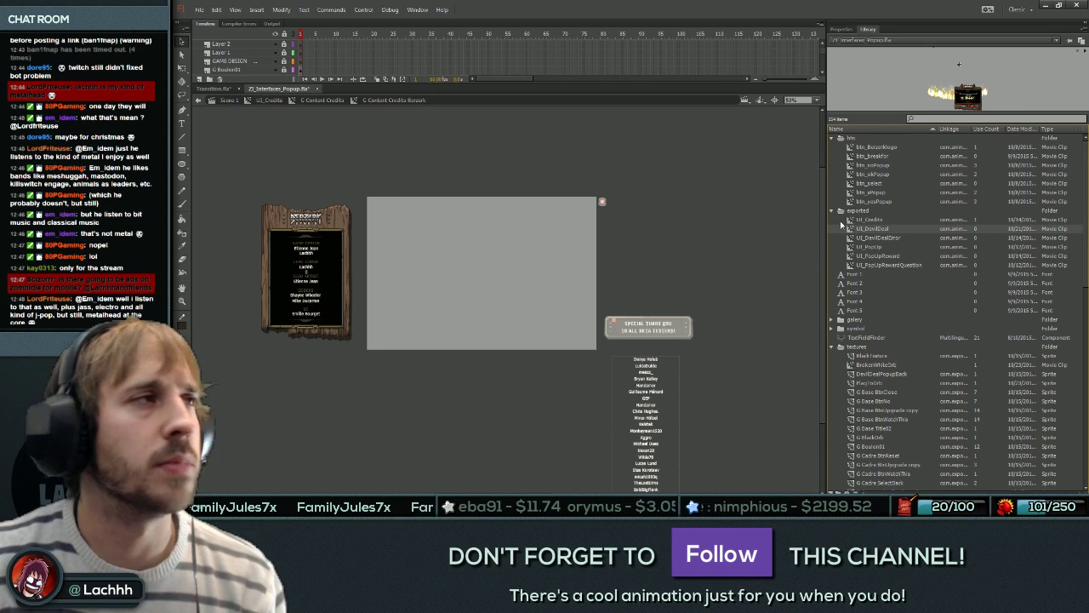
double_click(860, 228)
left_click_drag(501, 79, 575, 85)
left_click(579, 70)
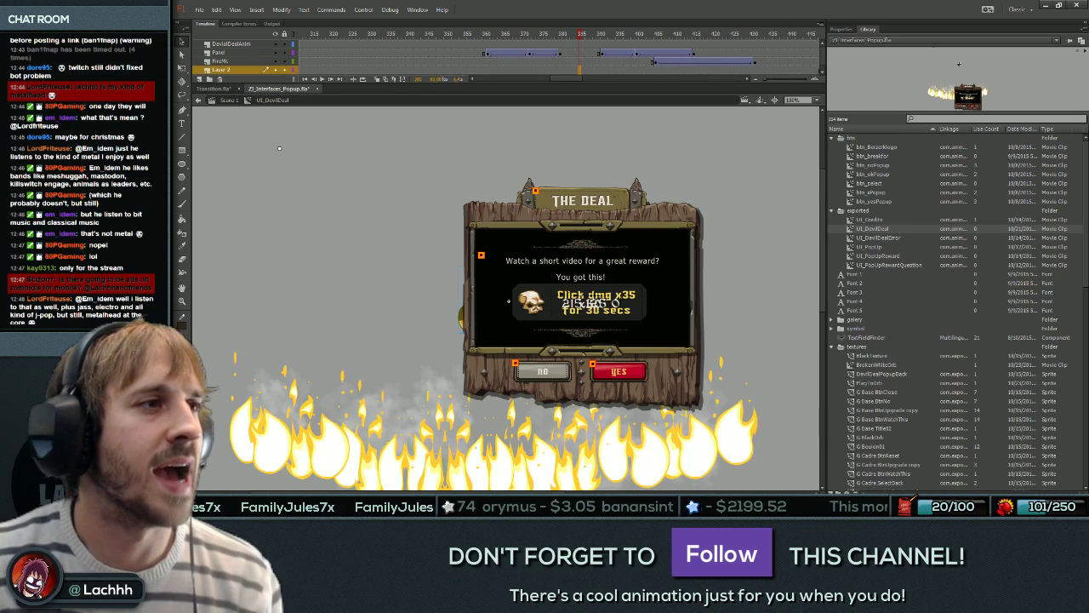
Enter The Deal popup's DevilDealPopupBack artwork and copy its black panel with the metal border.
double_click(508, 300)
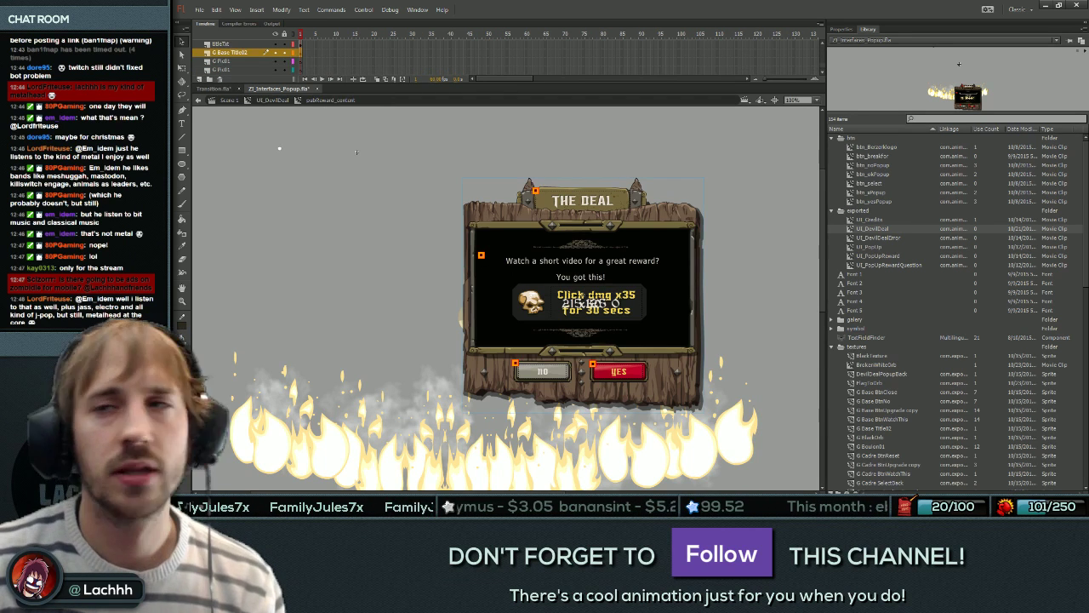
left_click(582, 261)
left_click_drag(637, 197, 515, 182)
key("ctrl+z")
double_click(529, 197)
left_click_drag(582, 290, 450, 216)
key("ctrl+z")
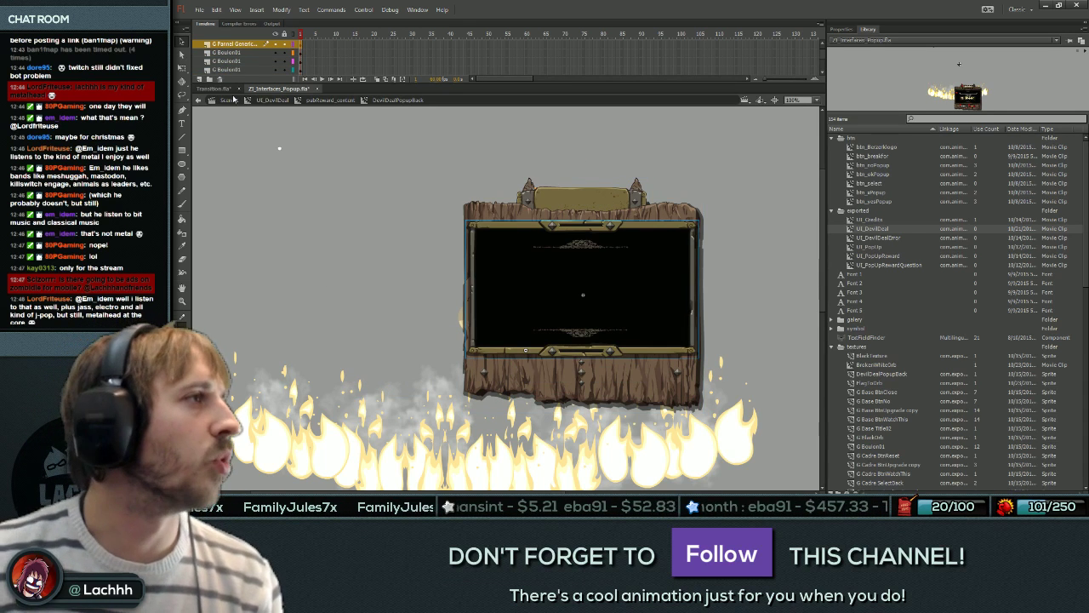
Paste the metal-bordered panel into the UI_Store page of Transition.fla and move it toward the upper left.
left_click(214, 89)
key("ctrl+v")
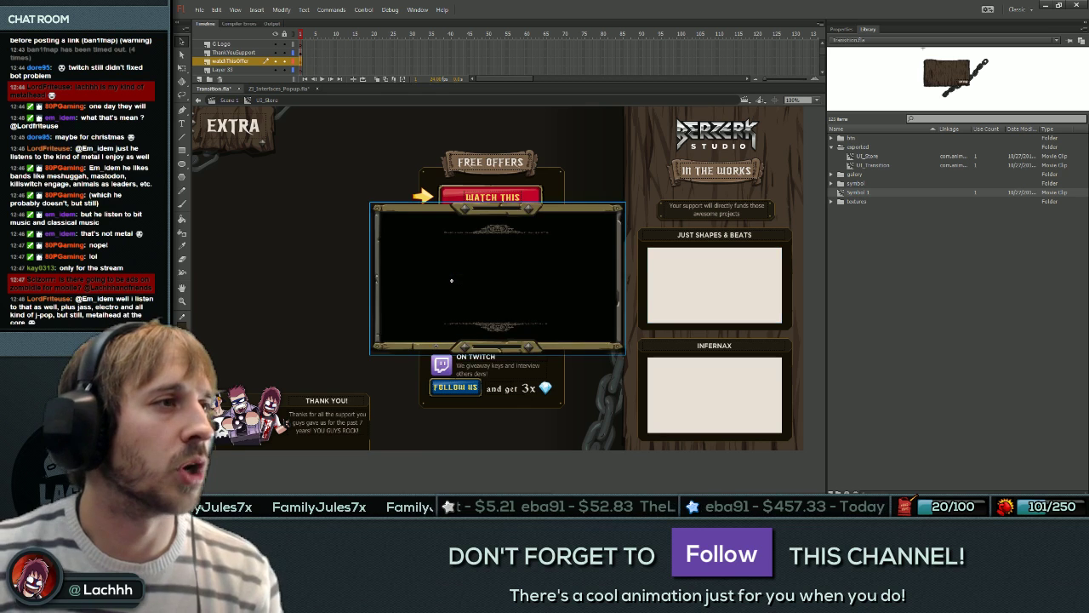
left_click_drag(564, 315, 451, 280)
Scale the metal-bordered panel down proportionally and place it over the Just Shapes & Beats placeholder.
key("ctrl+t")
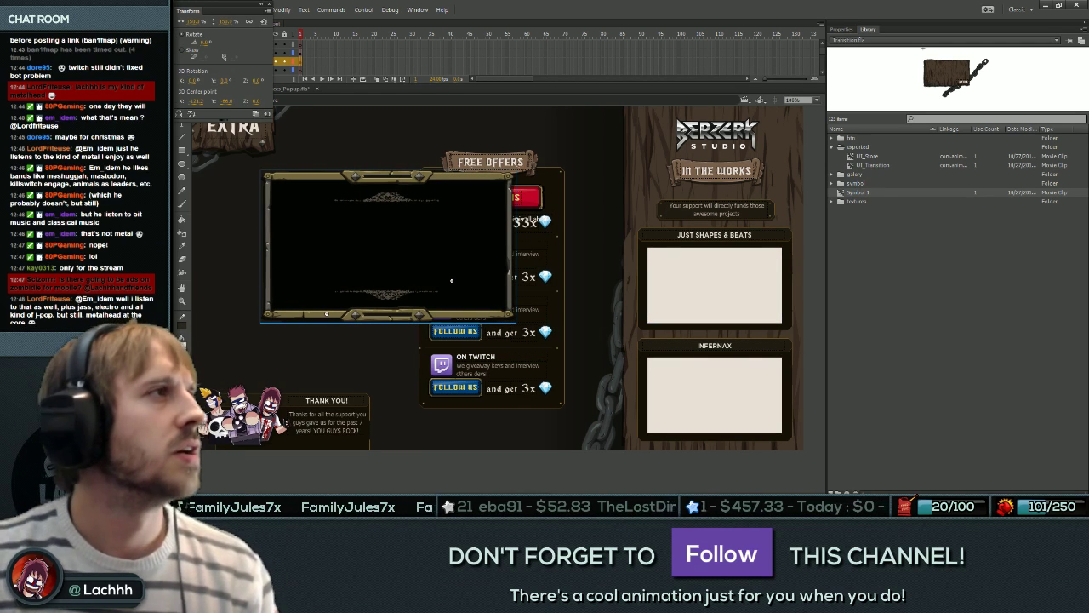
left_click(264, 21)
left_click_drag(368, 268, 720, 279)
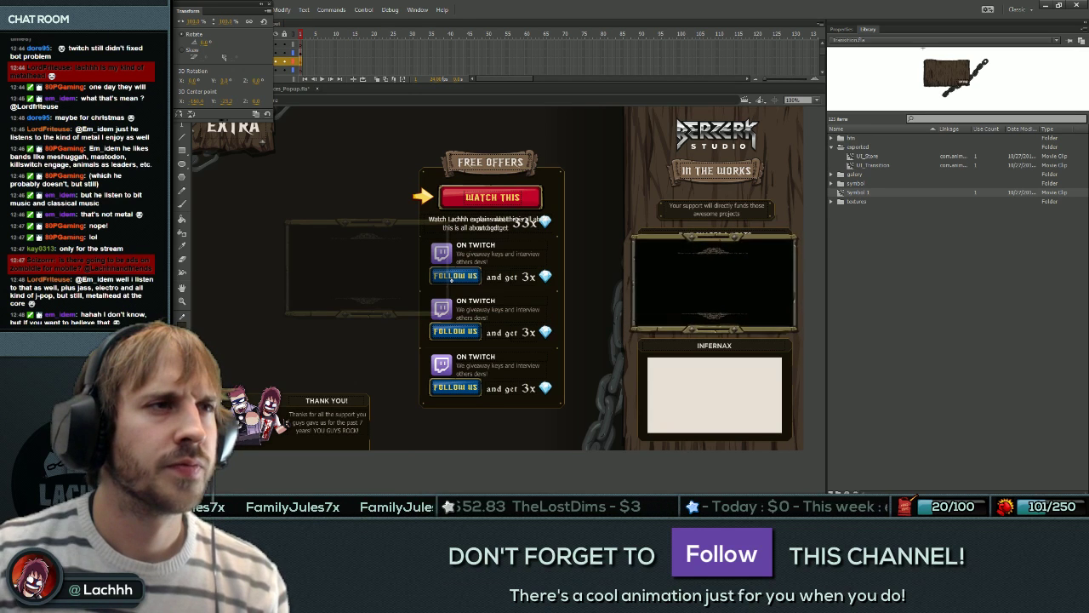
key("alt+Tab")
key("alt+Tab")
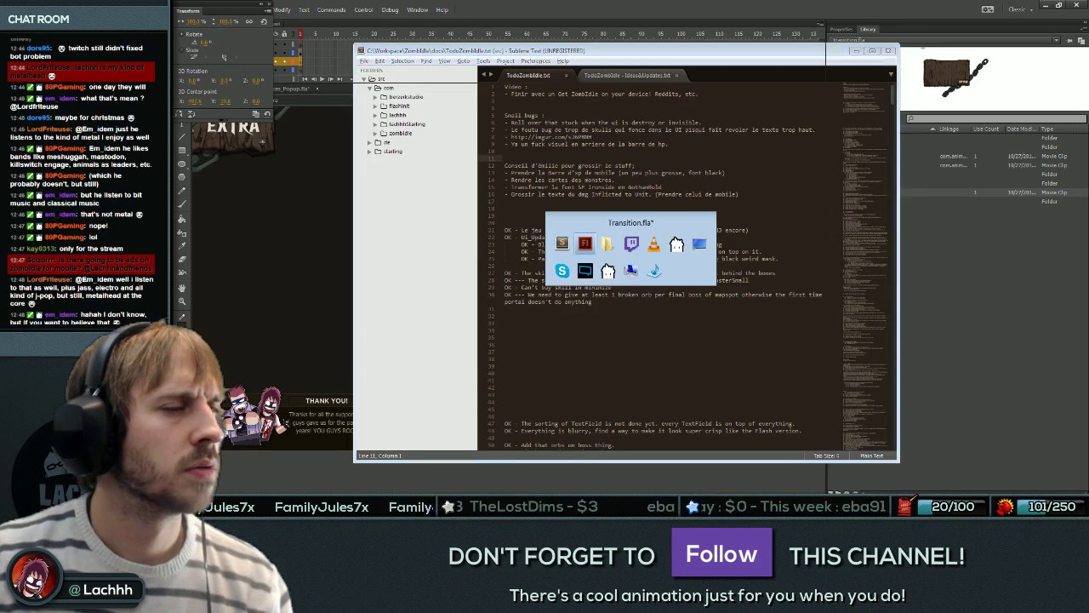
mouse_move(715, 292)
left_mouse_down()
mouse_move(715, 333)
mouse_move(722, 284)
left_mouse_up()
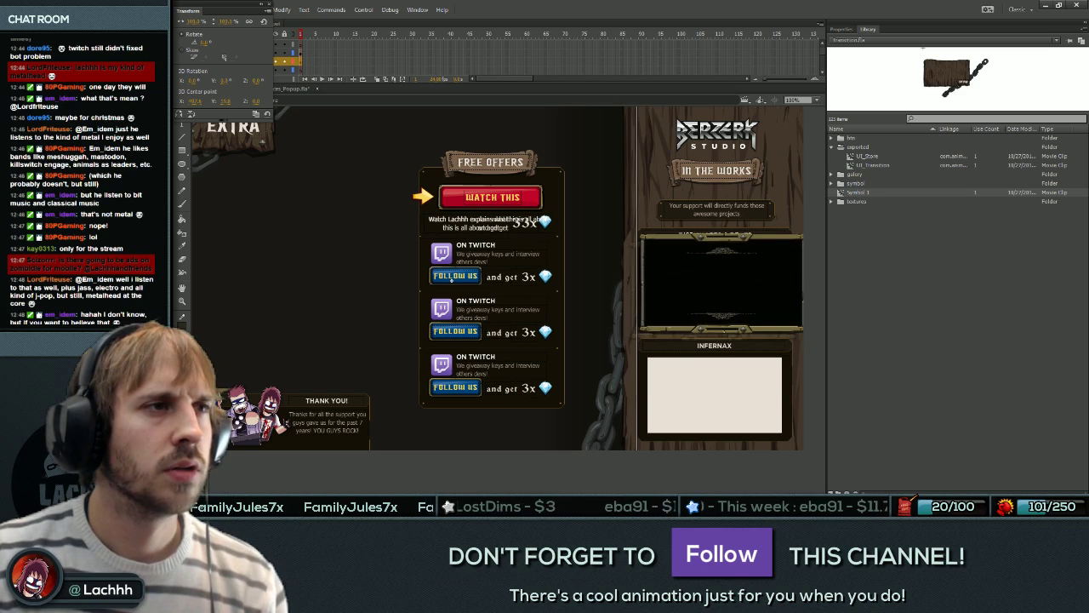
Cut the scaled frame and paste it inside the RightSide symbol, aligned with the Just Shapes & Beats panel.
key("ctrl+x")
left_click(716, 285)
double_click(716, 237)
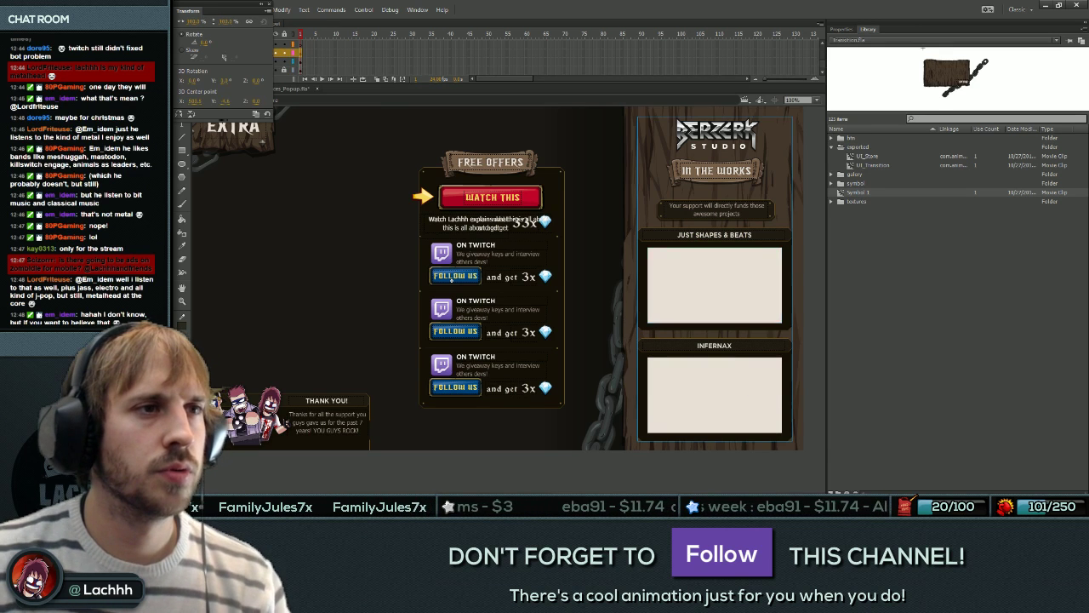
key("ctrl+shift+v")
left_click_drag(796, 130, 675, 336)
key("Escape")
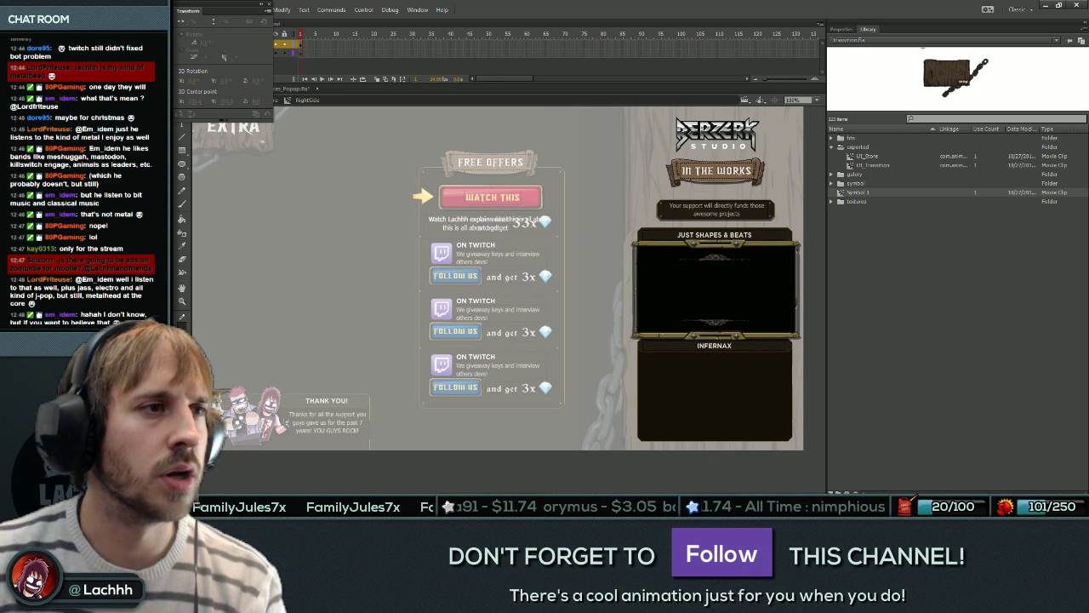
double_click(287, 423)
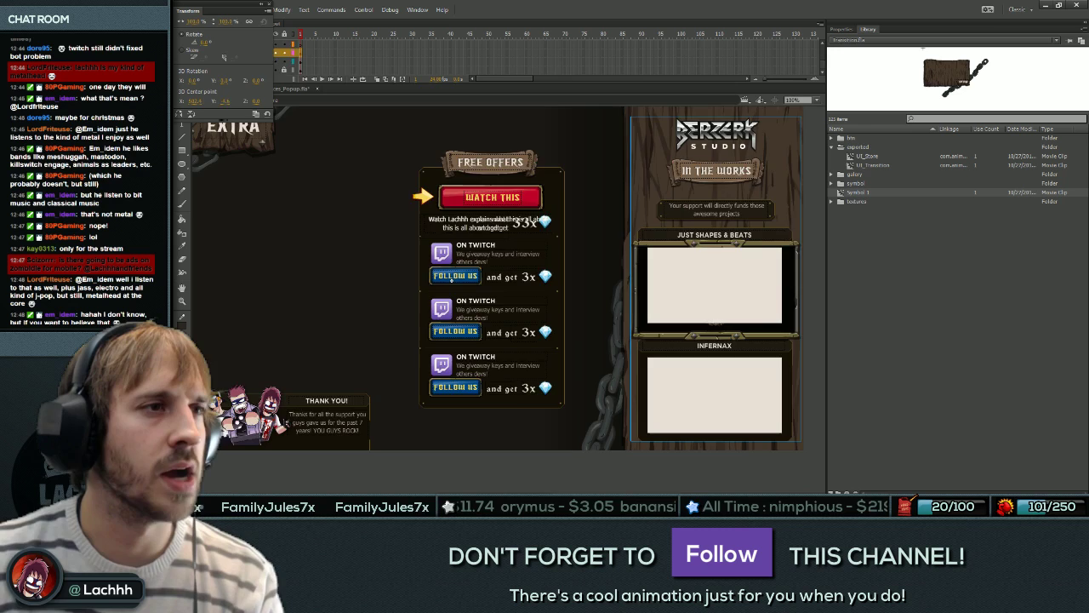
Transfer the frame from RightSide into the shared dark panel background symbol and align it below the title strip.
double_click(715, 286)
key("Delete")
left_click(675, 335)
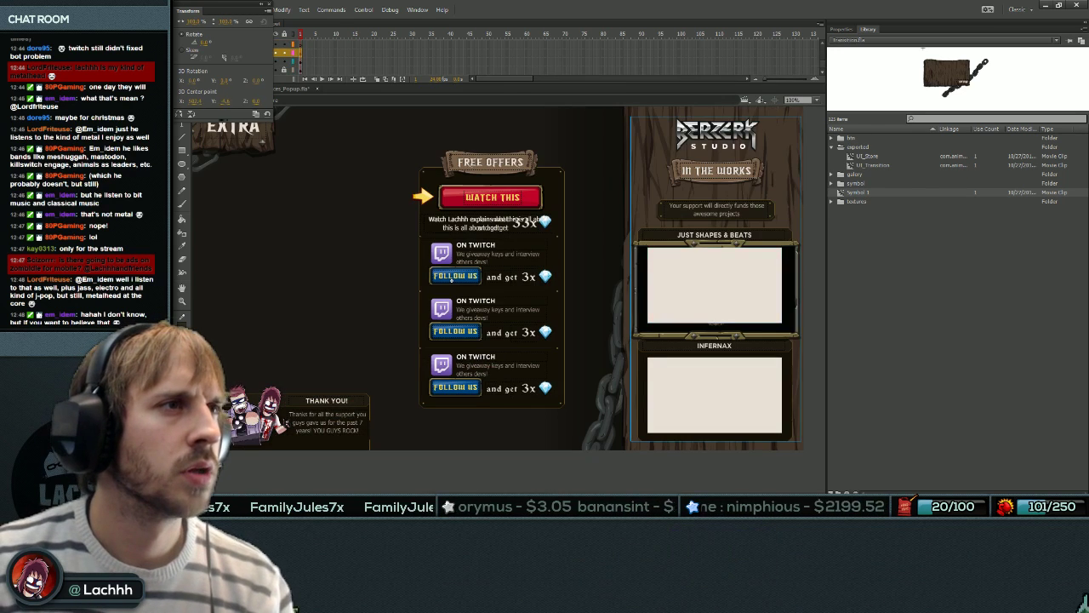
double_click(675, 336)
left_click(675, 335)
key("ctrl+x")
double_click(713, 281)
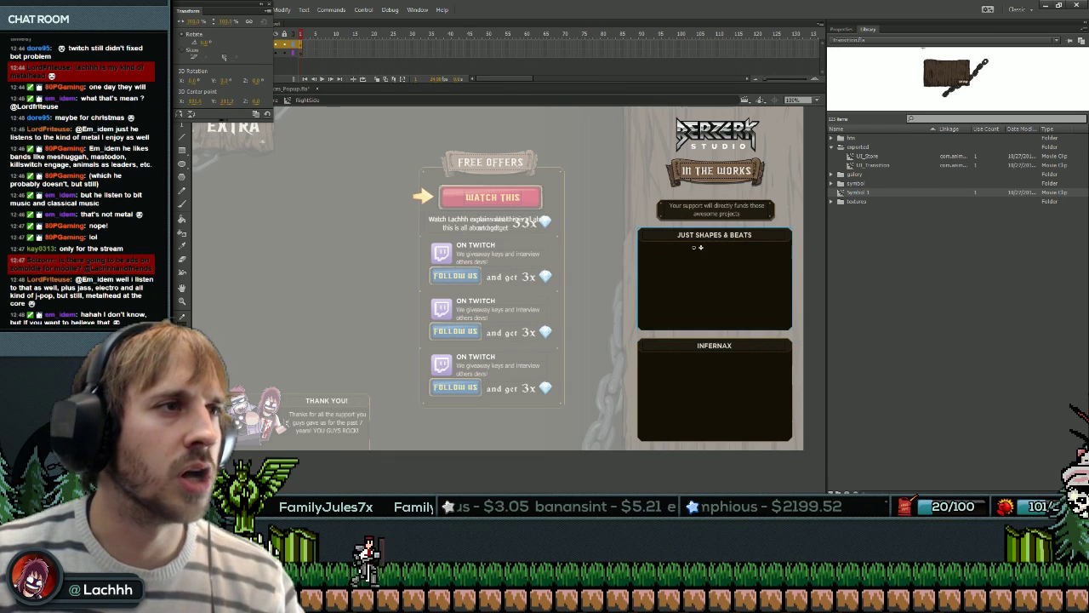
key("ctrl+v")
left_click_drag(498, 278, 717, 292)
key("Up")
key("Up")
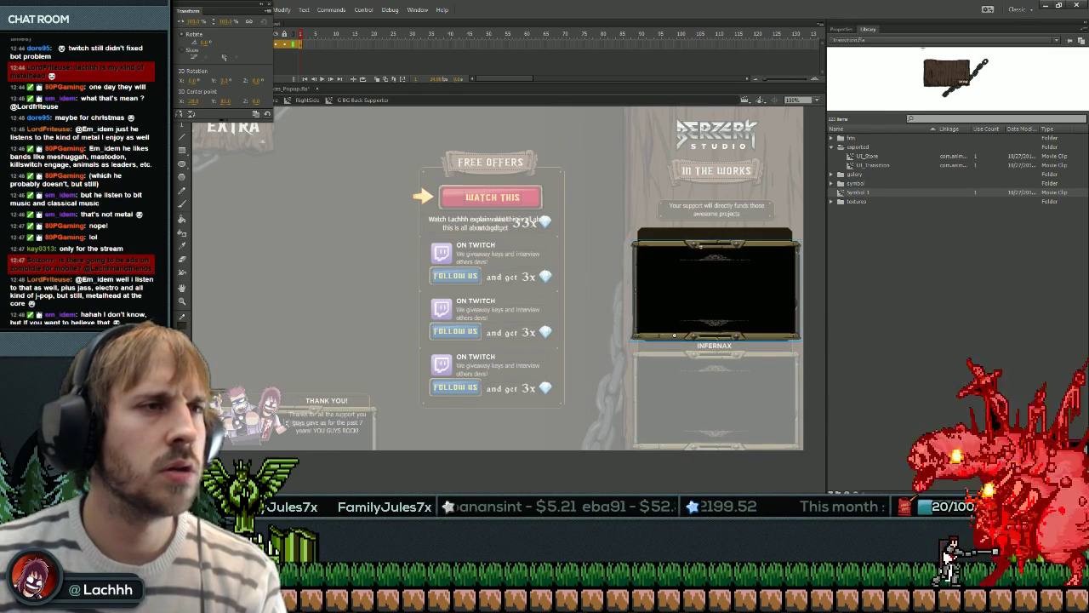
Enter the frame's nested symbol through the Infernax panel and delete the decorative ornaments on its black interior.
double_click(596, 293)
left_click(714, 346)
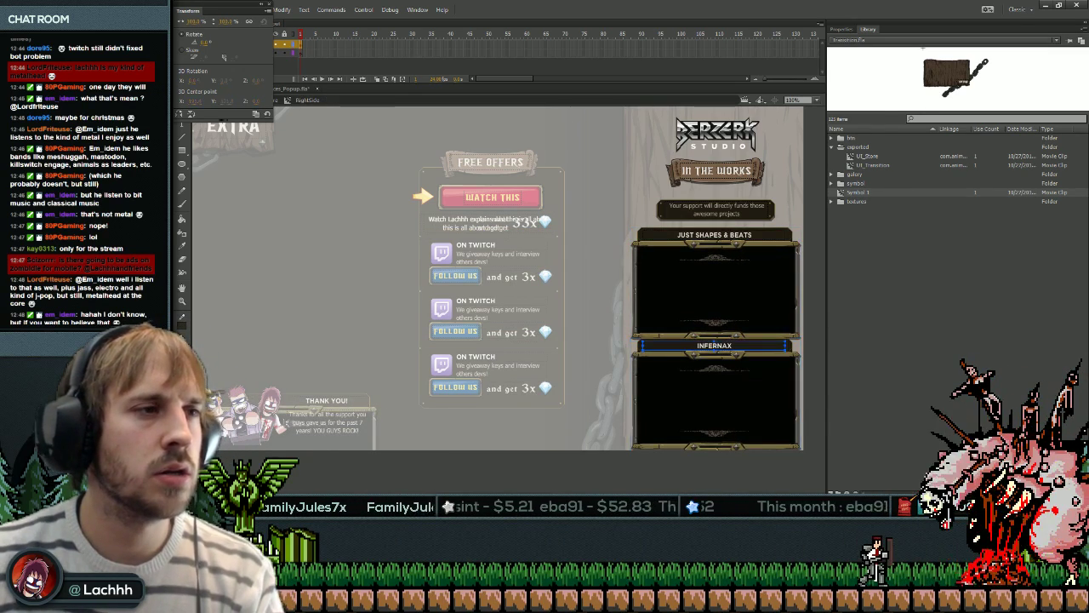
double_click(715, 393)
double_click(674, 443)
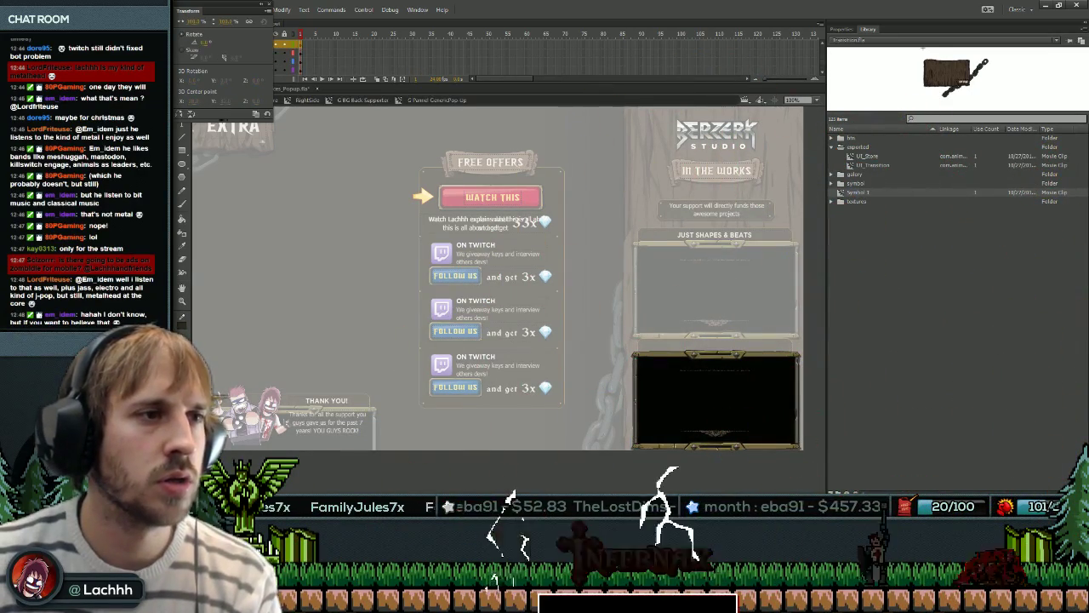
left_click(715, 432)
key("Delete")
left_click(715, 369)
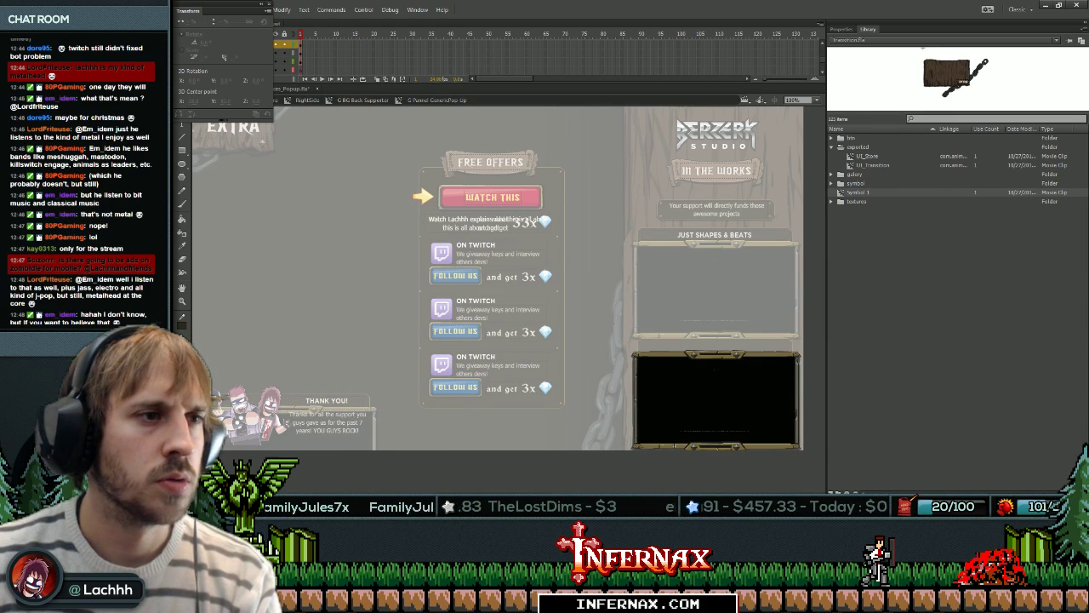
left_click(716, 400)
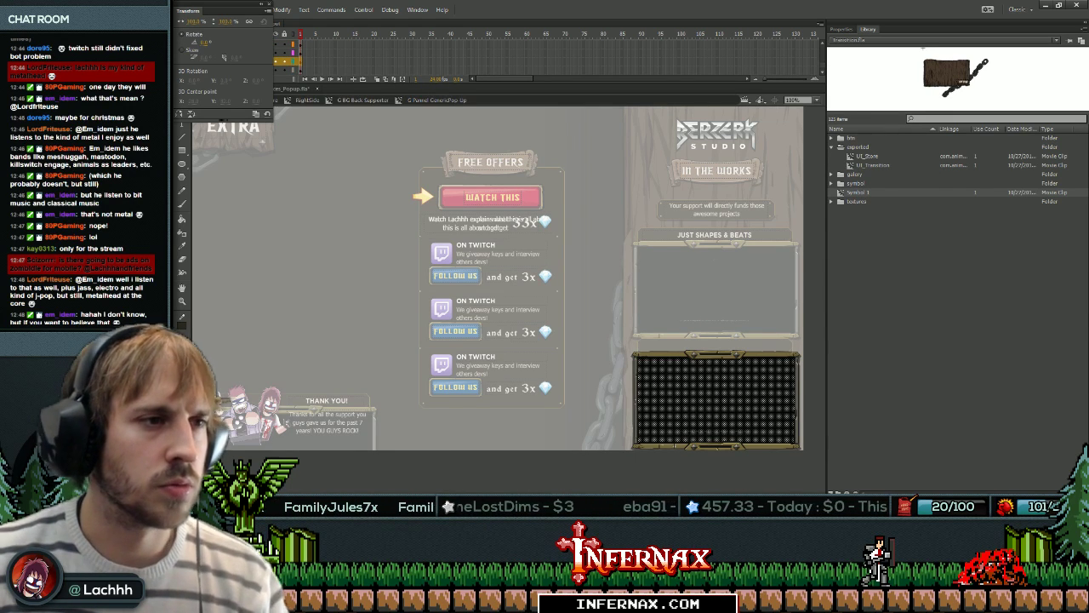
left_click(716, 431)
key("Delete")
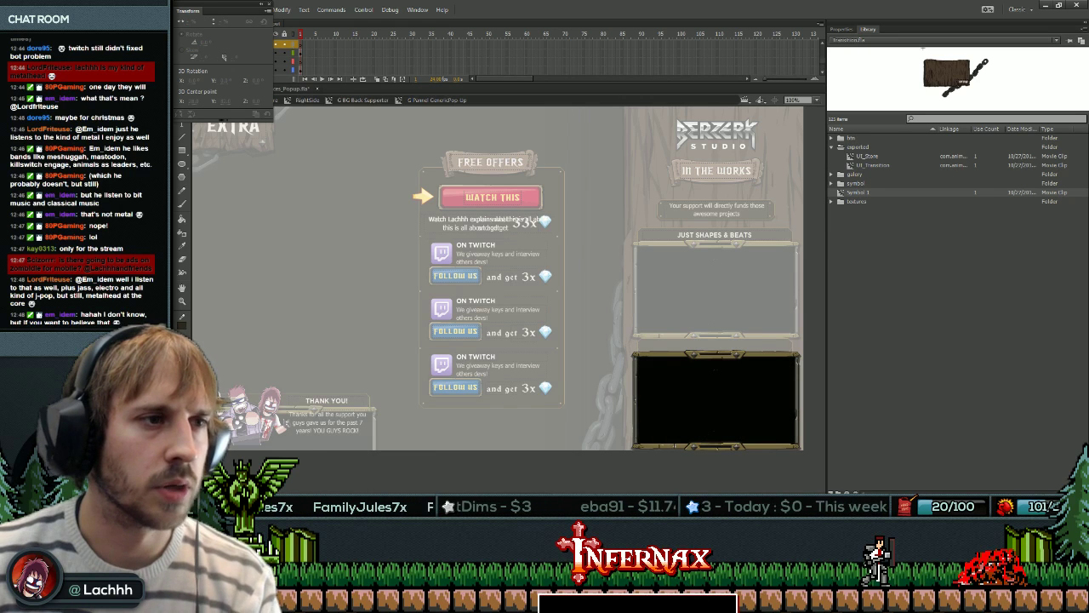
In RightSide, delete the support caption with its backing and move the Just Shapes & Beats panel and title up.
double_click(675, 463)
double_click(675, 462)
left_click(700, 247)
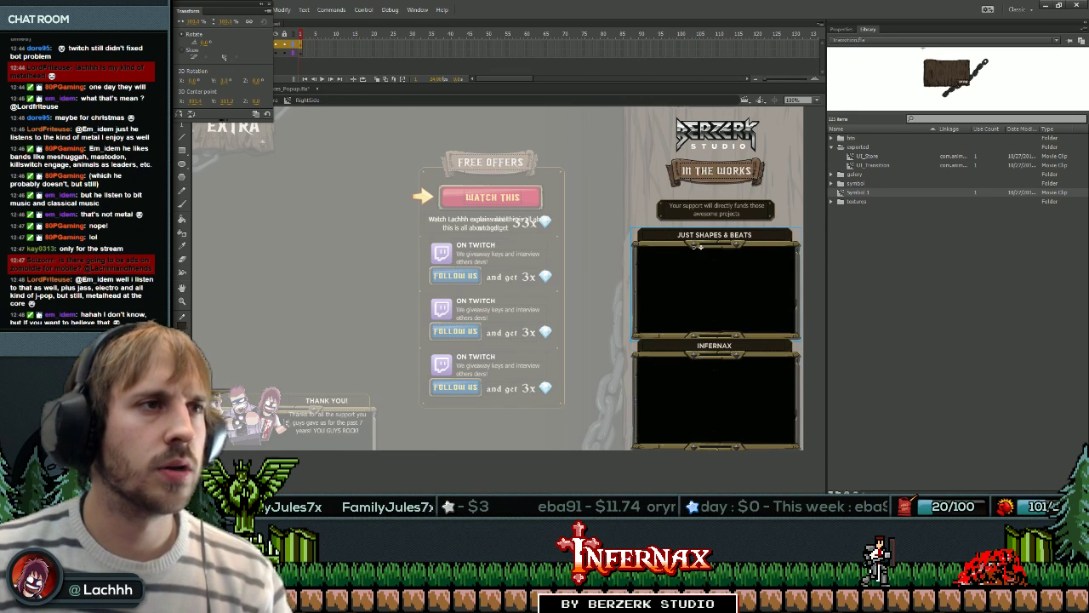
left_click(715, 209)
key("Delete")
left_click(715, 209)
key("Delete")
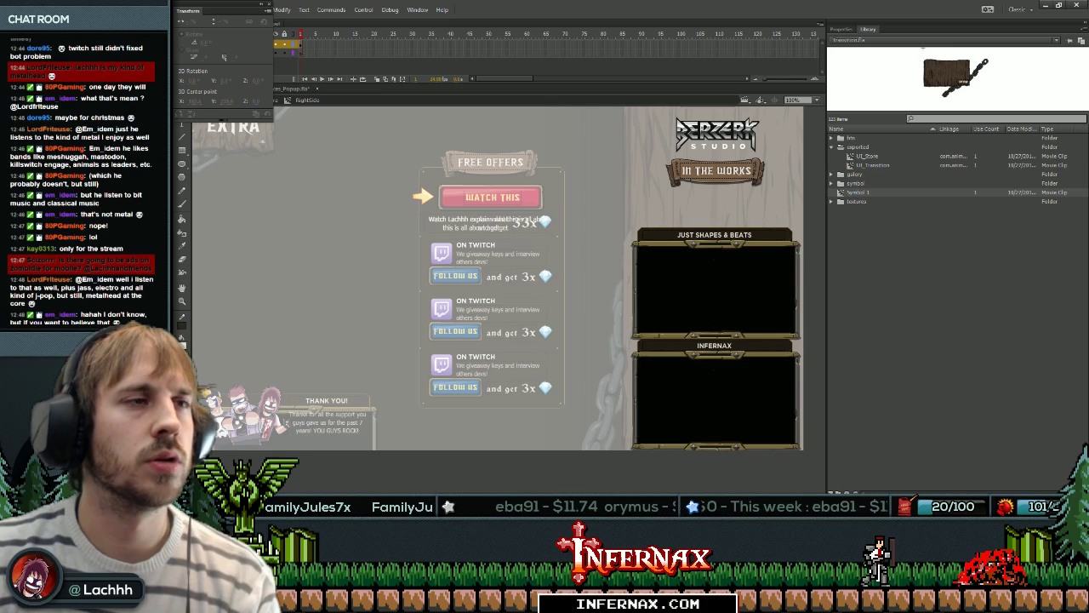
left_click_drag(698, 241, 699, 220)
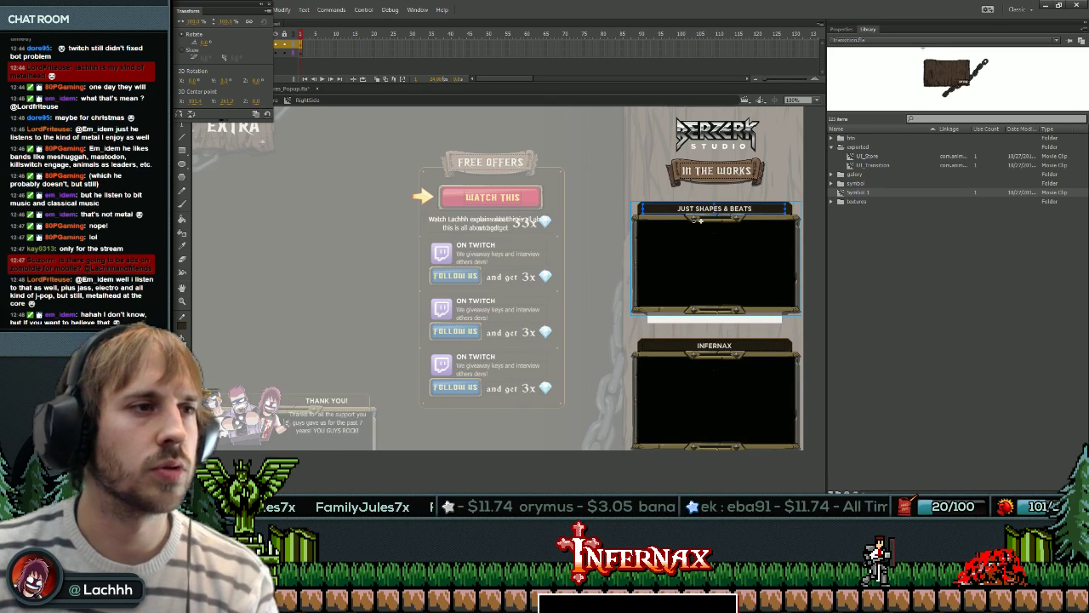
Enlarge the upper white placeholder to fill the Just Shapes & Beats frame, nudge it into place, and cut it from UI_Store.
double_click(455, 278)
left_click_drag(749, 297, 797, 310)
left_click(714, 264)
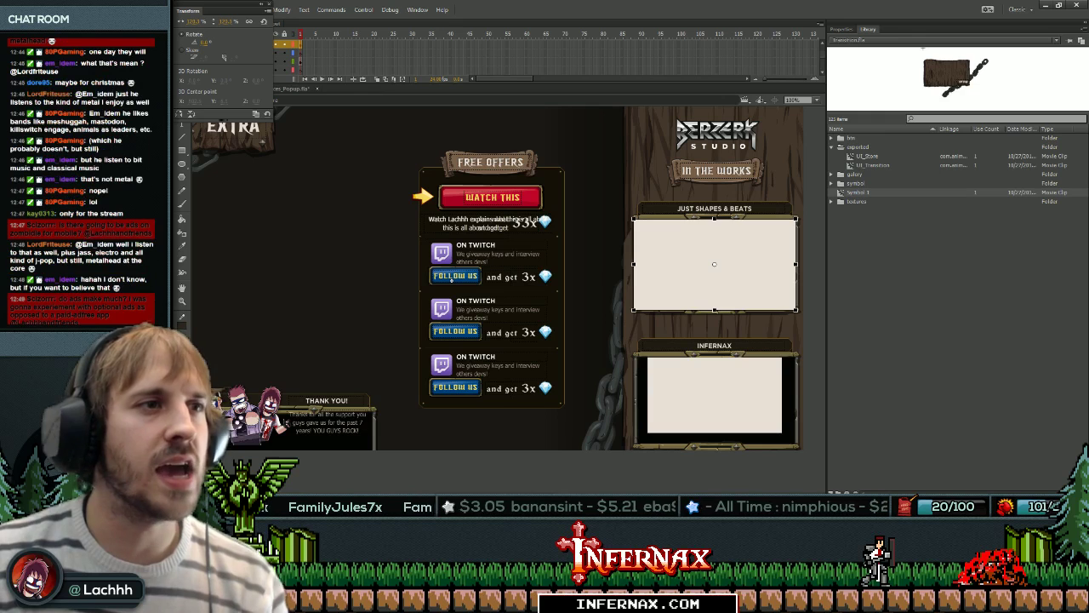
key("Right")
key("Right")
key("Up")
key("ctrl+x")
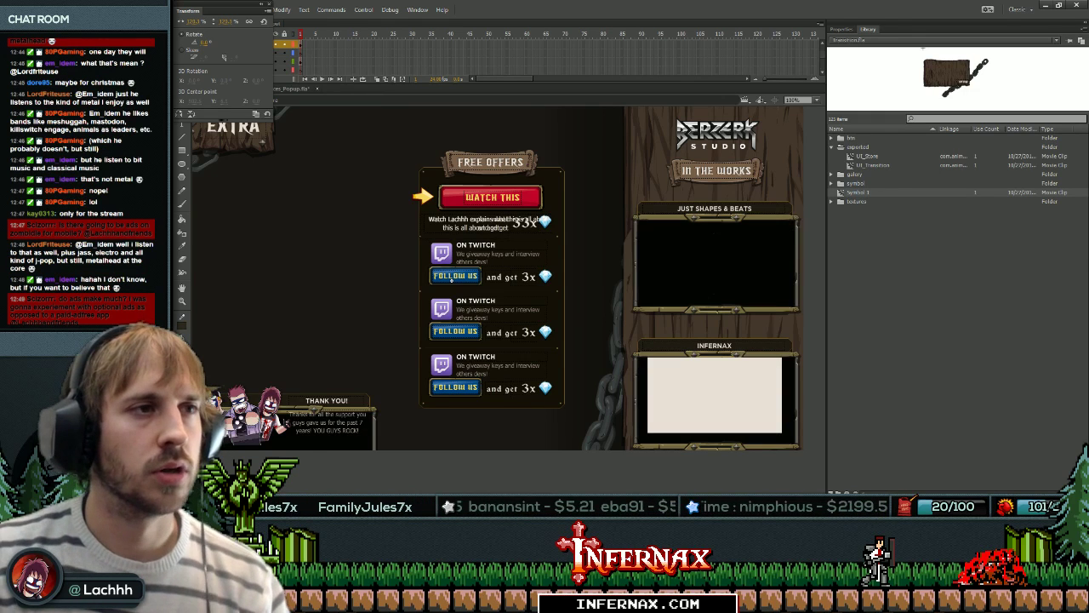
Move the whole RightSide group up slightly and delete the white placeholder over the Infernax panel.
left_click(745, 277)
key("v")
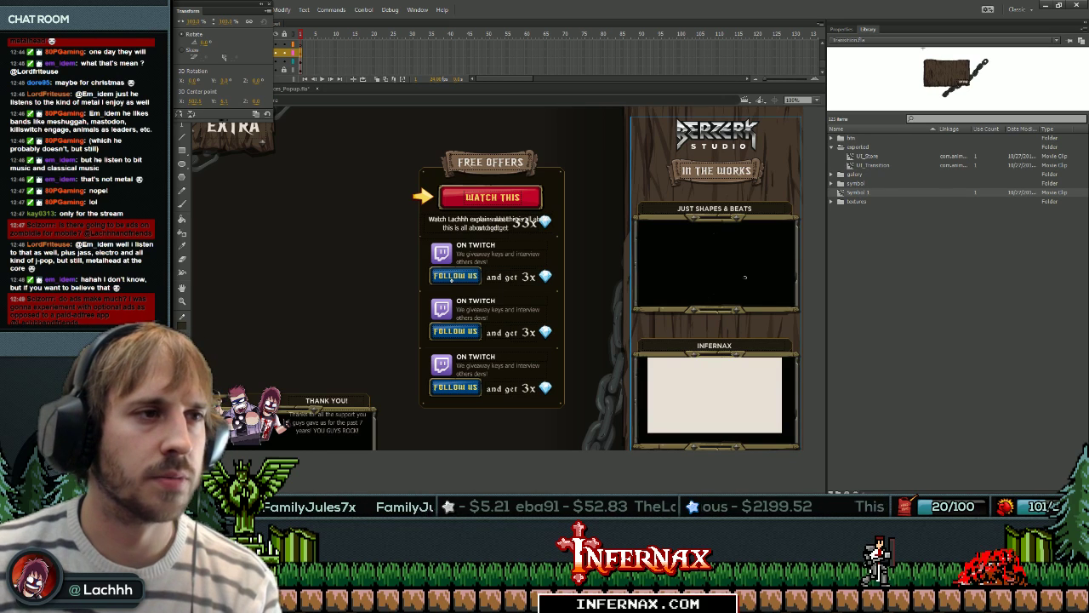
left_click_drag(744, 277, 745, 273)
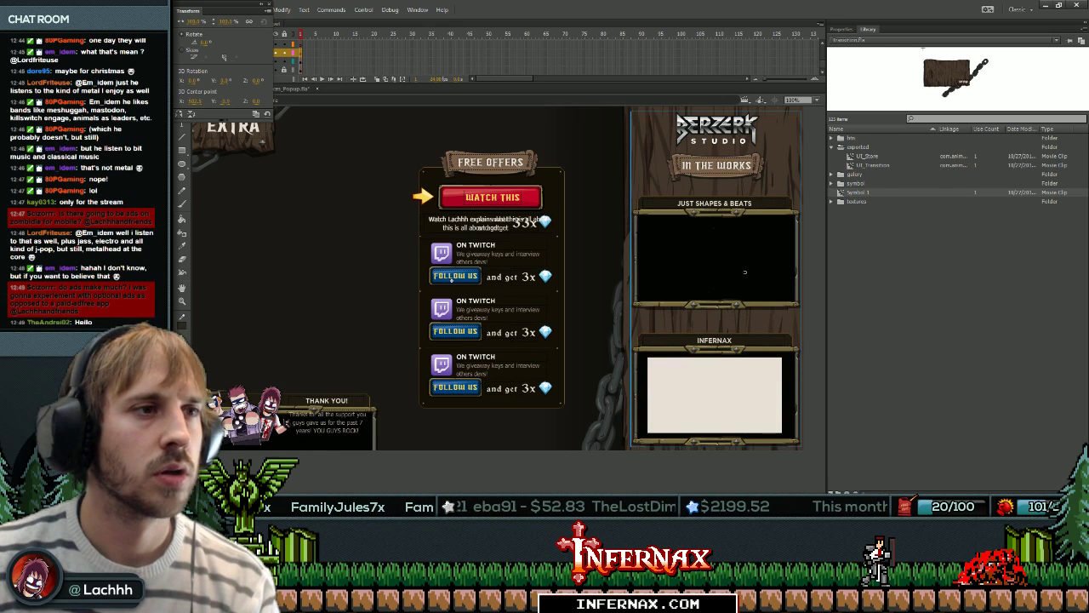
left_click(749, 387)
key("Delete")
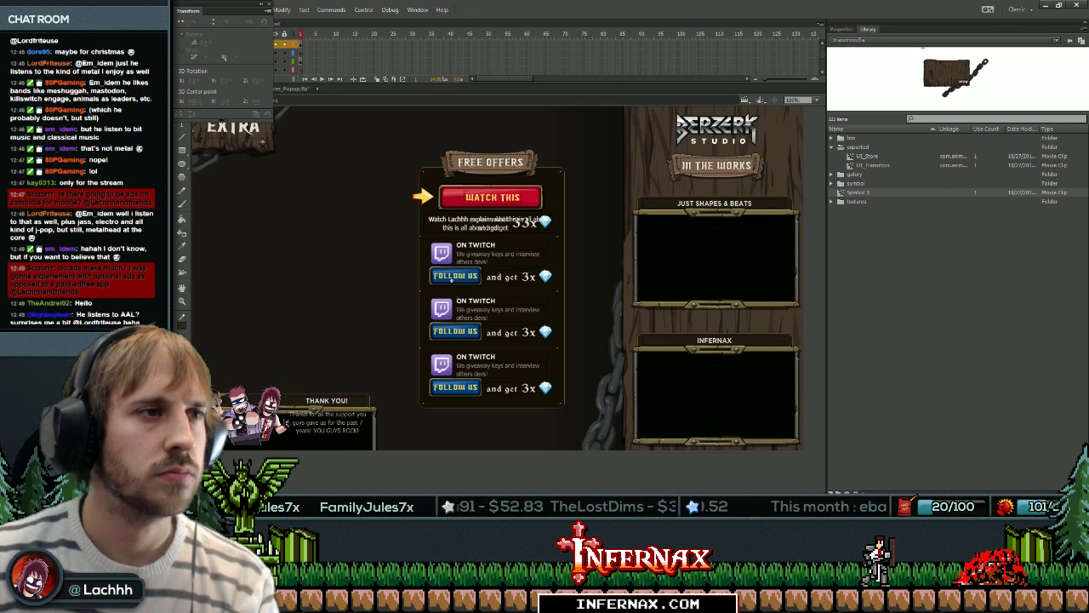
Inside RightSide, move the Infernax panel and its title up closer to the Just Shapes & Beats panel.
left_click(745, 272)
double_click(745, 272)
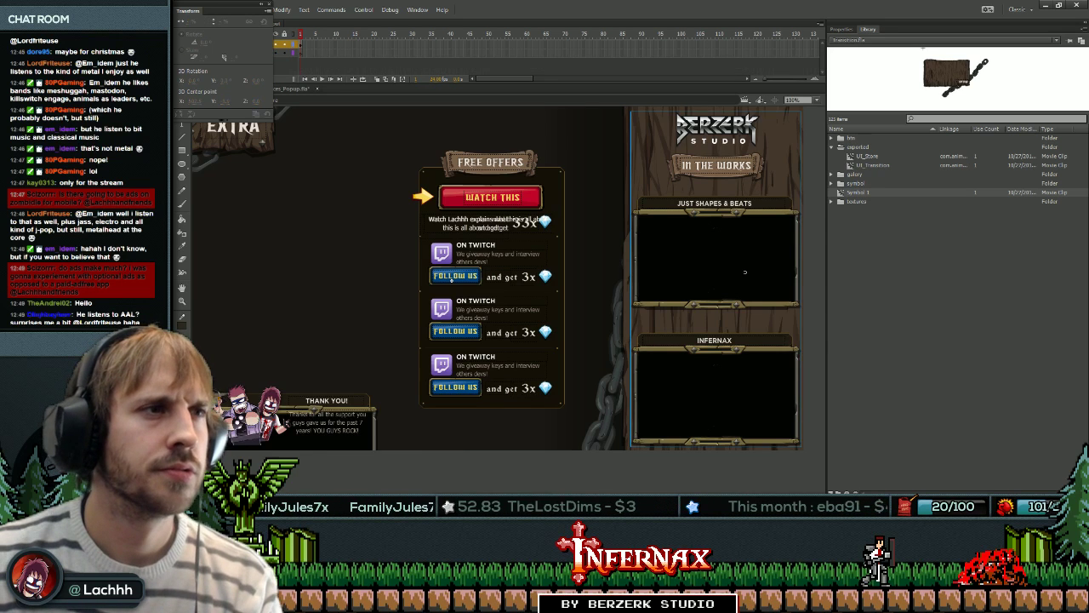
left_click_drag(696, 352, 695, 340)
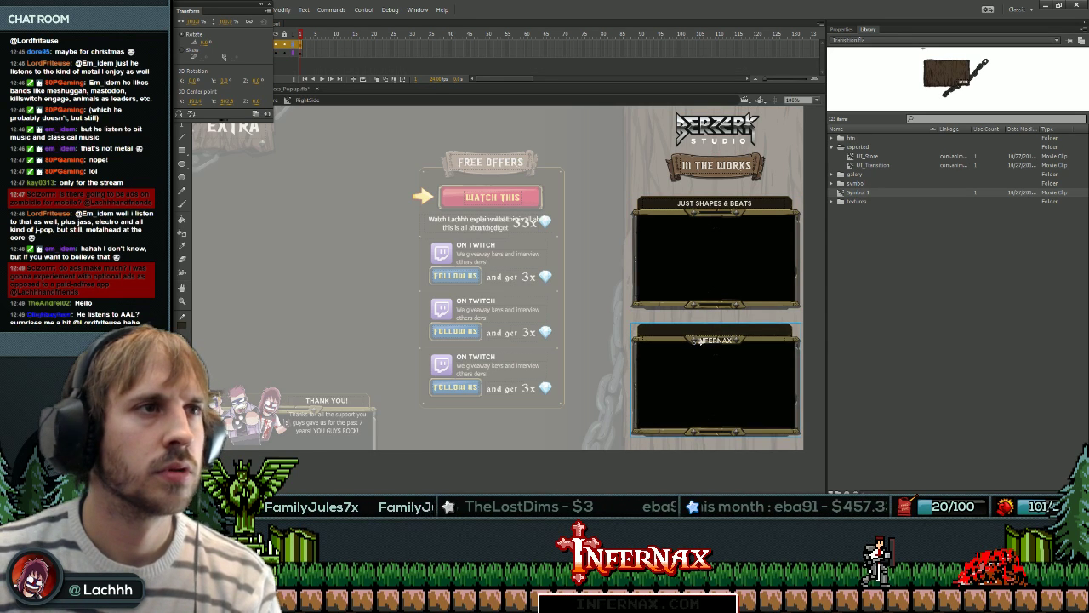
left_click(696, 215)
left_click(698, 205)
left_click_drag(714, 342, 713, 332)
double_click(452, 280)
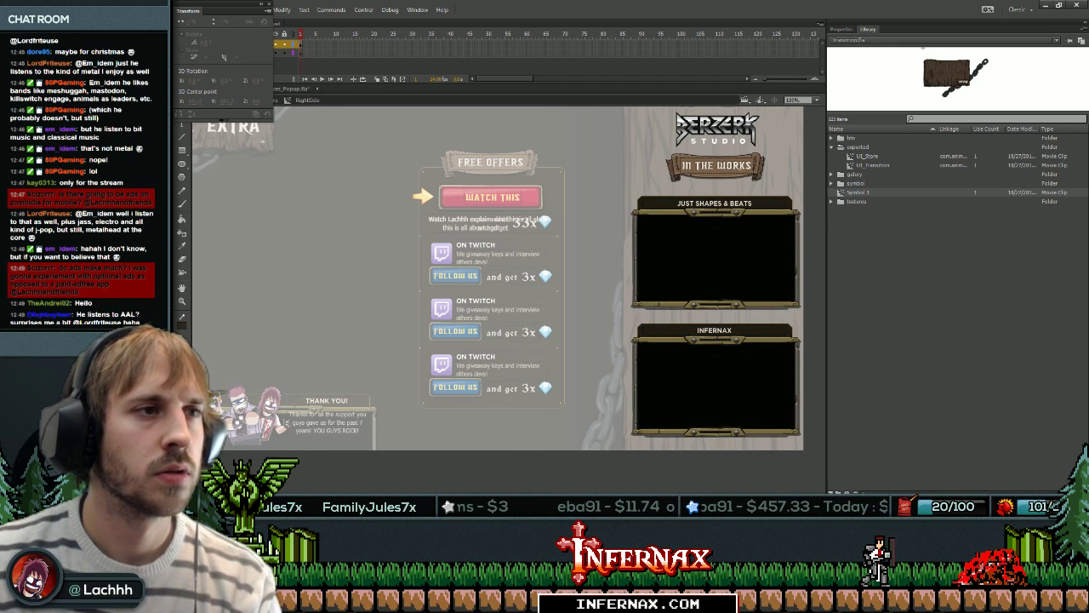
Try the Infernax panel and its title slightly lower on the wooden backdrop.
double_click(697, 347)
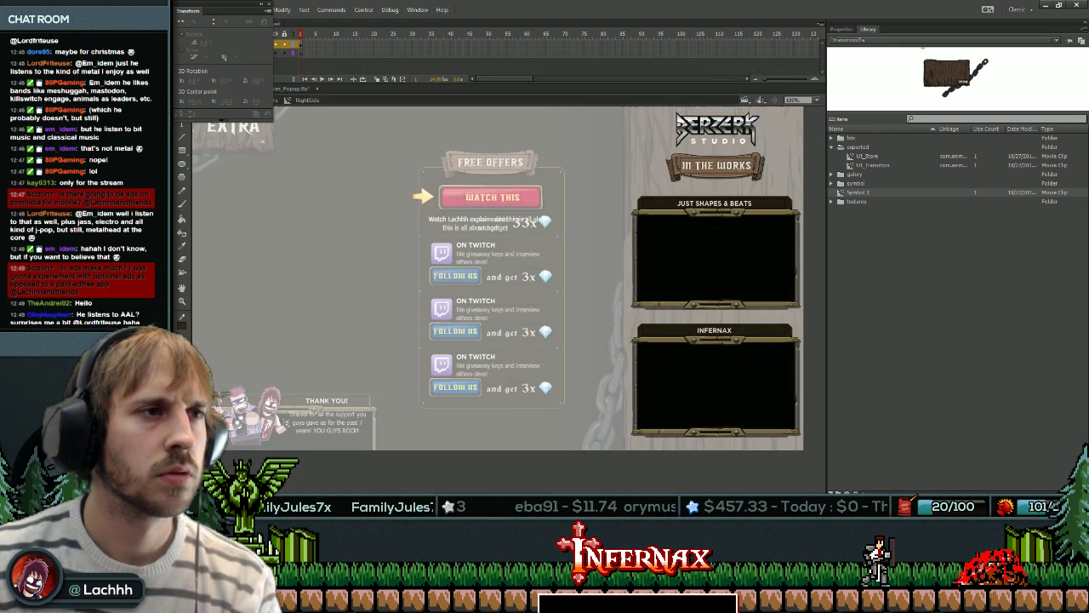
left_click(698, 347)
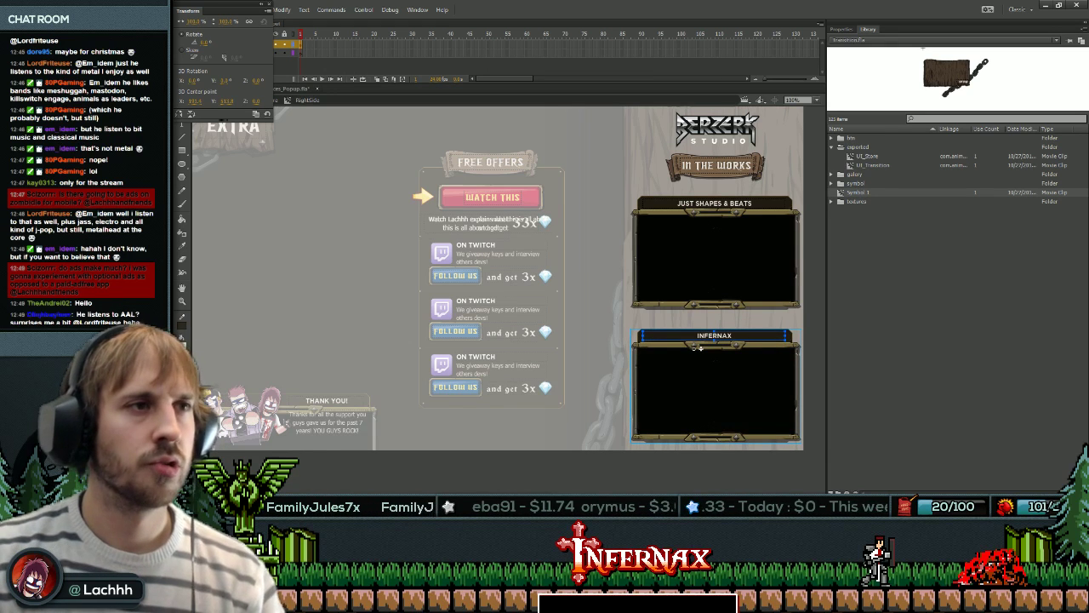
key("shift+Up")
left_click(596, 317)
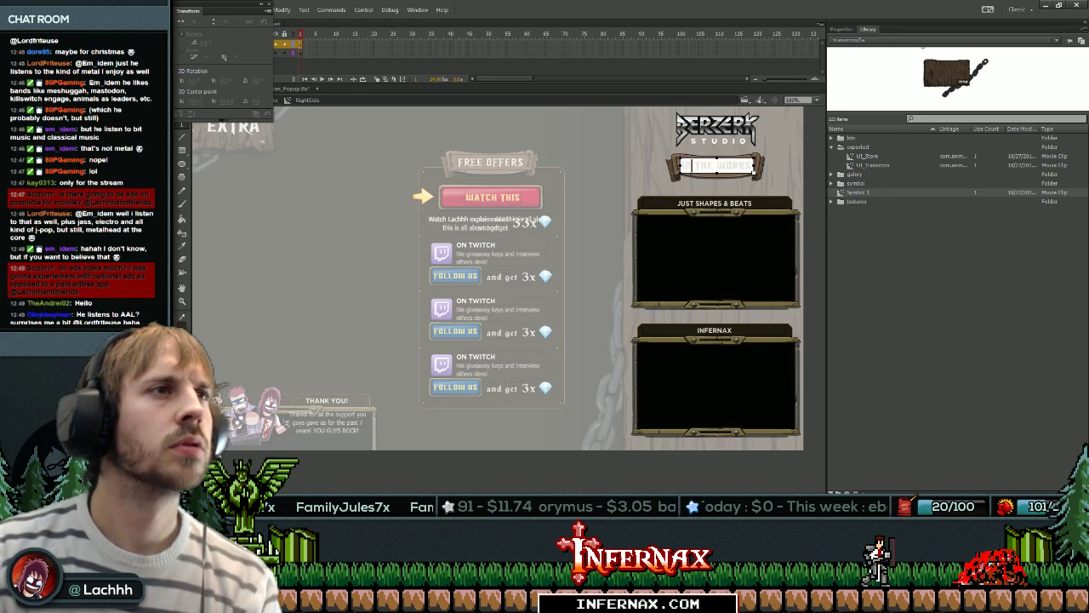
Nudge the In the Works sign and the Berzerk Studio logo down toward the panels, and return to UI_Store.
left_click(713, 167)
key("shift+Down")
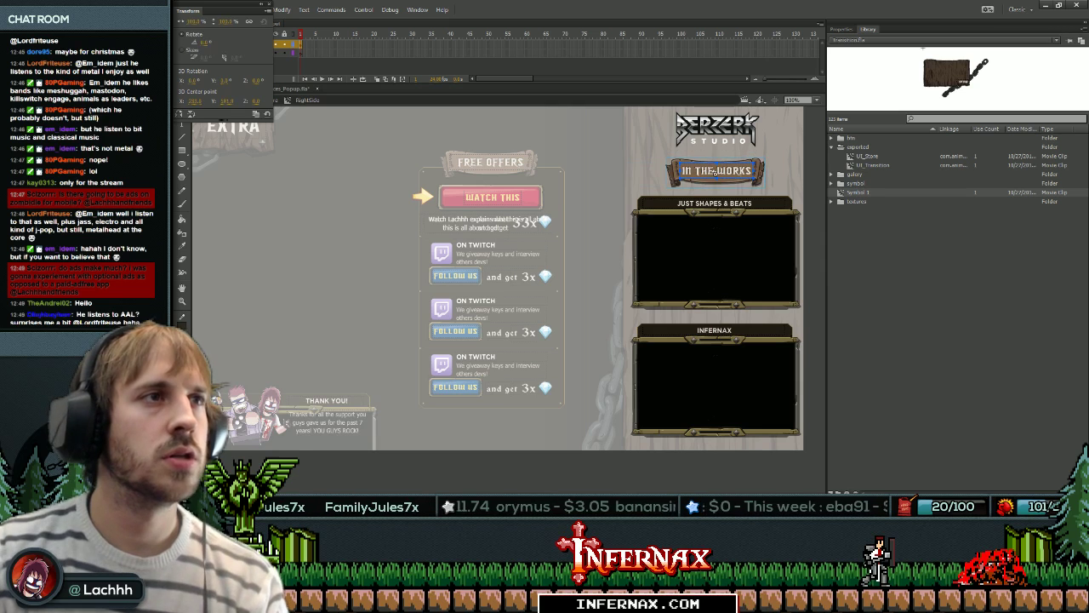
left_click(661, 134)
left_click(713, 131)
key("shift+Down")
key("shift+Up")
key("Down")
key("Down")
key("Down")
key("Down")
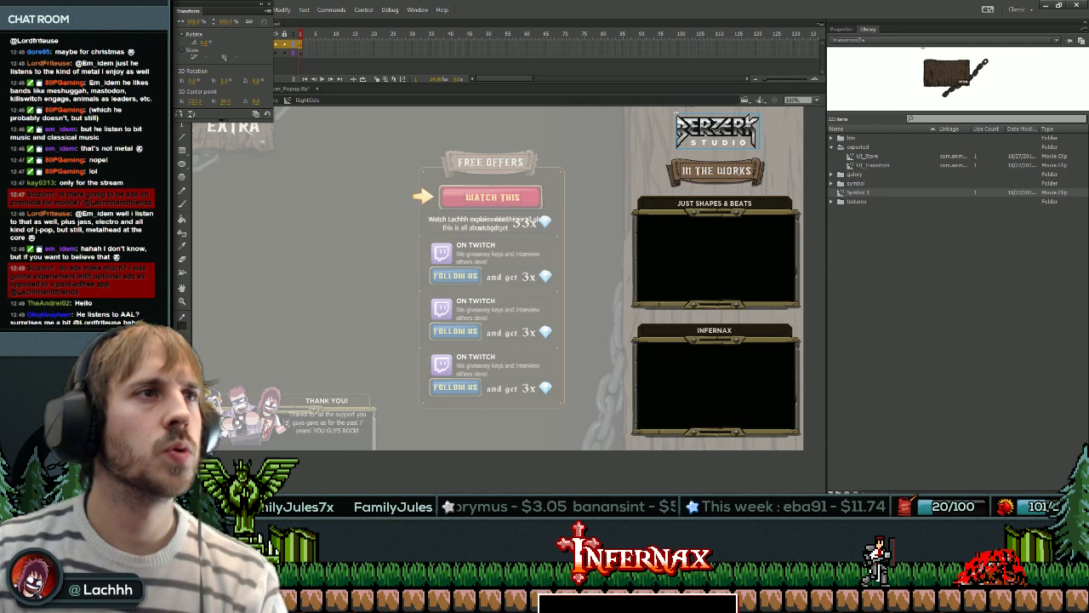
double_click(596, 136)
mouse_move(596, 136)
left_mouse_down()
mouse_move(606, 159)
mouse_move(596, 136)
left_mouse_up()
left_click(596, 136)
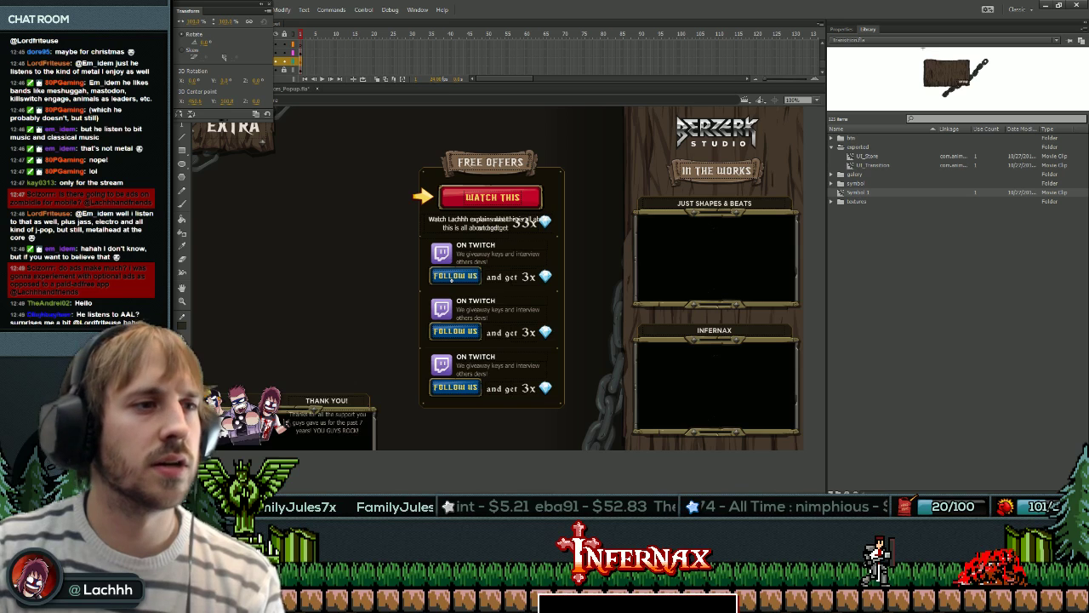
Nudge the INFERNAX title down slightly within its header, return to UI_Store and close the transform settings.
double_click(696, 343)
left_click(696, 343)
key("Down")
key("Down")
key("Down")
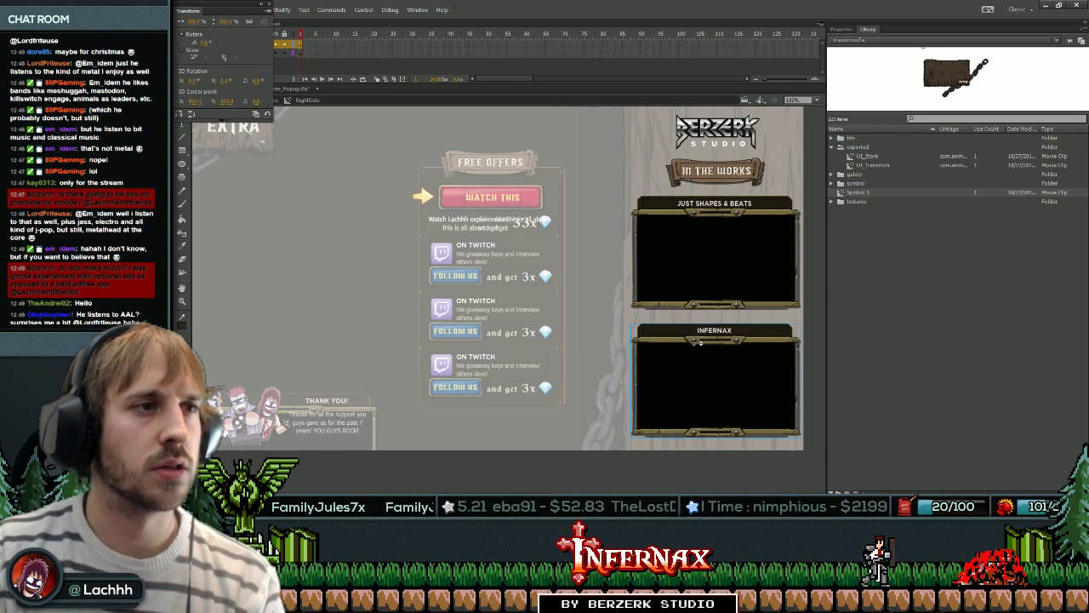
double_click(451, 280)
left_click(451, 280)
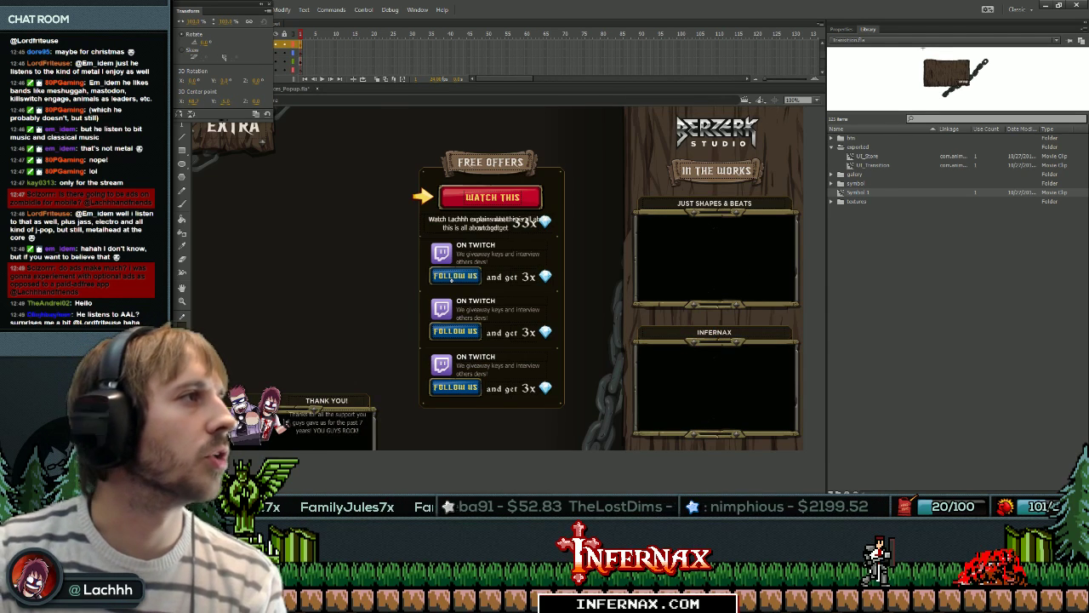
left_click(269, 6)
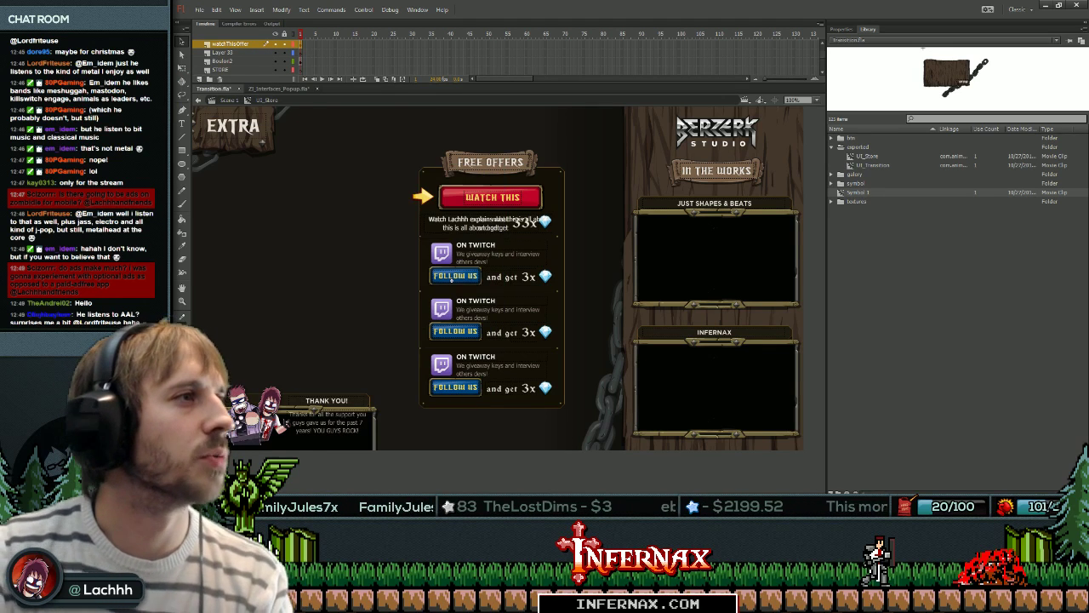
Delete the Free Offers panel from the EXTRA page.
double_click(481, 197)
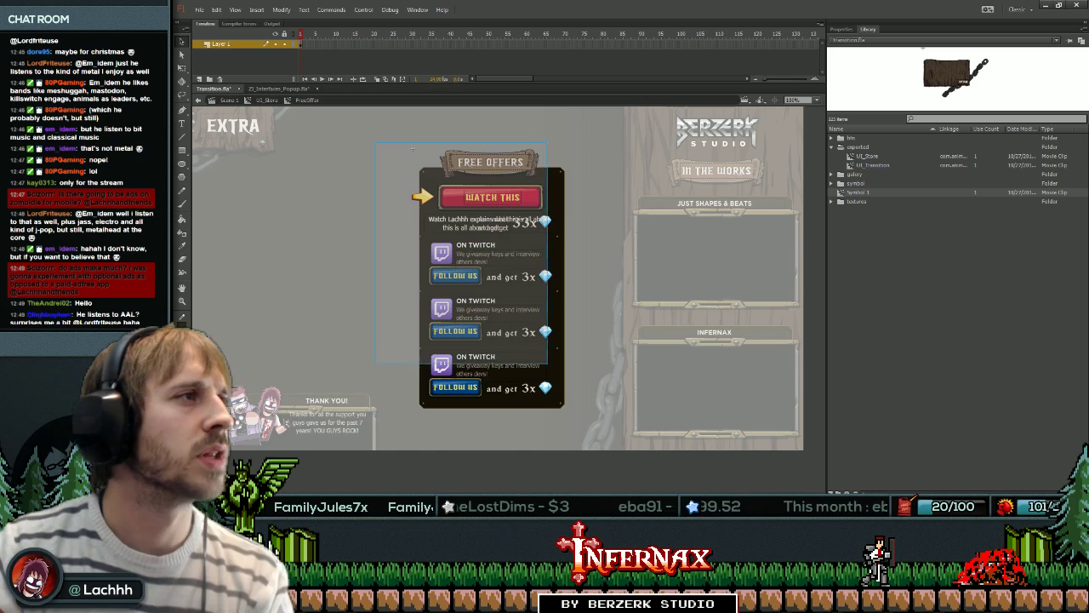
double_click(452, 279)
left_click_drag(452, 280, 387, 236)
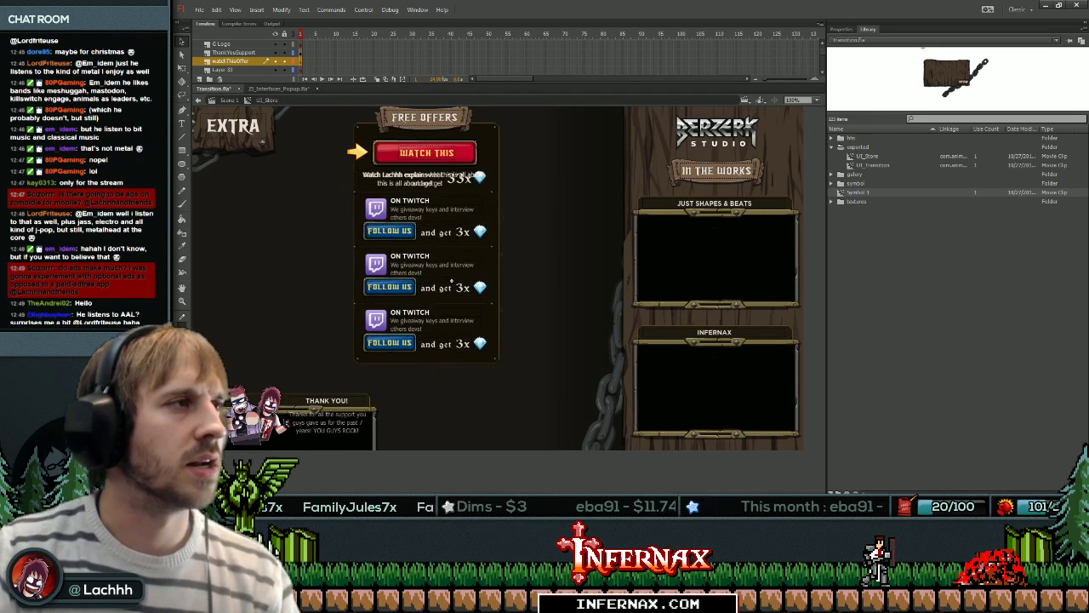
key("Delete")
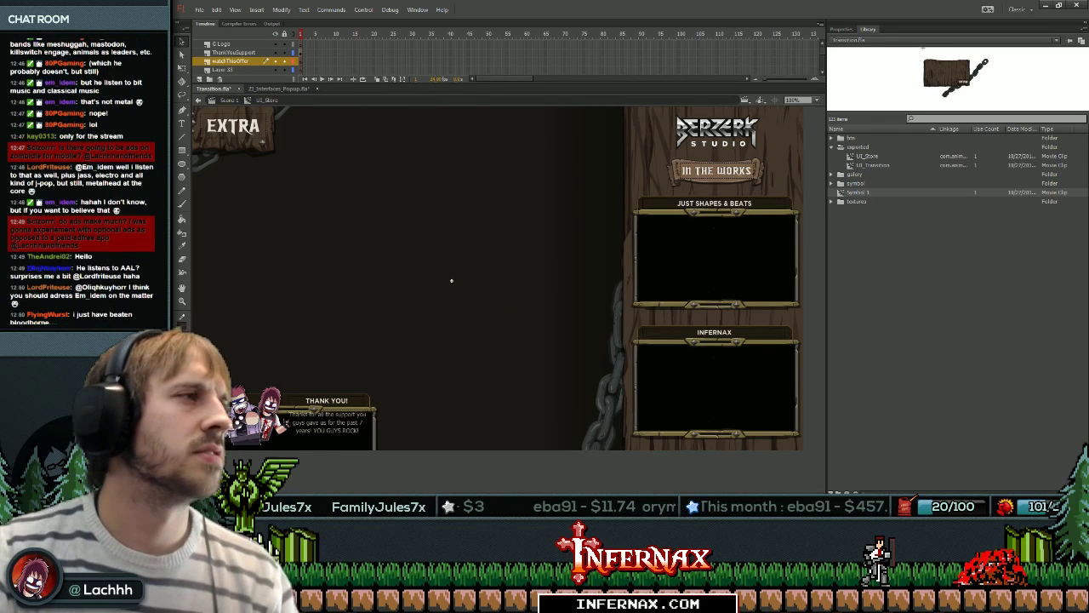
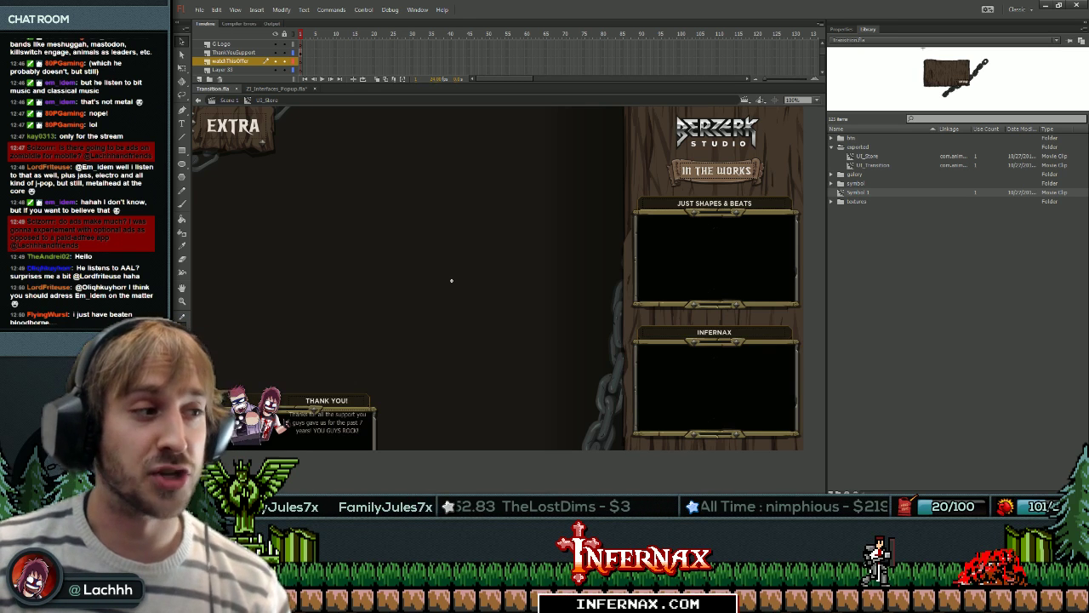
Check the title and message inside the Thank You panel, return to UI_Store and move the panel into the open middle of the page.
double_click(451, 280)
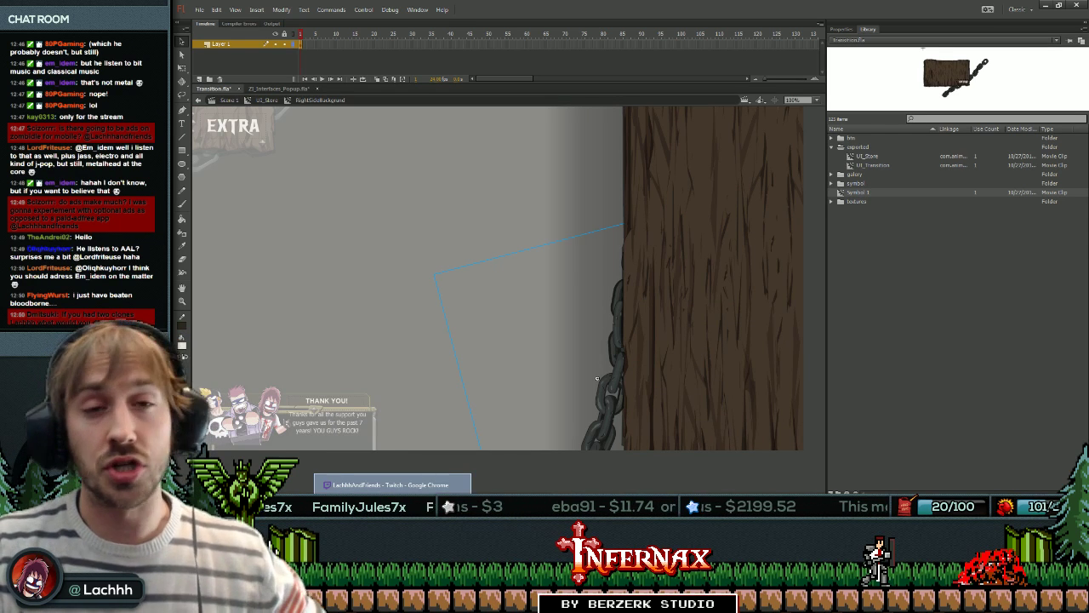
left_click(266, 100)
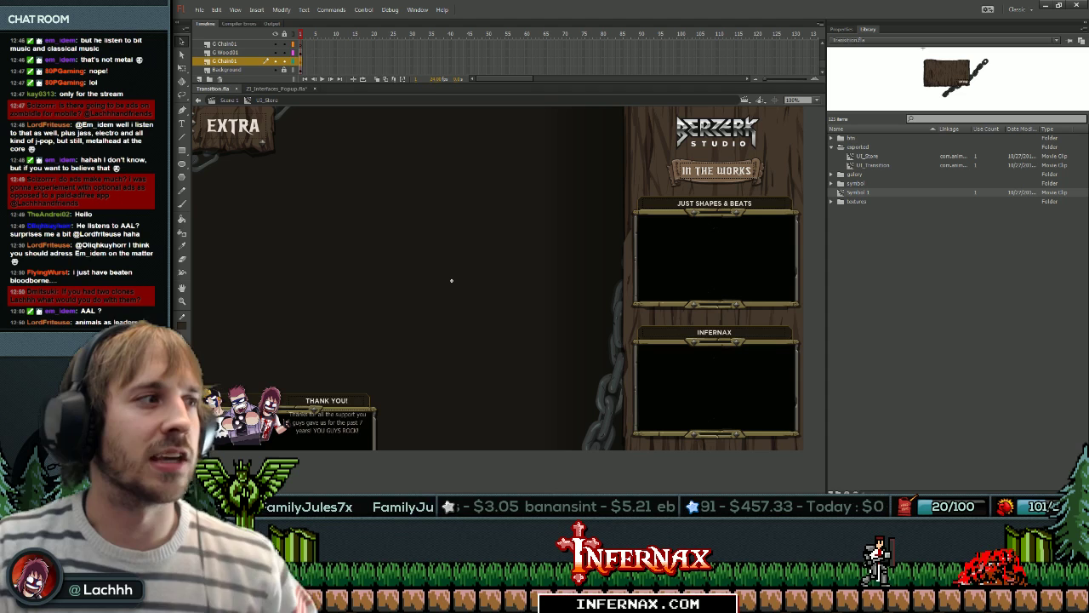
left_click(327, 419)
double_click(289, 421)
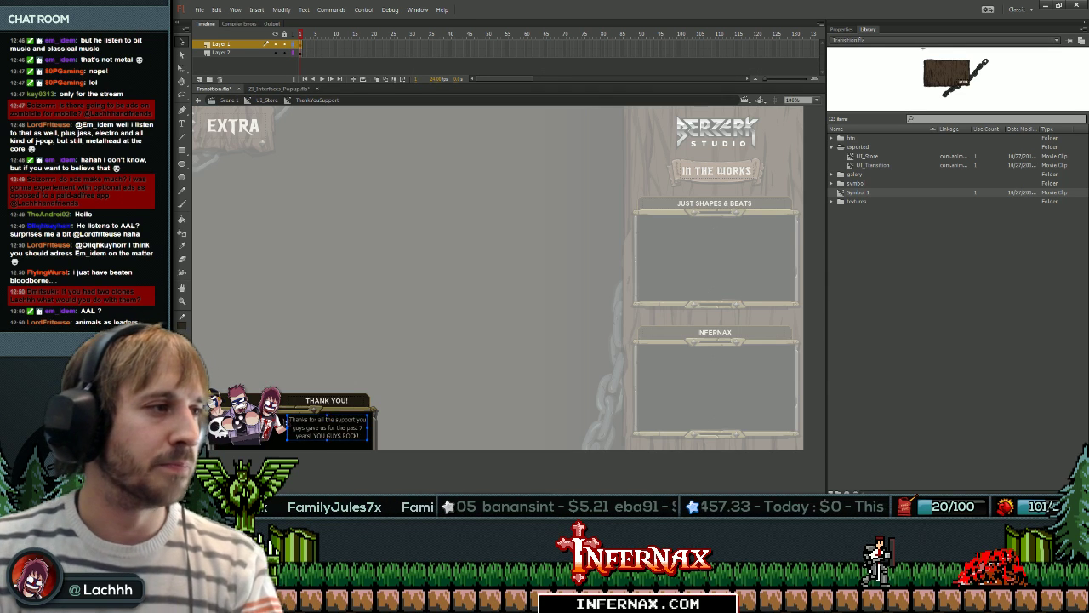
left_click(326, 401)
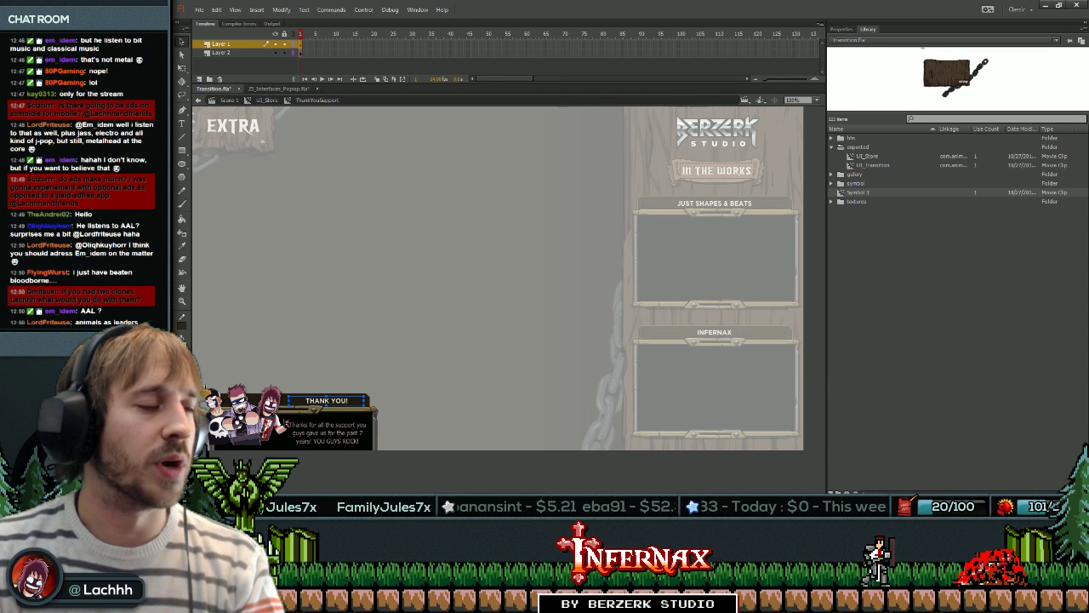
left_click(285, 423)
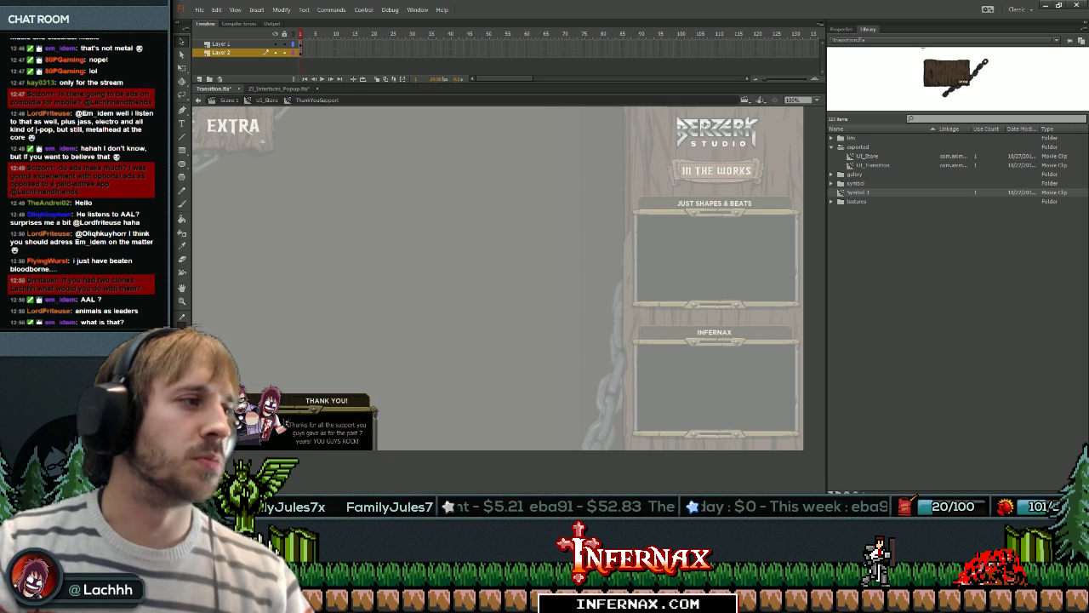
left_click(288, 425)
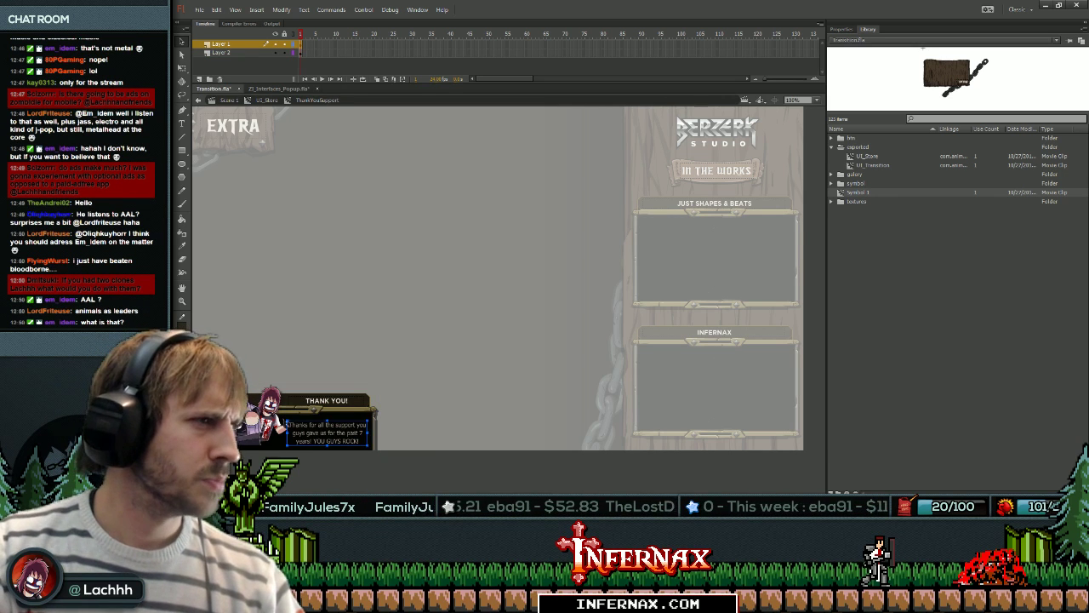
double_click(450, 282)
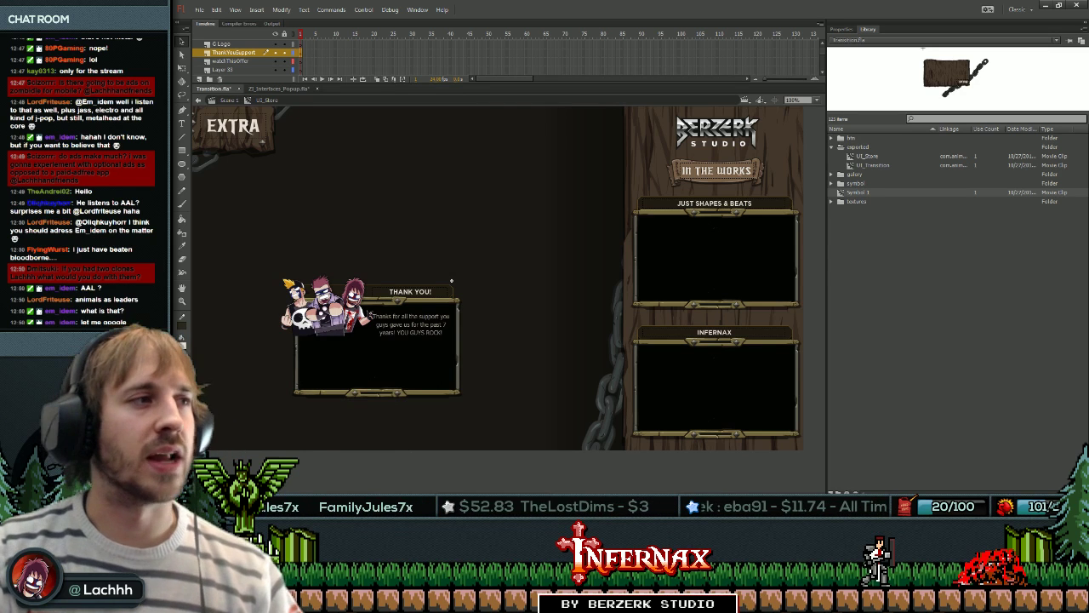
Inside the Thank You panel's SupportBack symbol, duplicate the G BG Back Supporter background and swap the duplicate in.
double_click(372, 324)
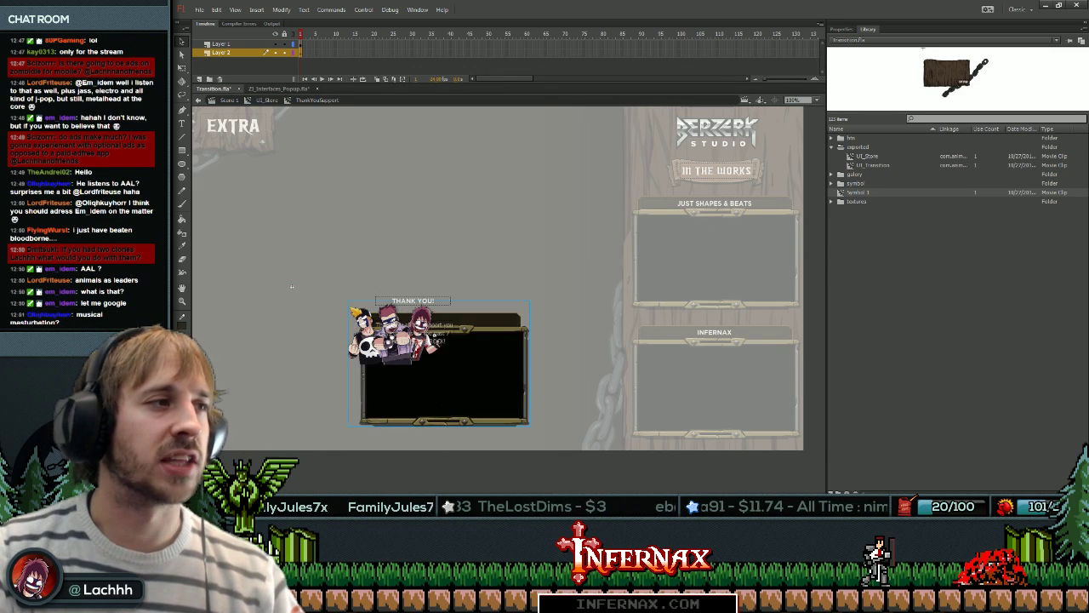
double_click(372, 323)
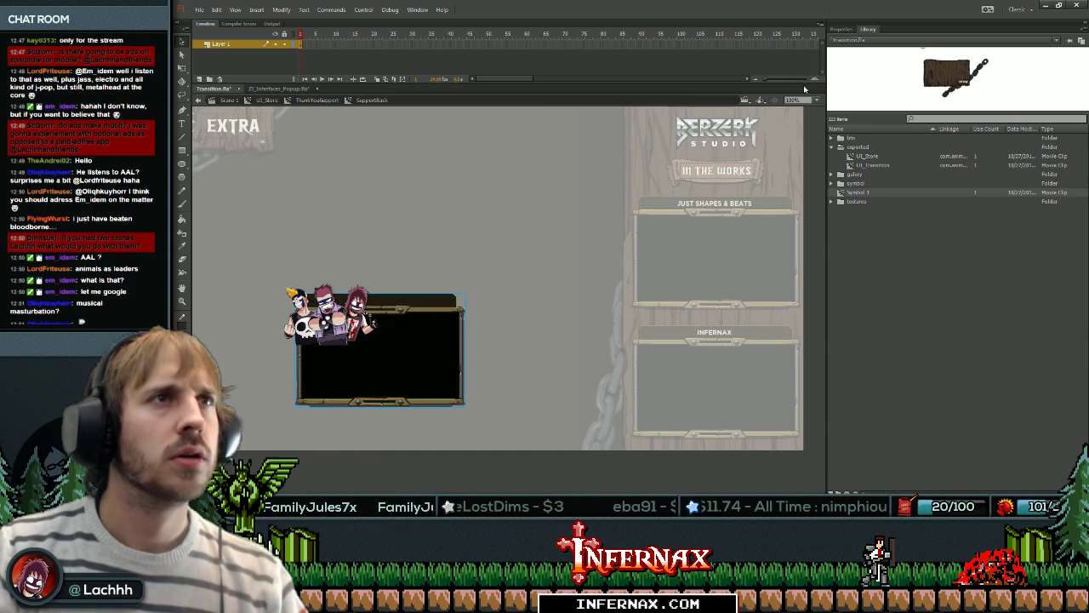
left_click(841, 29)
left_click(1060, 72)
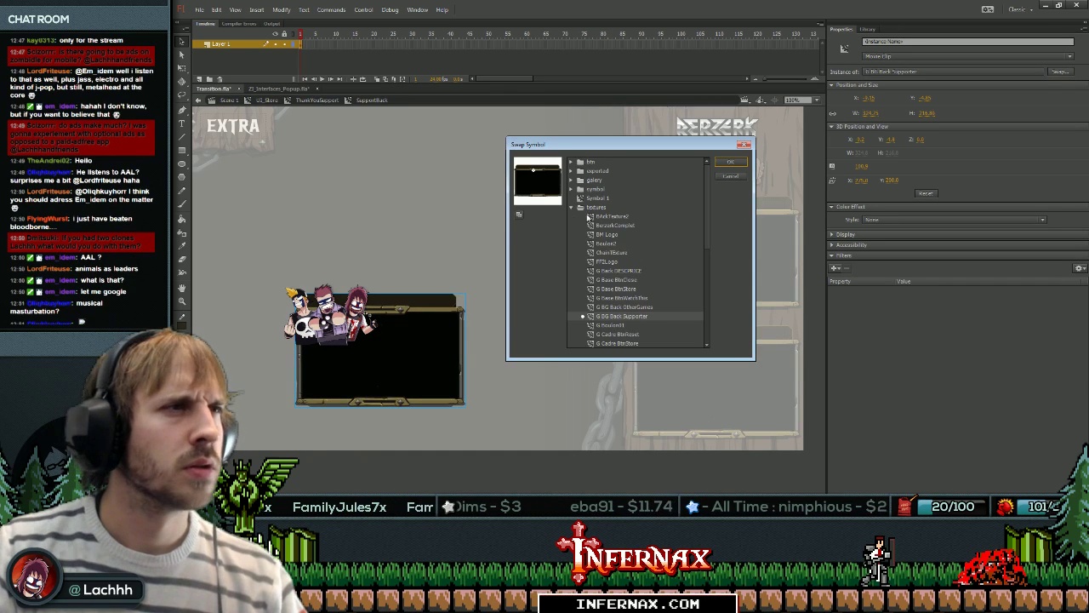
left_click(520, 215)
key("Return")
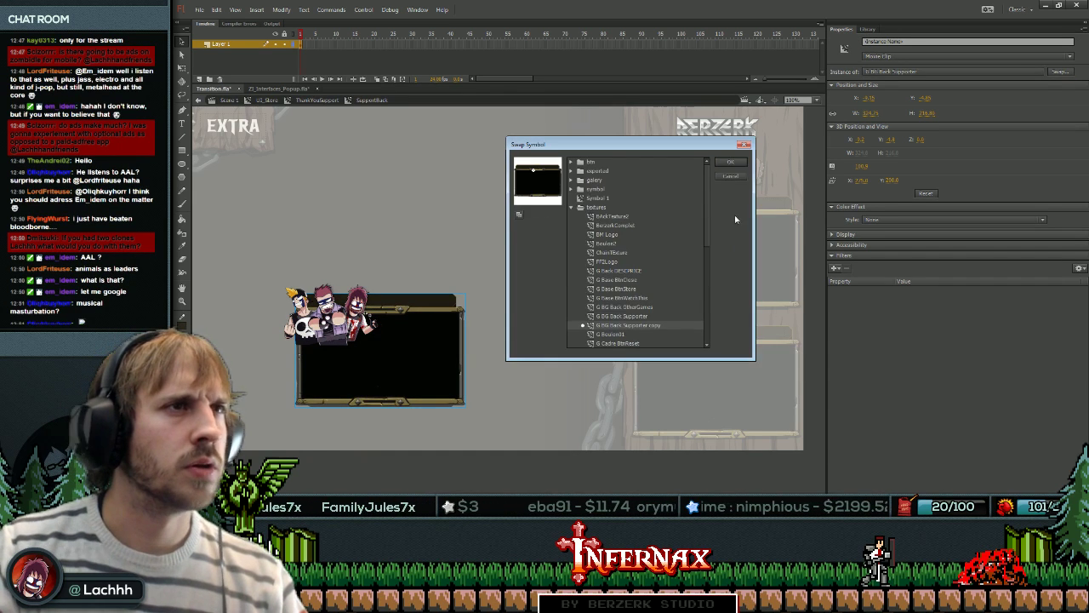
key("Return")
In the duplicated background, remove the metal frame and black area and shorten the brown box by moving its lower edge up.
double_click(365, 311)
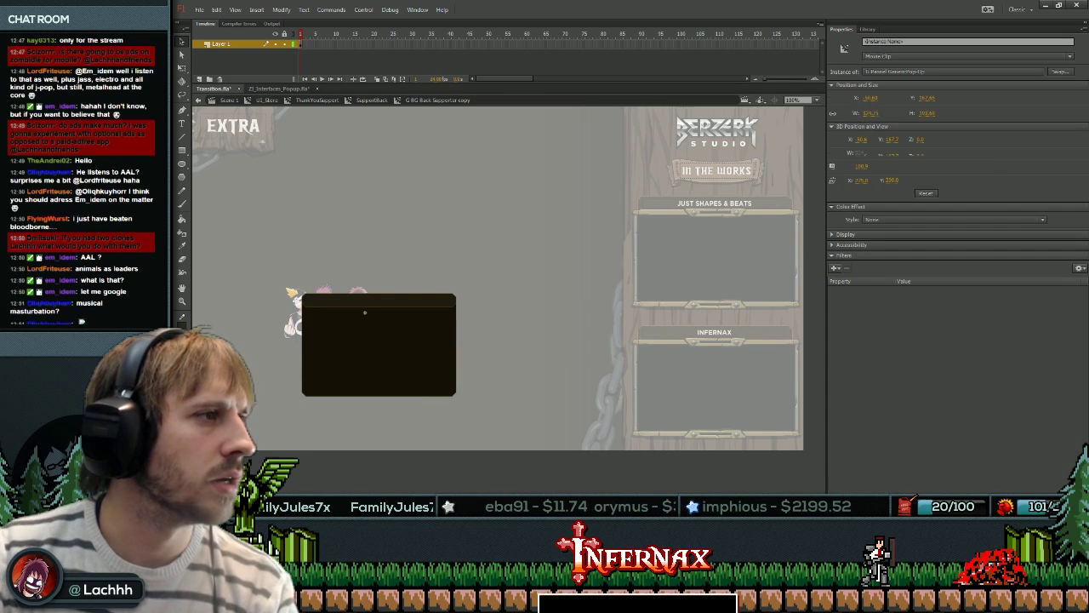
left_click(365, 313)
left_click_drag(275, 406, 500, 351)
left_click_drag(379, 374, 379, 337)
double_click(502, 368)
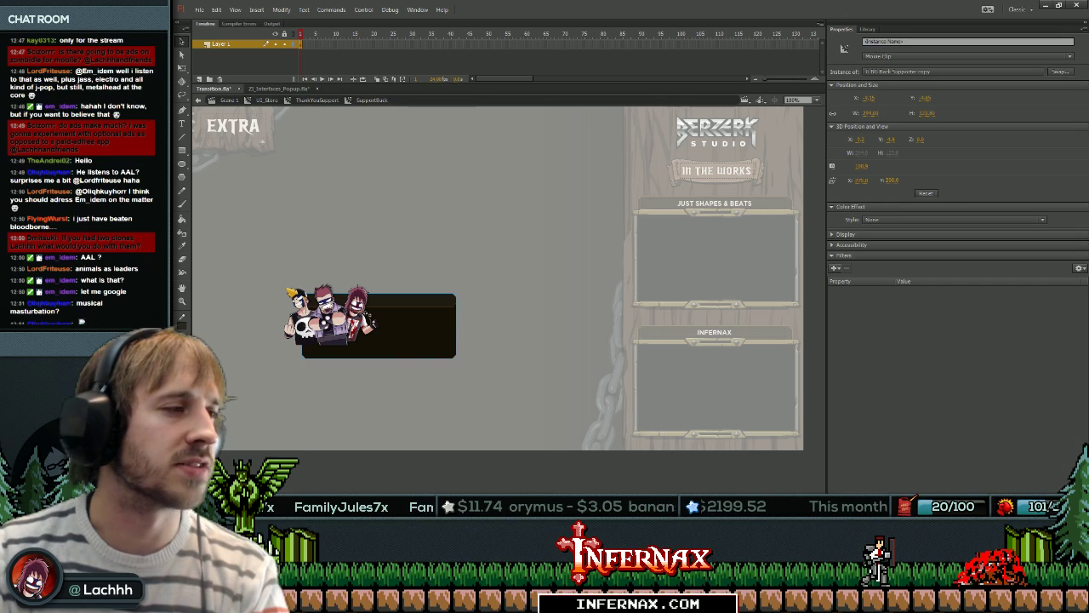
Shorten the brown box further so its lower edge lines up with the bottom of the three characters, and return to SupportBack.
double_click(365, 312)
left_click(365, 312)
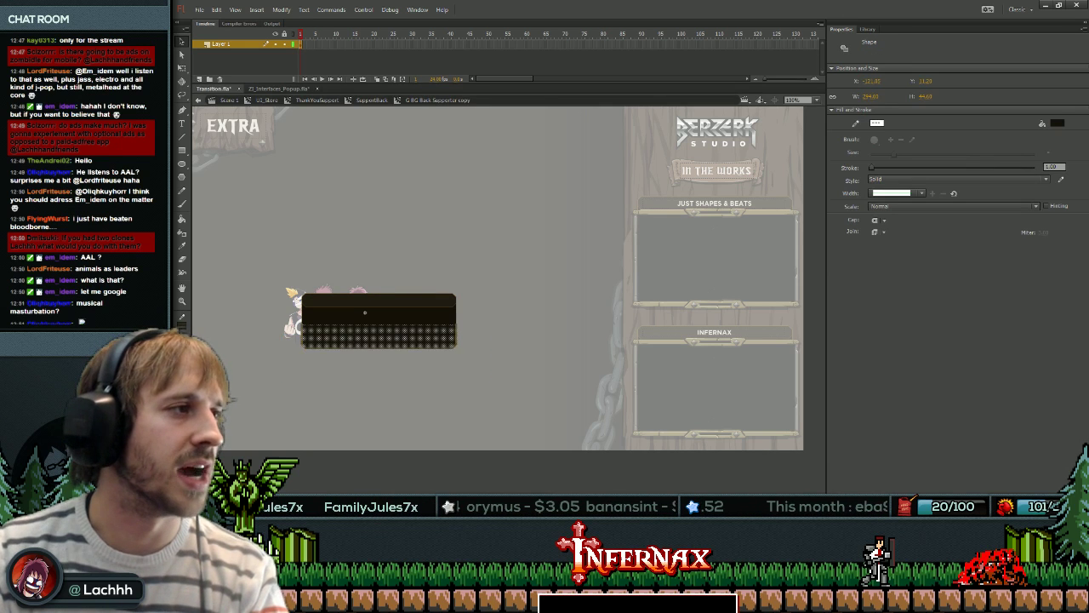
key("shift+Down")
double_click(502, 368)
left_click(502, 367)
double_click(365, 313)
left_click(365, 312)
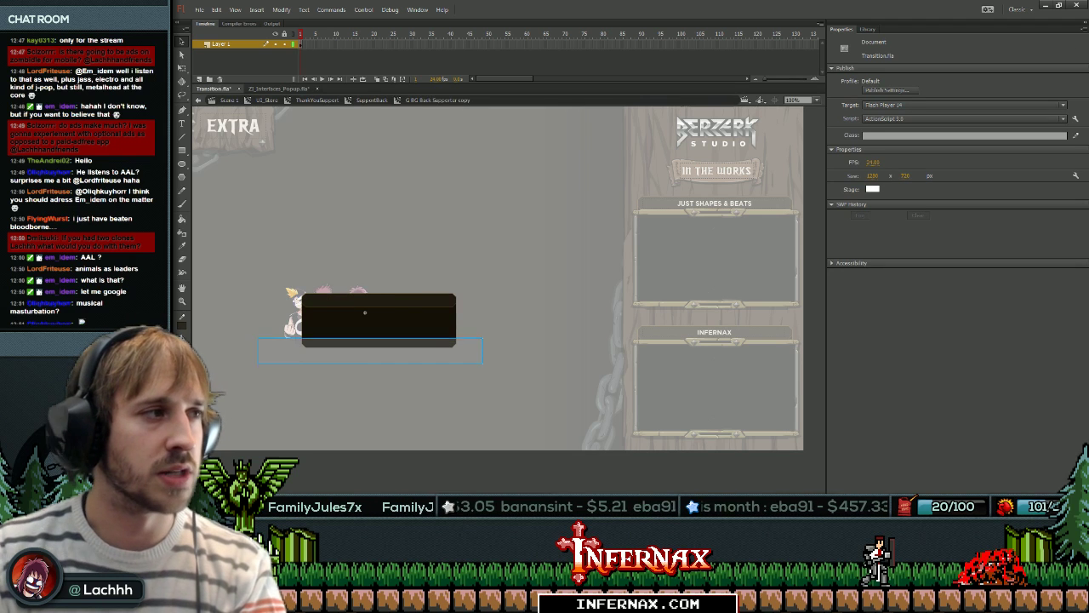
key("ctrl+e")
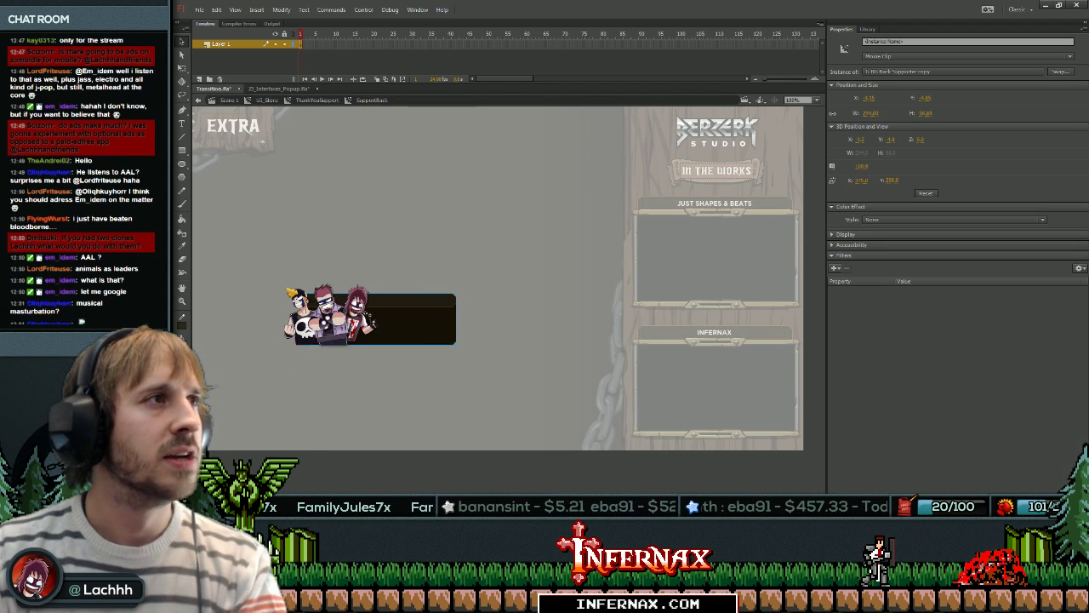
Move the message text in ThankYouSupport up so it sits inside the shortened box below the THANK YOU! title.
double_click(383, 370)
left_click(382, 325)
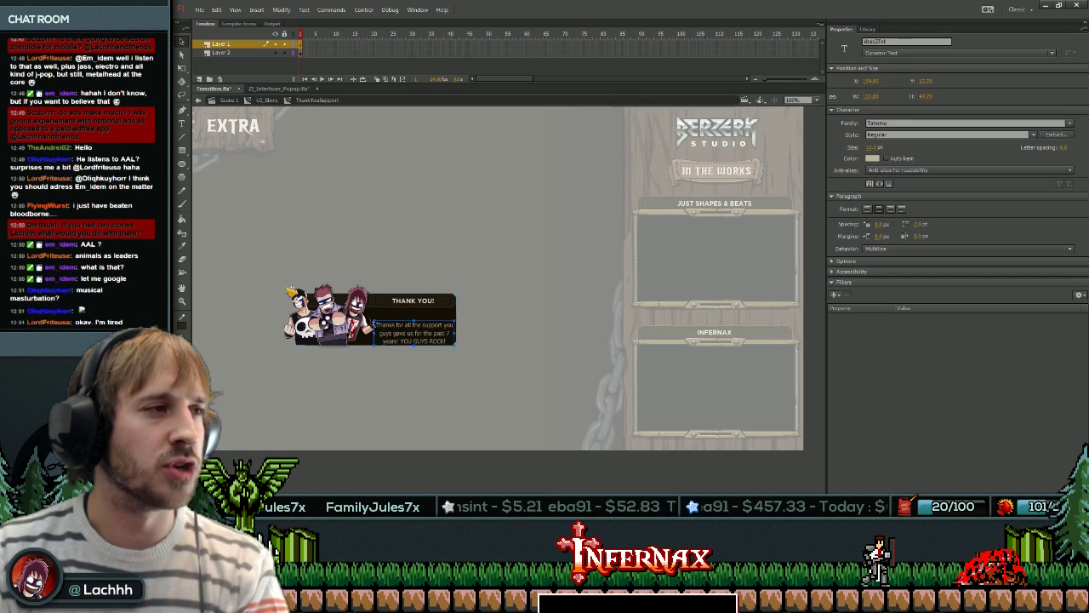
key("shift+Up")
key("shift+Down")
key("Up")
key("Up")
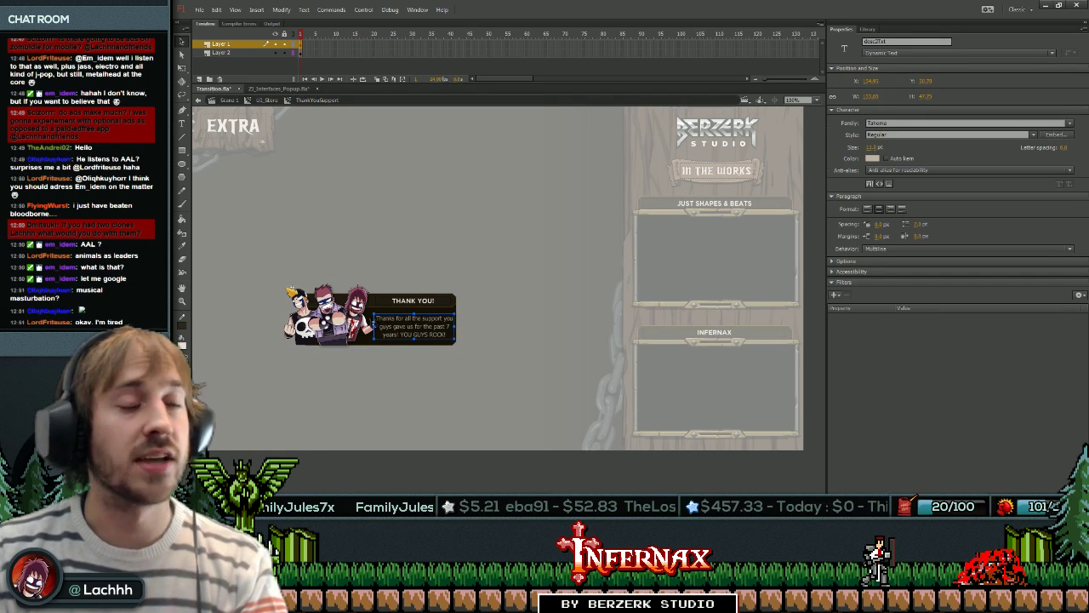
key("Escape")
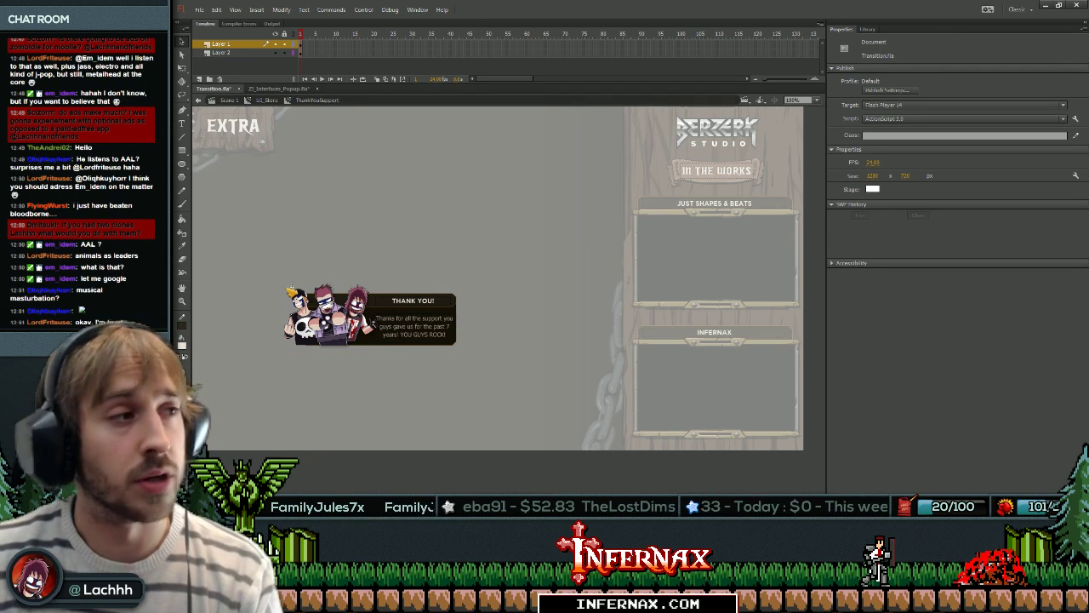
Examine the THANK YOU! title and message text against the page's right-side panels, and return to UI_Store.
left_click(413, 301)
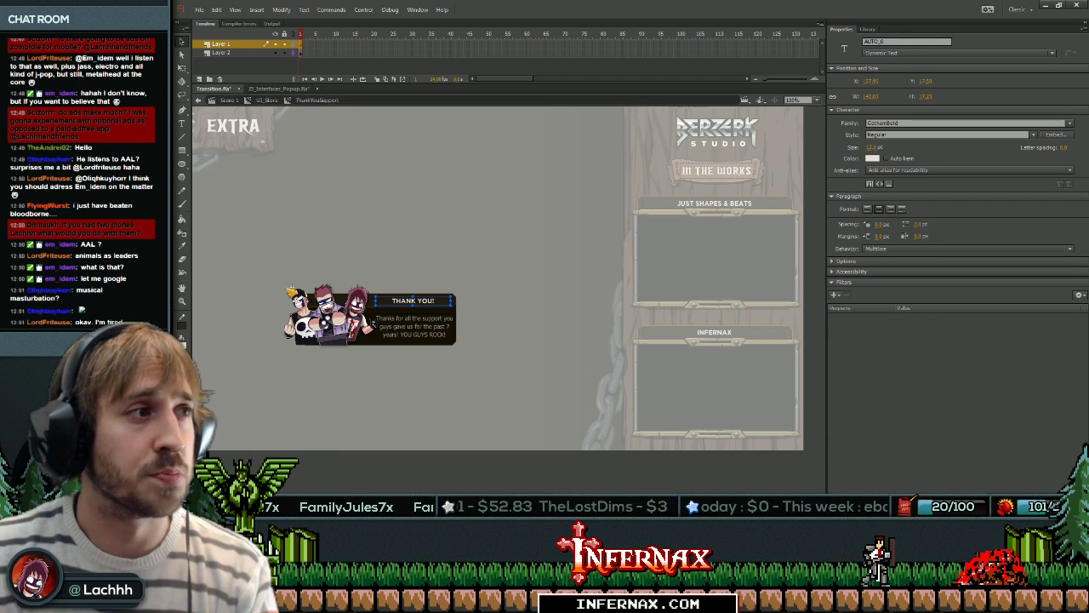
left_click(374, 323, "shift")
key("Escape")
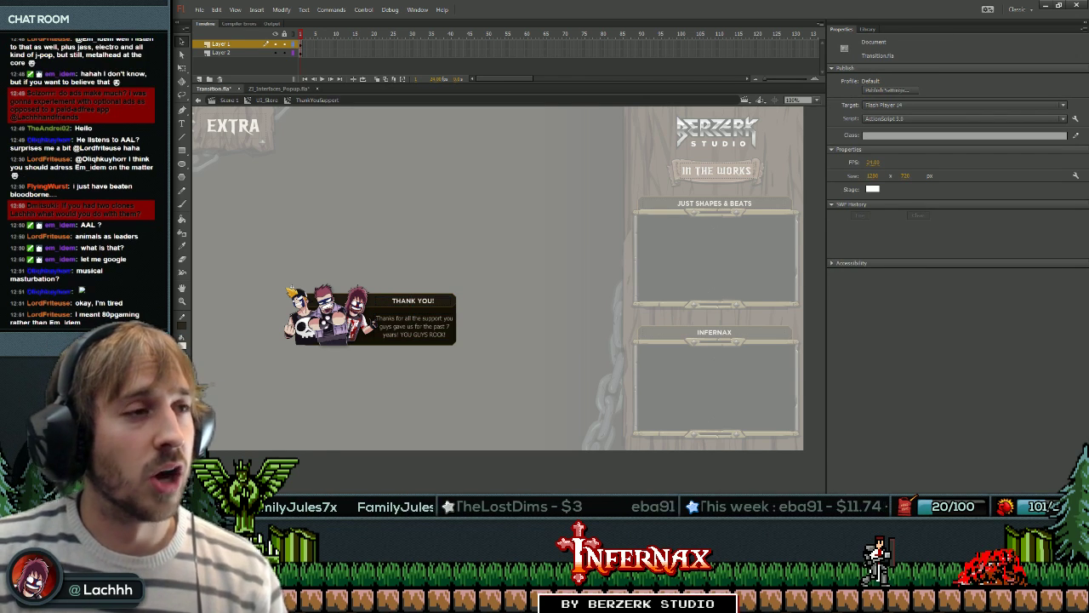
double_click(451, 280)
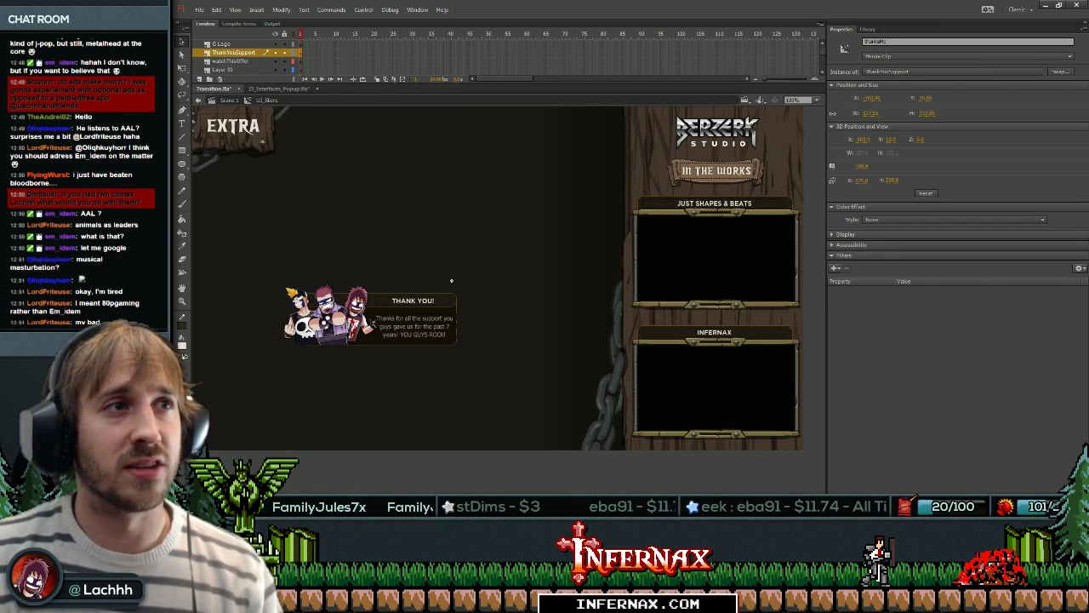
left_click(744, 273)
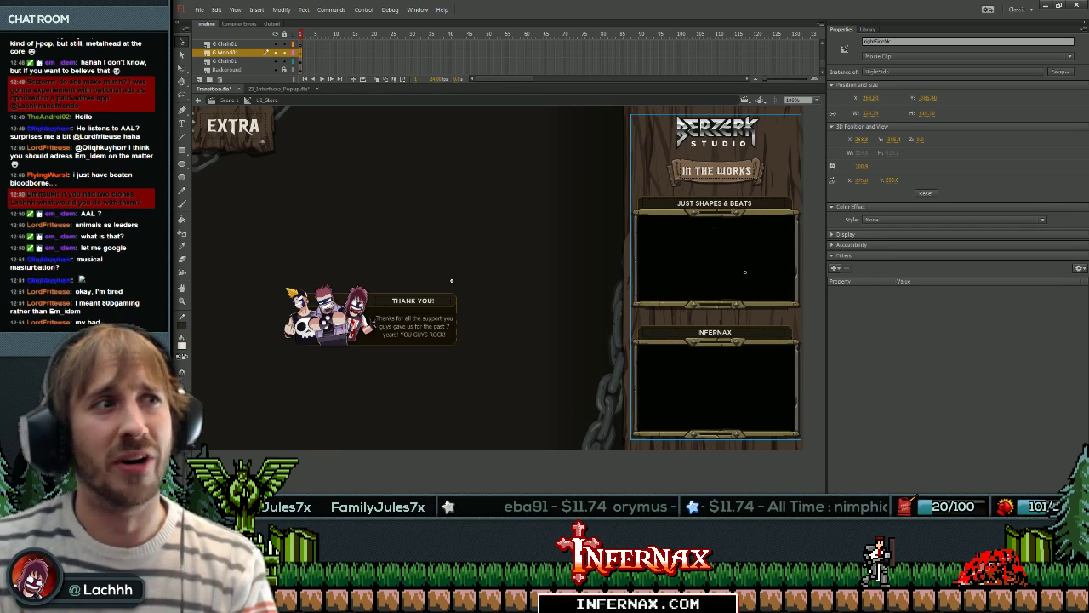
left_click(413, 301)
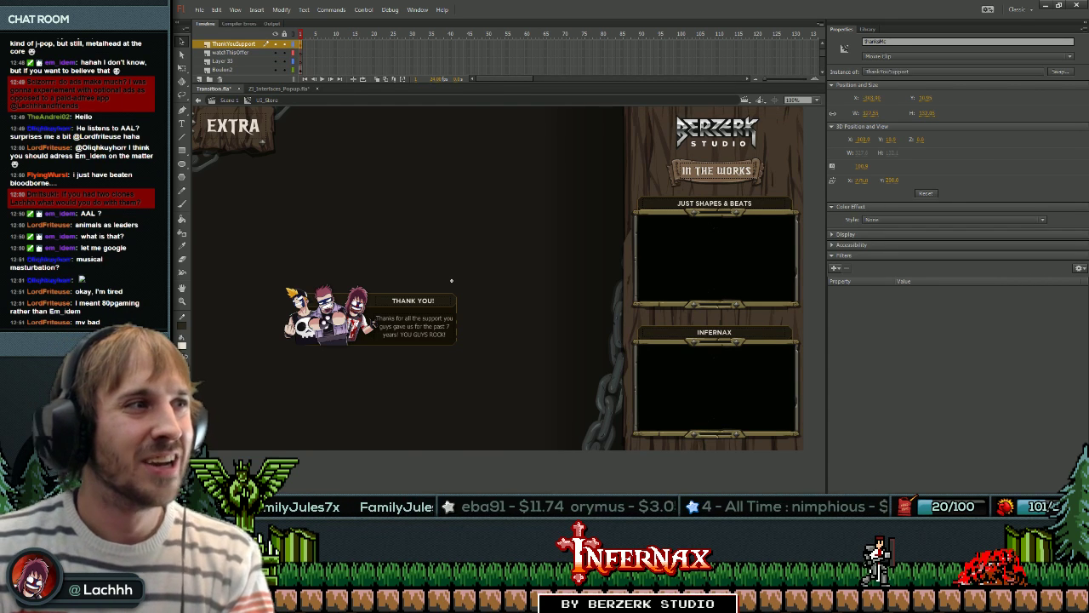
double_click(413, 301)
left_click(413, 302)
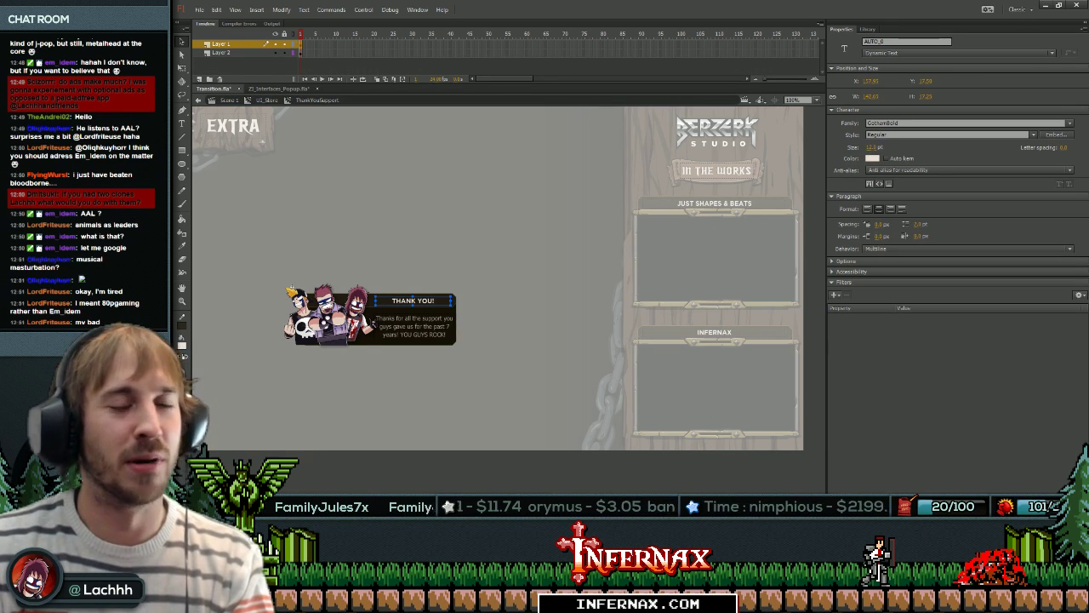
double_click(451, 280)
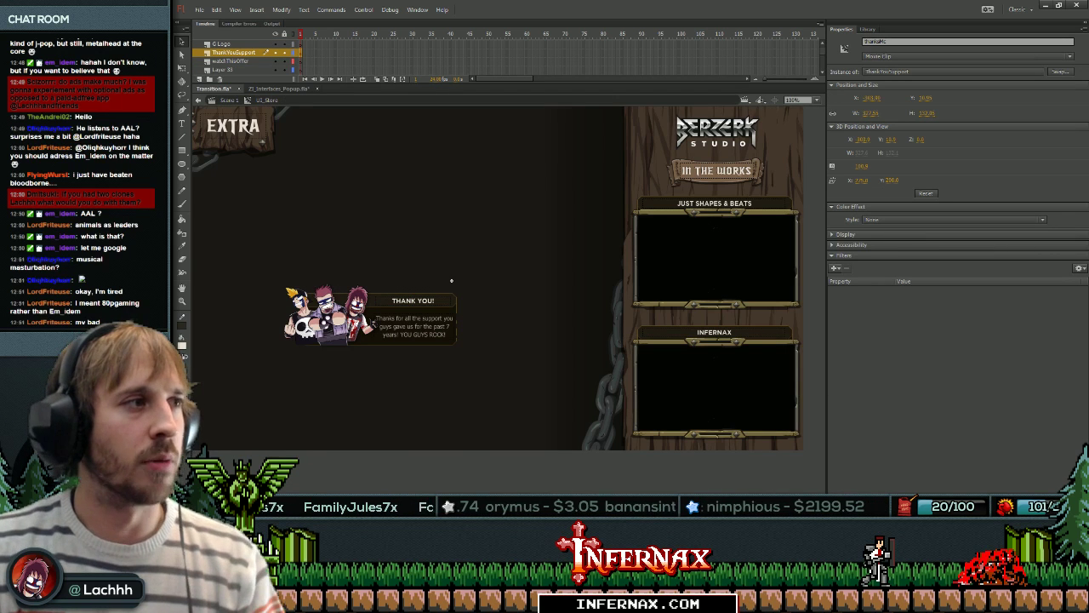
Check the message text once more, return to UI_Store and move the Thank You panel to the page's lower-left corner.
double_click(415, 327)
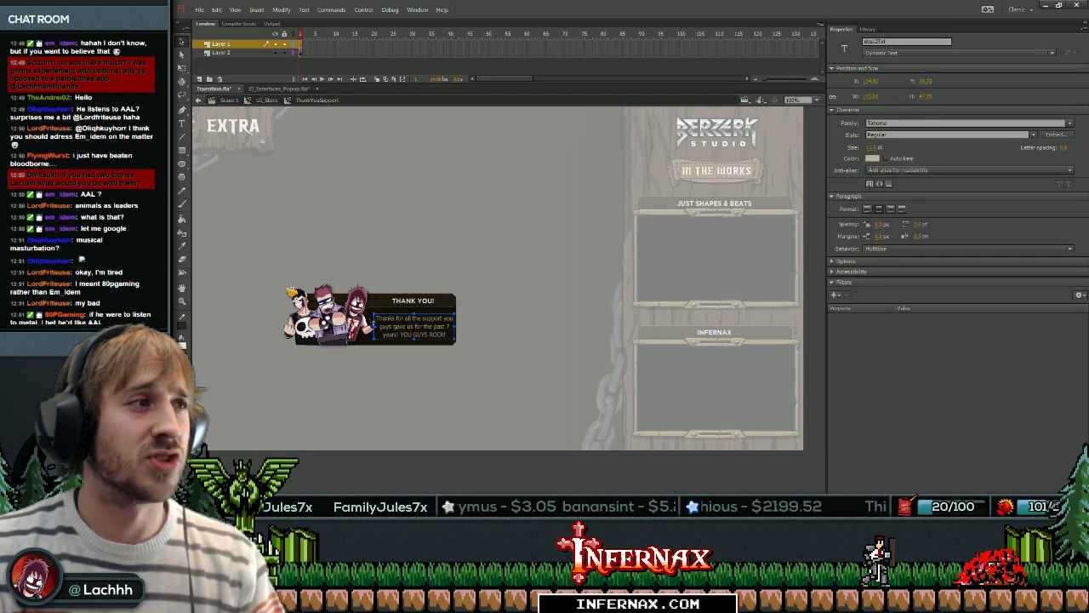
double_click(451, 280)
left_click_drag(315, 419, 312, 424)
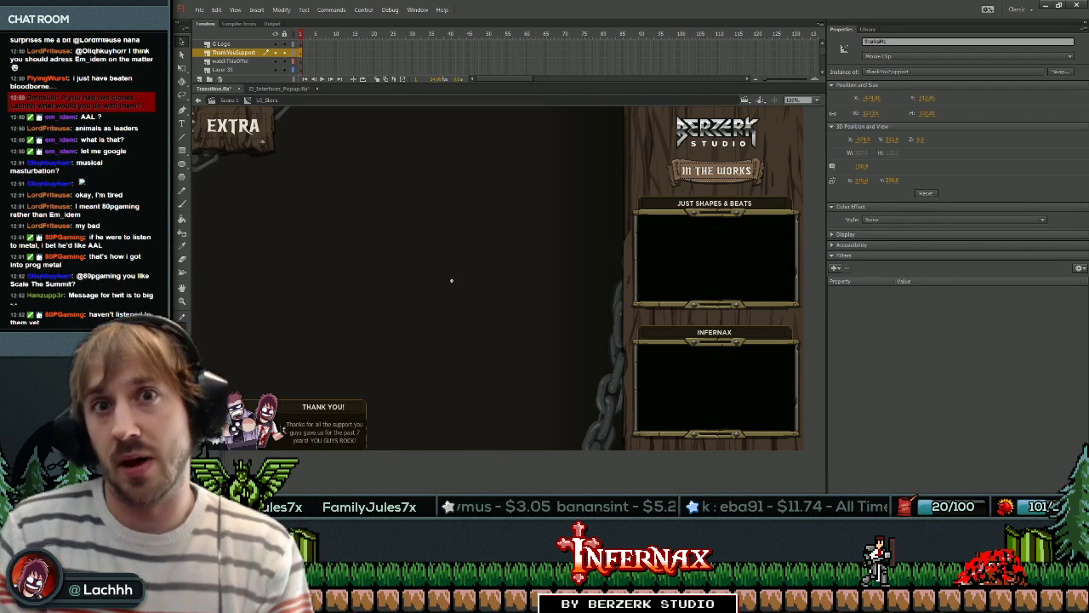
Select the emptied watchThisOffer layer together with the layer directly below it.
left_click(451, 280)
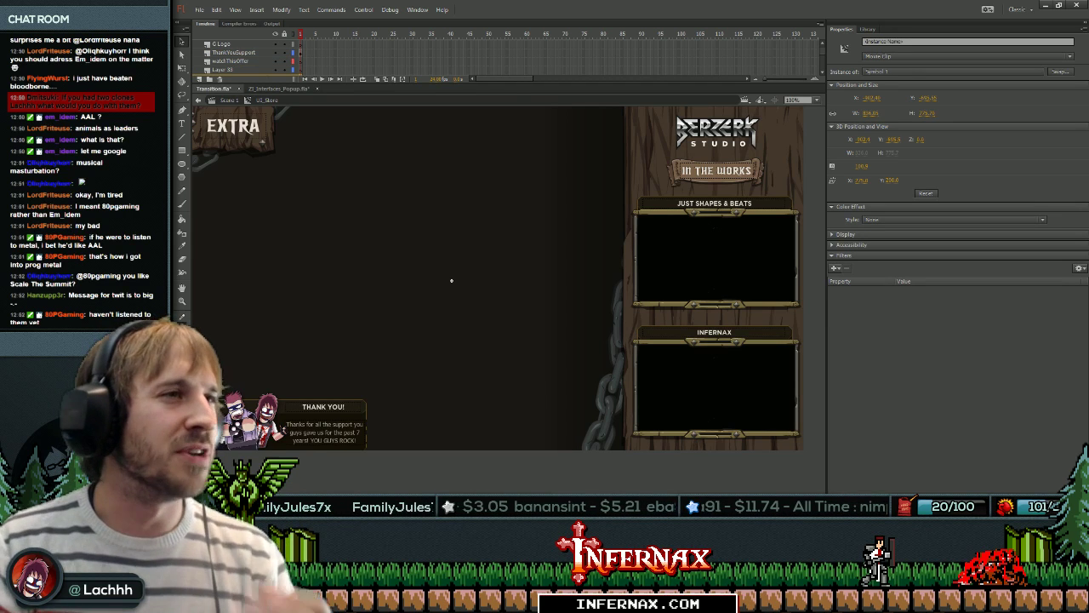
left_click(247, 62)
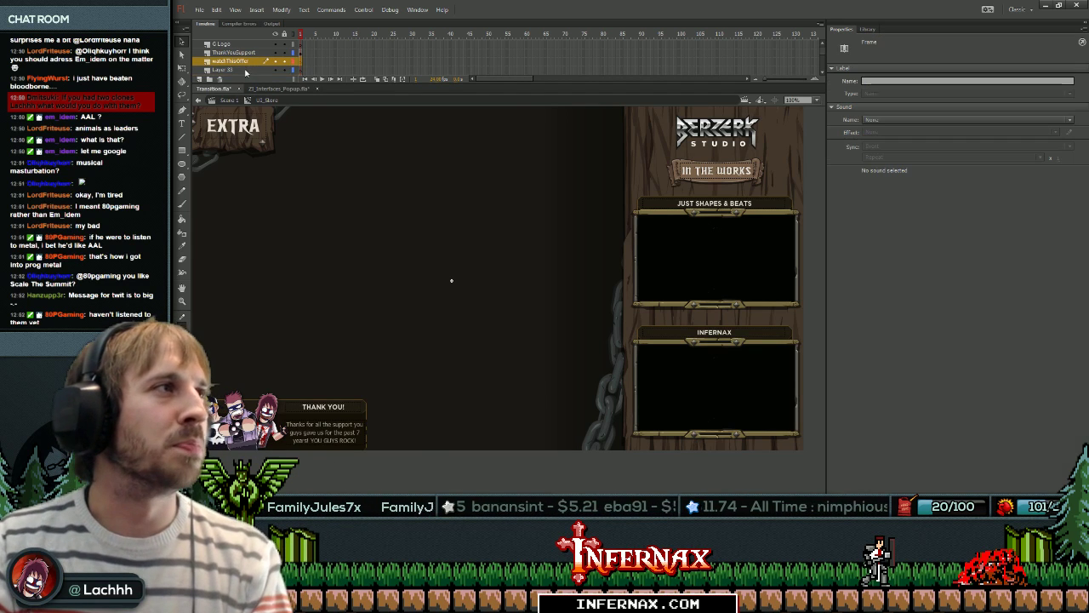
left_click(246, 71, "shift")
left_click(331, 61)
left_click(245, 61)
left_click(243, 69, "shift")
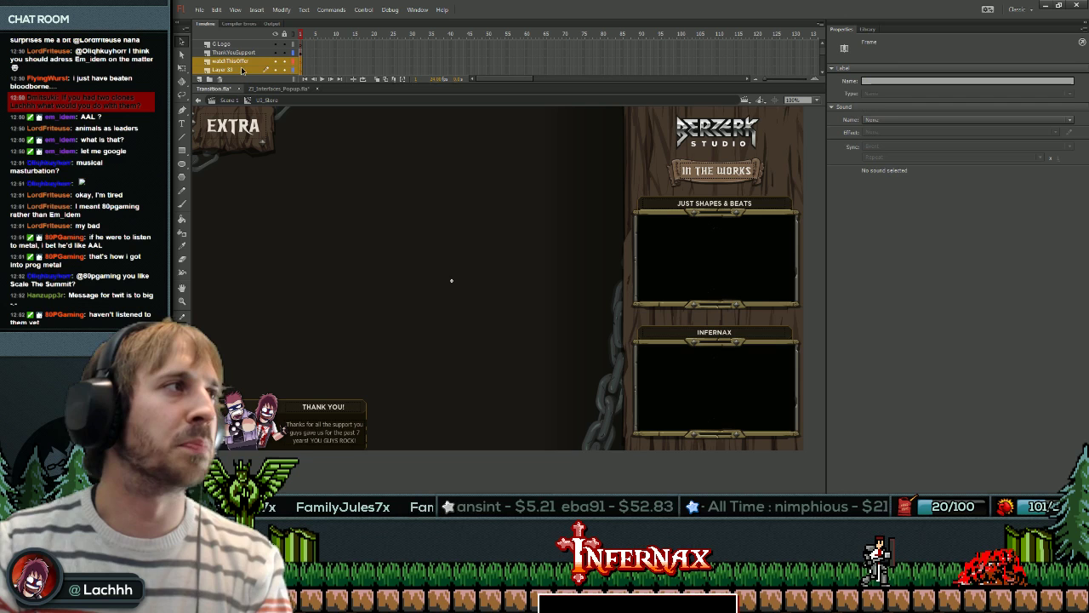
Delete the watchThisOffer layer, the layer below it, the STORE layer and the other unneeded layers above G Wood01 in UI_Store.
left_click(220, 79)
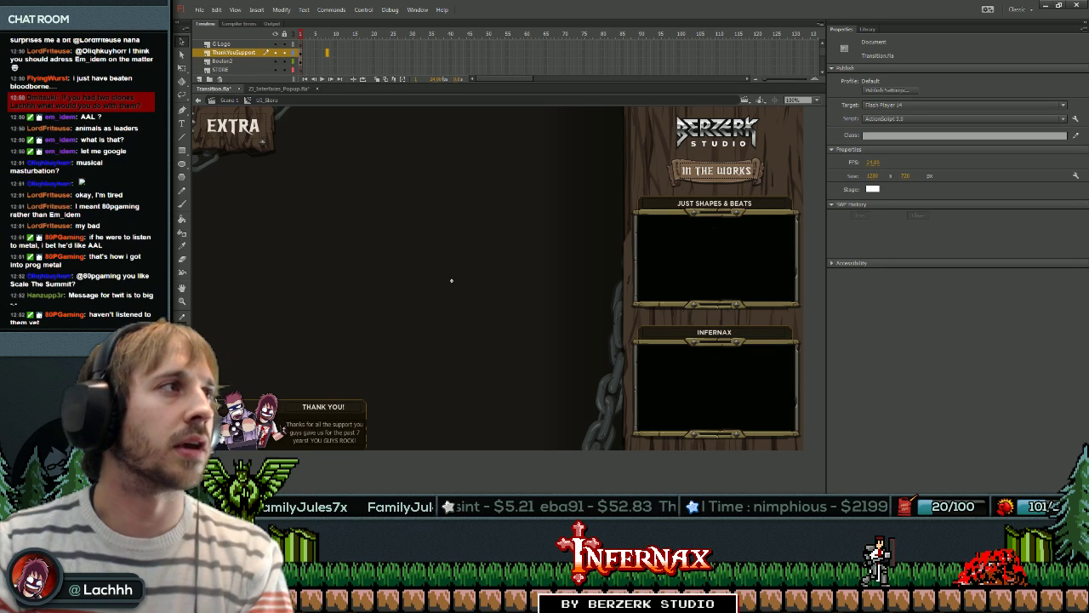
left_click(247, 68)
left_click(253, 72)
left_click(250, 65, "shift")
left_click(221, 79)
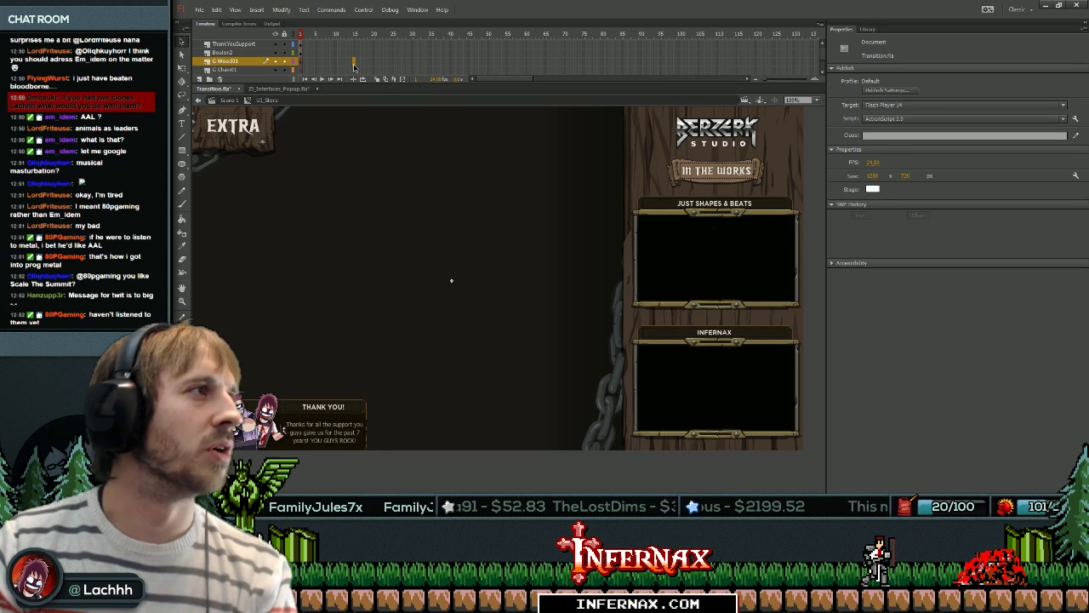
left_click(242, 71, "shift")
left_click(220, 79)
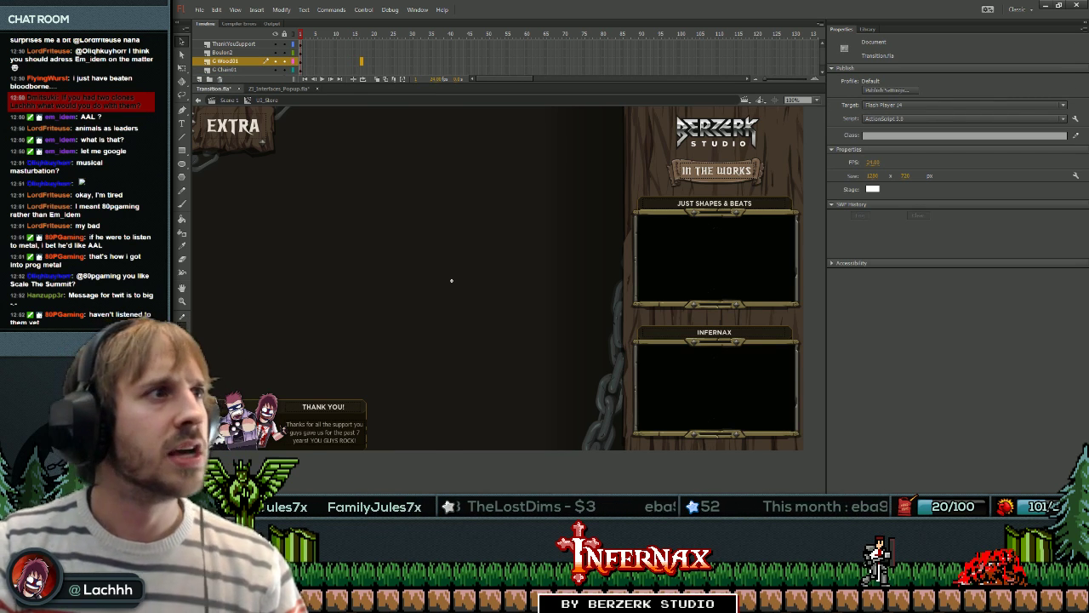
left_click(451, 280)
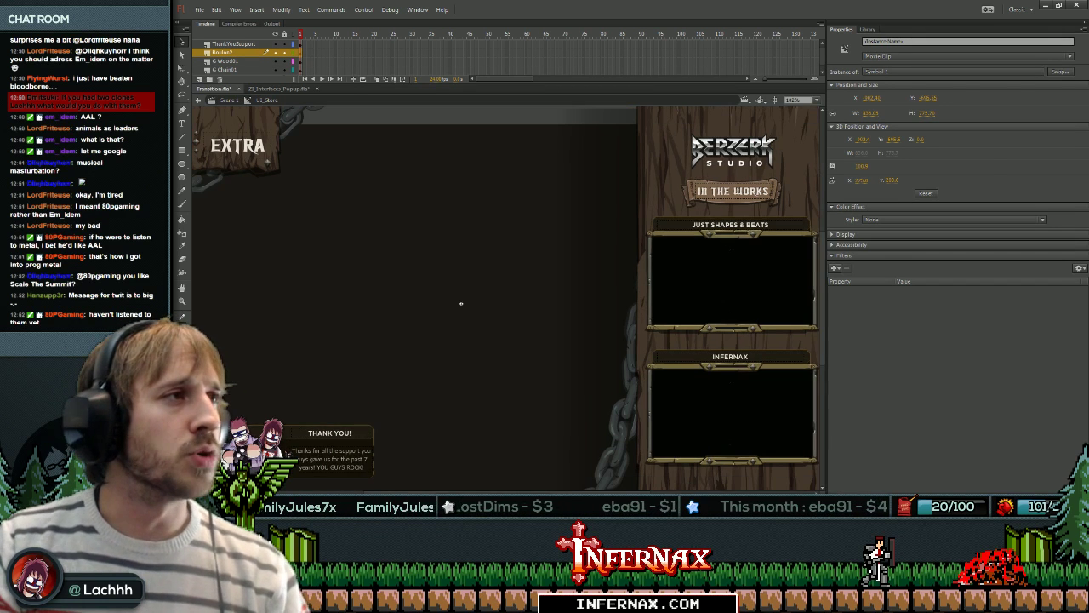
key("ctrl+minus")
key("Escape")
left_click(300, 89)
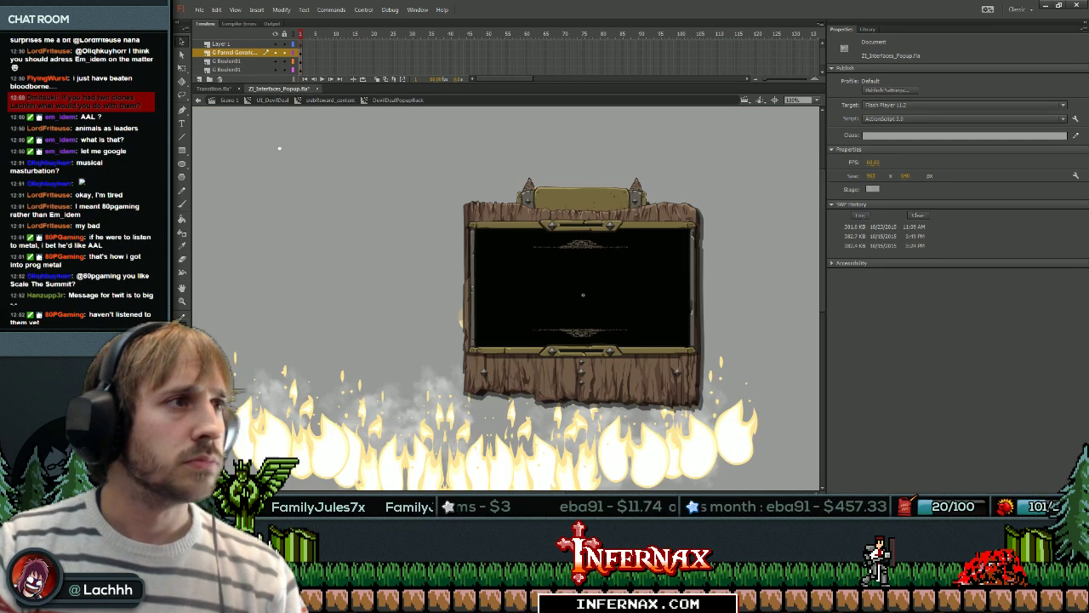
left_click(215, 89)
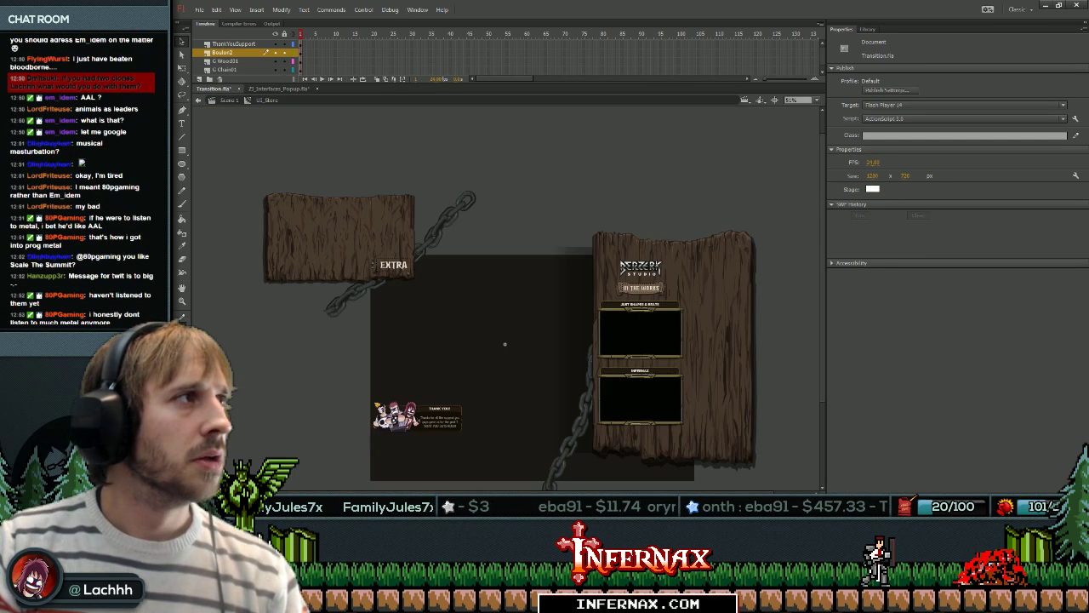
Open ZI_Interfaces_TitleAndPreloader.fla from the starling folder.
left_click(200, 9)
left_click(208, 23)
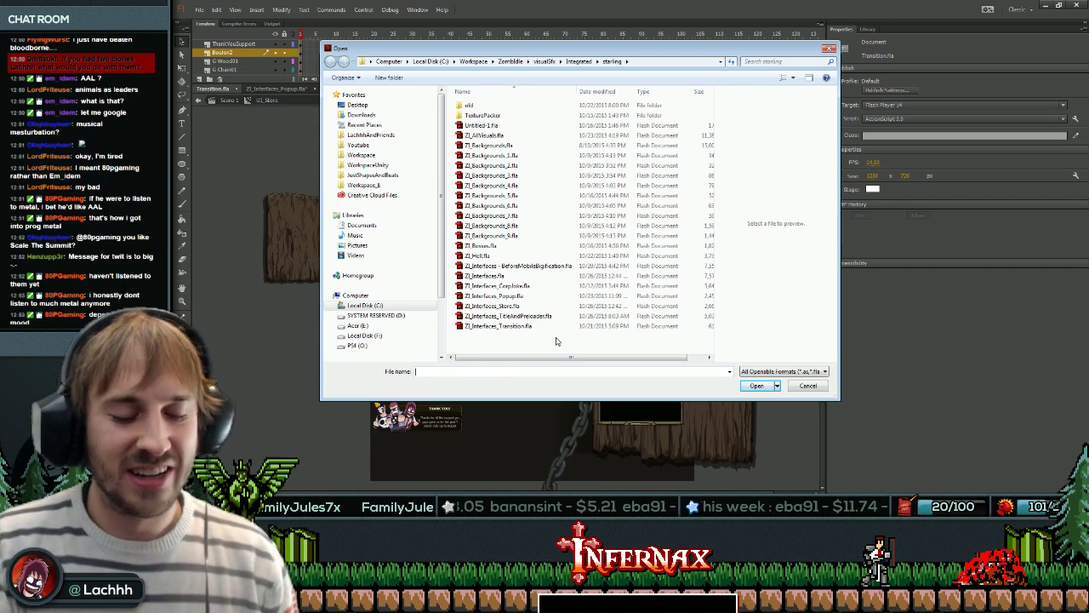
left_click(595, 331)
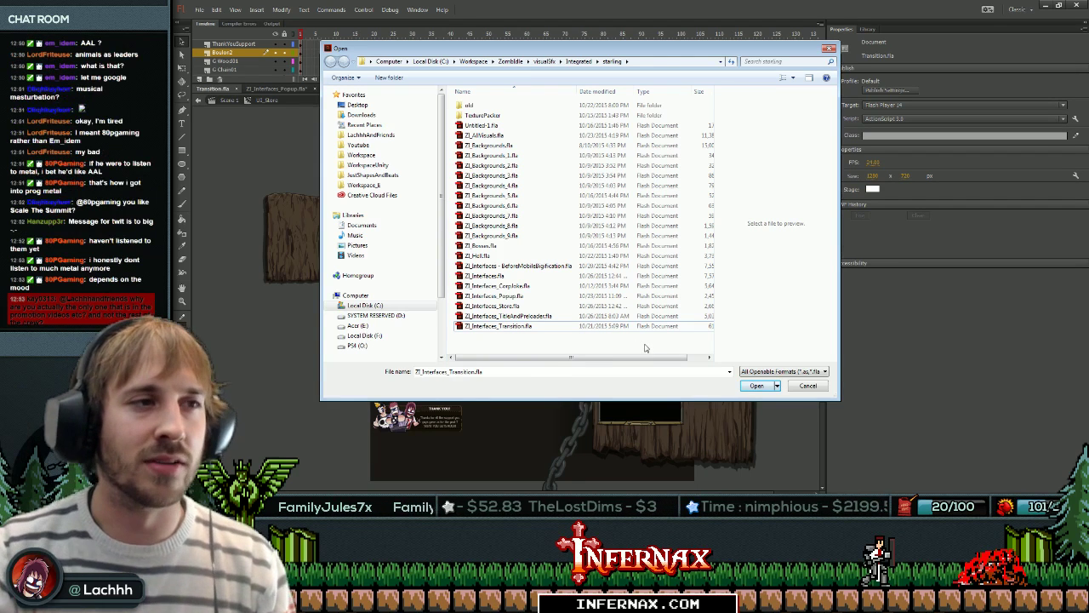
left_click_drag(713, 338, 732, 341)
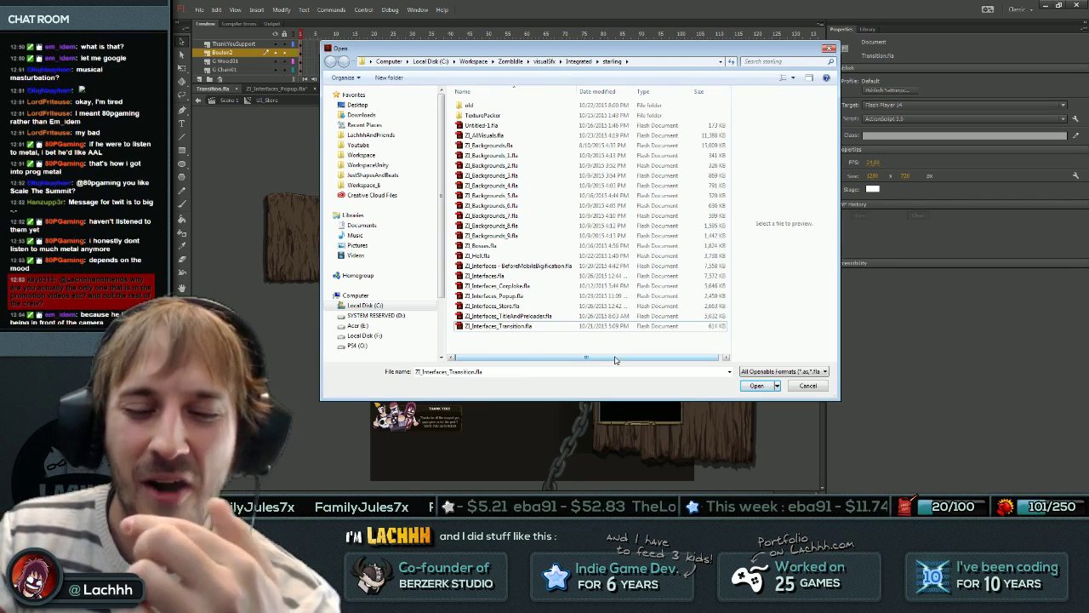
left_click_drag(620, 360, 636, 362)
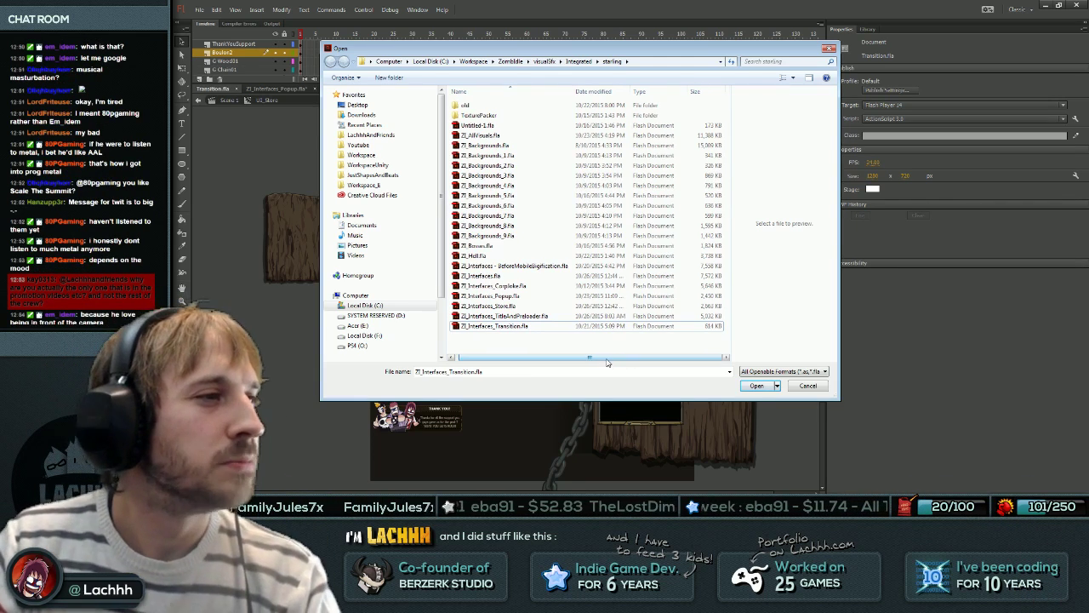
scroll(607, 362, "left", 1)
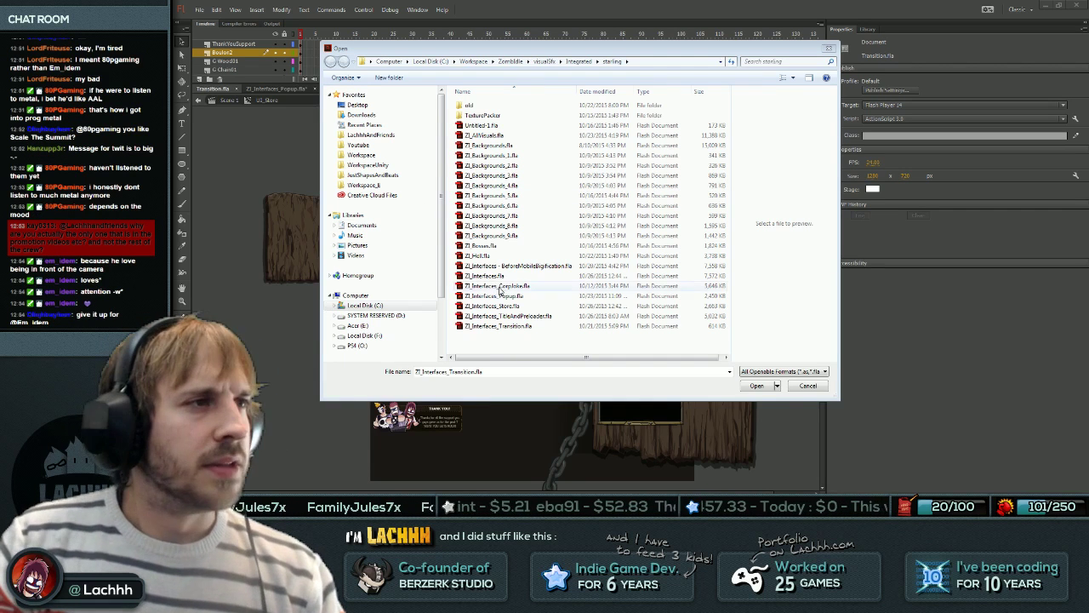
left_click(578, 338)
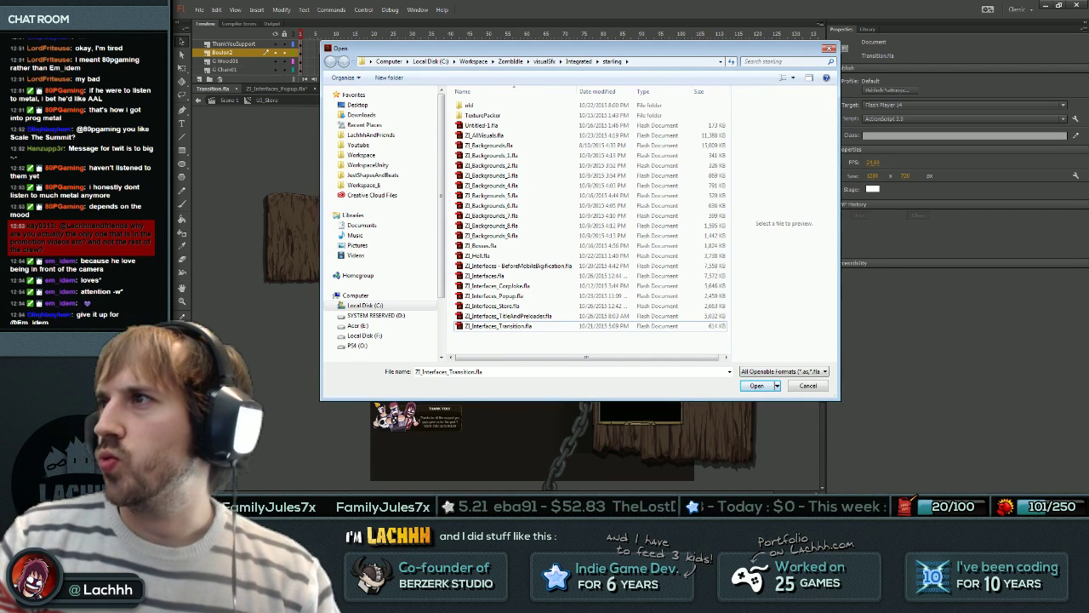
left_click(1000, 365)
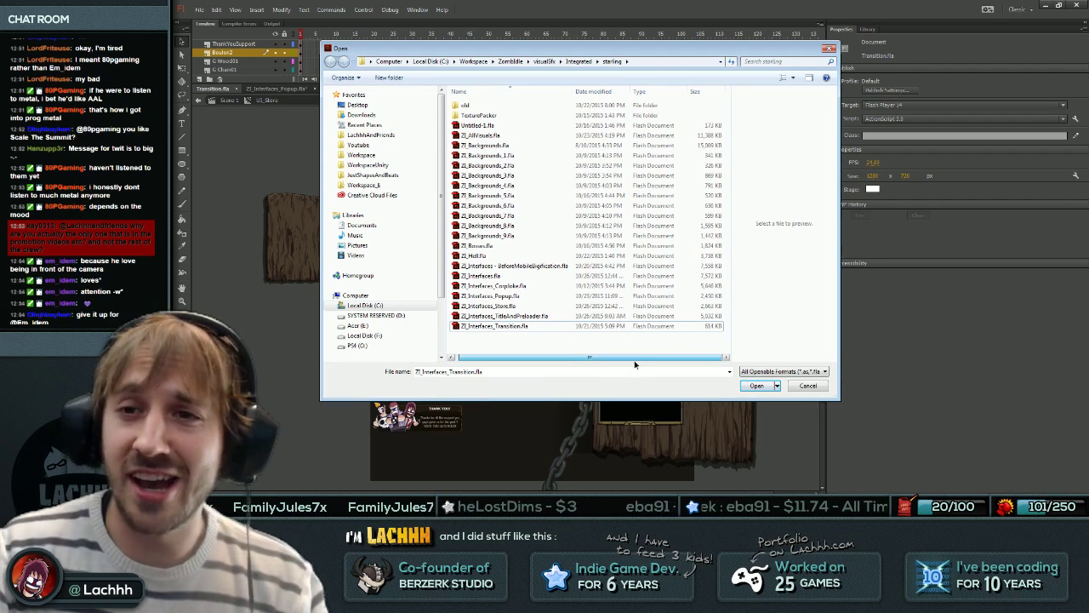
left_click_drag(571, 51, 621, 49)
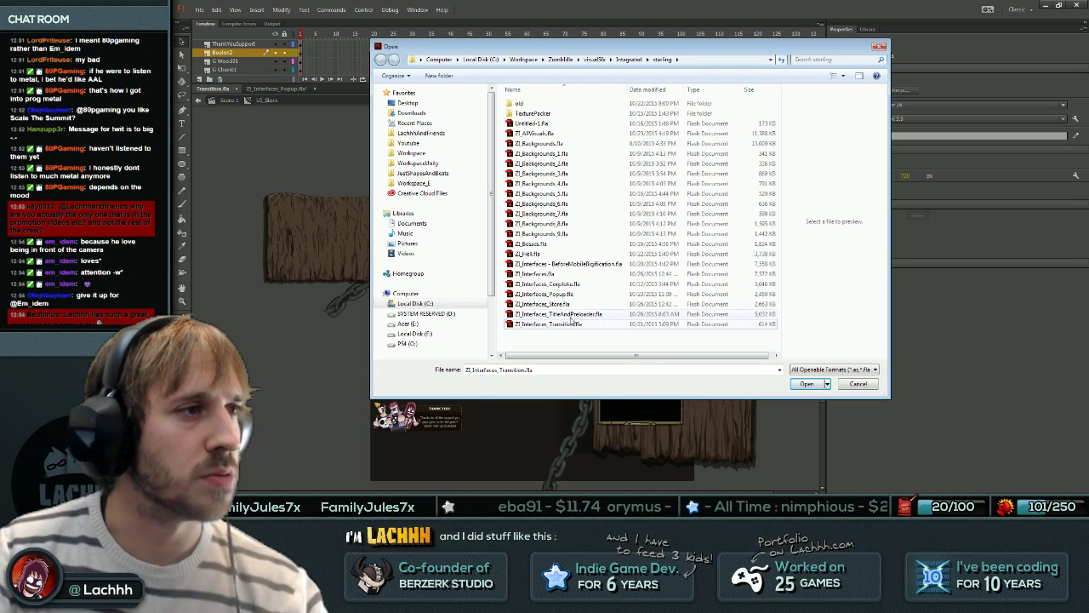
left_click(596, 314)
left_click(805, 384)
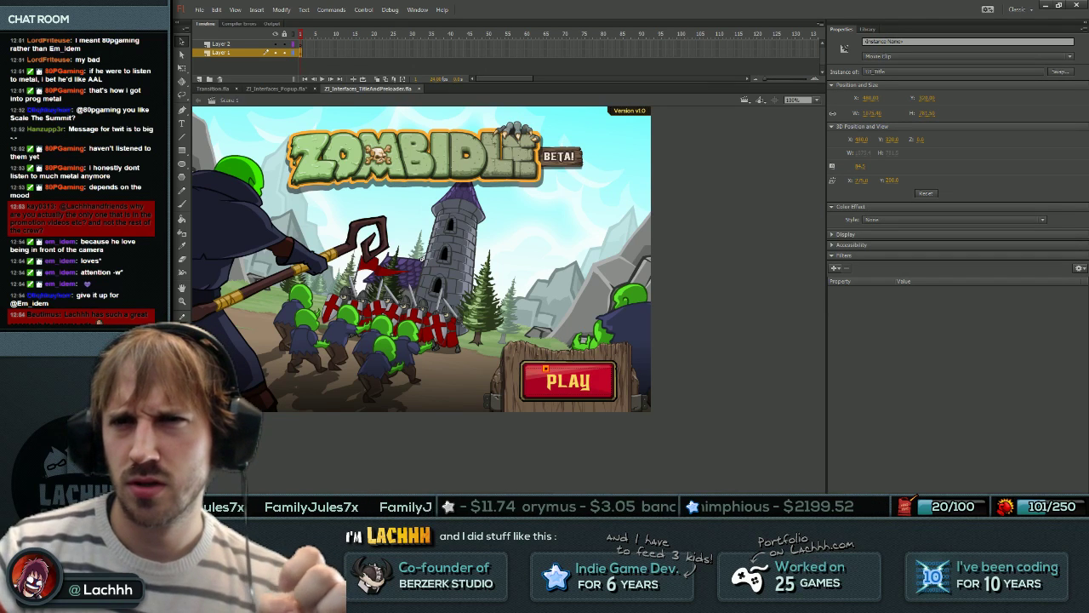
Copy the Zombidle logo from the UI_Title symbol into Transition.fla without replacing existing library items, and place it near the dark background's upper edge.
double_click(421, 256)
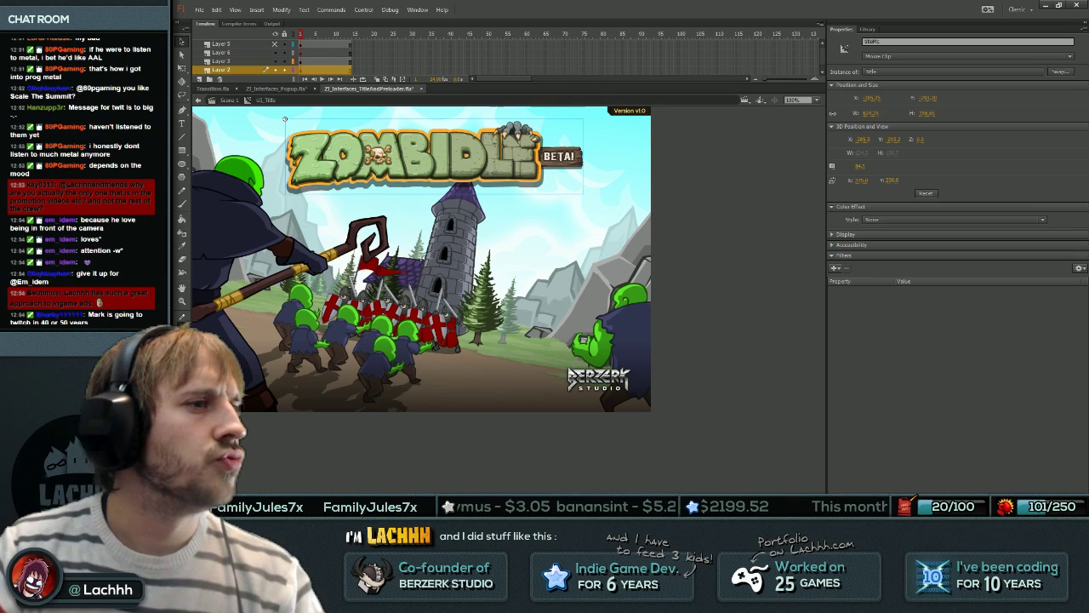
left_click(213, 88)
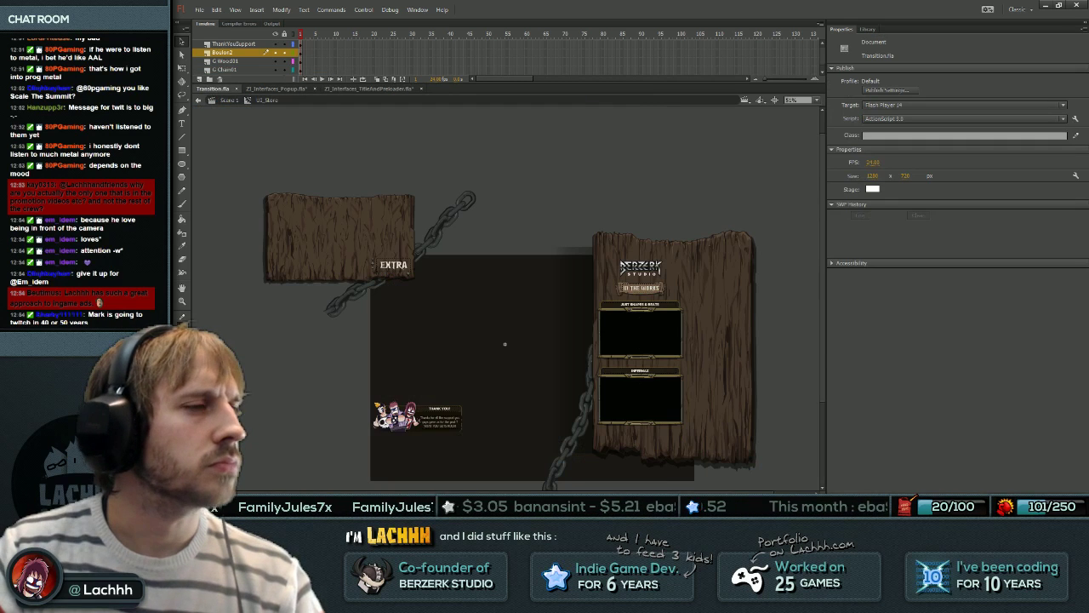
key("ctrl+v")
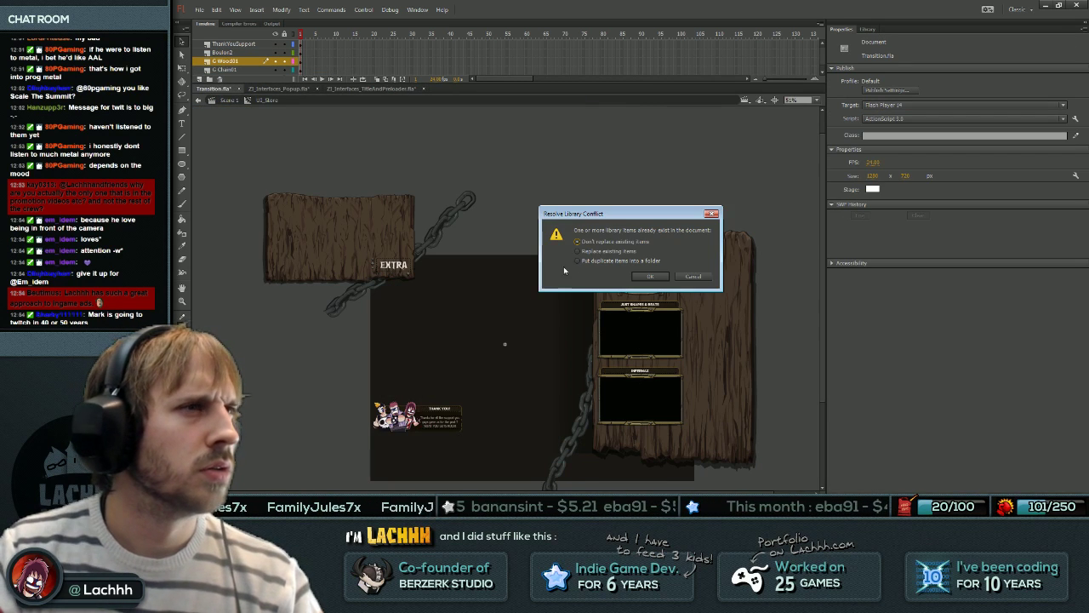
left_click(657, 278)
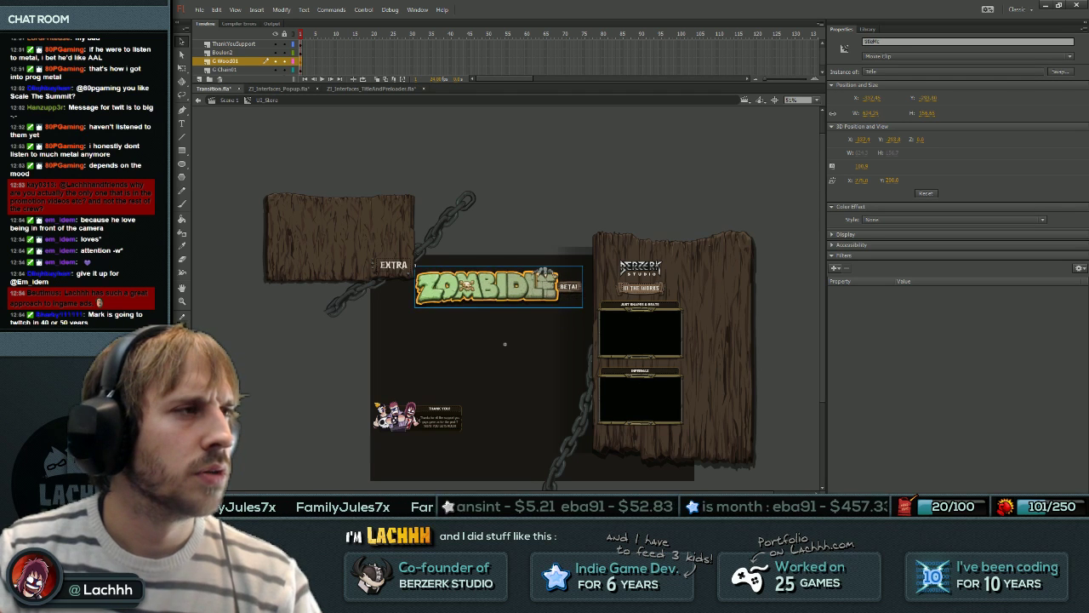
left_click_drag(313, 183, 468, 237)
key("ctrl+1")
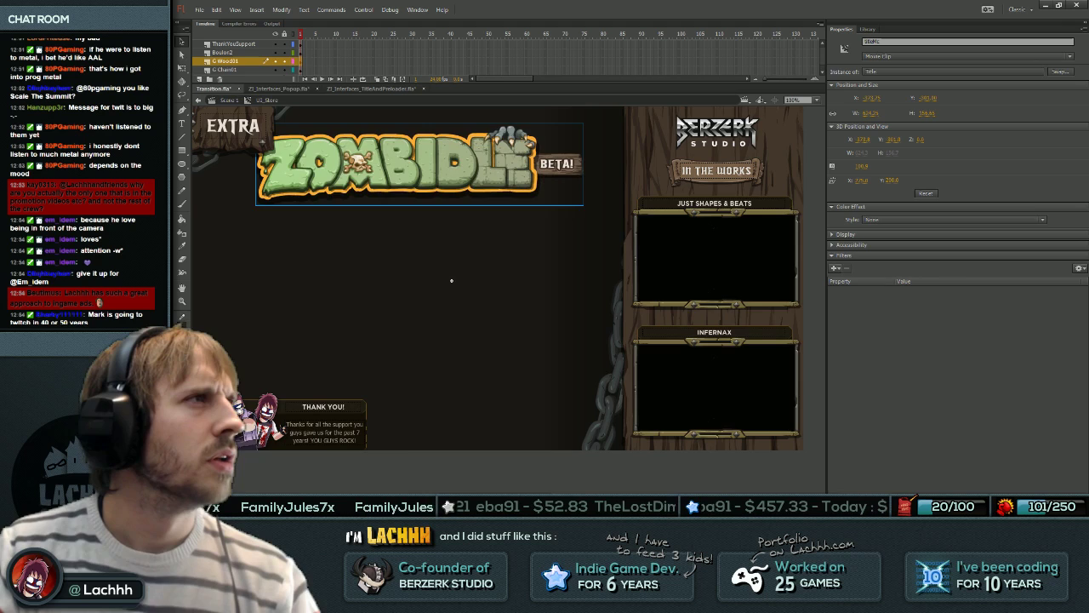
left_click(278, 88)
left_click(525, 349)
left_click(375, 89)
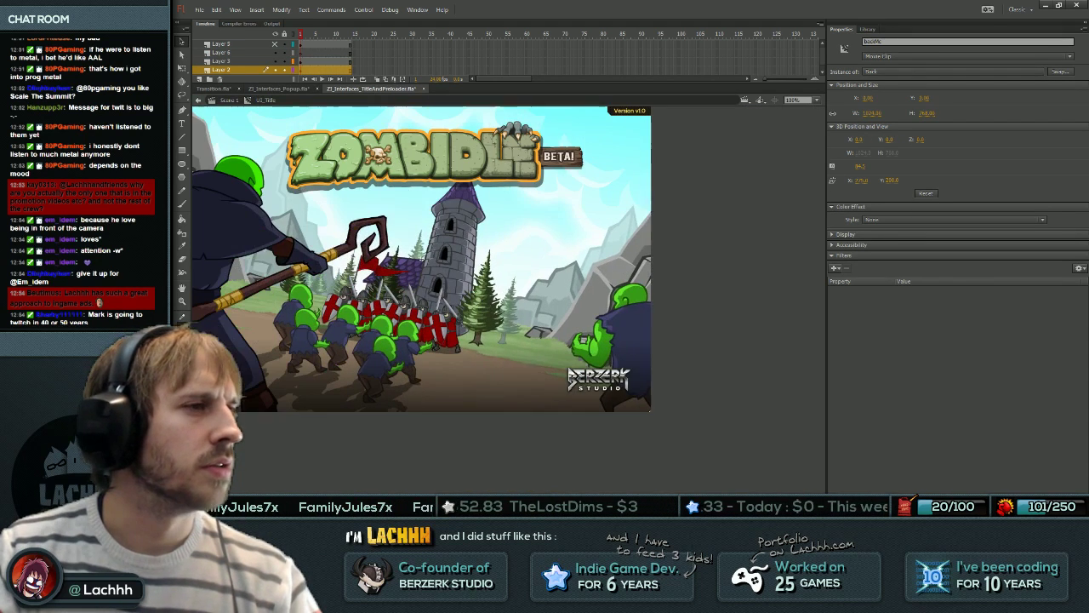
left_click(286, 89)
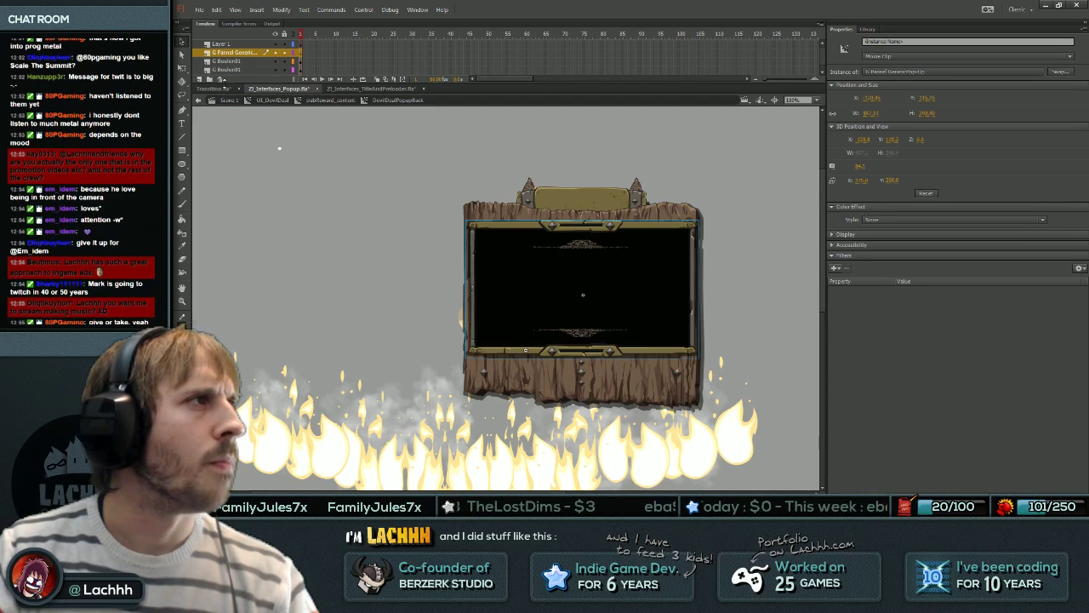
left_click(221, 89)
Move the wooden EXTRA sign up and to the left so it clears the Zombidle logo.
left_click(451, 280)
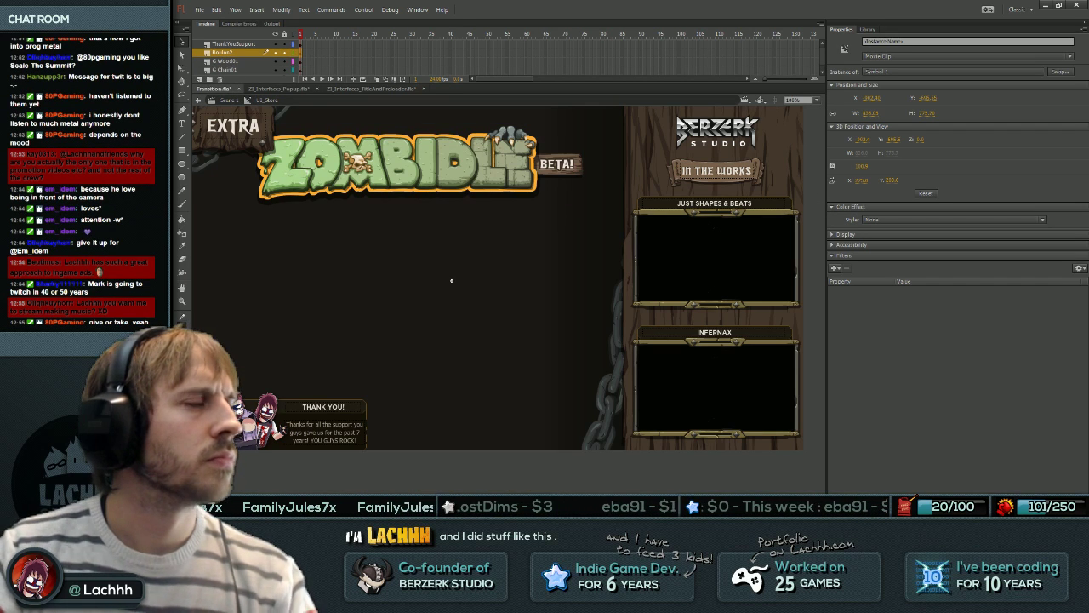
left_click_drag(258, 134, 186, 116)
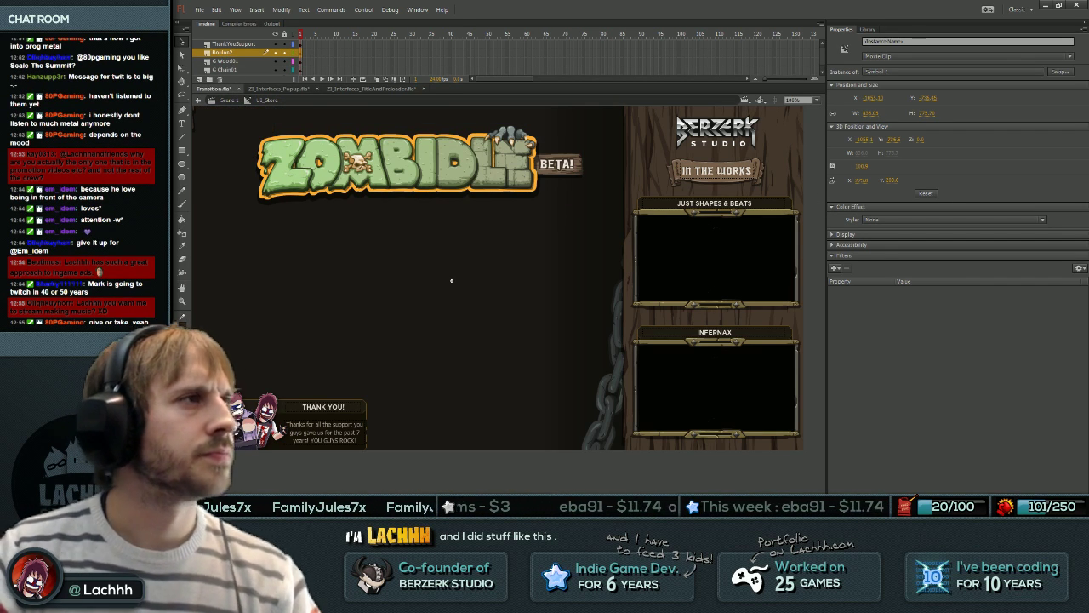
key("ctrl+z")
key("ctrl+z")
left_click_drag(451, 280, 461, 304)
scroll(463, 294, "down", 3)
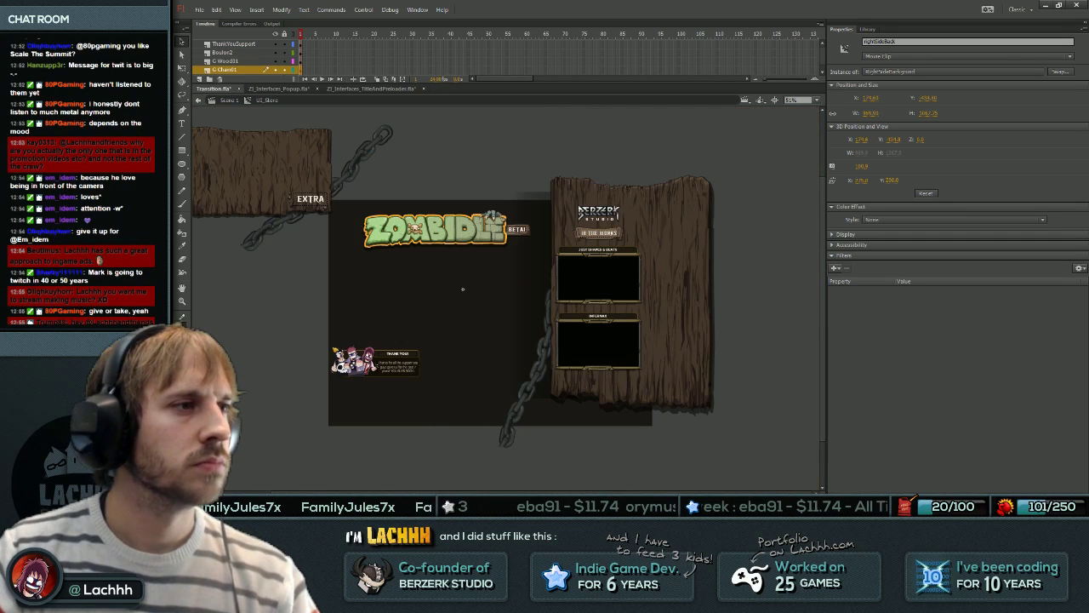
Remove the BETA! sign from inside the Zombidle logo symbol and reposition the logo on the dark background.
left_click(447, 404)
key("ctrl+z")
key("ctrl+z")
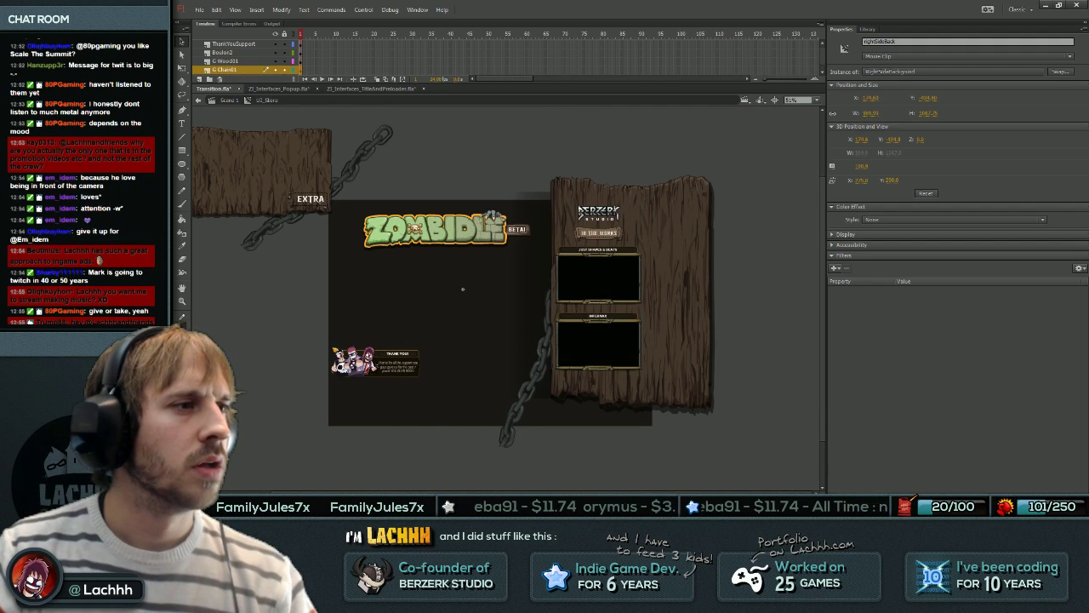
key("ctrl+z")
key("ctrl+z")
key("ctrl+z")
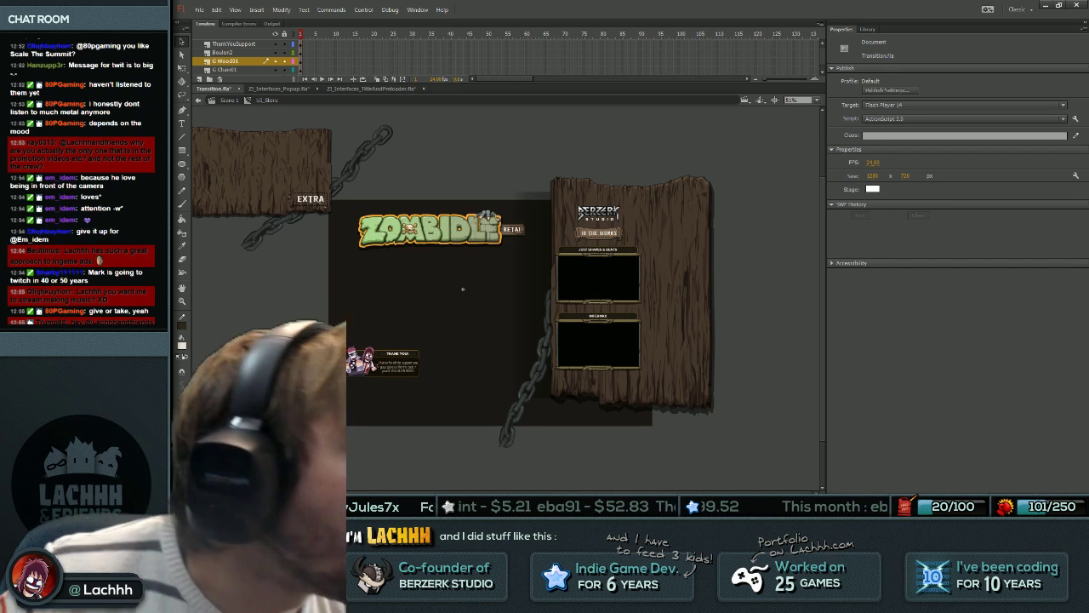
double_click(357, 208)
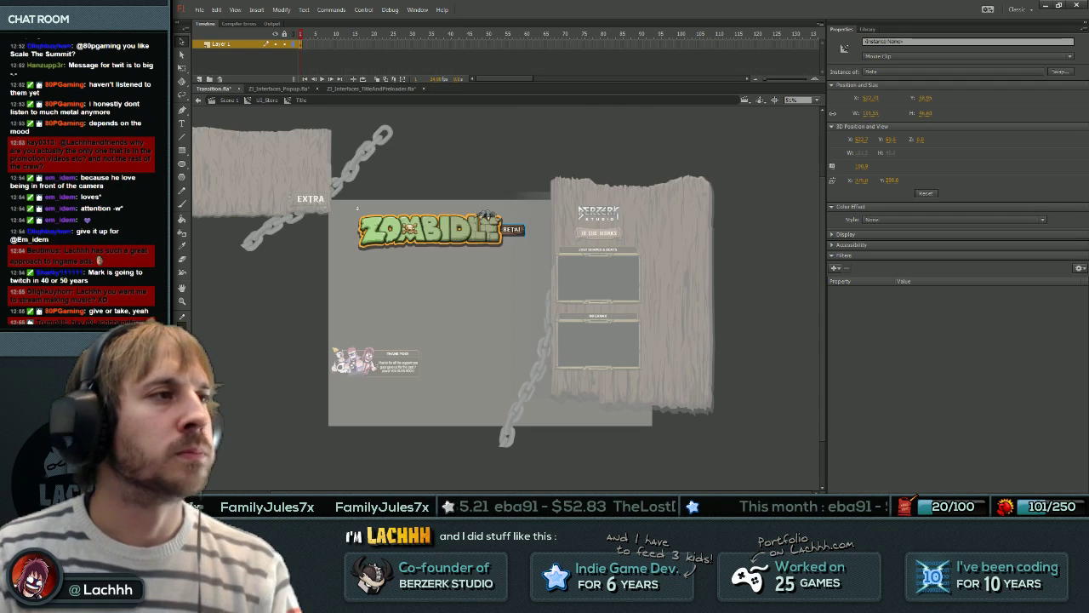
double_click(463, 289)
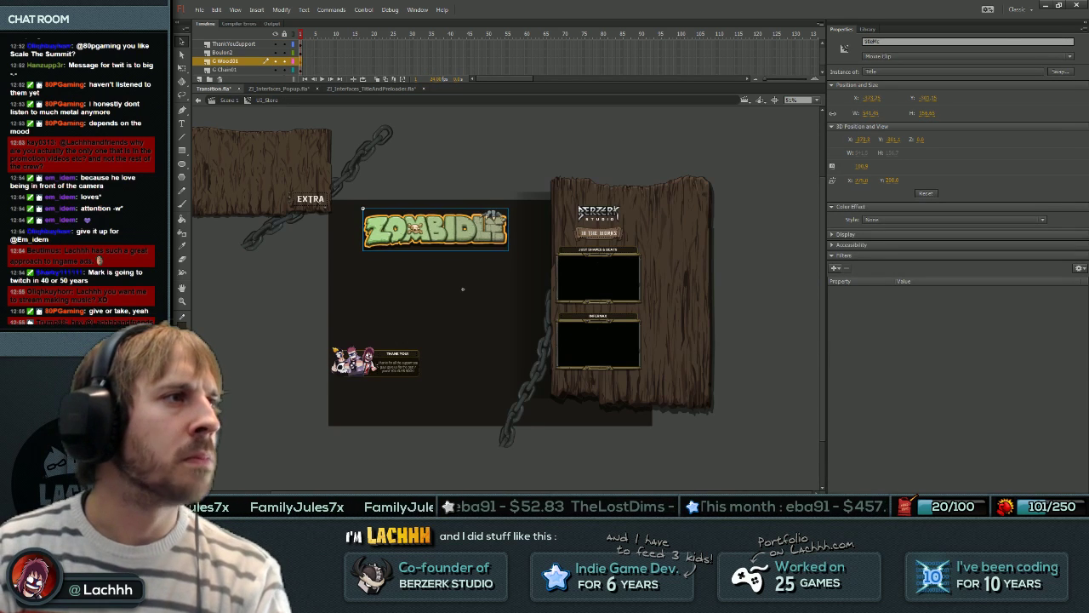
left_click(463, 290)
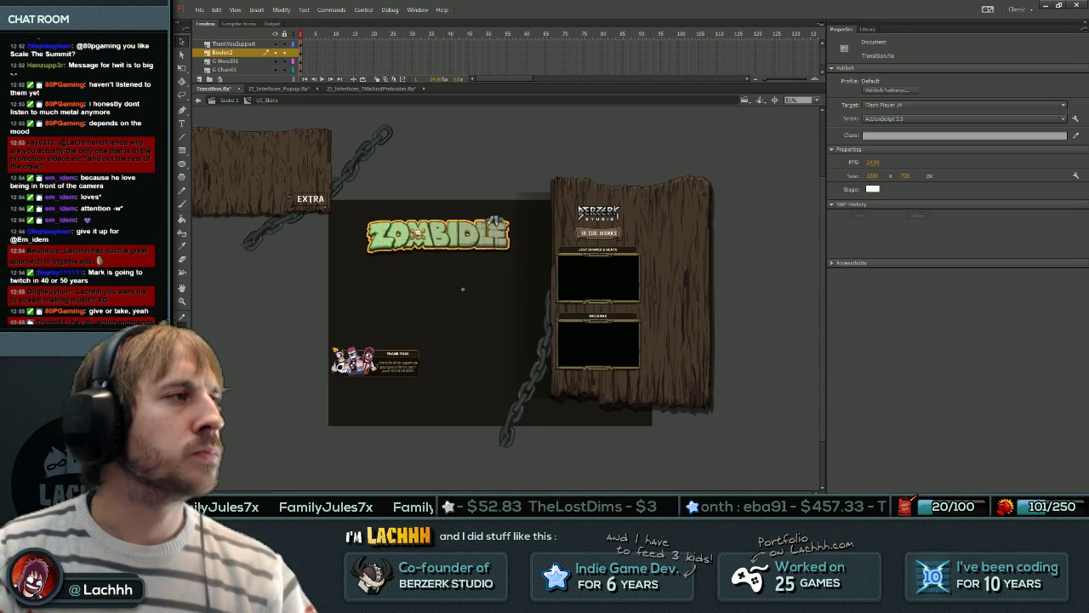
Shift the EXTRA board and its chain fully outside the dark background's upper-left corner, and select the THANK YOU! clip.
key("ctrl+z")
key("ctrl+z")
key("ctrl+z")
key("ctrl+z")
key("ctrl+z")
key("ctrl+z")
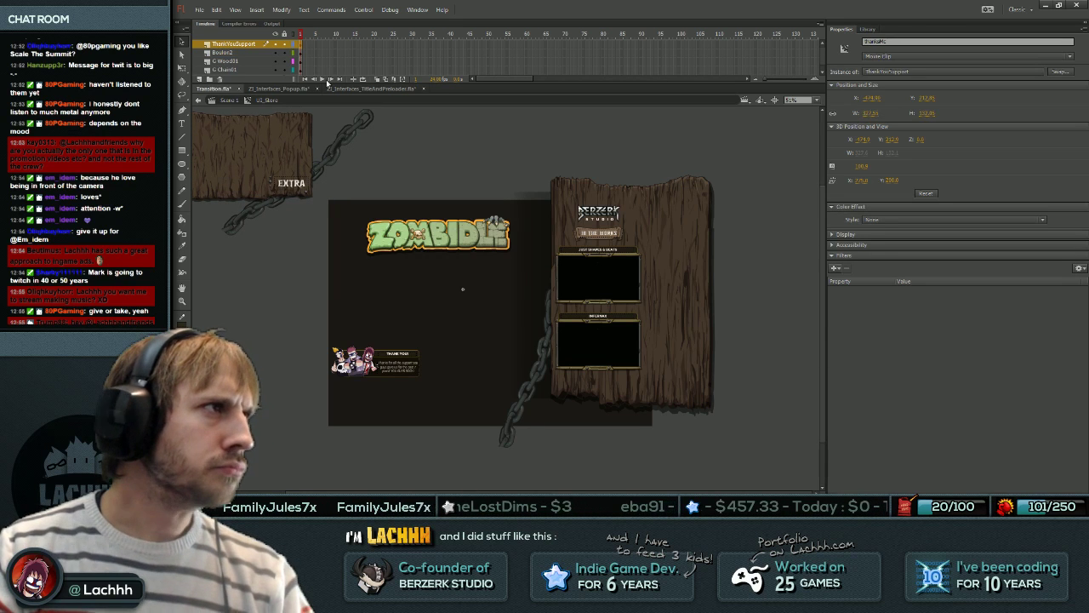
Look over the title screen and popup documents, then return to Transition.fla and select the Zombidle logo.
left_click(362, 89)
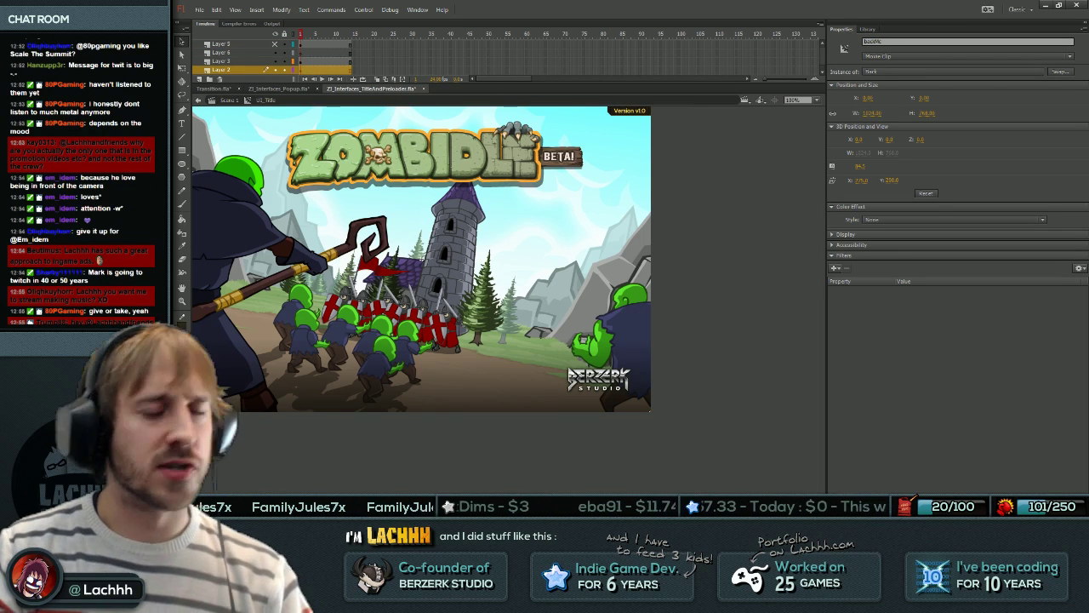
left_click(301, 88)
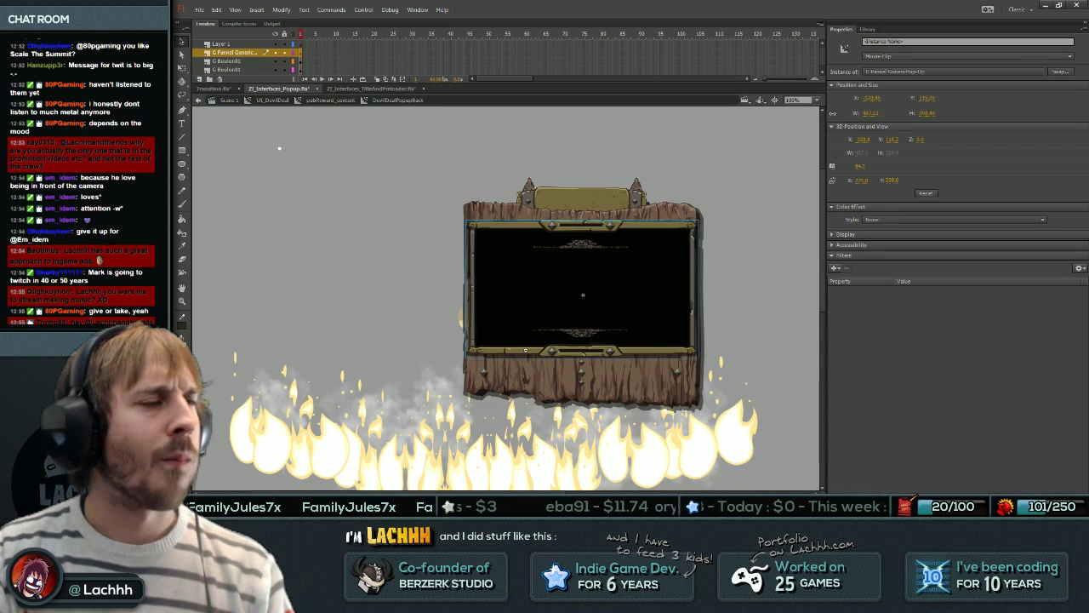
left_click(364, 88)
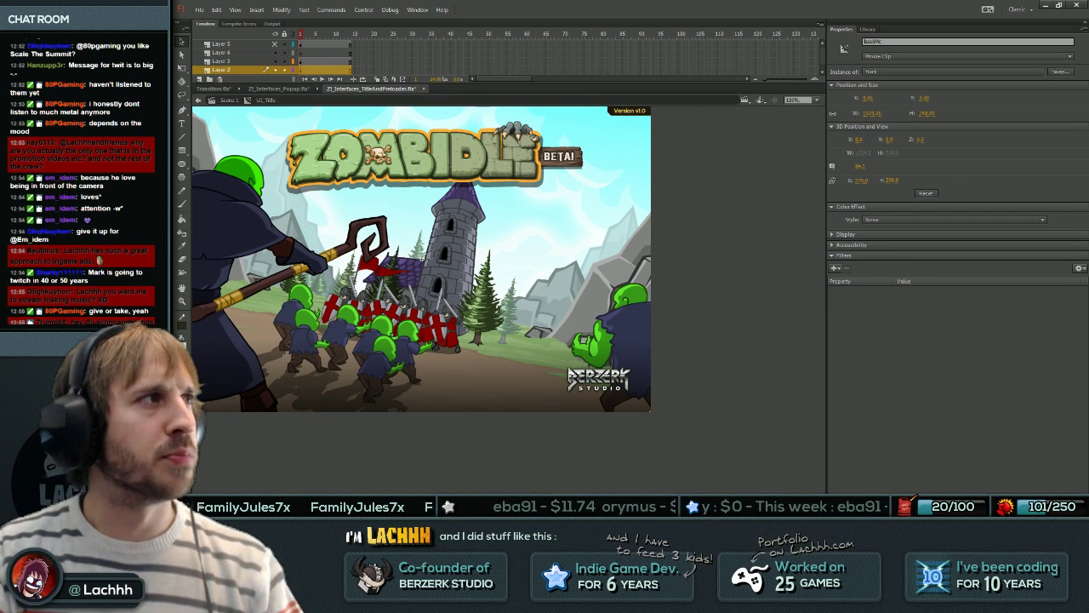
left_click(225, 89)
left_click(438, 236)
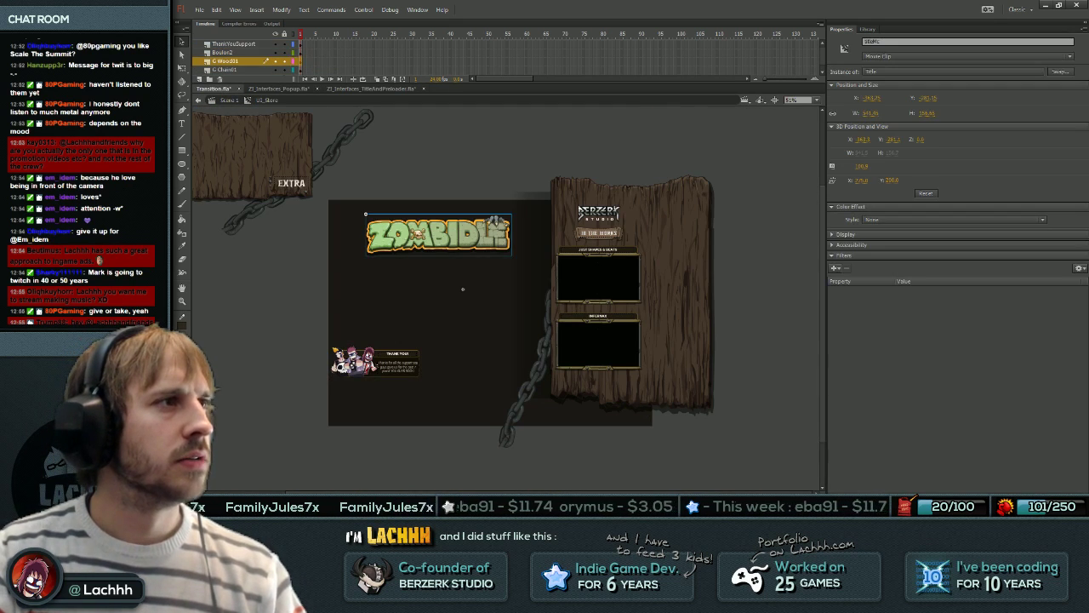
Move the Zombidle logo up and to the left, and try the pasted battle illustration behind it on the same layer.
left_click(377, 363)
left_click_drag(439, 235, 409, 209)
left_click_drag(363, 260, 415, 301)
key("ctrl+v")
key("ctrl+shift+Down")
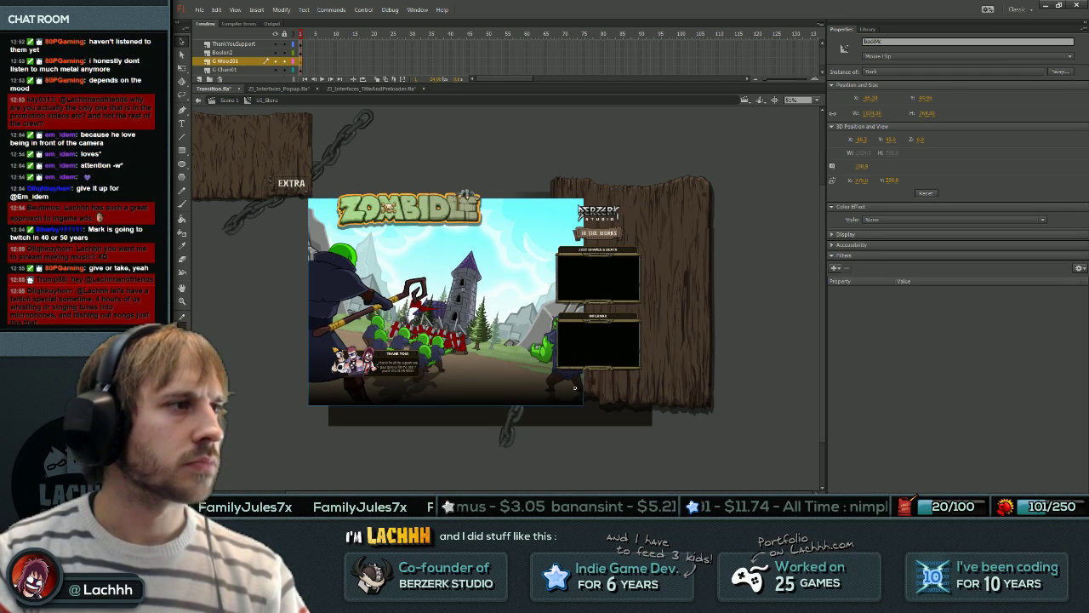
left_click(463, 288)
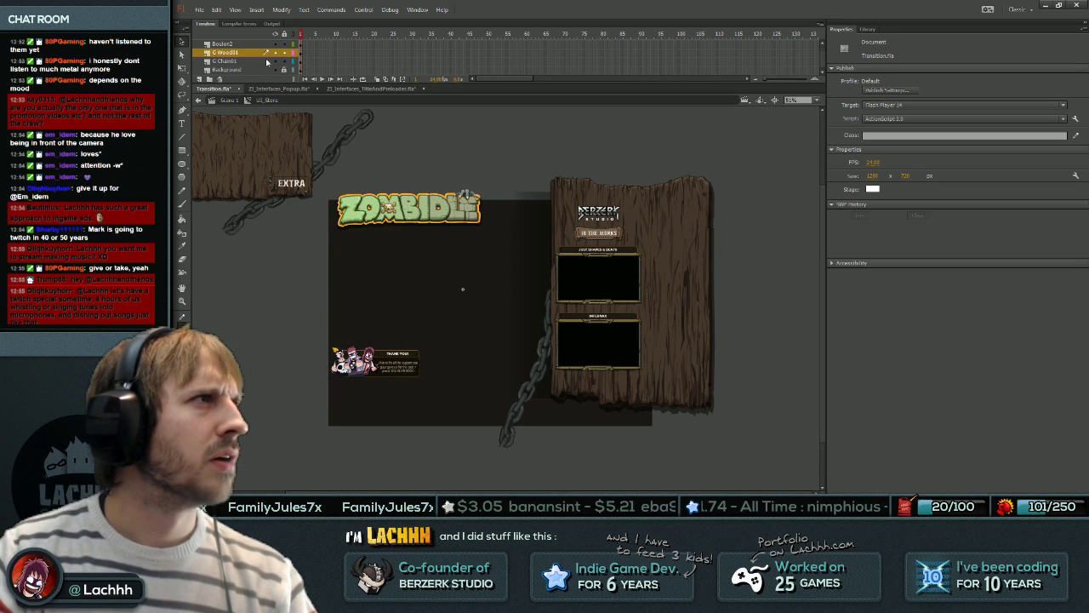
Add a new layer beneath the Background layer and paste the battle illustration in place on it.
right_click(247, 68)
left_click(256, 75)
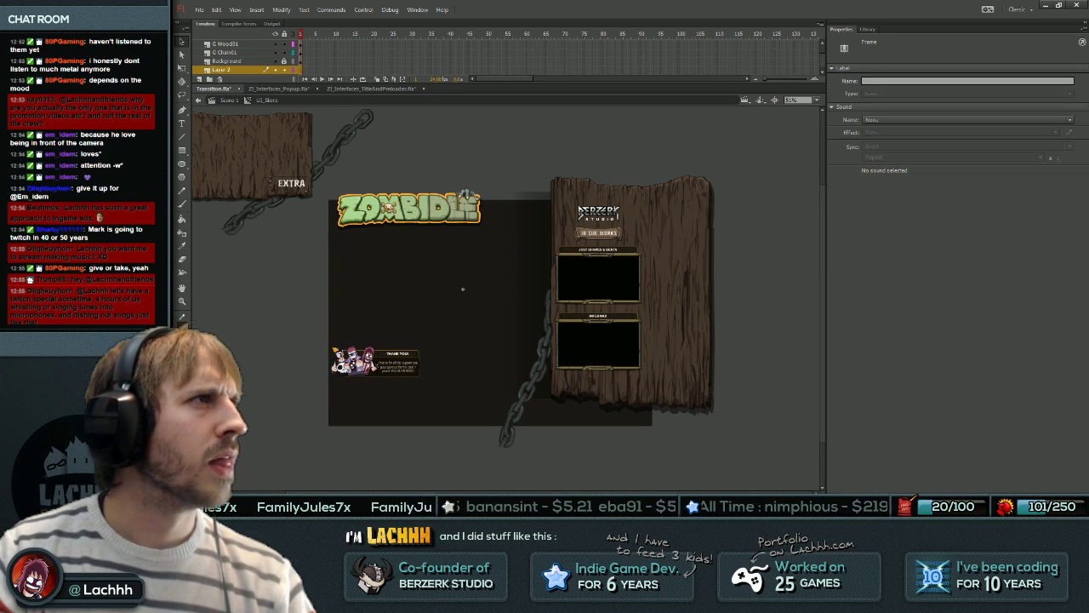
key("ctrl+shift+v")
Unlock the Background layer and delete its dark backdrop so the battle illustration can serve as the background.
left_click(285, 62)
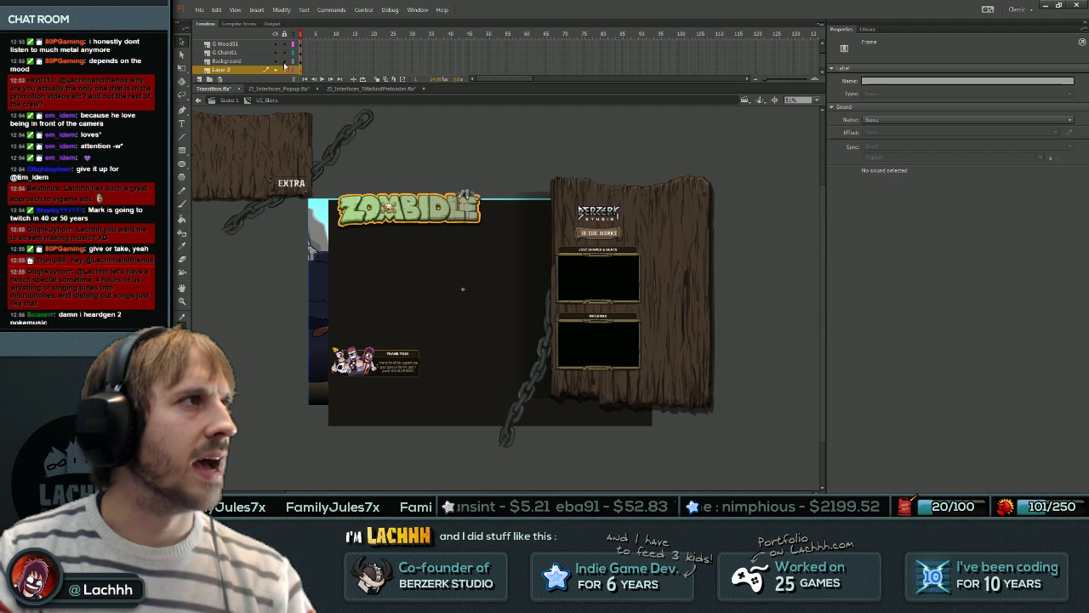
left_click(228, 61)
key("Escape")
left_click(451, 294)
key("Delete")
Shift the battle illustration slightly to the right and upward behind the panels.
left_click_drag(451, 294, 456, 291)
key("shift+Up")
key("shift+Up")
Reposition the Zombidle logo to the right and down so it sits above the tower, clear of the upper edge.
left_click_drag(410, 211, 441, 228)
key("ctrl+1")
key("shift+Right")
key("shift+Right")
key("shift+Left")
key("shift+Left")
key("shift+Down")
key("shift+Down")
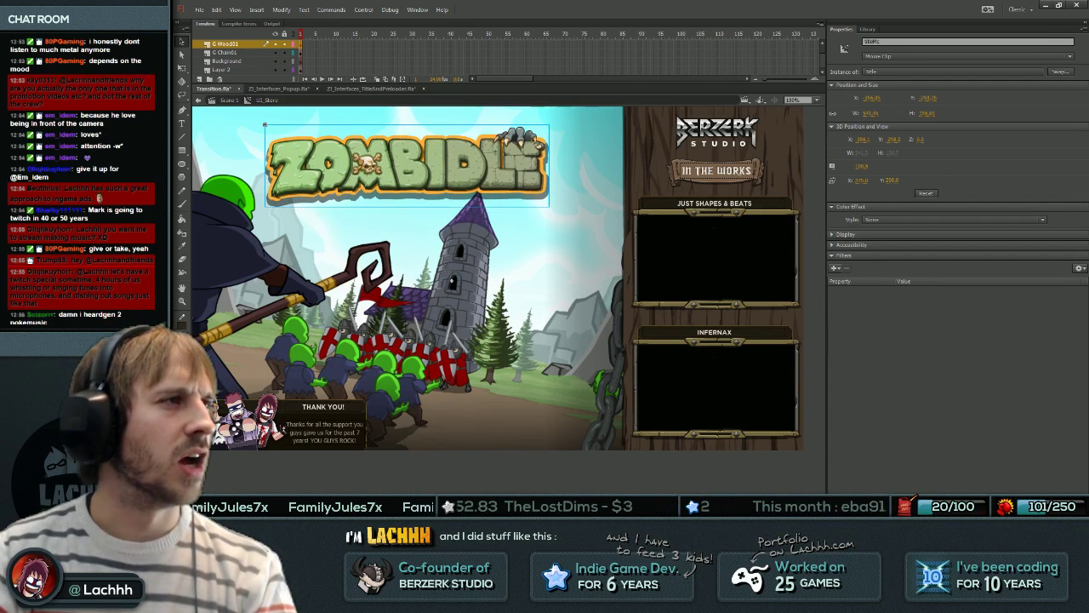
Convert the battle illustration into a movie clip symbol and darken it with a Brightness color effect of about -45%.
left_click(430, 288)
key("F8")
key("Return")
left_click(947, 218)
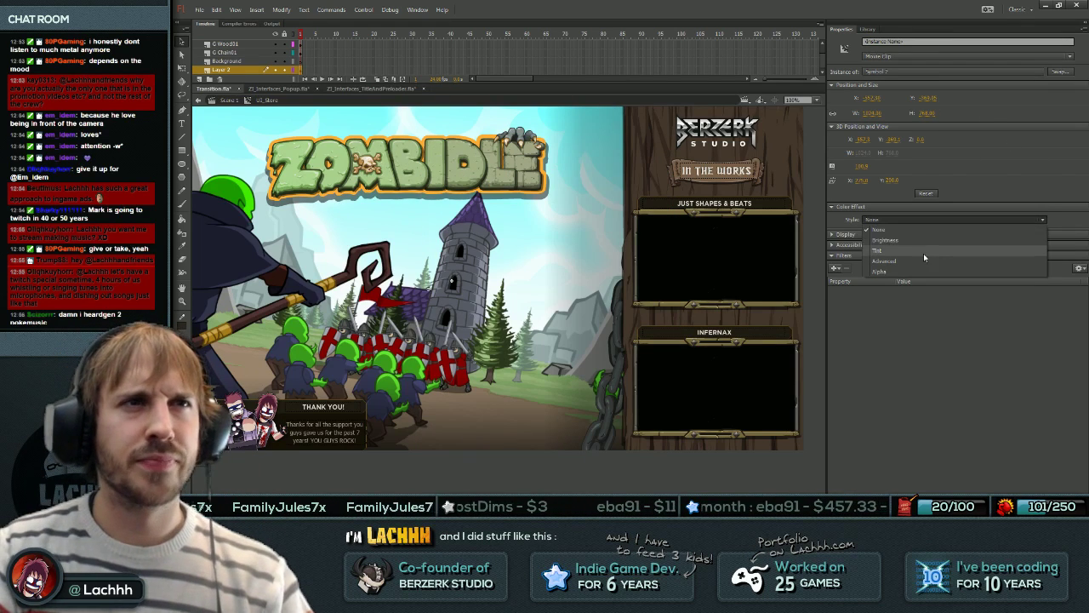
left_click(928, 249)
left_click_drag(934, 238, 917, 238)
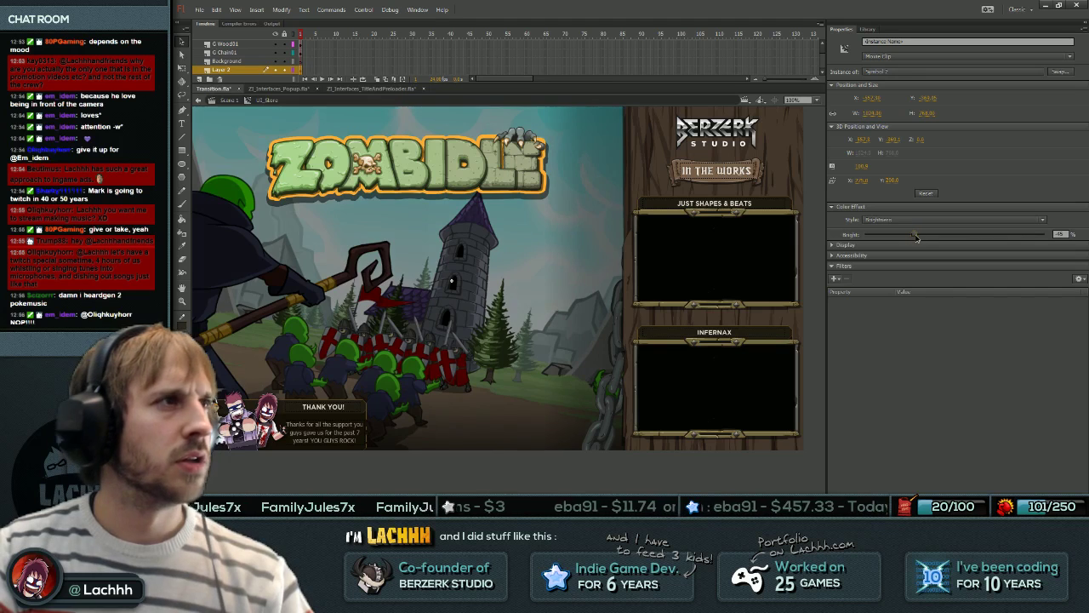
Raise the THANK YOU! clip slightly and delete the darkened battle illustration from the stage.
left_click(316, 424)
left_click_drag(317, 424, 319, 404)
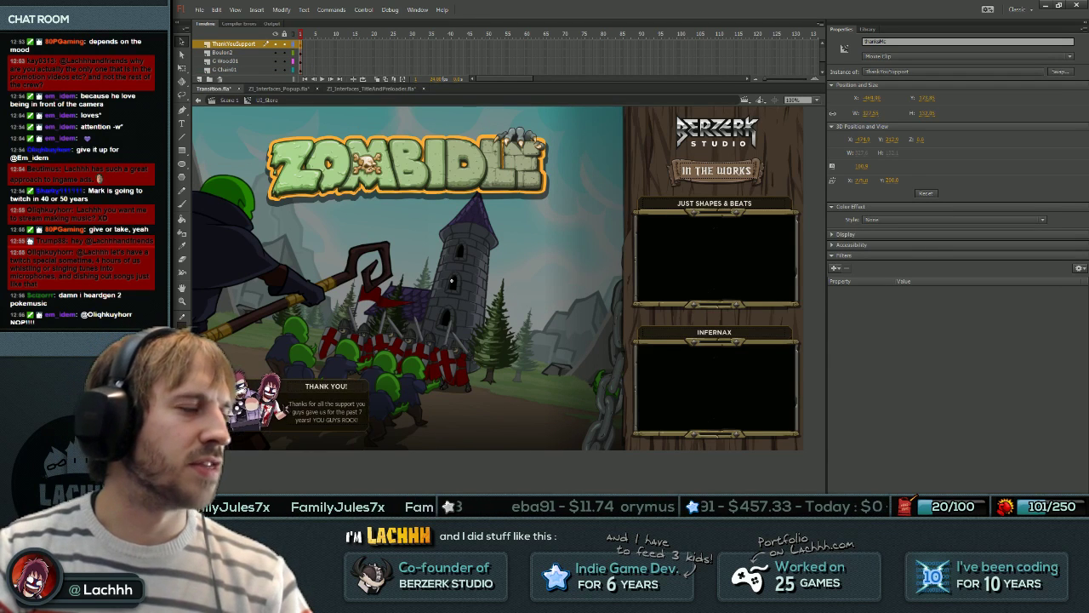
left_click_drag(426, 281, 414, 271)
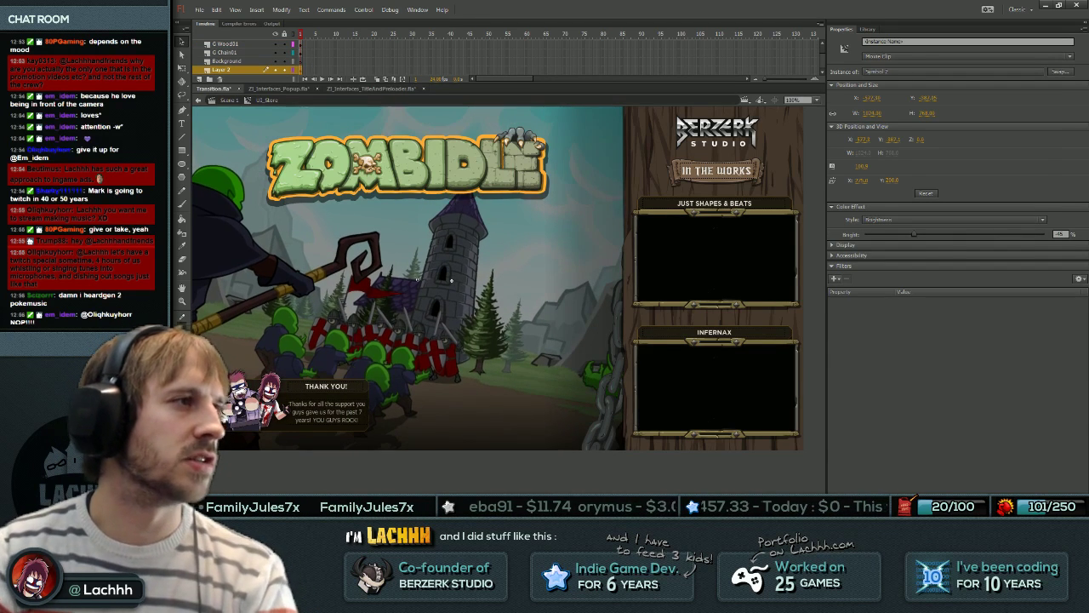
key("Delete")
Preview the UI_SPLASHSCREEN_HD symbol in the library of ZI_Interfaces_TitleAndPreloader.fla.
left_click(298, 90)
left_click(360, 89)
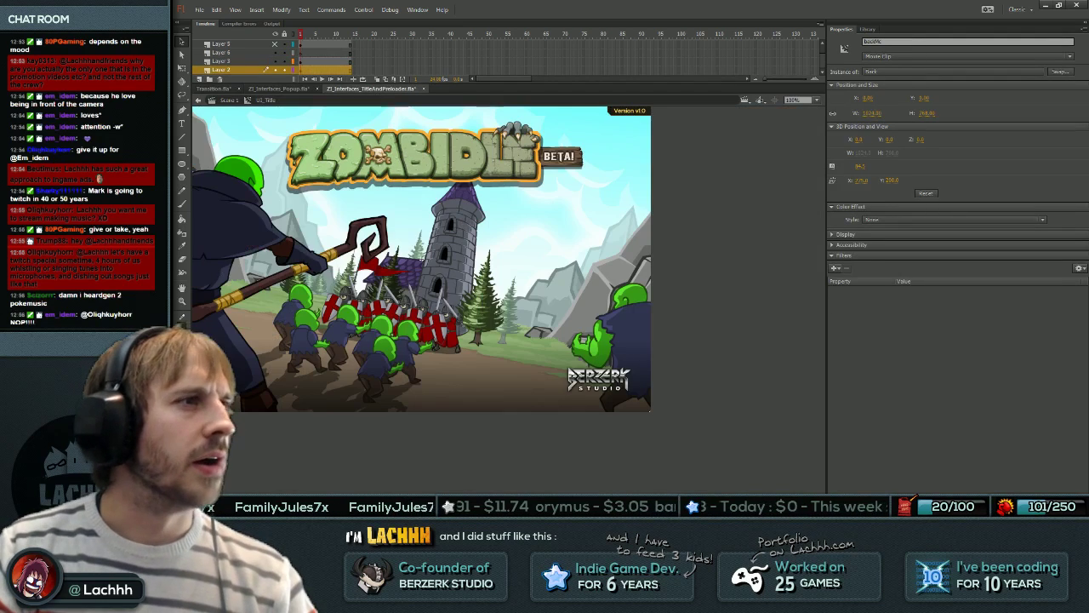
key("ctrl+l")
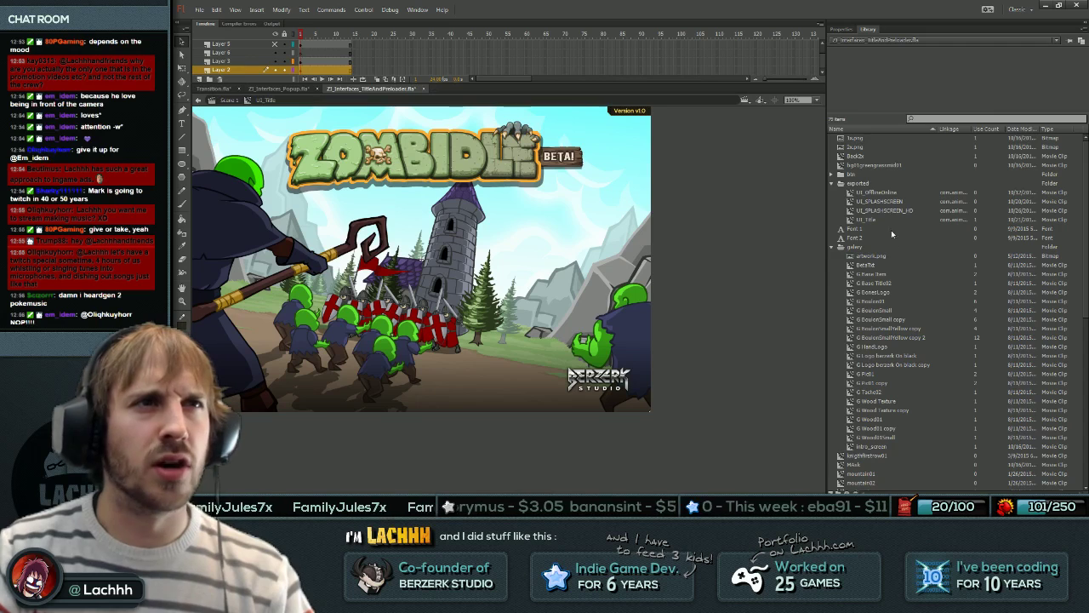
left_click(890, 213)
Close ZI_Interfaces_TitleAndPreloader.fla and ZI_Interfaces_Popup.fla without saving their changes.
left_click(425, 88)
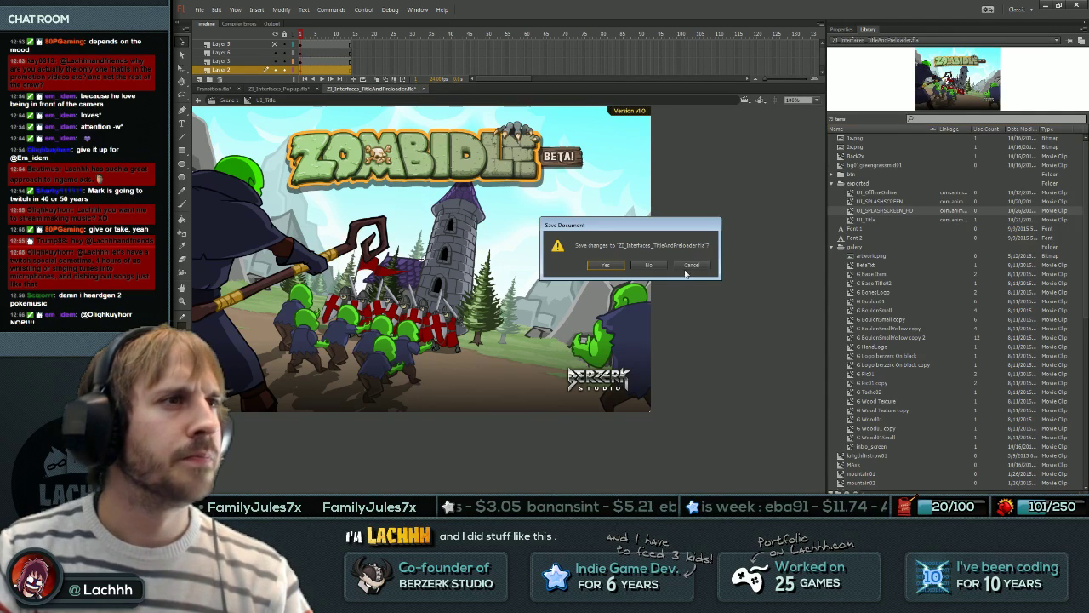
left_click(650, 266)
left_click(318, 88)
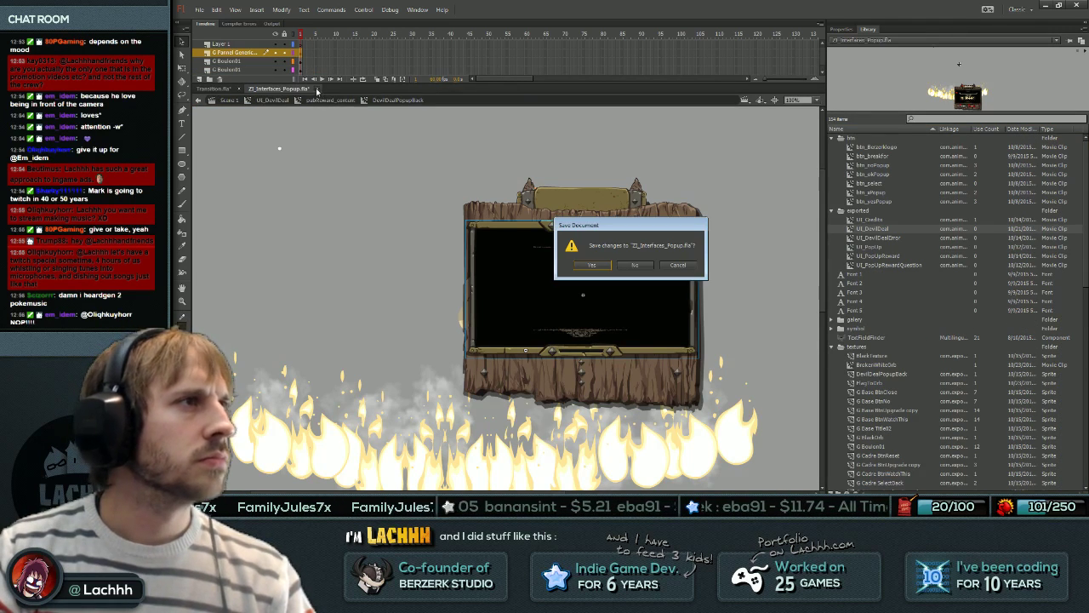
left_click(634, 264)
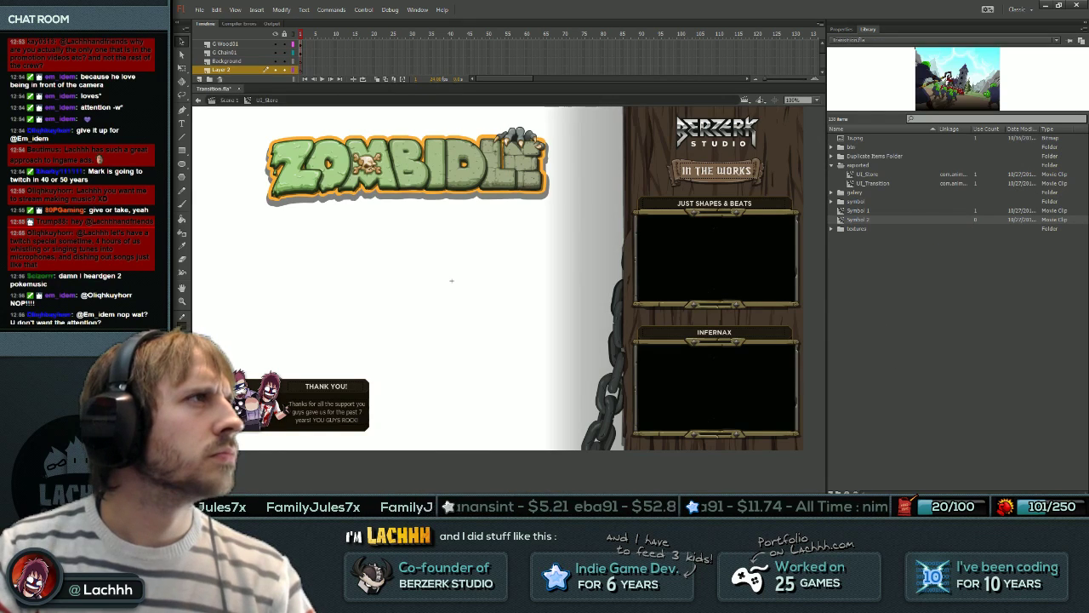
Open SplashScreen_EM.fla from the Zombidle Art/SplashScreen folder to check its contents, and close it again.
left_click(200, 9)
left_click(213, 30)
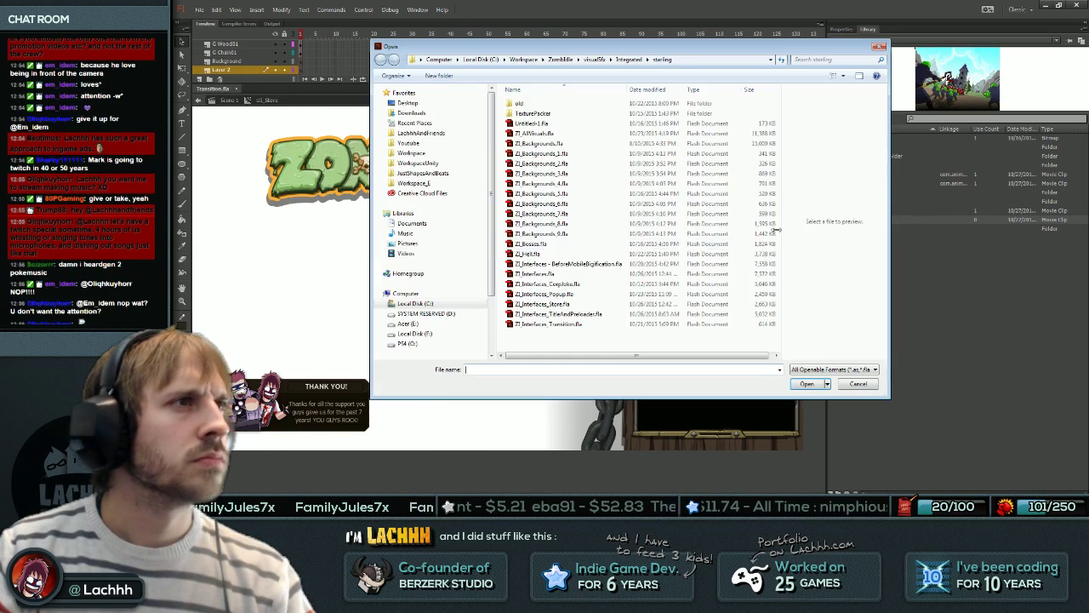
left_click(562, 60)
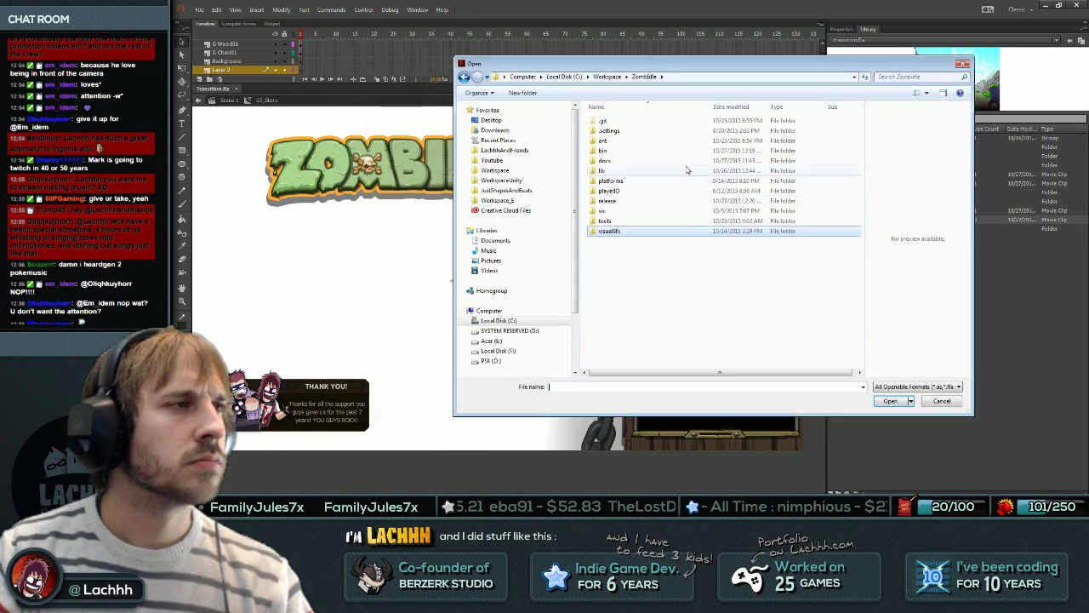
double_click(610, 231)
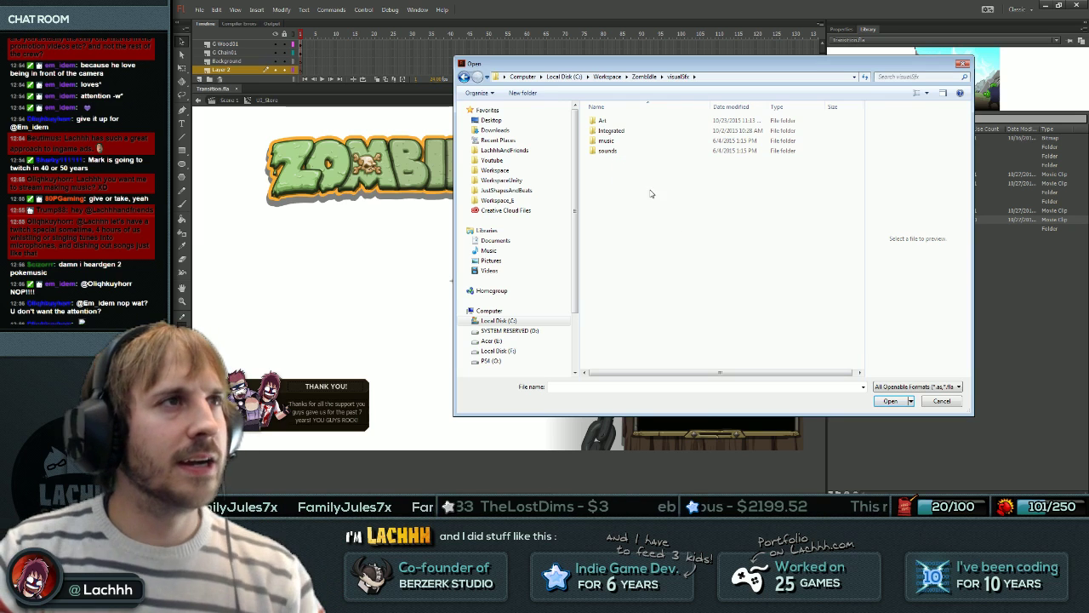
left_click(645, 77)
double_click(620, 233)
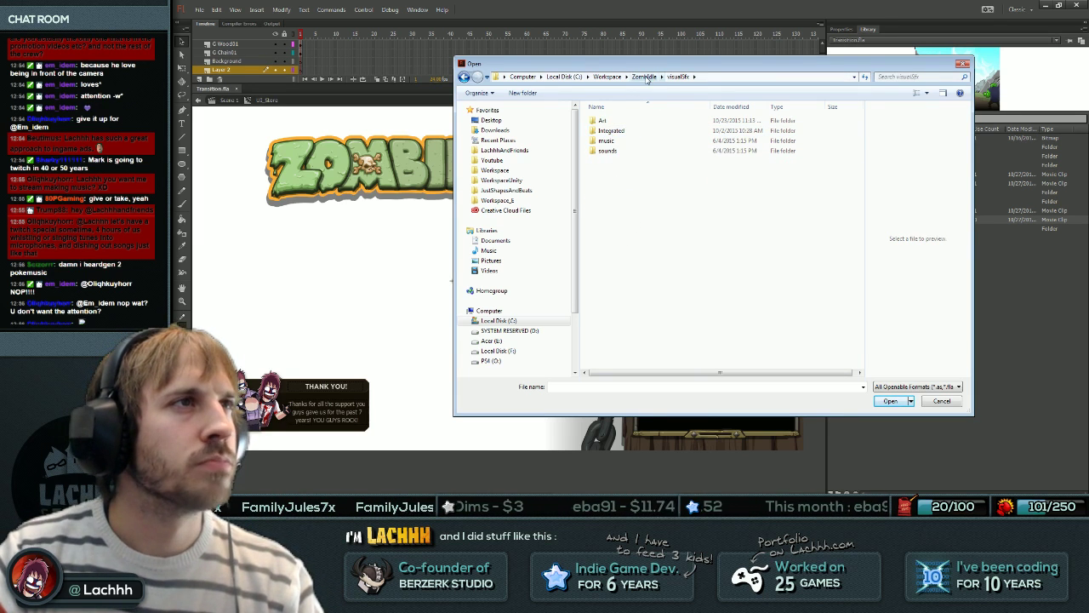
left_click(644, 77)
double_click(613, 230)
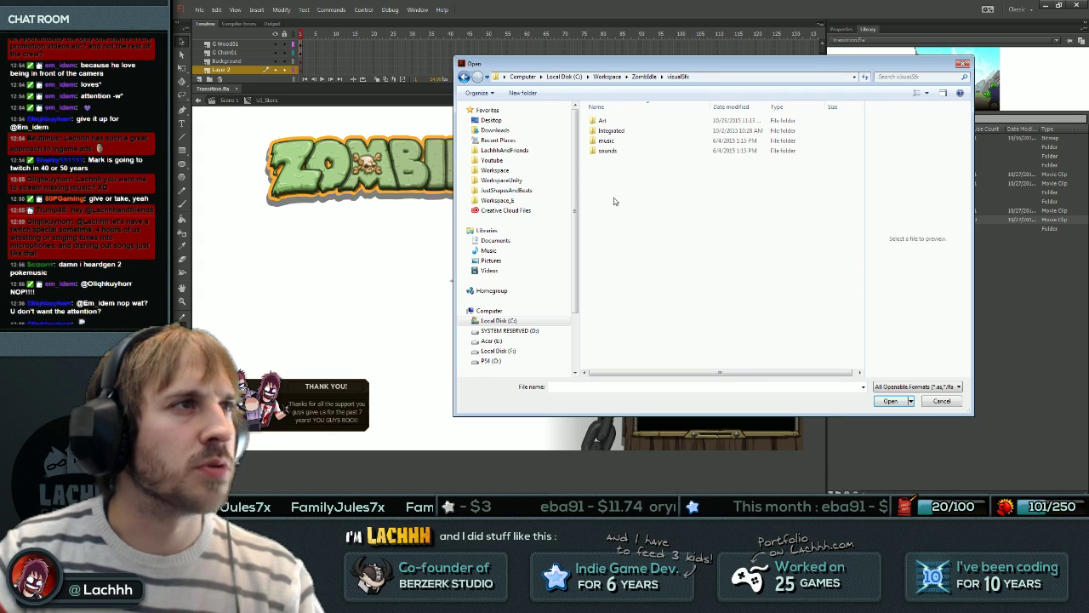
double_click(608, 120)
double_click(615, 160)
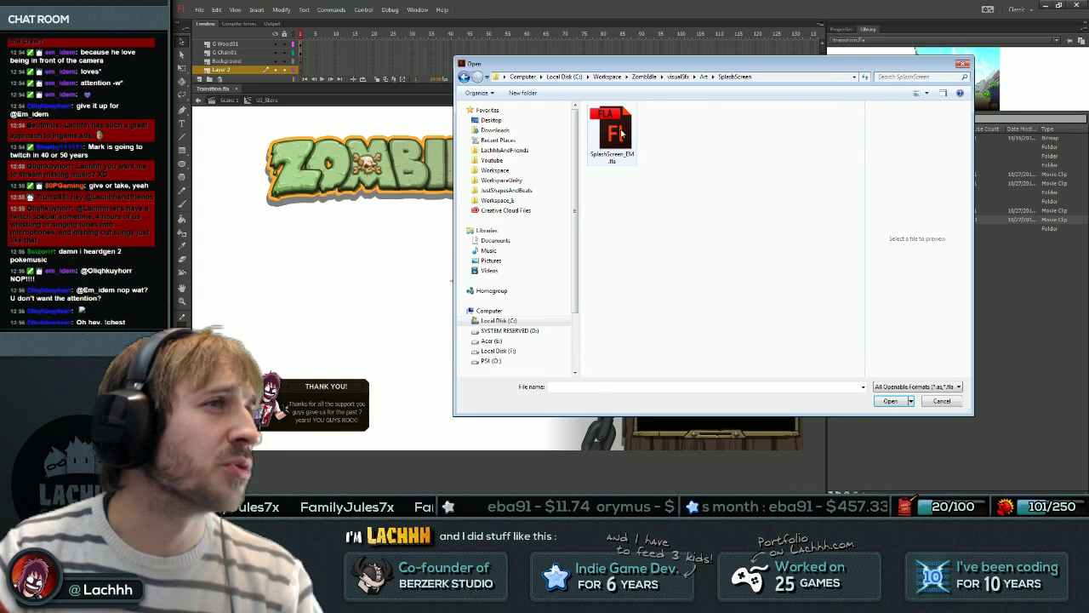
key("Return")
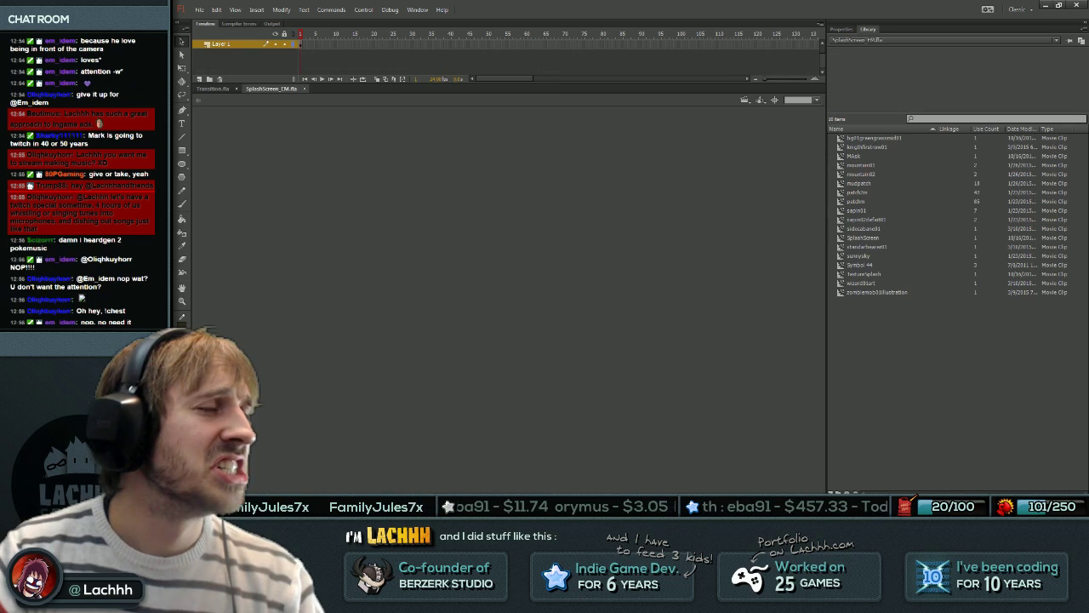
left_click(304, 90)
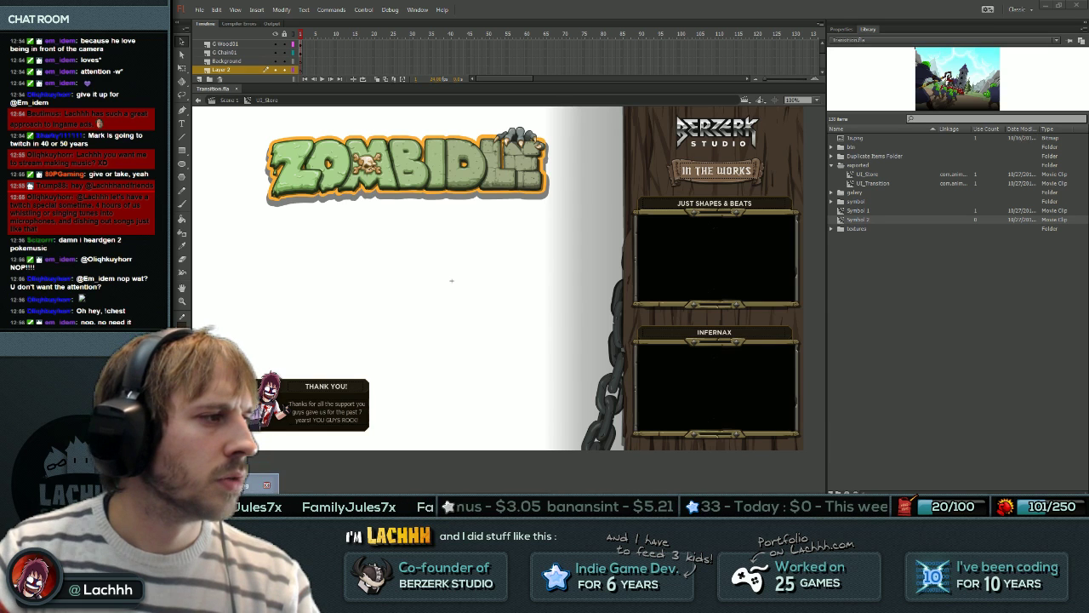
Bring up the starling folder in Windows Explorer and launch LachhhAndFriendsRPGAdmin, keeping the folder window in front.
key("ctrl+o")
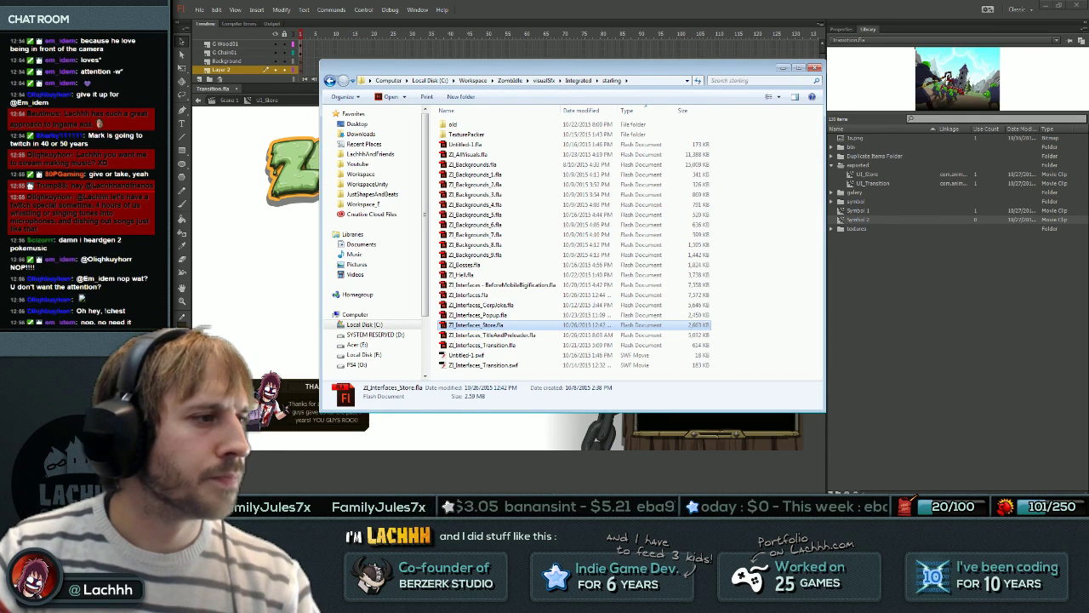
key("super")
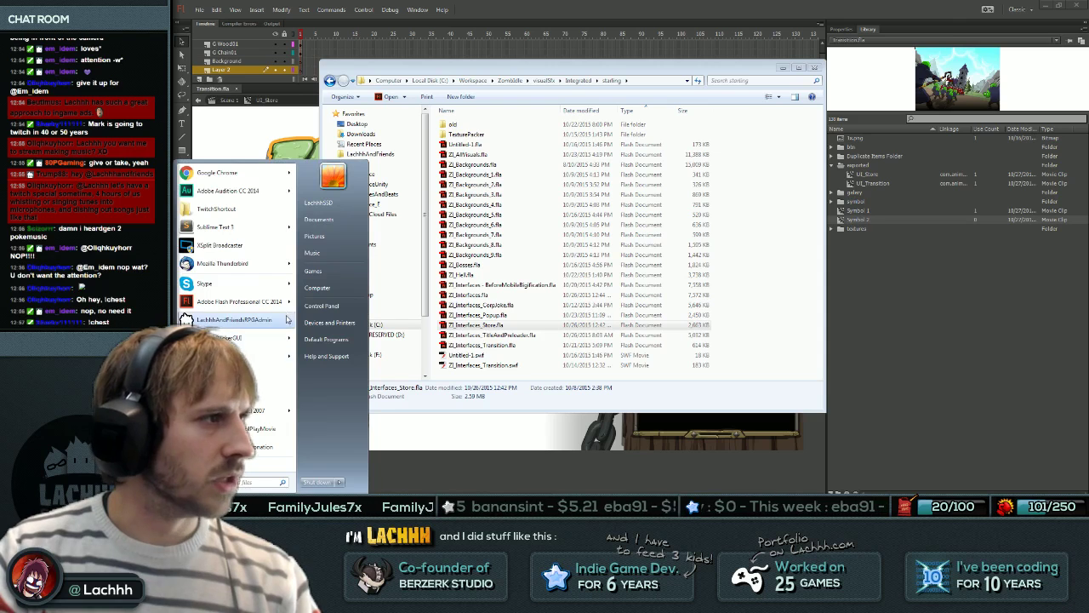
left_click(279, 318)
left_click(475, 316)
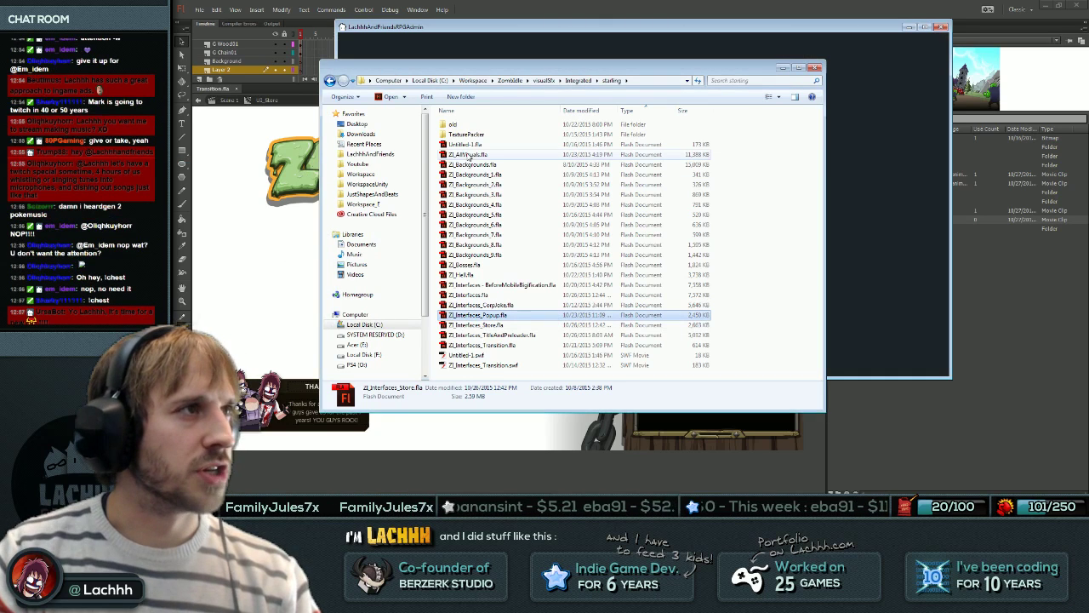
Look through the Zombidle Art folder and its BackgroundPng subfolder for usable background artwork.
left_click(577, 80)
left_click(560, 80)
left_click(569, 92)
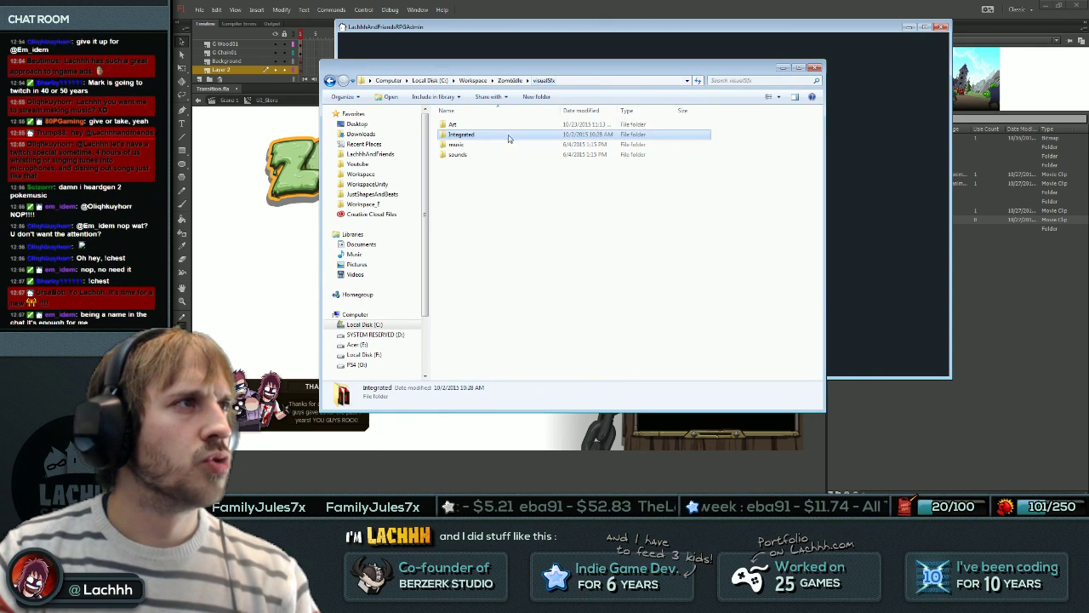
left_click(466, 165)
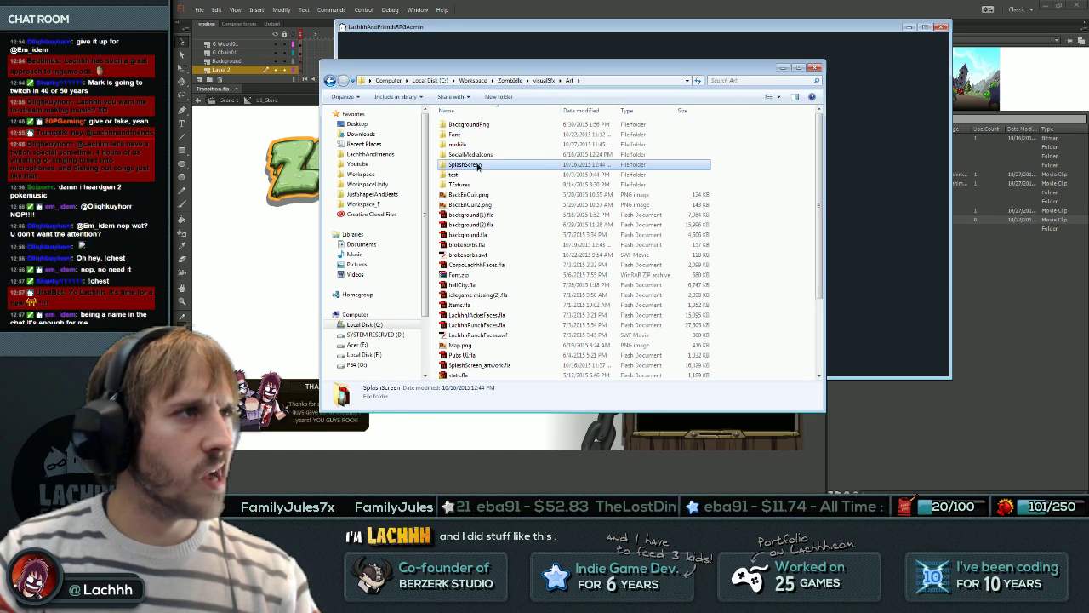
left_click(489, 304)
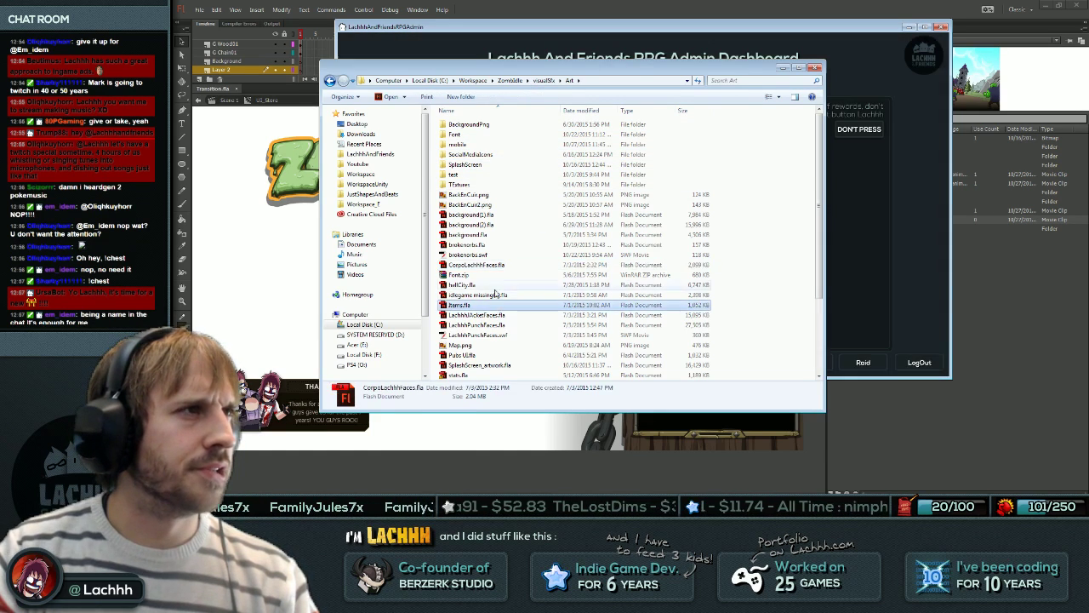
scroll(498, 294, "down", 3)
scroll(497, 294, "up", 4)
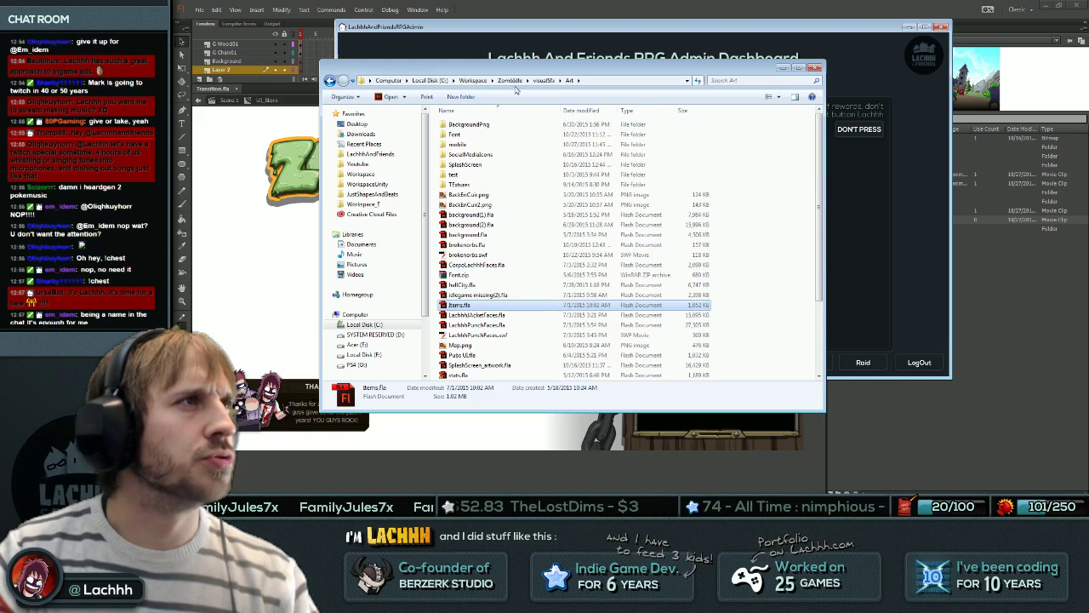
left_click(507, 126)
double_click(507, 126)
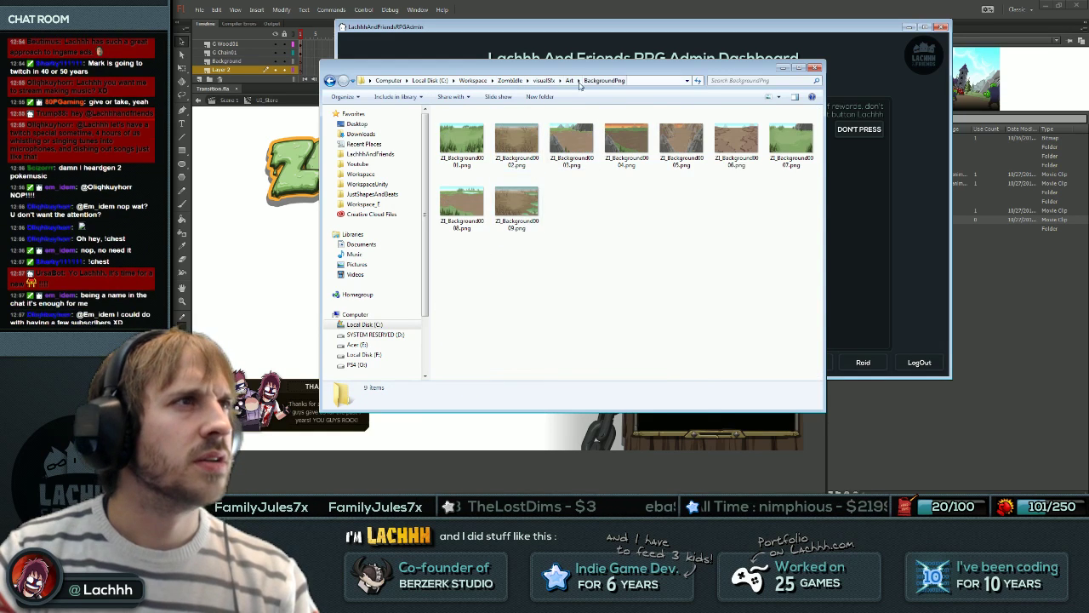
key("BackSpace")
left_click(500, 166)
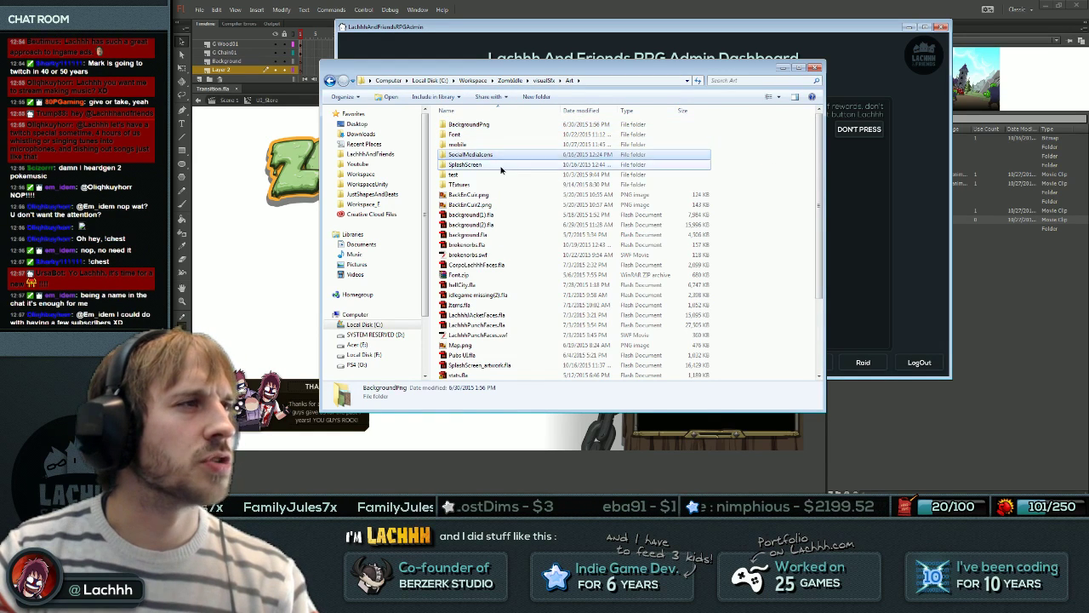
Open ICONyahoo.fla from the Zombidle docs/Icons folder in Flash and select its Layer 1.
left_click(511, 81)
double_click(470, 167)
double_click(454, 162)
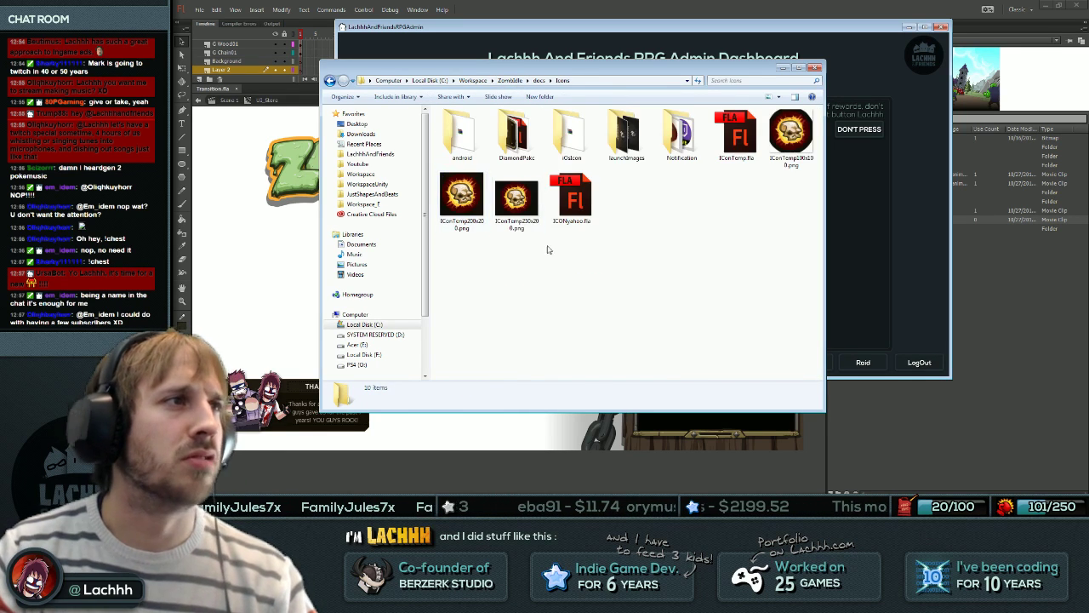
left_click(571, 198)
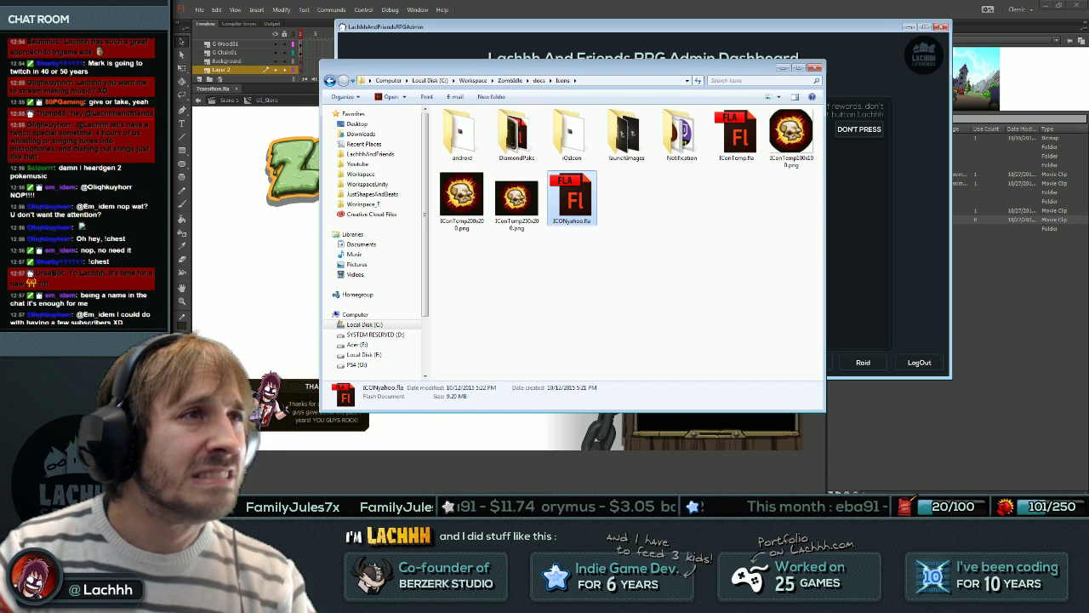
double_click(571, 197)
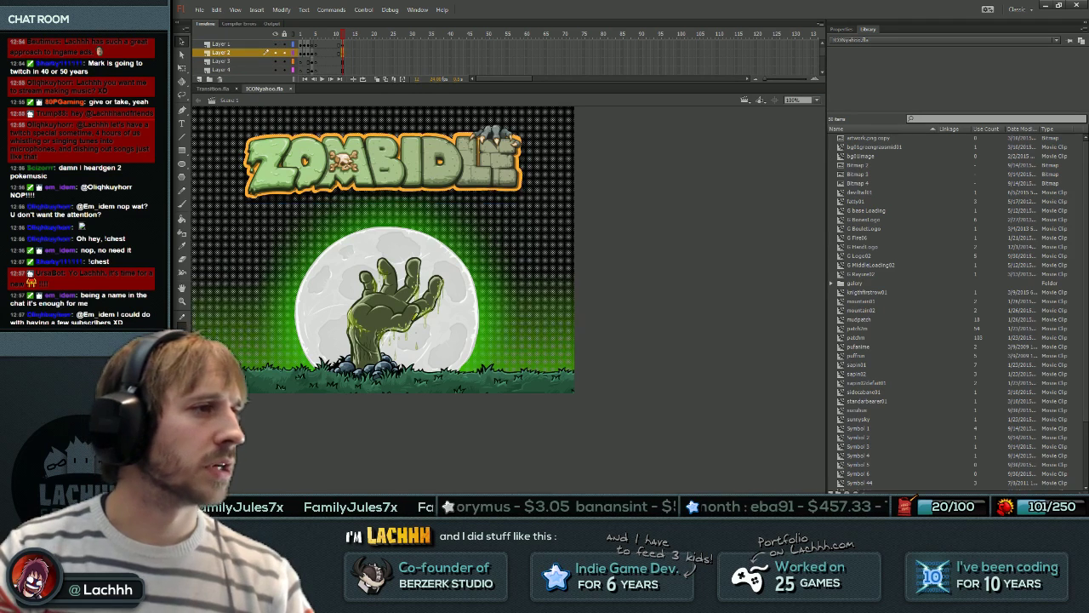
left_click(222, 44)
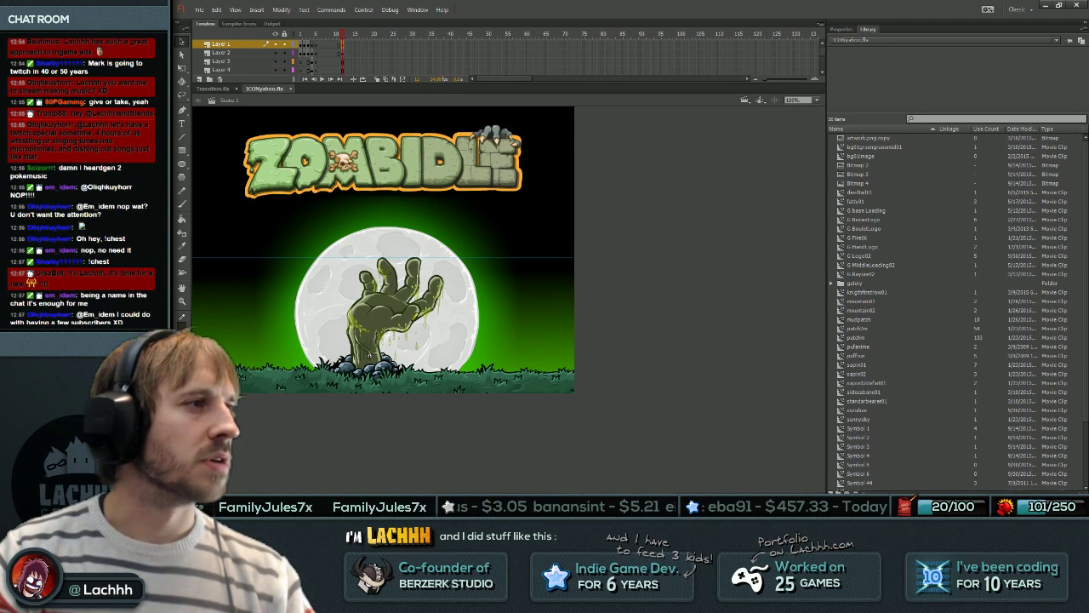
Copy the moonlit zombie-hand background artwork from ICONyahoo.fla and paste it into Layer 2 of UI_Store in Transition.fla.
left_click(222, 53)
left_click(221, 90)
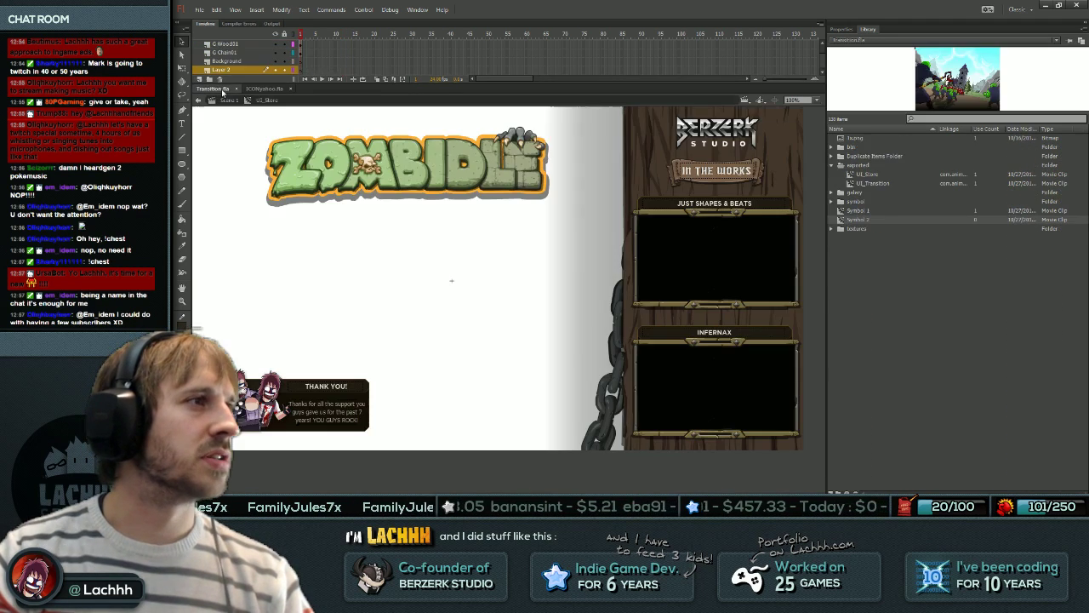
left_click(265, 88)
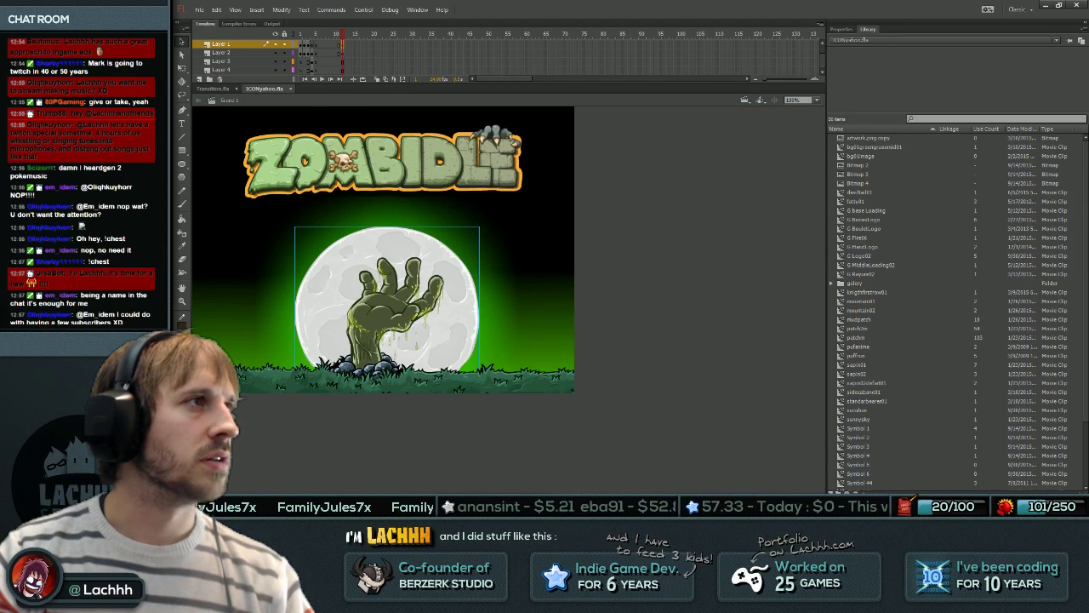
left_click(222, 53)
left_click(387, 164, "shift")
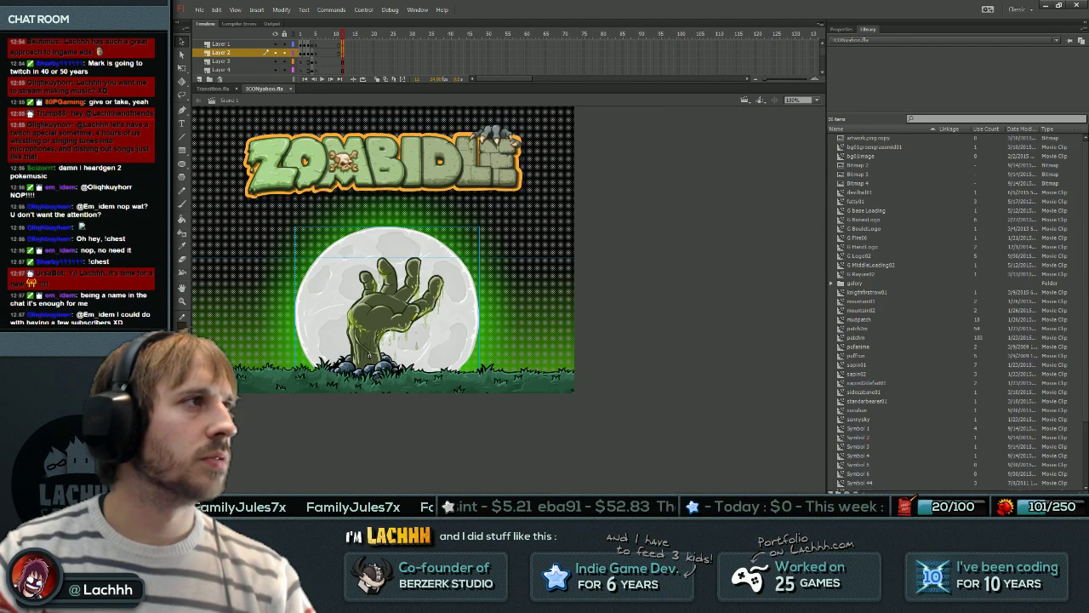
left_click(213, 88)
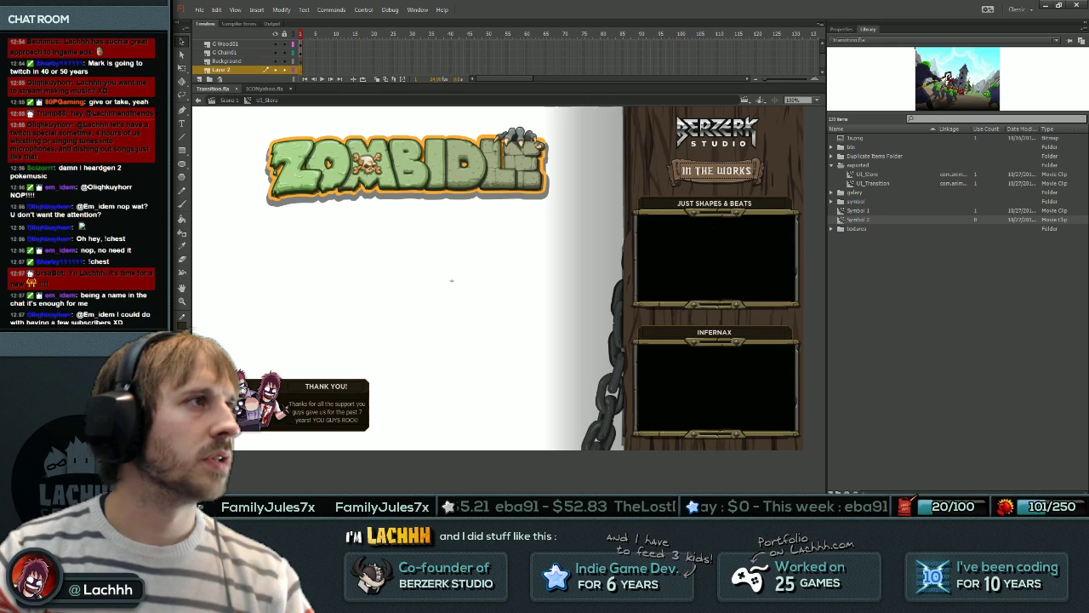
key("ctrl+v")
key("Return")
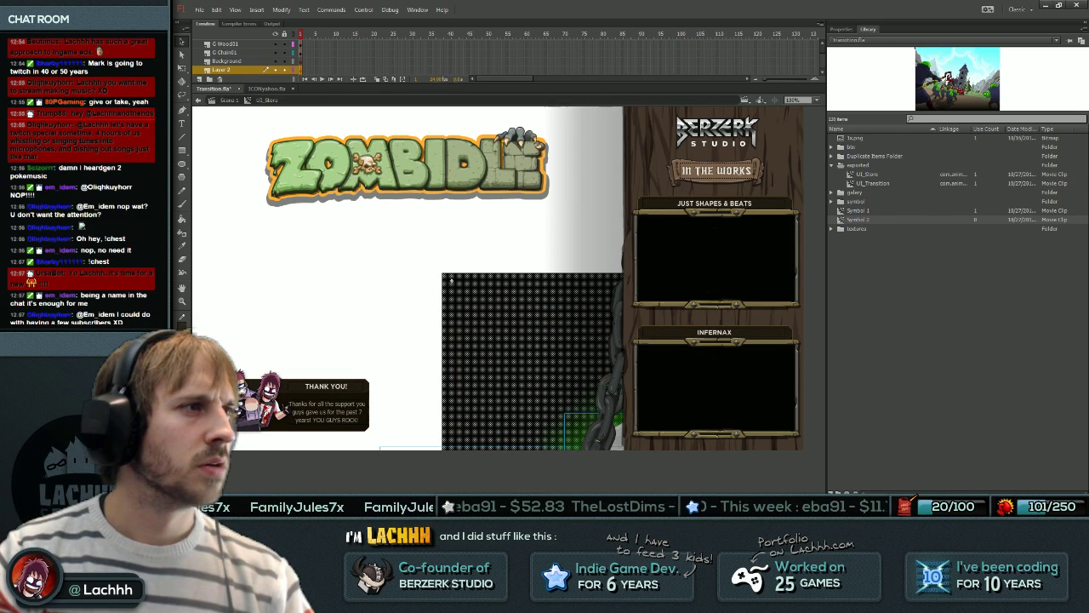
Move the pasted night artwork up to the stage's upper-left area so it fills the space behind the logo and wooden board.
left_click_drag(452, 281, 181, 132)
key("ctrl+2")
key("ctrl+equal")
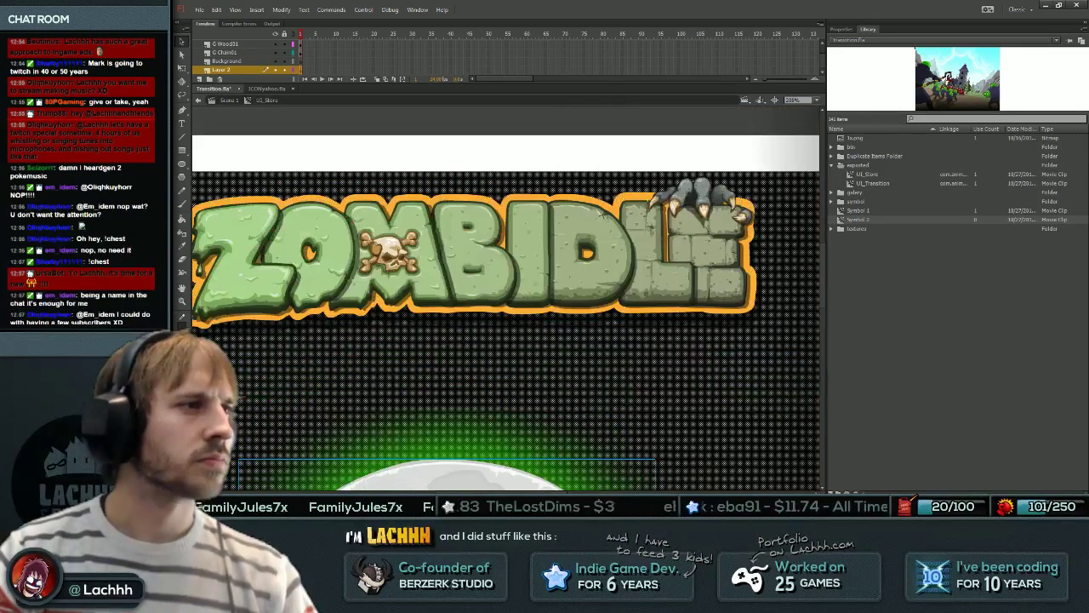
key("ctrl+minus")
scroll(810, 280, "down", 3)
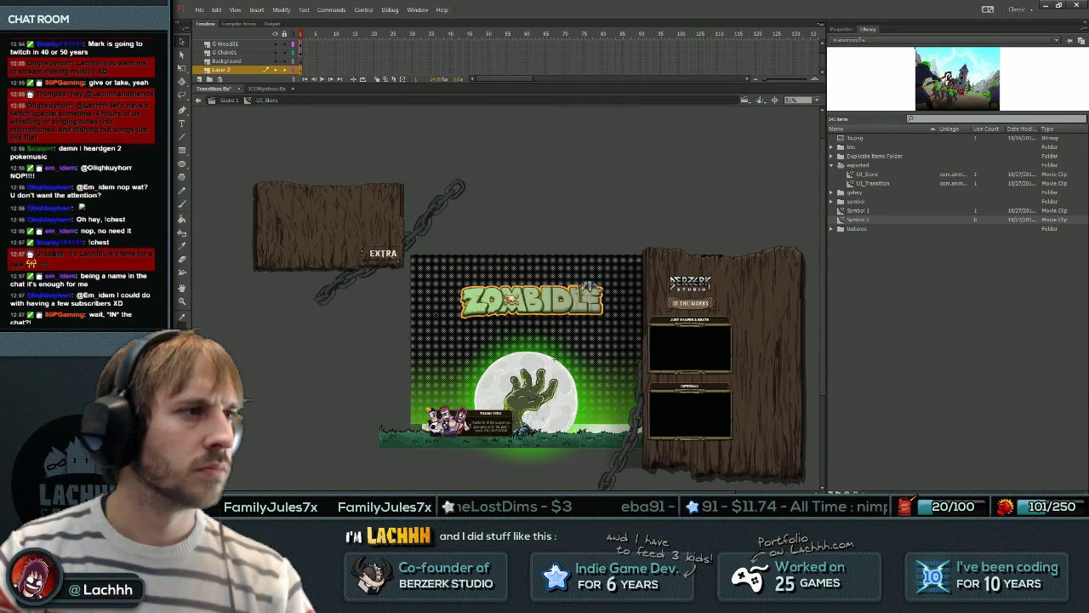
Stretch the black-to-green gradient backdrop downward past the grass to cover the full height of the stage.
key("q")
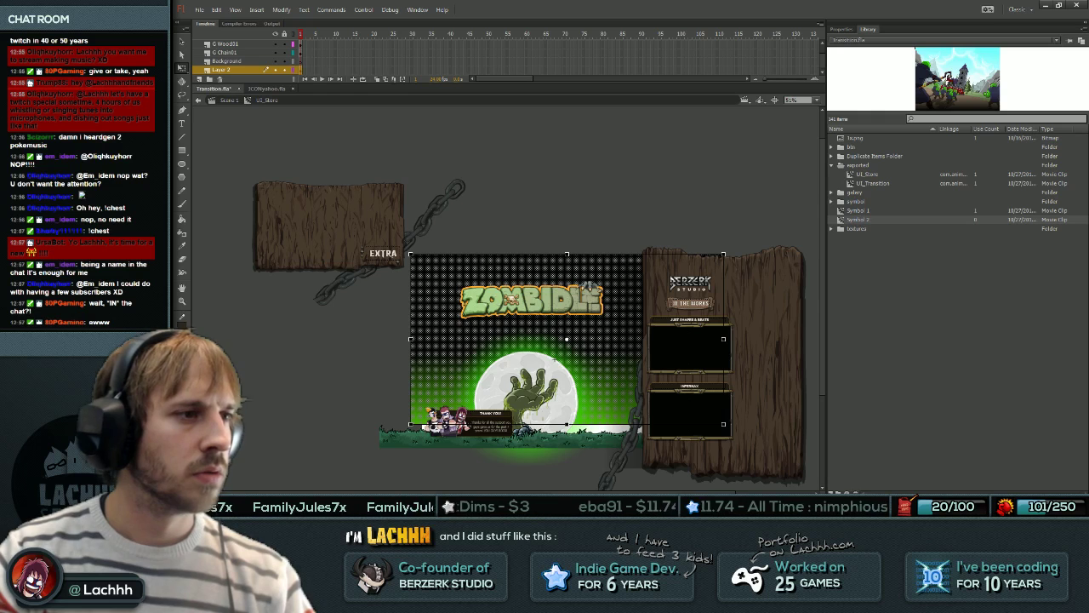
left_click_drag(567, 423, 566, 463)
key("Escape")
key("ctrl+1")
left_click(502, 400)
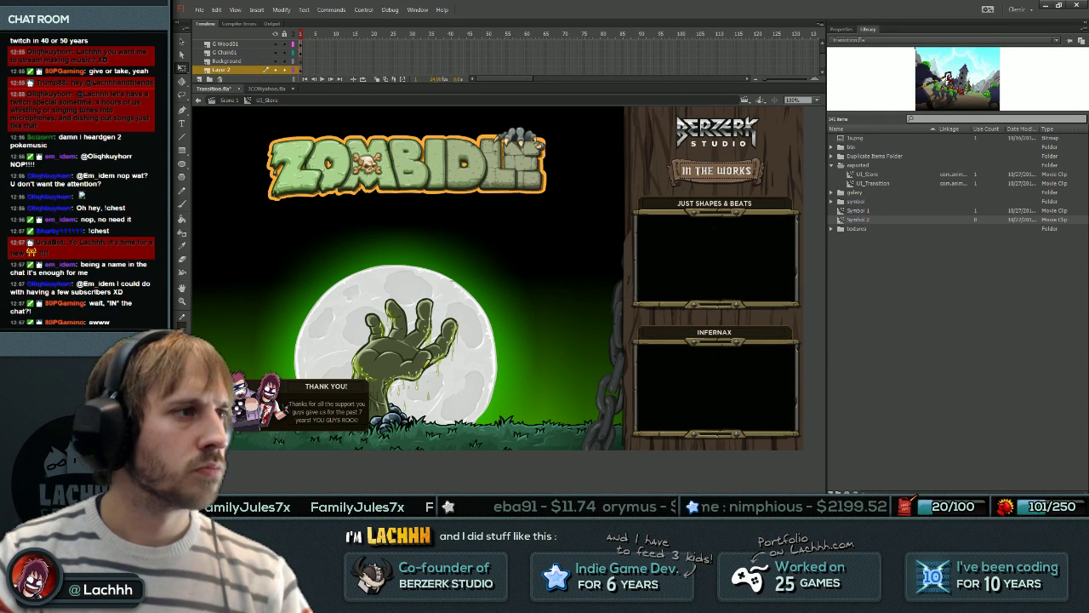
left_click(454, 298)
left_click(377, 406, "shift")
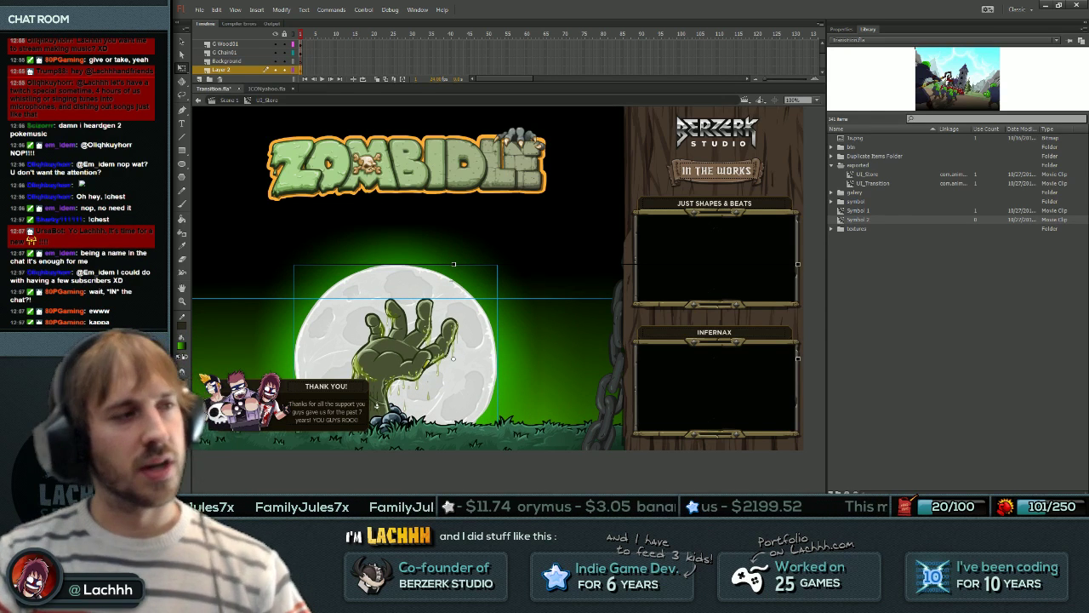
Move the Thank You panel onto the upper part of the wooden board and stretch it vertically over the Just Shapes & Beats frame.
left_click(288, 406)
left_click_drag(288, 406, 713, 150)
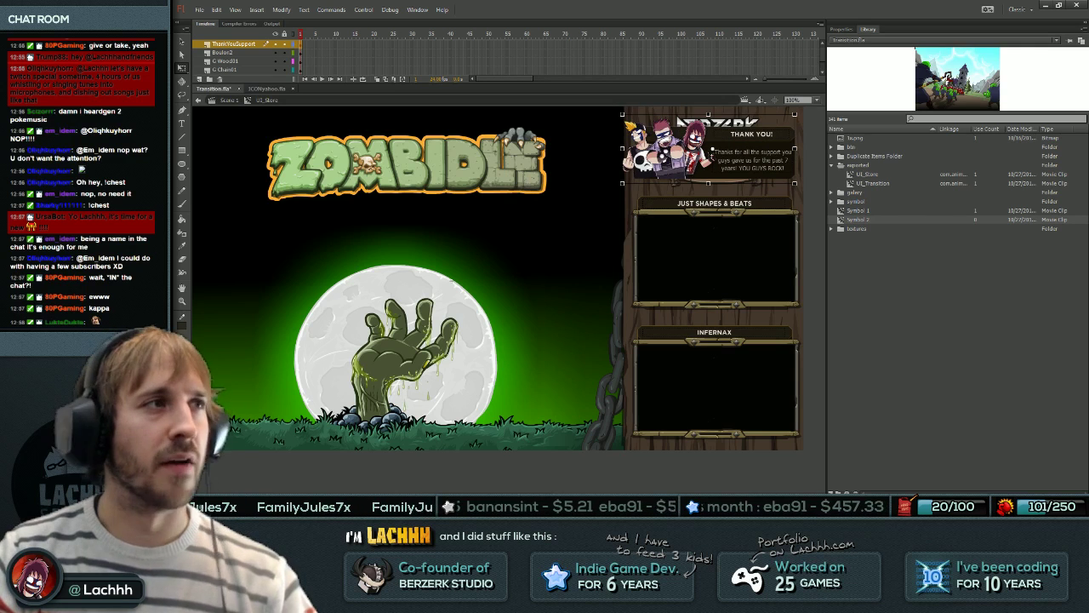
left_click_drag(452, 281, 462, 303)
scroll(464, 312, "down", 3)
key("v")
key("q")
left_click_drag(595, 263, 595, 296)
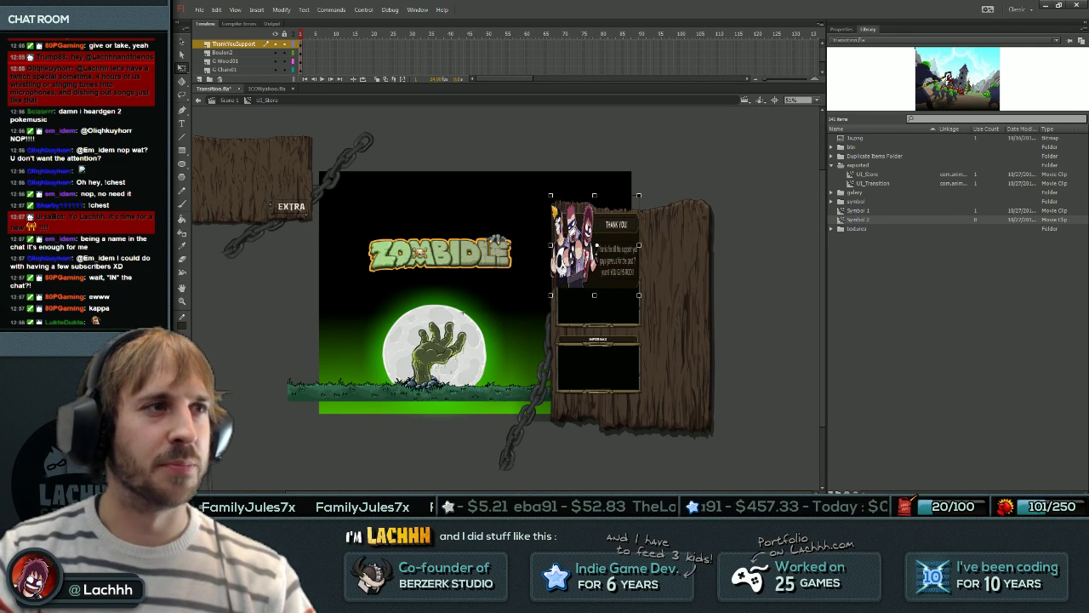
scroll(462, 313, "up", 2)
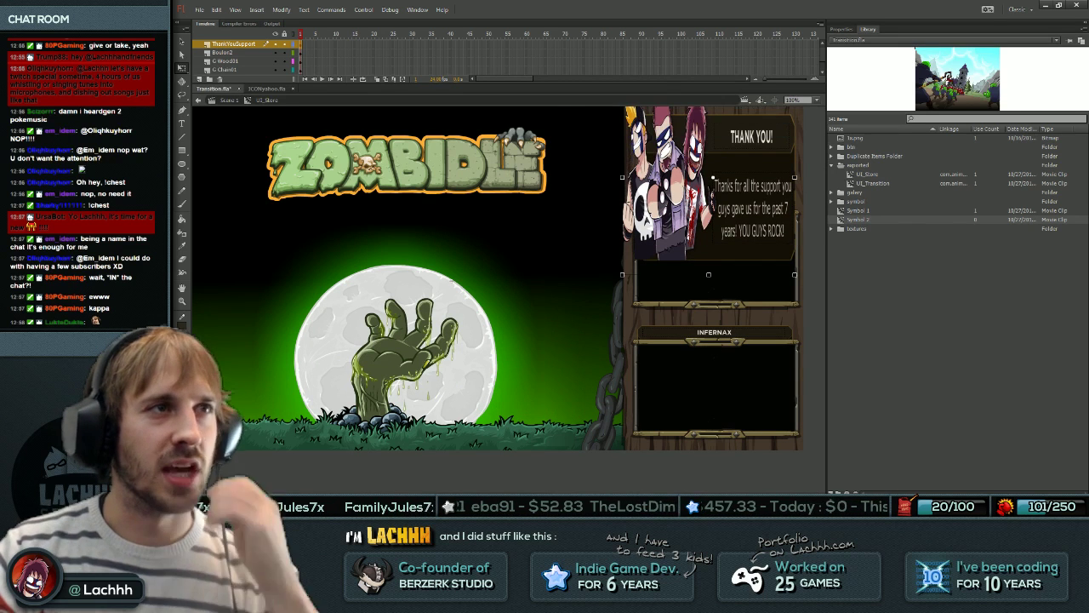
mouse_move(713, 194)
left_mouse_down()
mouse_move(712, 232)
mouse_move(716, 211)
left_mouse_up()
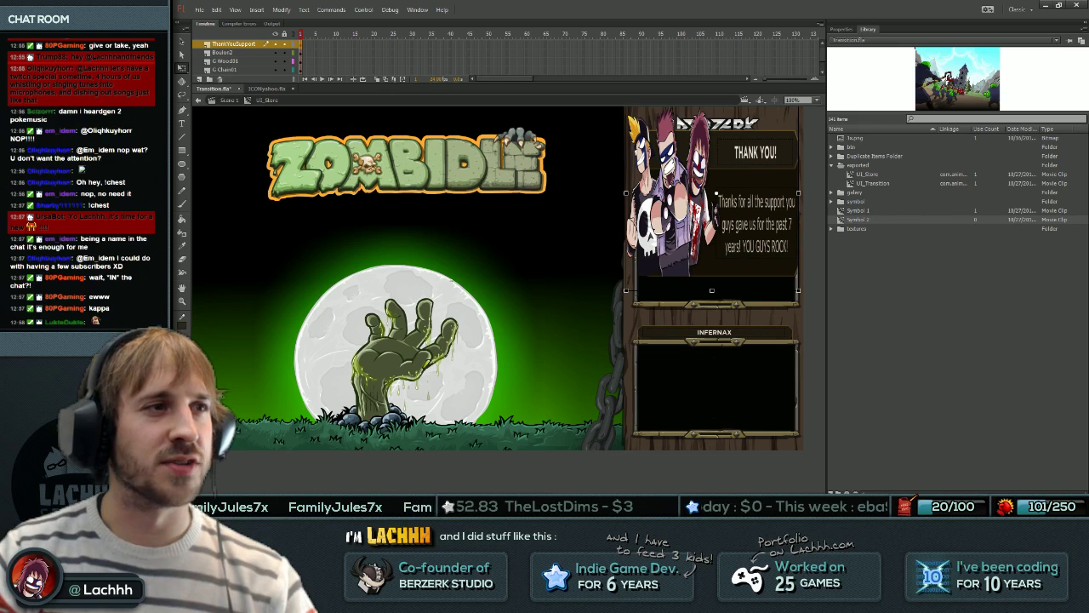
key("b")
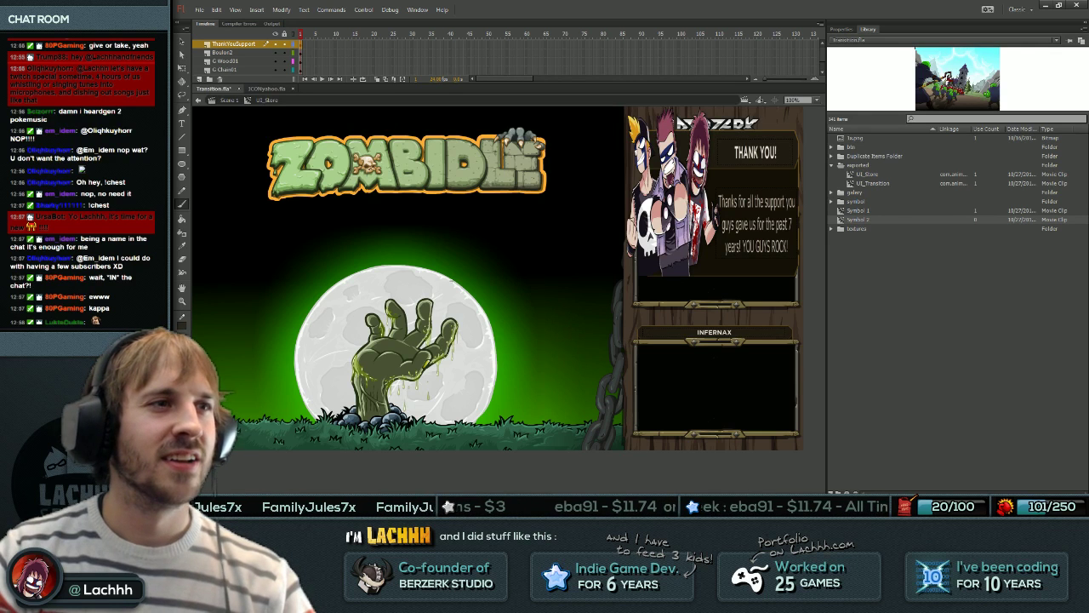
left_click_drag(629, 320, 789, 310)
key("v")
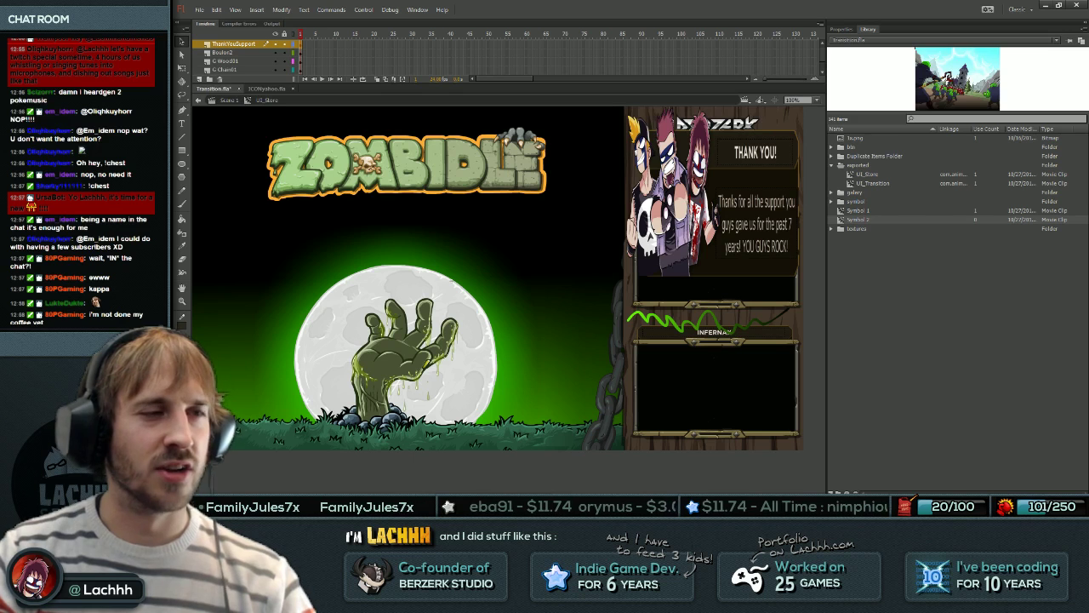
key("ctrl+z")
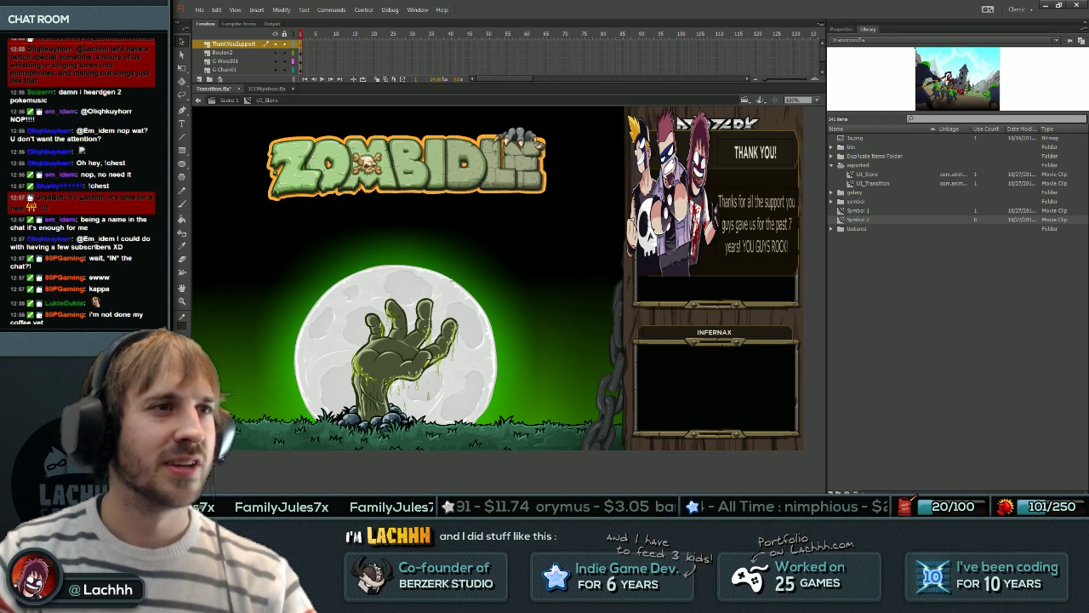
Sketch a green cat with whiskers, body and tail below the logo's right end using the Brush, and hand-letter "Meow" beside it.
key("b")
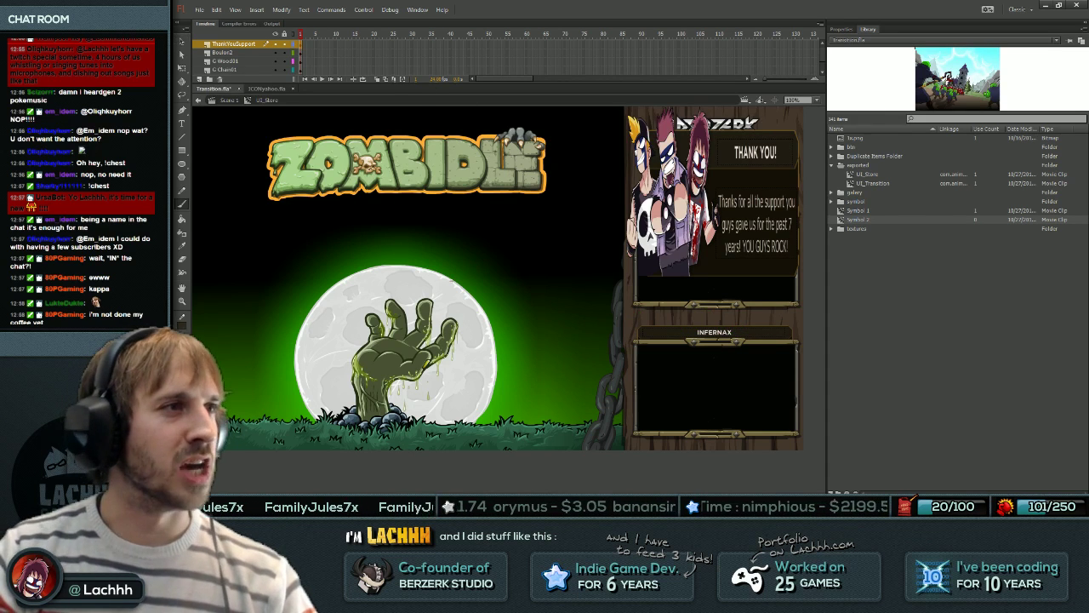
mouse_move(570, 225)
left_mouse_down()
mouse_move(574, 256)
mouse_move(543, 218)
mouse_move(579, 230)
left_mouse_up()
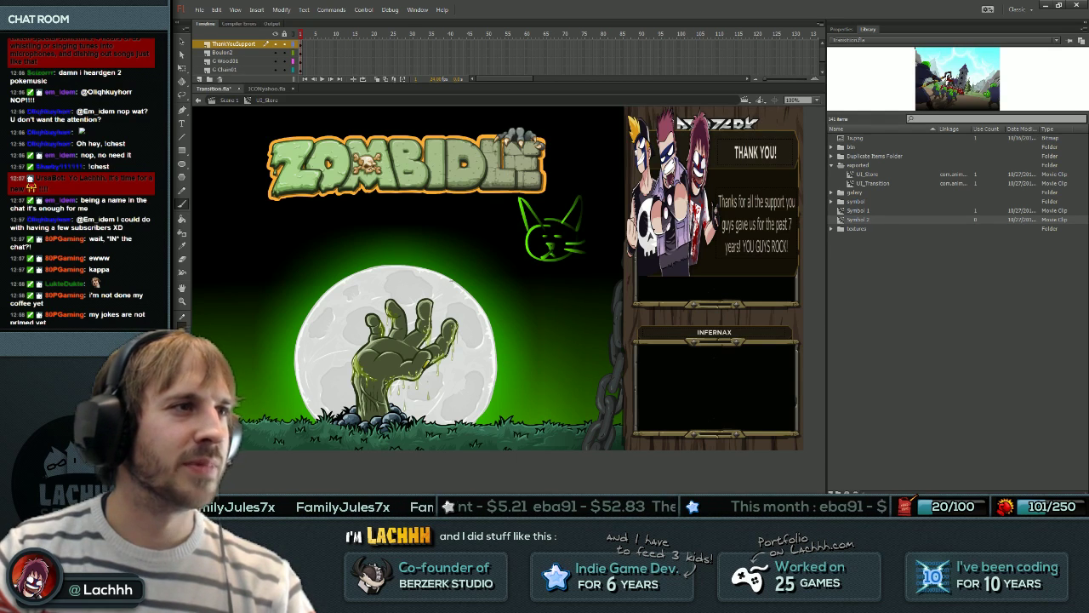
left_click_drag(527, 243, 492, 237)
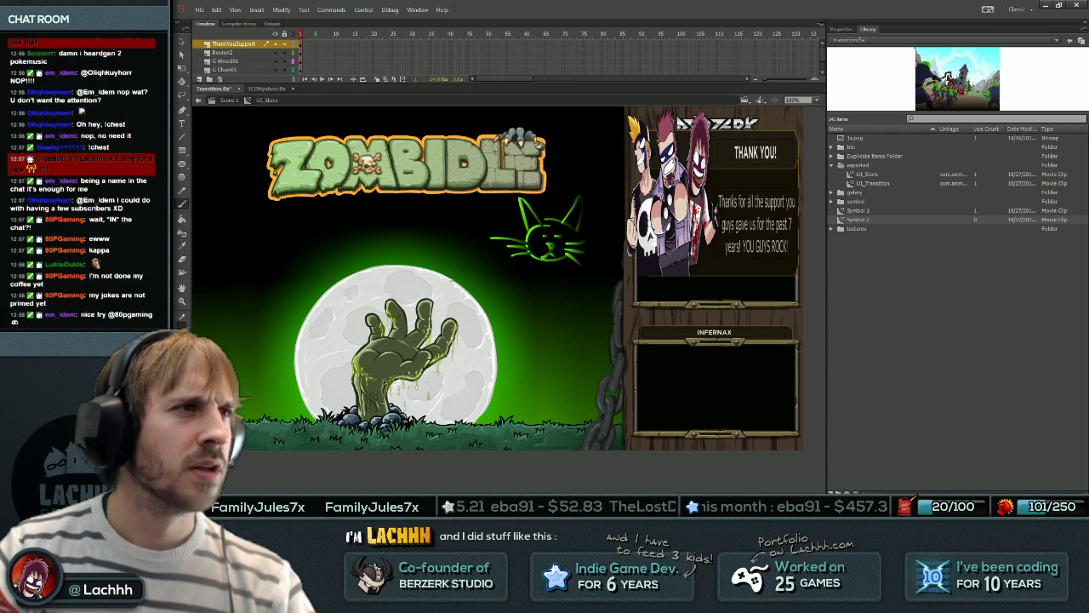
left_click_drag(530, 260, 565, 264)
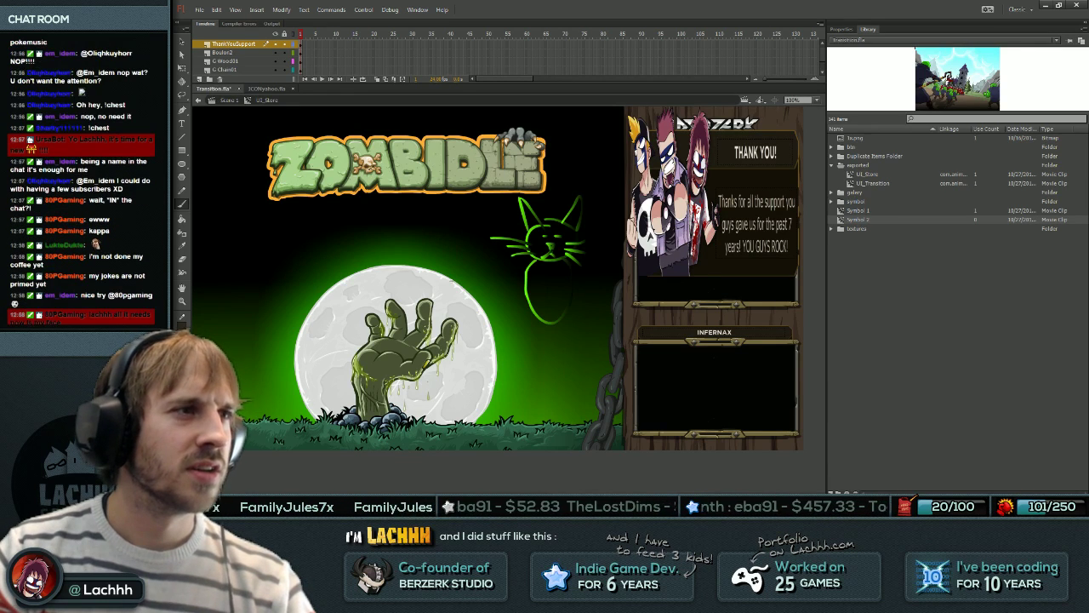
left_click_drag(568, 309, 599, 319)
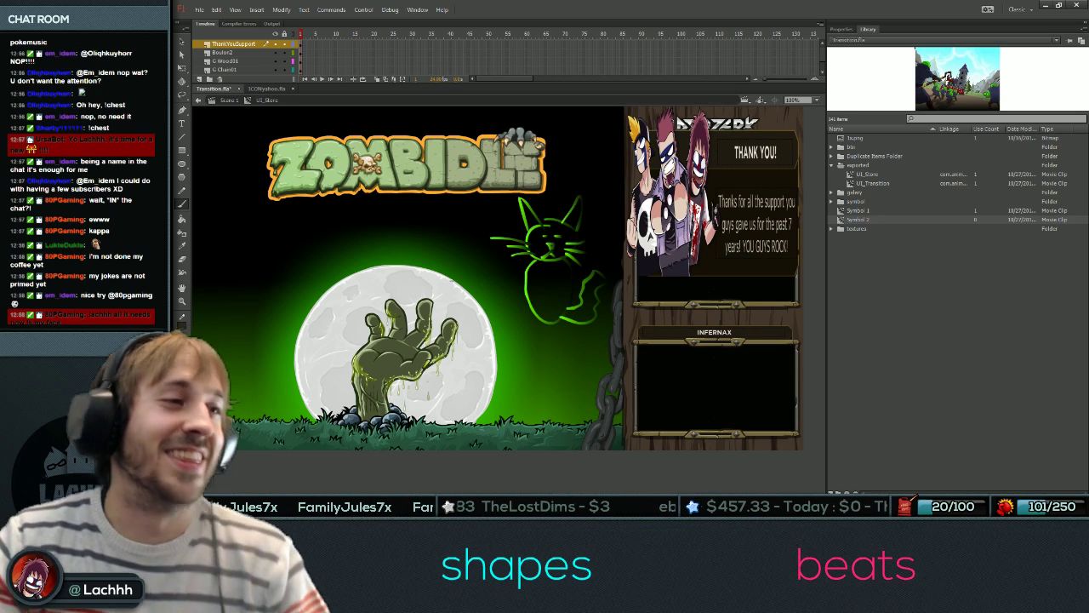
key("ctrl+z")
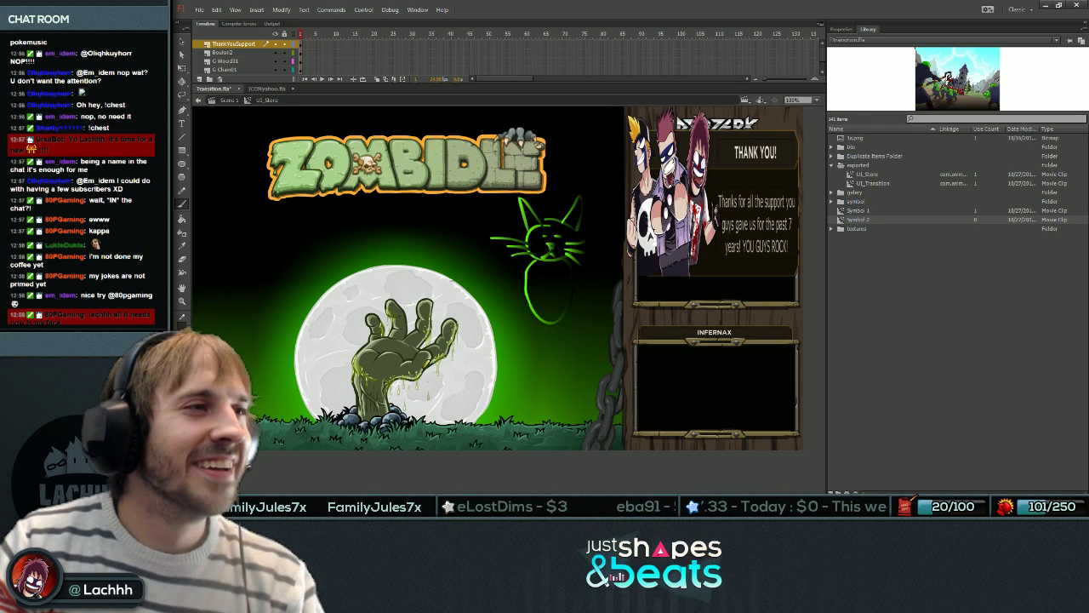
mouse_move(569, 305)
left_mouse_down()
mouse_move(582, 262)
mouse_move(568, 317)
left_mouse_up()
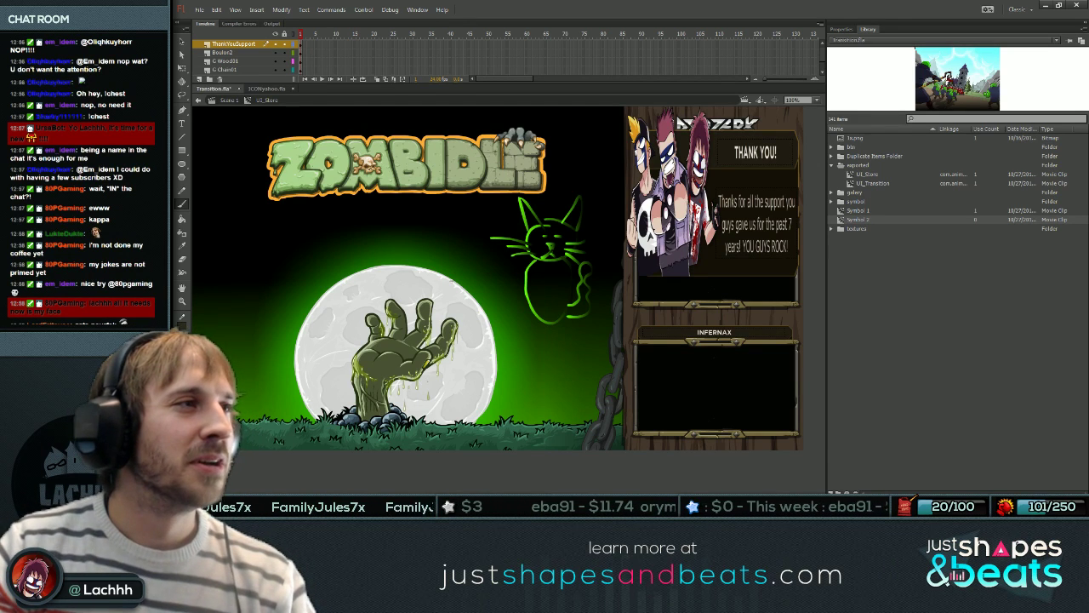
left_click_drag(436, 226, 500, 212)
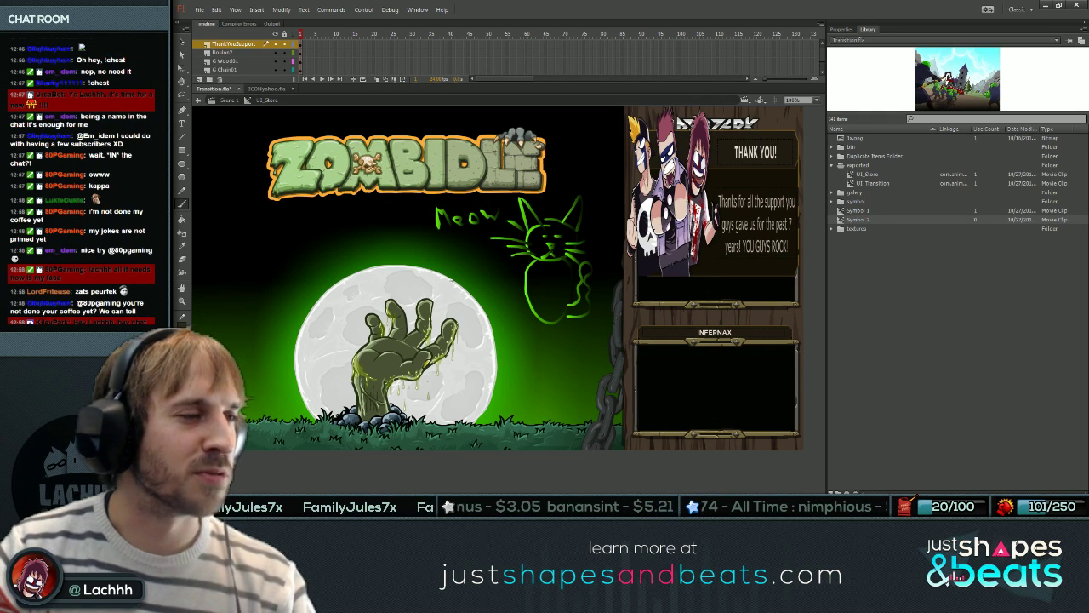
Sketch a green ice-cream cone with a fluffy top below the logo's left end using the Brush.
key("v")
key("b")
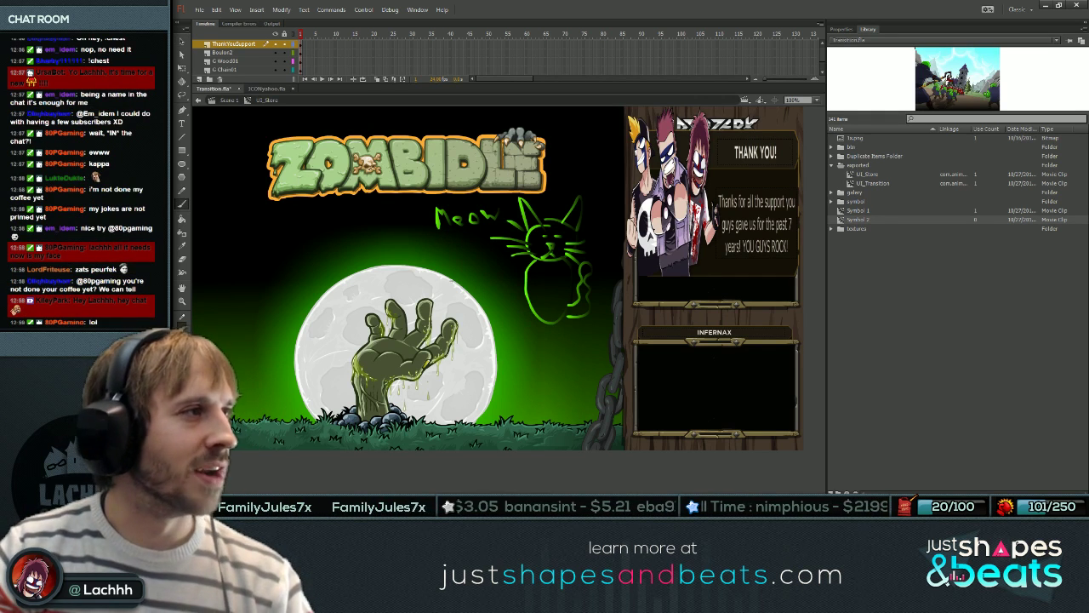
mouse_move(269, 285)
left_mouse_down()
mouse_move(245, 243)
mouse_move(271, 307)
left_mouse_up()
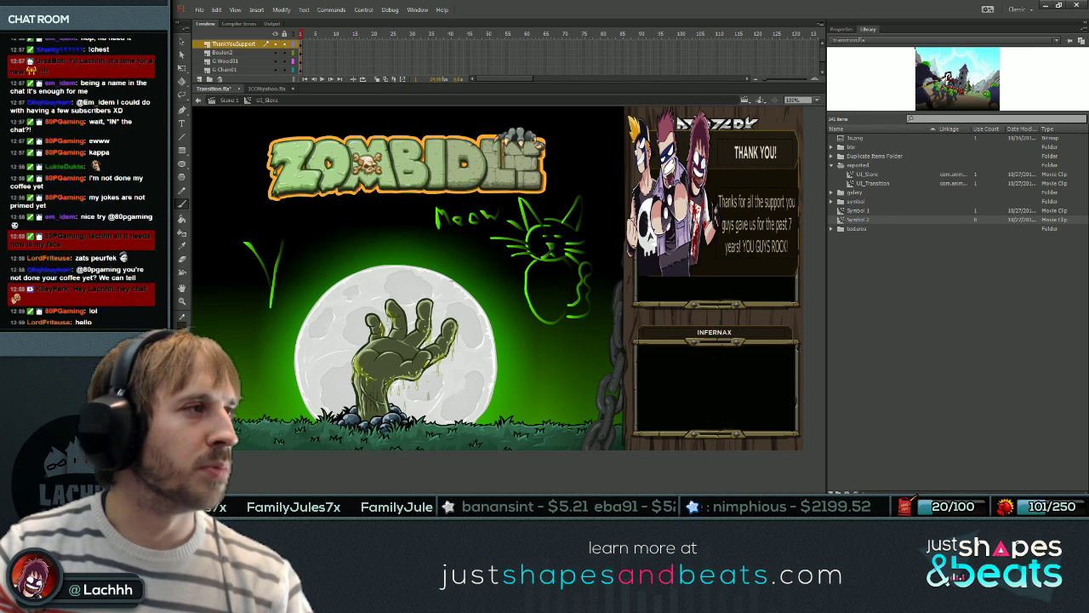
left_click_drag(259, 258, 280, 258)
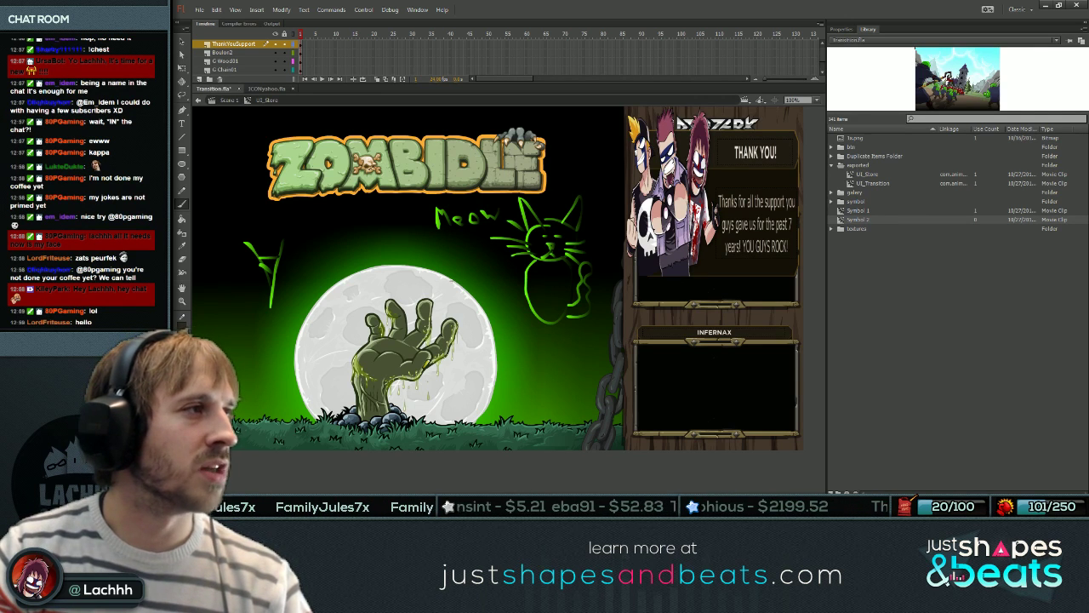
left_click_drag(246, 245, 279, 245)
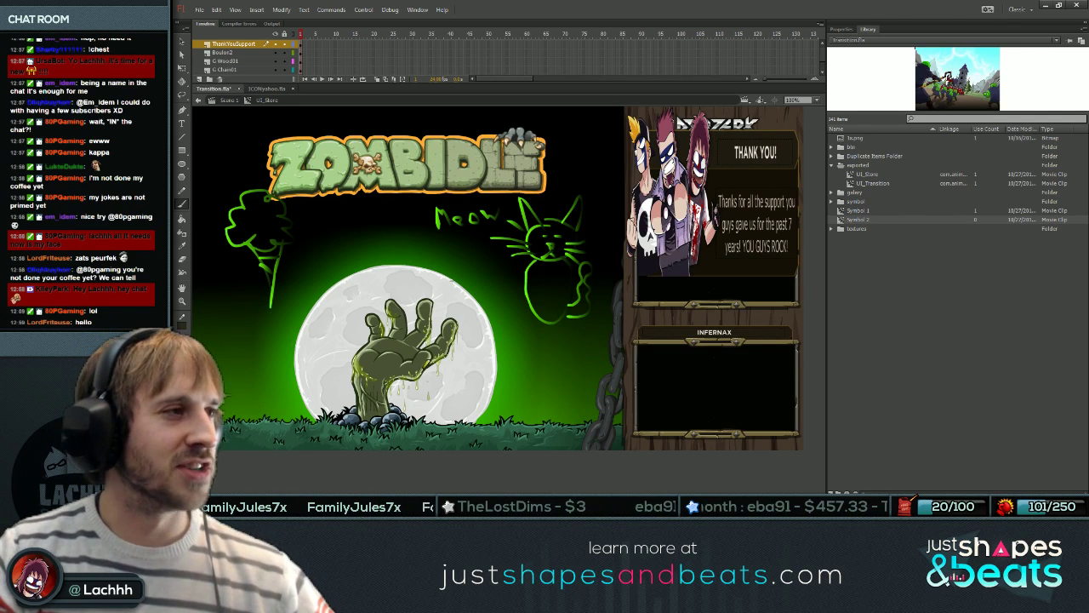
Brush loose overlapping loops diagonally across the fingers of the zombie hand in front of the moon.
left_click_drag(342, 311, 467, 347)
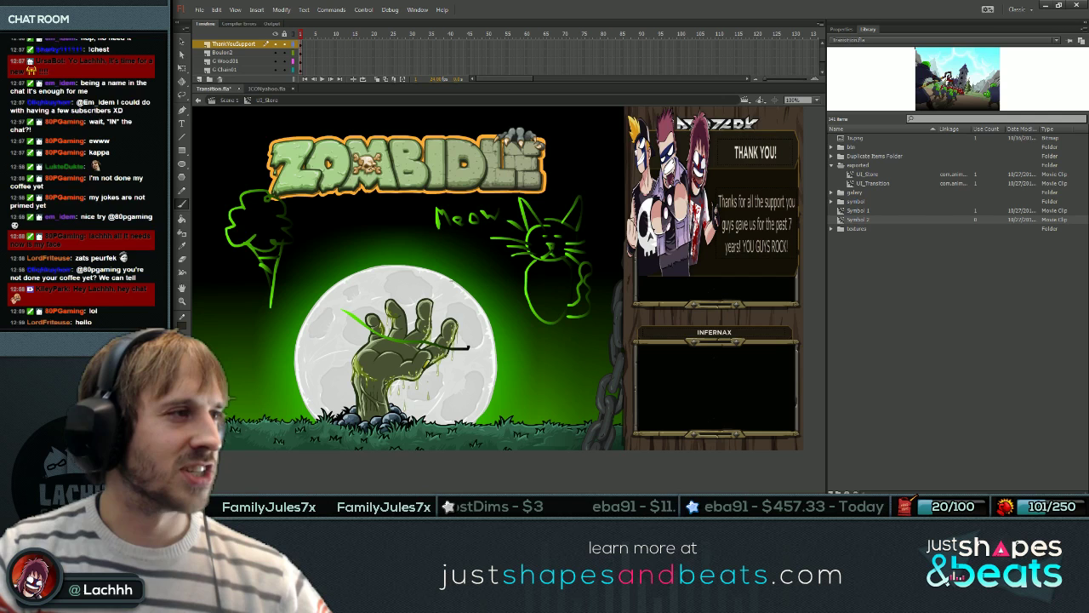
left_click_drag(339, 311, 468, 348)
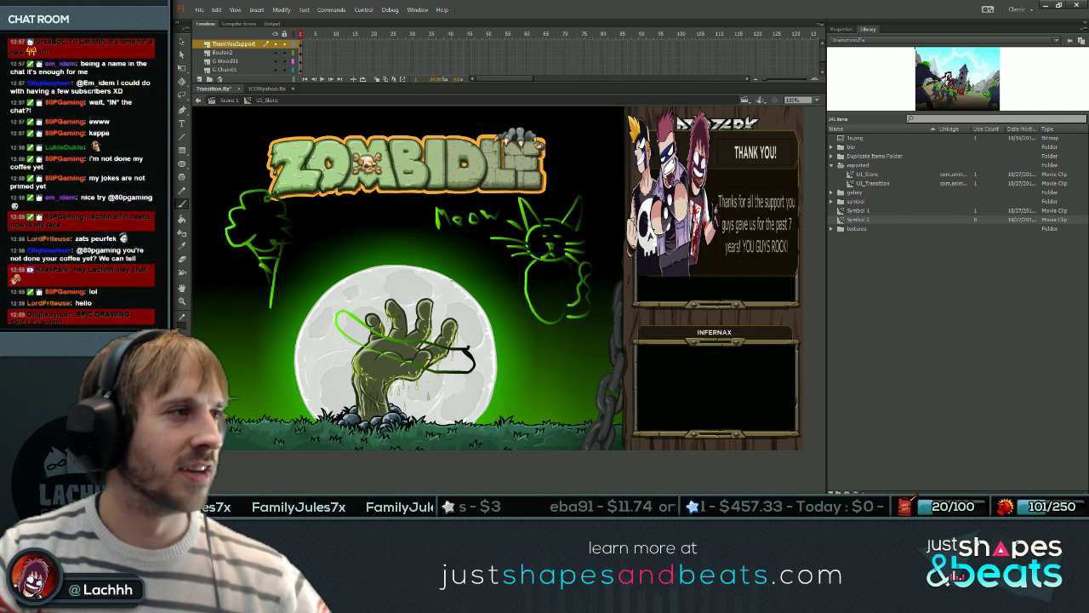
mouse_move(340, 313)
left_mouse_down()
mouse_move(361, 308)
mouse_move(459, 345)
left_mouse_up()
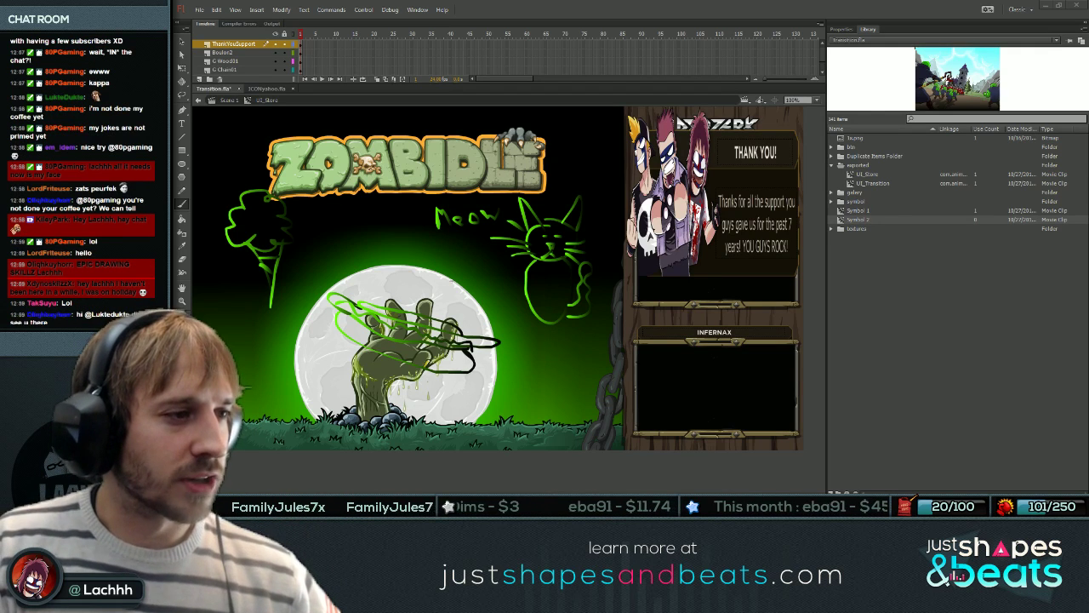
Switch to the LachhhAndFriendsRPGAdmin dashboard, refill the reward chest, and return to the Flash document.
key("alt+Tab")
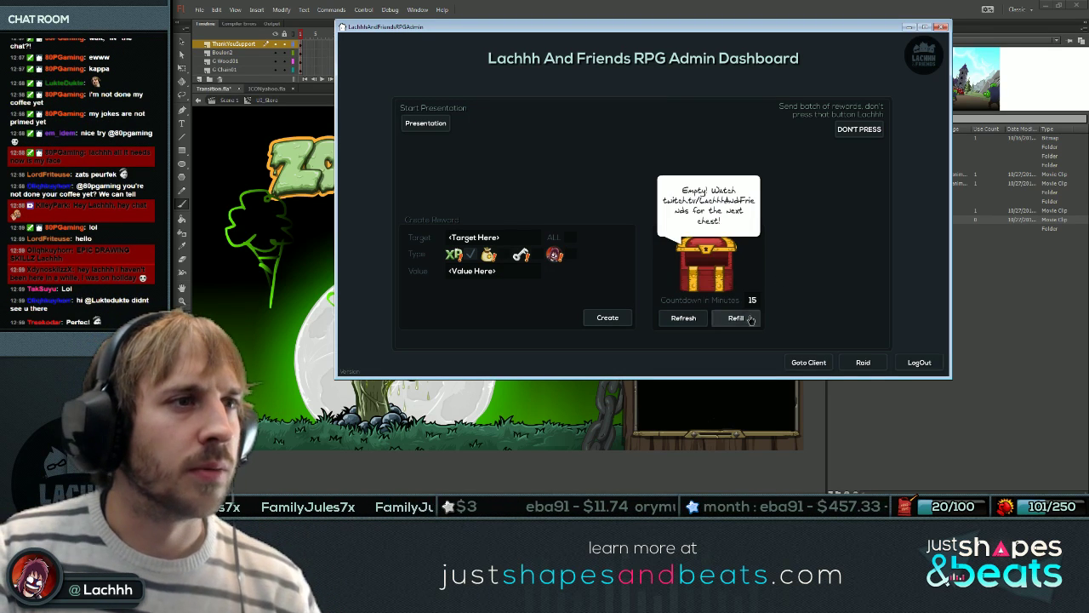
left_click(746, 317)
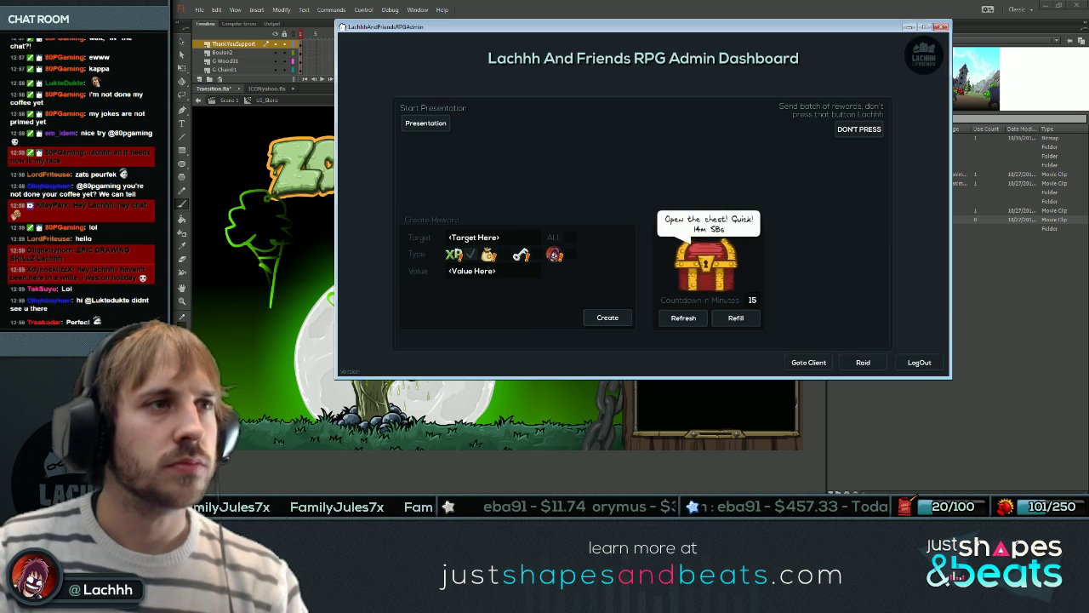
key("alt+Tab")
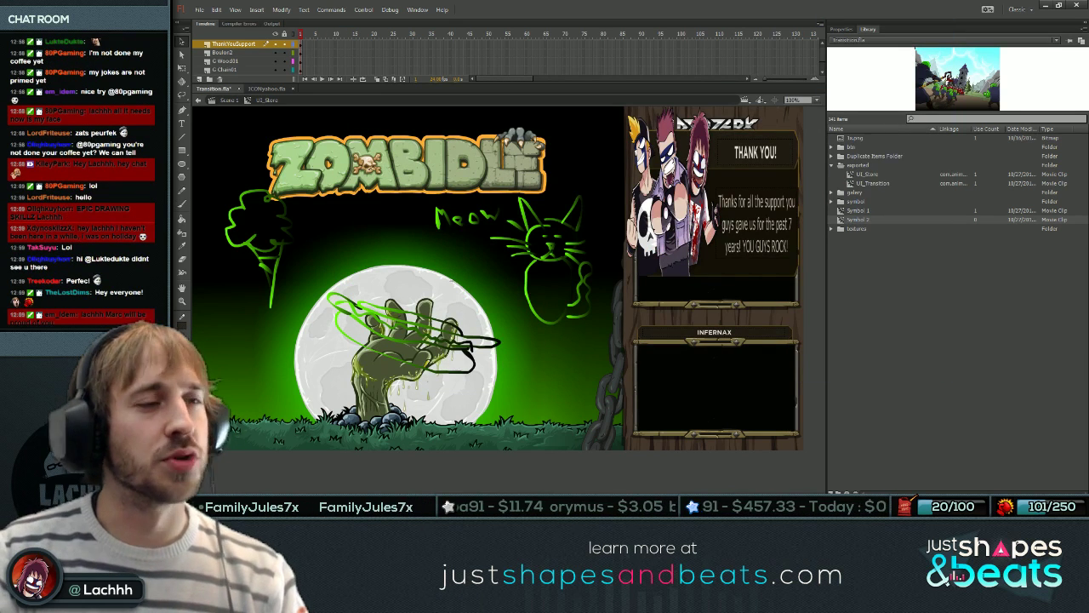
Undo the green brush drawings around the logo and over the zombie hand.
key("ctrl+z")
key("ctrl+z")
key("ctrl+z")
key("ctrl+z")
key("ctrl+z")
key("ctrl+z")
key("ctrl+z")
key("ctrl+z")
Move the Thank You panel off the stage, to the far side of the wooden In The Works board.
left_click_drag(324, 405, 539, 333)
key("ctrl+minus")
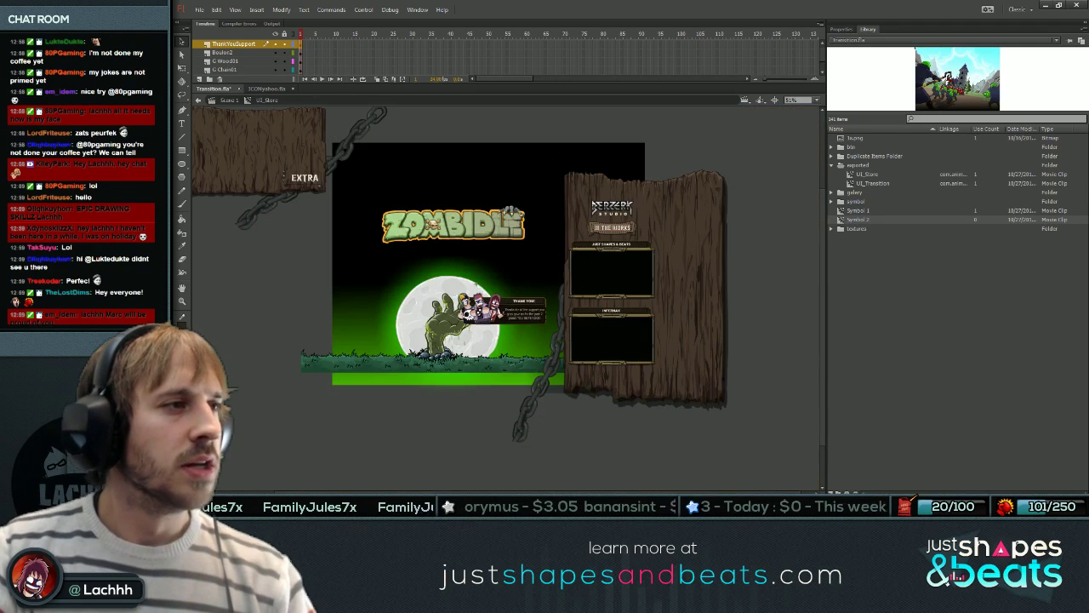
left_click_drag(483, 310, 807, 369)
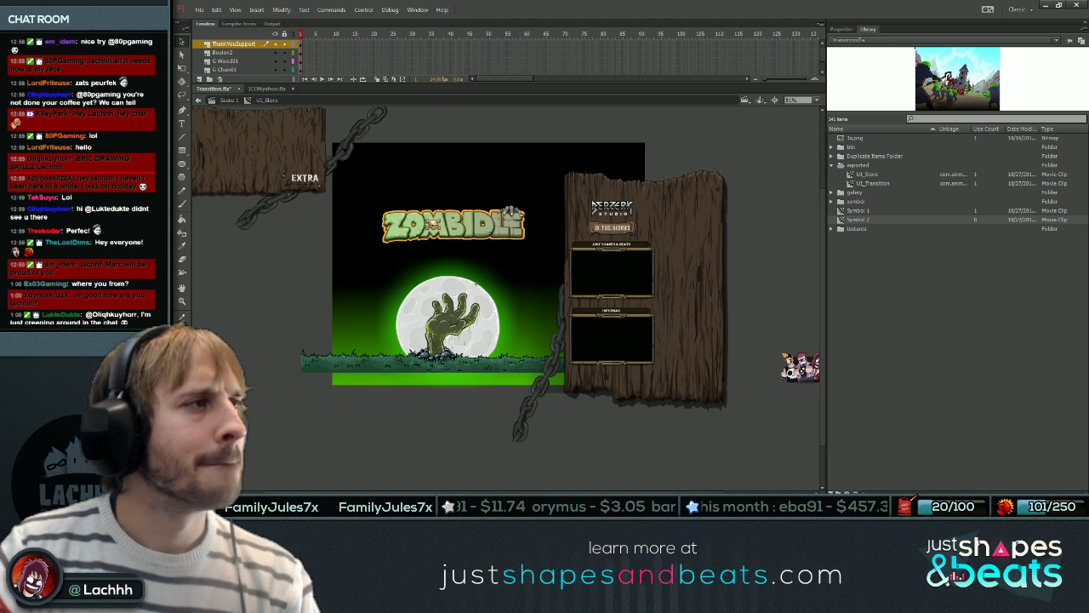
Return to Scene 1 and reopen the UI_Store clip for editing in place.
left_click(229, 100)
key("ctrl+equal")
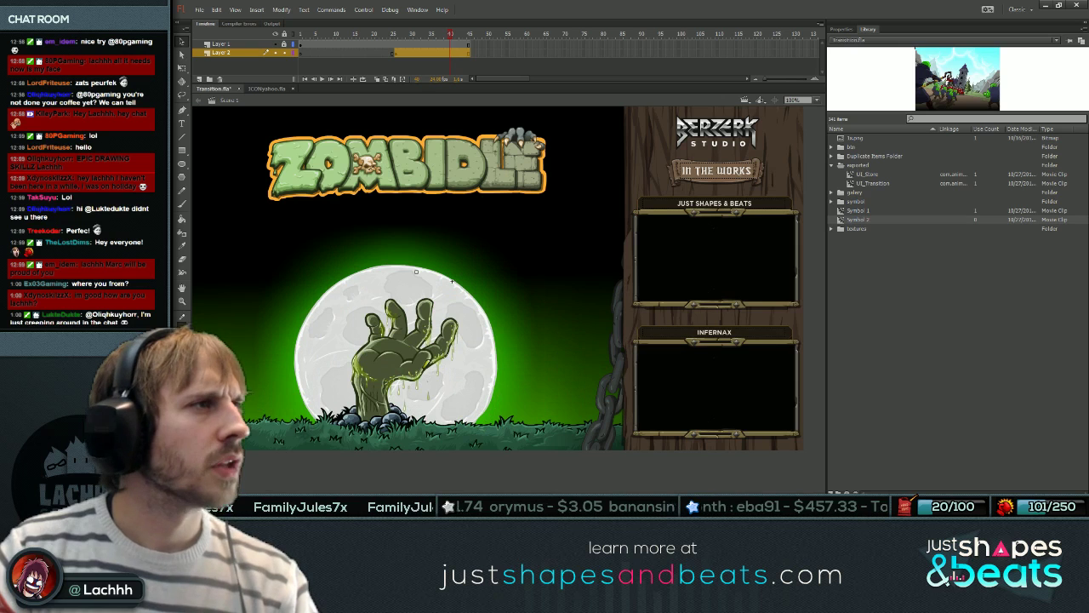
left_click_drag(415, 270, 425, 294)
double_click(426, 295)
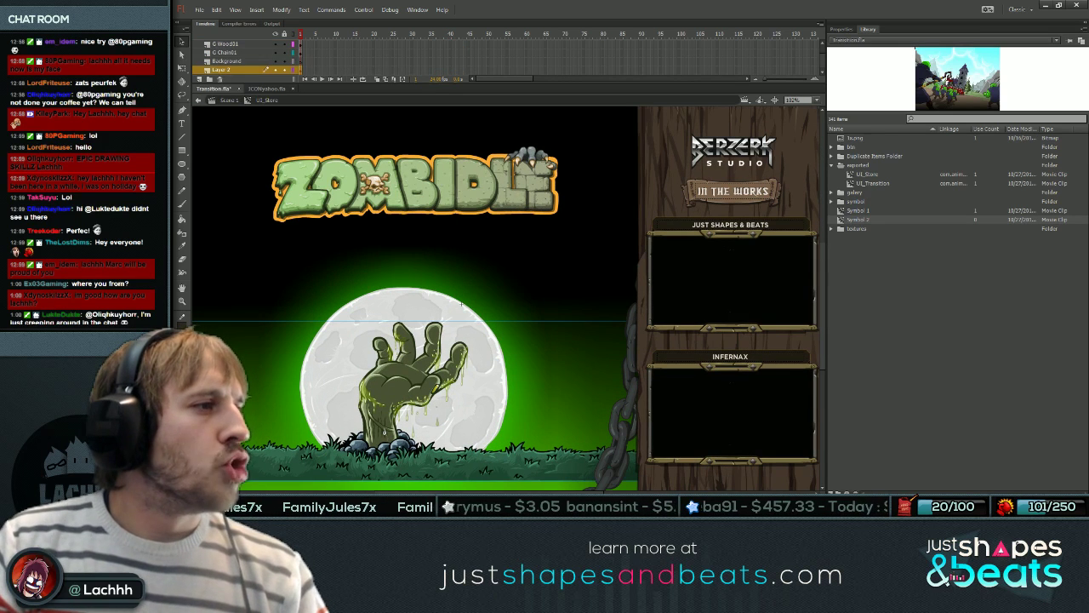
Convert the moon, zombie hand, grass and green-glow background pieces together into one movie clip symbol with the default name.
left_click(426, 295)
key("ctrl+a")
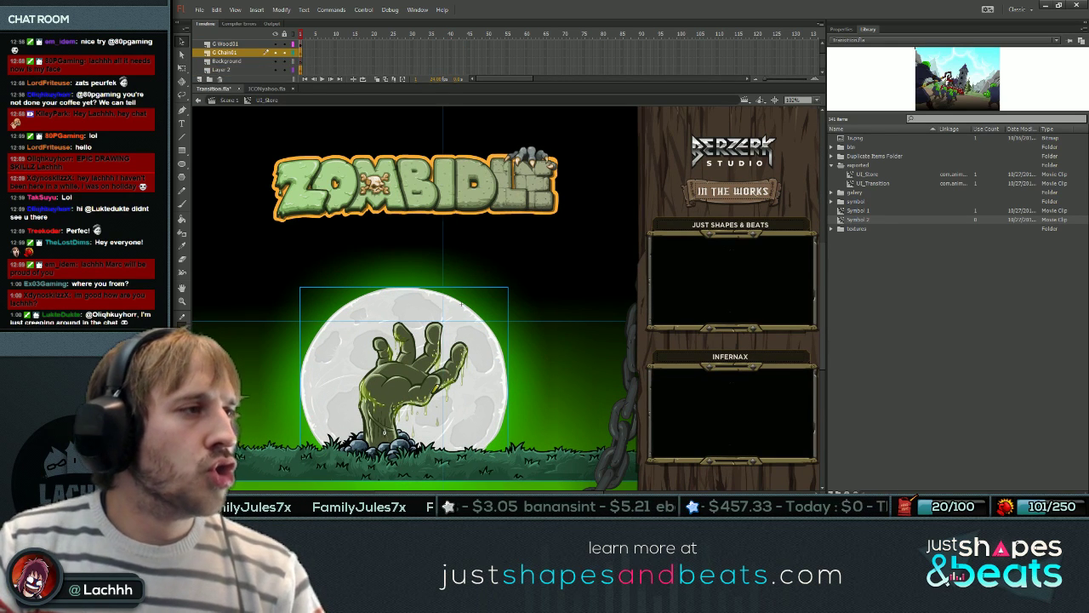
key("ctrl+minus")
left_click(560, 364, "shift")
left_click(529, 254, "shift")
left_click_drag(529, 254, 330, 400)
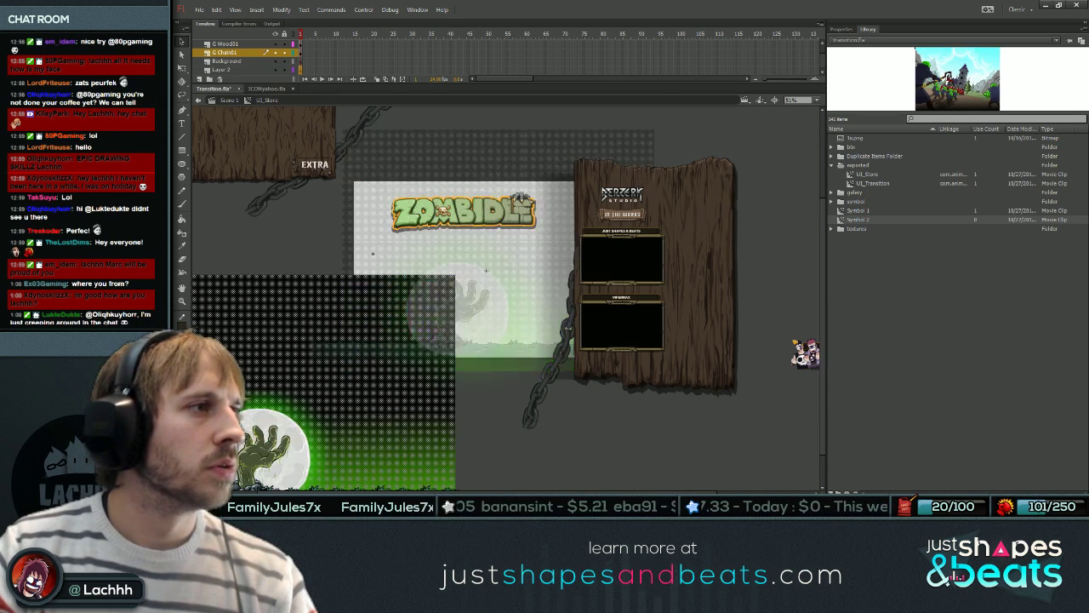
key("ctrl+z")
key("F8")
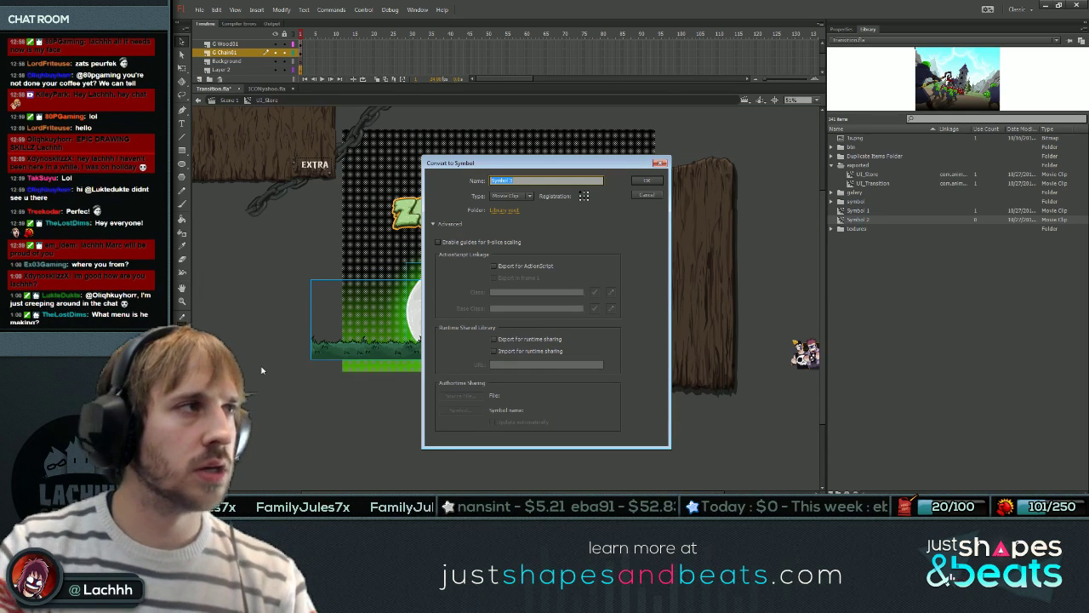
key("Return")
Hide Layer 2, which holds the converted zombie-hand background.
left_click(276, 69)
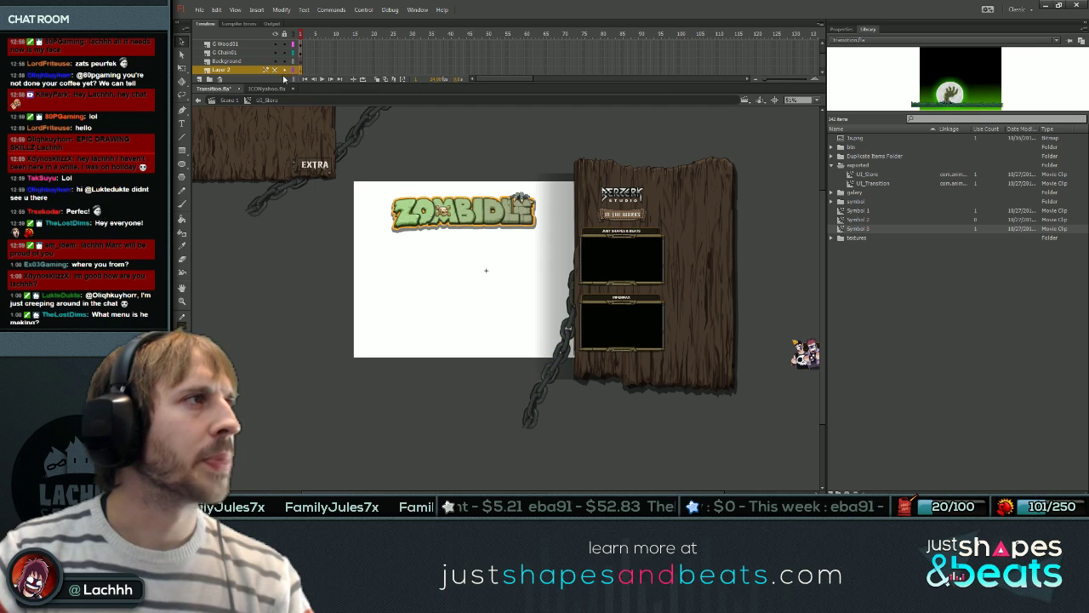
left_click(275, 69)
right_click(241, 72)
left_click(284, 183)
left_click(275, 70)
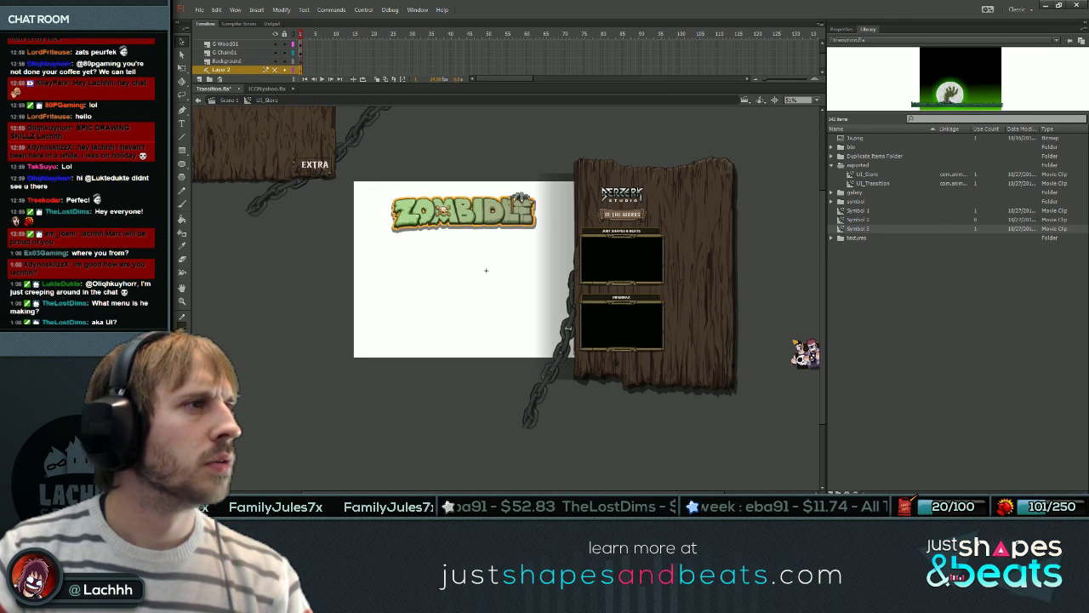
Move the Icons folder window aside and switch to the FDT code editor.
key("alt+Tab")
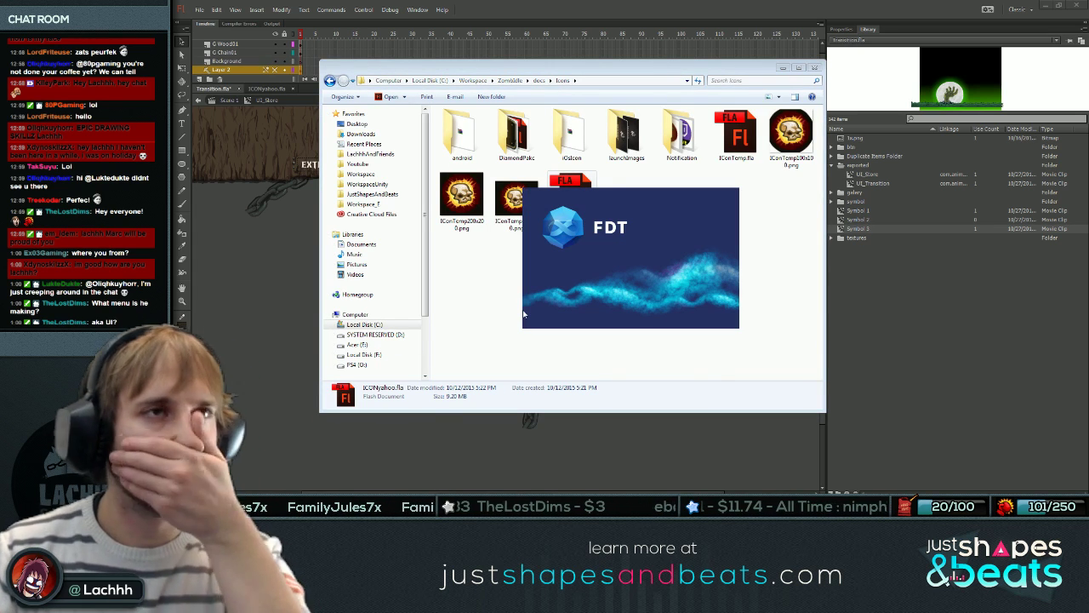
left_click(665, 71)
left_click_drag(665, 71, 981, 78)
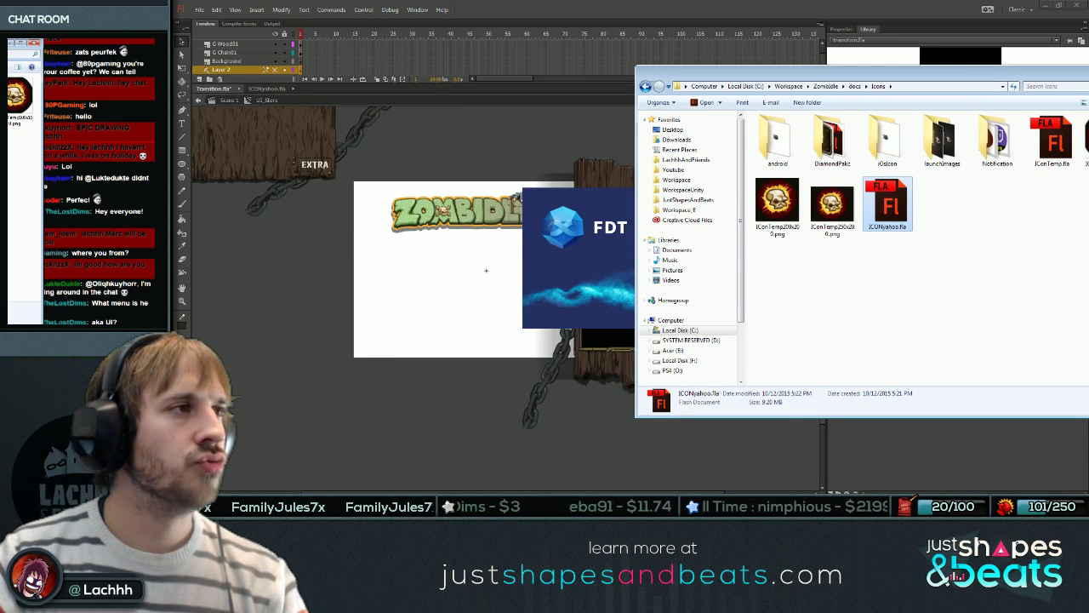
left_click(882, 318)
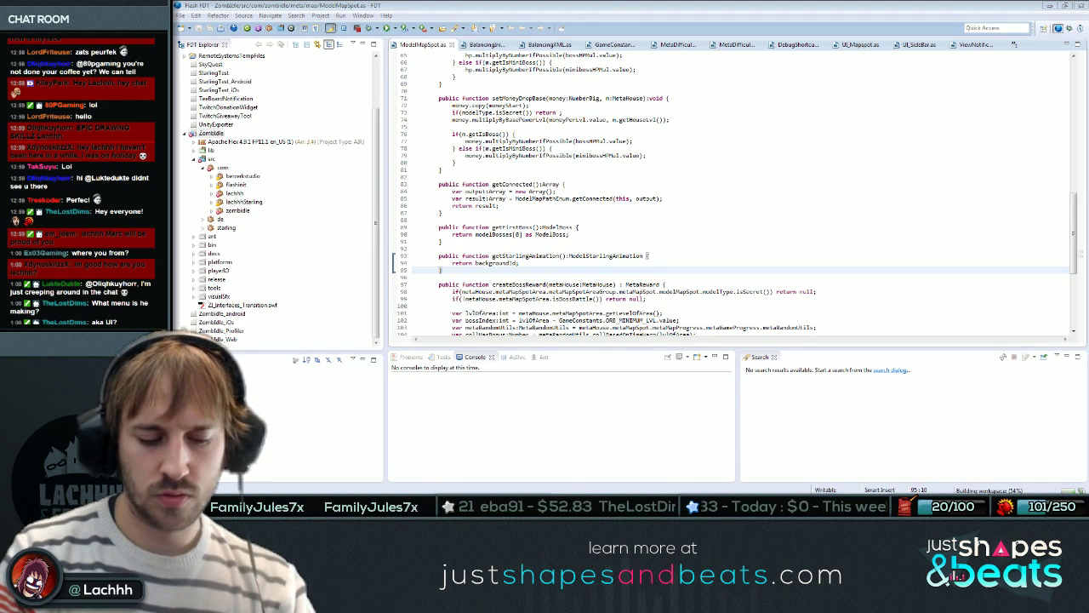
left_click(634, 228)
left_click(634, 242)
left_click(616, 263)
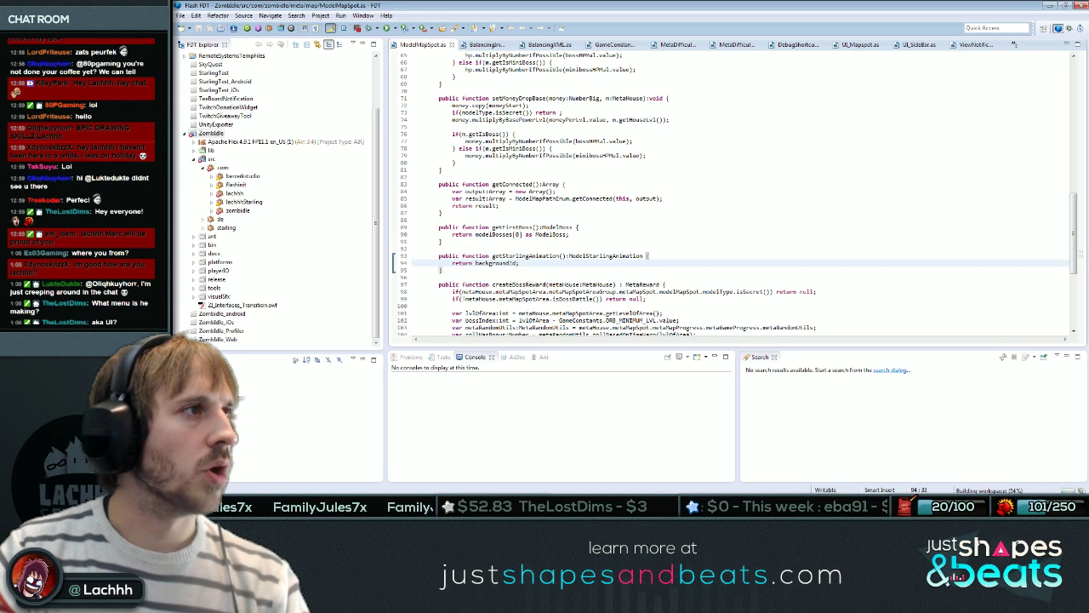
left_click(377, 218)
left_click(601, 286)
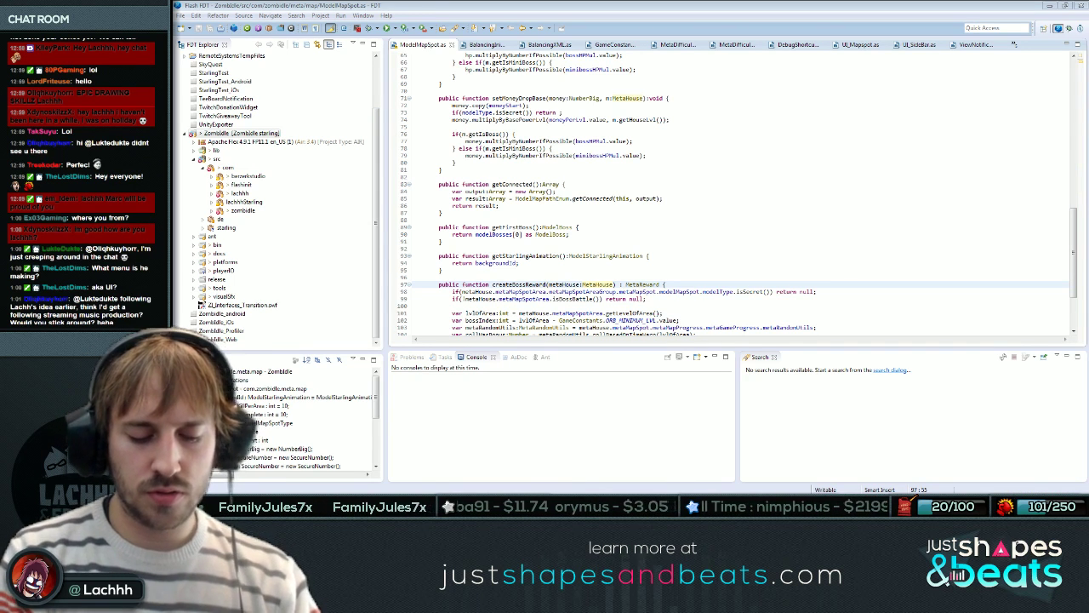
left_click(443, 241)
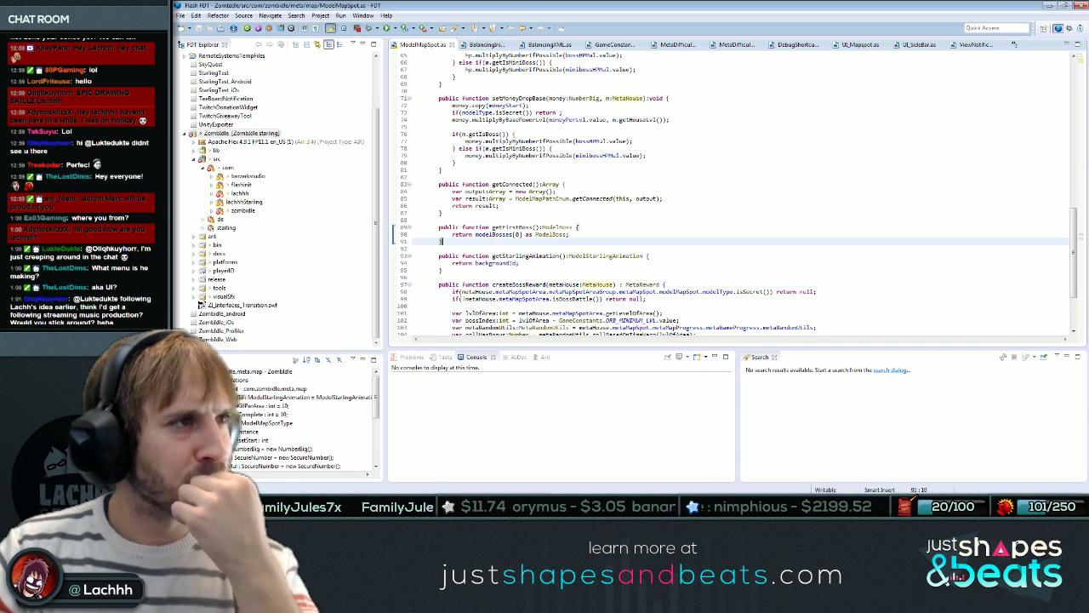
left_click(520, 263)
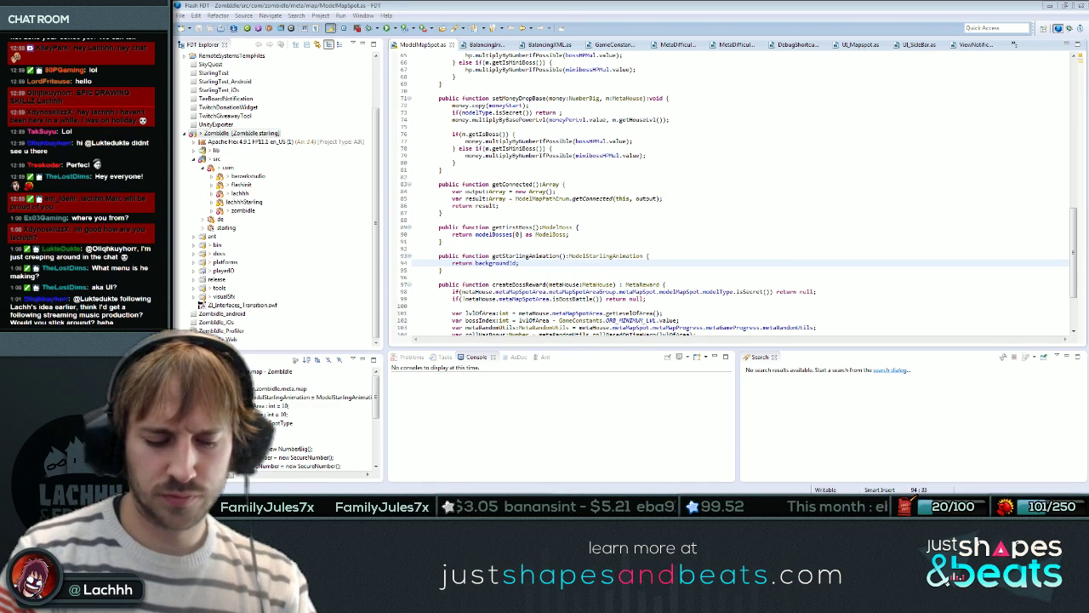
left_click(512, 134)
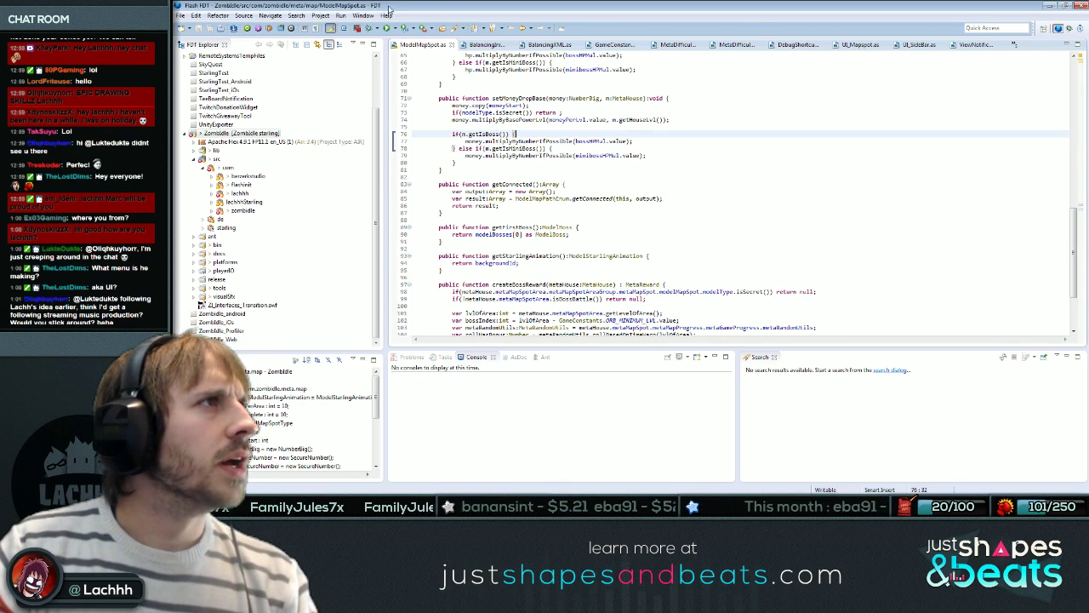
Run the Zombidle project with the ZI_StarlingDebugClean configuration.
left_click(397, 28)
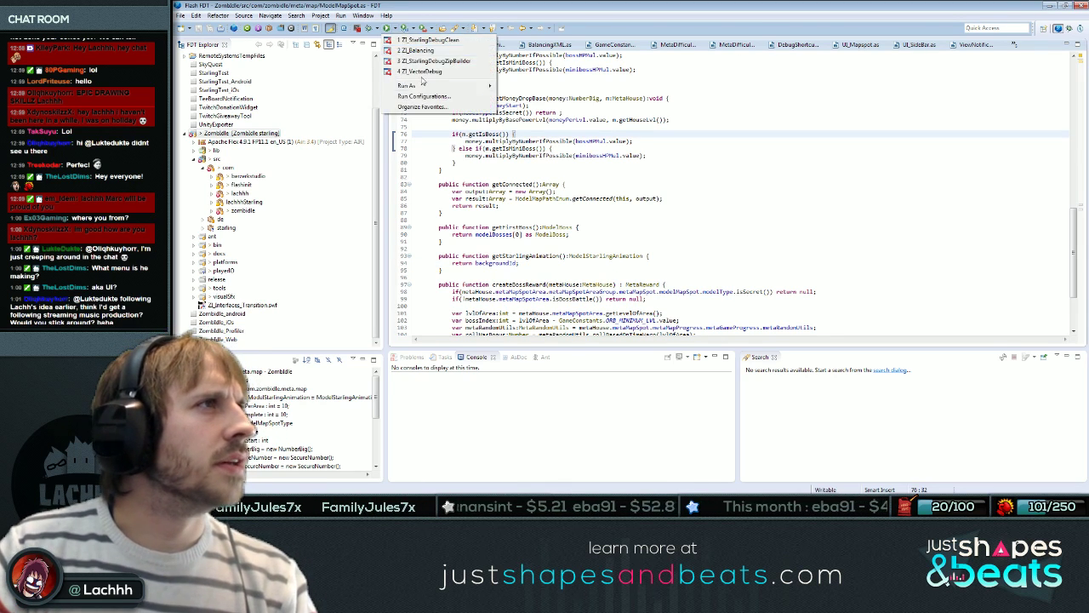
left_click(451, 41)
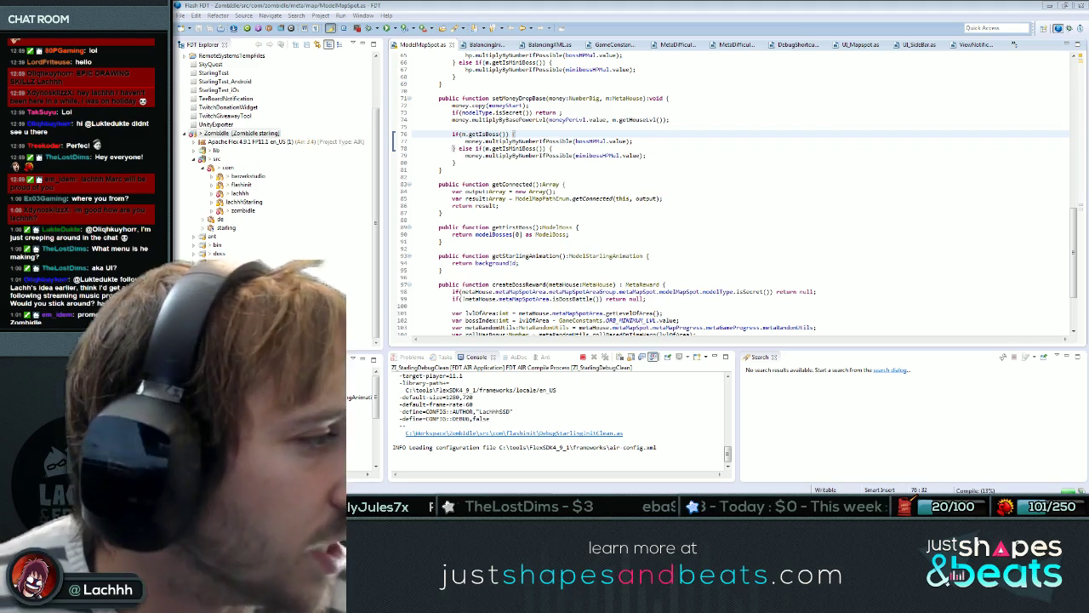
left_click(504, 234)
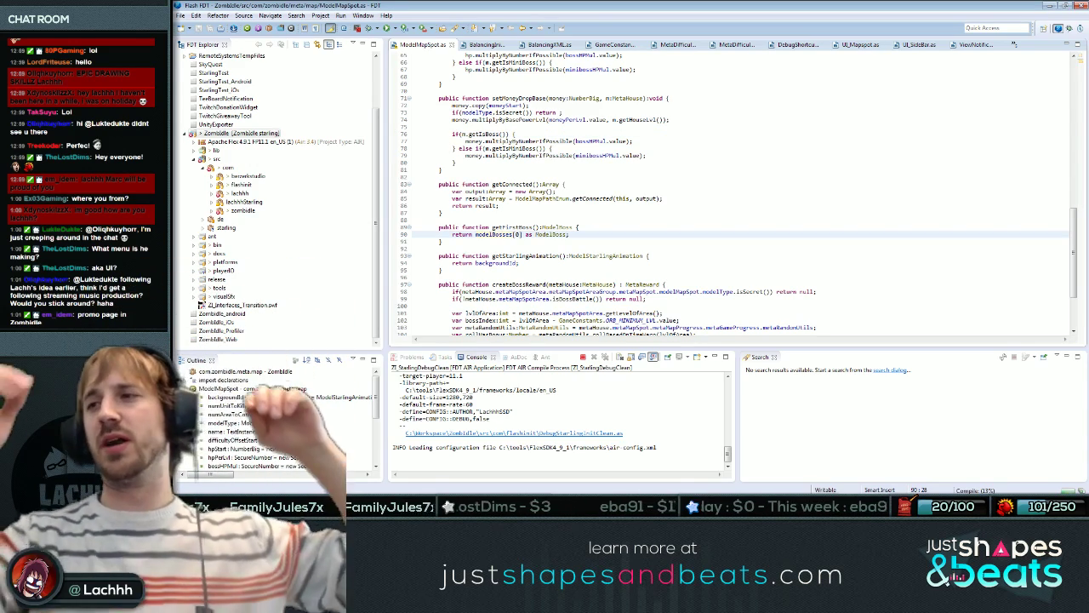
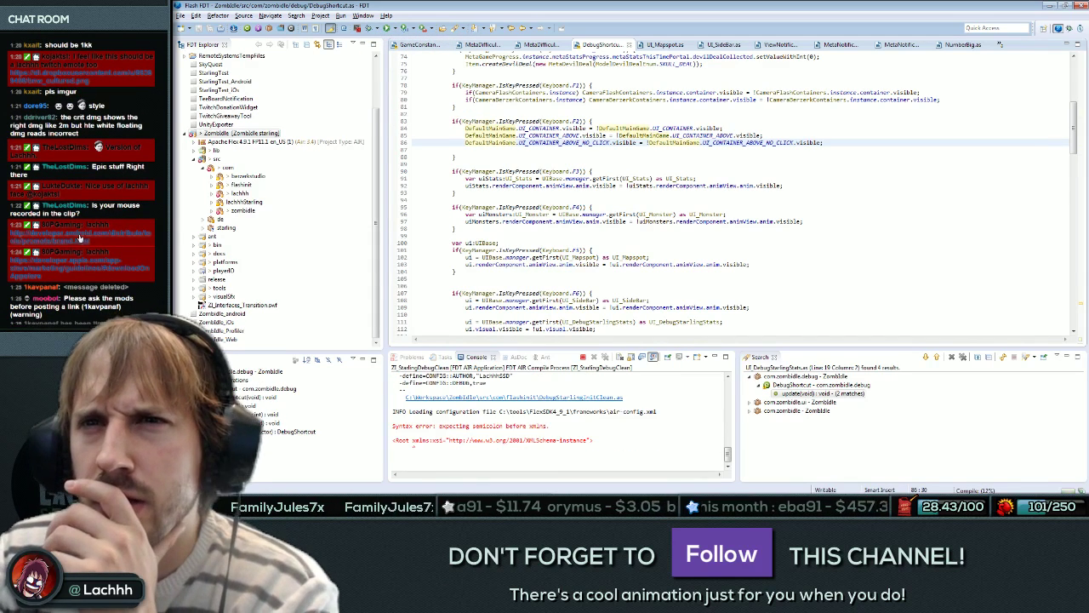
Open the Android Brand Guidelines link from the chat and read through the Google Play badge rules.
mouse_move(89, 264)
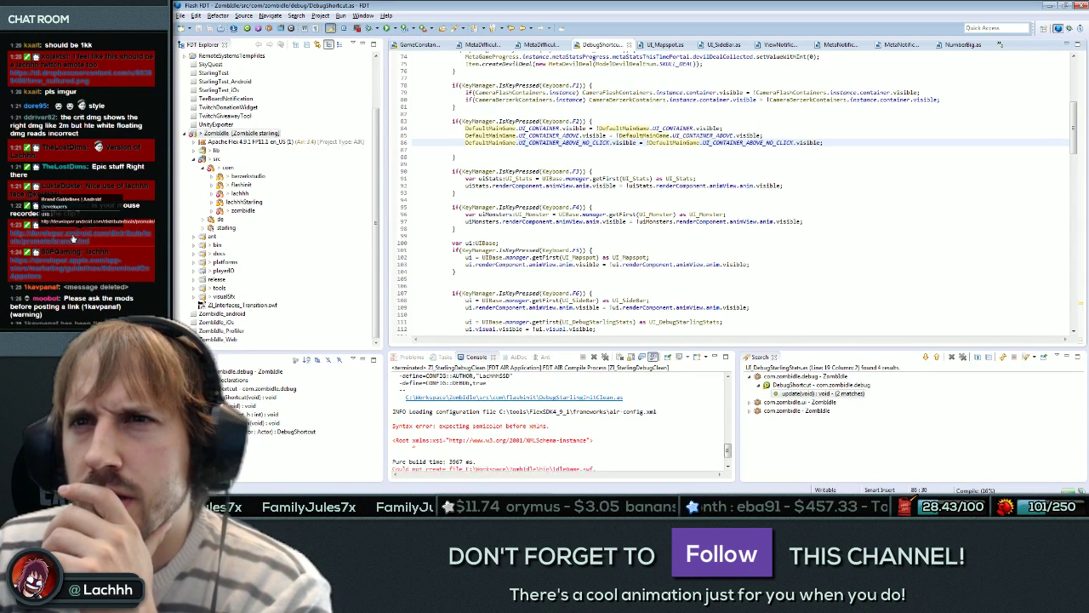
left_click(88, 235)
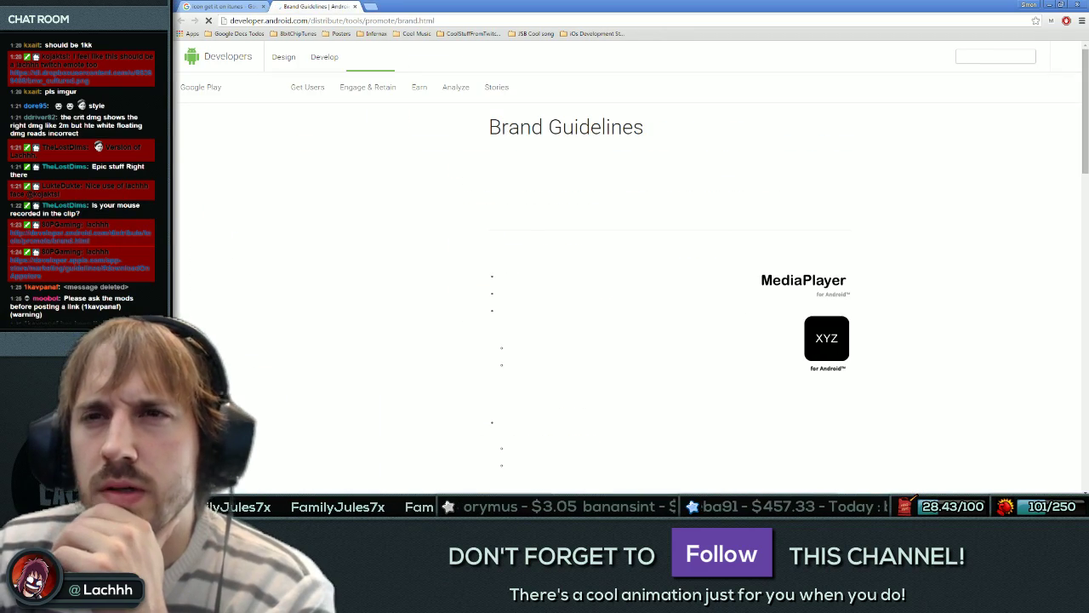
scroll(629, 281, "down", 2)
scroll(630, 324, "down", 8)
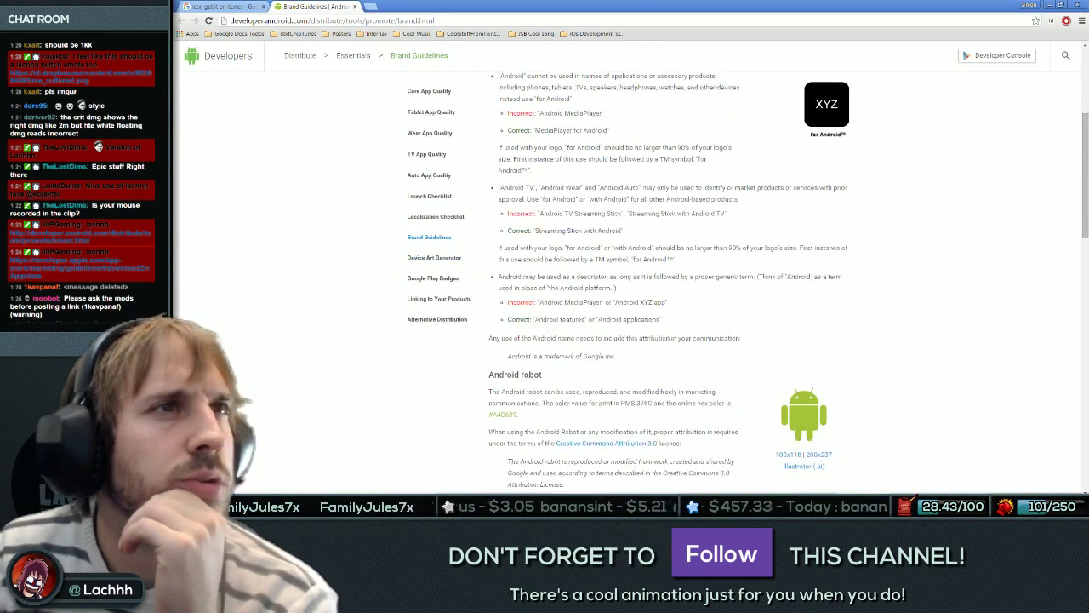
scroll(630, 324, "up", 1)
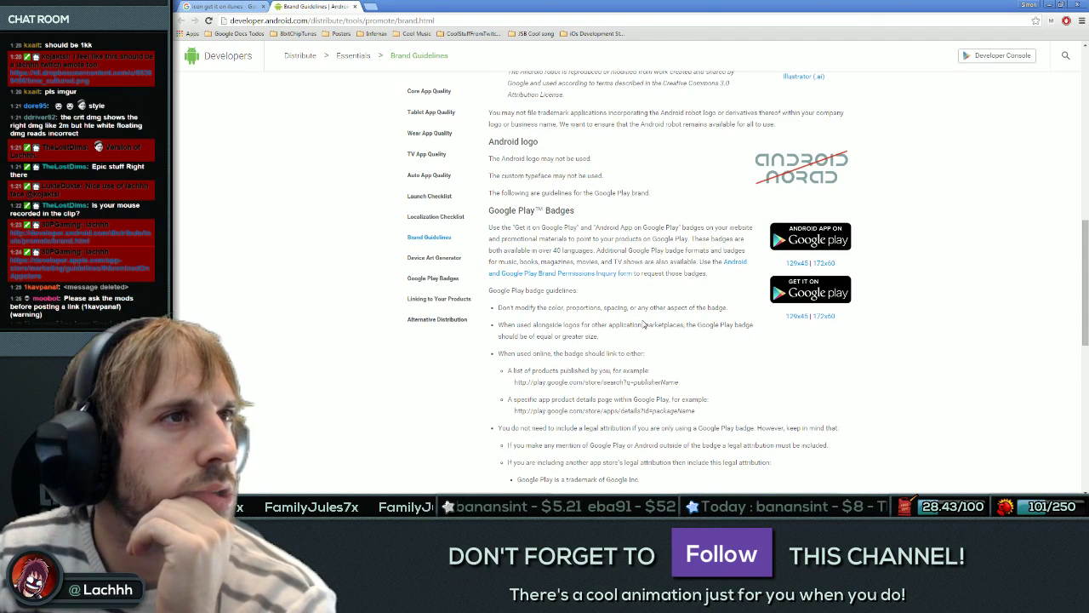
scroll(645, 324, "down", 3)
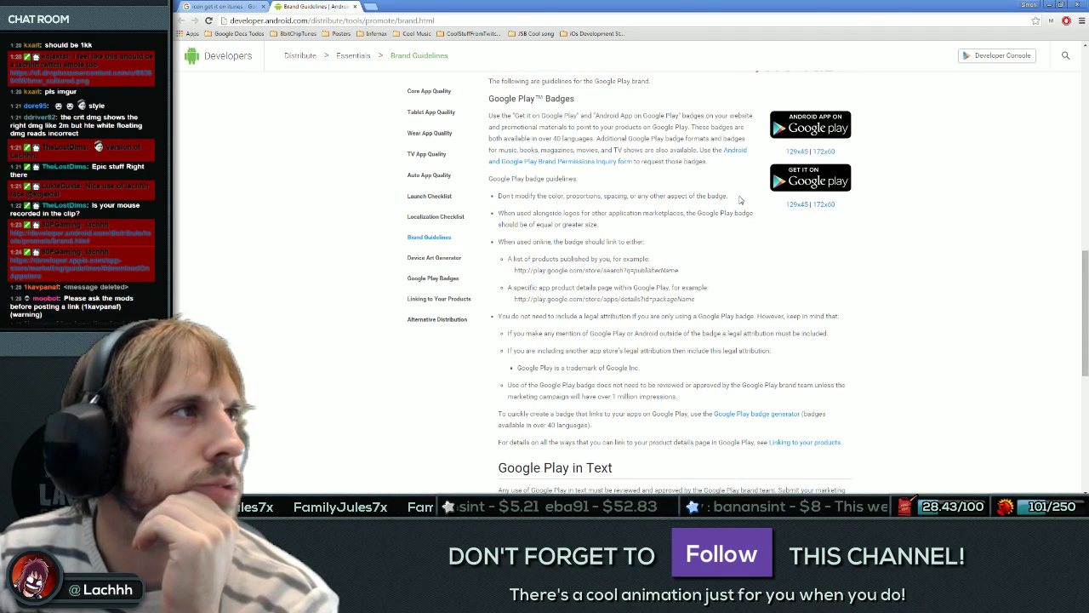
scroll(740, 199, "down", 5)
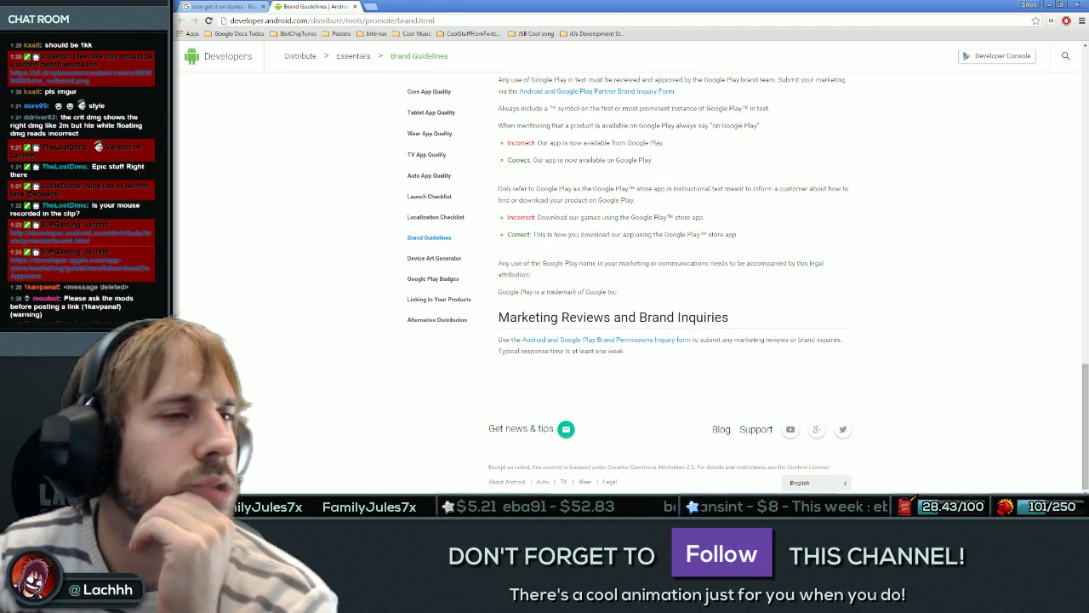
Open the App Store Marketing Guidelines link from the chat and examine the Download on the App Store badge requirements.
left_click(63, 270)
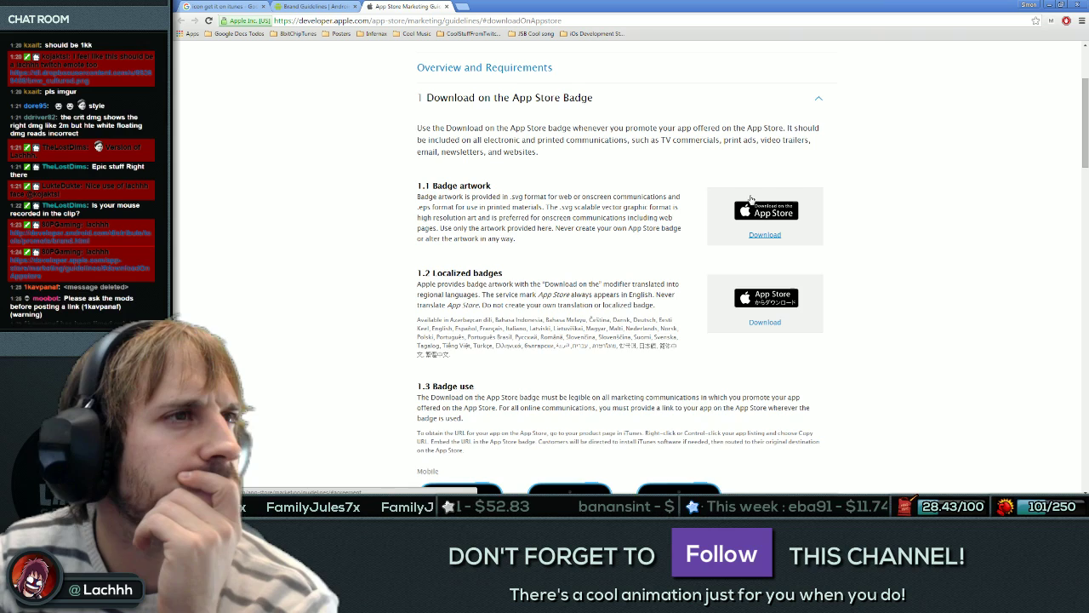
scroll(620, 255, "down", 4)
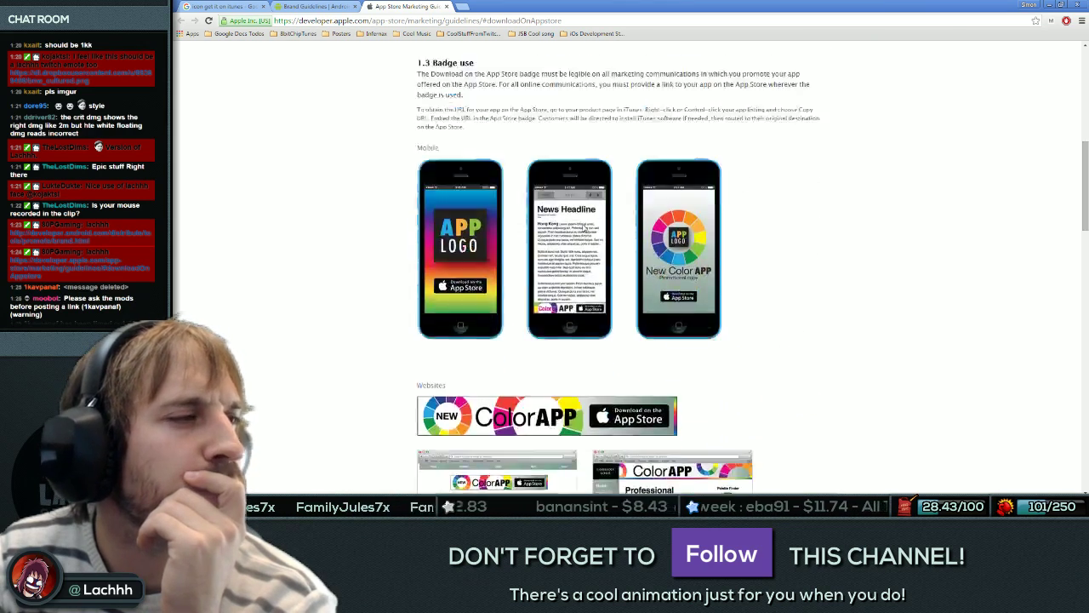
scroll(584, 224, "down", 12)
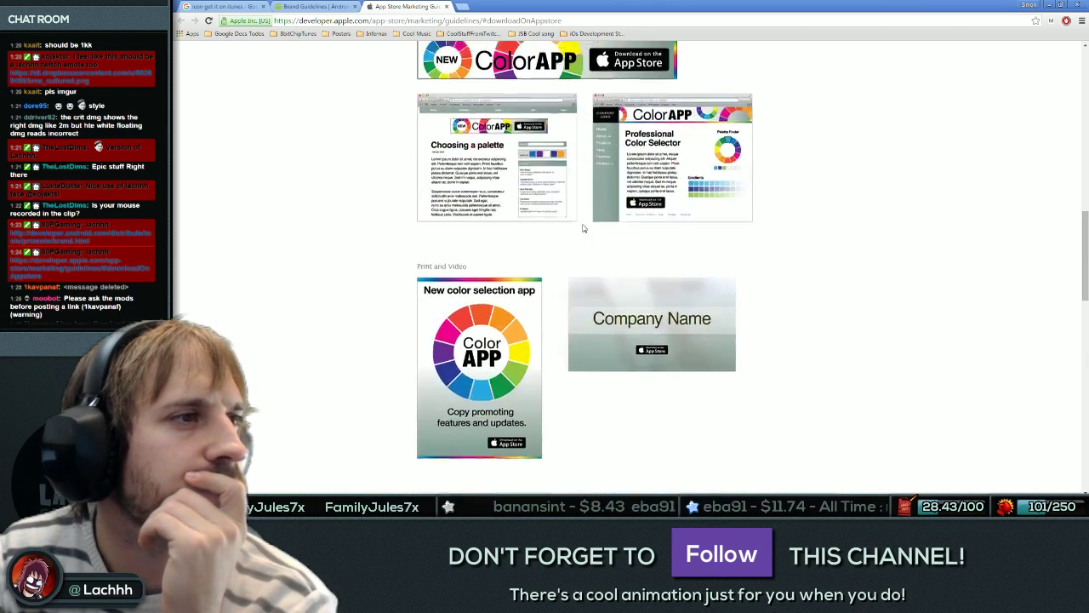
scroll(584, 227, "down", 5)
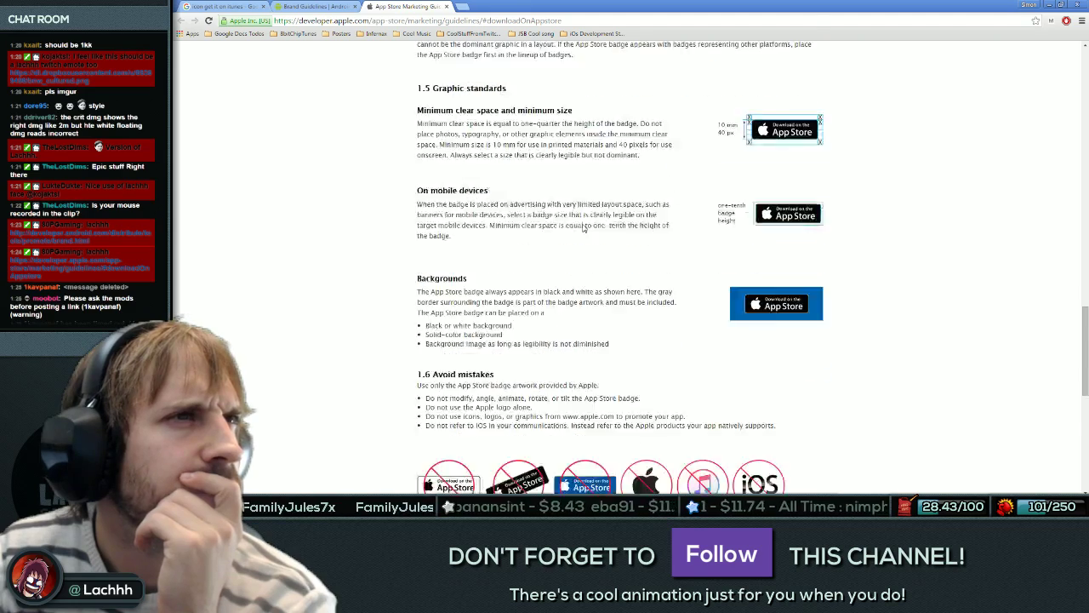
scroll(584, 228, "up", 6)
scroll(584, 228, "up", 7)
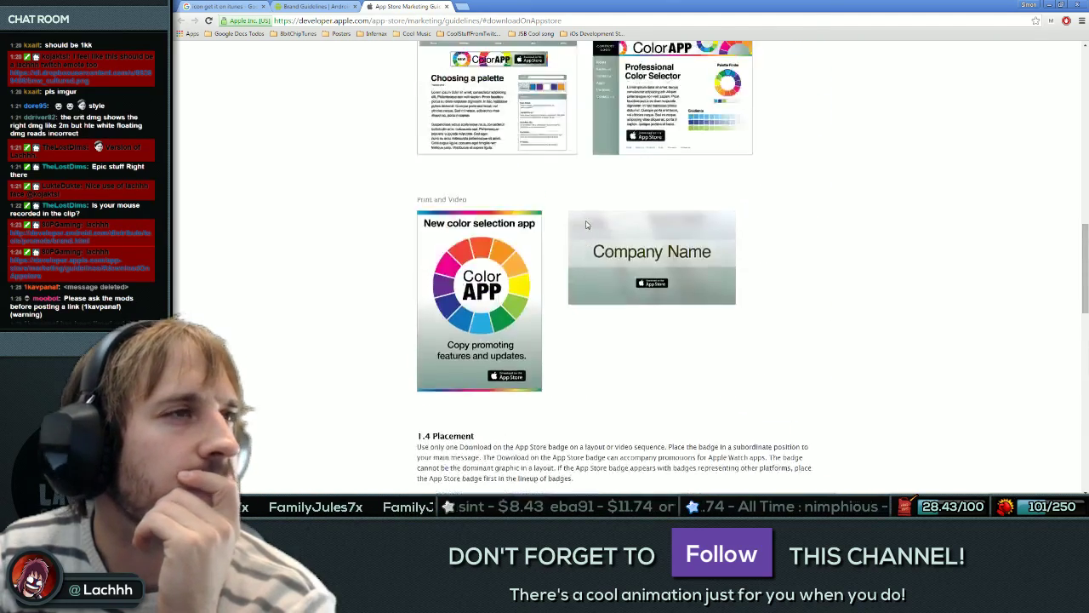
Close the App Store guidelines page, minimize the browser and return to the F4 shortcut code in DebugShortcut.as.
left_click(446, 7)
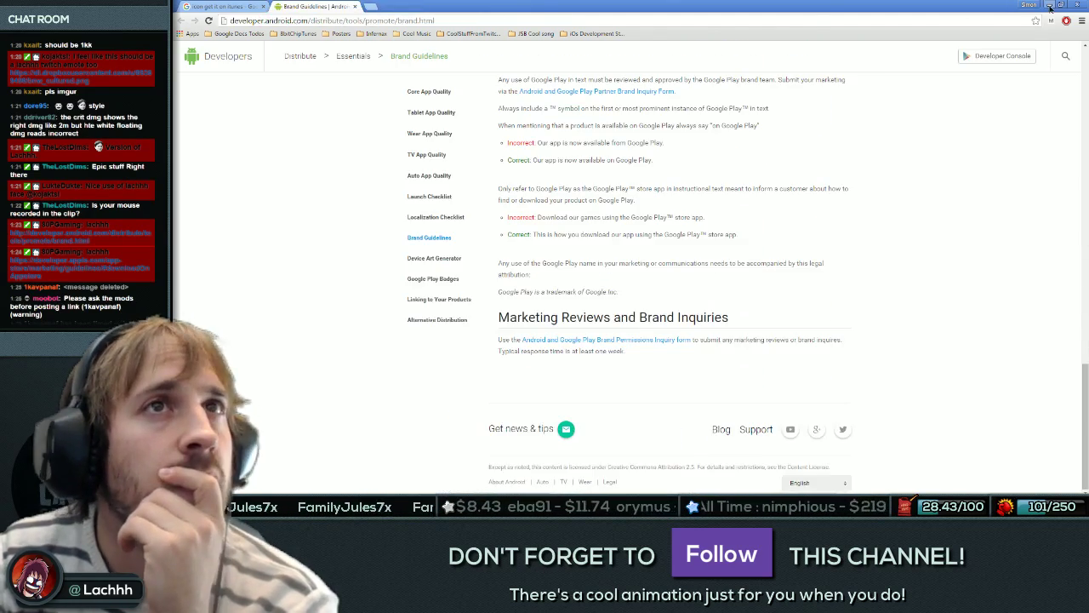
left_click(1051, 5)
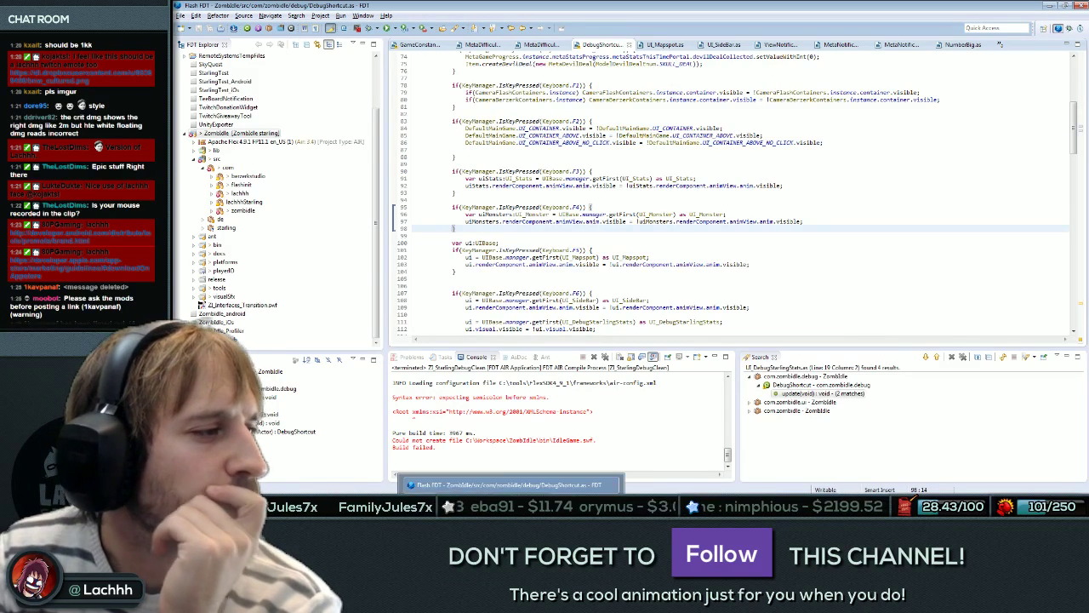
left_click(528, 221)
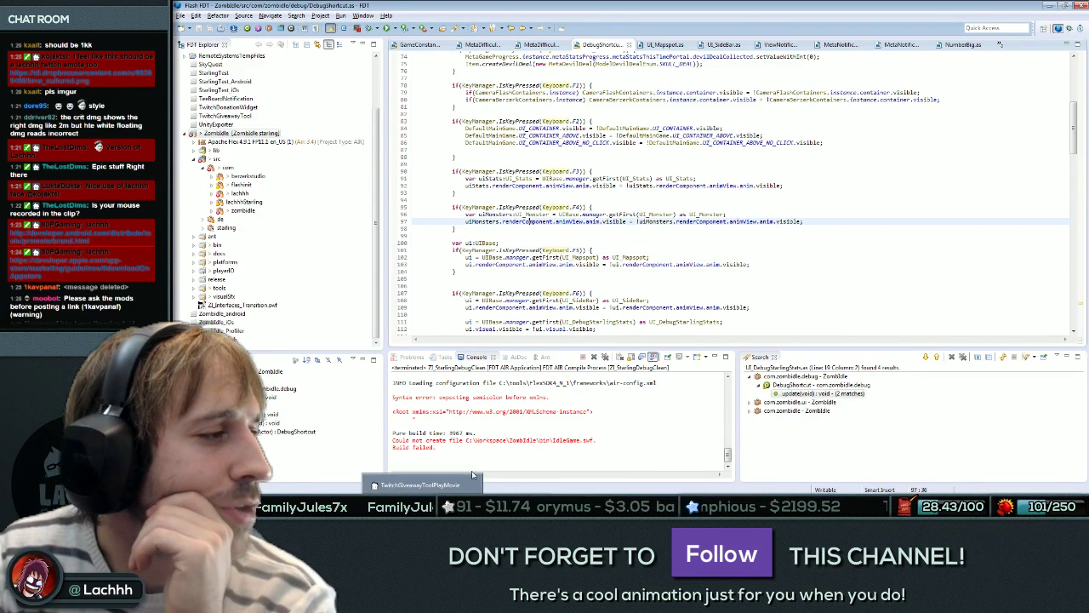
Switch to Flash Professional CC, open the recent Transition.fla and enter the UI_Store symbol for editing.
left_click(187, 505)
left_click(273, 303)
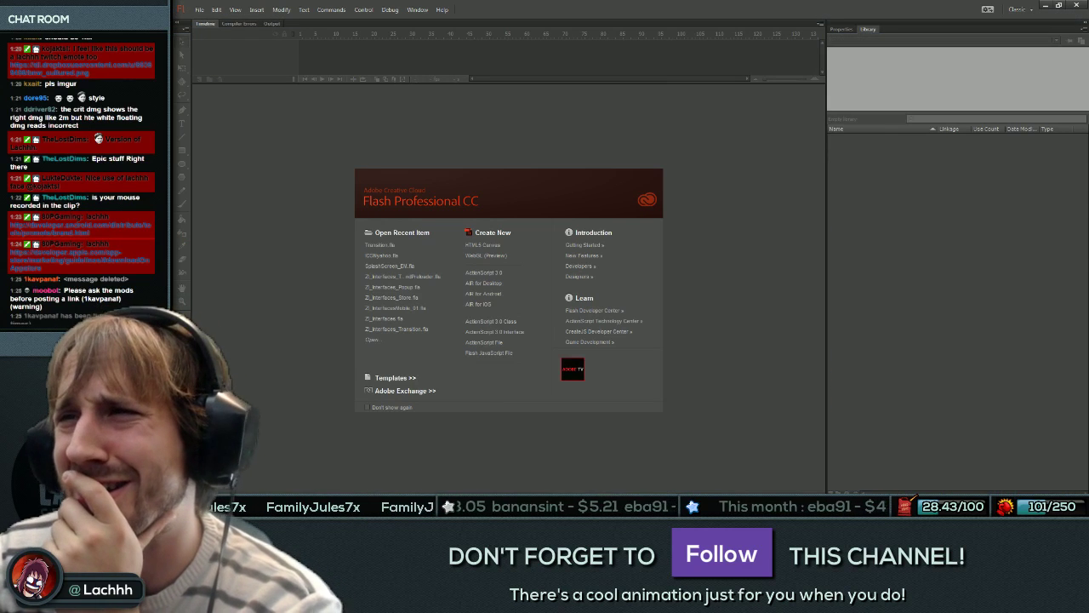
left_click(425, 246)
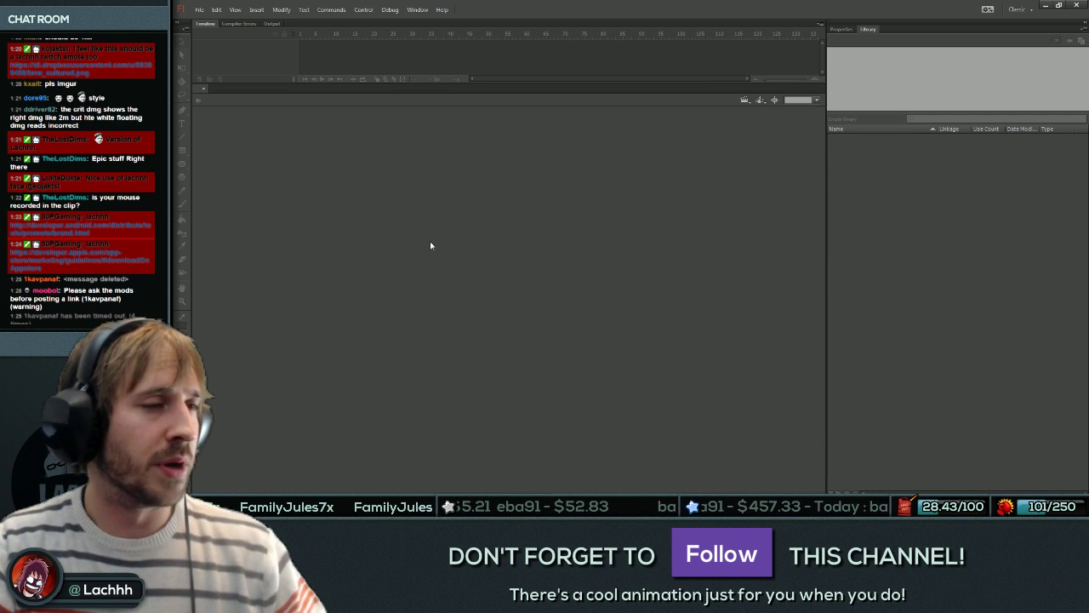
left_click(419, 43)
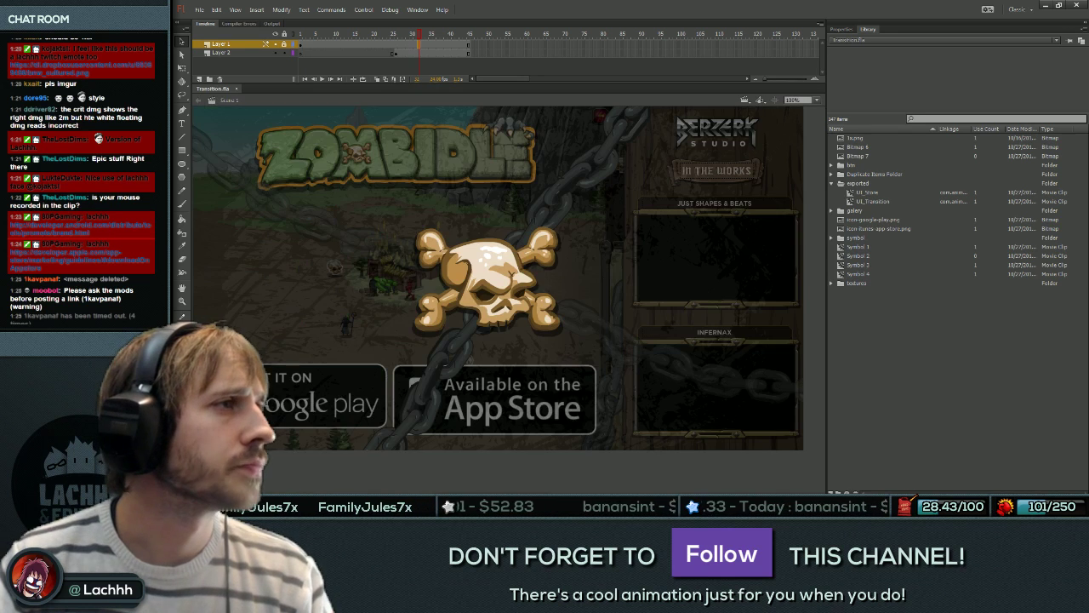
double_click(496, 391)
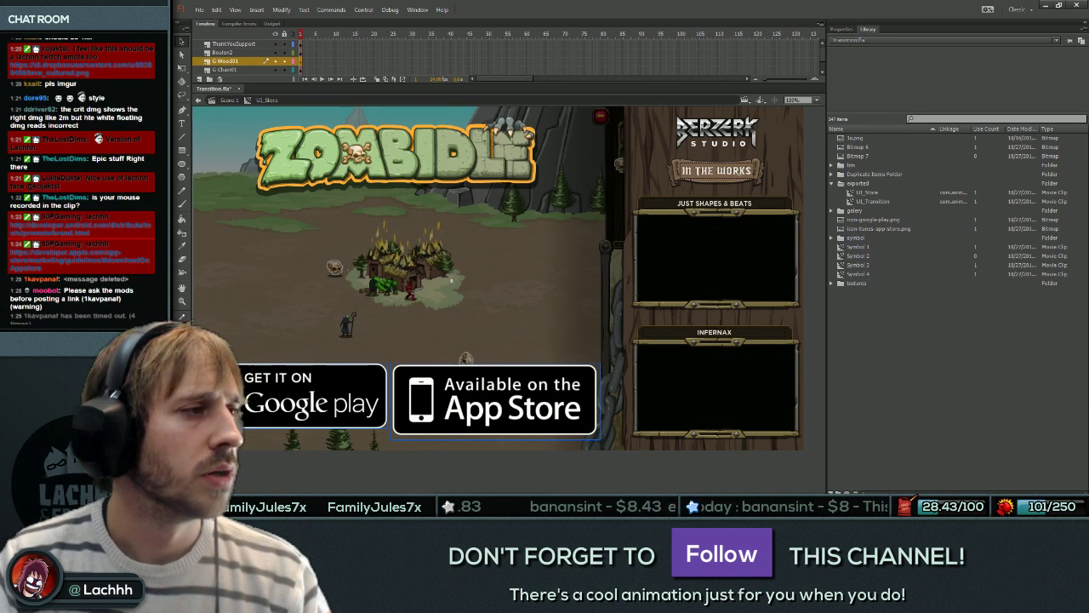
Convert the Google Play and App Store badges into one new symbol and open it for editing.
left_click_drag(496, 391, 527, 310)
key("ctrl+z")
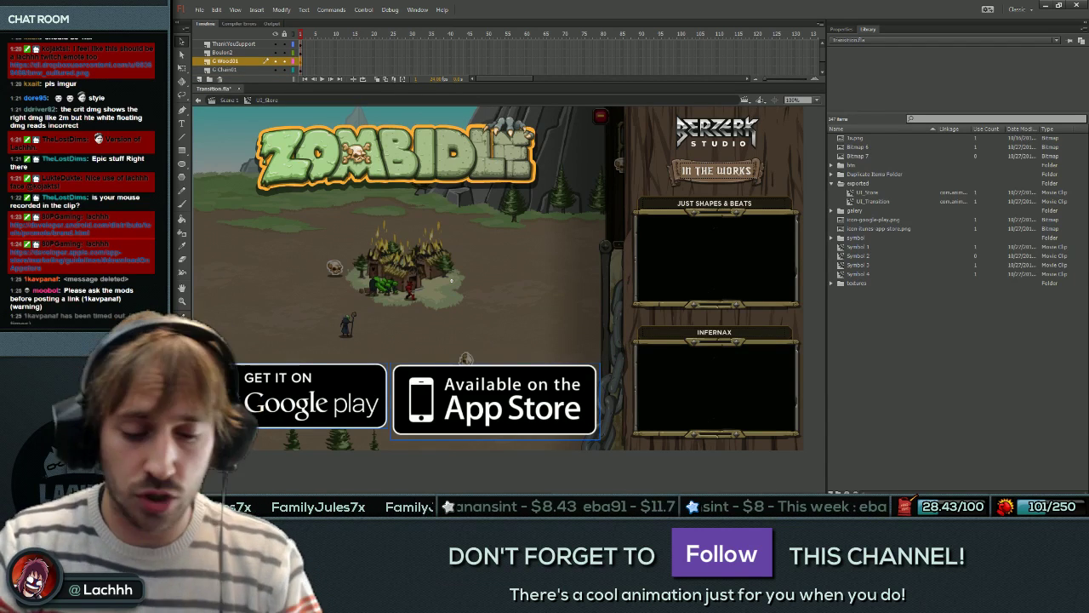
key("F8")
key("Return")
double_click(437, 419)
Shrink the App Store badge slightly and place it over the Google Play badge.
key("q")
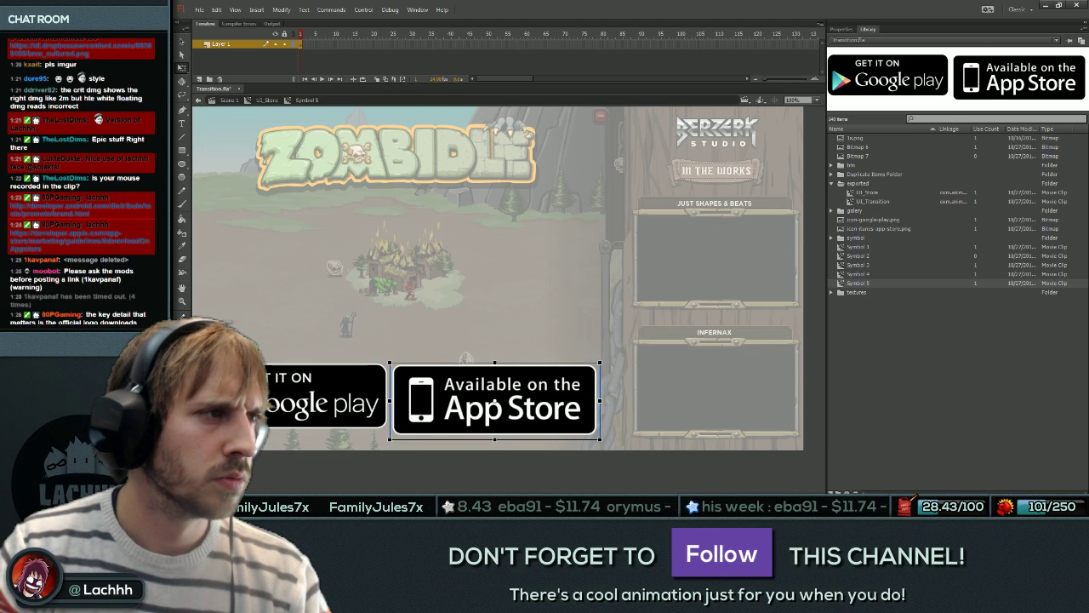
left_click_drag(600, 440, 592, 436)
key("v")
left_click_drag(511, 401, 355, 390)
Cut the App Store badge and paste it in place on a new layer.
key("ctrl+x")
right_click(253, 45)
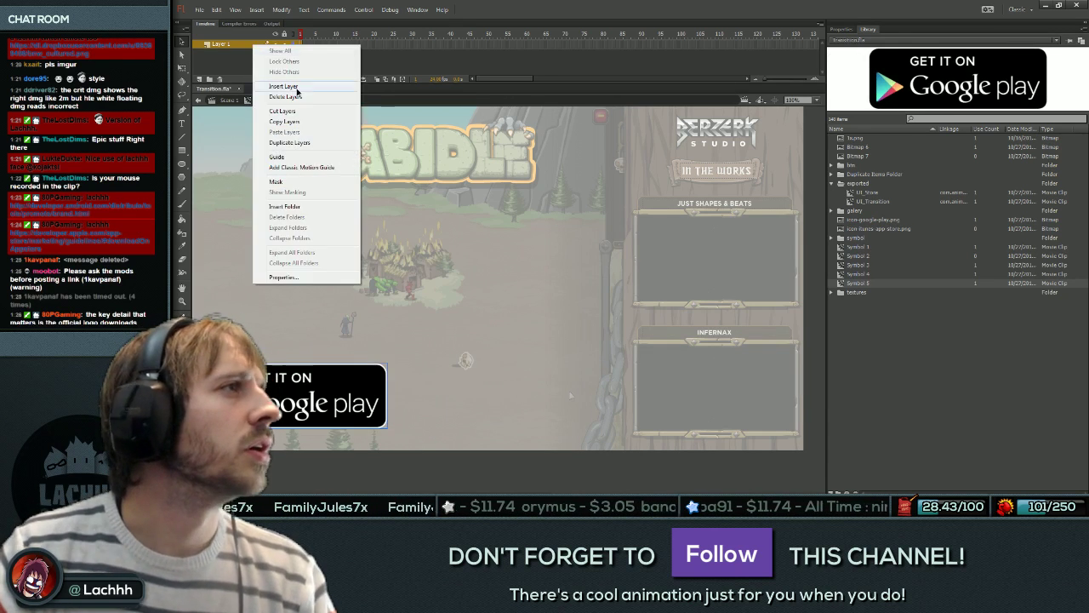
left_click(297, 90)
key("ctrl+shift+v")
Align the App Store badge over the Google Play badge and compare their sizes up close.
left_click_drag(356, 390, 384, 391)
key("z")
left_click(317, 400)
left_click(317, 400, "alt")
scroll(649, 404, "up", 2)
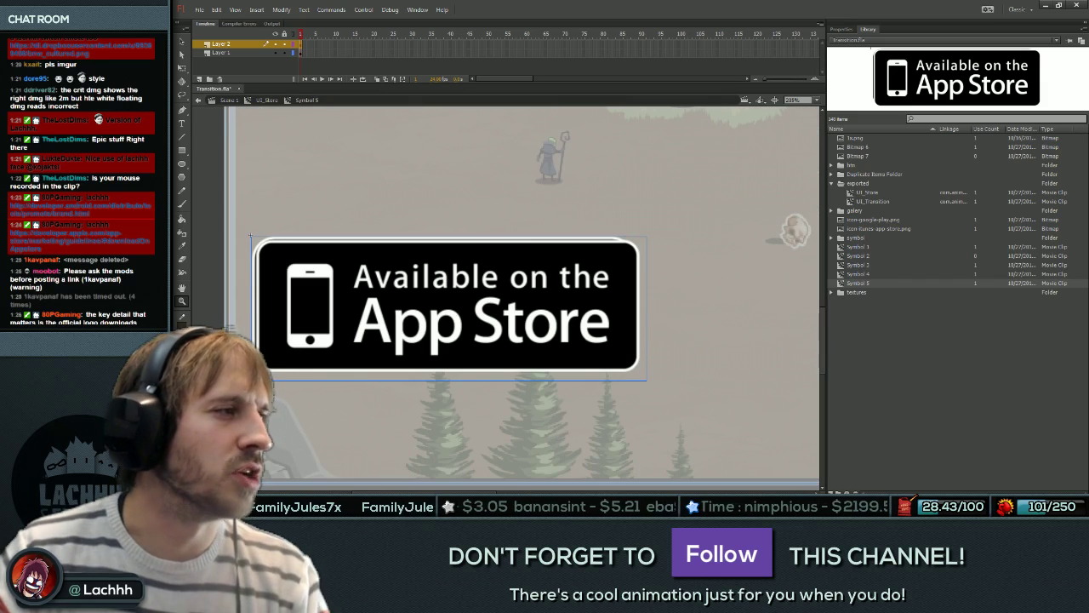
key("ctrl+minus")
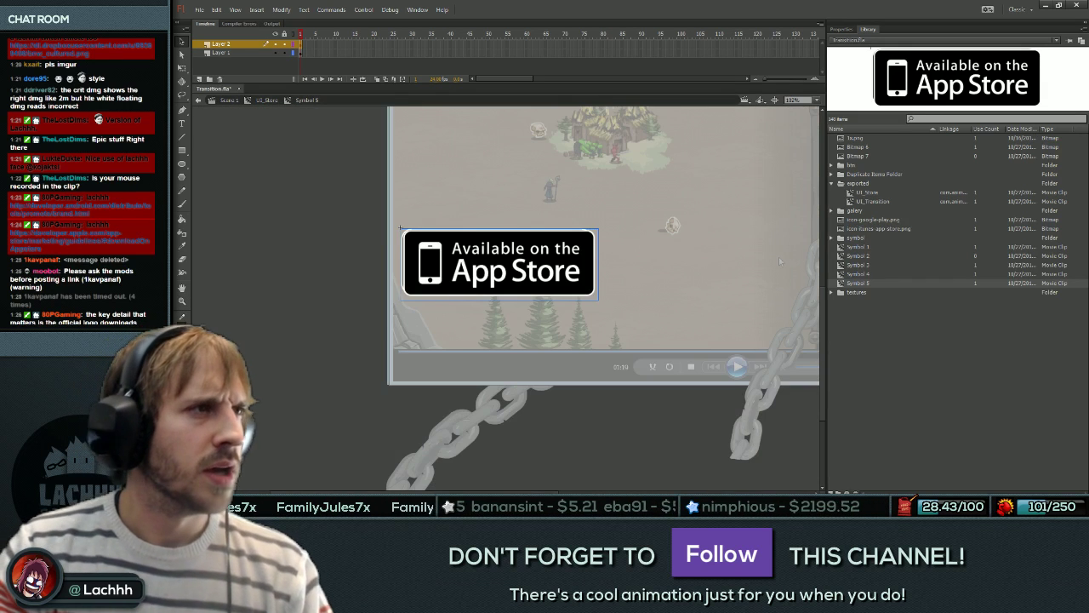
Undo the moves that placed the App Store badge over the Google Play badge.
key("ctrl+z")
key("ctrl+z")
key("ctrl+z")
key("ctrl+z")
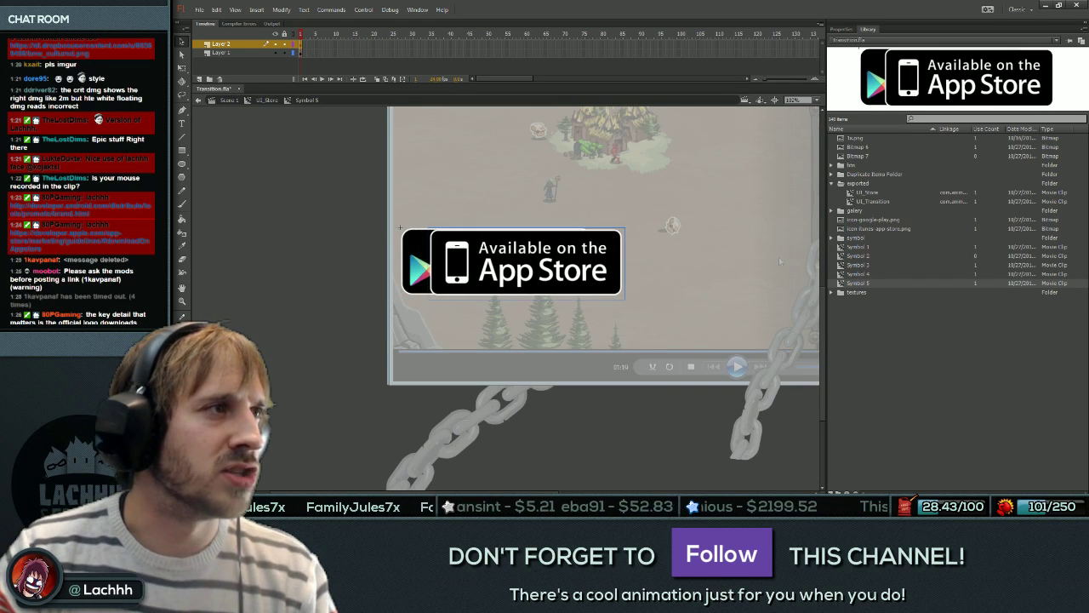
Scale both store badges down together to about half their size.
key("q")
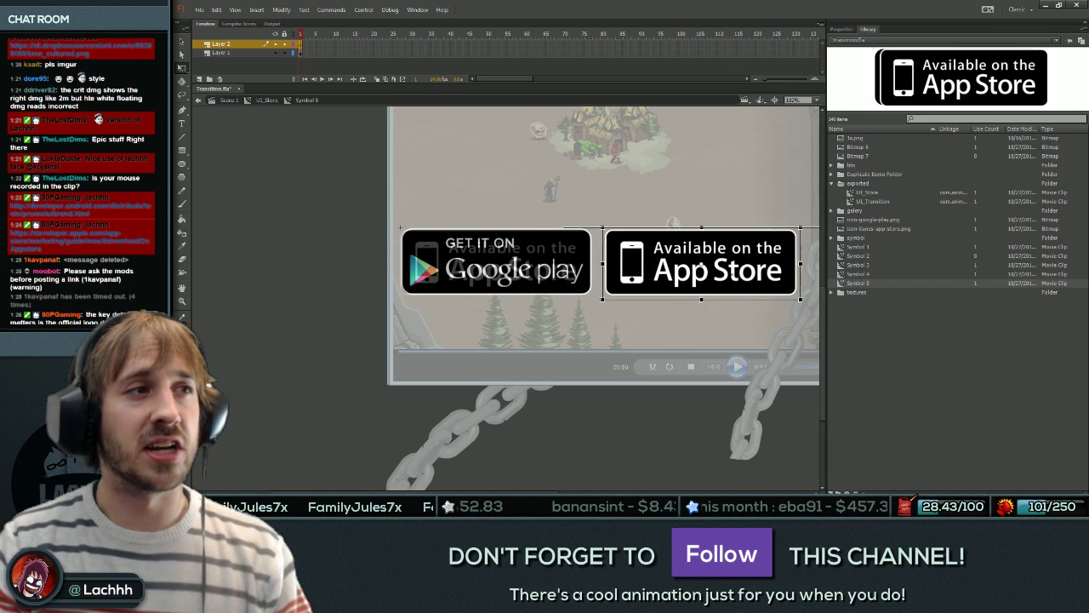
key("ctrl+1")
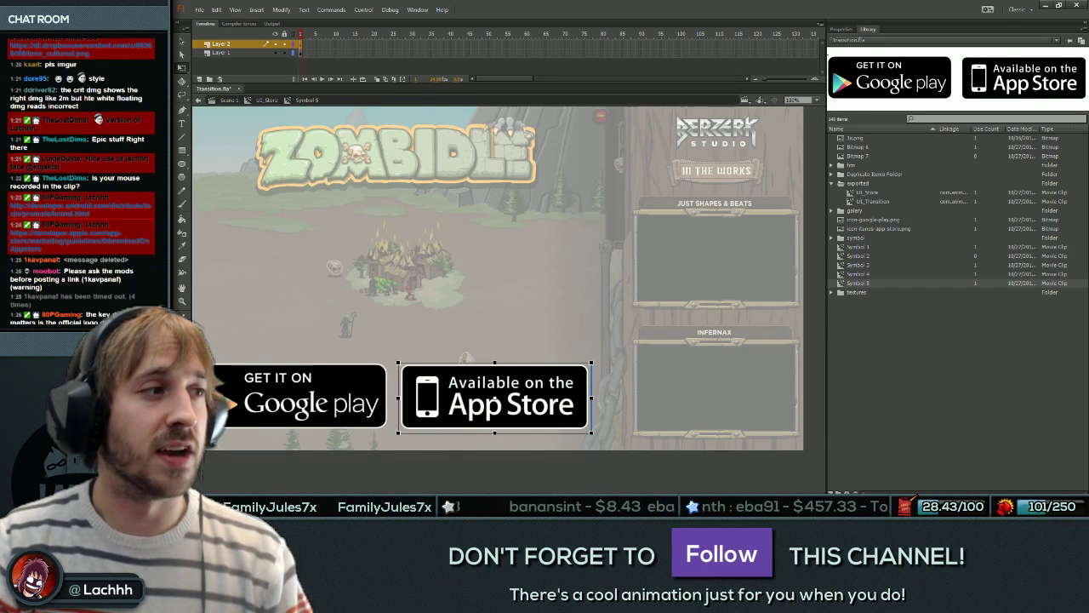
left_click(358, 400, "shift")
left_click_drag(591, 363, 566, 381)
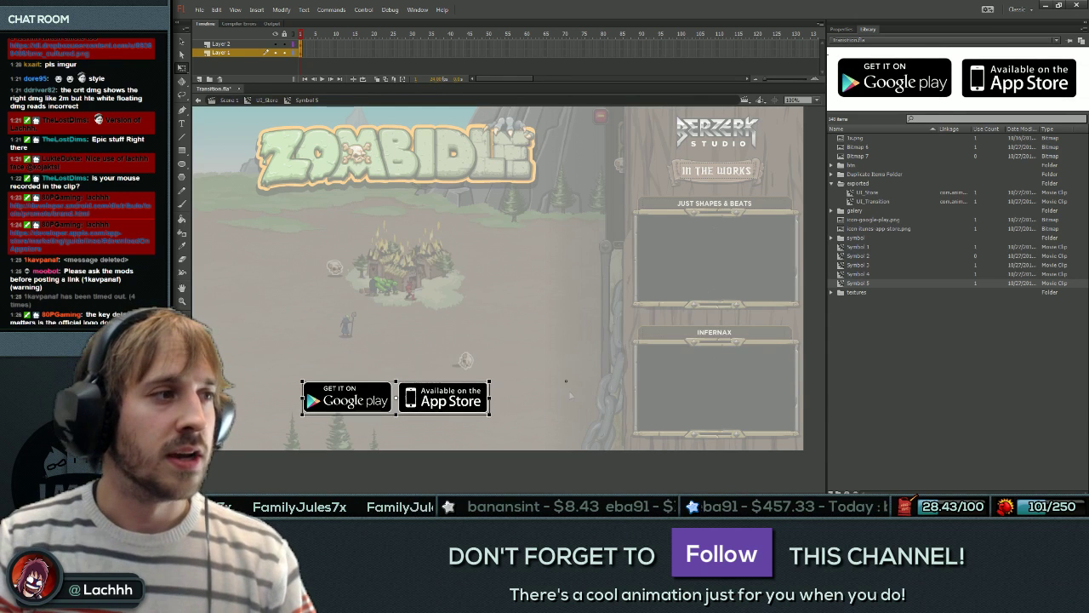
Move both store badges to the lower-left corner of the Zombidle artwork and return to the UI_Store symbol.
key("v")
left_click(443, 399)
left_click(349, 399)
left_click(443, 398, "shift")
left_click_drag(442, 399, 354, 428)
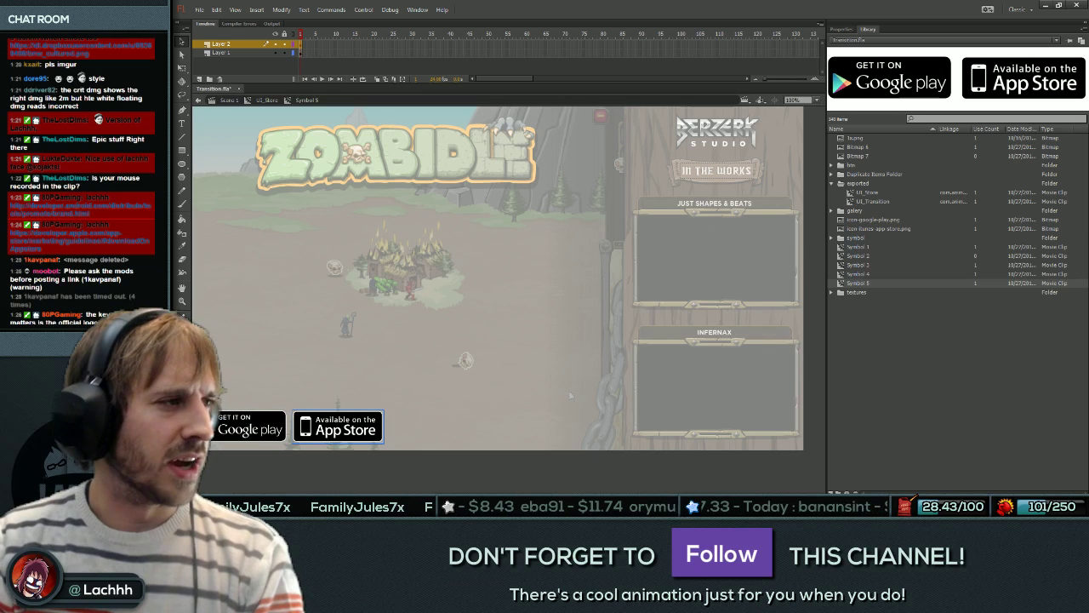
left_click(255, 427, "shift")
key("shift+Down")
key("shift+Down")
key("shift+Down")
key("shift+Up")
key("shift+Up")
double_click(459, 400)
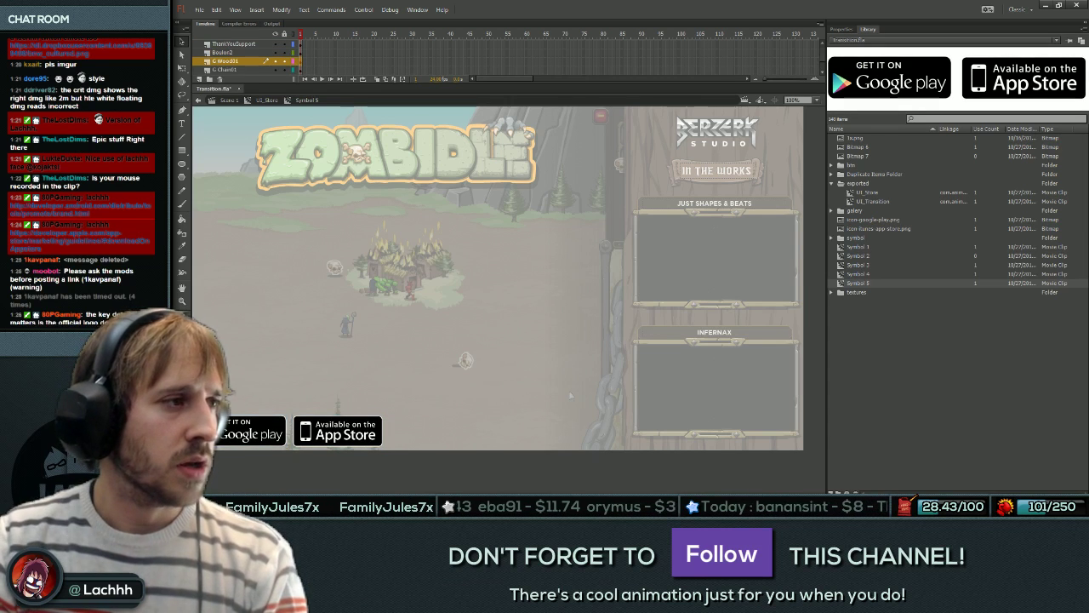
double_click(570, 395)
Try covering the Just Shapes & Beats and Infernax panels with green placeholder rectangles on a new layer.
left_click(745, 271)
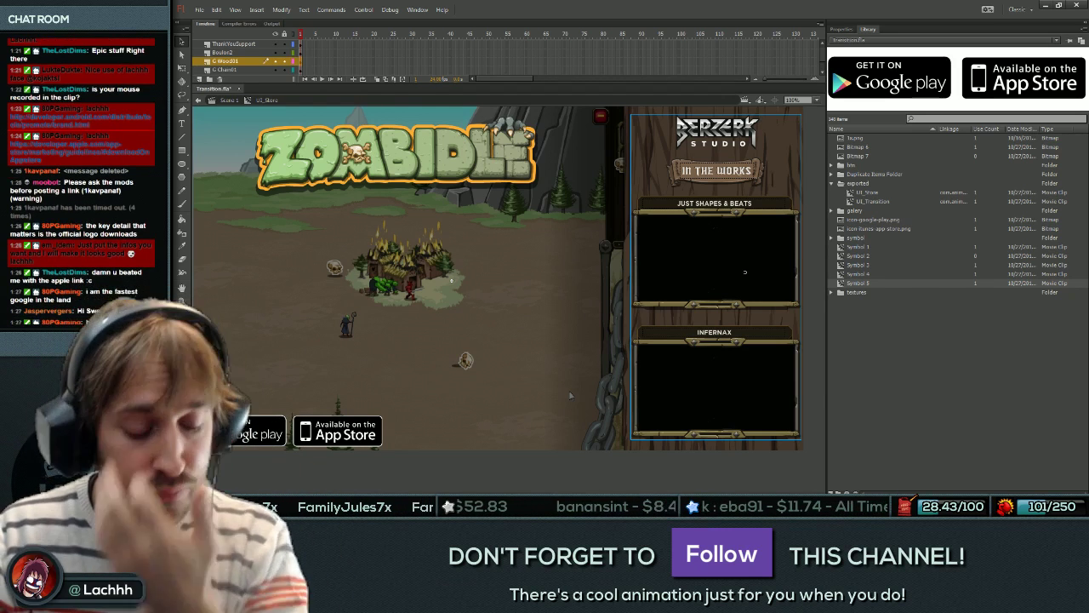
key("b")
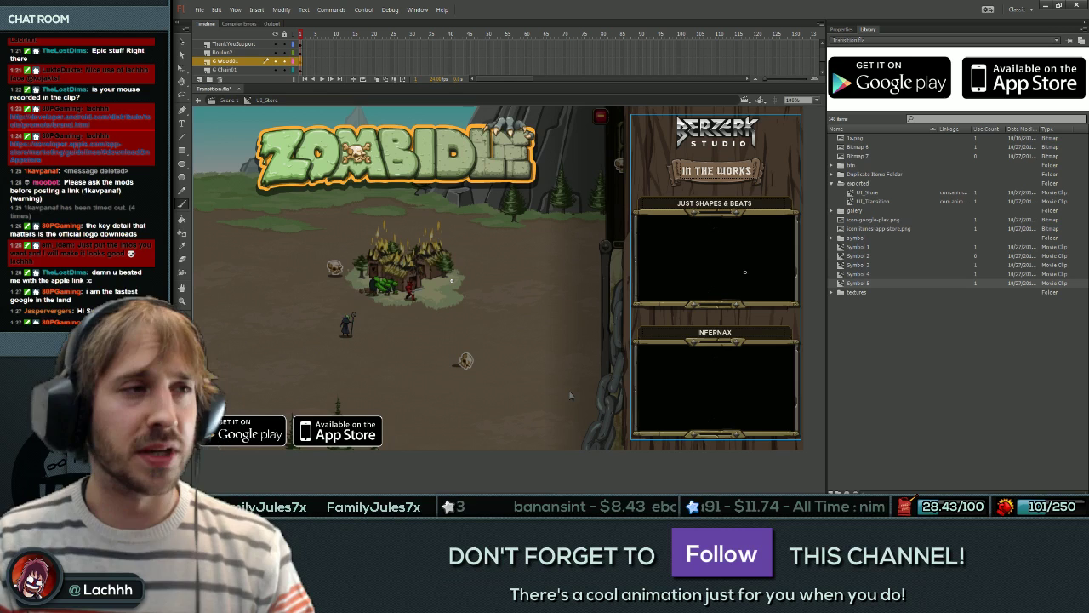
key("r")
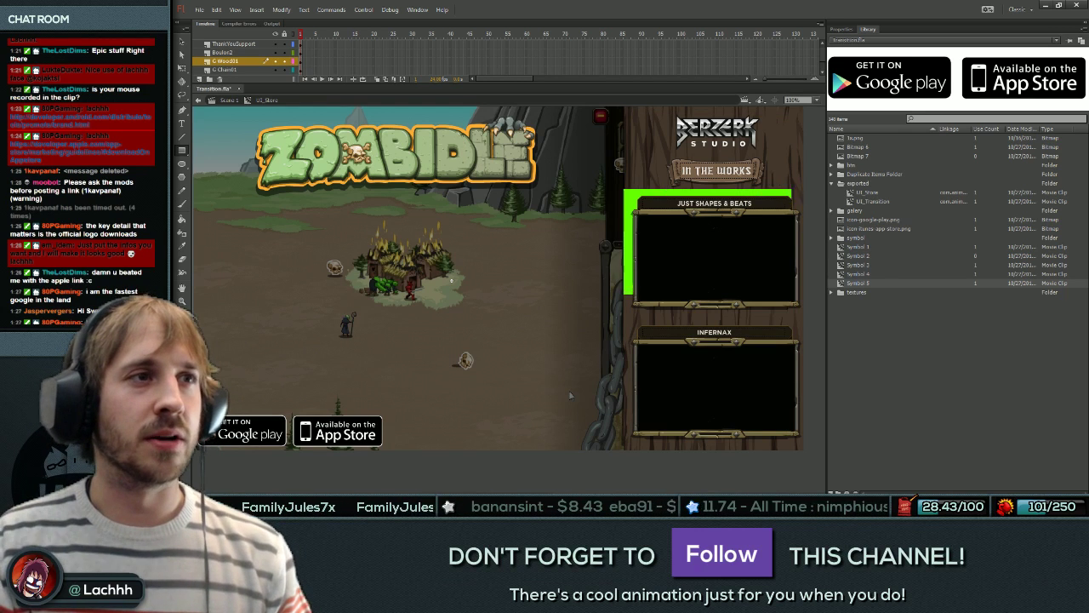
right_click(262, 43)
left_click(309, 84)
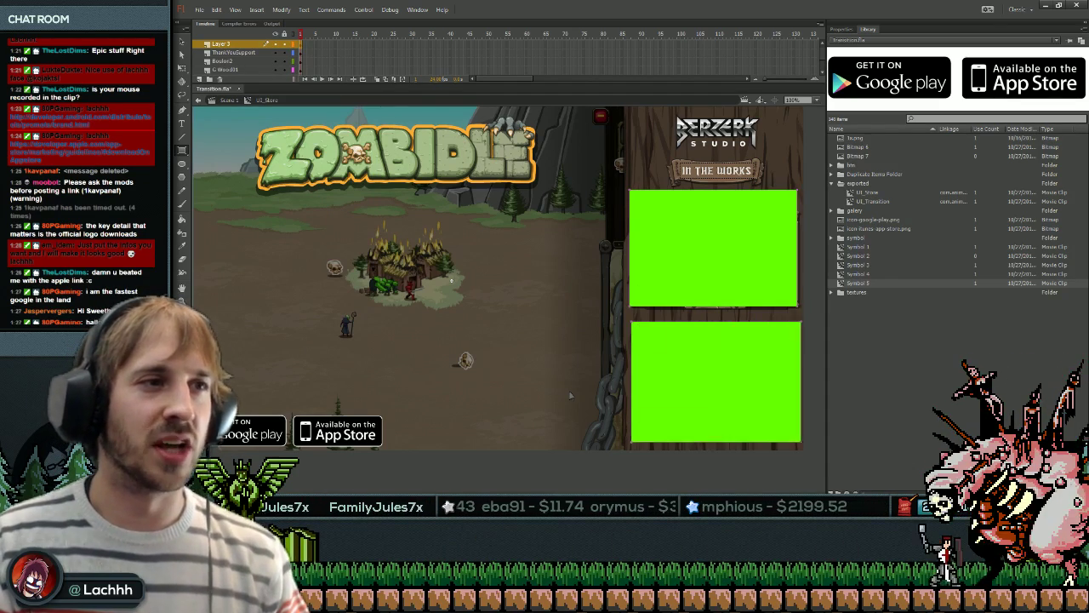
key("r")
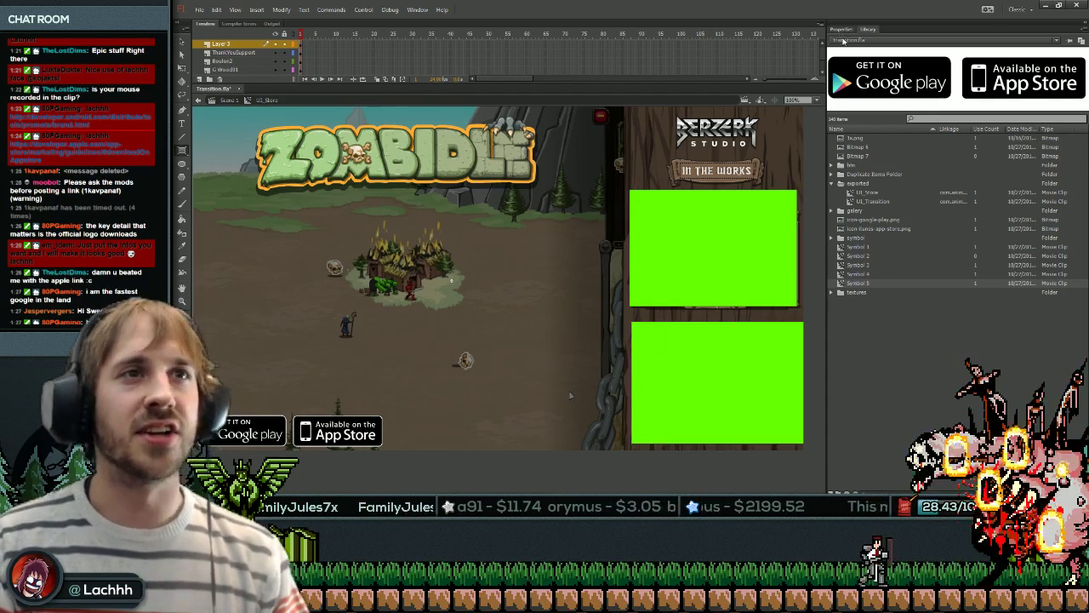
Pick another fill color and draw a placeholder rectangle over the store badges.
left_click(841, 29)
left_click(1057, 81)
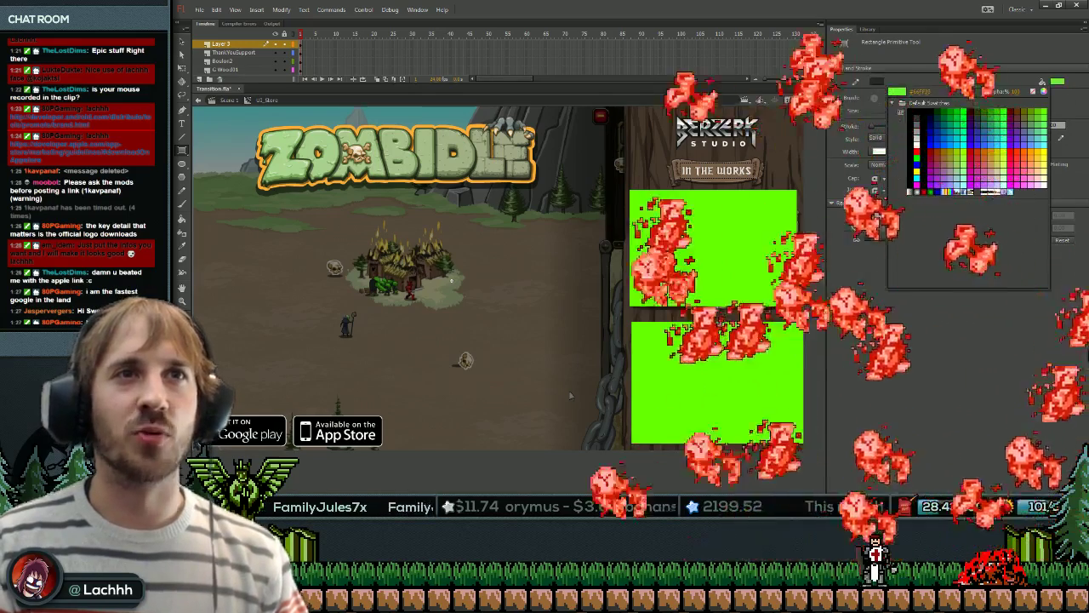
left_click(1044, 145)
mouse_move(196, 415)
left_mouse_down()
mouse_move(284, 445)
mouse_move(388, 446)
left_mouse_up()
Undo the placeholder rectangles and the layer added for them.
key("ctrl+z")
key("ctrl+z")
key("ctrl+z")
key("ctrl+z")
key("ctrl+z")
key("ctrl+z")
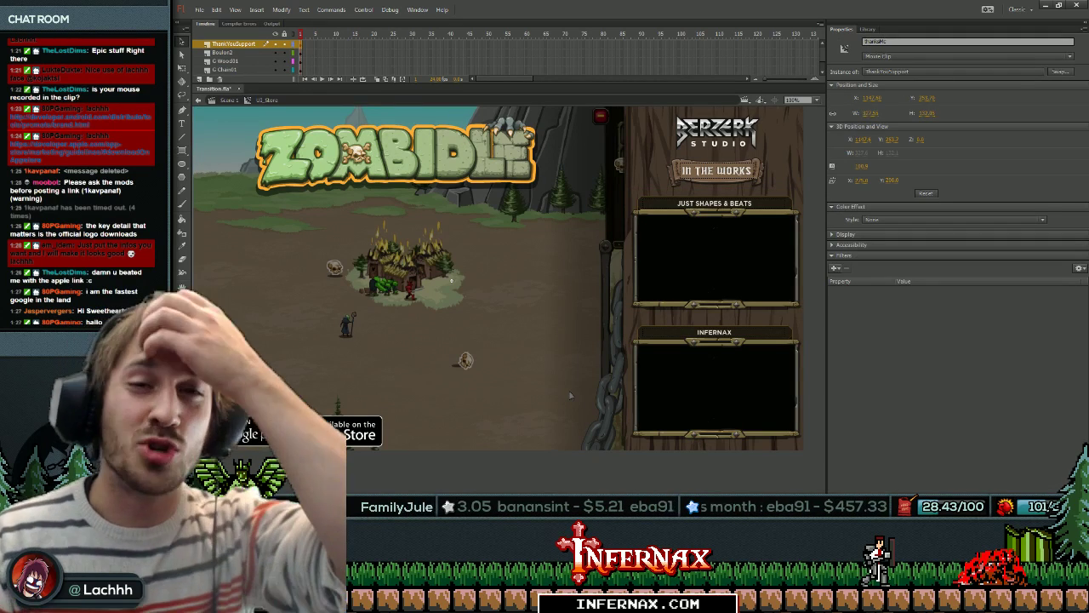
Enter the RightSide symbol and open the Infernax panel's background symbol for editing.
left_click(745, 272)
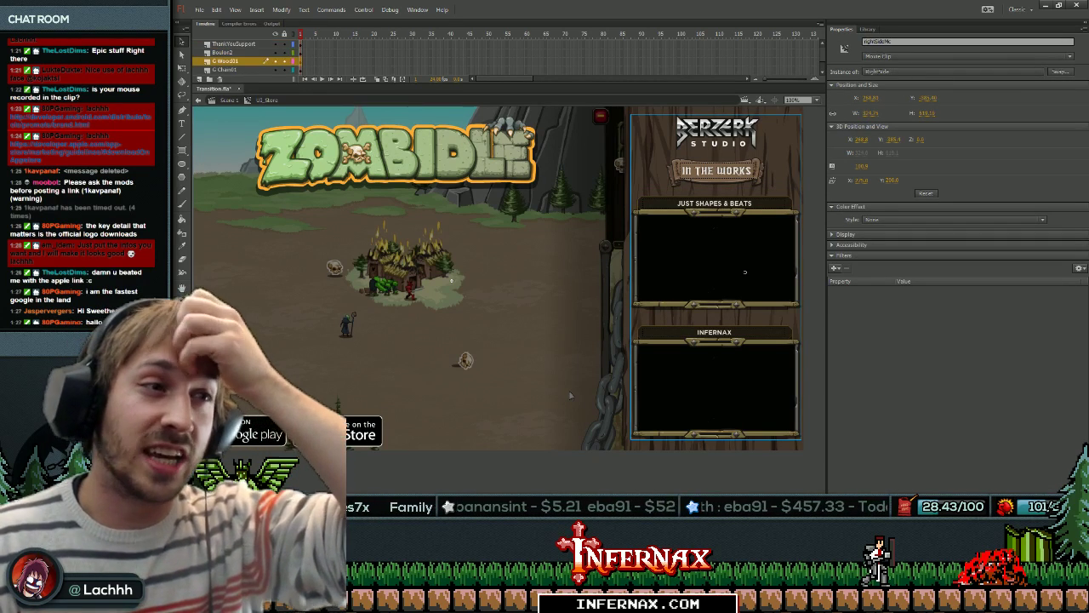
double_click(745, 272)
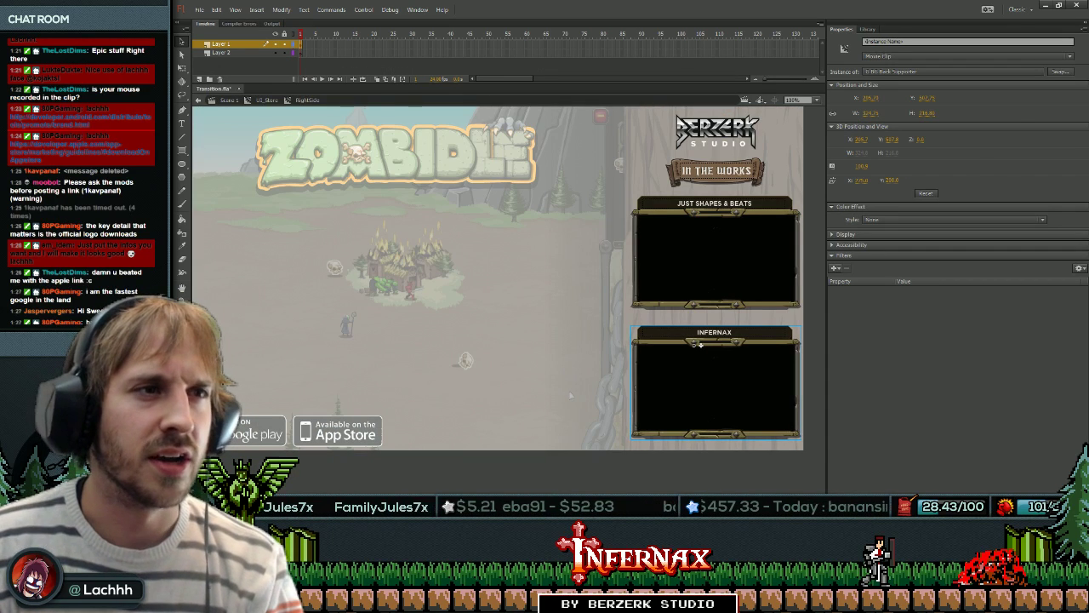
double_click(757, 333)
left_click(757, 332)
left_click(571, 395)
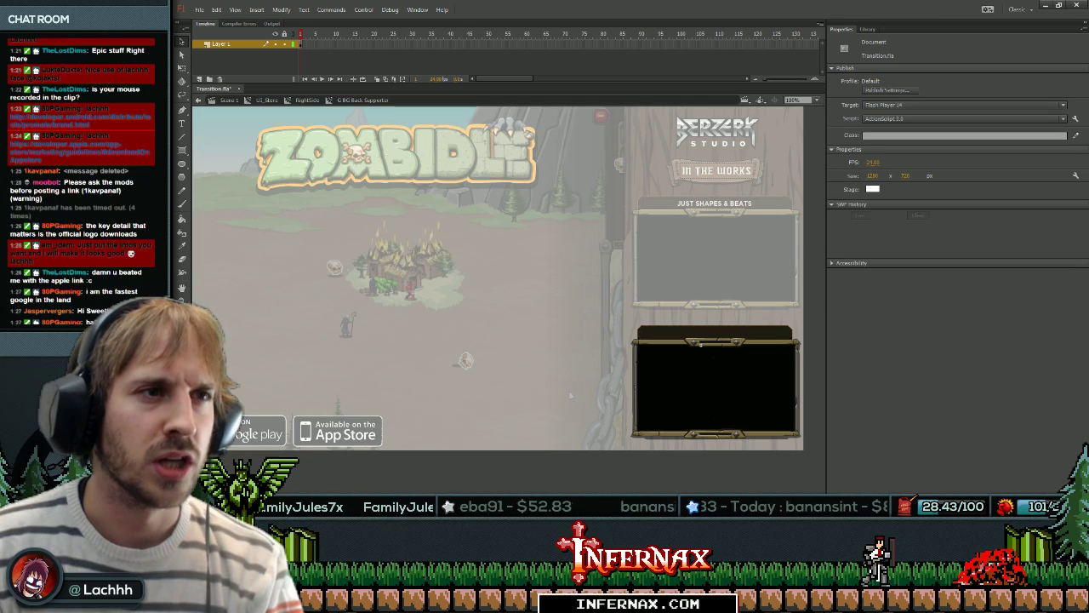
Nudge the Infernax panel's metal frame three small increments to the left beneath its title bar.
left_click(715, 333)
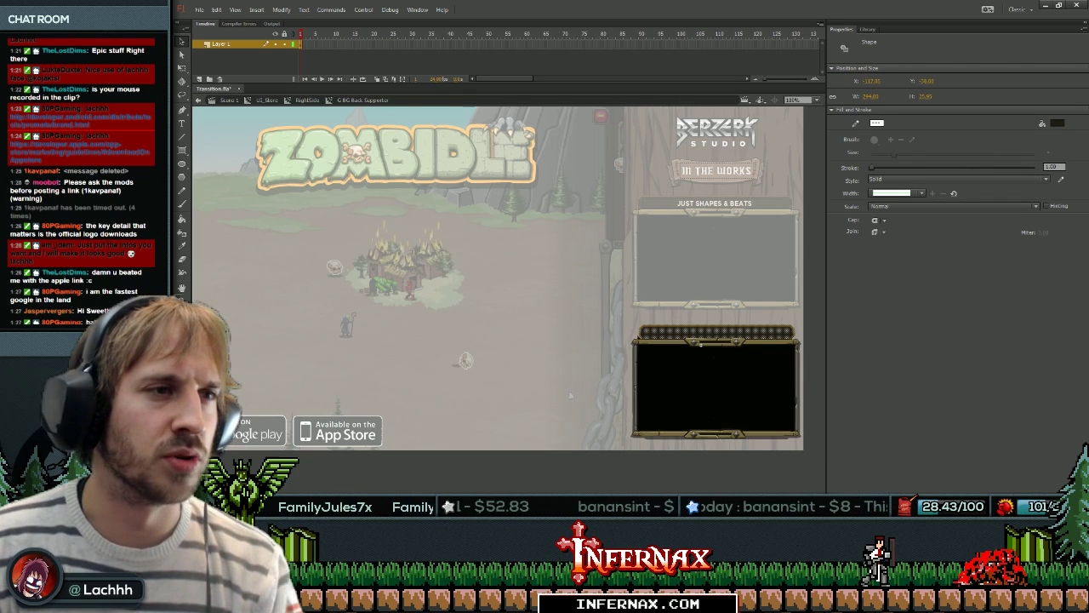
left_click(674, 434)
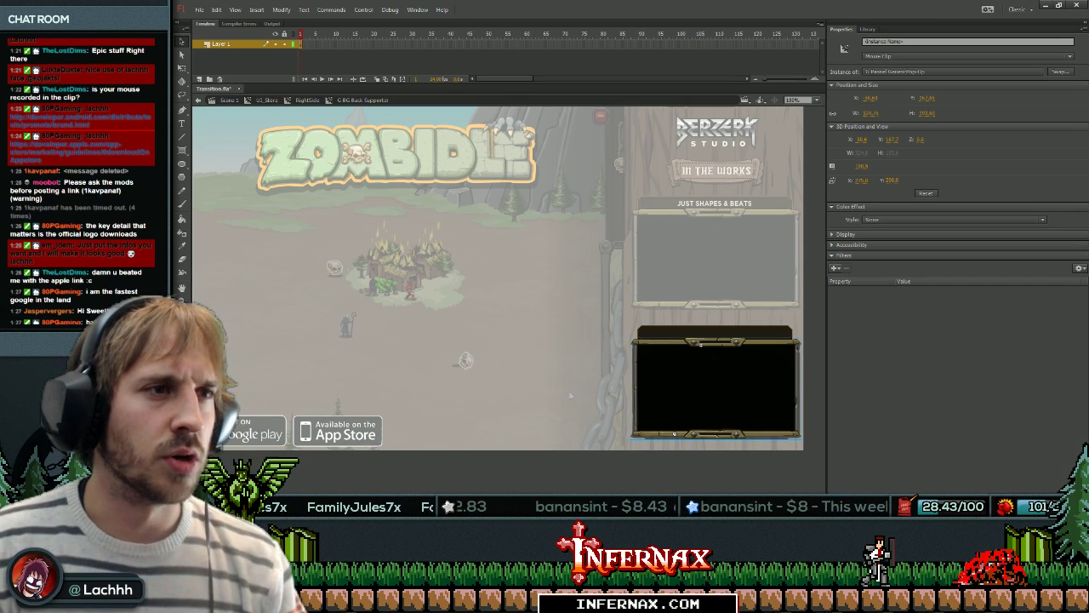
key("Left")
key("Left")
key("Left")
left_click(571, 395)
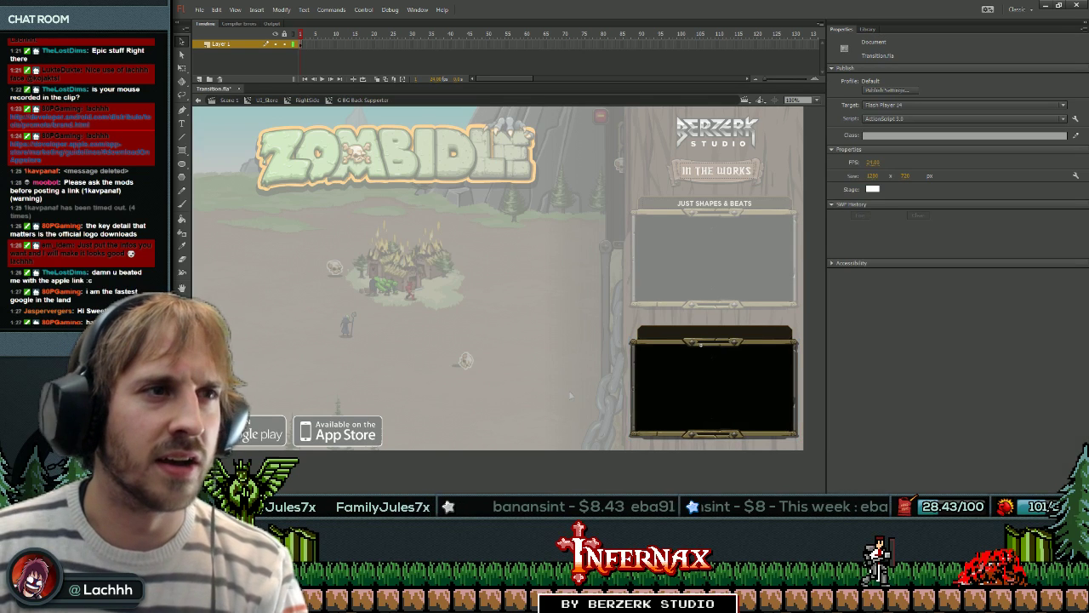
Fine-tune the Infernax panel's alignment with one more small nudge and return to the UI_Store symbol.
left_click(715, 388)
key("Left")
left_click(670, 459)
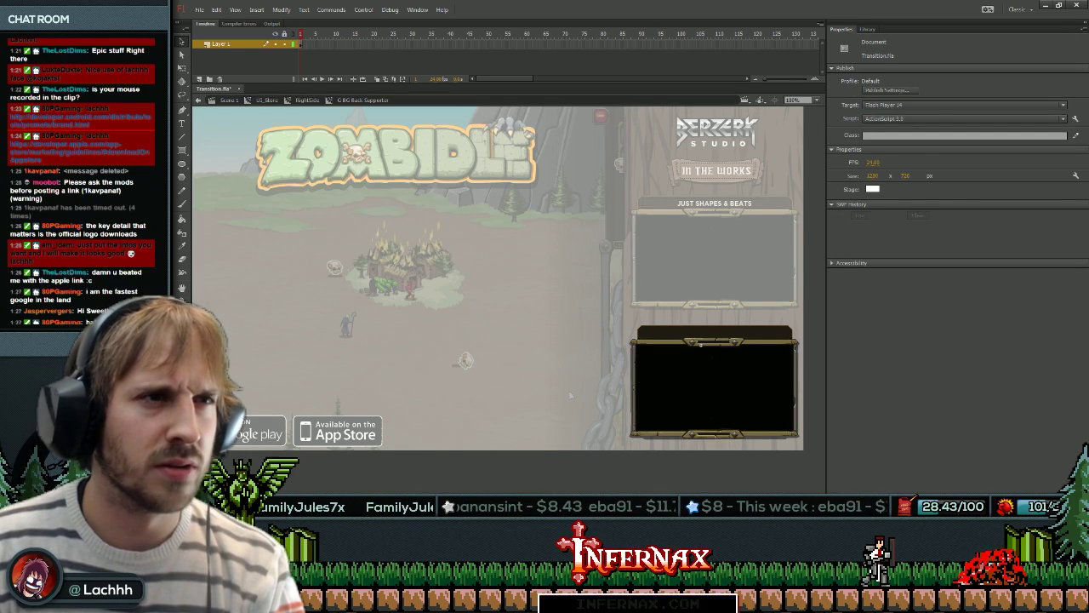
left_click(673, 434)
left_click(672, 461)
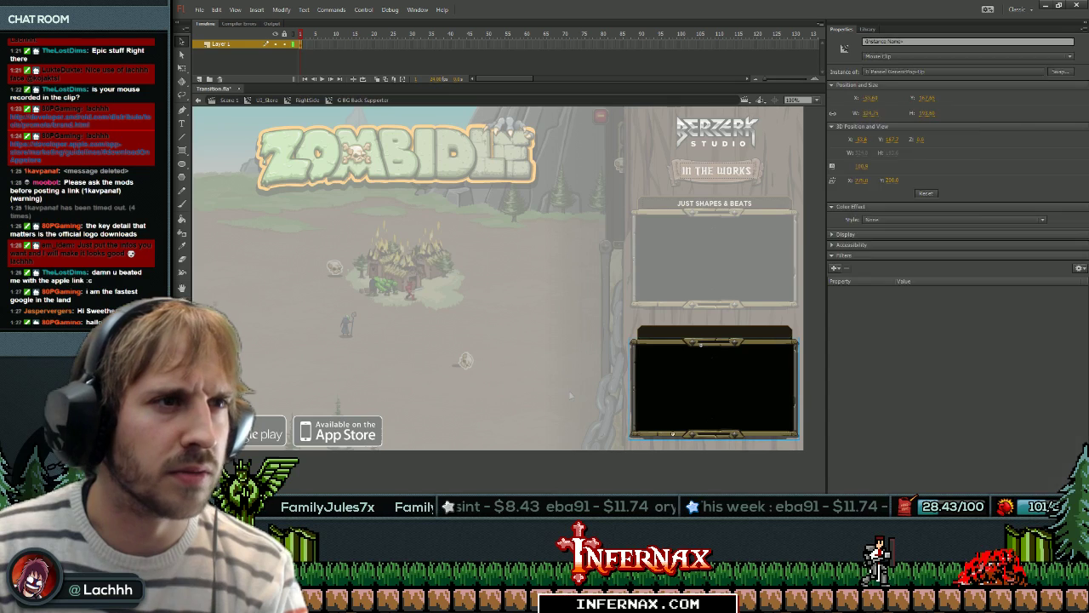
double_click(700, 344)
left_click(714, 332)
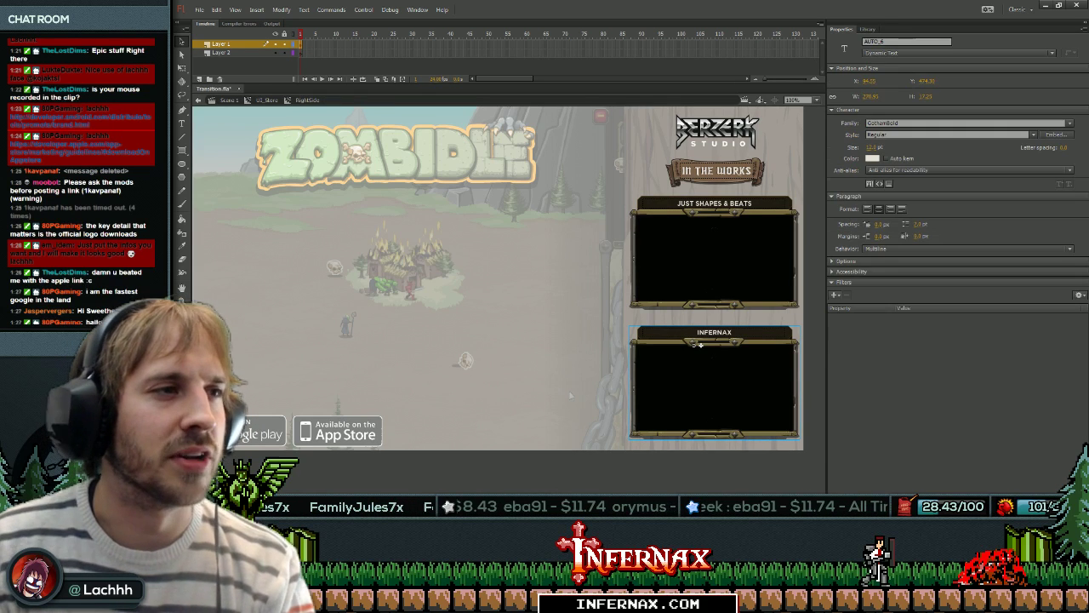
left_click(689, 462)
double_click(569, 394)
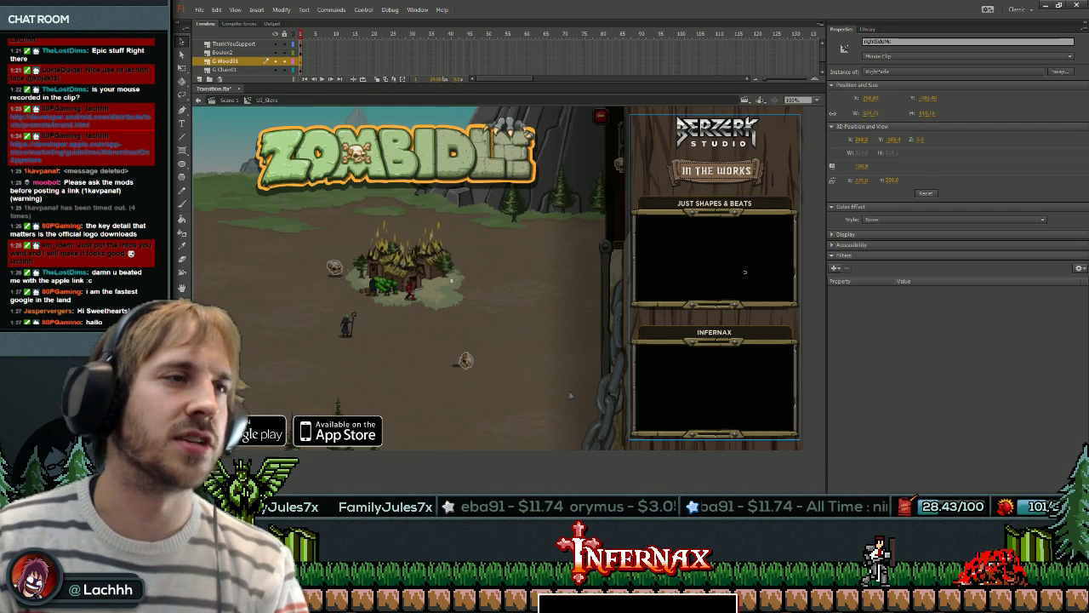
Replace the "IN THE WORKS" heading under the Berzerk Studio logo with "BIG GAMES".
double_click(717, 172)
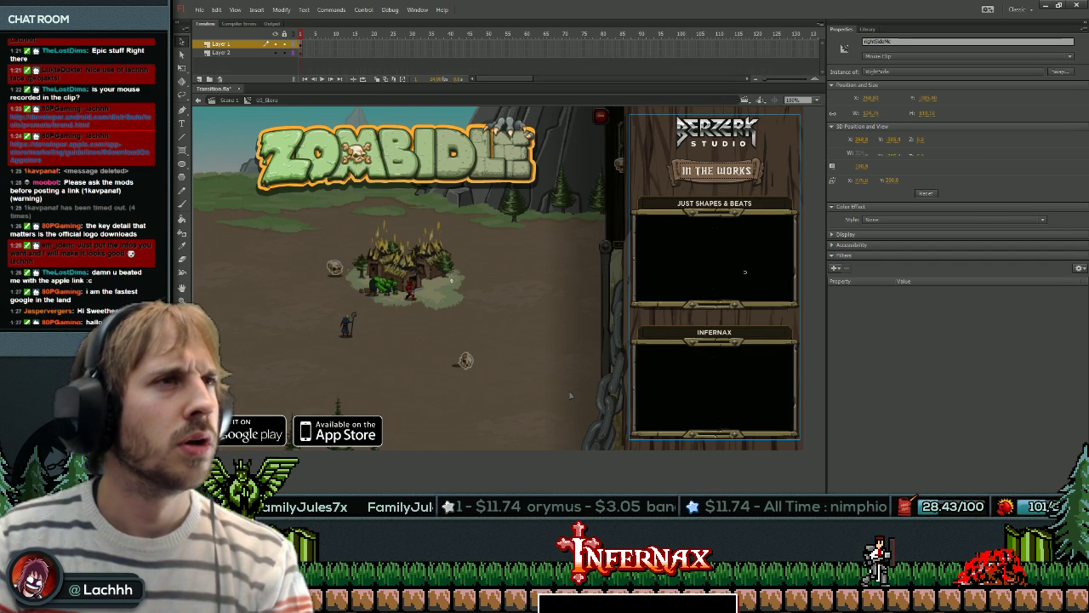
double_click(717, 171)
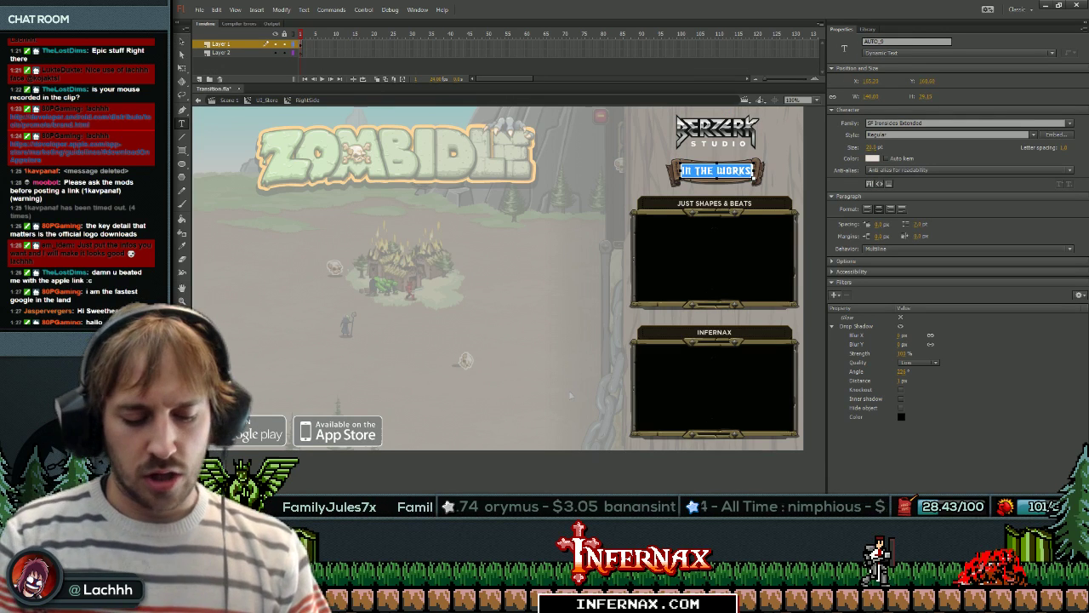
type("BIG GAMES")
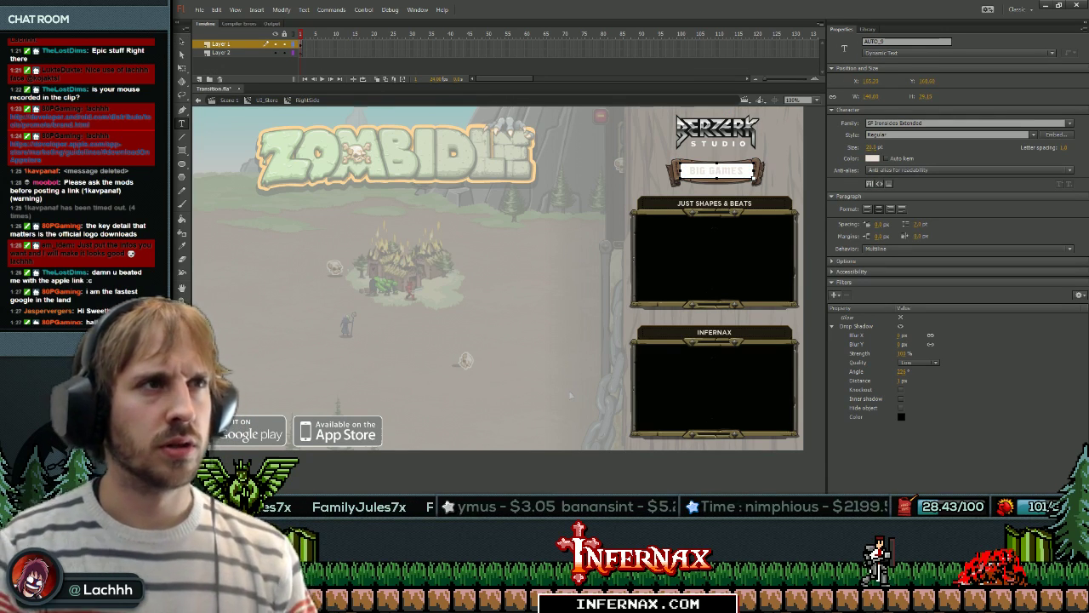
Replace the heading on the ribbon under the Berzerk Studio logo with "CONSOLE" and set its font size to 16 pt.
key("ctrl+a")
type("CONSOLES")
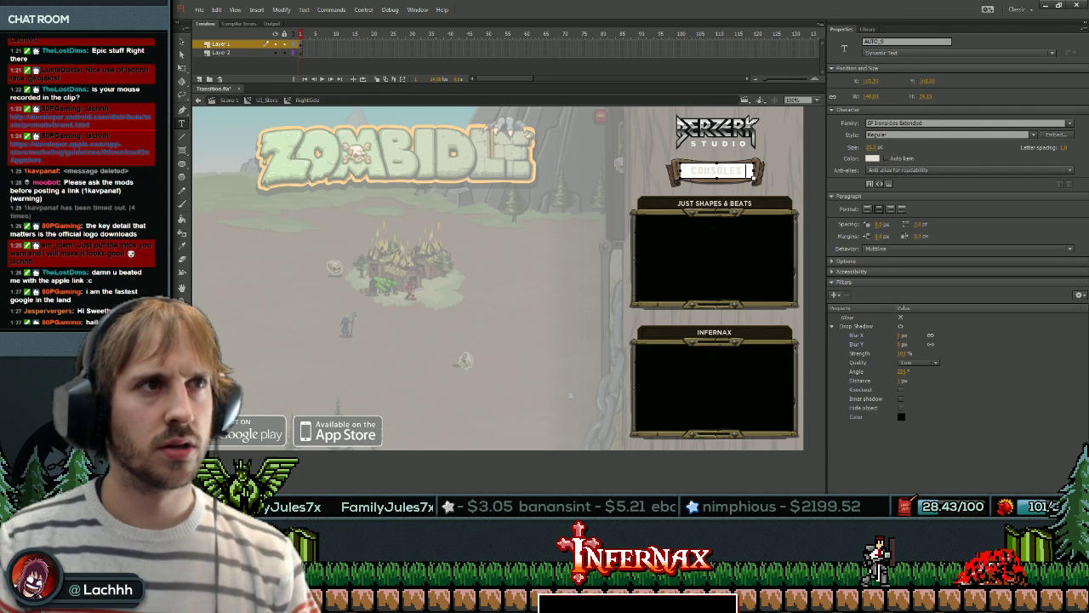
key("BackSpace")
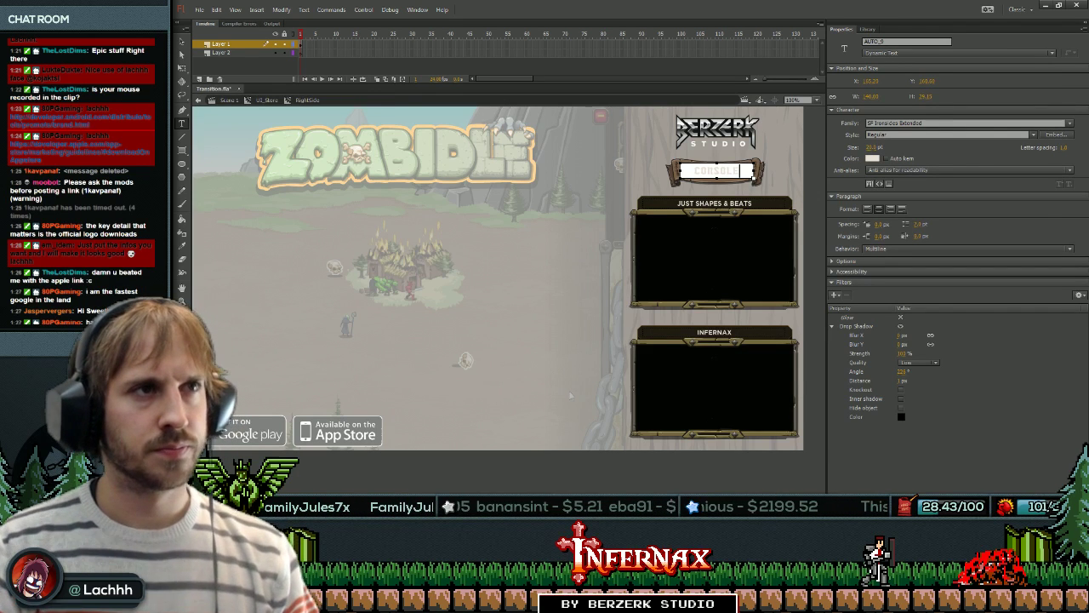
key("Escape")
left_click(872, 148)
type("16")
key("Return")
Raise the ribbon's text slightly and add "GAMES" as a second line below "CONSOLE".
key("shift+Up")
key("Down")
key("Down")
key("Down")
double_click(736, 167)
key("Return")
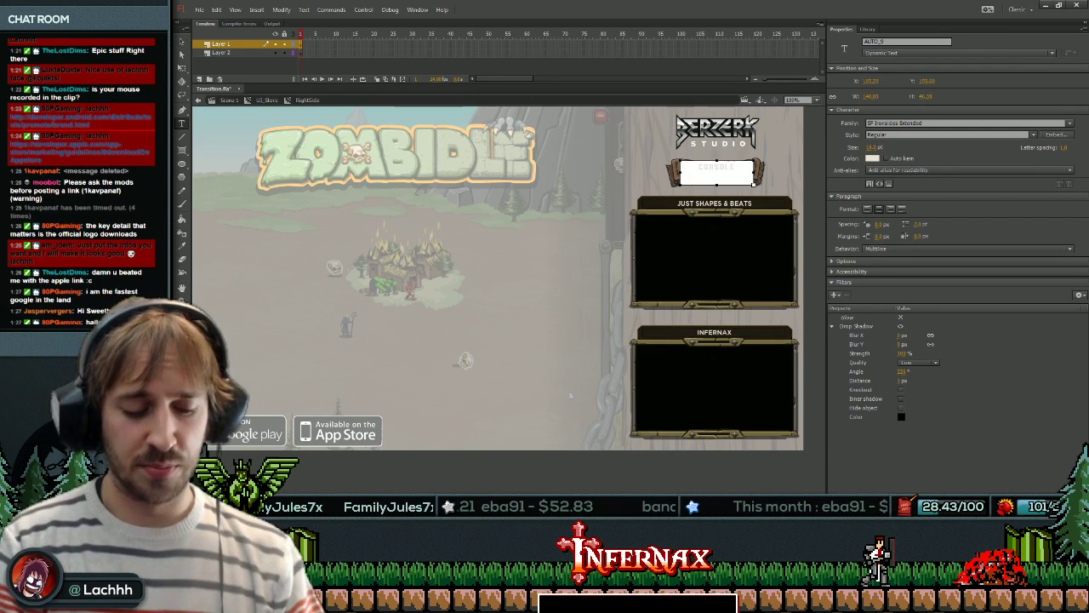
type("GAMES")
left_click(783, 175)
key("v")
left_click(723, 173)
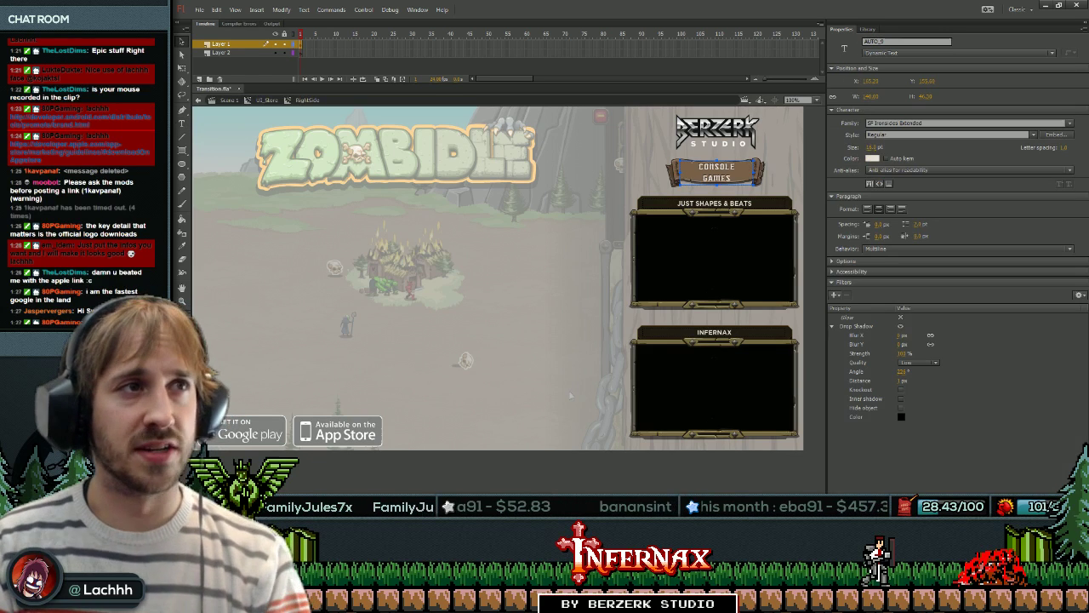
Set the CONSOLE GAMES heading's line spacing to -3 pt and nudge the text down to centre it on the ribbon.
left_click(920, 225)
type("-3")
key("Return")
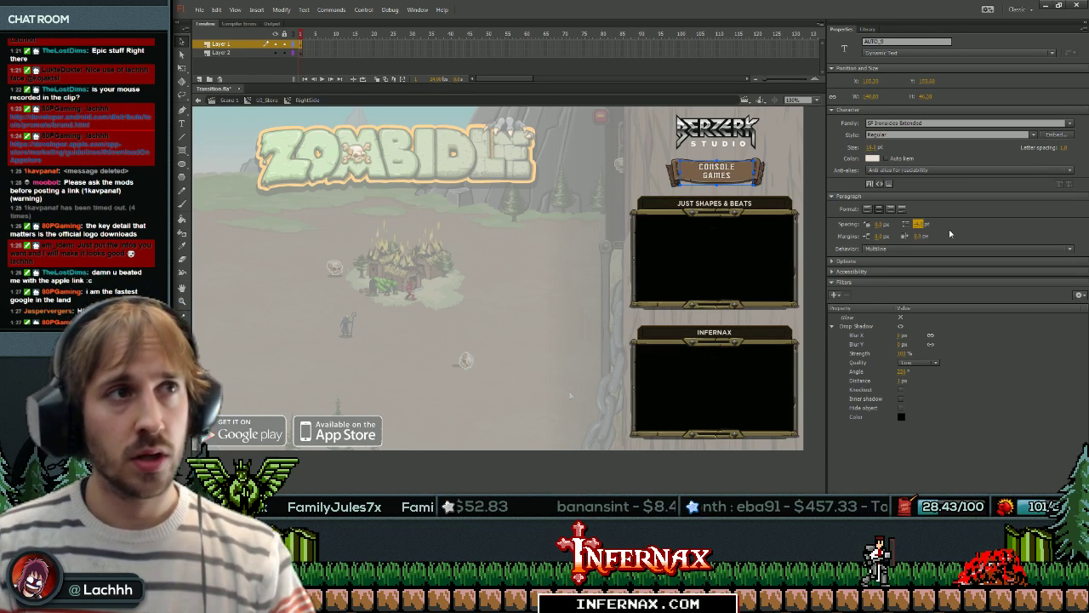
left_click(791, 174)
left_click(723, 173)
key("Down")
key("Up")
key("Down")
left_click(791, 174)
left_click(719, 172)
left_click(791, 175)
left_click(719, 172)
key("Down")
left_click(792, 174)
Scale the Just Shapes & Beats and Infernax panel frames down together, keeping proportions, by about a fifth.
left_click(753, 175)
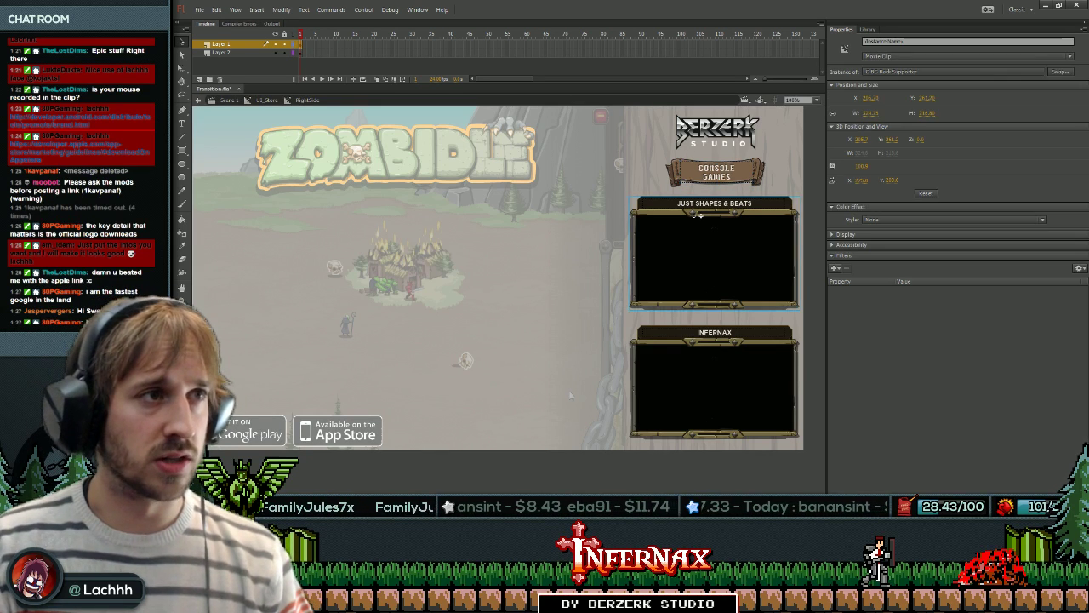
double_click(792, 174)
double_click(715, 255)
left_click(715, 256)
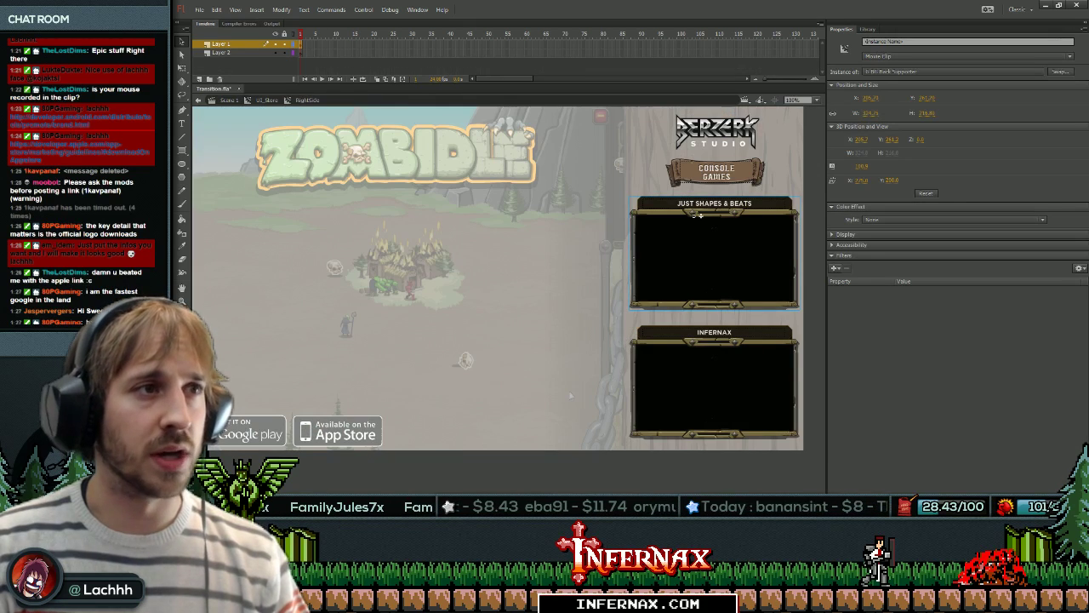
left_click(715, 379, "shift")
key("ctrl+t")
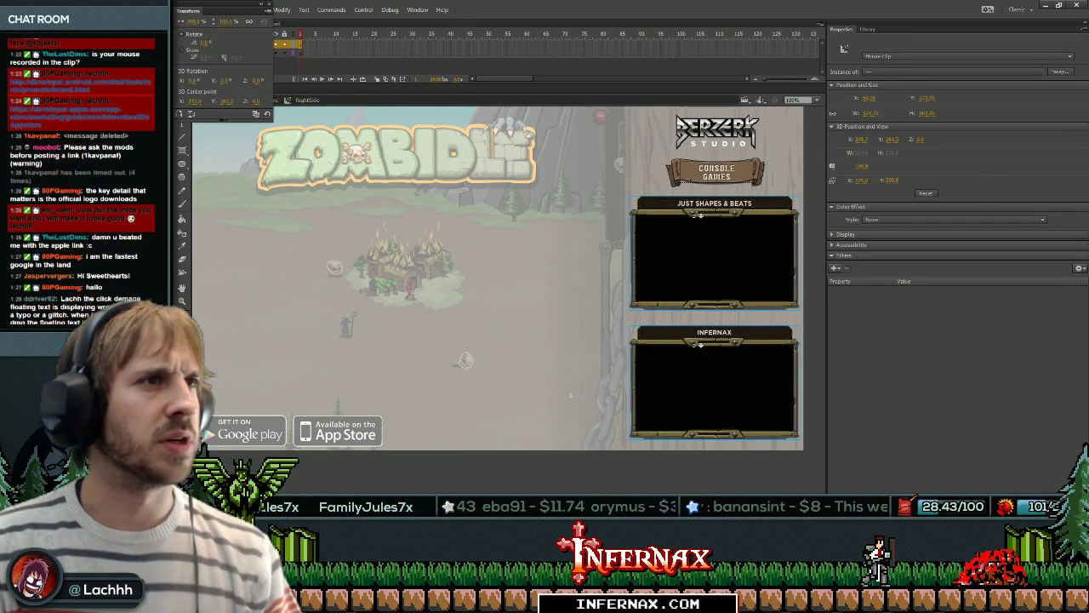
left_click(715, 317)
double_click(715, 256)
left_click(715, 255)
double_click(571, 395)
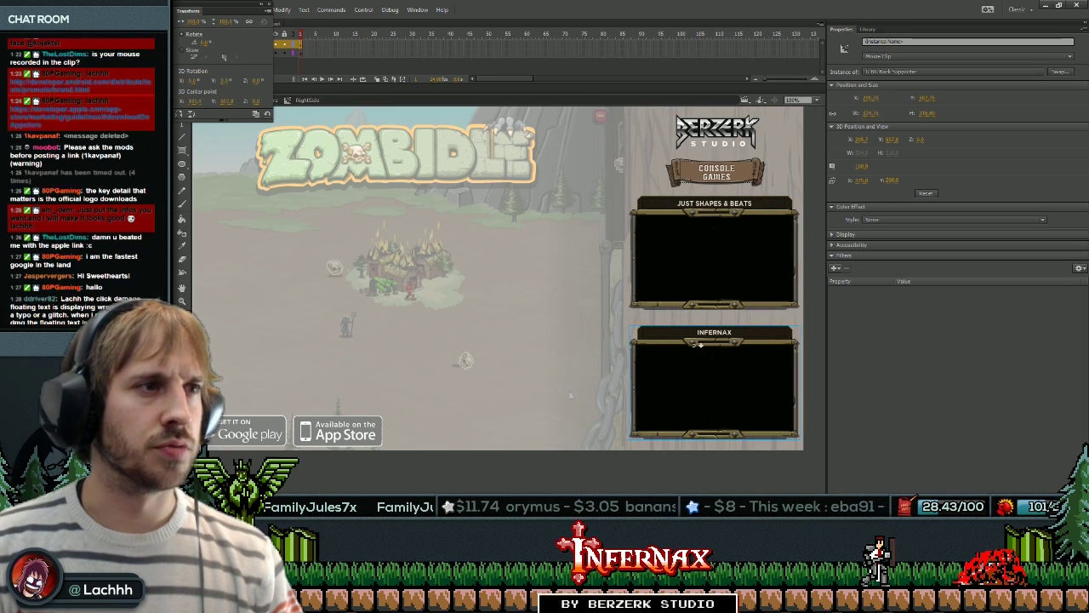
left_click(570, 395)
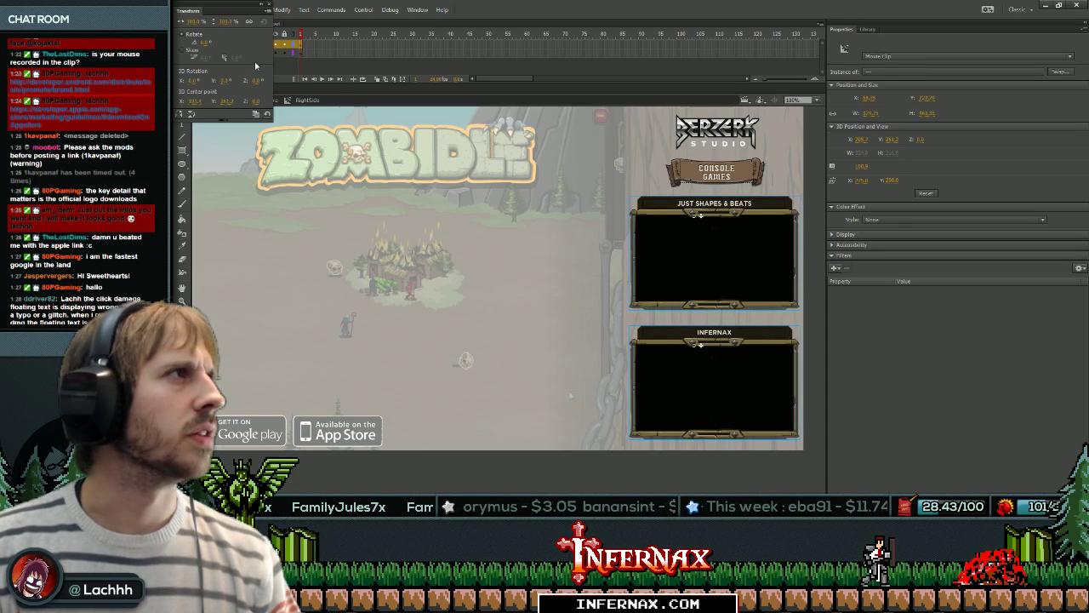
key("Return")
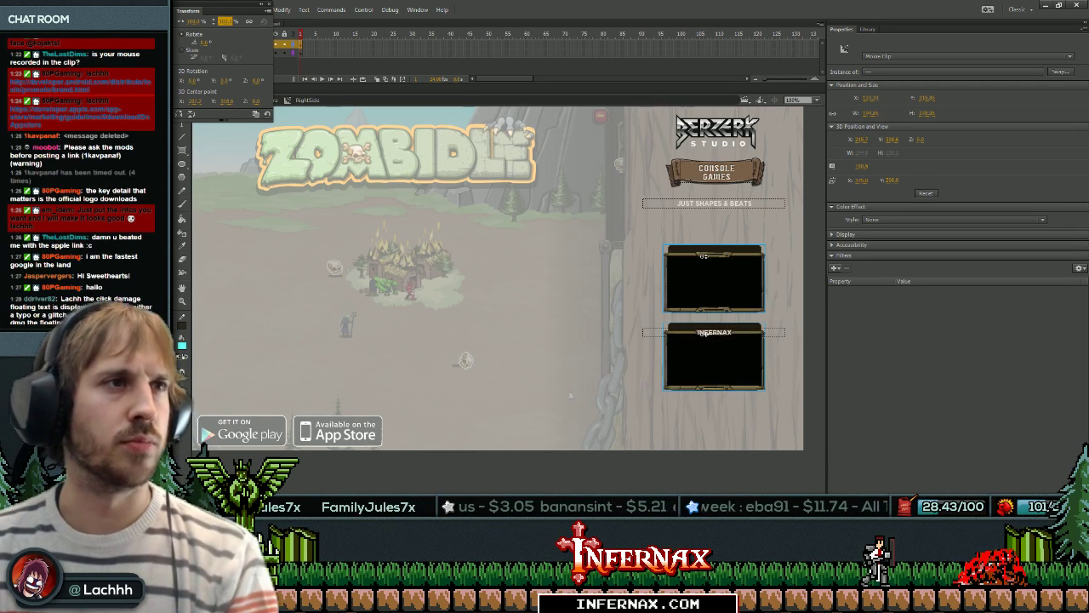
key("ctrl+z")
left_click(227, 22)
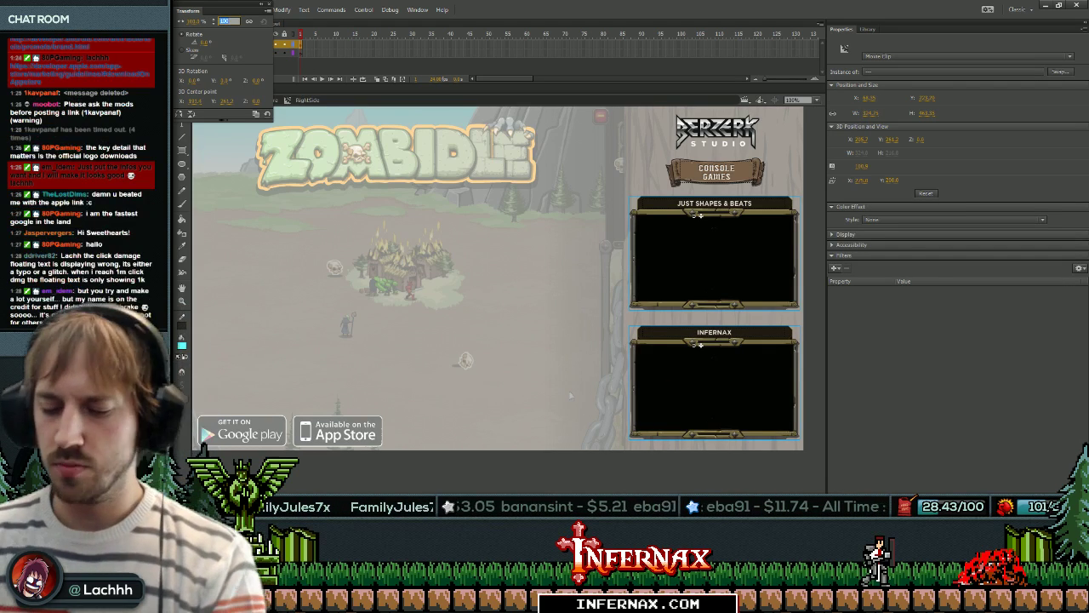
key("Return")
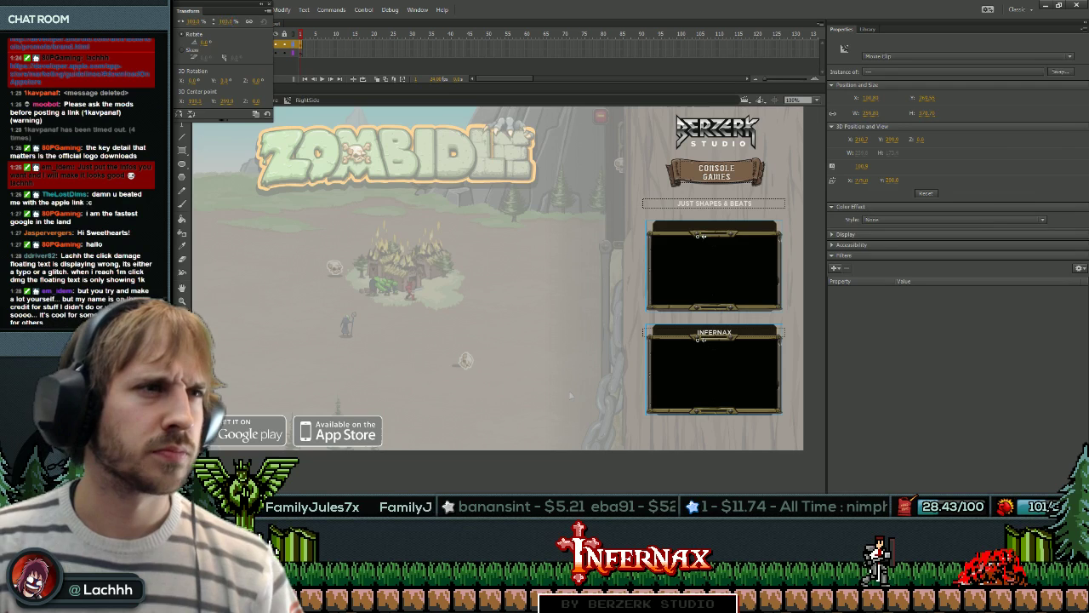
key("Escape")
Move the "JUST SHAPES & BEATS" title down onto the title bar of its resized frame.
left_click(715, 204)
key("shift+Down")
key("shift+Down")
key("shift+Down")
key("shift+Down")
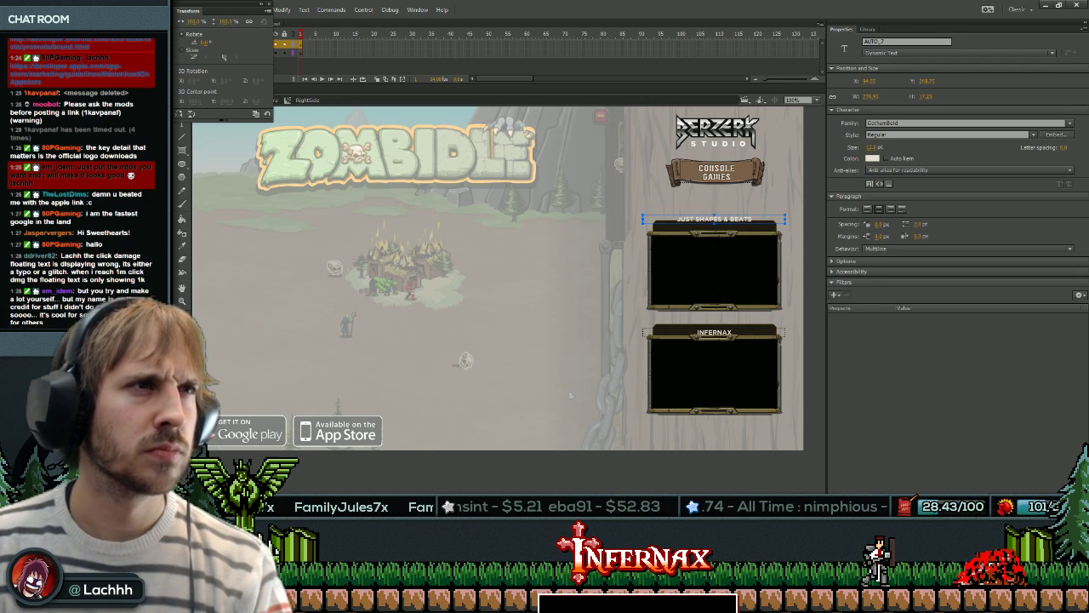
key("Down")
key("Down")
key("Down")
Nudge the "INFERNAX" title up five small increments to centre it on its frame's title bar.
left_click(715, 333)
key("Up")
key("Up")
key("Up")
key("Up")
key("Up")
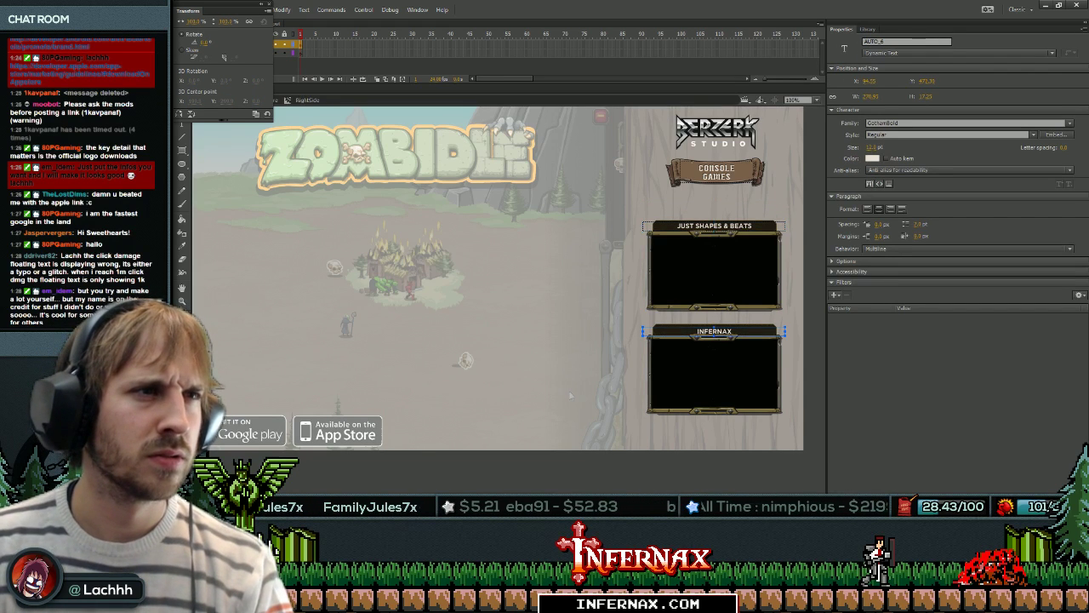
key("Escape")
Move both panels with their titles up three large increments, and shift all RightSide contents one large increment down and right.
left_click_drag(630, 207, 780, 420)
key("shift+Up")
key("shift+Up")
key("shift+Up")
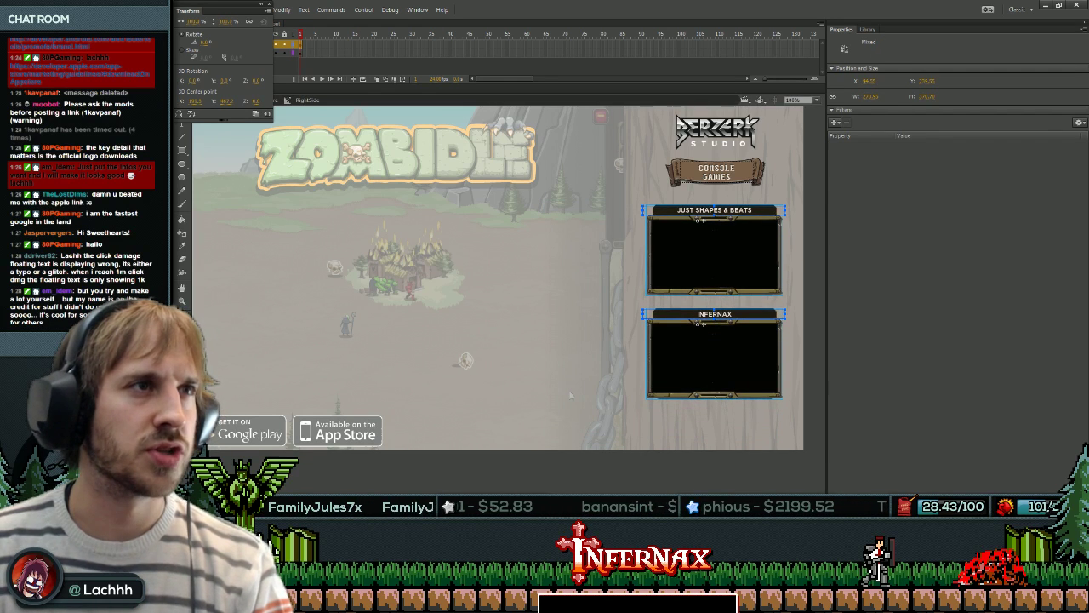
key("ctrl+a")
key("shift+Down")
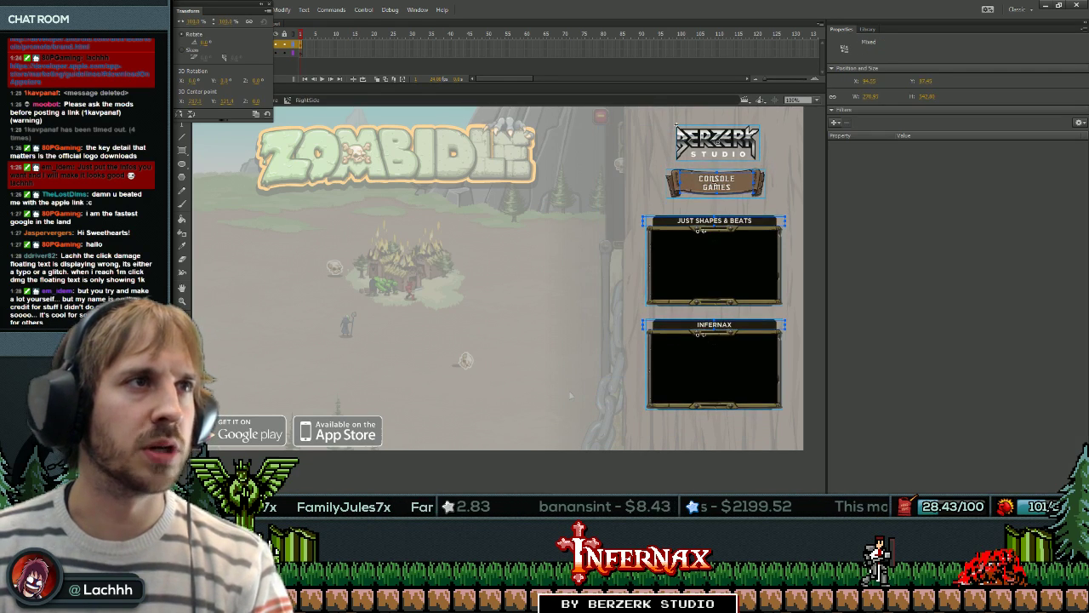
key("shift+Right")
Return to the UI_Store symbol and shift the wooden right-side background to the right behind the Berzerk Studio panel.
double_click(570, 395)
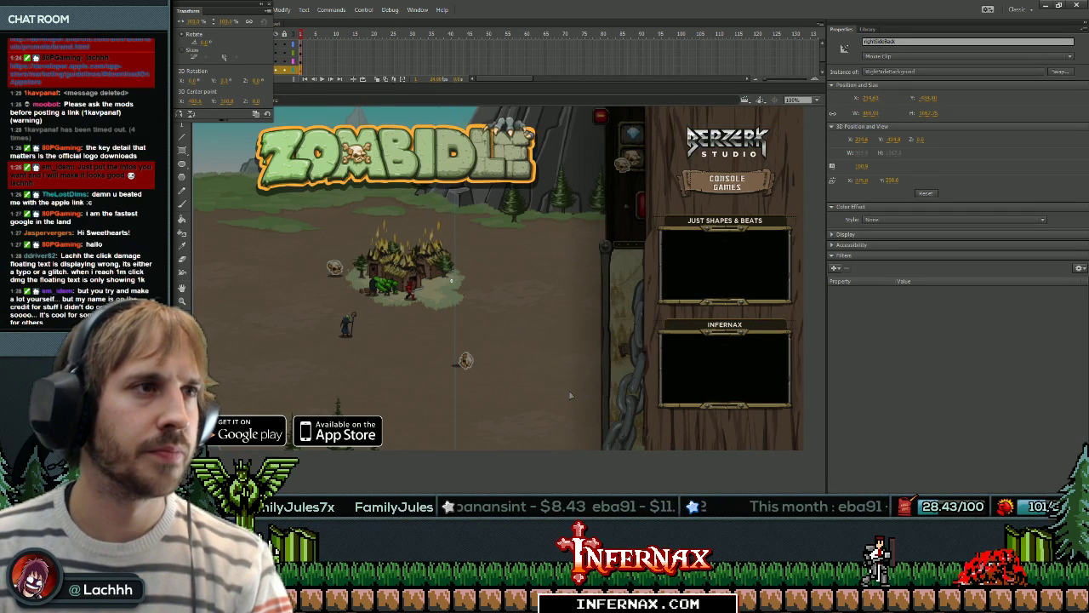
left_click(571, 395)
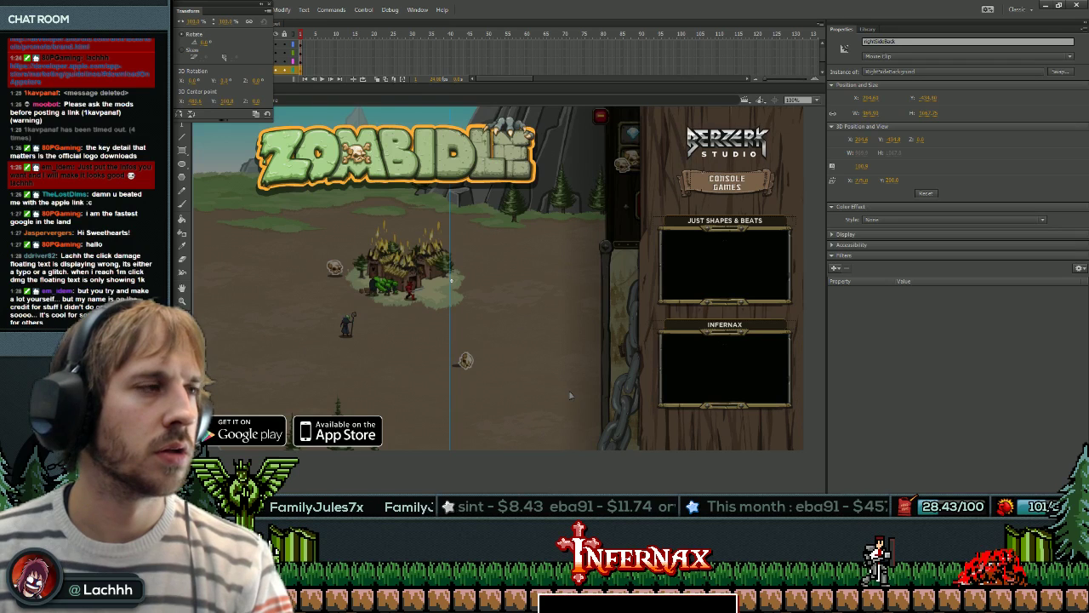
Check the gameplay screenshot inside Symbol 4, dismiss the Transform controls, and return to UI_Store with the screenshot symbol selected.
double_click(571, 395)
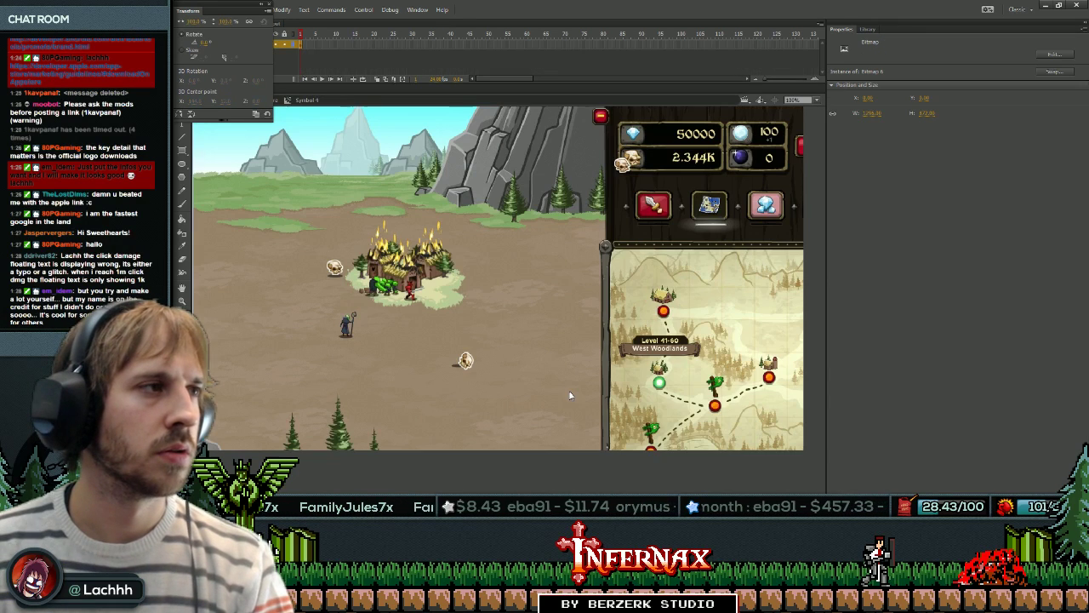
key("alt+Tab")
key("alt+Tab")
key("alt+Tab")
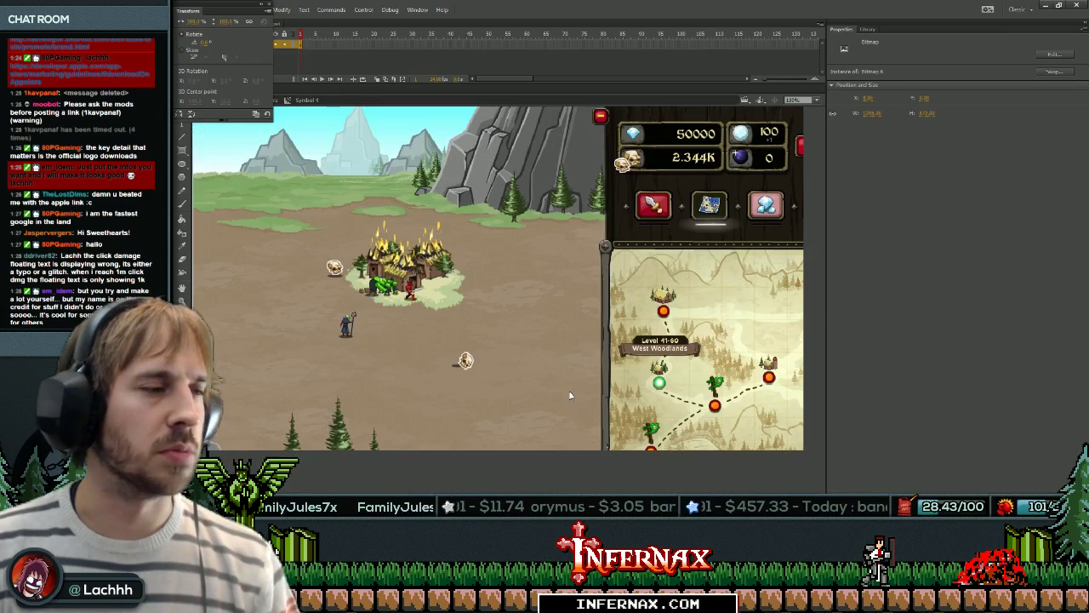
left_click(270, 6)
left_click(268, 100)
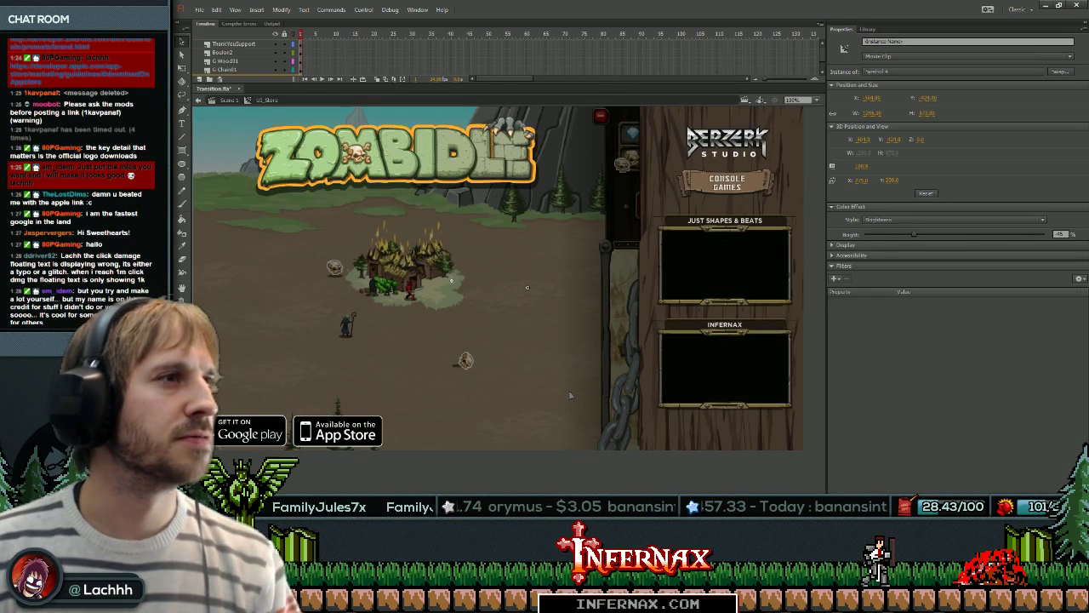
left_click(570, 395)
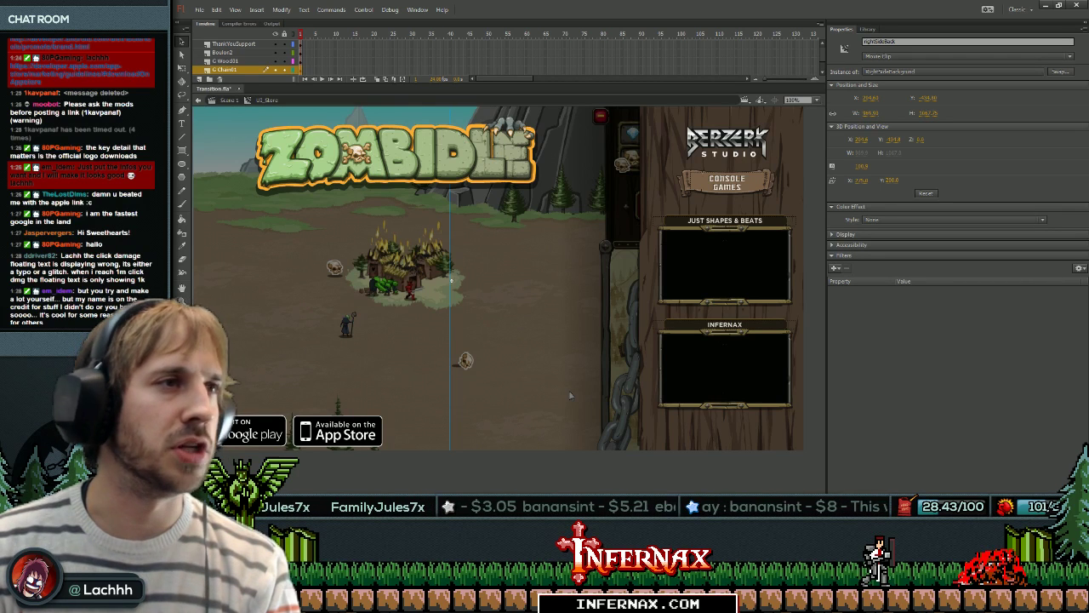
key("ctrl+z")
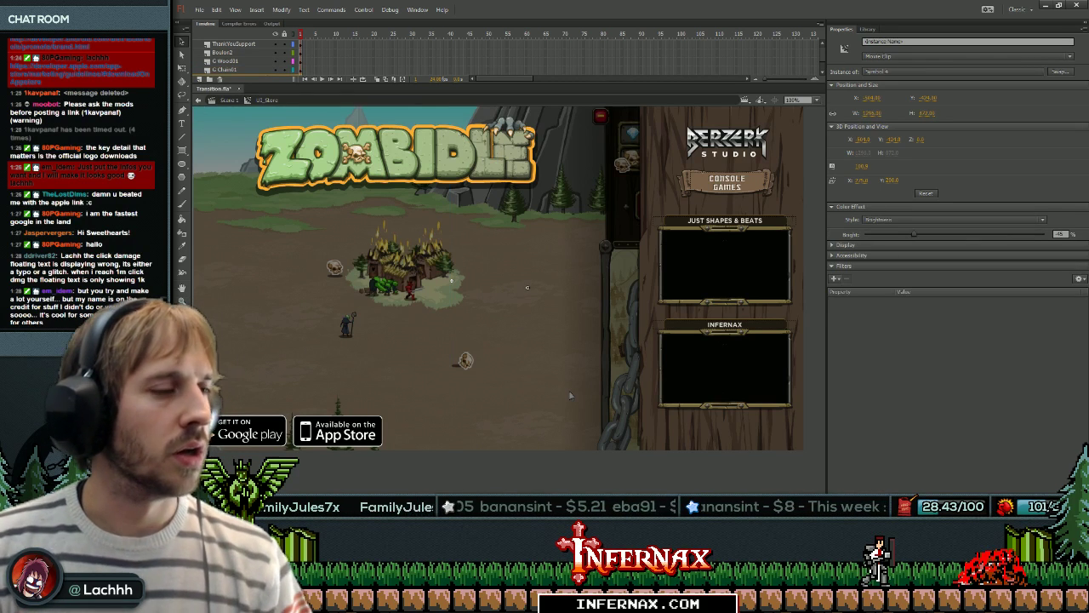
Open Symbol 4, enlarge its gameplay screenshot proportionally and nudge it to the right.
double_click(582, 417)
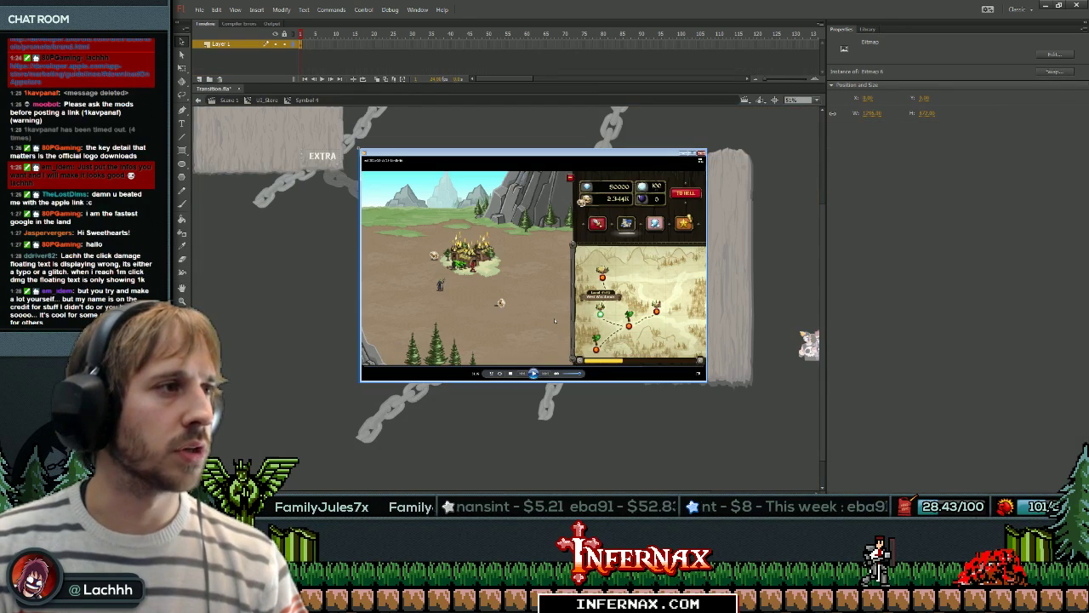
left_click_drag(708, 383, 730, 398)
key("Right")
key("Right")
key("Right")
key("Right")
key("Right")
key("Right")
key("Right")
key("Right")
key("Right")
key("Right")
key("Right")
key("Right")
key("Right")
key("Right")
key("Right")
key("Right")
key("Right")
key("Right")
key("Right")
key("Right")
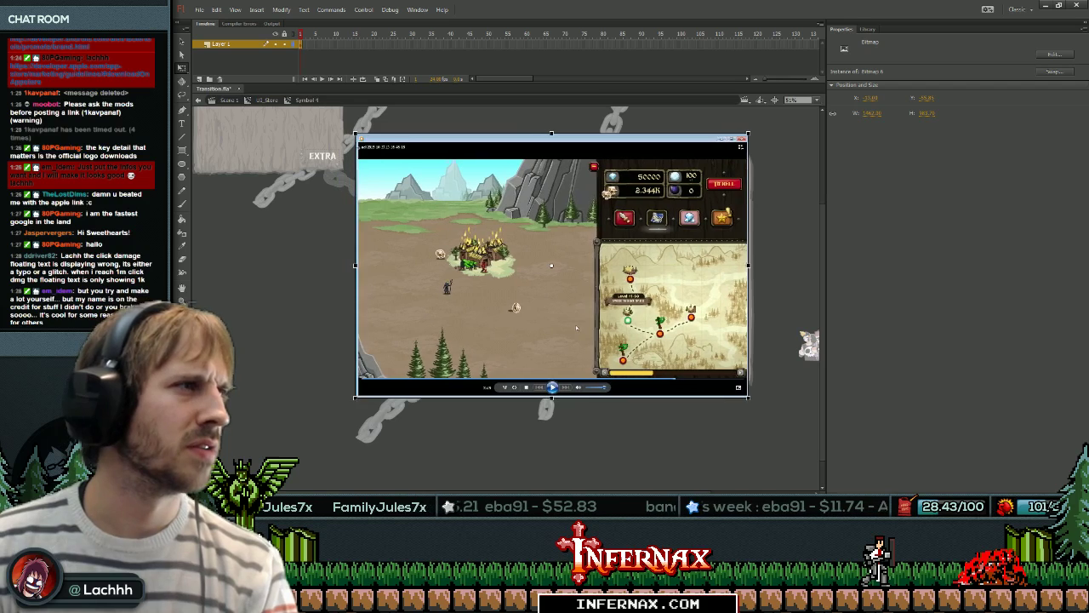
Shift the enlarged gameplay screenshot left to centre the village in the visible area, and return to UI_Store.
key("ctrl+1")
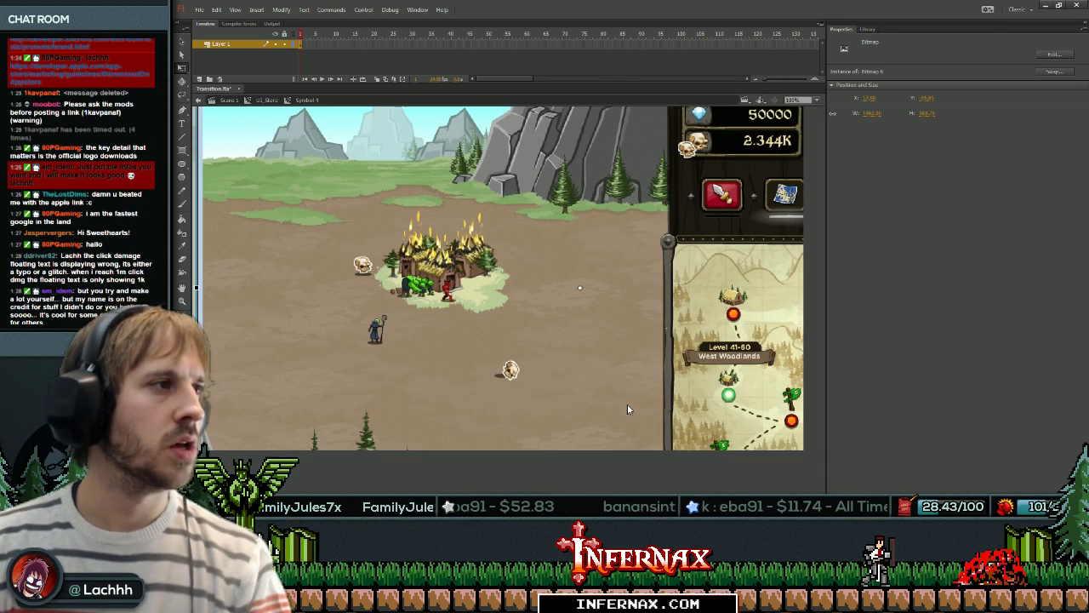
key("shift+Left")
key("shift+Left")
key("shift+Left")
key("shift+Left")
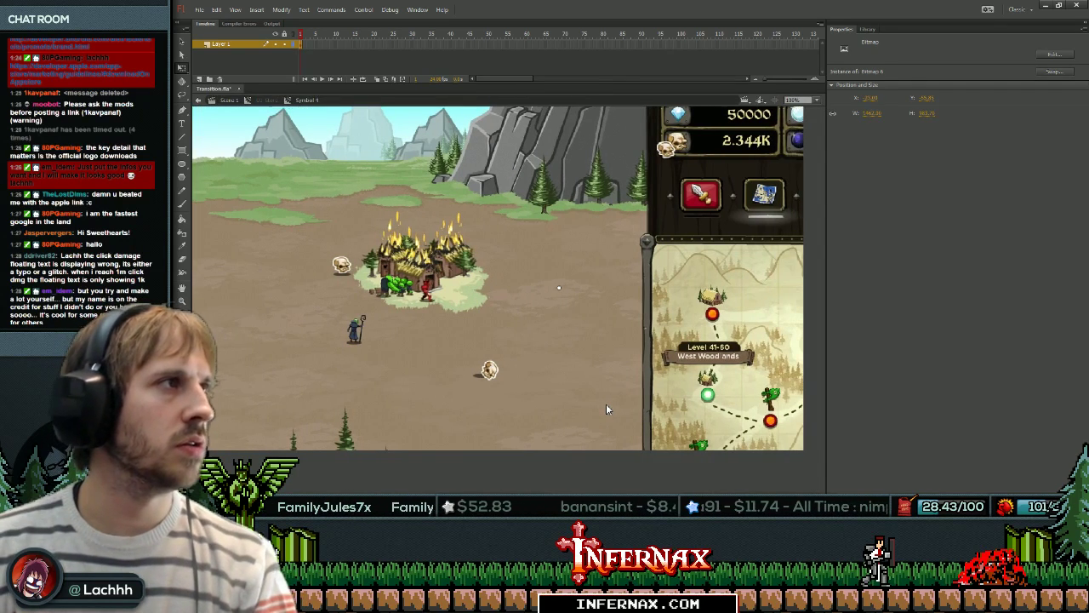
left_click(266, 99)
double_click(606, 404)
left_click_drag(606, 404, 596, 404)
left_click(267, 99)
Nudge the Zombidle title logo to the right to recentre it over the gameplay area.
left_click(400, 155)
key("Right")
key("Right")
key("Right")
key("Right")
key("Right")
key("Right")
key("Right")
key("Right")
key("Right")
key("Right")
key("Right")
key("Right")
key("Right")
key("Right")
key("Right")
key("Right")
key("Right")
key("Right")
key("Right")
key("Right")
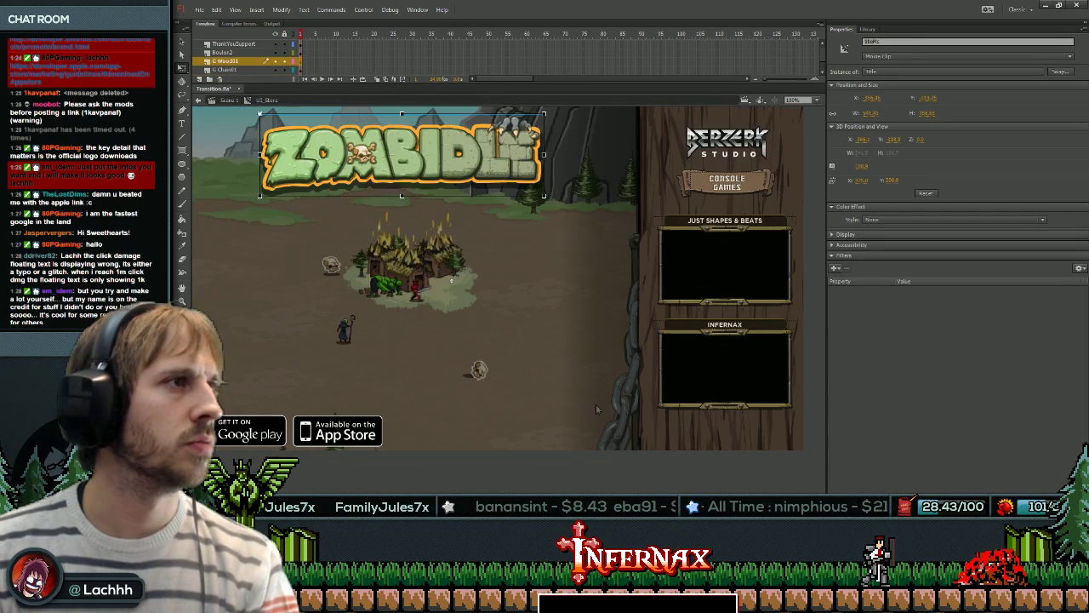
left_click(725, 269)
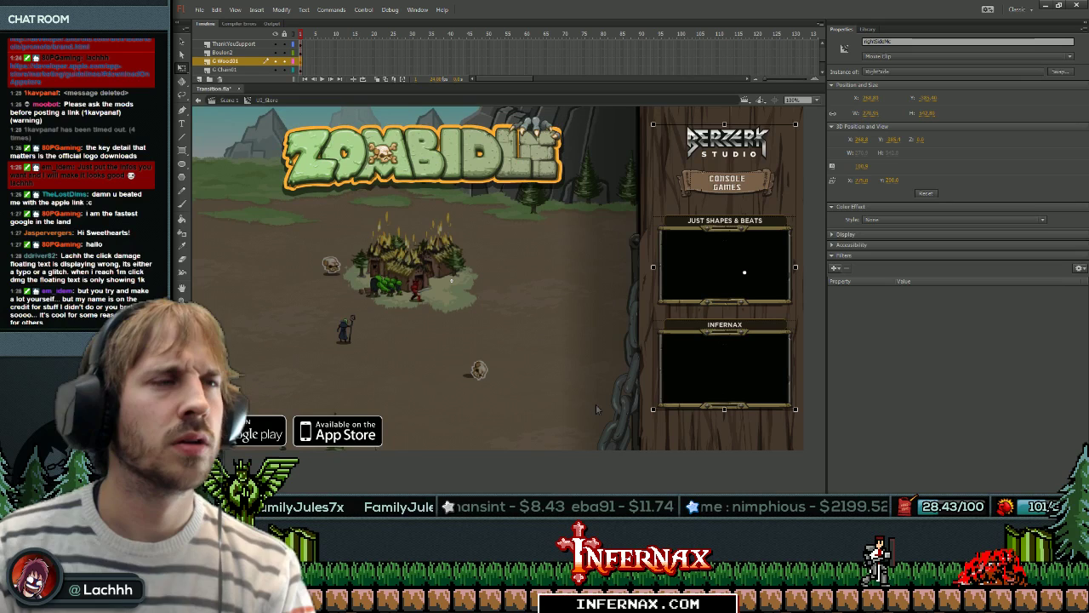
key("v")
double_click(725, 268)
left_click(725, 268)
left_click(726, 221)
left_click(726, 312)
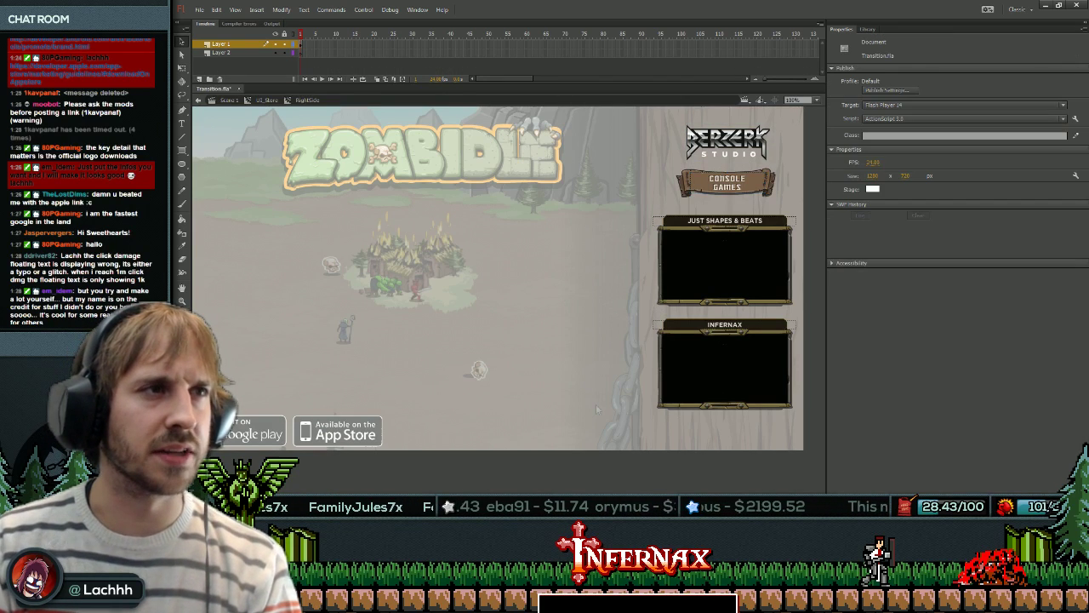
double_click(596, 408)
left_click(596, 403)
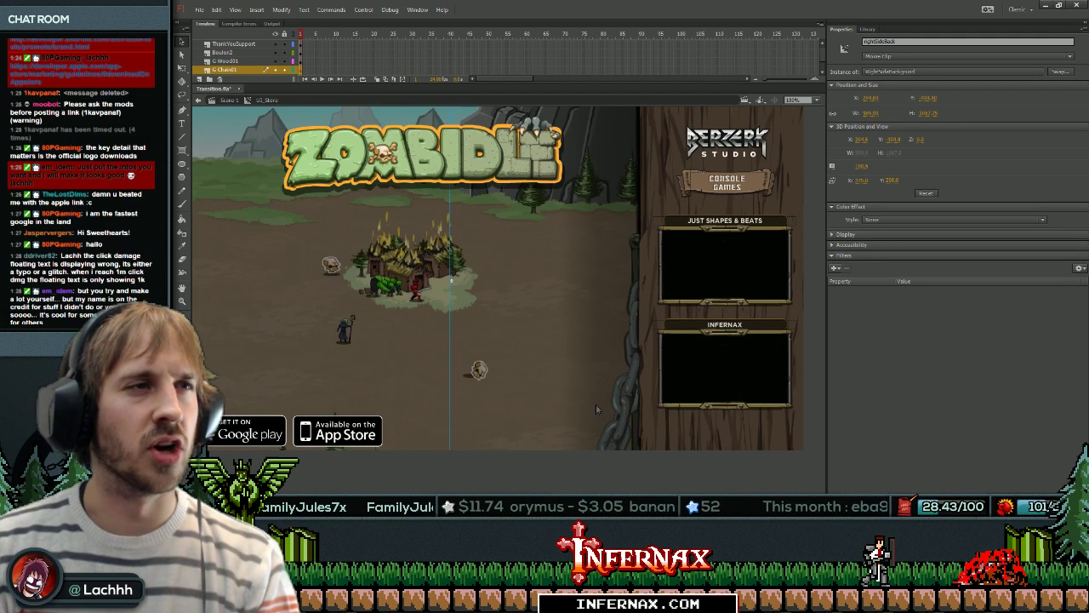
Open the RightSide symbol and move the Console Games banner and both empty game frames down the wooden panel.
left_click(725, 269)
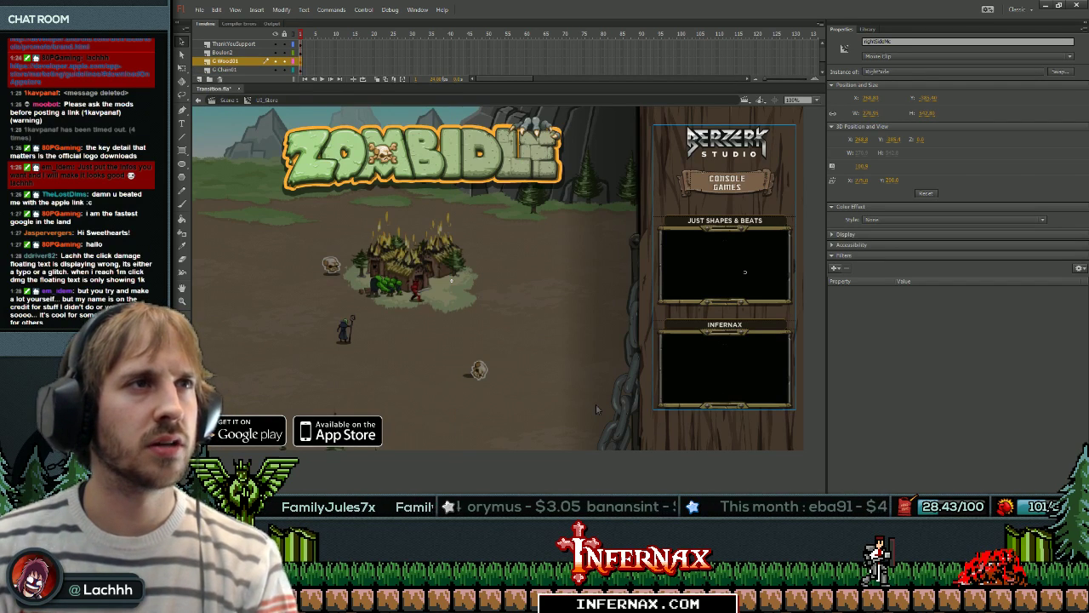
double_click(596, 404)
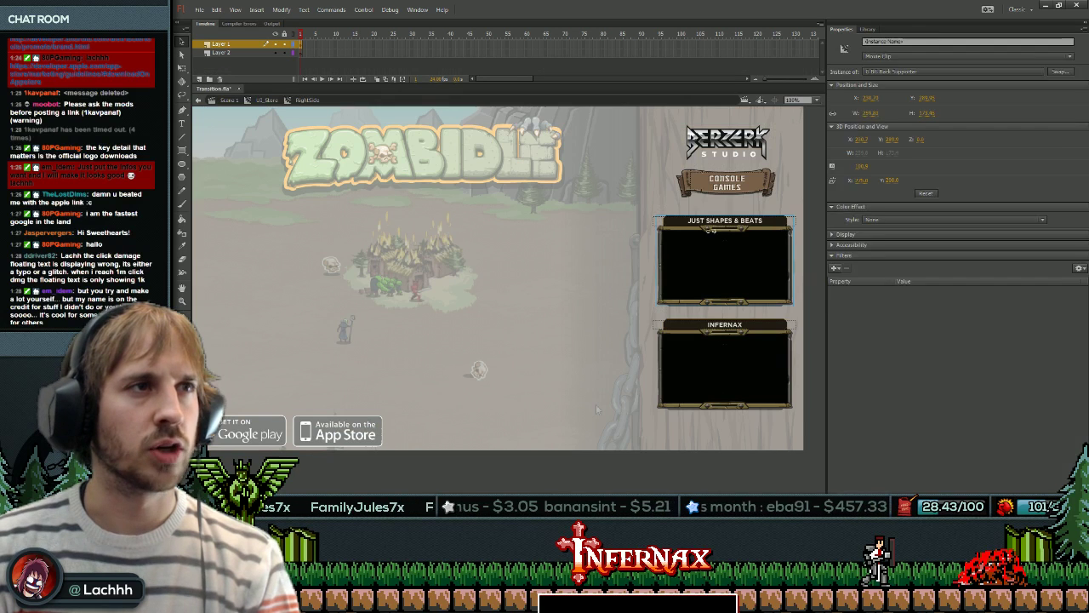
key("shift+Down")
key("shift+Down")
left_click(725, 265, "shift")
left_click(725, 368, "shift")
key("shift+Down")
key("shift+Down")
key("shift+Down")
key("shift+Down")
left_click(595, 404)
Move the Just Shapes & Beats and Infernax labels down to sit back on their frame headers.
left_click(725, 221)
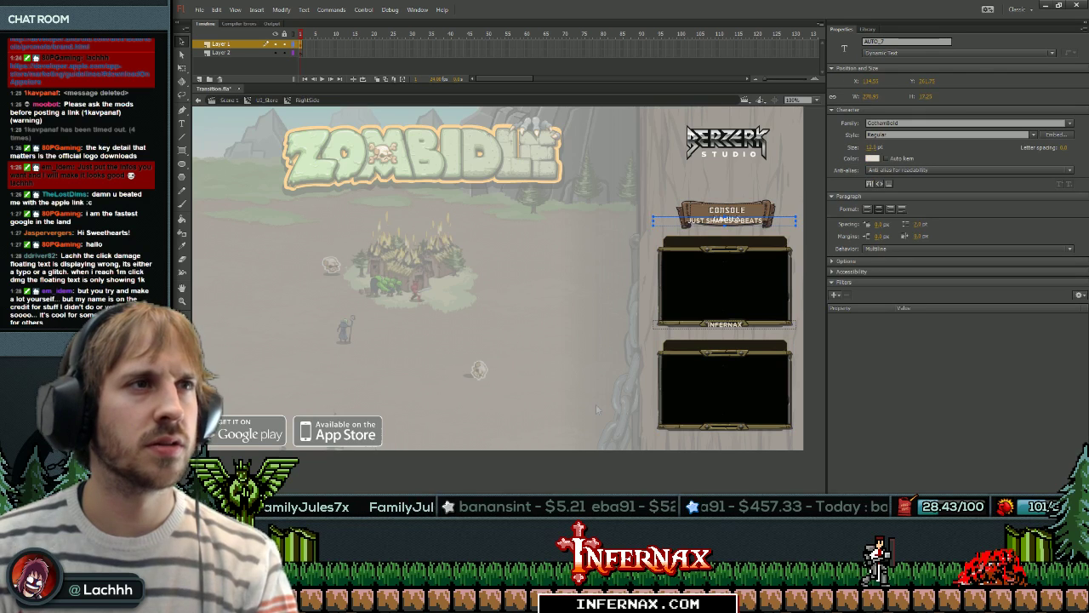
key("shift+Down")
key("shift+Down")
key("shift+Down")
key("shift+Down")
key("ctrl+z")
key("ctrl+z")
key("ctrl+z")
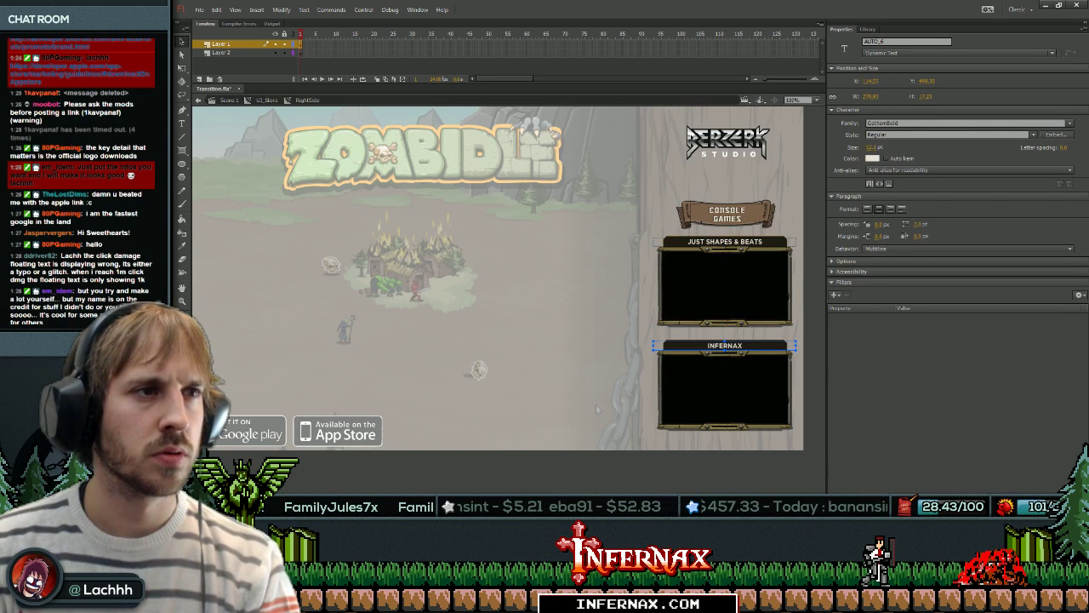
Try enlarging the Berzerk Studio logo proportionally with Transform, and restore its original size.
left_click(727, 142)
key("ctrl+t")
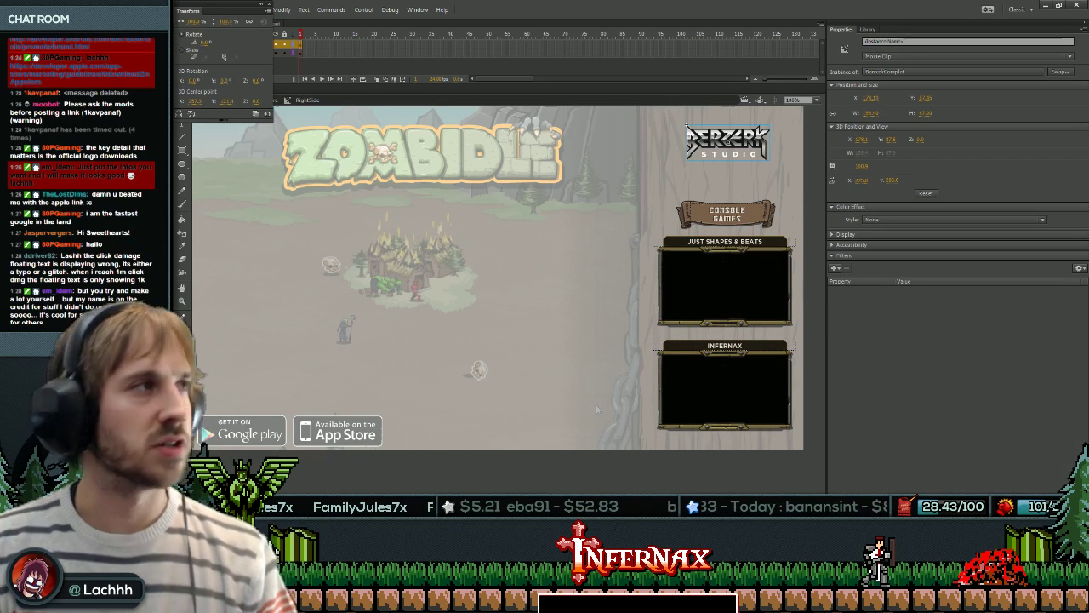
key("ctrl+z")
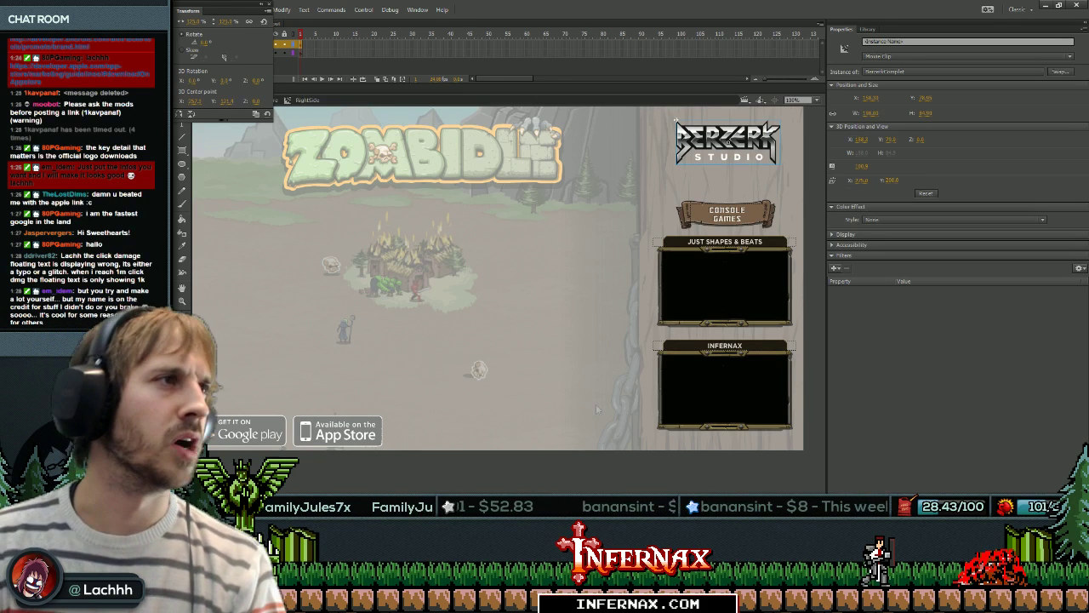
key("ctrl+z")
key("ctrl+z")
key("ctrl+z")
key("ctrl+z")
key("ctrl+z")
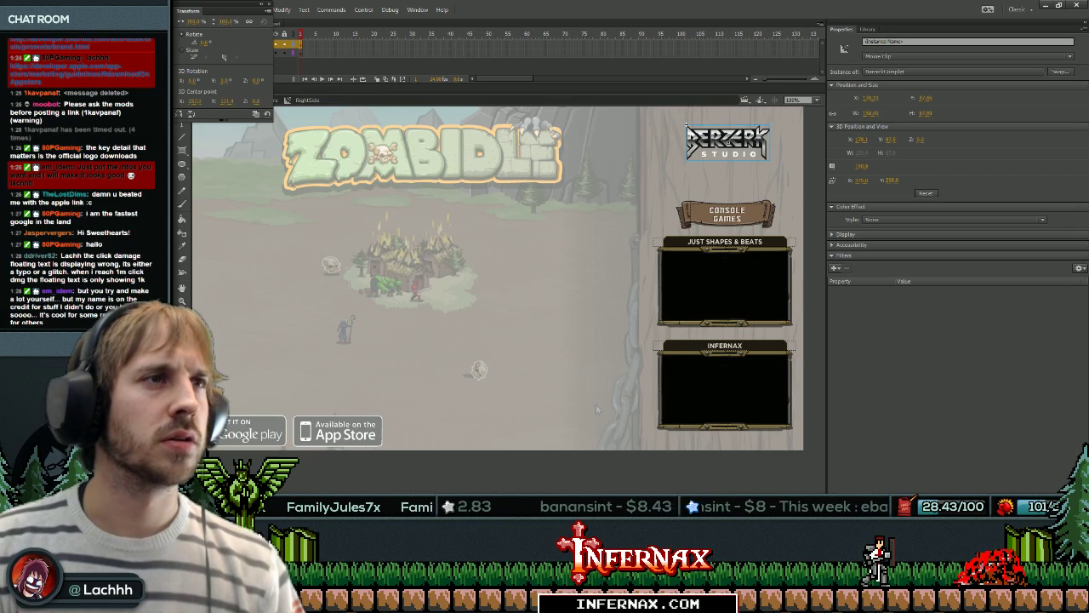
key("ctrl+z")
key("ctrl+z")
key("ctrl+z")
key("ctrl+z")
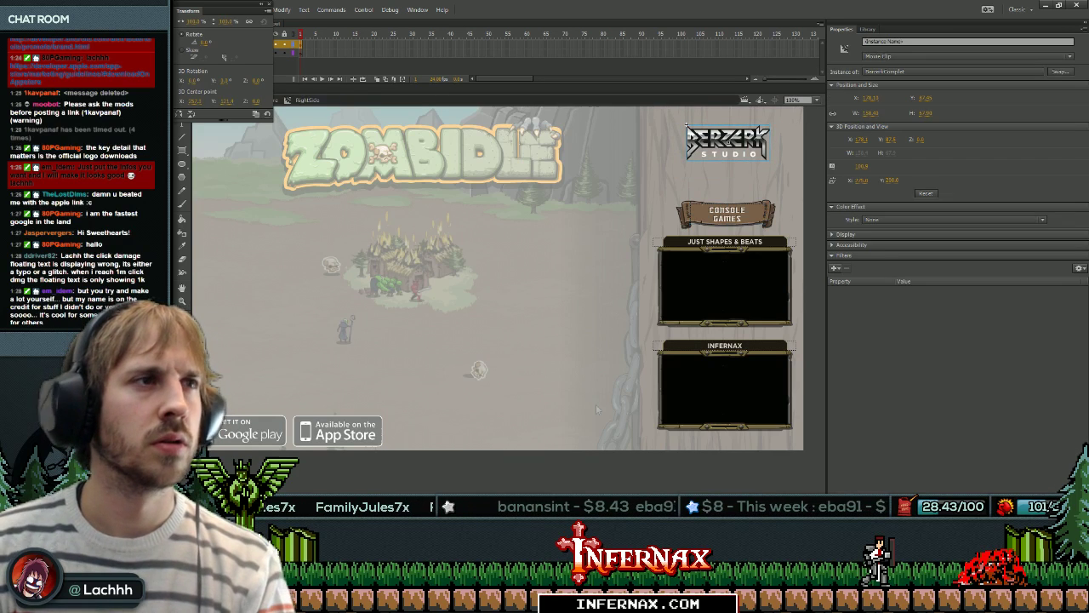
Return to UI_Store and move the Google Play and App Store badges to centre them beneath the village.
key("ctrl+z")
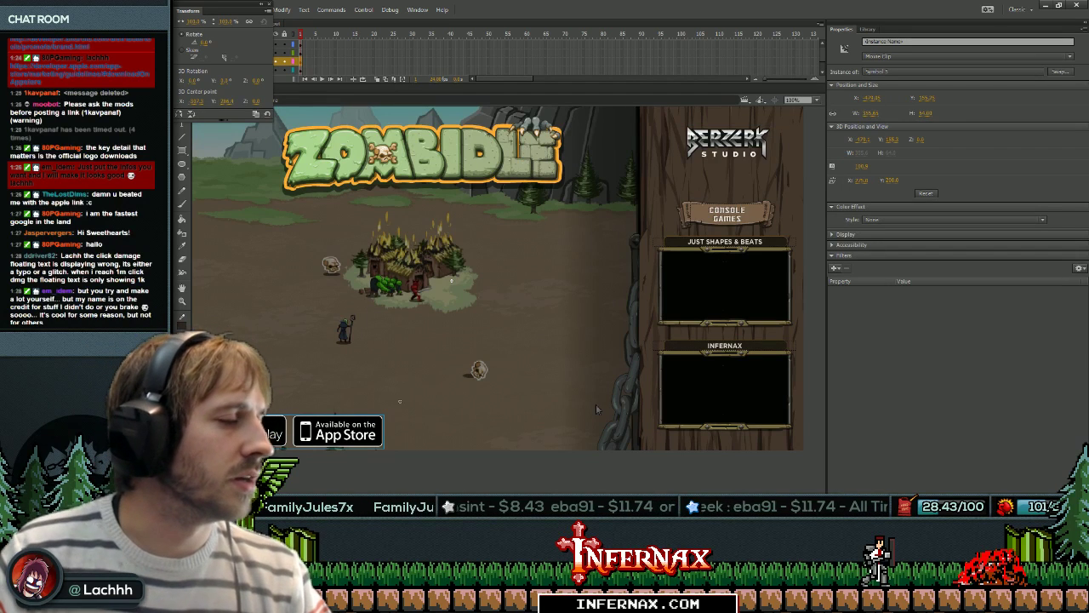
key("ctrl+z")
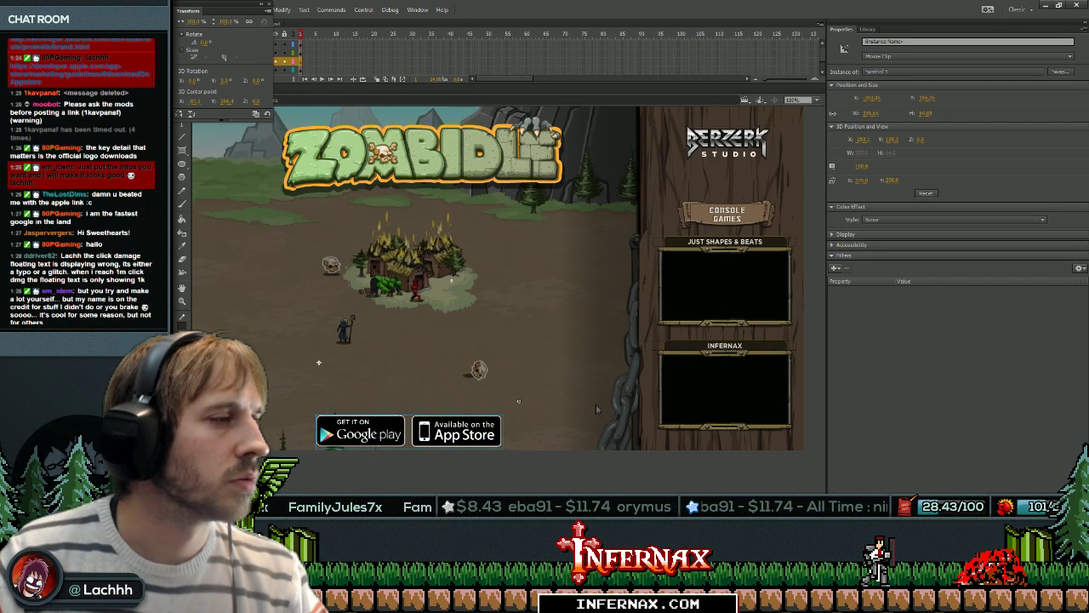
key("ctrl+z")
key("ctrl+z")
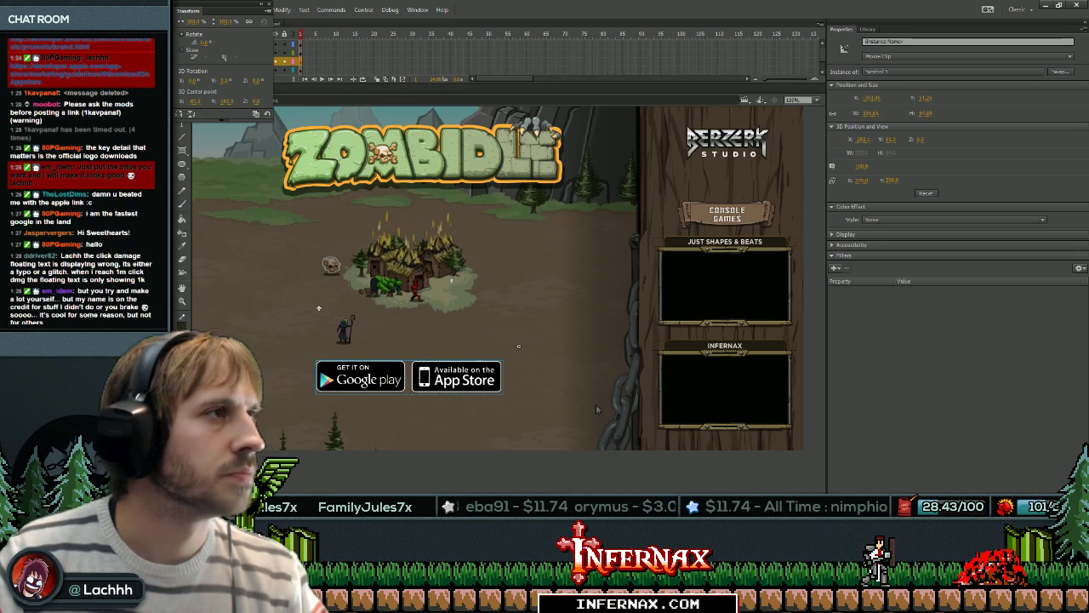
Dismiss the Transform controls and nudge the Zombidle title logo slightly down.
key("ctrl+t")
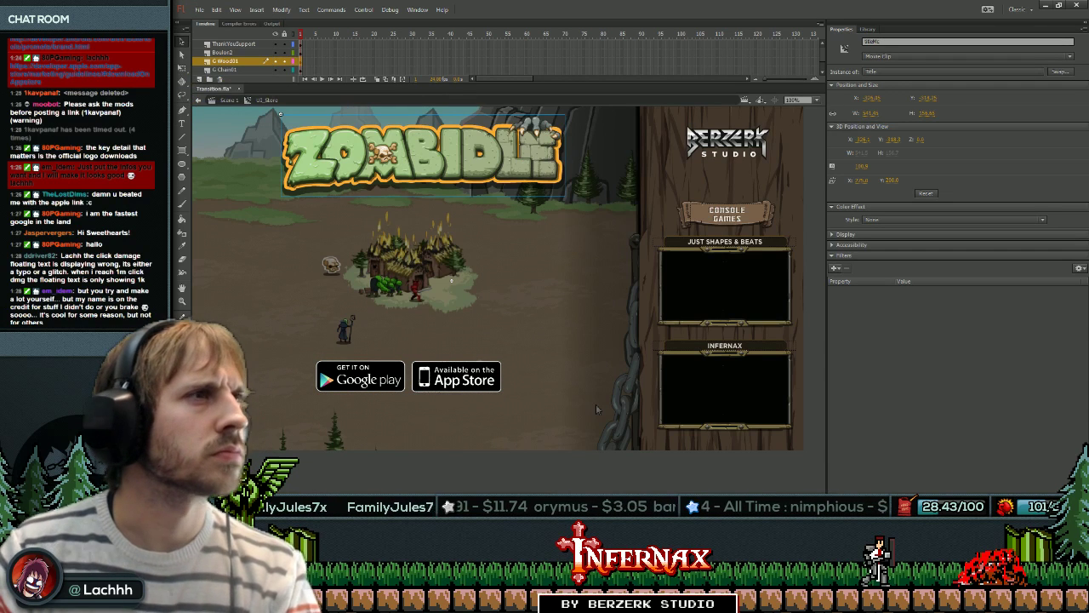
key("ctrl+z")
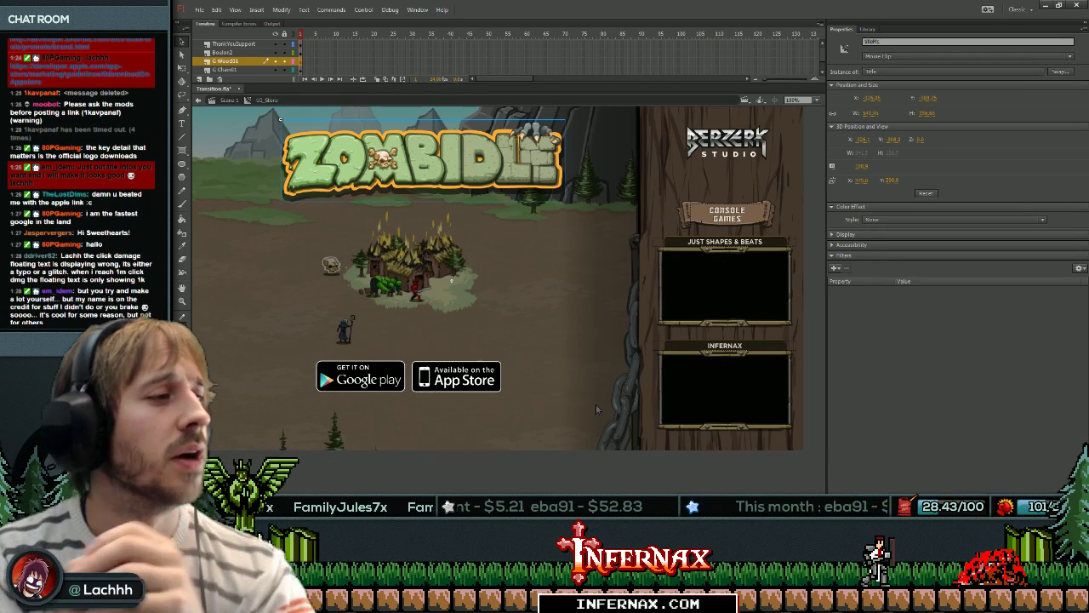
Check the small bugs list in TodoZombidle.txt in Sublime Text, and return to Transition.fla.
key("alt+Tab")
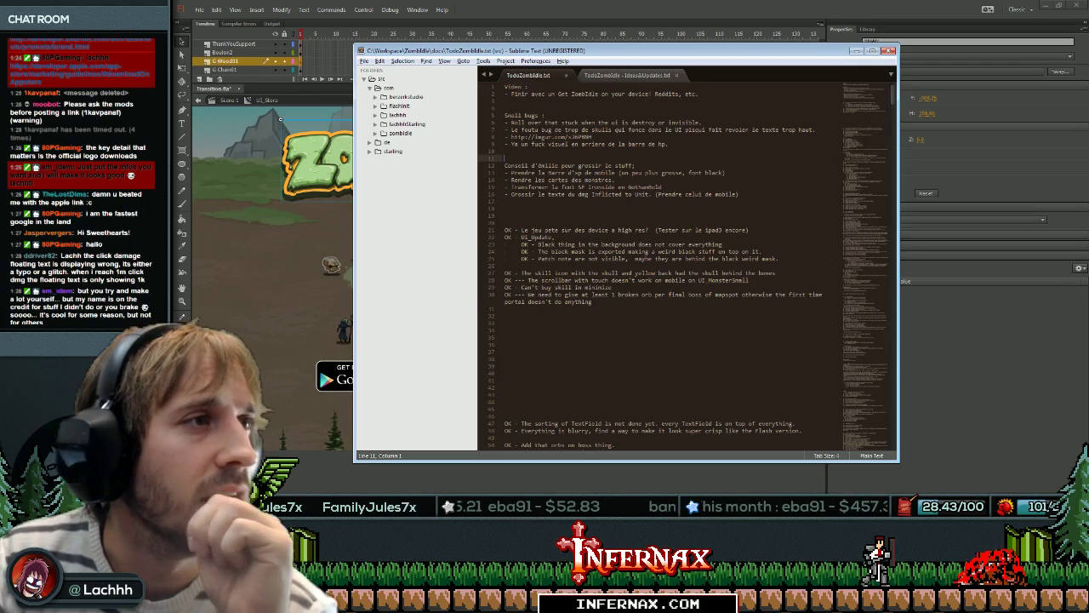
left_click(592, 245)
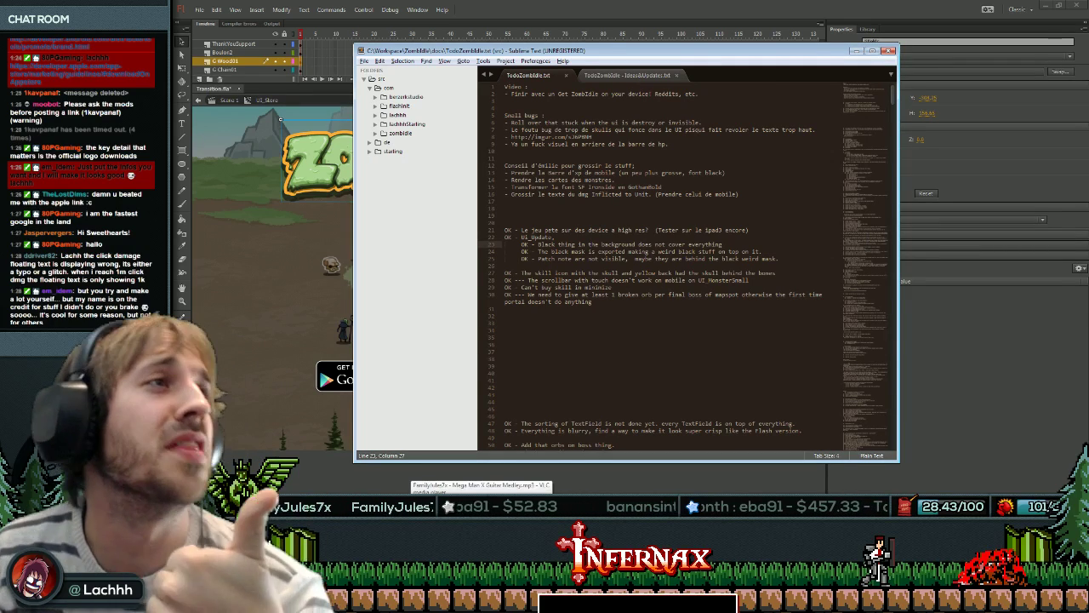
key("alt+Tab")
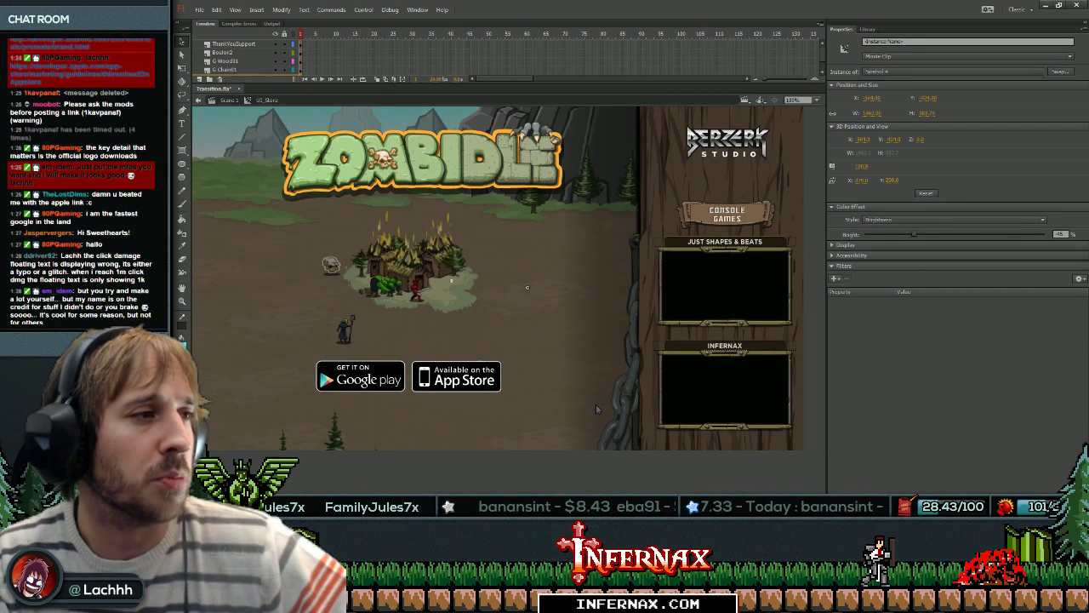
Try placing a duplicate App Store badge beside the existing pair inside the badge symbol, and return to UI_Store.
double_click(457, 377)
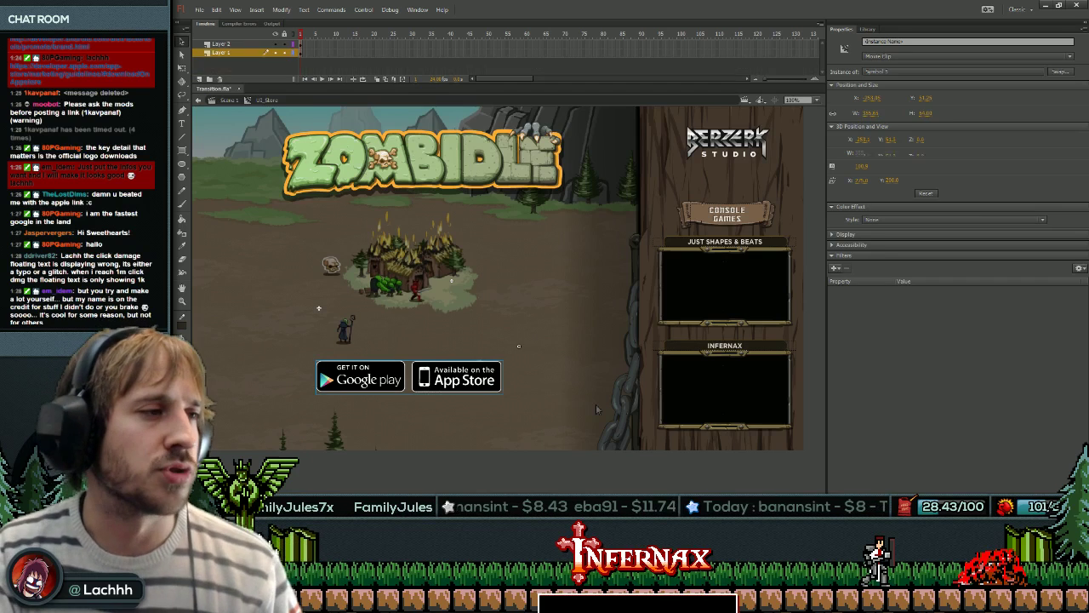
left_click(457, 377)
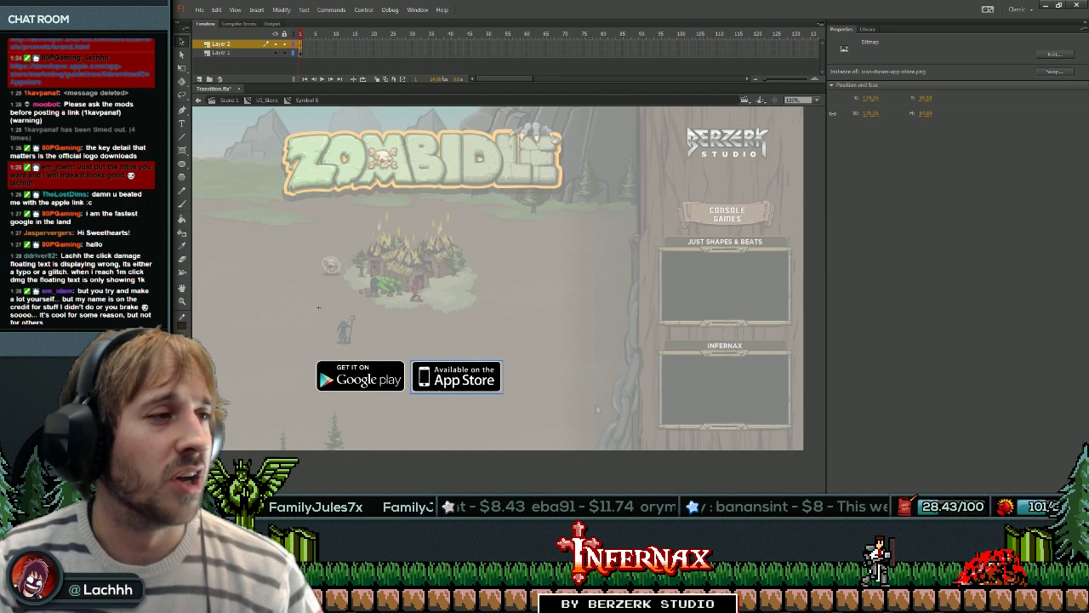
key("ctrl+d")
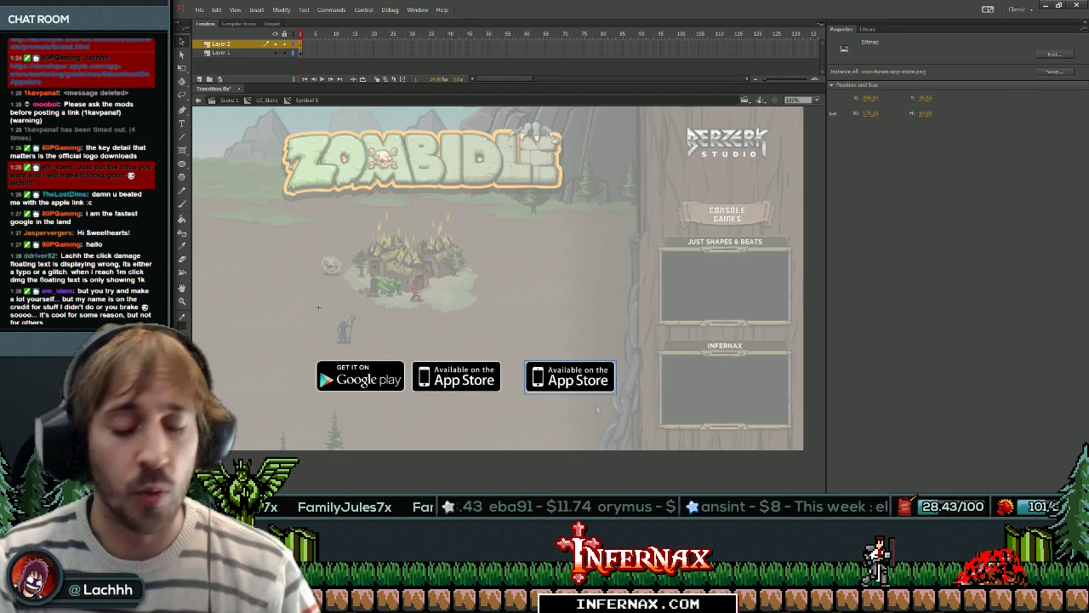
key("ctrl+z")
key("ctrl+z")
key("ctrl+z")
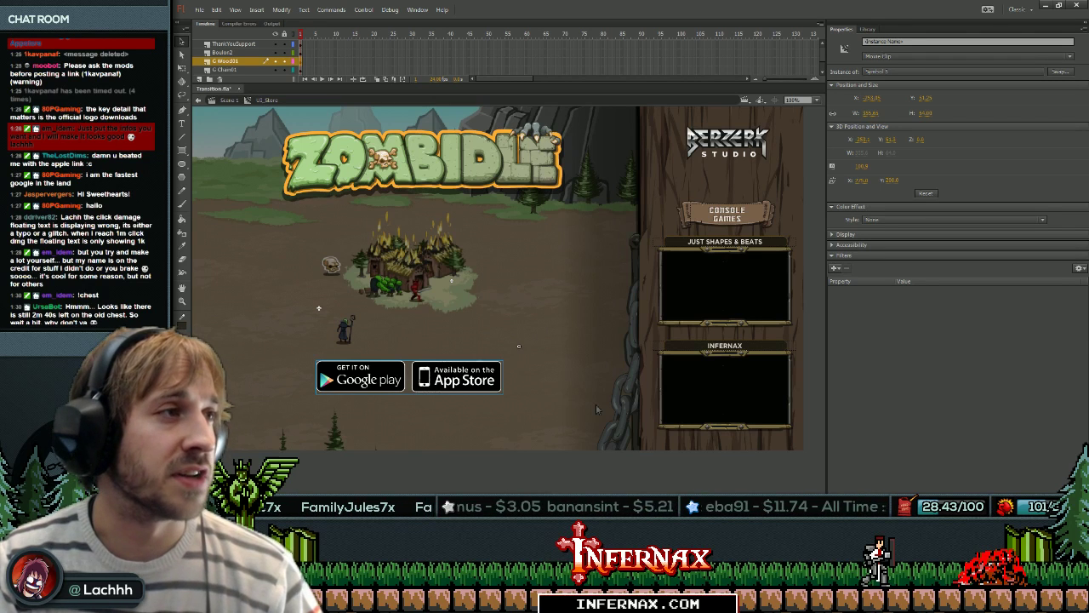
Shift the background gameplay screenshot down slightly and lower the store badges beneath the village to match.
left_click_drag(597, 408, 597, 423)
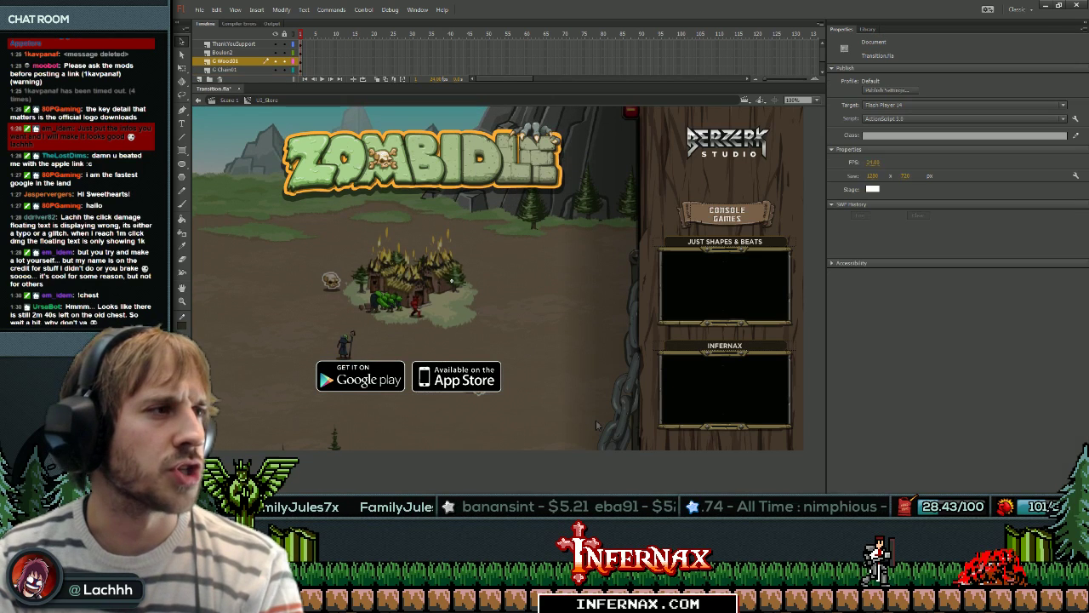
key("shift+Down")
key("shift+Down")
key("shift+Down")
key("shift+Down")
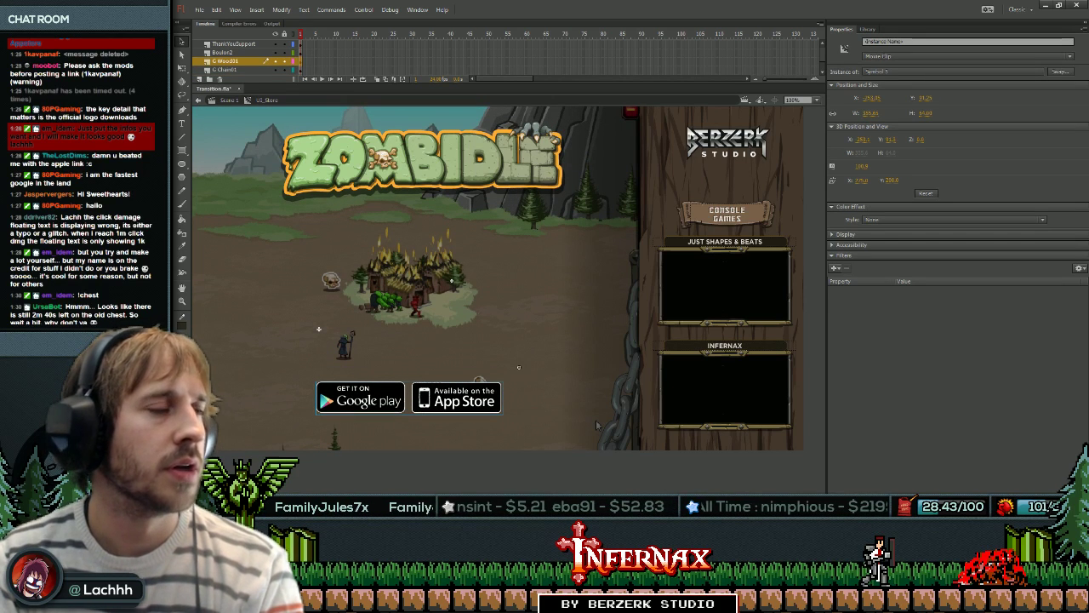
left_click(423, 162)
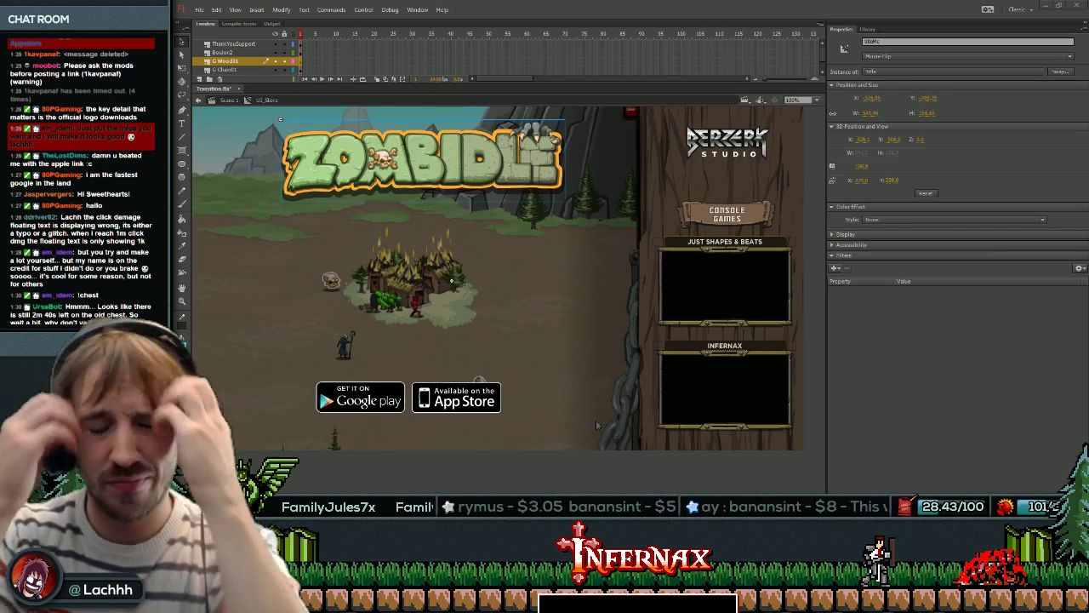
Switch to TodoZombidle.txt in Sublime Text and add "- The DMG Txt doesn't go farther than M" to the small bugs list.
key("alt+Tab")
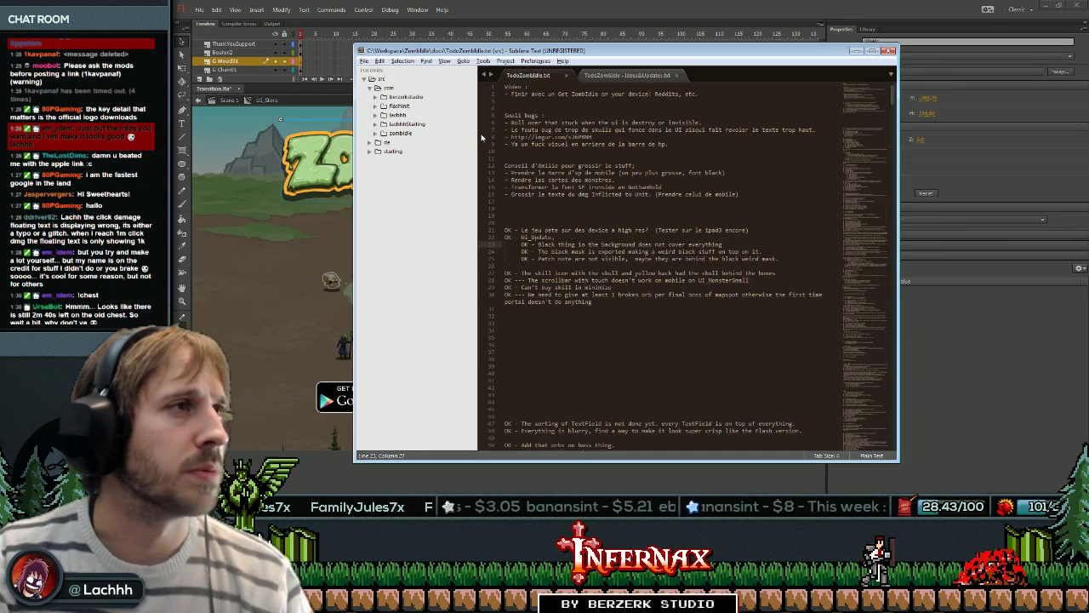
key("Up")
key("Up")
key("Up")
key("Up")
key("Up")
key("Up")
key("Up")
key("Up")
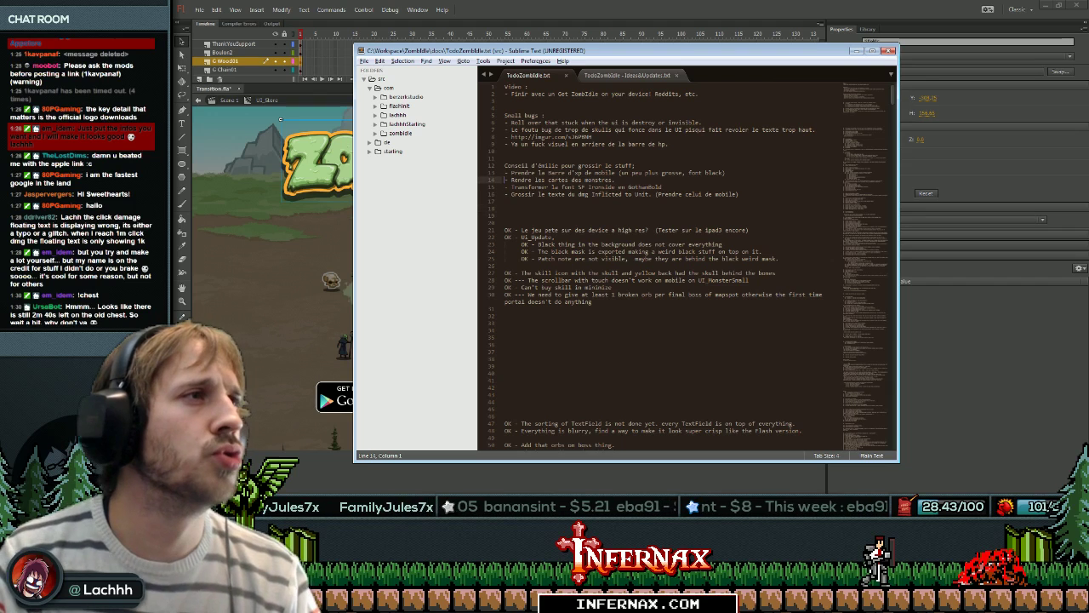
type("- ")
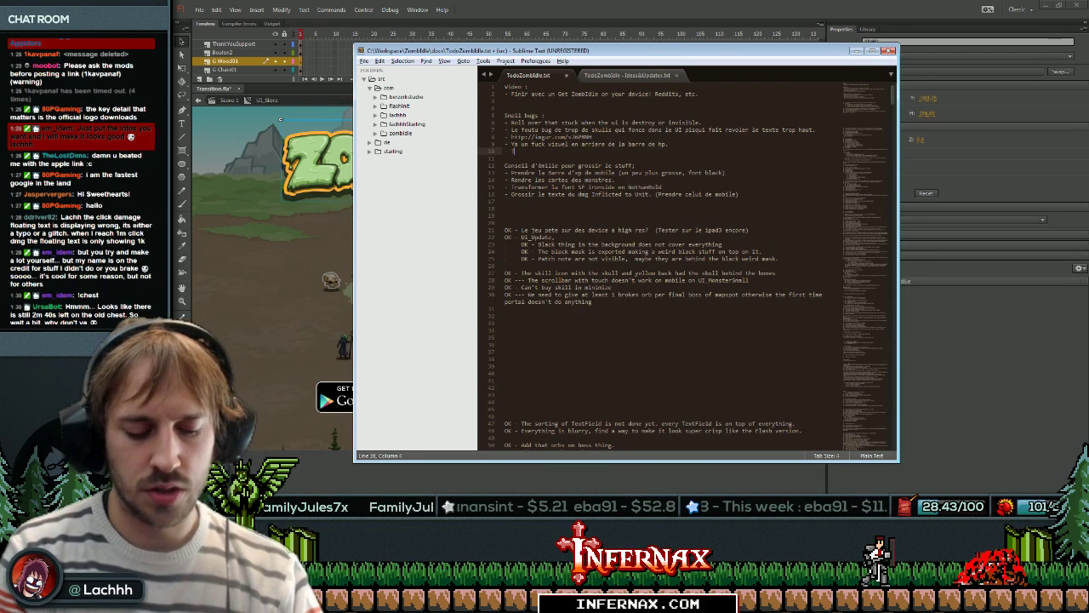
type("The DMG Txt ")
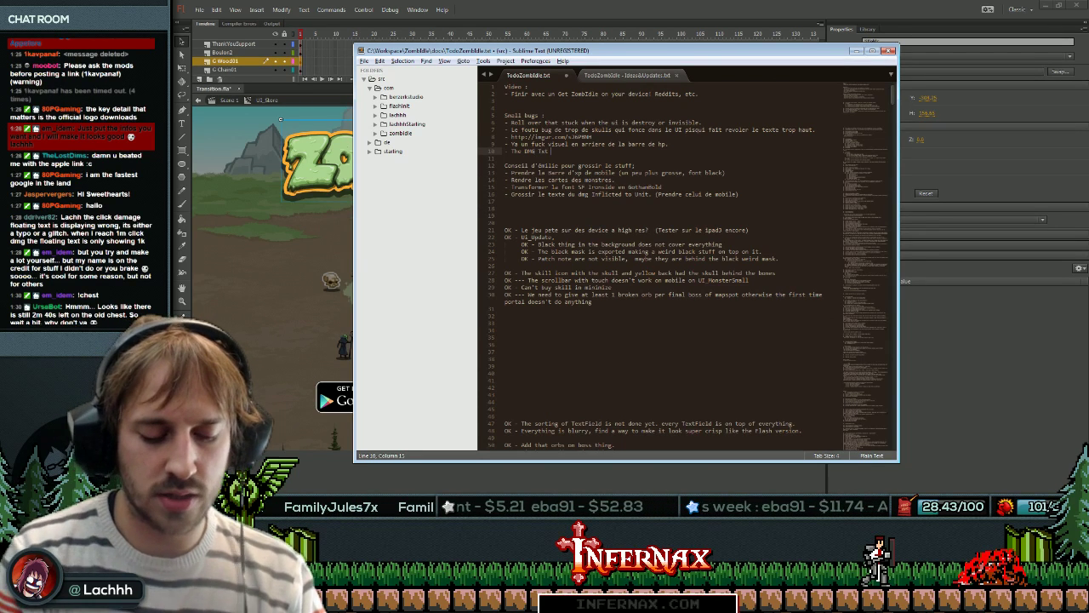
type("doesn't go further than P")
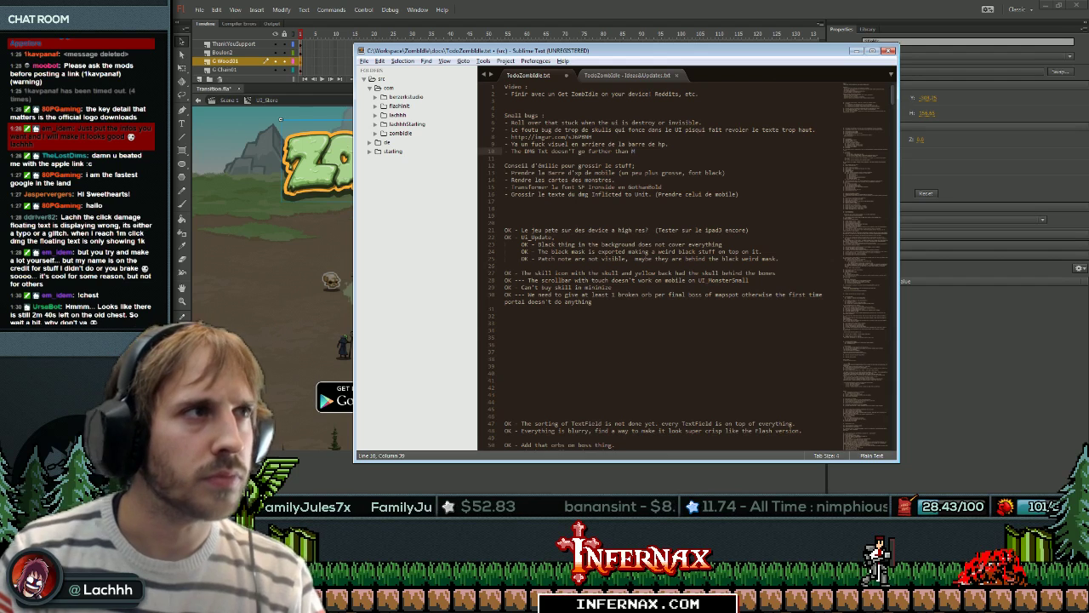
key("BackSpace")
key("BackSpace")
type("t")
key("End")
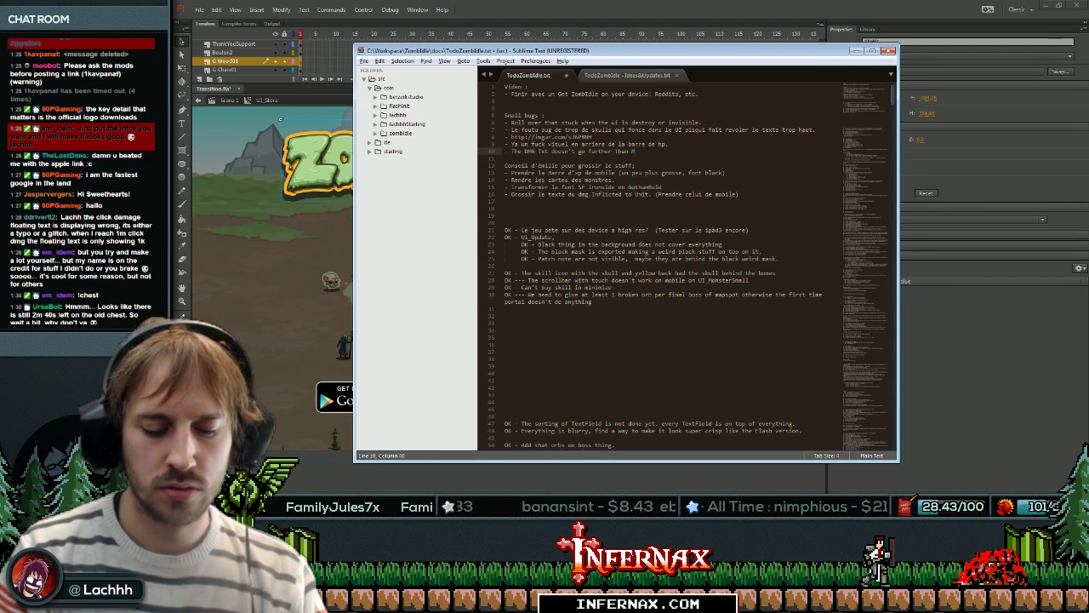
Complete the damage text note with "Make all of them of to Q2", add a blank line below and save the file.
type(". MAke all of them")
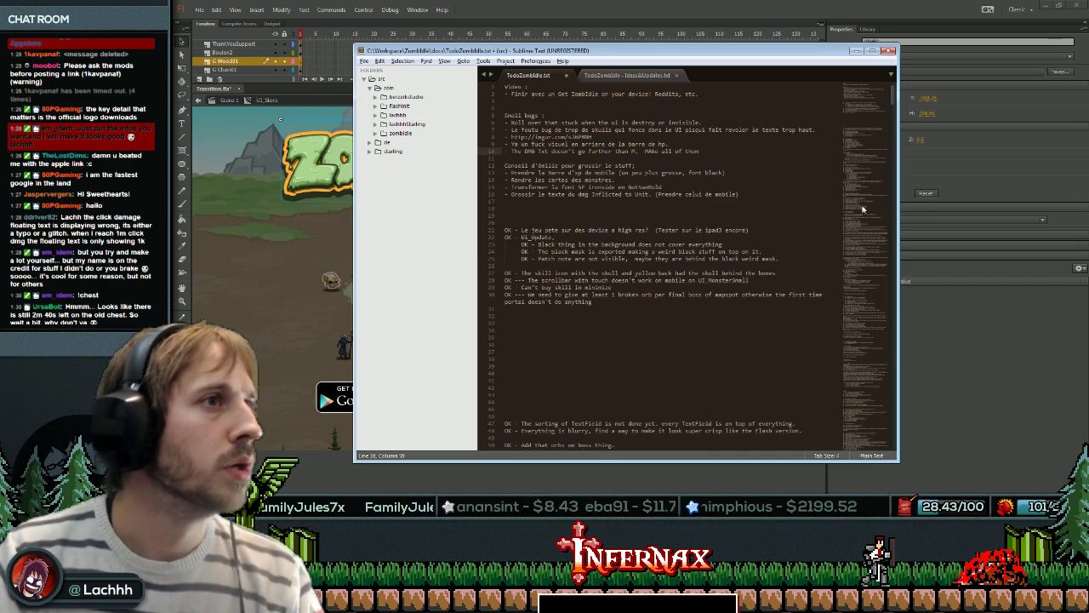
key("ctrl+s")
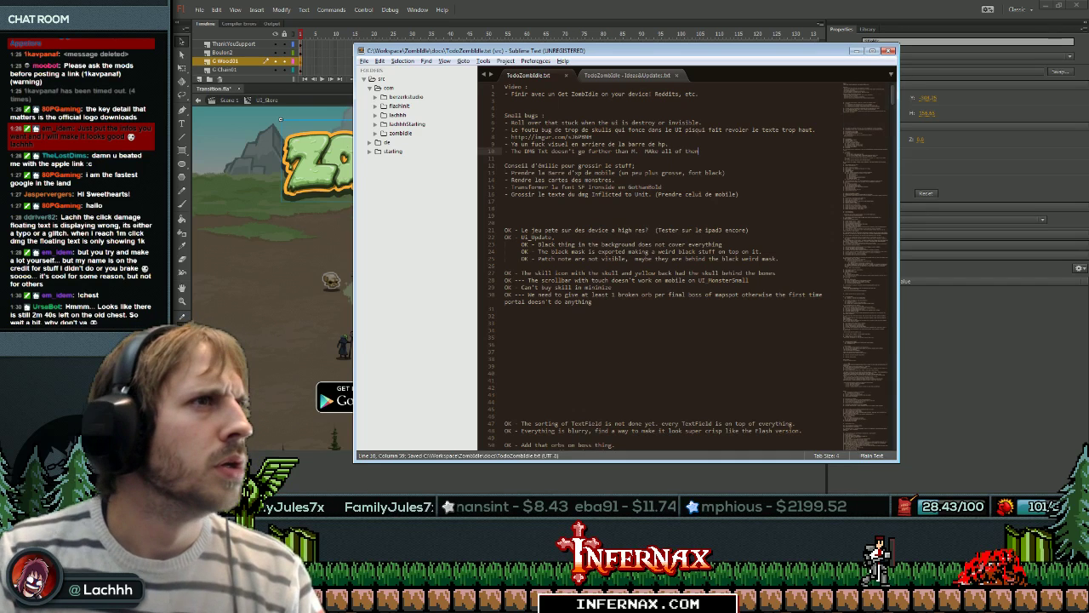
key("Right")
key("Right")
key("BackSpace")
type("a")
key("End")
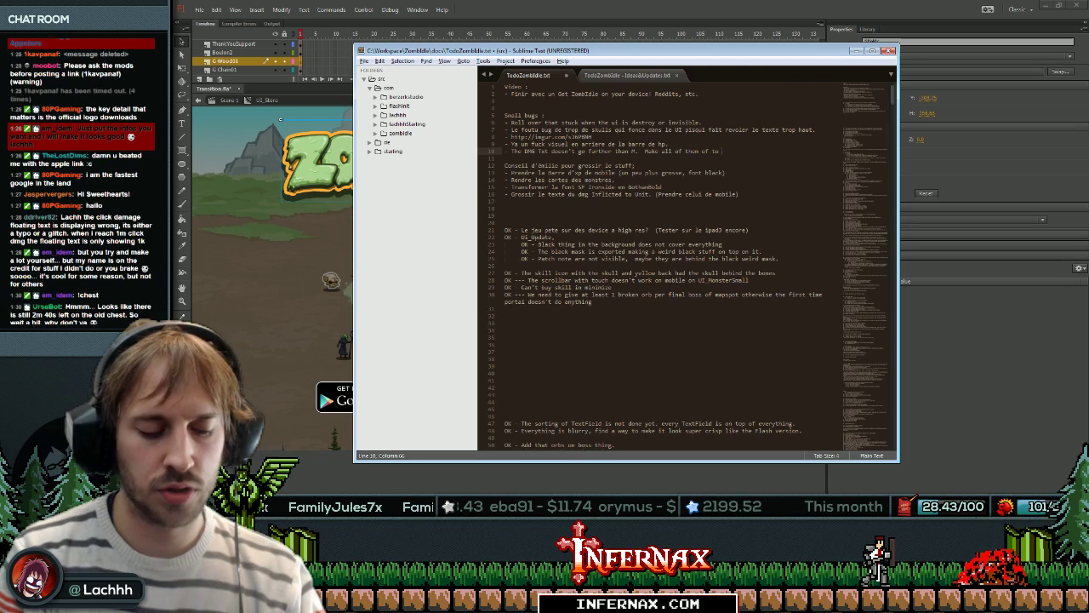
key("Return")
key("ctrl+s")
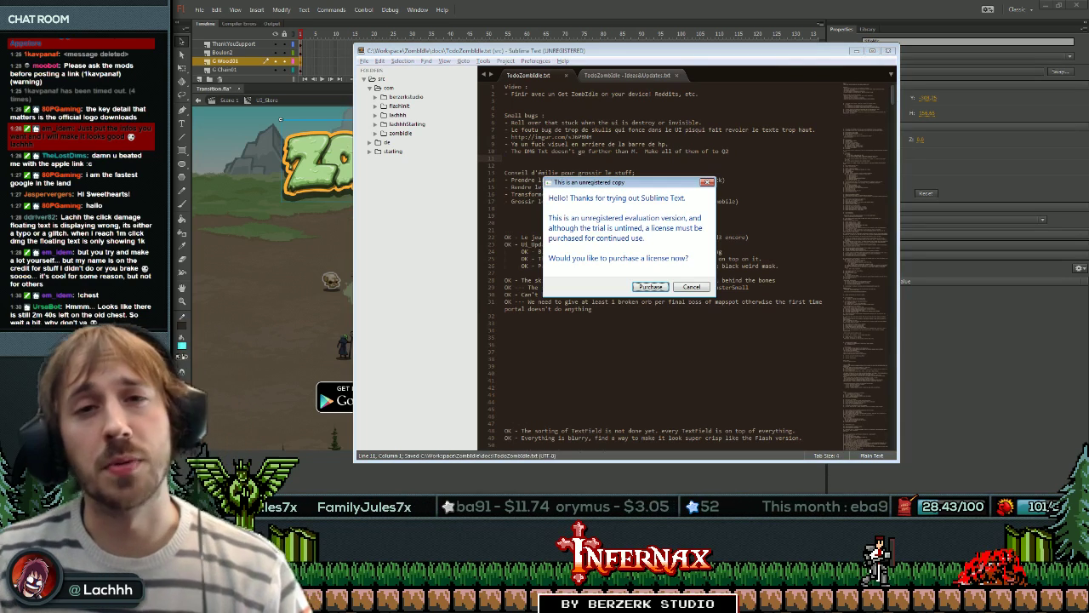
Decline the licence purchase and return to Transition.fla with the store badges symbol selected.
key("Escape")
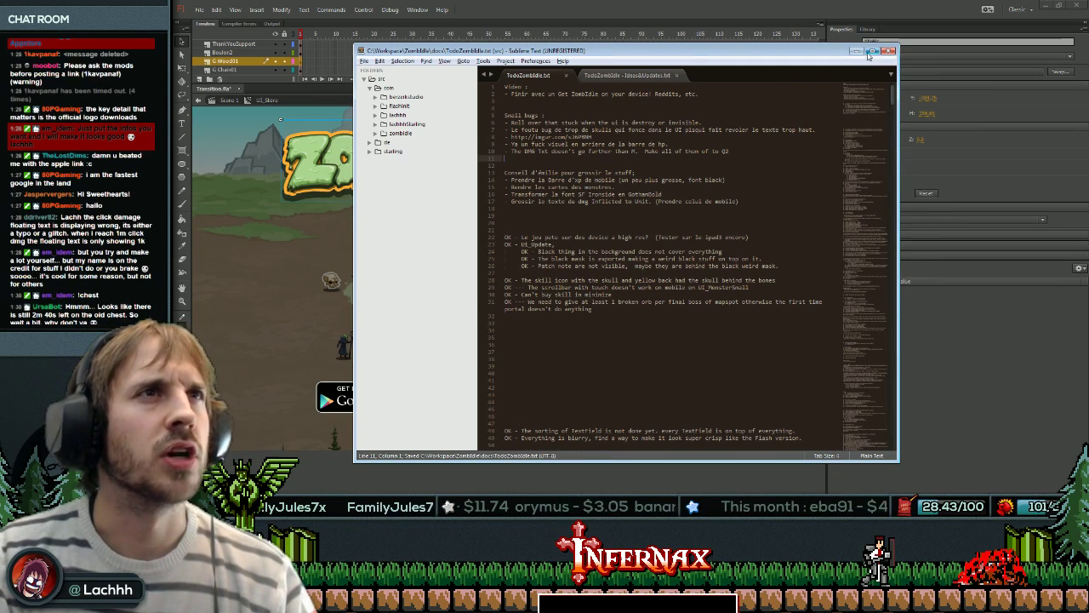
left_click(858, 51)
left_click(597, 425)
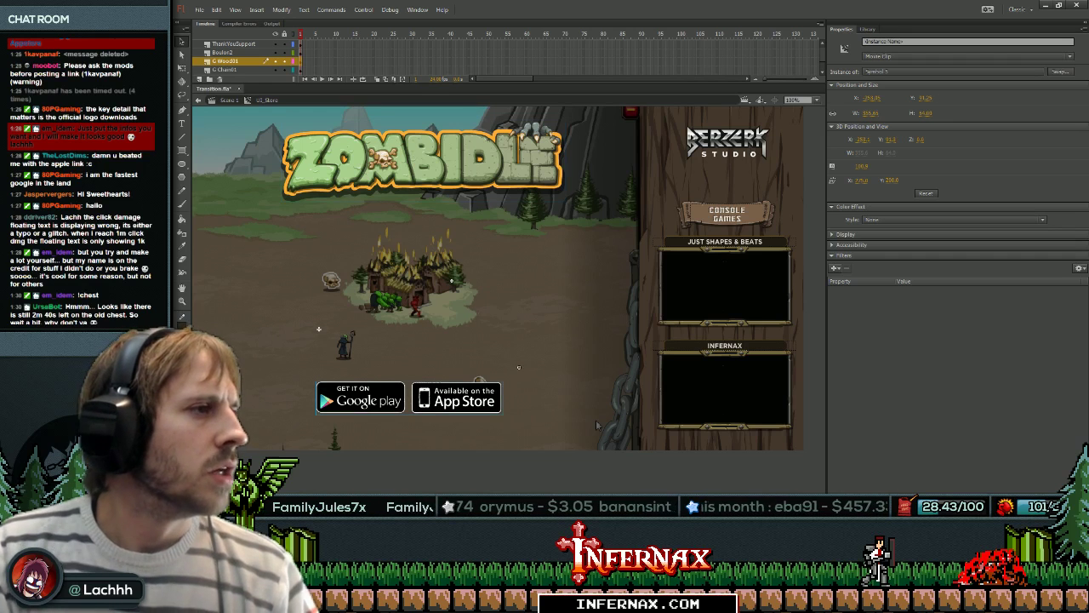
Lower the store badges further beneath the village.
key("shift+Down")
key("shift+Down")
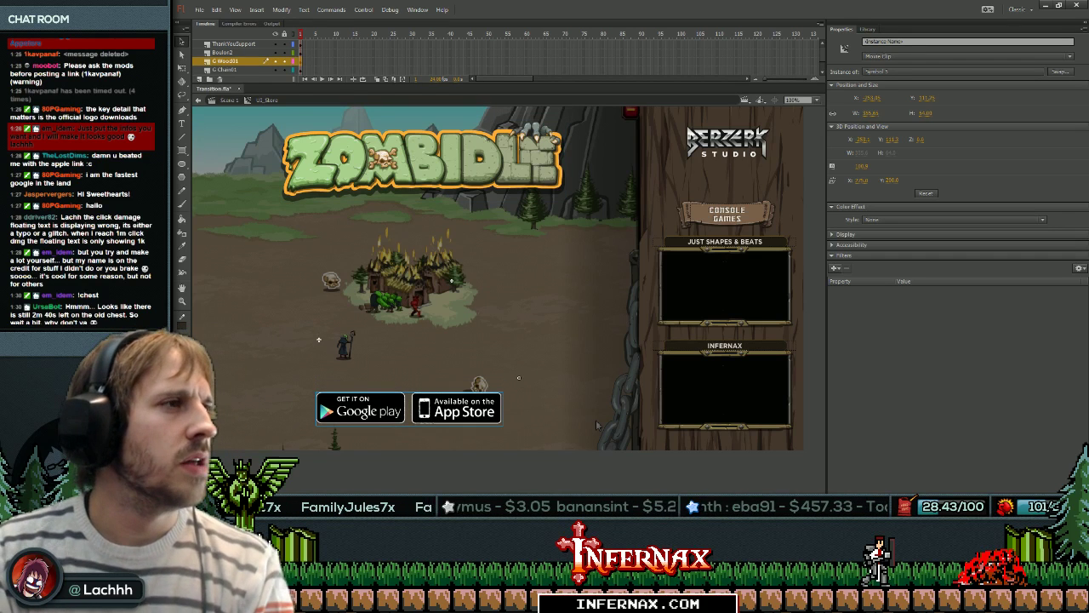
Check which artwork the Background layer and Layer 2 below it hold, using their visibility.
left_click(596, 425)
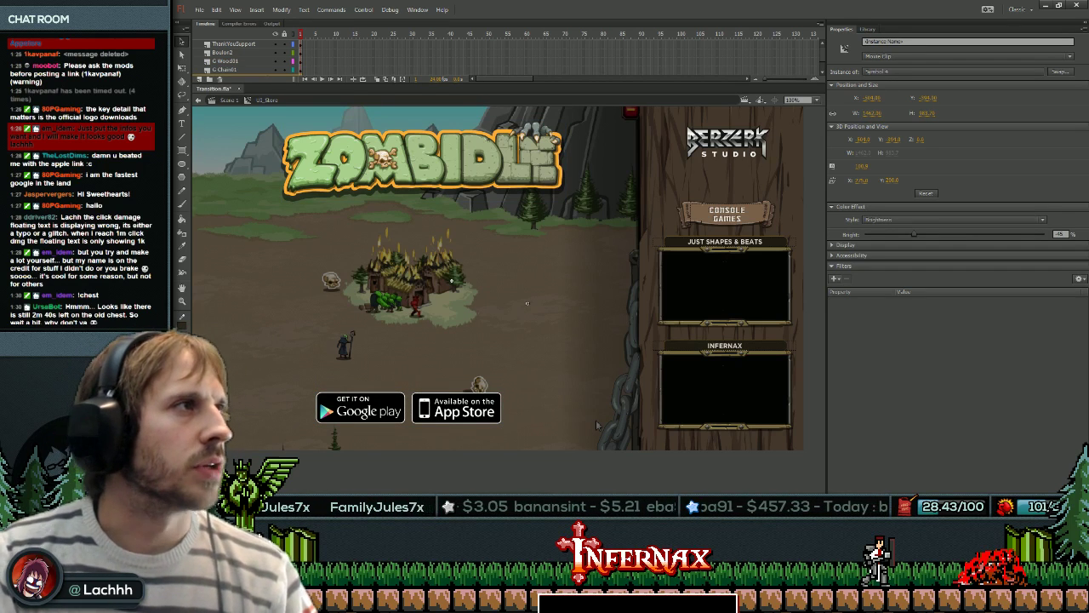
scroll(275, 71, "down", 2)
left_click(274, 62)
left_click(275, 70)
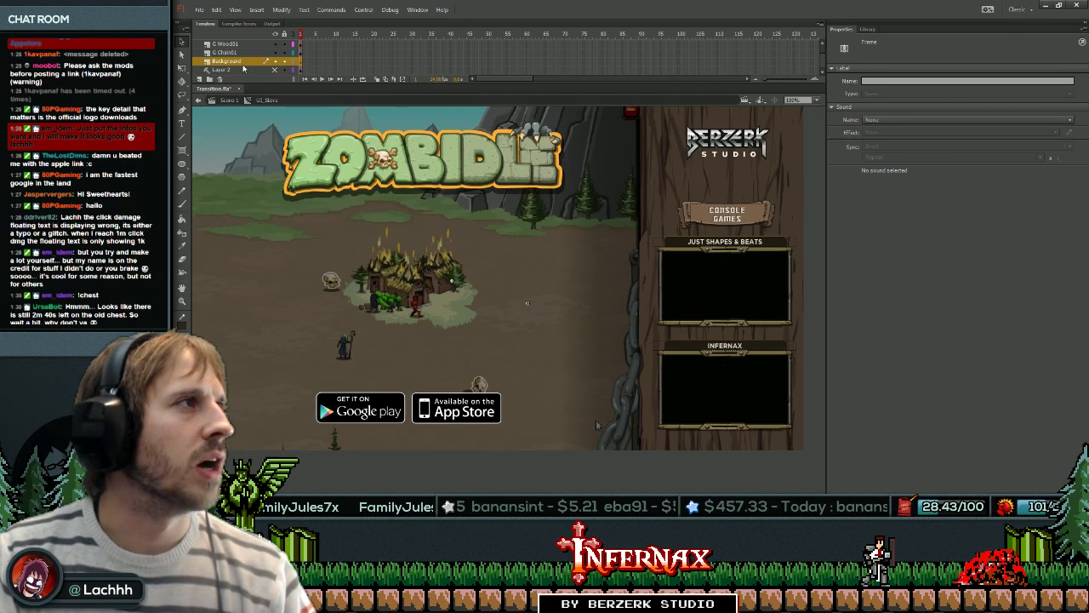
right_click(242, 63)
left_click(285, 176)
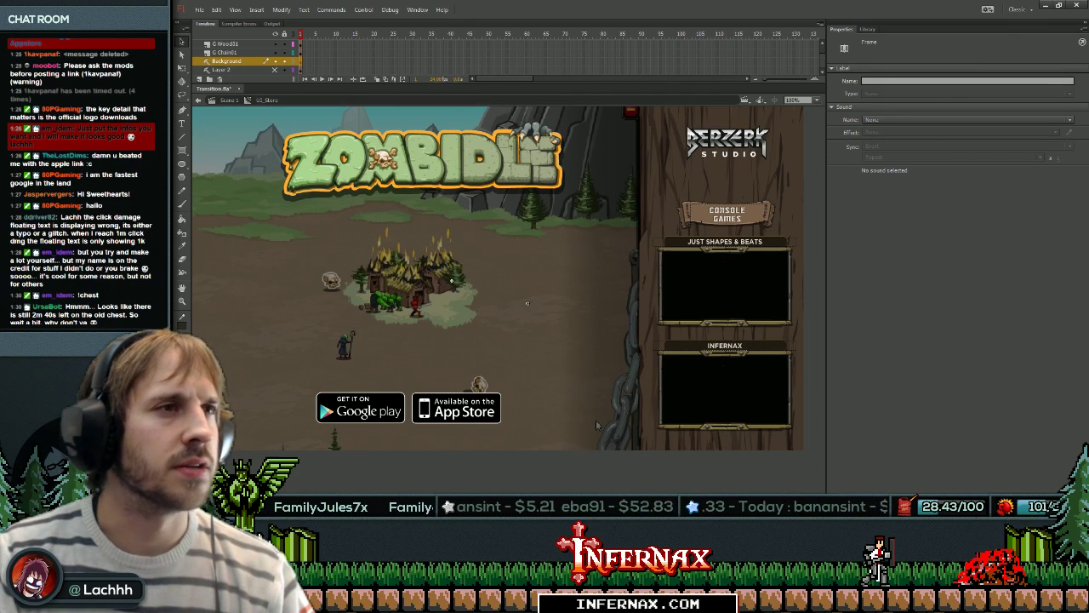
Open the console games panel and its Just Shapes & Beats container for editing, with the video frame selected.
left_click(744, 272)
double_click(745, 271)
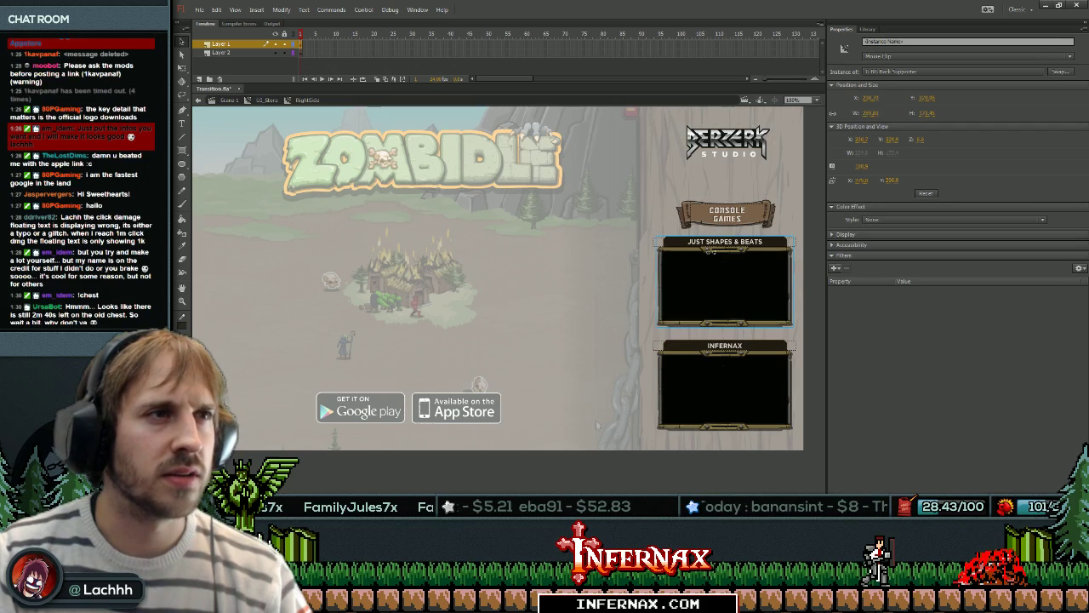
left_click(714, 252)
double_click(714, 253)
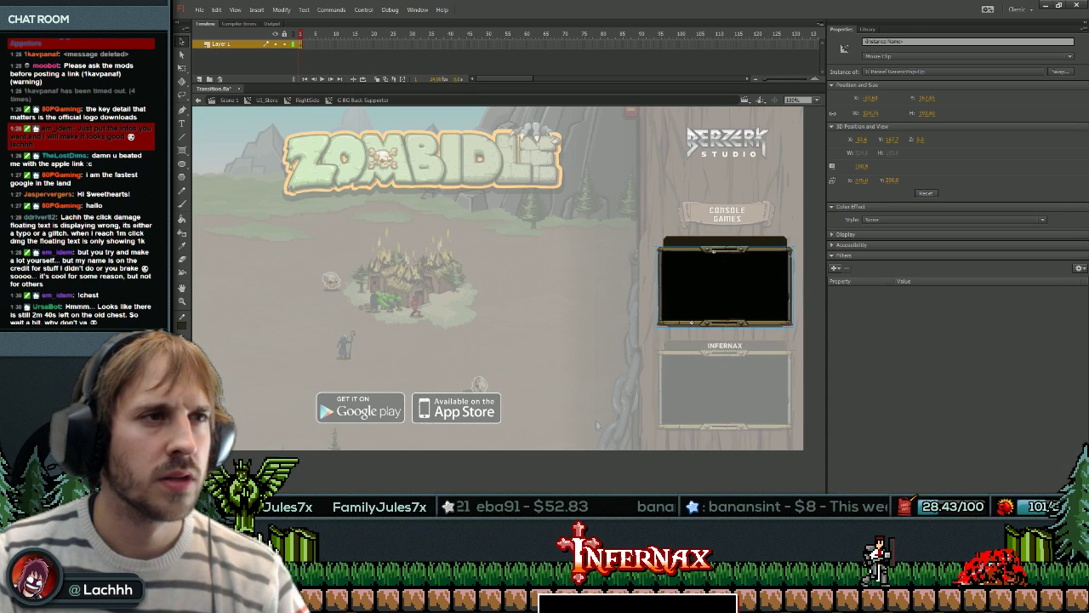
left_click_drag(713, 253, 680, 250)
key("ctrl+z")
double_click(725, 285)
left_click(725, 286)
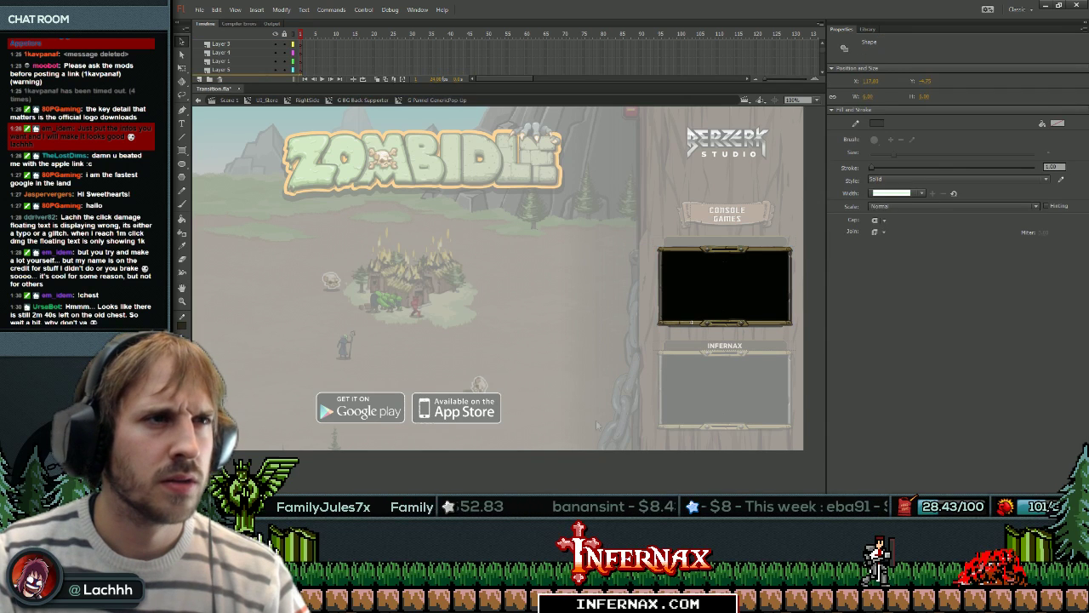
key("ctrl+z")
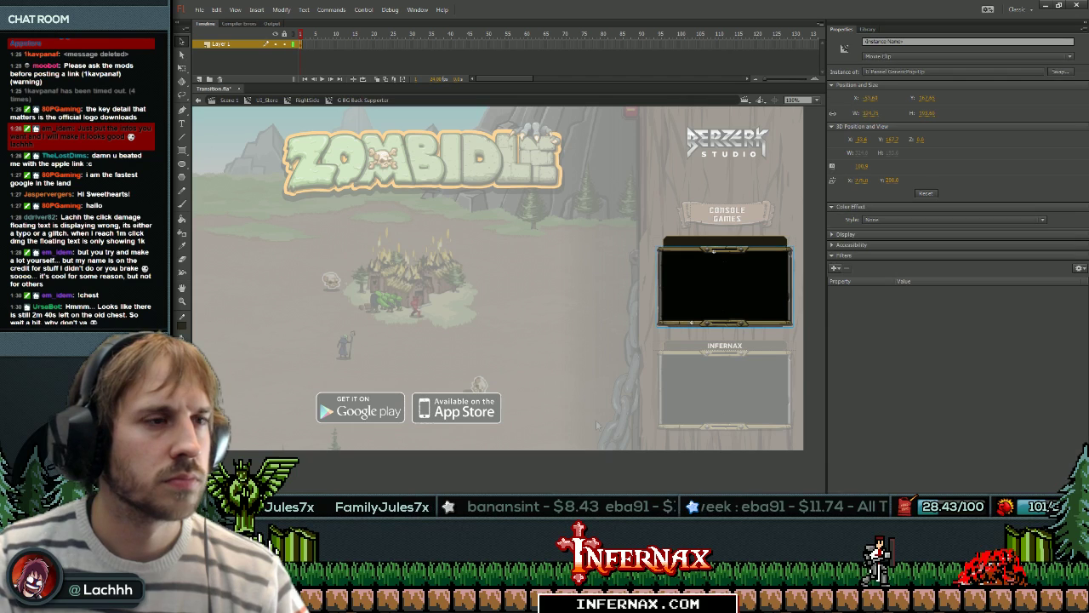
Create a new document and paste the Just Shapes & Beats video frame onto its stage.
key("ctrl+n")
key("Return")
key("ctrl+v")
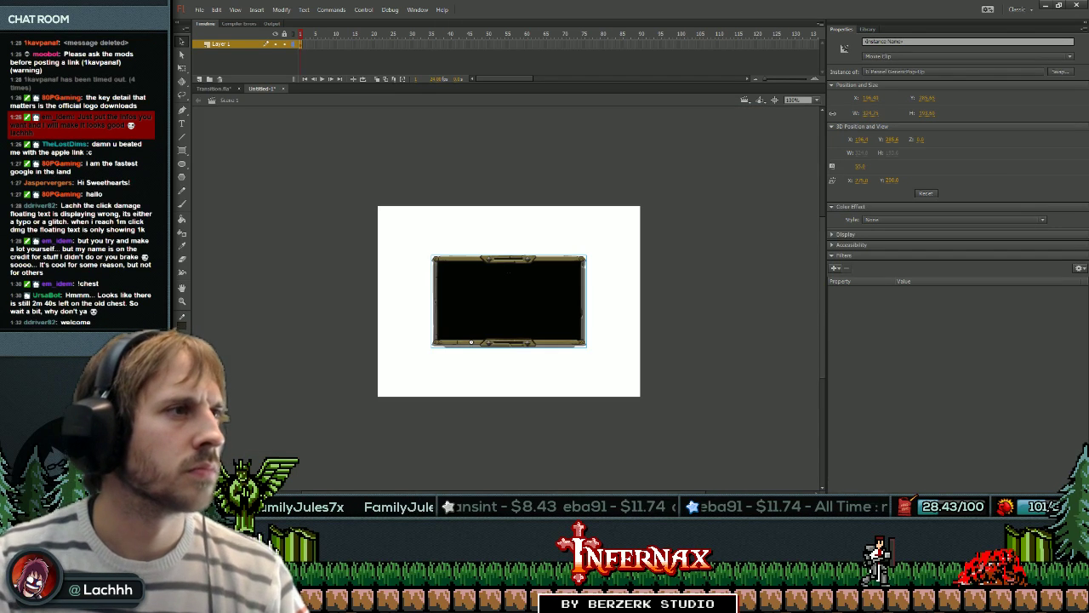
Delete the black fill inside the pasted frame's symbol so only the border remains.
double_click(509, 301)
left_click(509, 301)
key("Delete")
left_click(509, 300)
key("Delete")
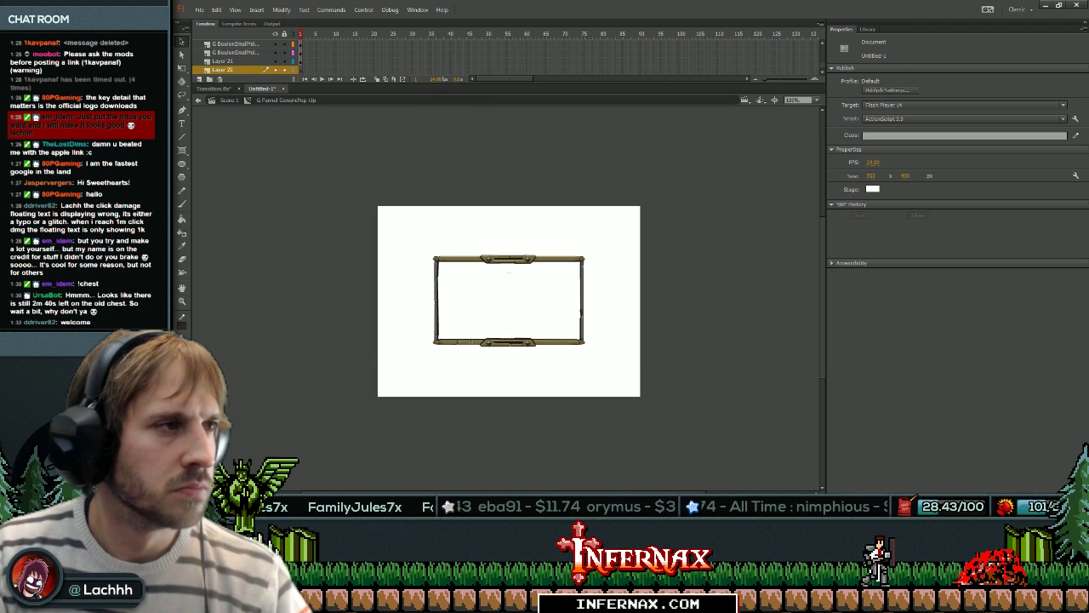
key("ctrl+a")
left_click_drag(510, 275, 457, 226)
left_click(545, 305)
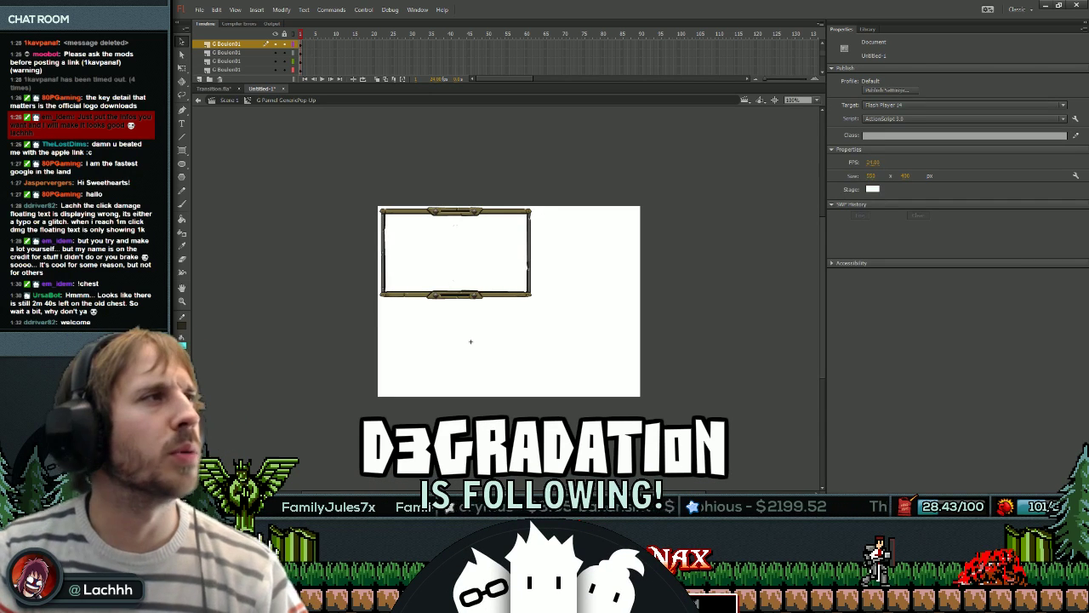
key("ctrl+z")
key("ctrl+z")
key("ctrl+z")
key("ctrl+z")
key("ctrl+z")
Move the whole frame into the stage's upper-left corner and nudge it just inside the edges.
left_click_drag(432, 255, 377, 205)
key("Down")
key("Down")
key("Right")
key("Escape")
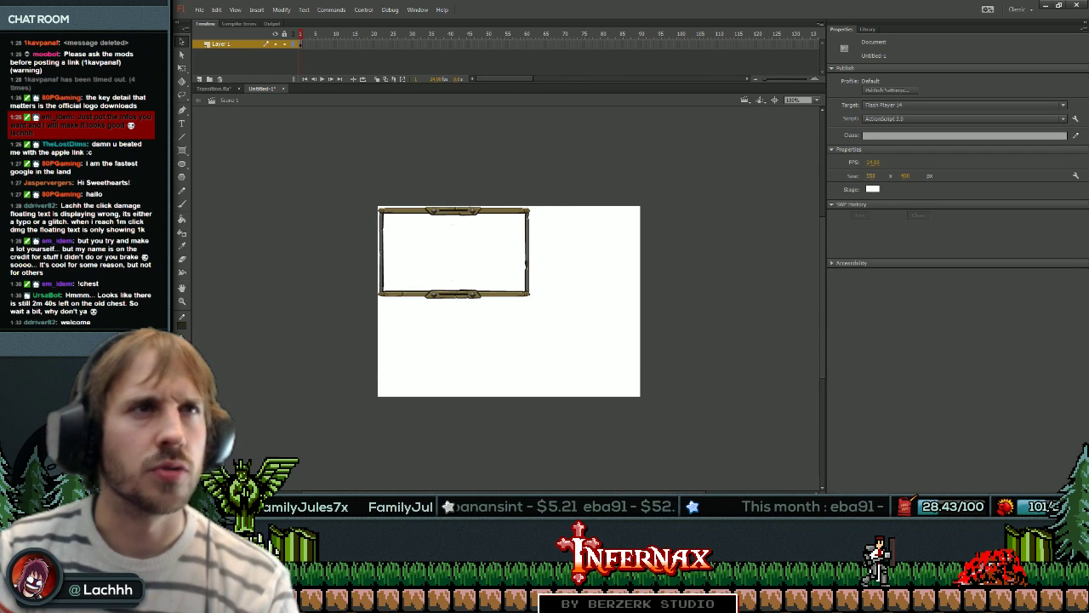
Resize the stage to 320 by 192 px to fit the frame.
left_click(416, 292)
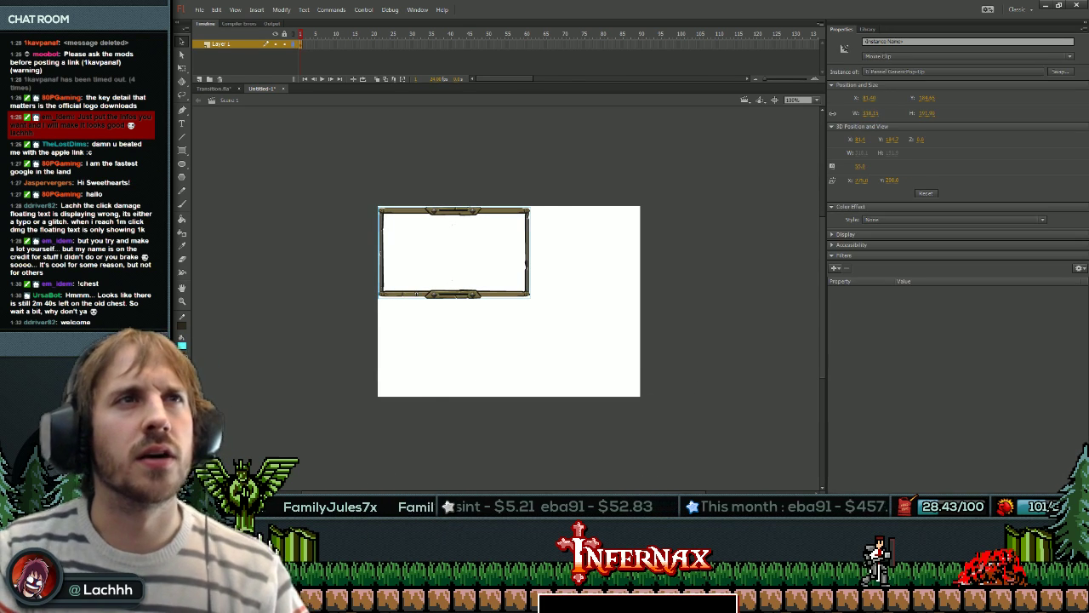
key("ctrl+shift+a")
type("320")
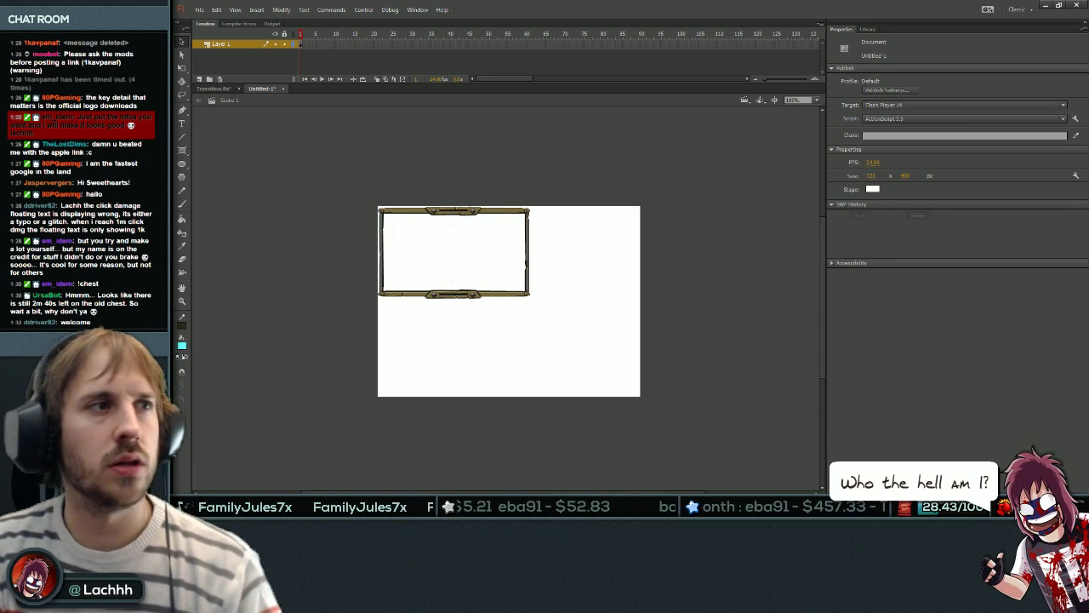
left_click(453, 294)
key("ctrl+shift+a")
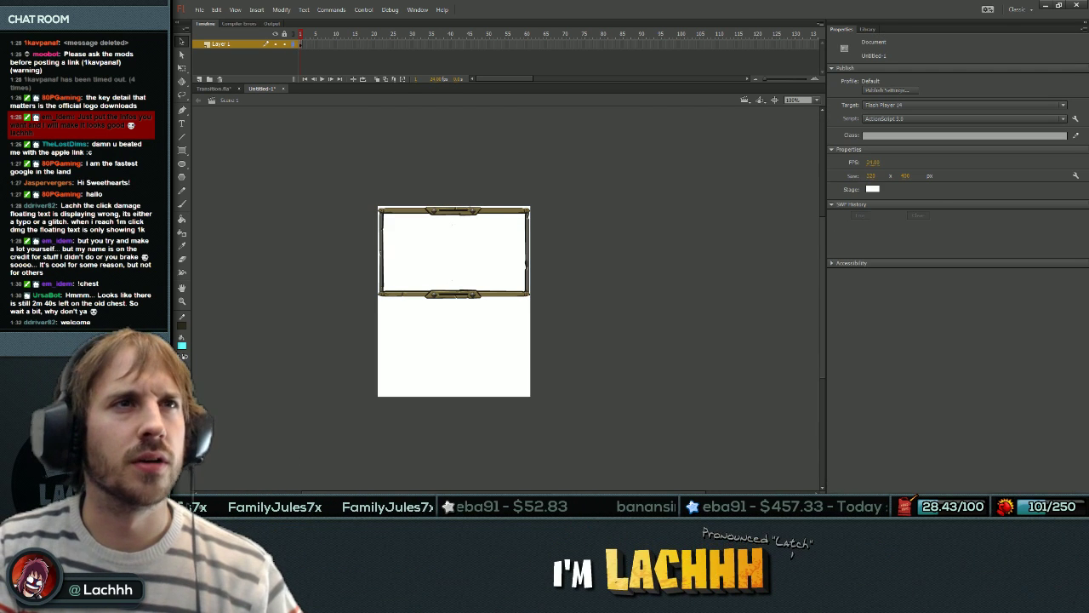
type("192")
key("Return")
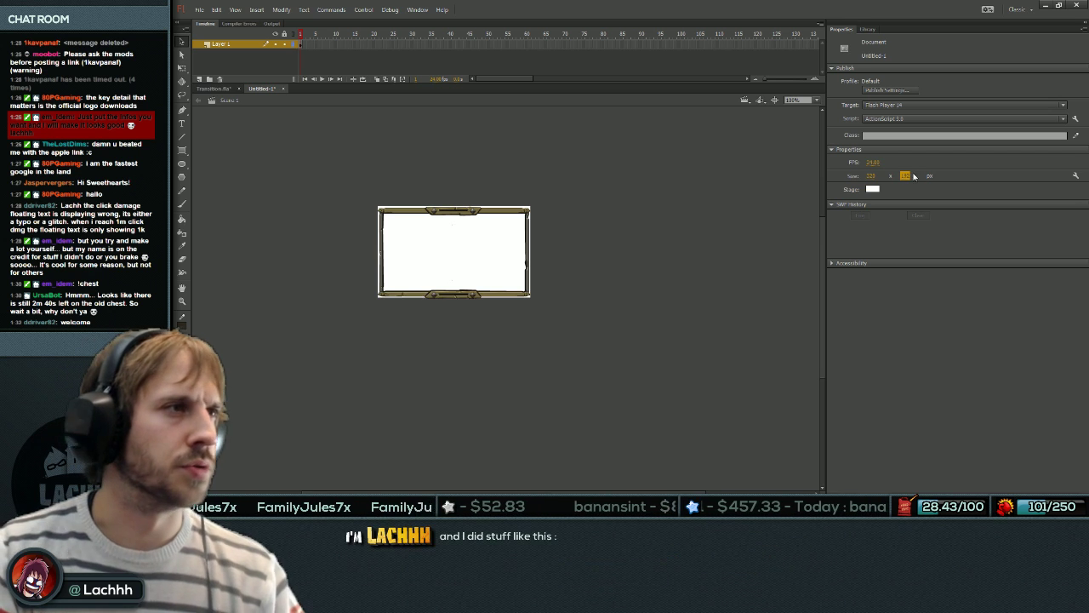
Increase the stage height to 195 px so the frame's lower edge fits completely.
left_click(416, 294)
left_click(557, 281)
left_click(907, 176)
type("194")
key("Return")
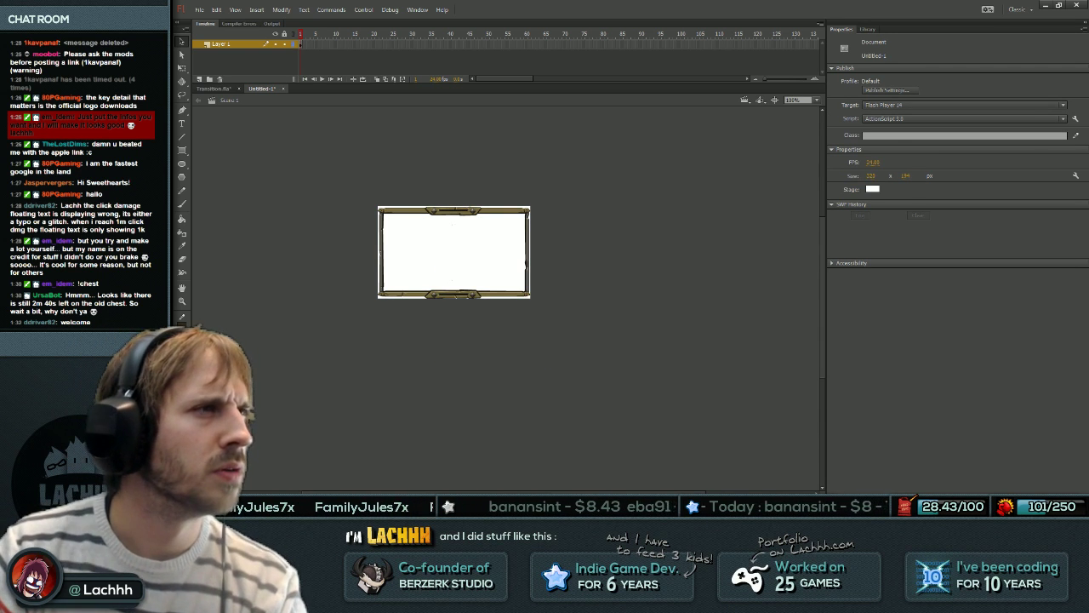
left_click(909, 175)
type("195")
key("Return")
left_click_drag(509, 390, 457, 290)
left_click(530, 374)
left_click_drag(529, 373, 411, 342)
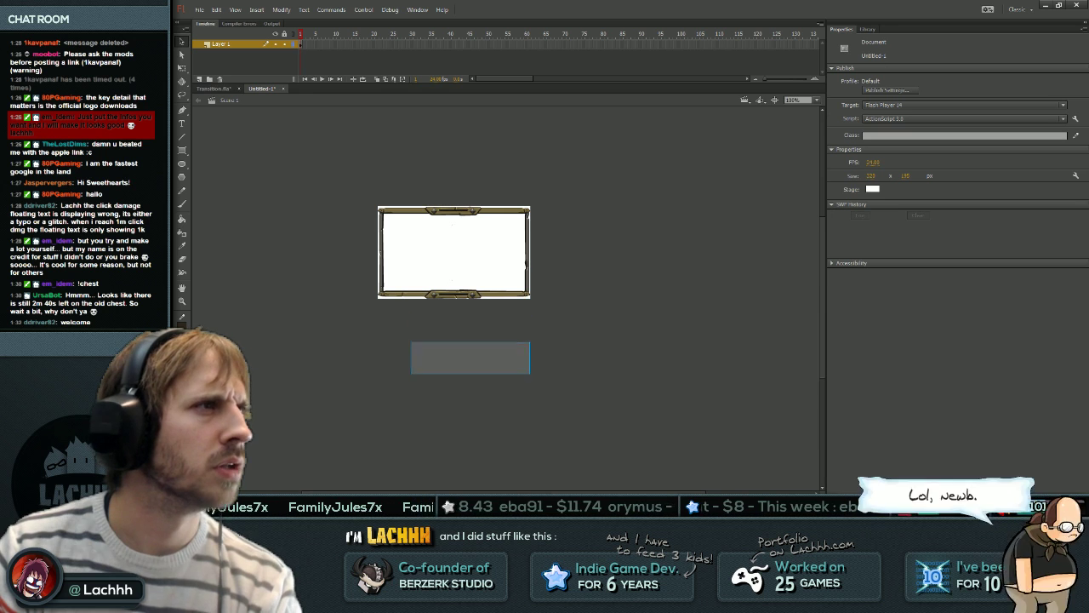
Export the frame as the PNG image VideoCadre.png in the Zombidle Video media folder.
left_click(199, 10)
mouse_move(256, 169)
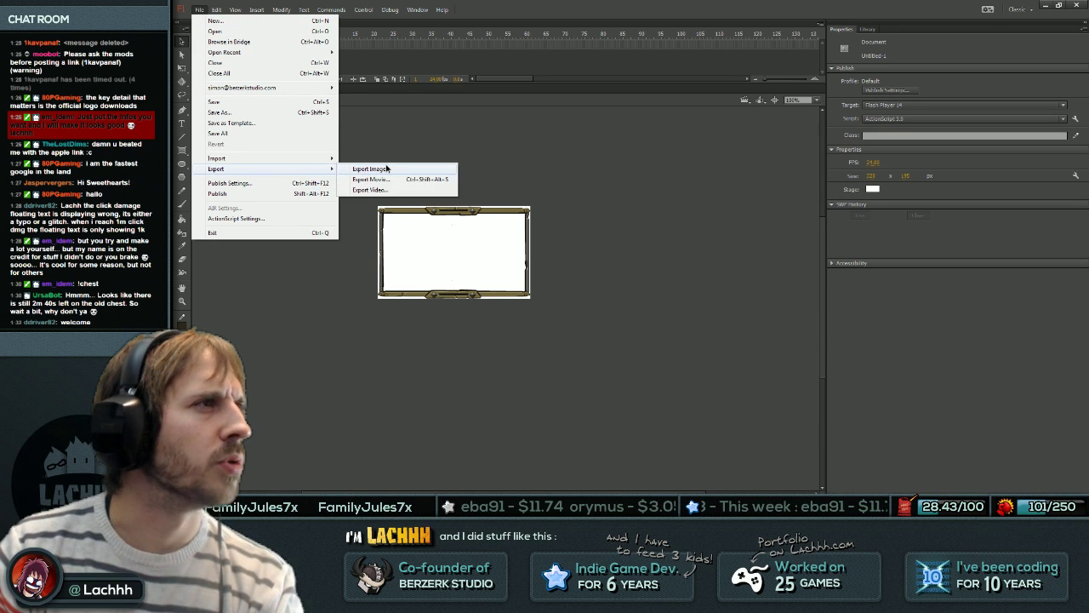
left_click(386, 169)
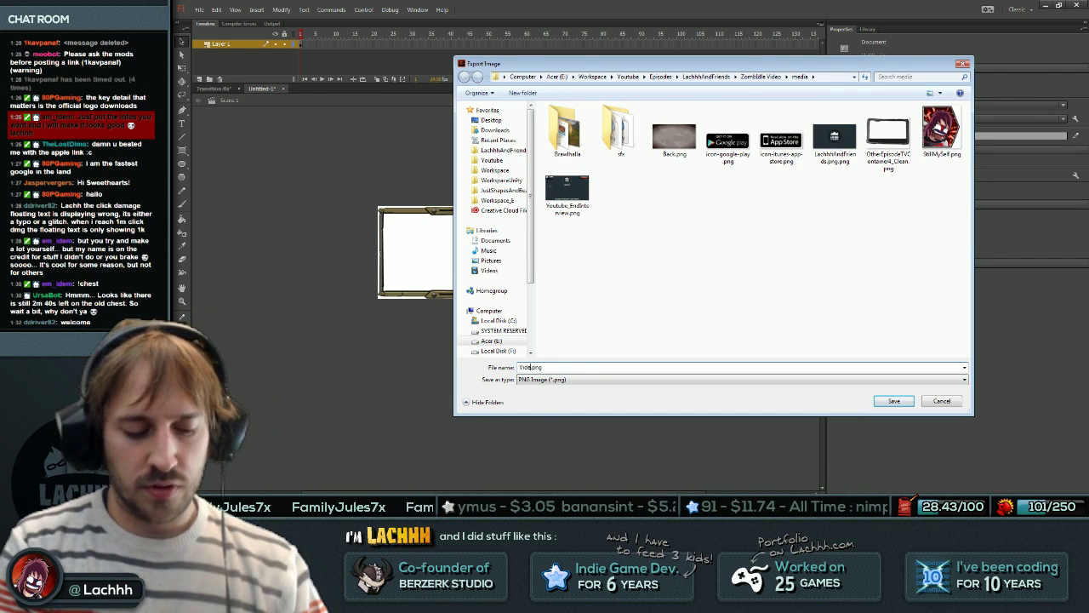
type("VideoCadre")
key("Return")
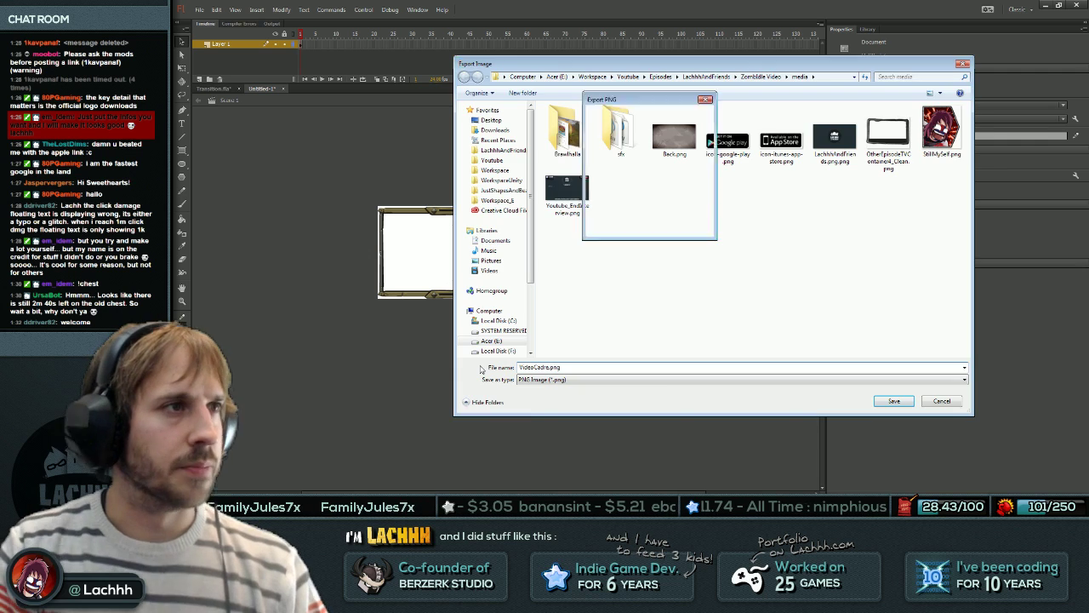
left_click(704, 225)
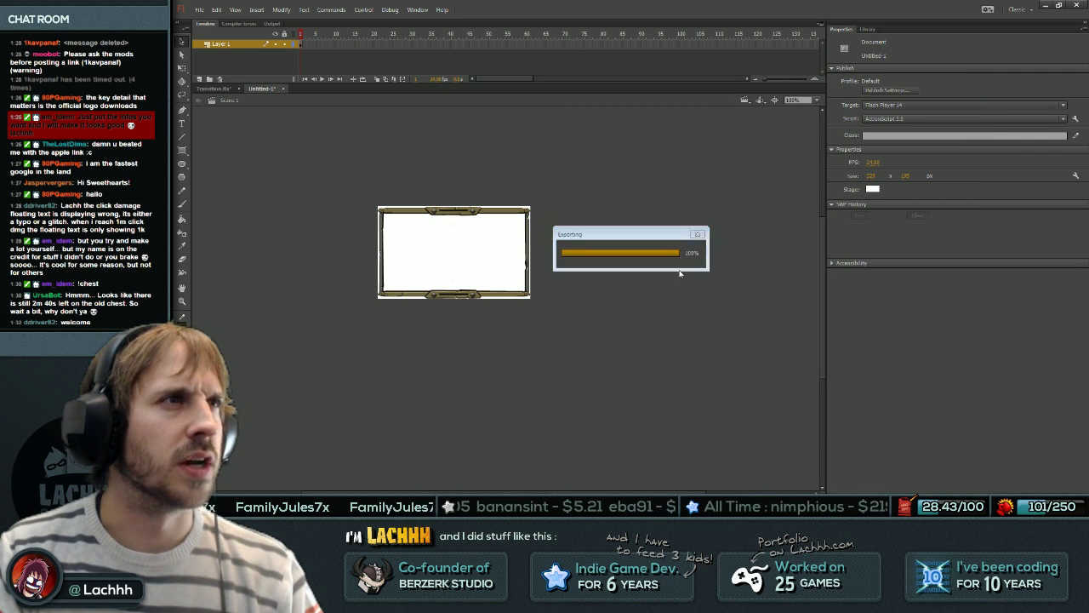
Save the frame document as VideoCadre.fla in the LachhhAndFriends Zombidle Video media folder.
key("ctrl+s")
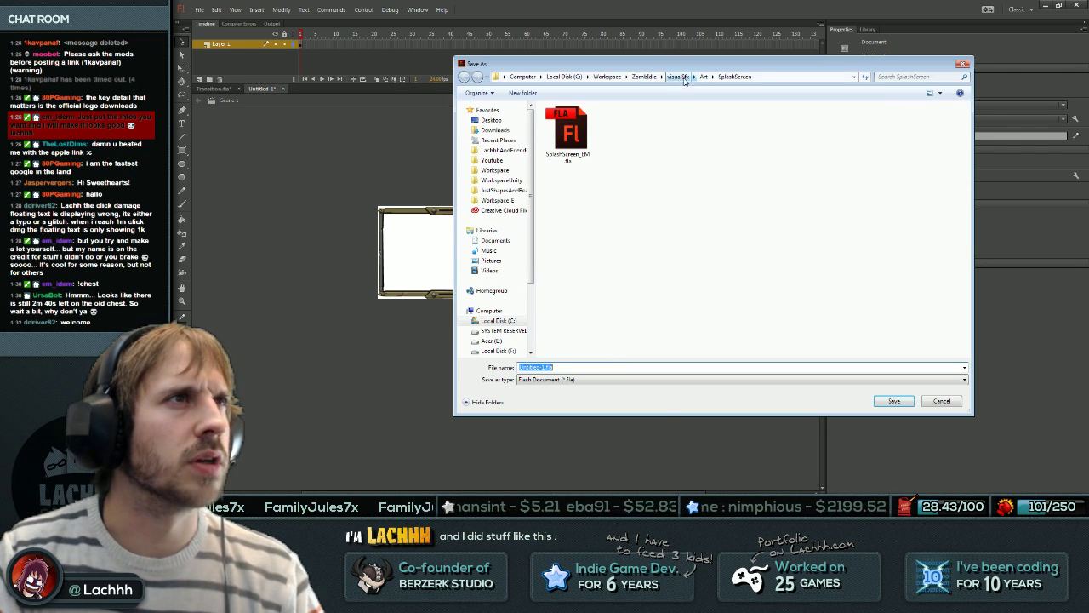
left_click(491, 160)
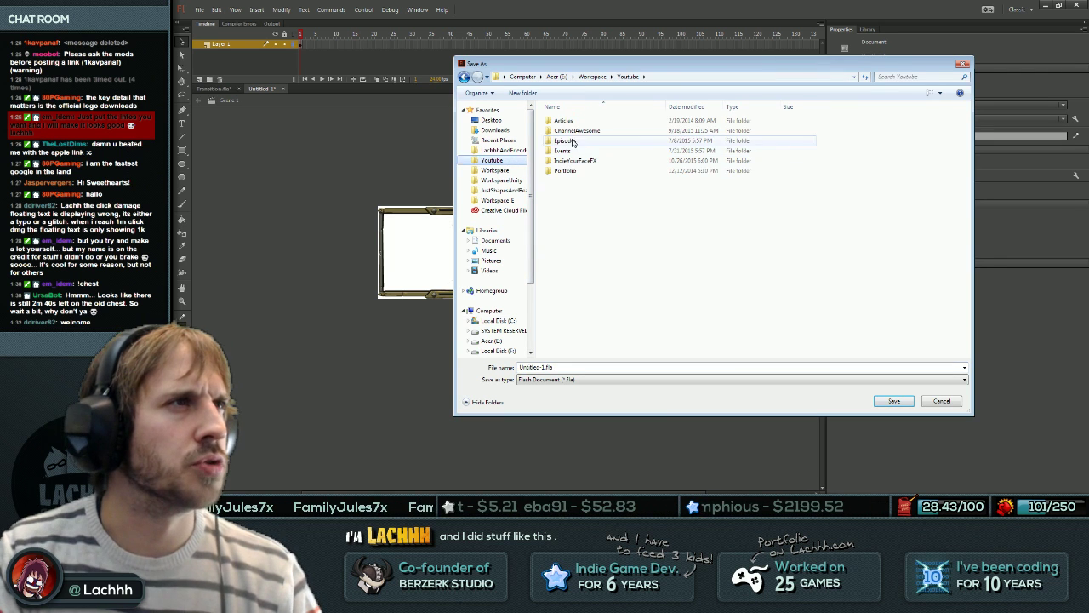
double_click(573, 142)
left_click(592, 343)
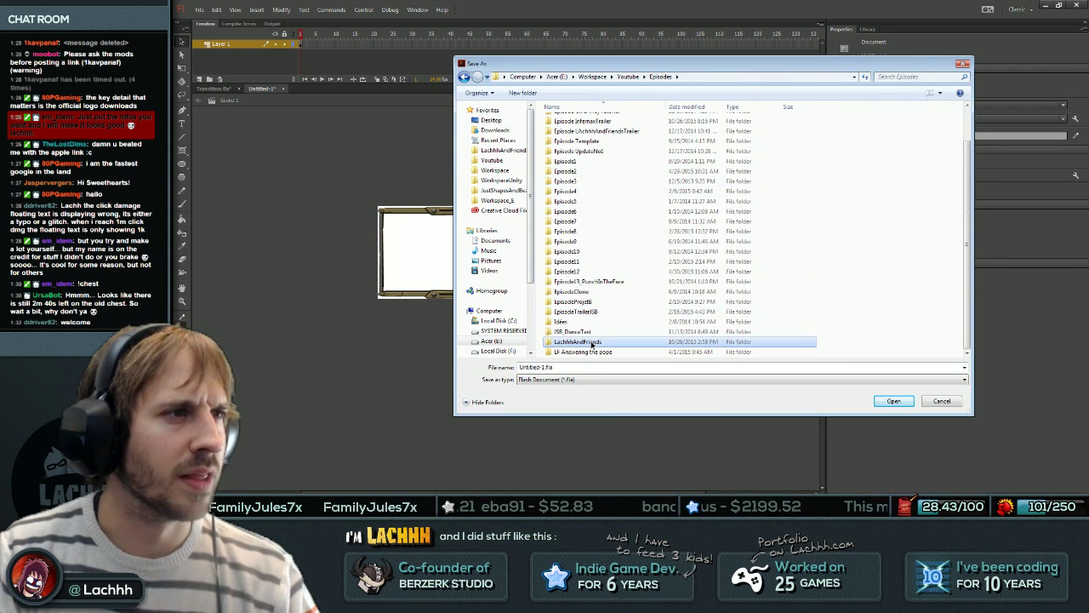
double_click(592, 343)
double_click(569, 195)
double_click(581, 153)
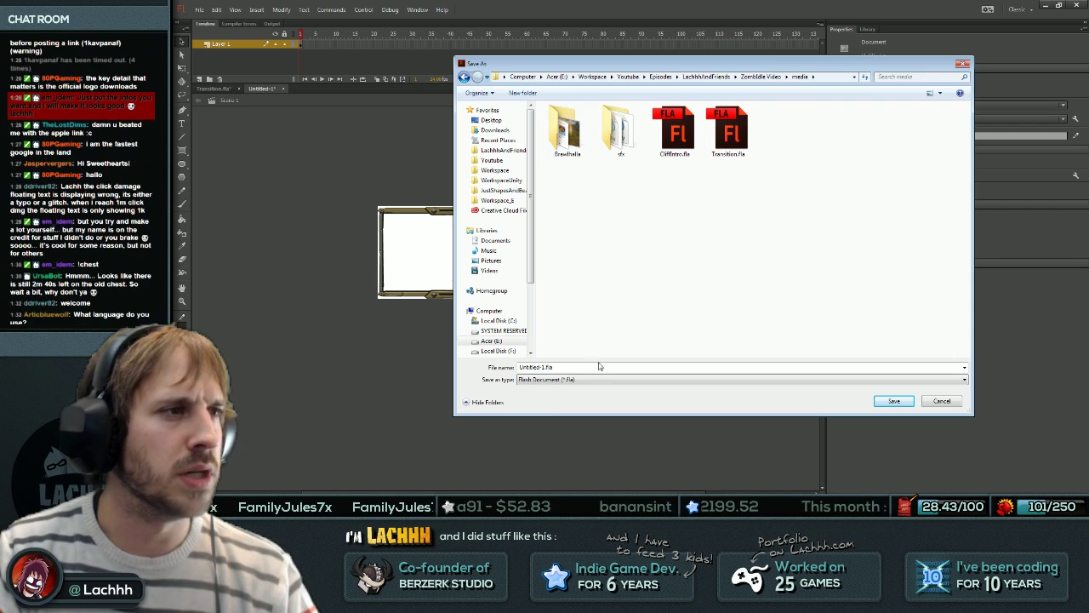
type("VideoCadre")
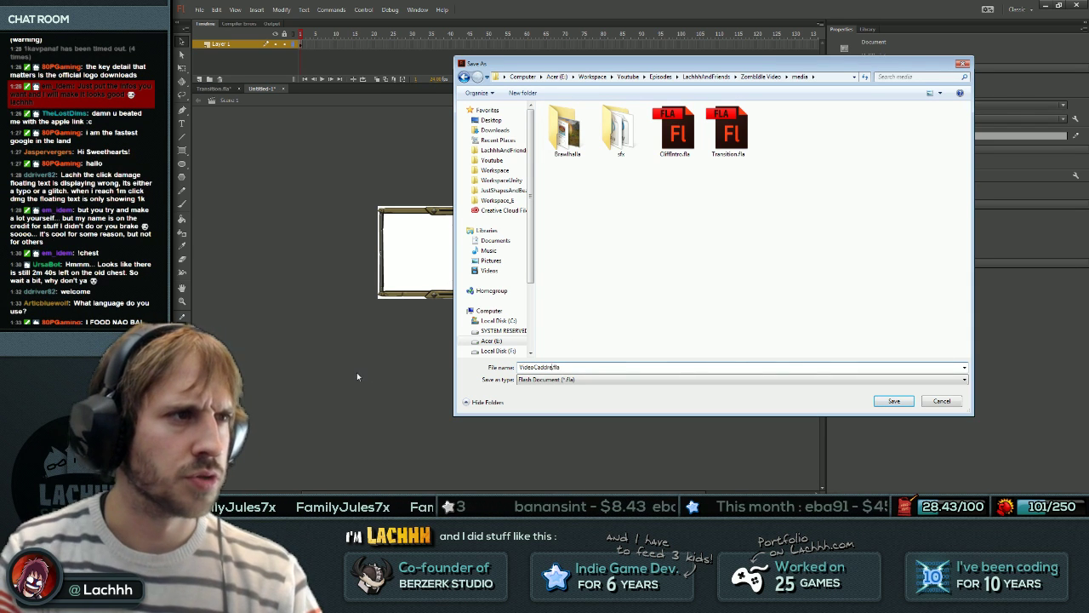
key("Return")
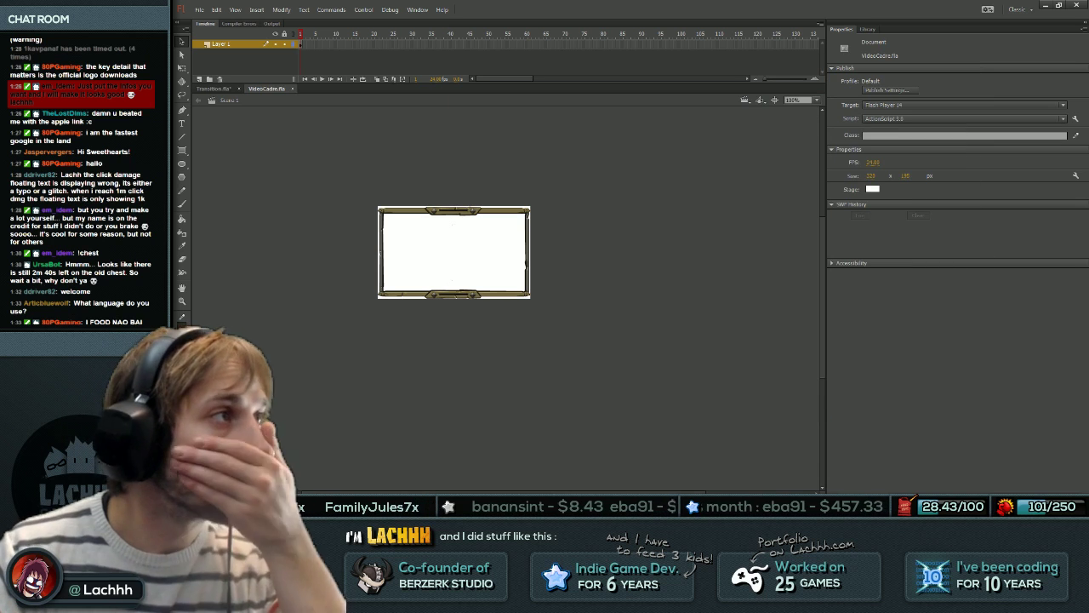
Close VideoCadre.fla and, in Transition.fla, open the Just Shapes & Beats frame symbol with its black fill selected.
left_click(293, 89)
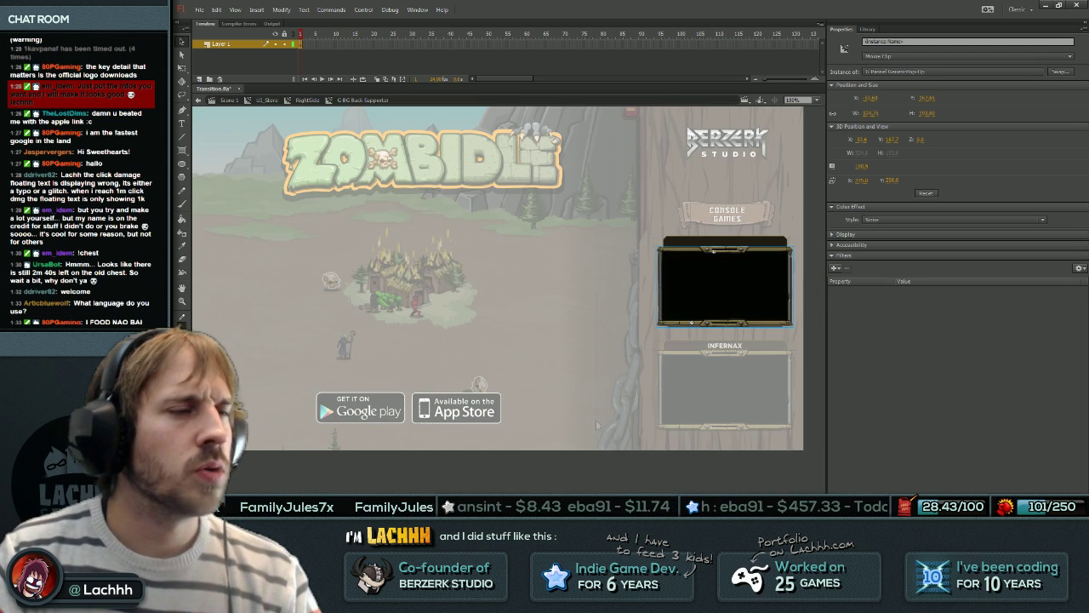
left_click(597, 425)
double_click(726, 287)
left_click(725, 287)
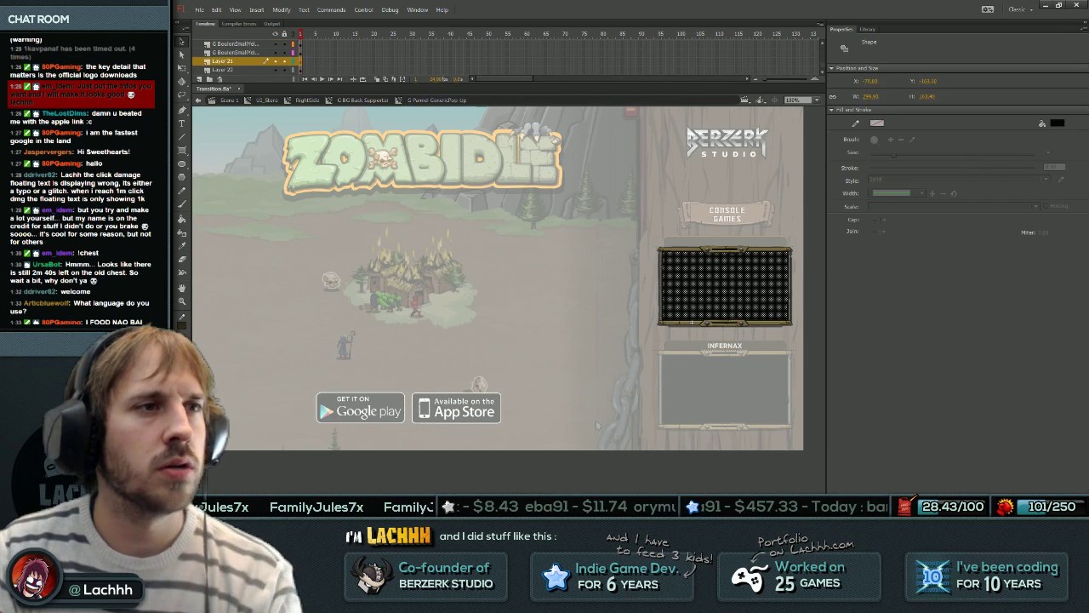
Try to delete the black fill inside the Just Shapes & Beats frame symbol, and undo the deletion.
key("Delete")
key("ctrl+z")
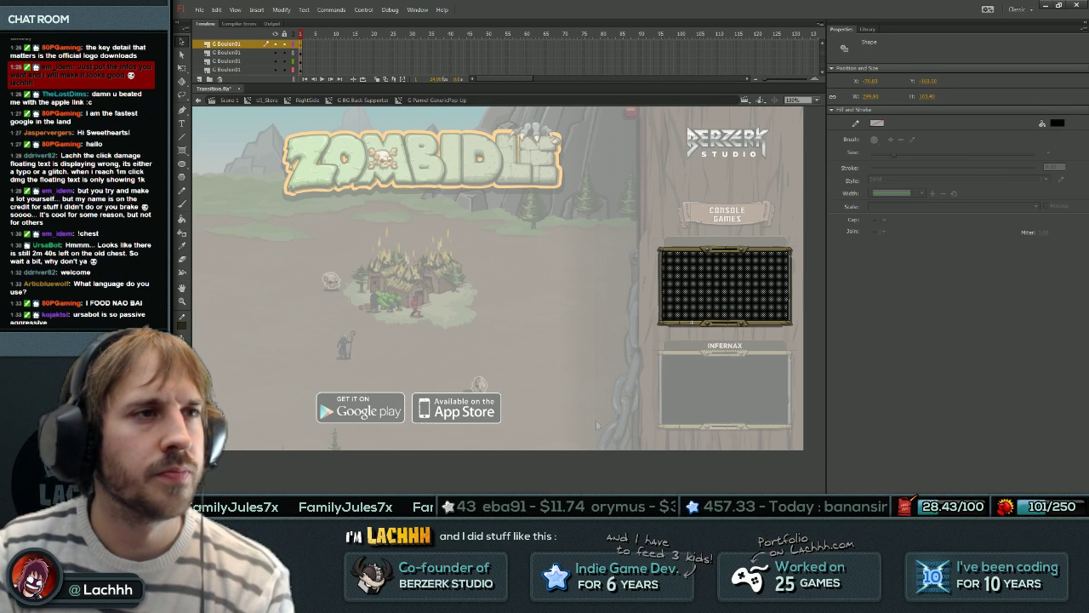
key("Tab")
key("Tab")
key("Tab")
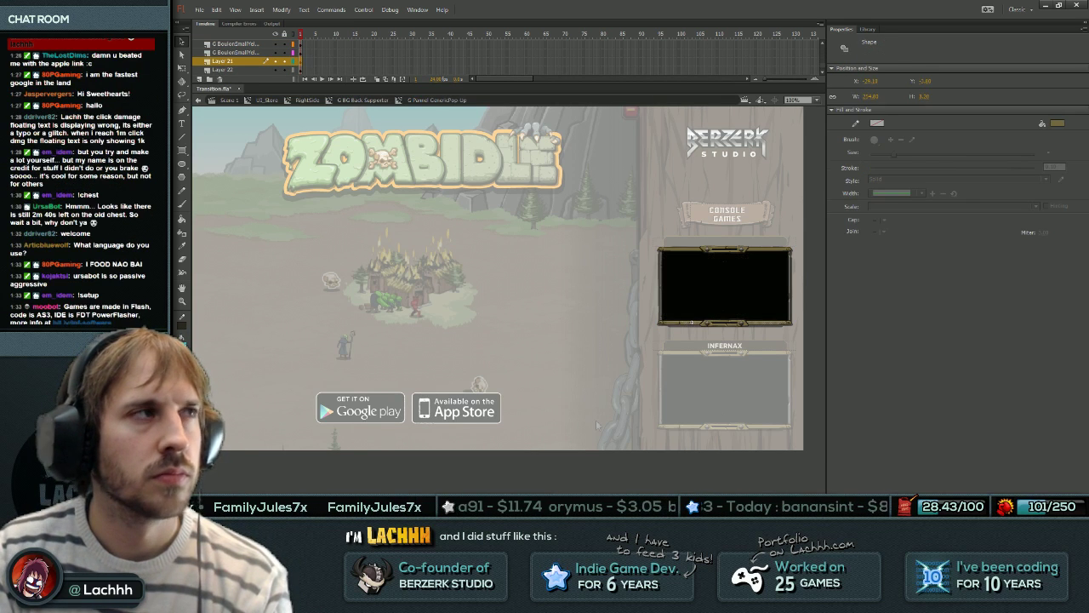
key("ctrl+e")
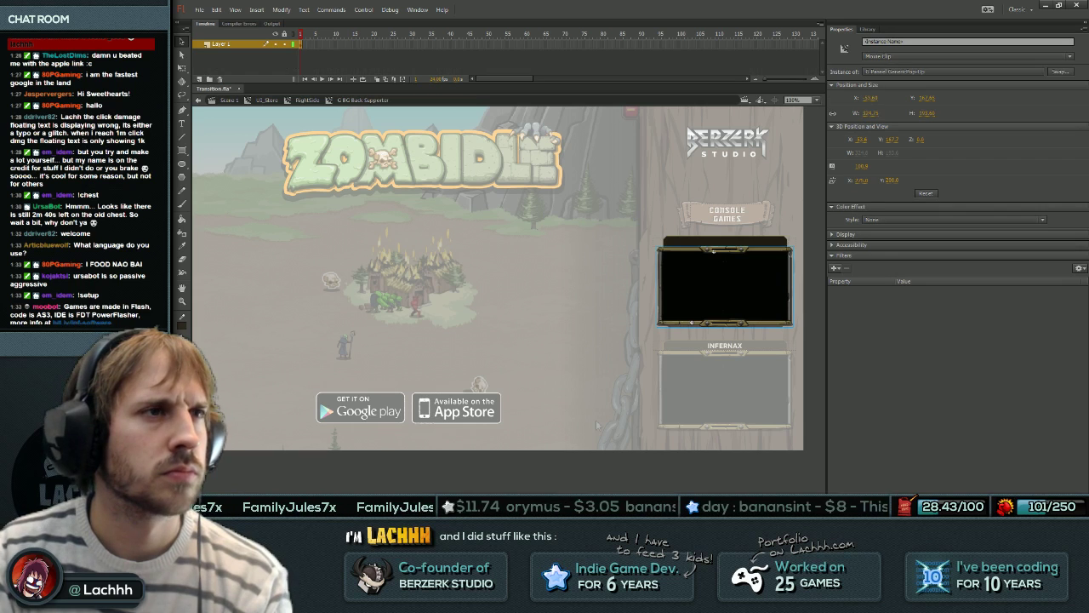
key("ctrl+z")
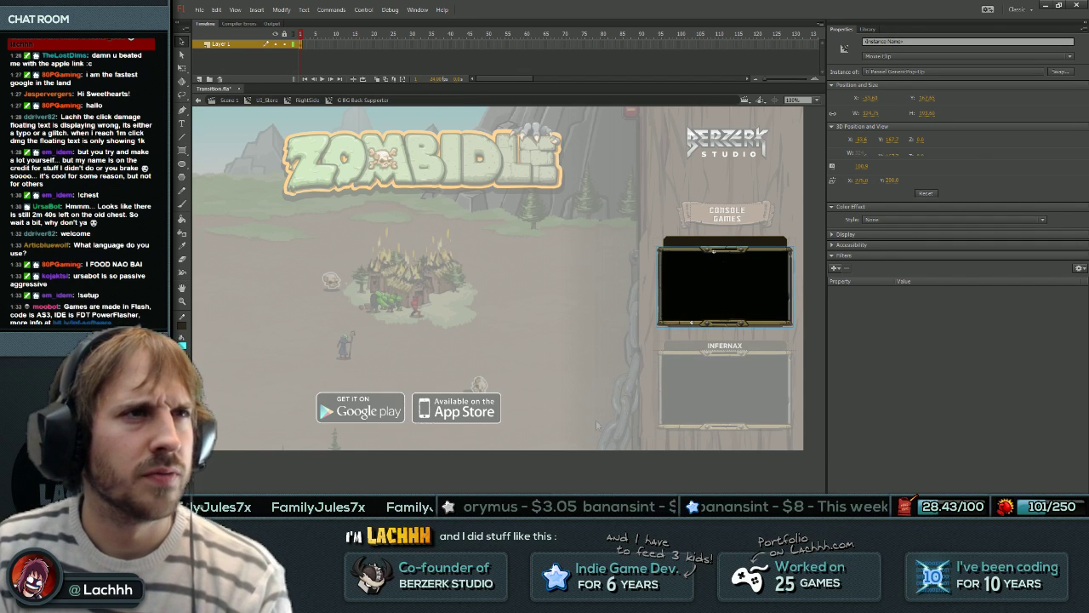
key("ctrl+e")
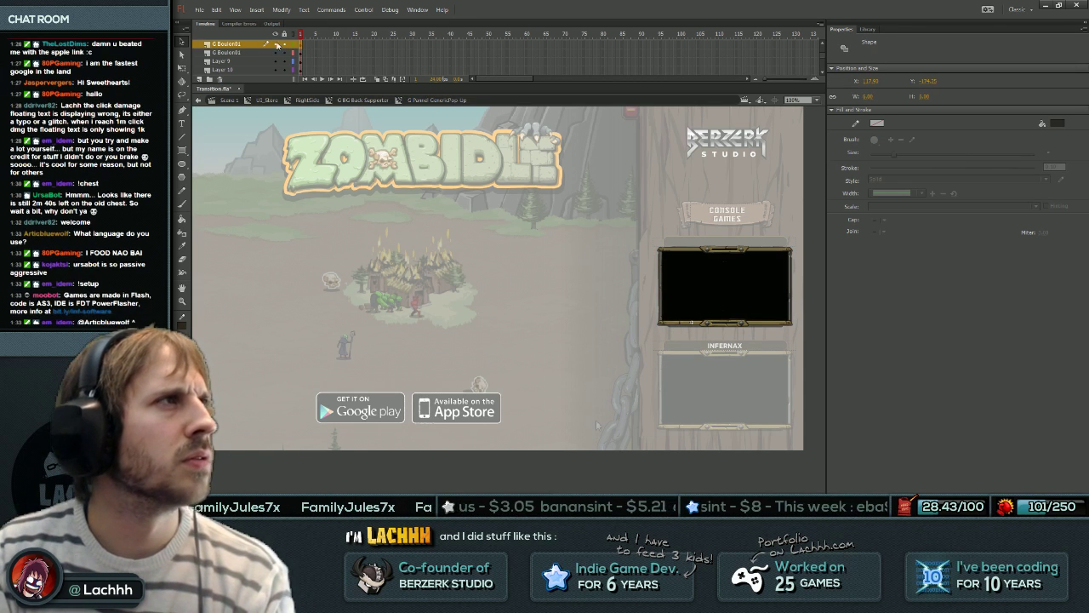
Try hiding the frame symbol's layers and leaving the console game panels without the ornate frame in UI_Store.
left_click(596, 420)
left_click(275, 61)
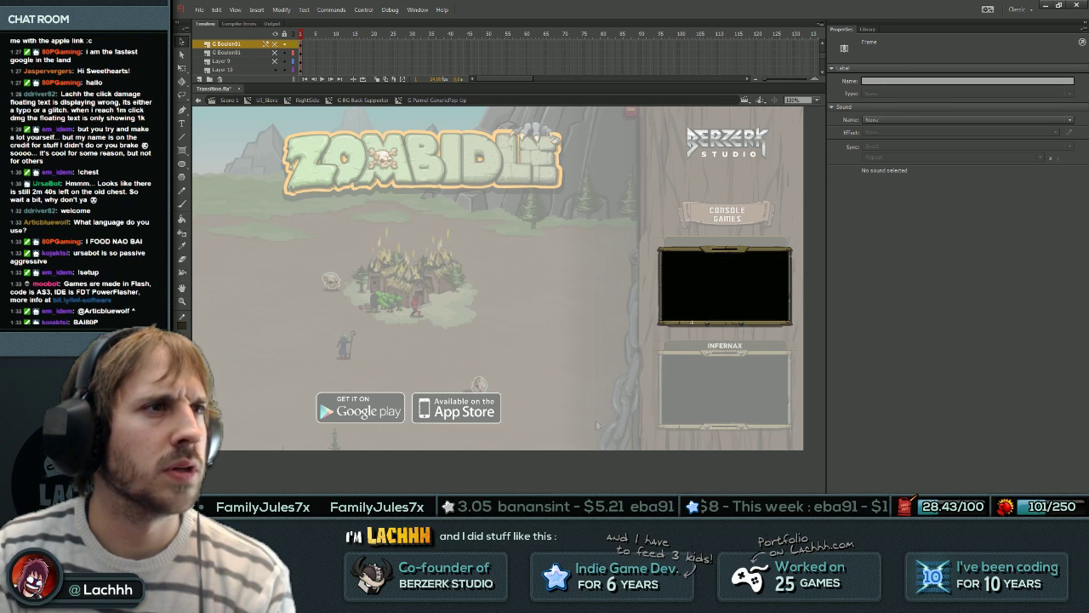
left_click(724, 286)
left_click(683, 252)
left_click(724, 286)
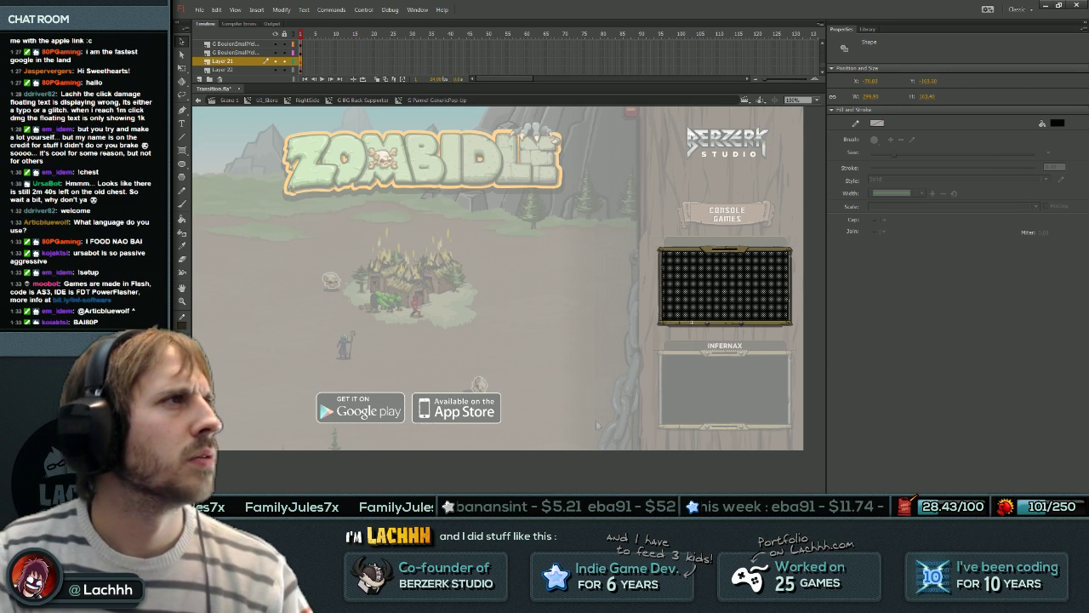
double_click(596, 419)
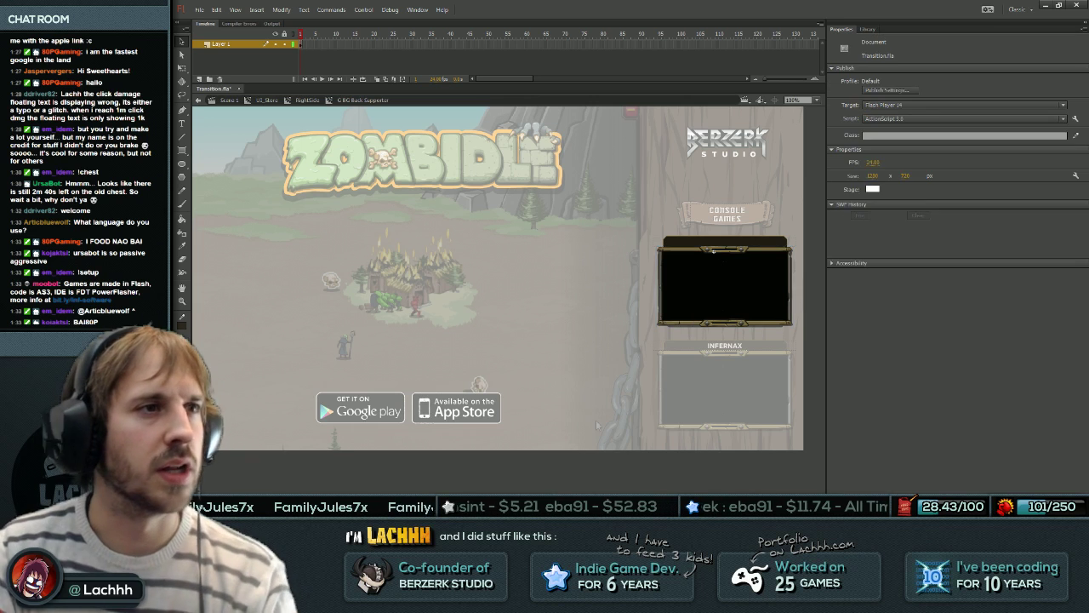
left_click(595, 420)
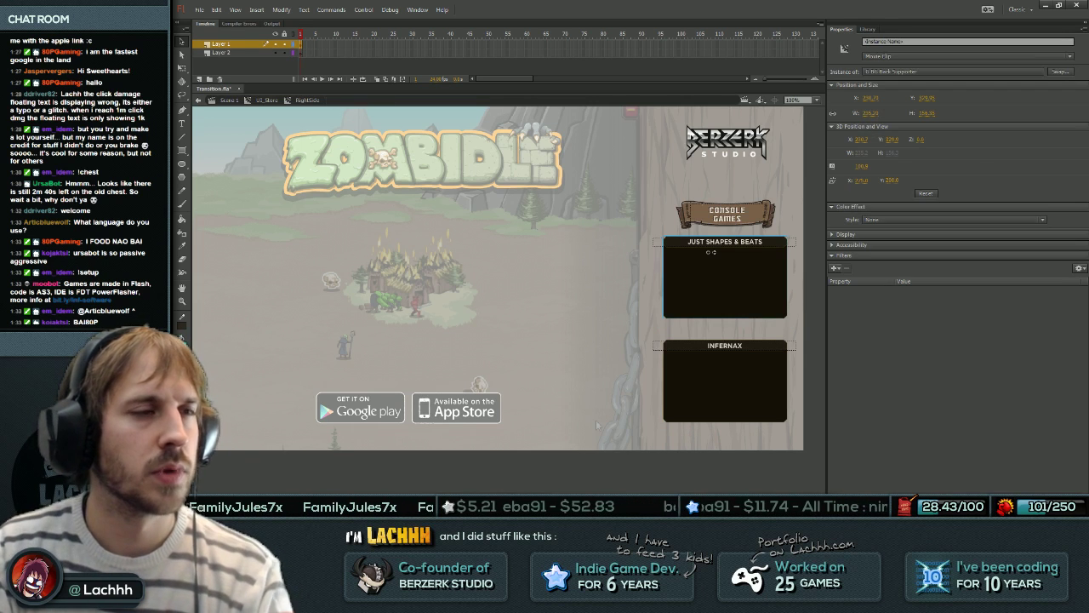
double_click(596, 420)
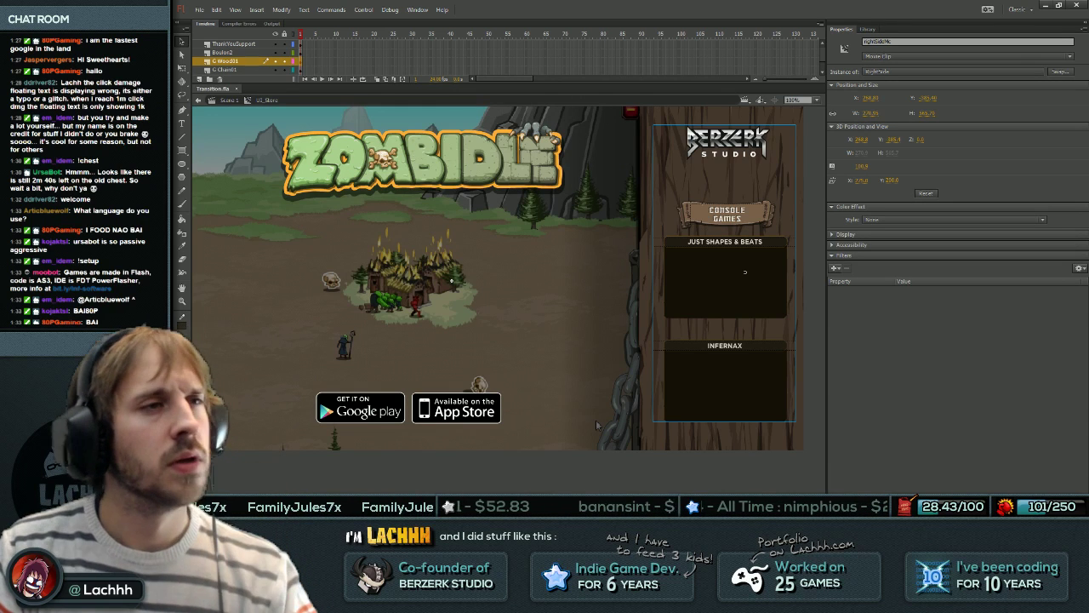
Reopen the Just Shapes & Beats frame symbol and select its black fill and outline pieces in turn.
double_click(725, 286)
double_click(725, 286)
double_click(725, 285)
left_click(726, 286)
left_click(723, 234)
left_click(726, 286)
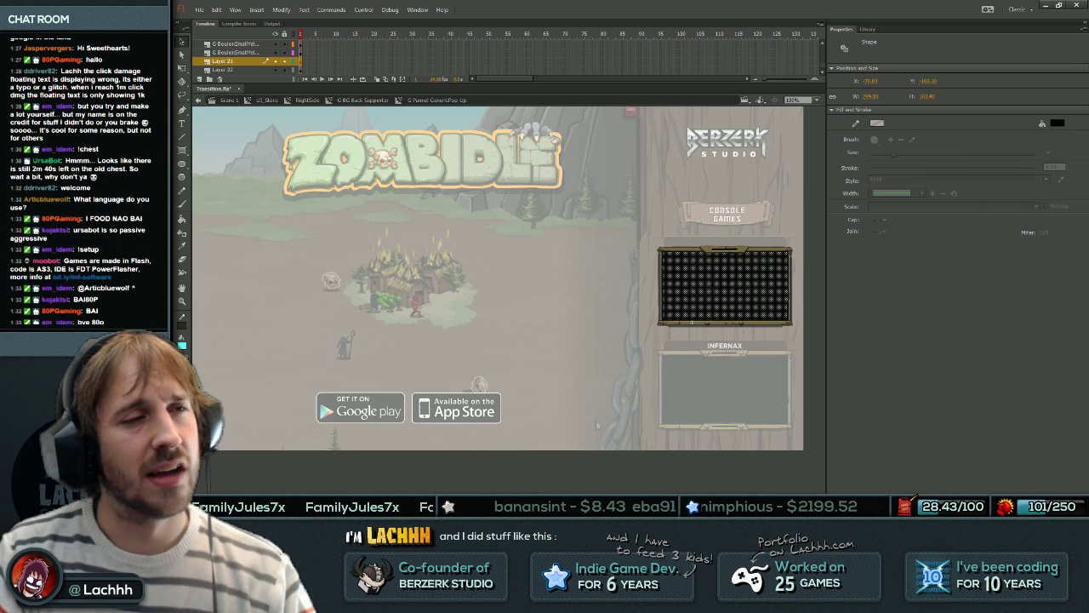
left_click(713, 250)
left_click(725, 286)
left_click(741, 332)
left_click(740, 323)
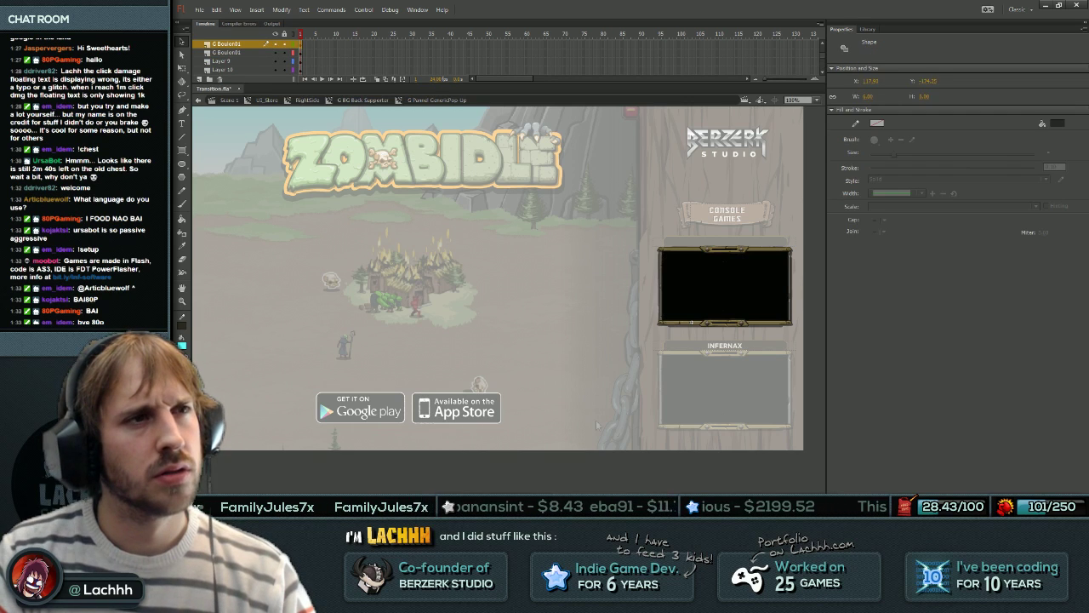
left_click(740, 333)
left_click(595, 420)
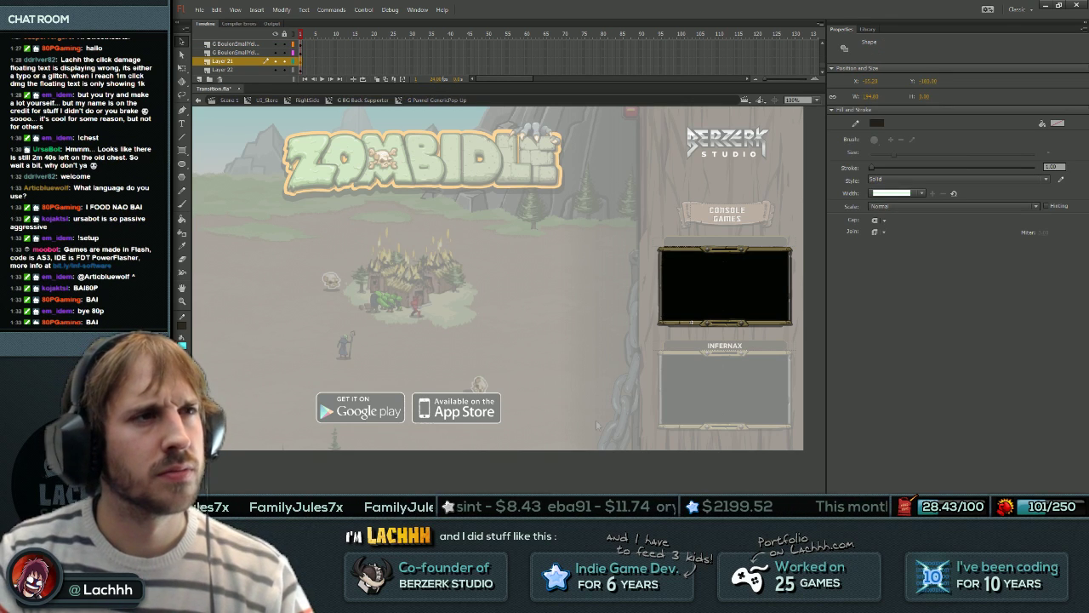
Try to delete the outline strokes along the side and lower edges of the Just Shapes & Beats frame.
left_click(660, 255)
left_click(660, 286)
left_click(660, 287)
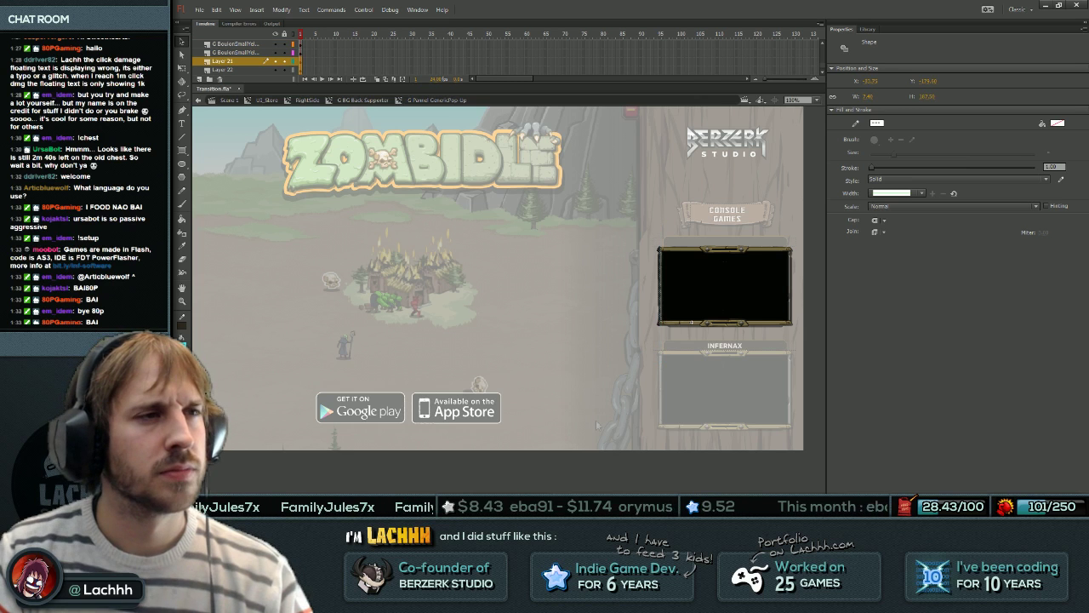
key("Delete")
left_click(790, 286)
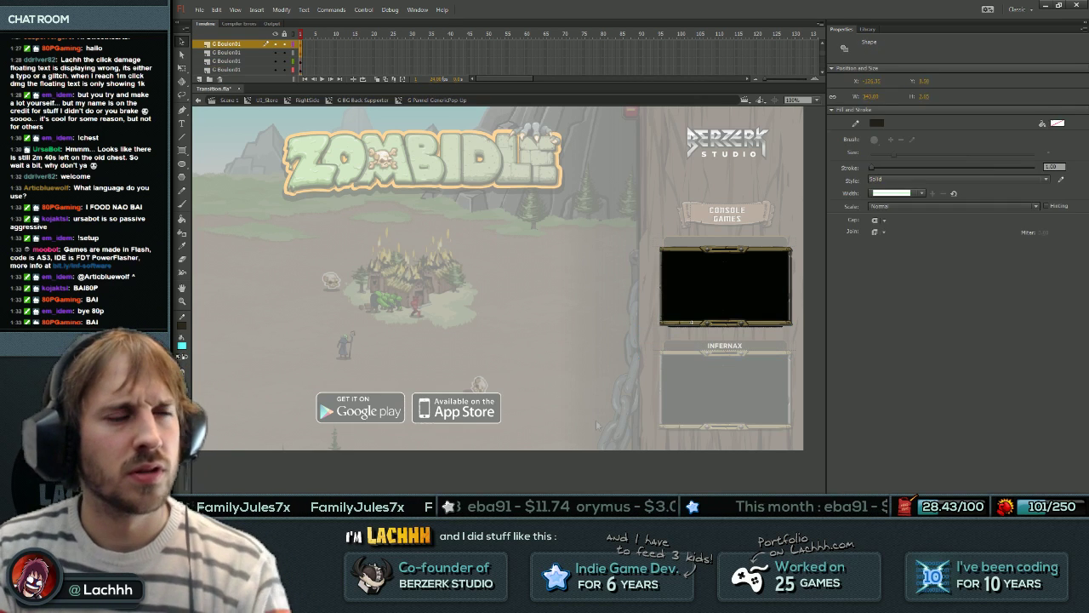
key("Delete")
left_click(791, 287)
key("Delete")
left_click(692, 323)
key("Delete")
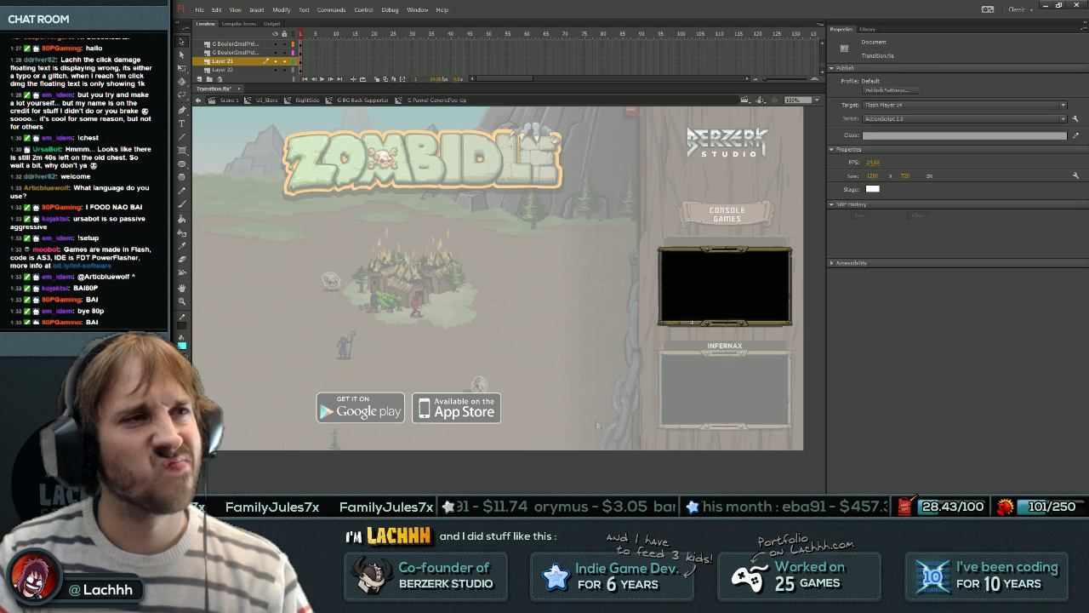
Leave the nested symbols for Scene 1 and move the playhead to frame 45 of the transition.
double_click(720, 368)
double_click(713, 251)
double_click(596, 419)
double_click(595, 419)
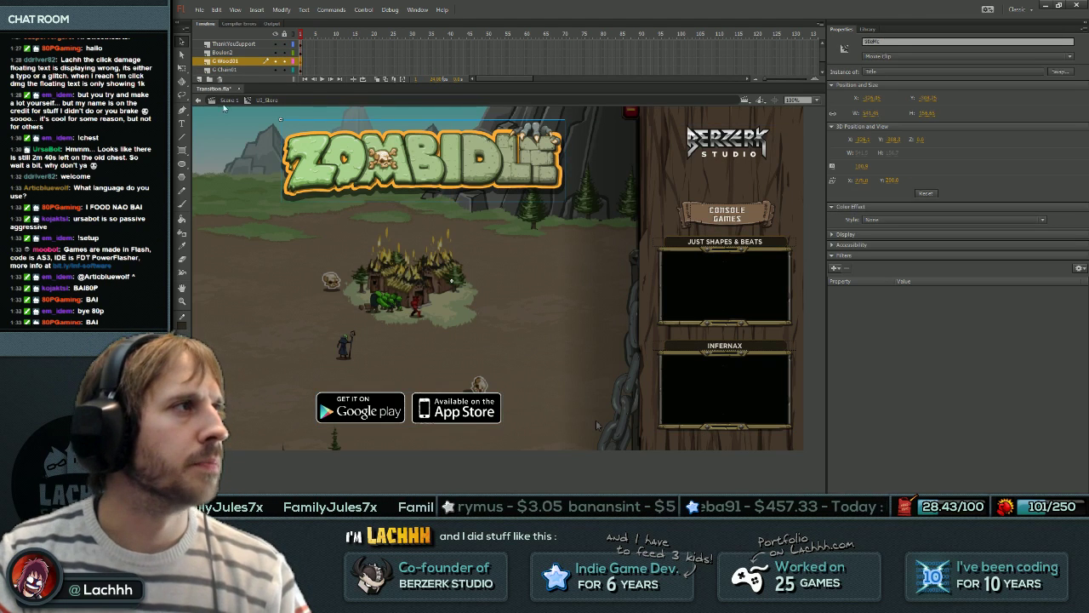
double_click(417, 270)
left_click_drag(513, 37, 469, 51)
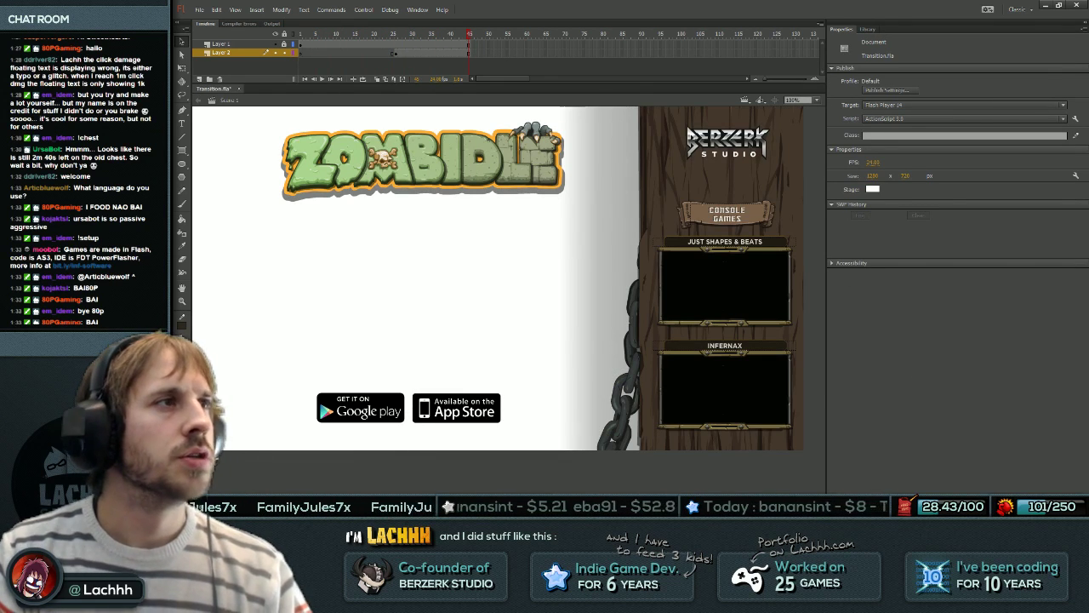
Export the transition's end frame as a full-document-size PNG image in the Zombidle Video media folder.
left_click(443, 264)
left_click(200, 10)
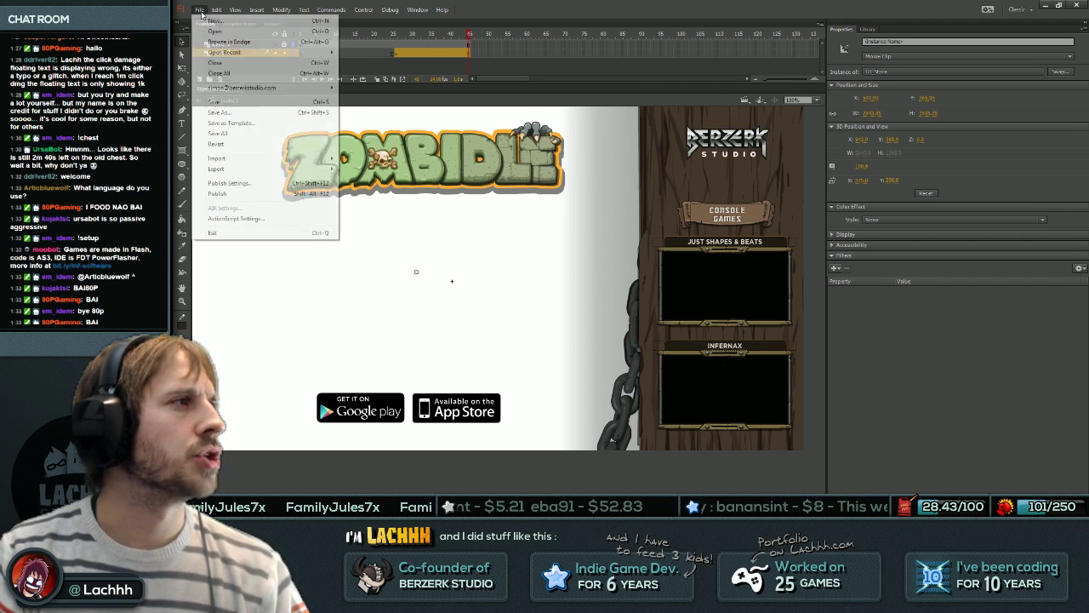
left_click(370, 168)
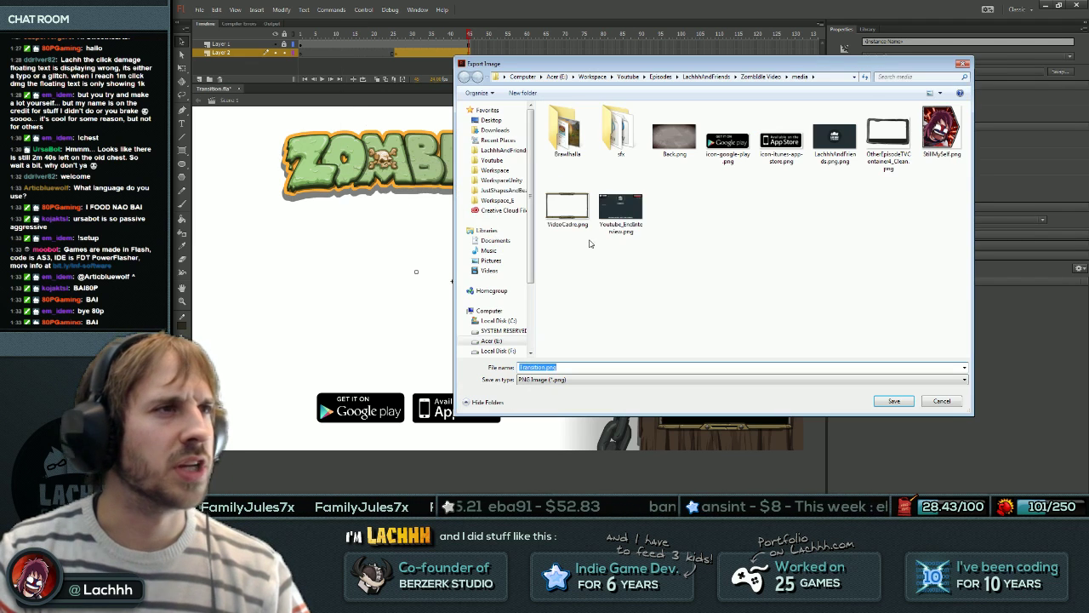
left_click(632, 204)
left_click_drag(542, 366, 574, 367)
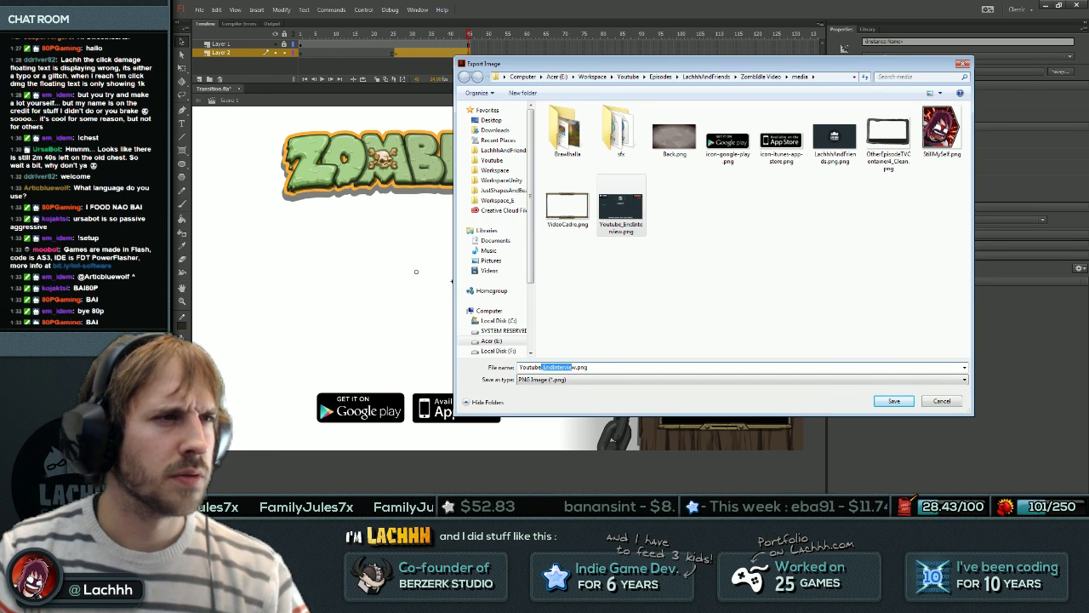
type("_")
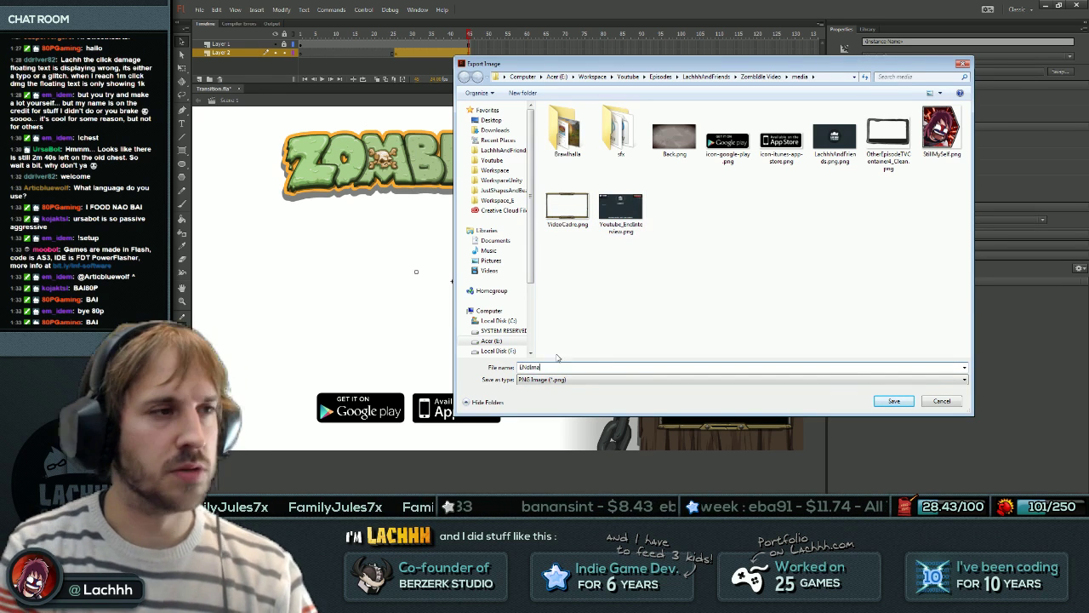
key("Return")
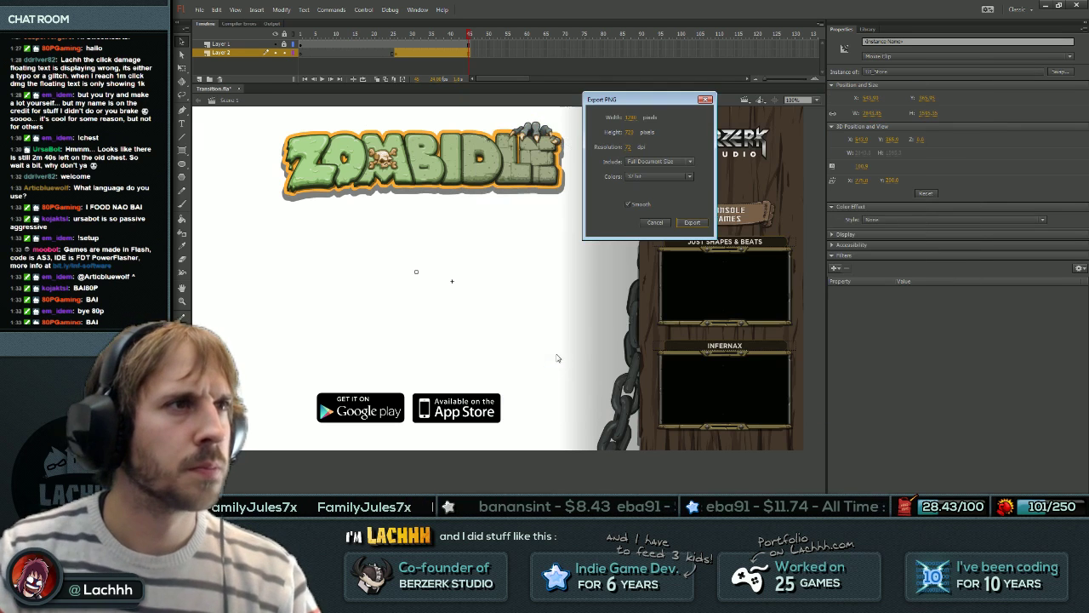
left_click(692, 223)
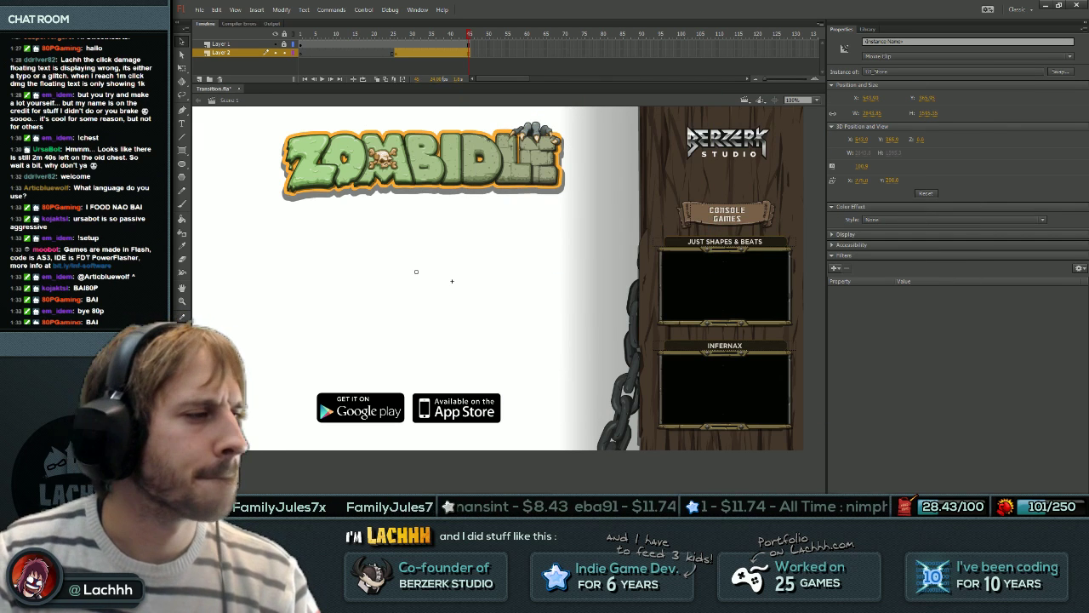
Launch Adobe Premiere Pro CC 2014 and open the recent Zombidle Video project.
left_click(249, 471)
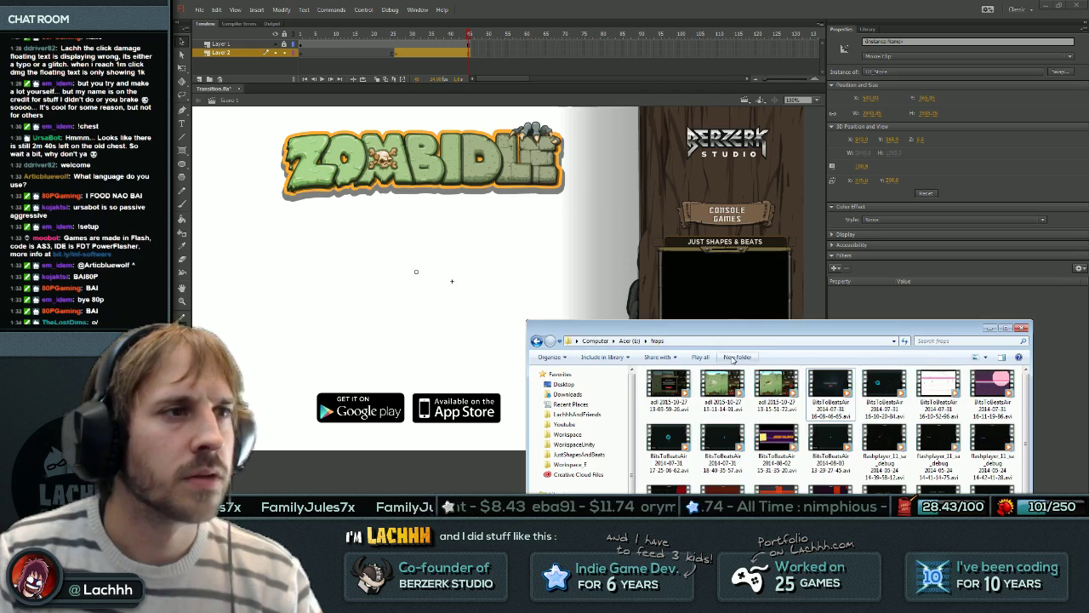
left_click_drag(722, 335, 726, 82)
key("super")
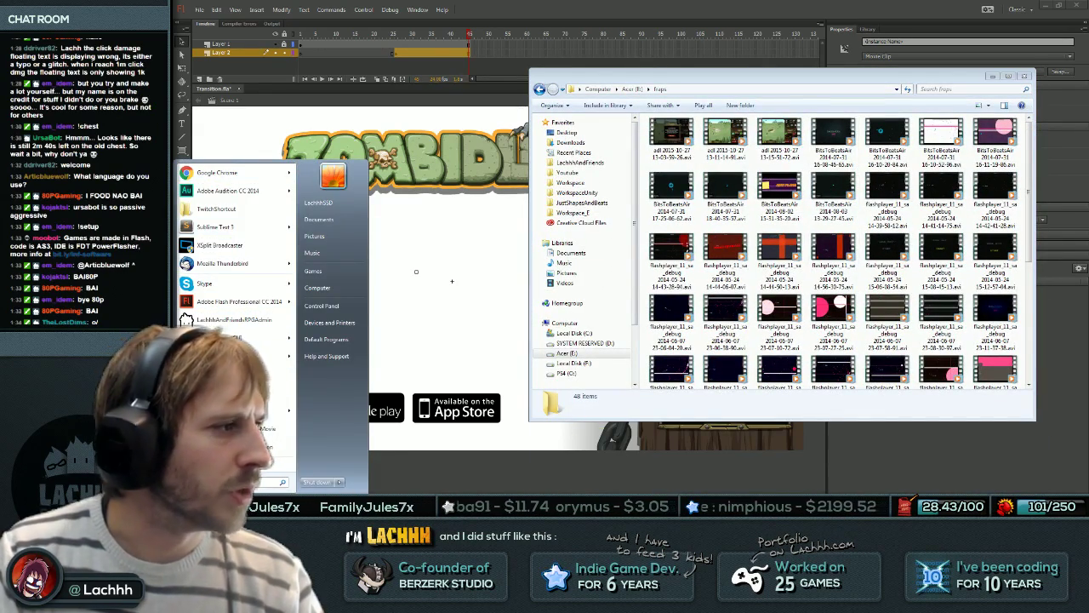
type("prem")
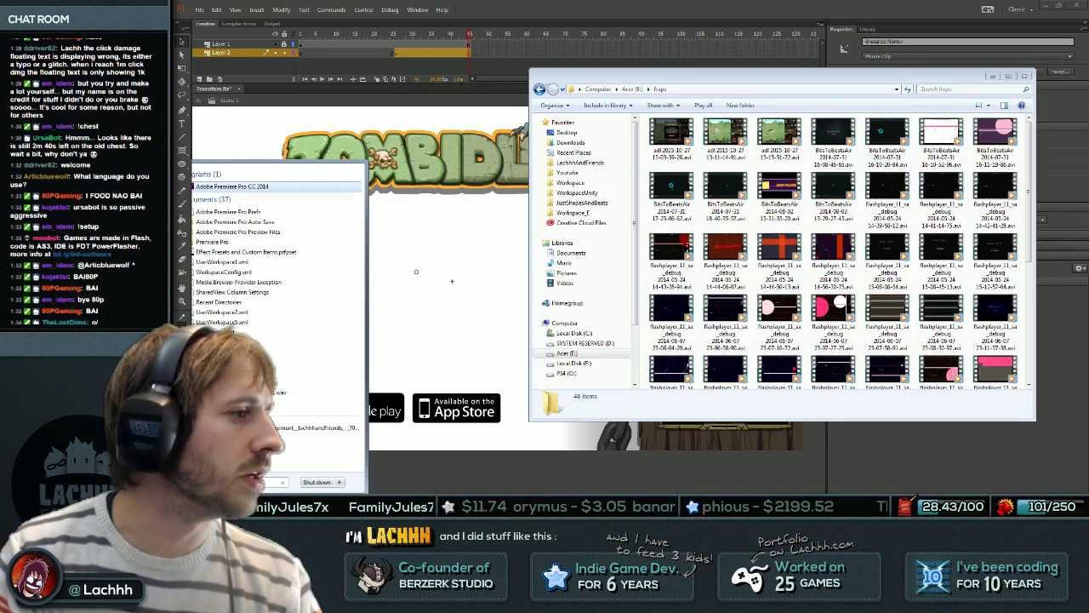
key("Return")
key("alt+Tab")
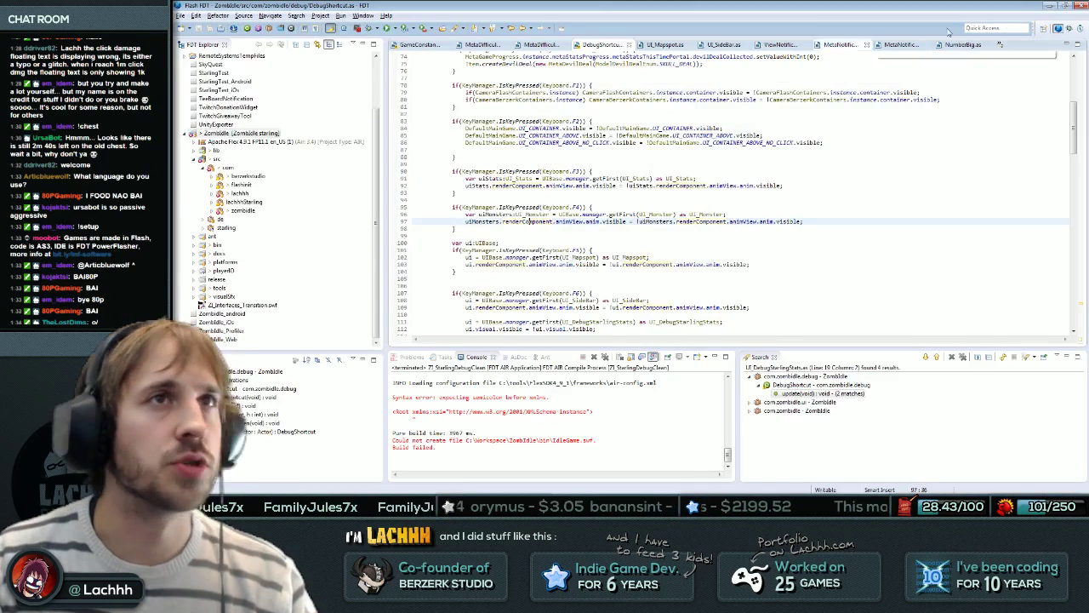
key("alt+Tab")
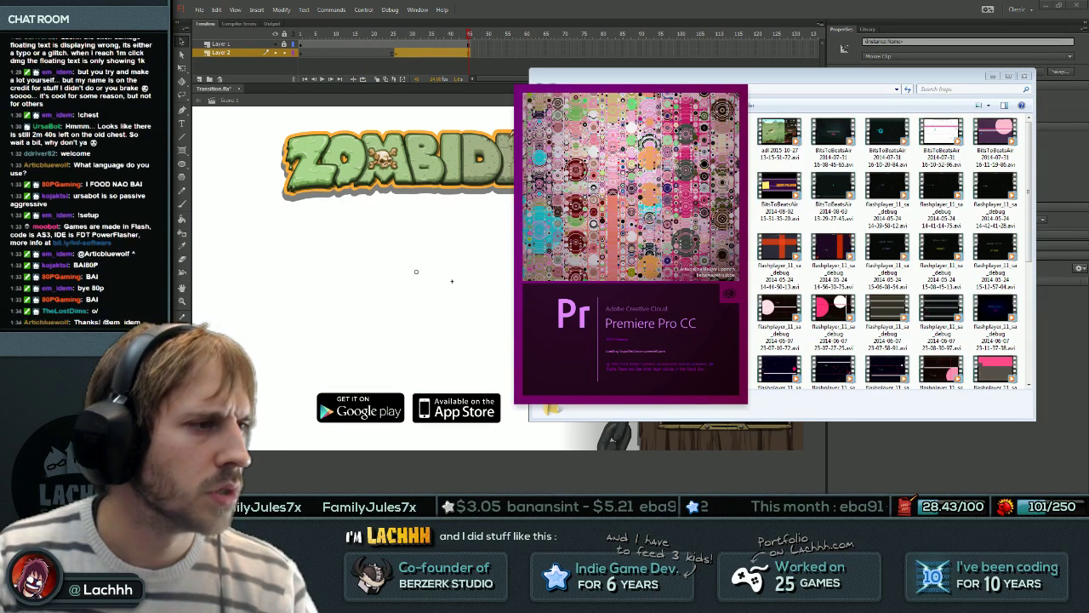
key("alt+Tab")
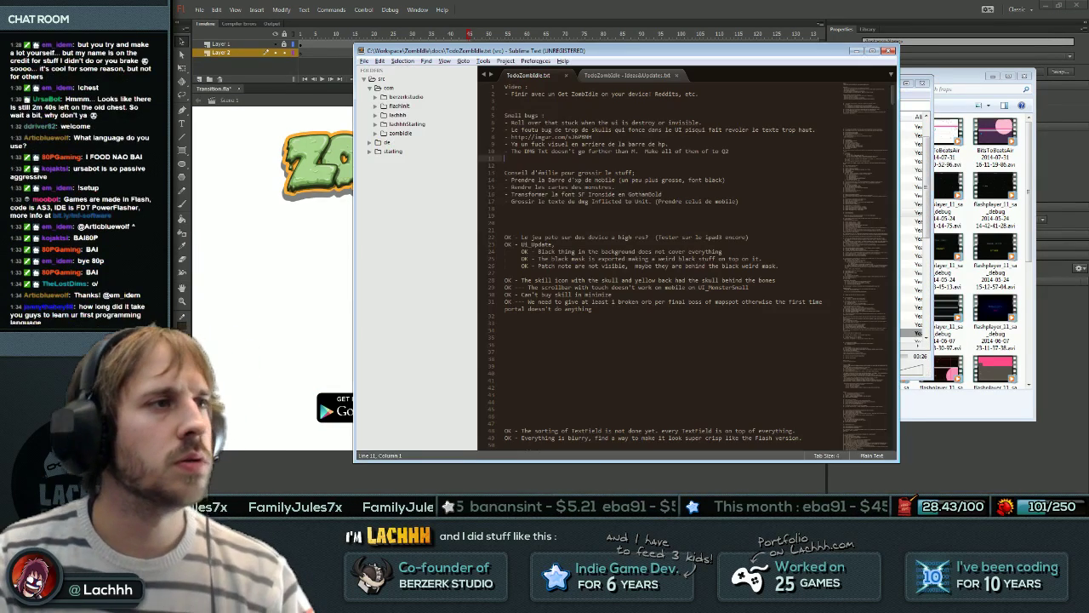
left_click(857, 52)
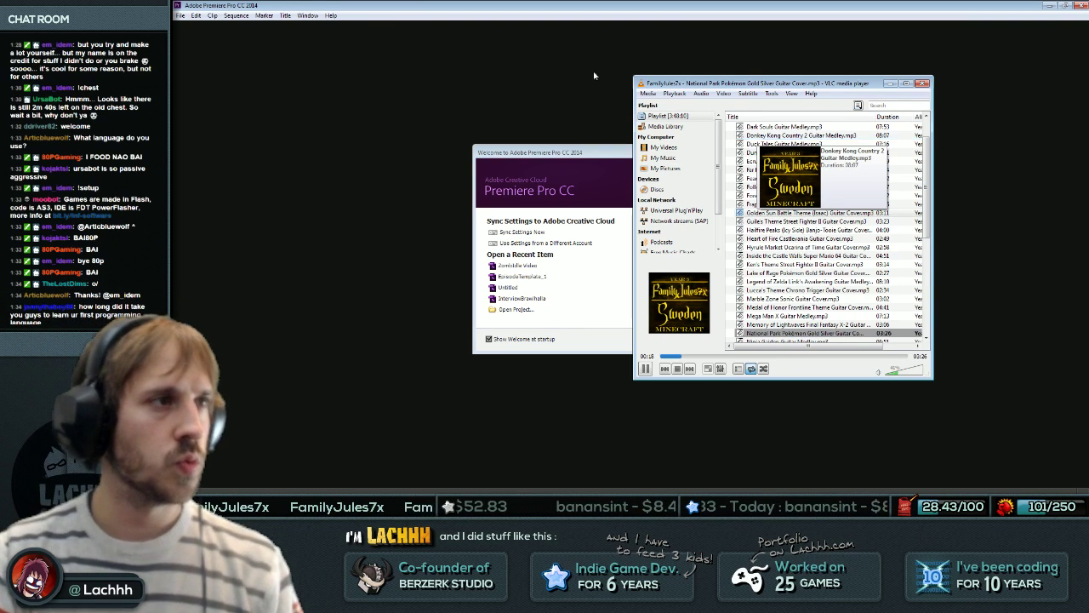
left_click(519, 266)
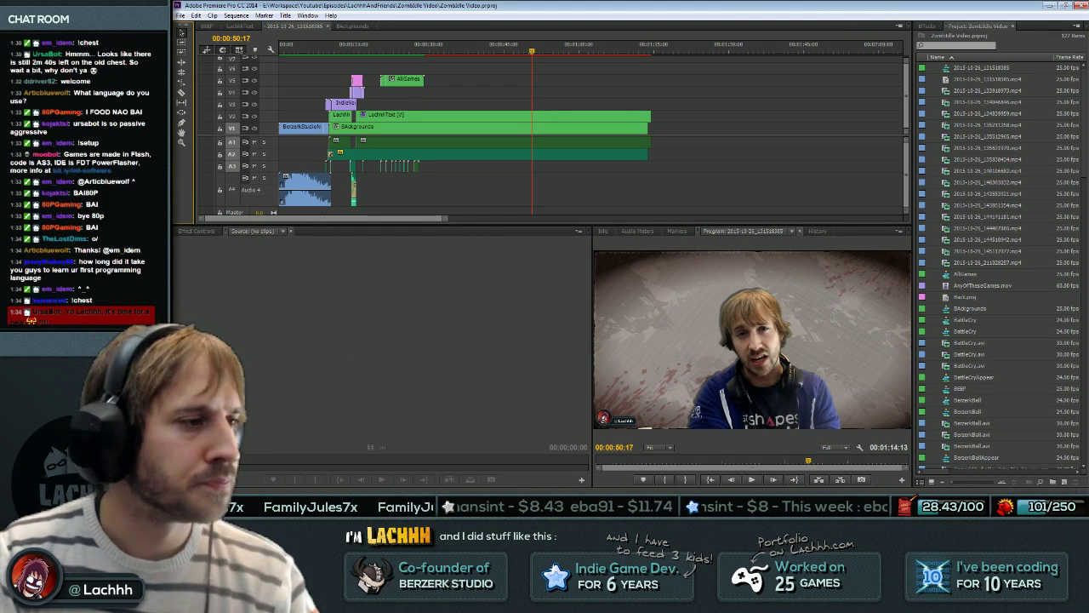
Switch to LachhhAndFriendsRPGAdmin and refill the reward chest with a 15-minute countdown.
key("super")
left_click(245, 320)
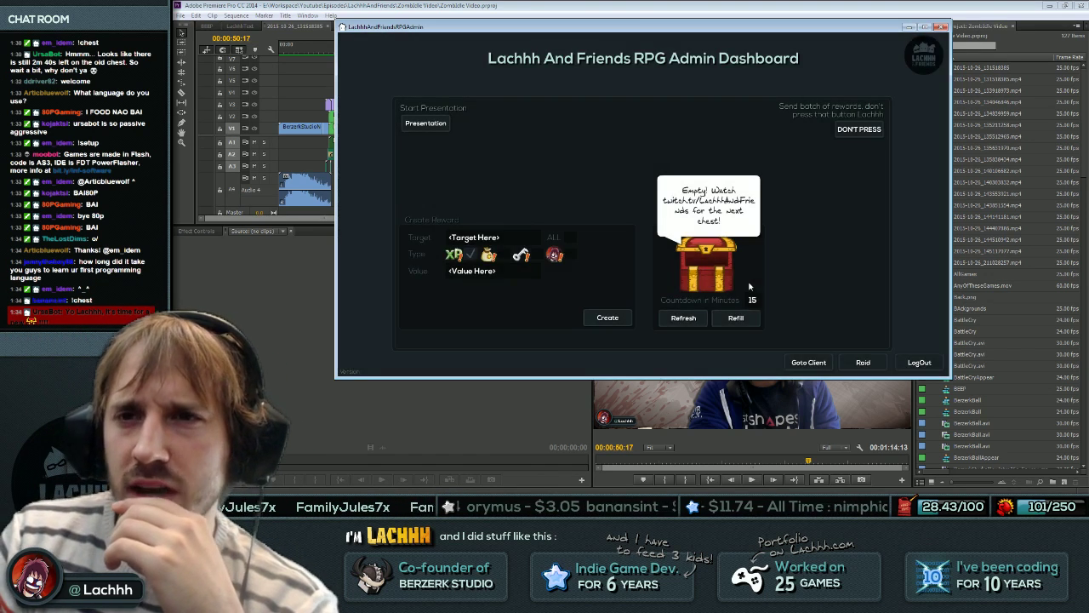
left_click(737, 319)
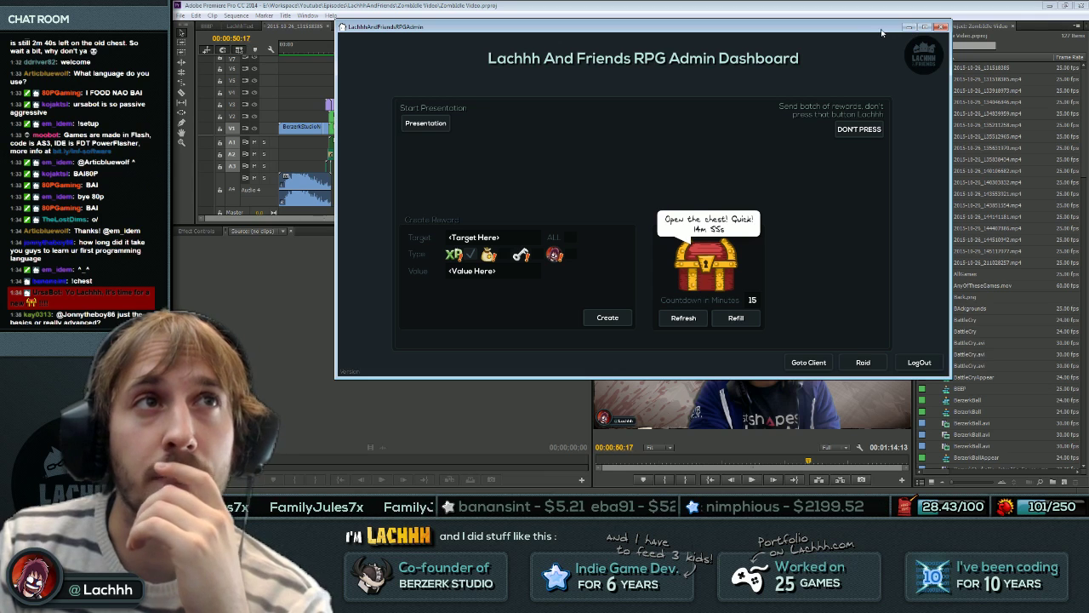
Minimize the RPG admin dashboard and move the playhead near the end of the main sequence, to 00:01:11:09.
left_click(908, 28)
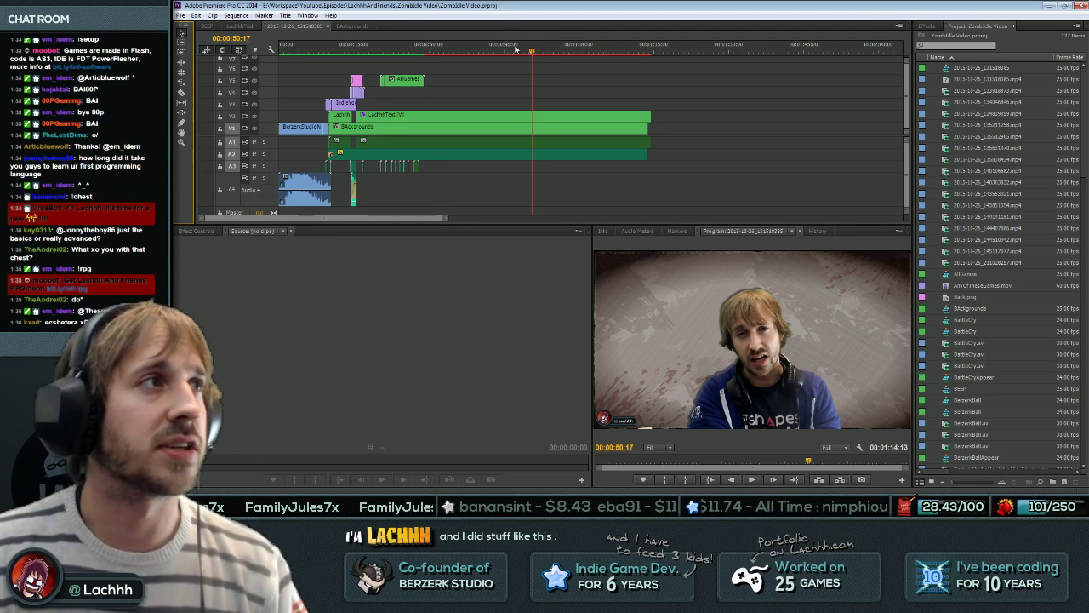
left_click(630, 51)
left_click_drag(634, 65, 636, 68)
left_click(989, 182)
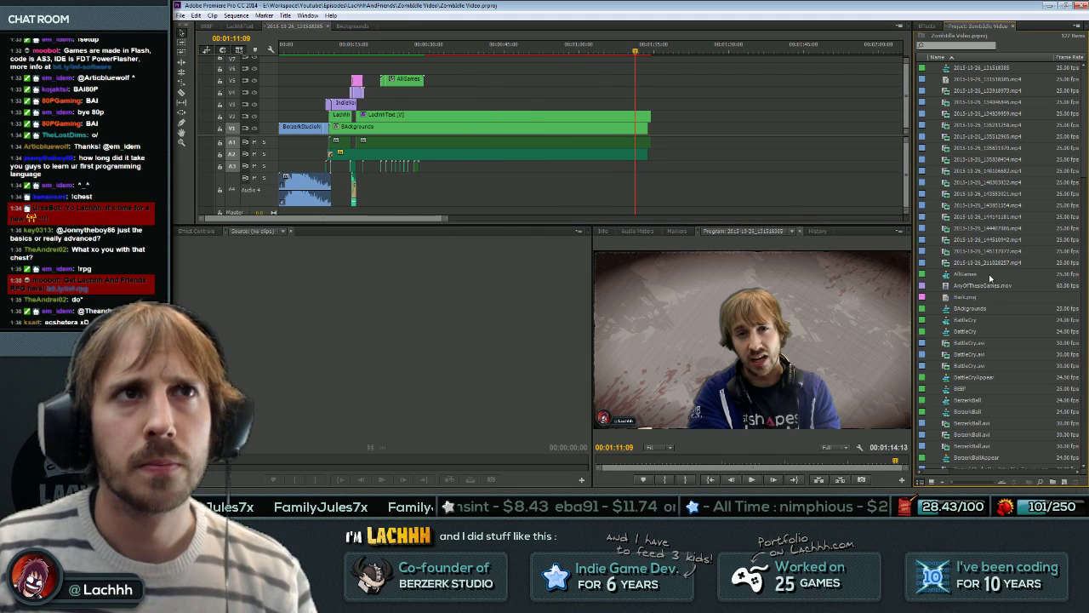
Switch to the file browser's media folder and preview EndImage.png.
left_click(263, 502)
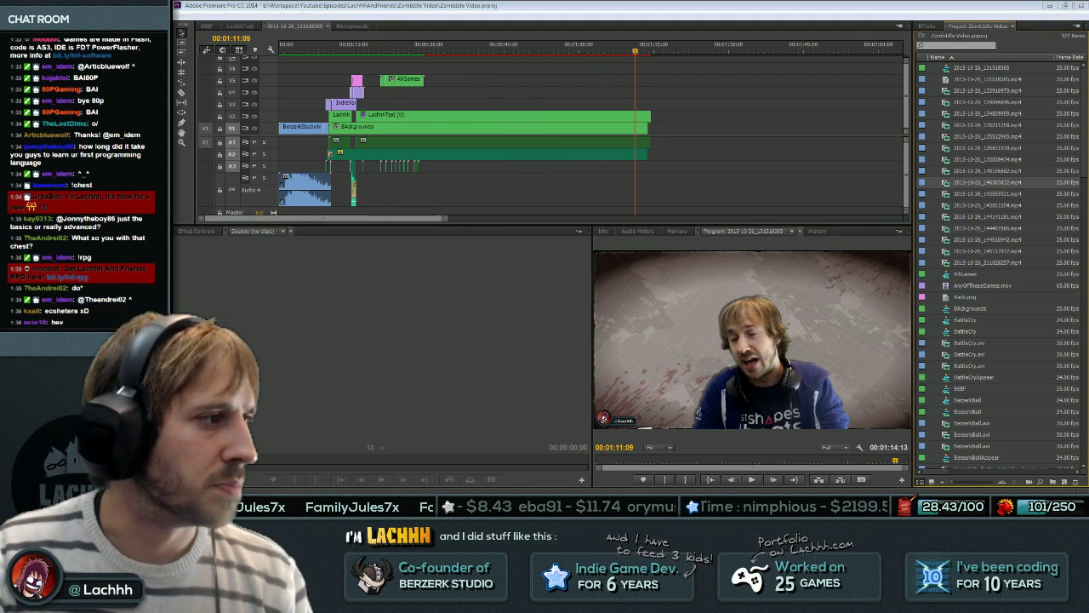
left_click(264, 479)
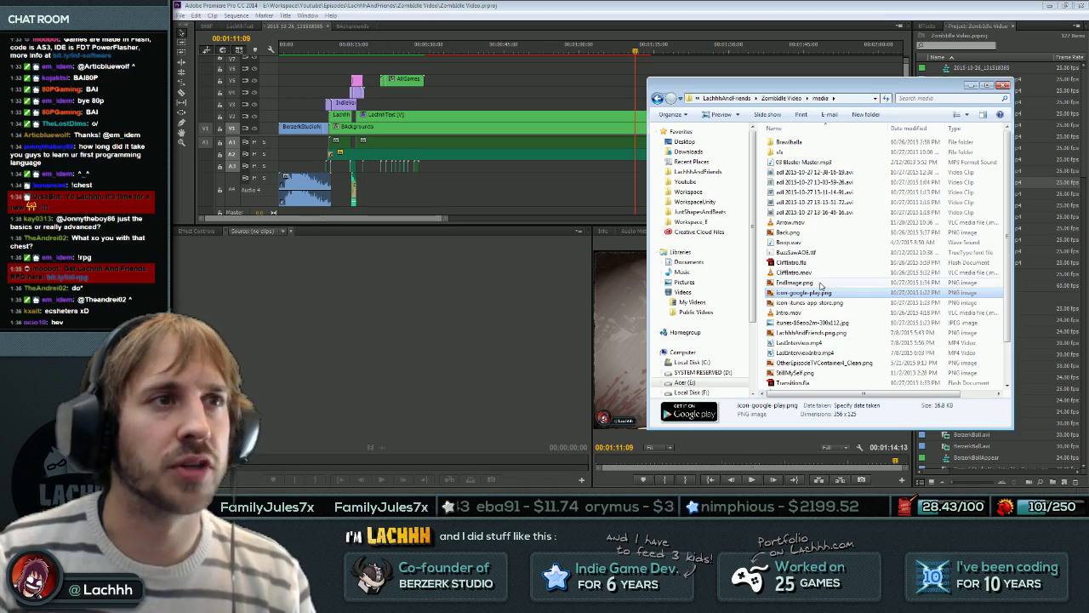
left_click_drag(884, 90, 666, 112)
scroll(622, 341, "down", 2)
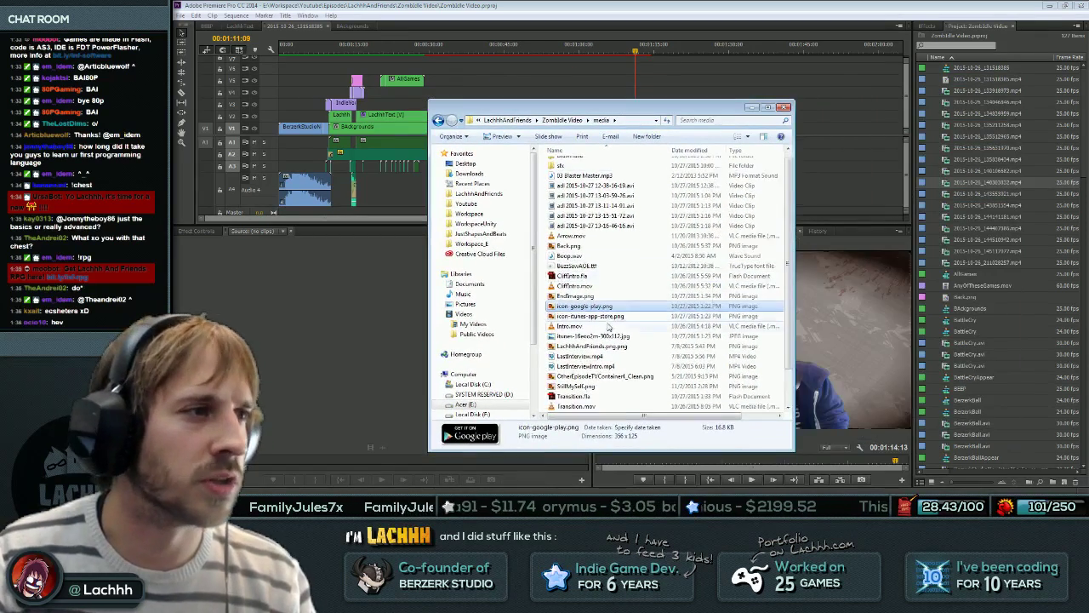
left_click(622, 396)
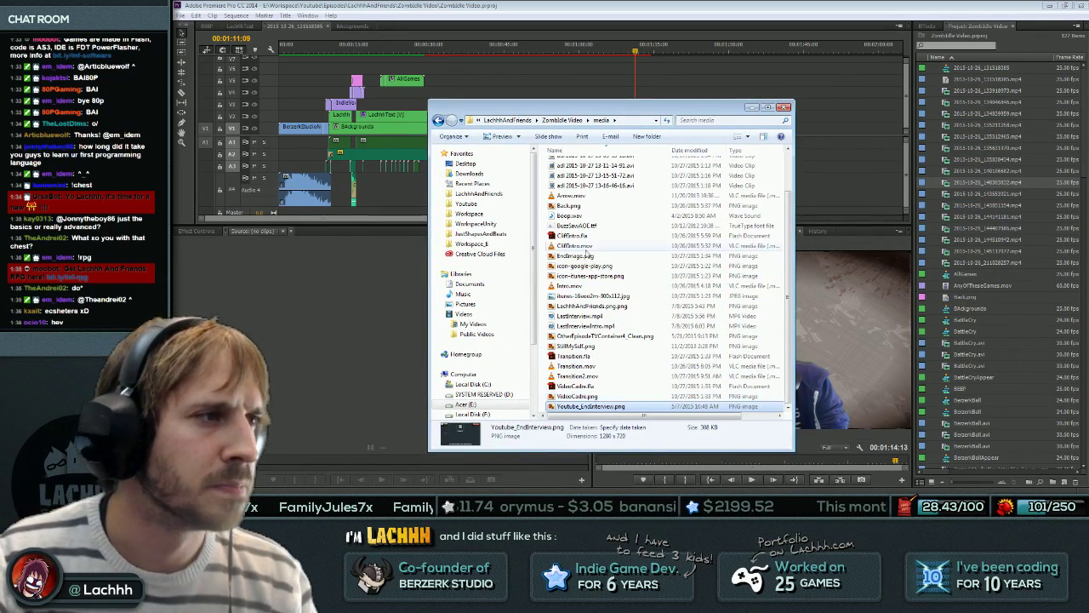
left_click(590, 375)
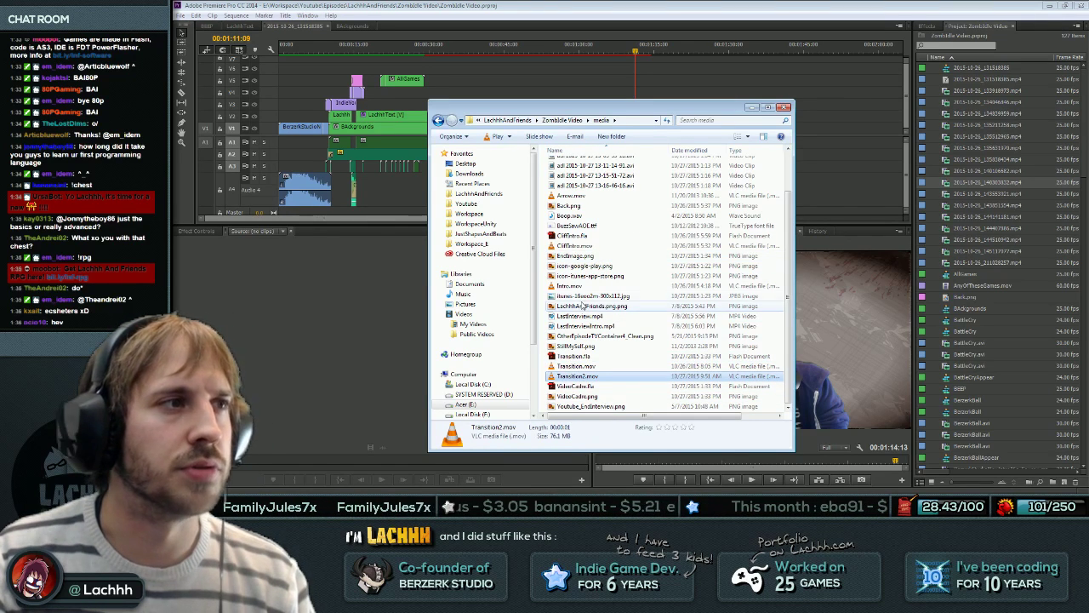
double_click(574, 257)
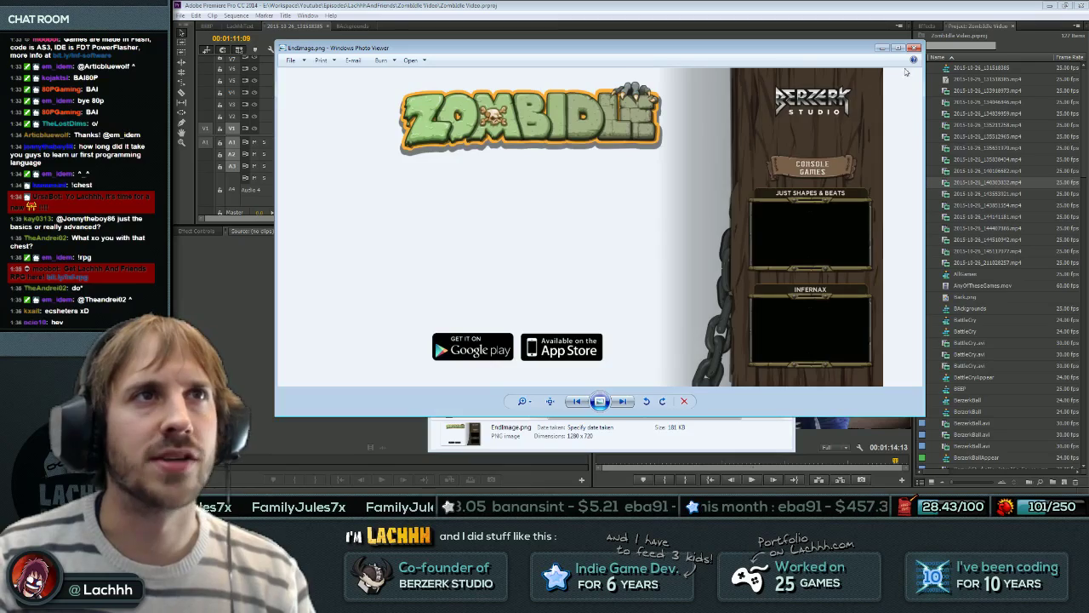
left_click(914, 48)
Import EndImage.png and VideoCadre.png from the media folder onto separate upper tracks near the end of the main footage.
left_click_drag(575, 256, 1012, 93)
left_click(923, 364)
left_click(927, 384)
left_click_drag(927, 384, 638, 104)
left_click(669, 94)
left_click(679, 45)
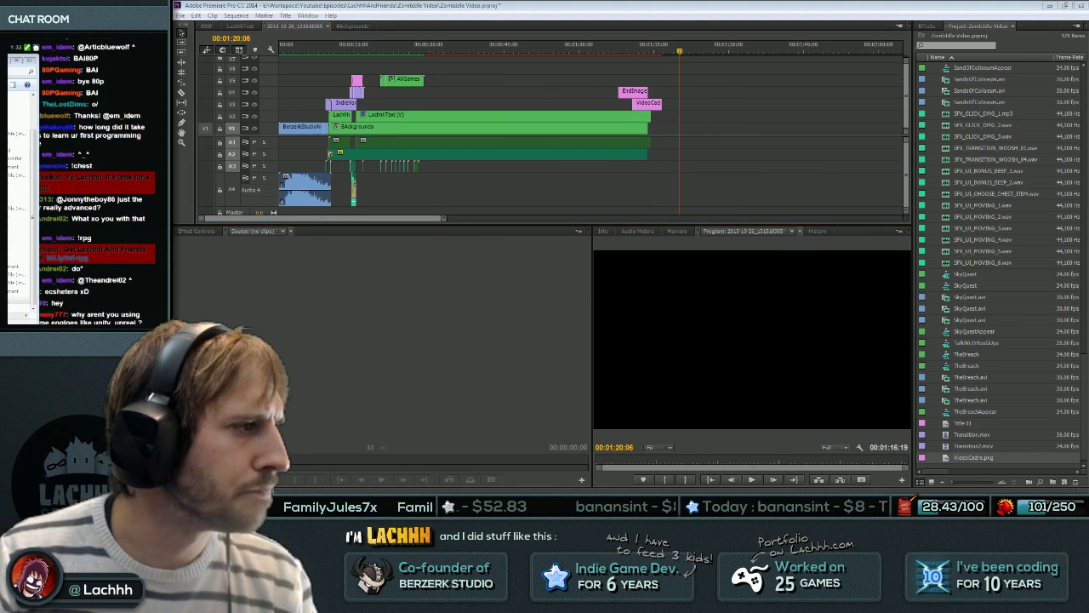
left_click(253, 481)
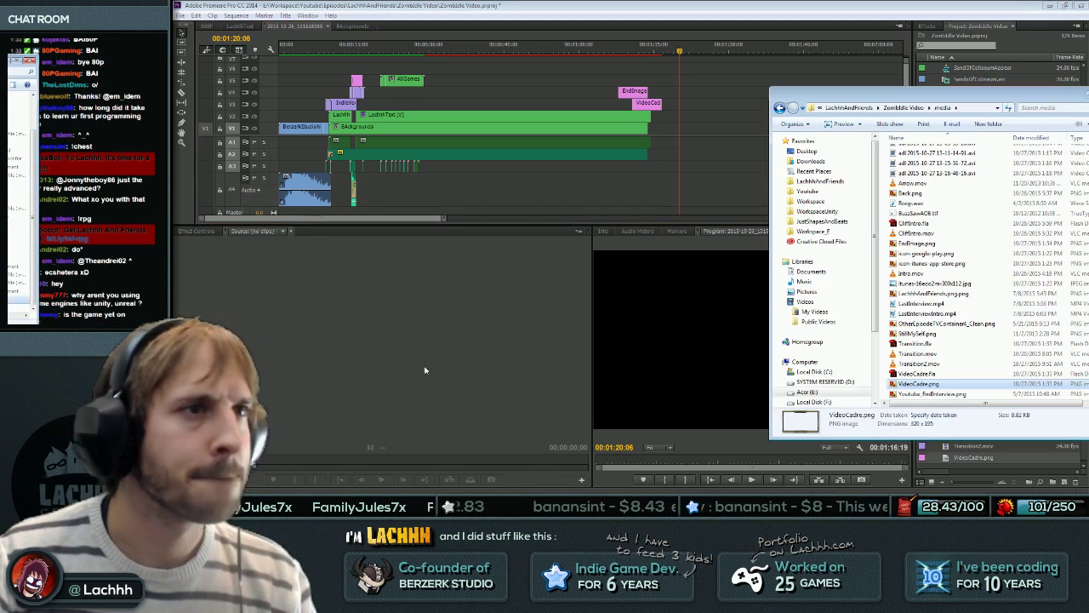
left_click_drag(906, 96, 445, 95)
left_click_drag(485, 173, 653, 111)
left_click_drag(649, 103, 640, 78)
left_click(620, 88)
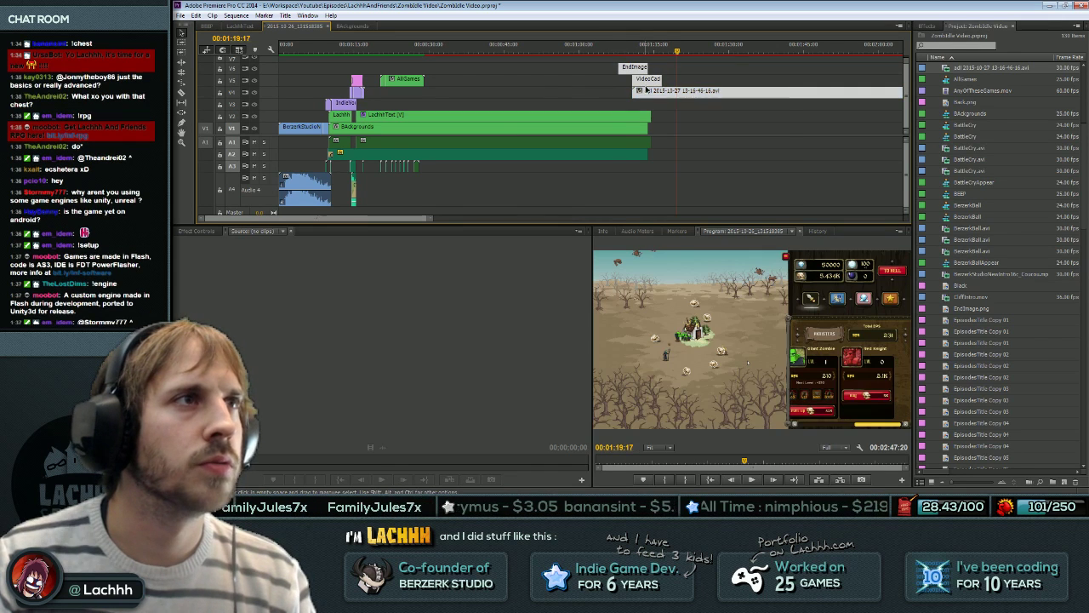
Nest the gameplay recording and the two image clips as a sequence named EndVideo.
right_click(645, 89)
left_click(711, 208)
type("EndVideo")
key("Return")
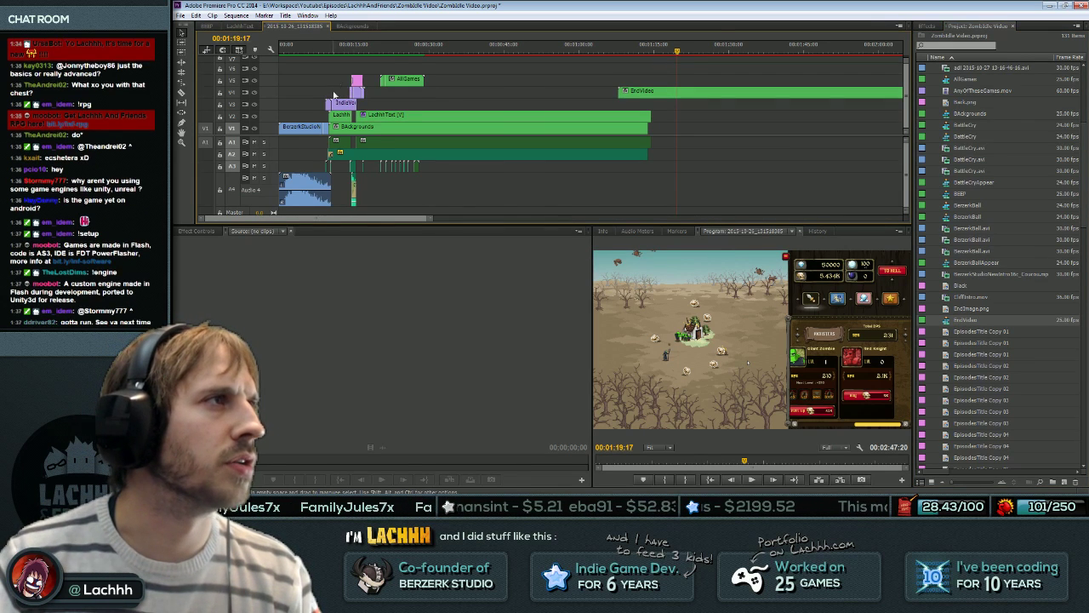
Place a copy of the transition clip above the start of EndVideo so it spans the cut from the main footage.
left_click_drag(331, 45, 330, 51)
left_click_drag(304, 85, 645, 89)
mouse_move(645, 47)
left_mouse_down()
mouse_move(654, 60)
mouse_move(629, 59)
mouse_move(645, 61)
left_mouse_up()
key("equal")
key("equal")
key("equal")
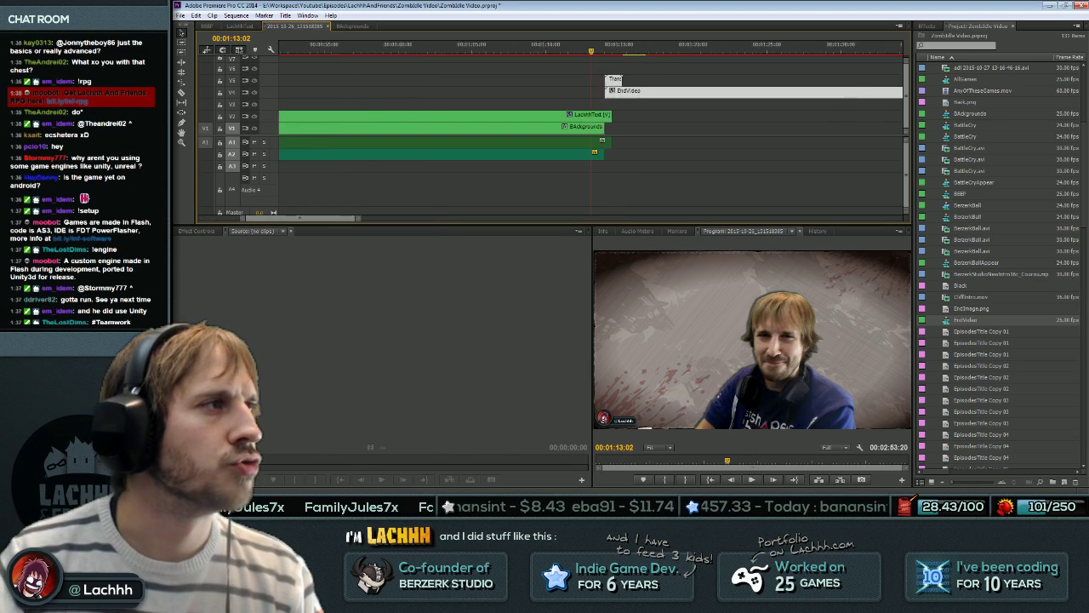
left_click(758, 134)
left_click_drag(641, 86, 635, 52)
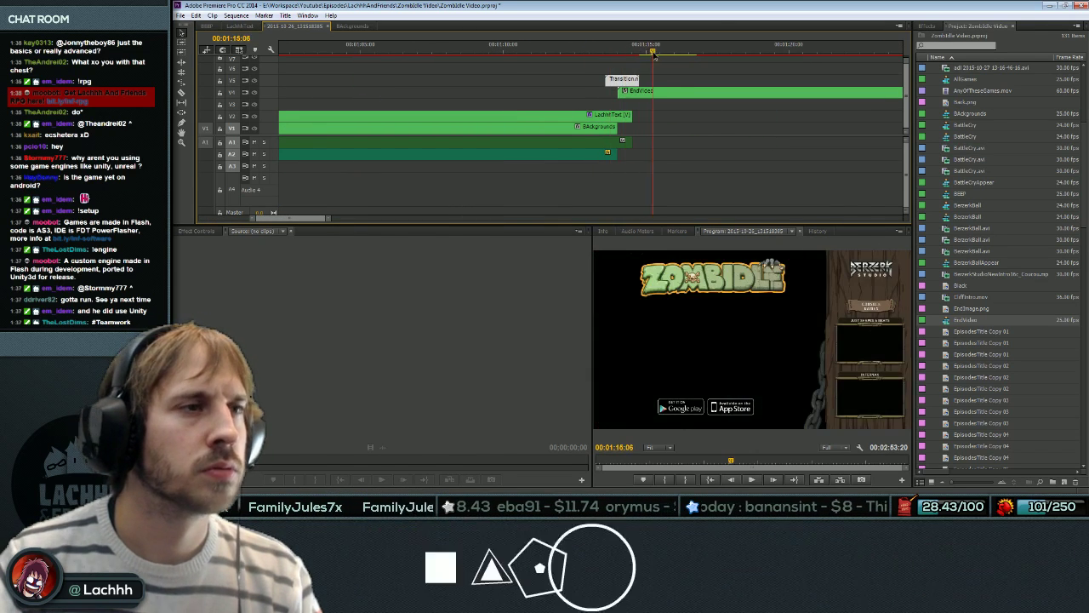
Open the EndVideo nested sequence, align the gameplay clip with the sequence start and go to 00:00:01:20.
double_click(676, 91)
left_click_drag(332, 93, 318, 92)
left_click_drag(292, 49, 271, 51)
key("space")
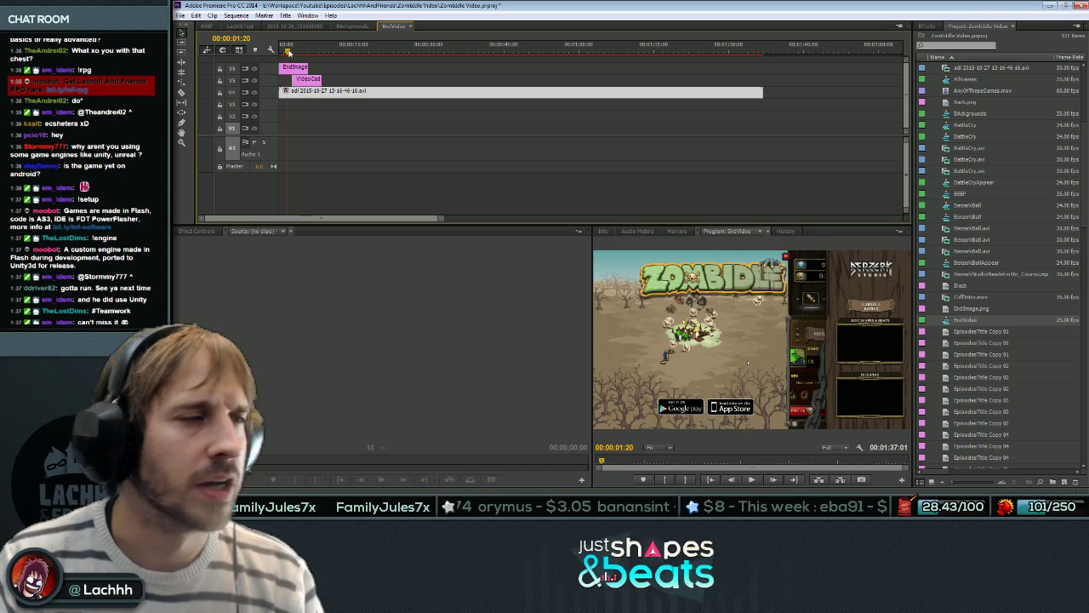
Scale the gameplay clip up to about 134 and shift it down and to the right within the frame.
left_click(342, 111)
left_click(341, 94)
left_click(196, 232)
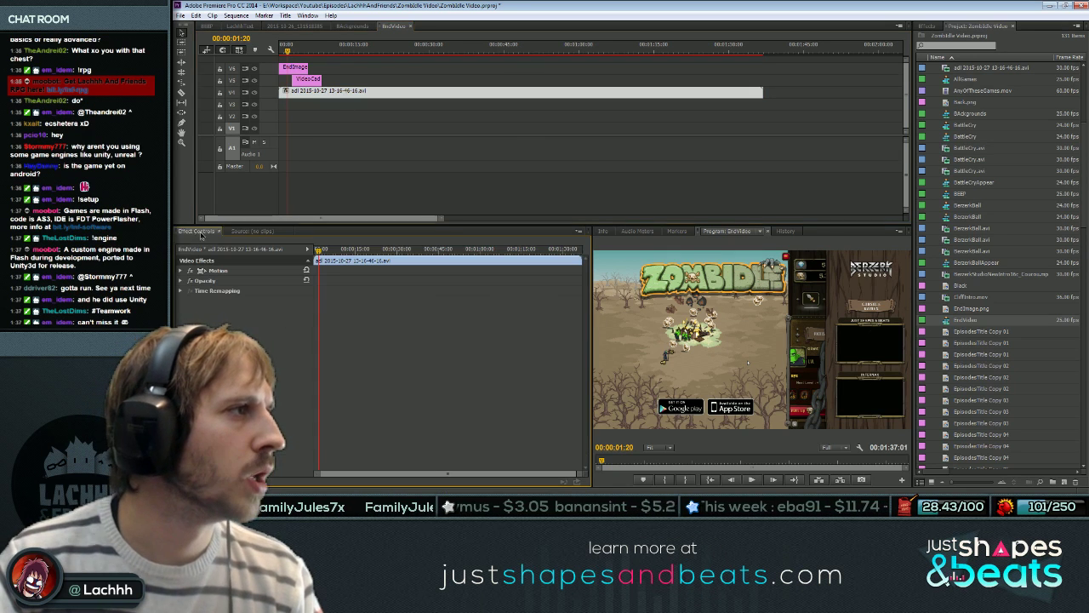
left_click(181, 271)
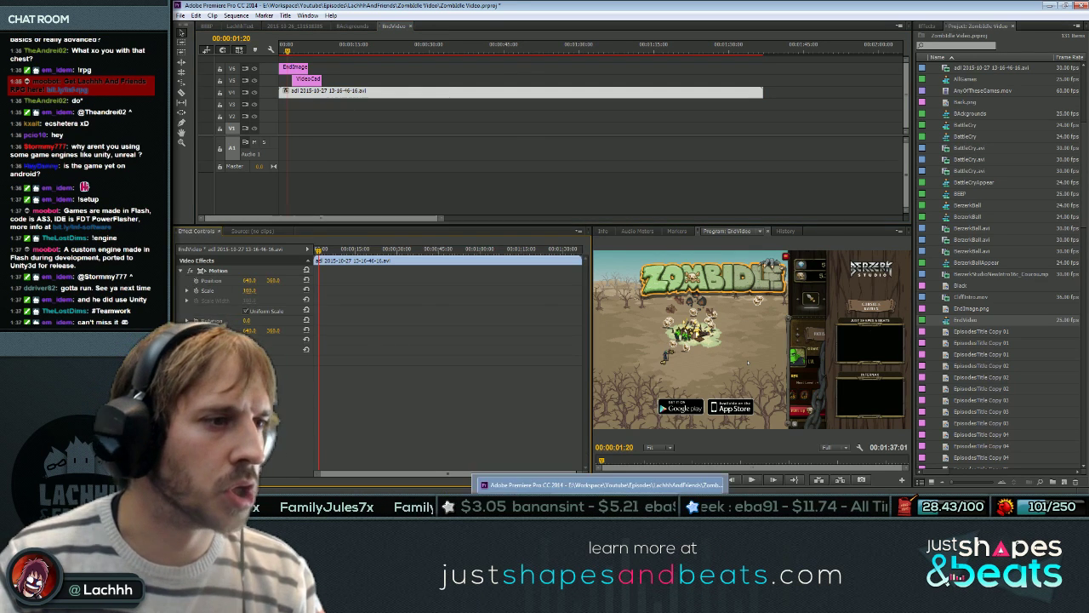
left_click(532, 504)
left_click(562, 504)
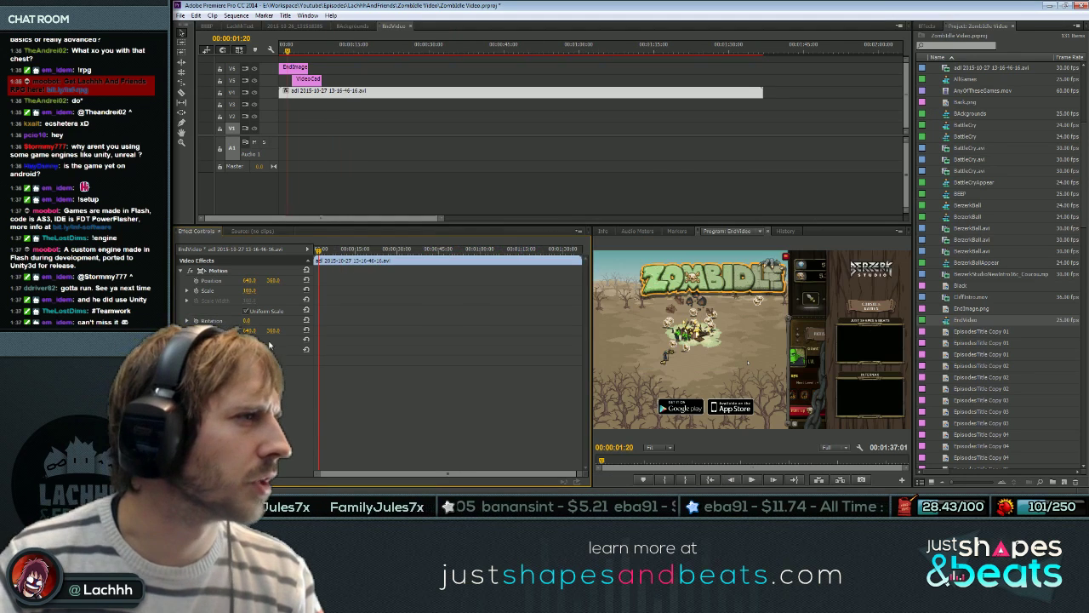
left_click_drag(249, 291, 275, 291)
left_click_drag(747, 368, 785, 393)
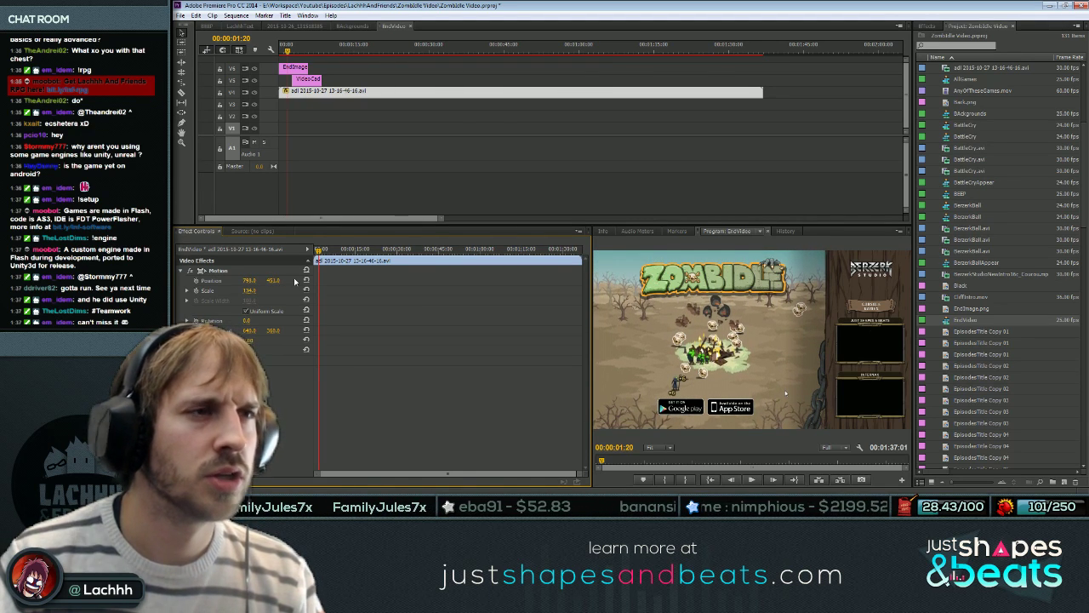
Apply the Brightness & Contrast effect to the gameplay clip and set both brightness and contrast to 0.
left_click(927, 26)
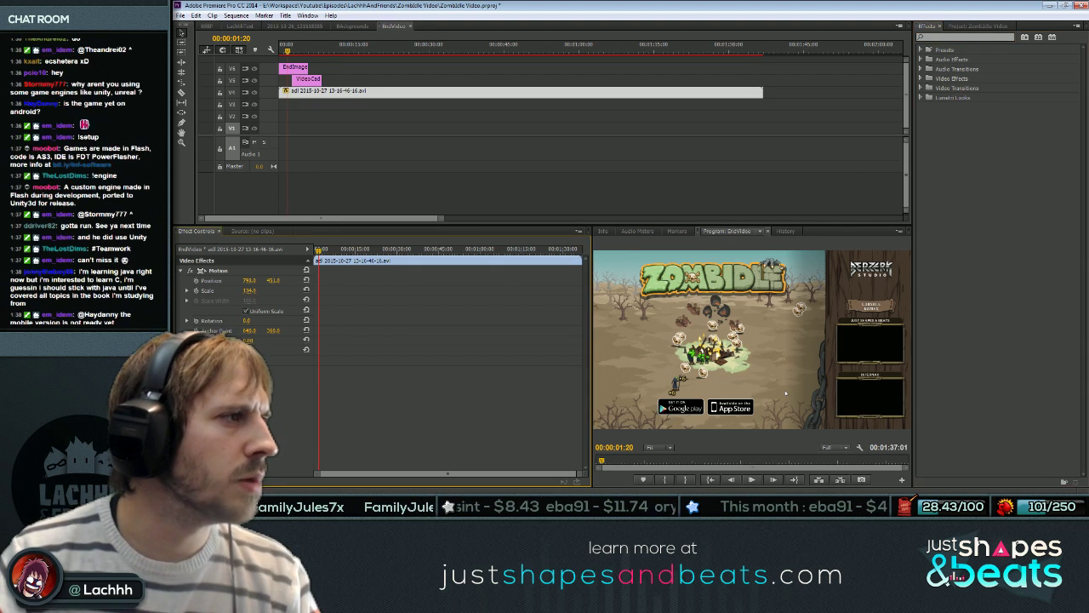
type("brigh")
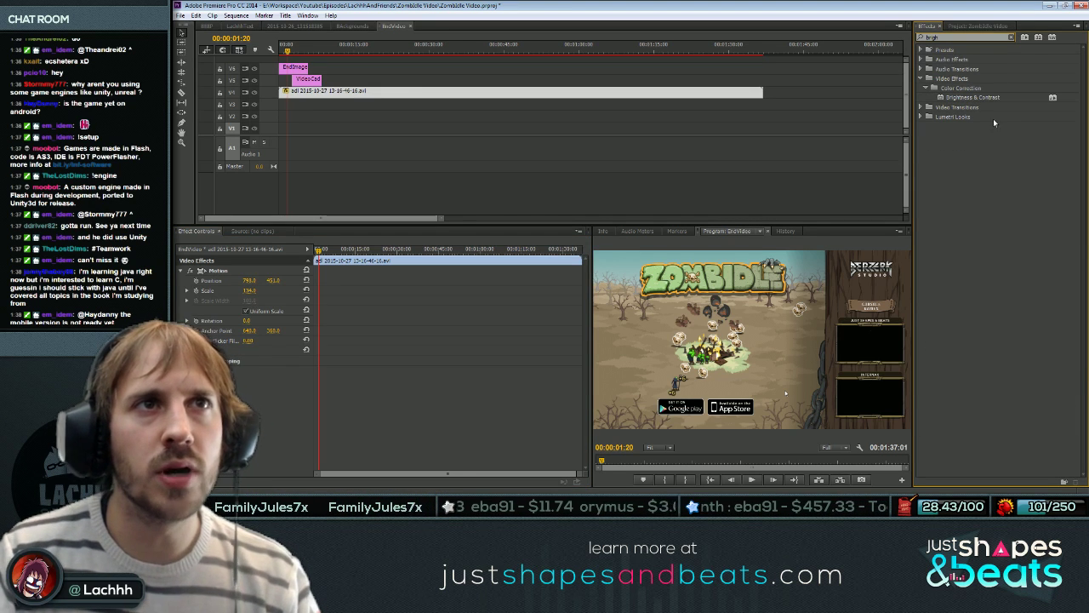
left_click_drag(973, 97, 596, 100)
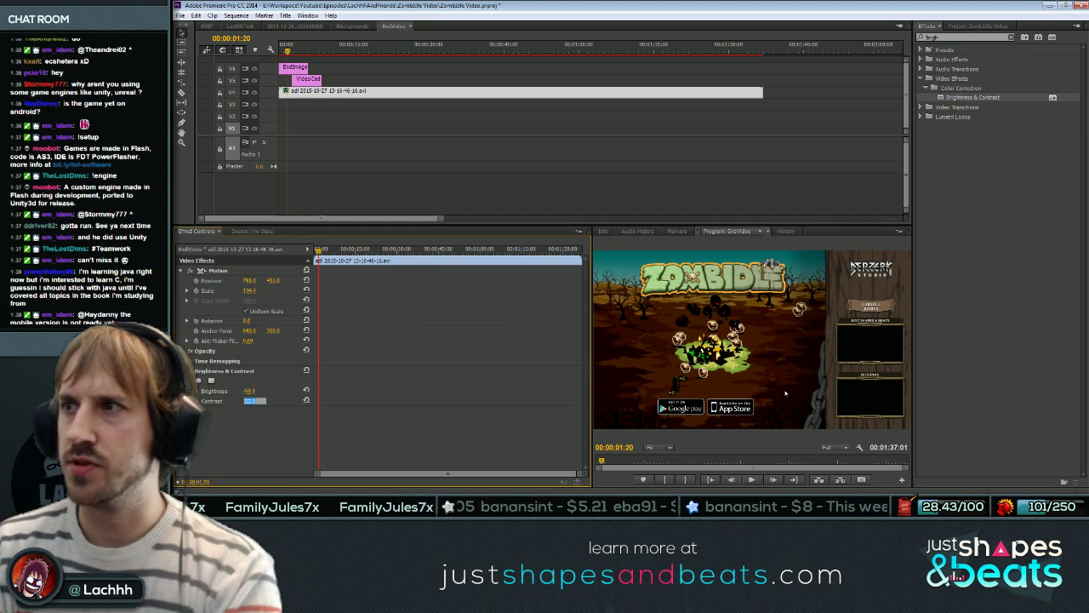
type("0")
key("Return")
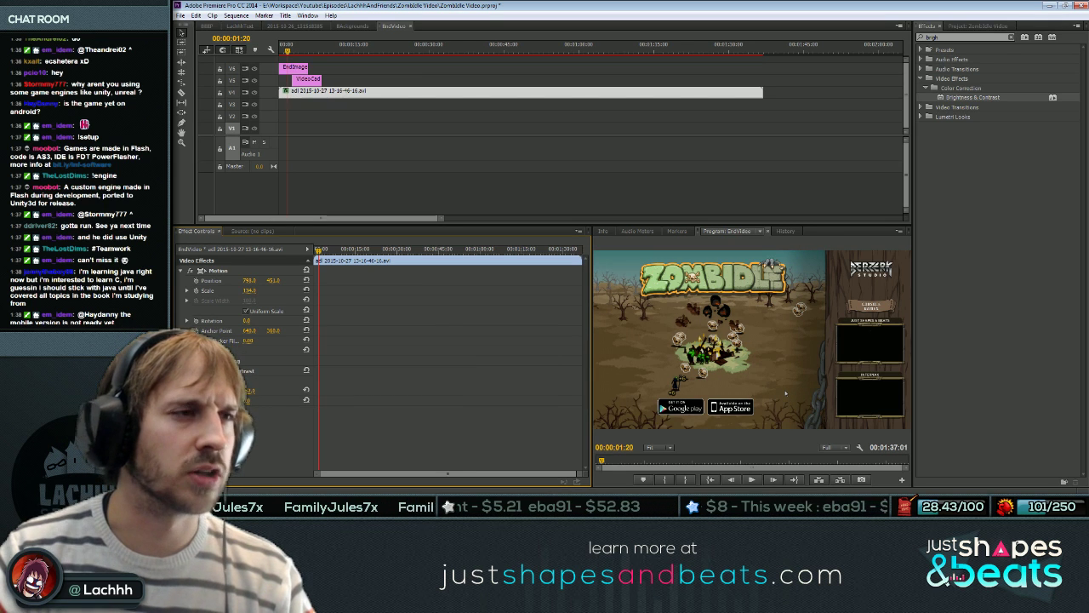
key("Return")
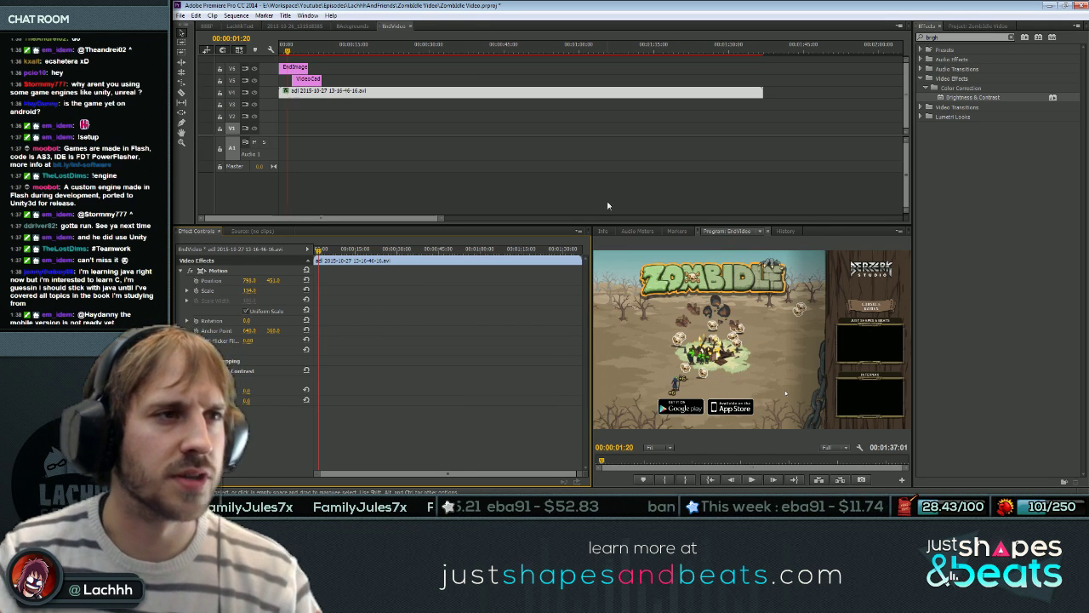
Align VideoCadre.png with the sequence start and extend both it and EndImage.png to about 00:01:16:15.
mouse_move(313, 53)
left_mouse_down()
mouse_move(285, 53)
mouse_move(313, 53)
mouse_move(299, 56)
left_mouse_up()
left_click(316, 79)
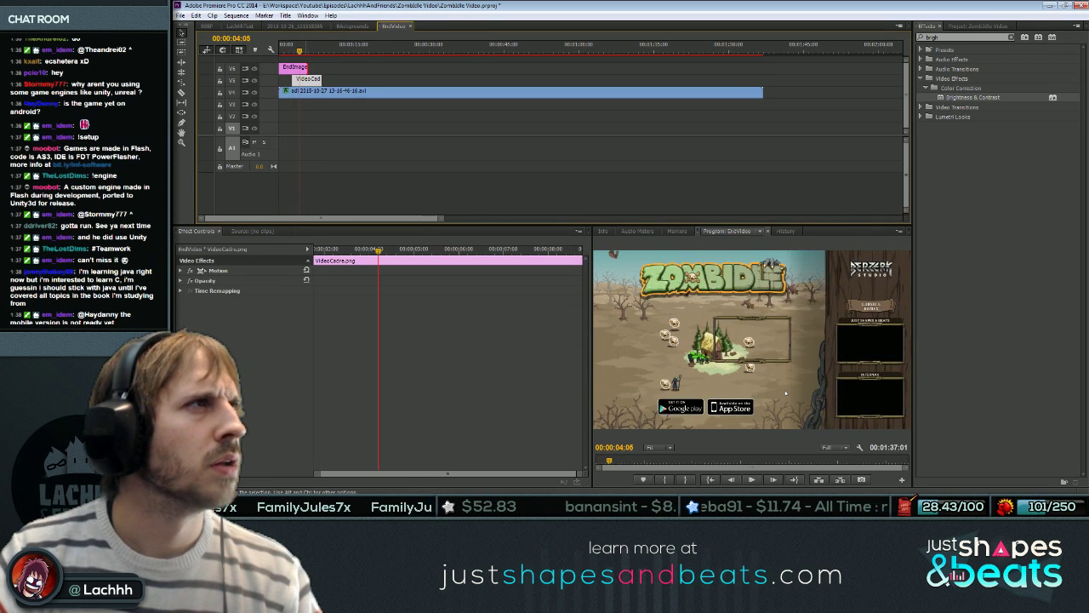
left_click_drag(317, 85, 563, 81)
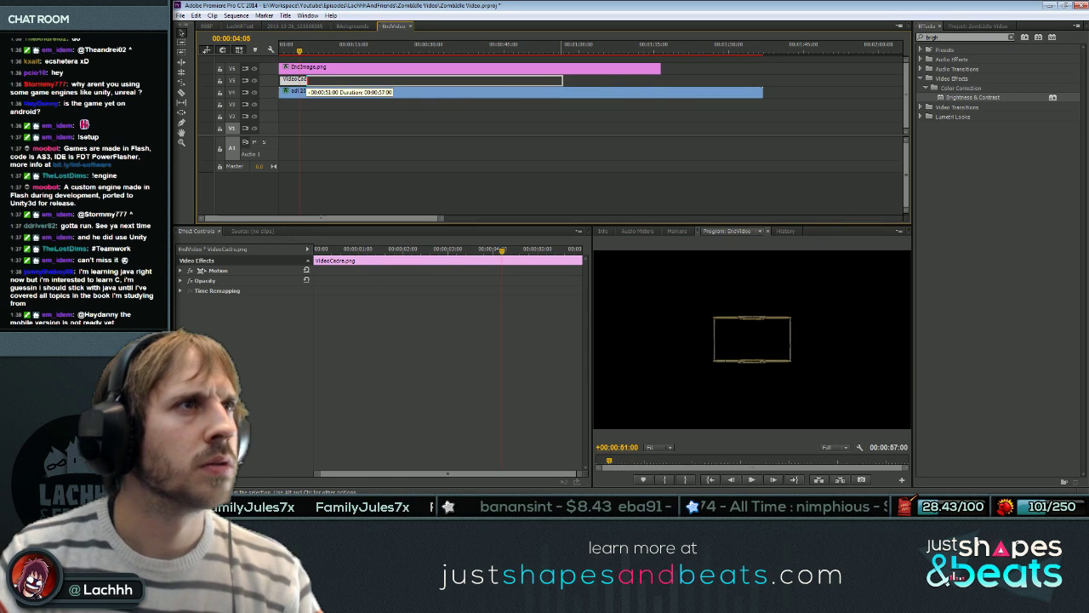
left_click_drag(660, 79, 660, 79)
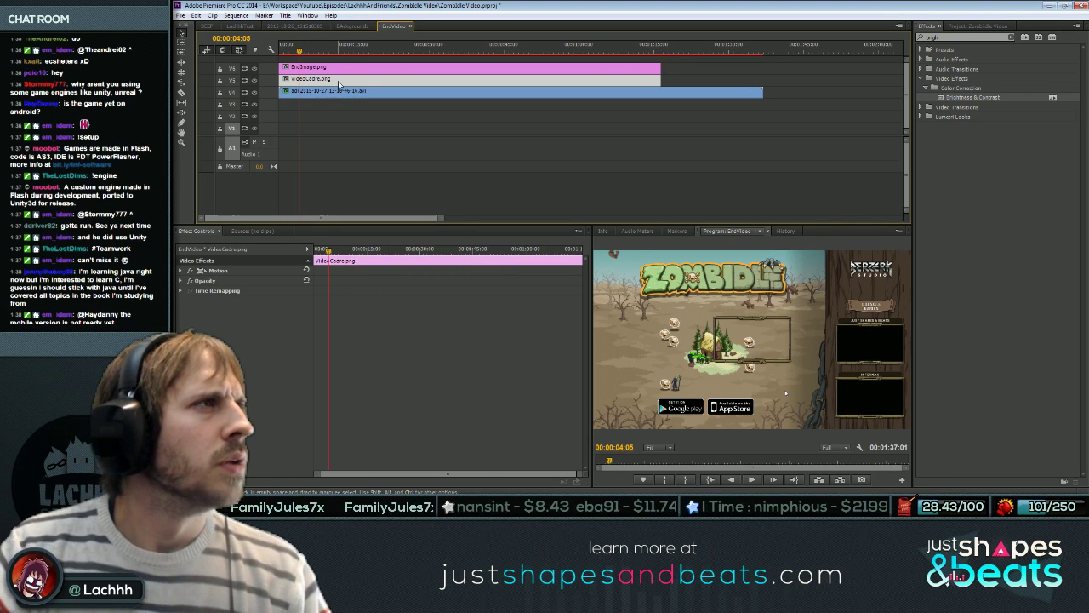
Duplicate VideoCadre.png onto the track below and try to place the copy over the Just Shapes & Beats box.
mouse_move(338, 91)
left_mouse_down()
mouse_move(342, 128)
mouse_move(342, 85)
mouse_move(340, 95)
left_mouse_up()
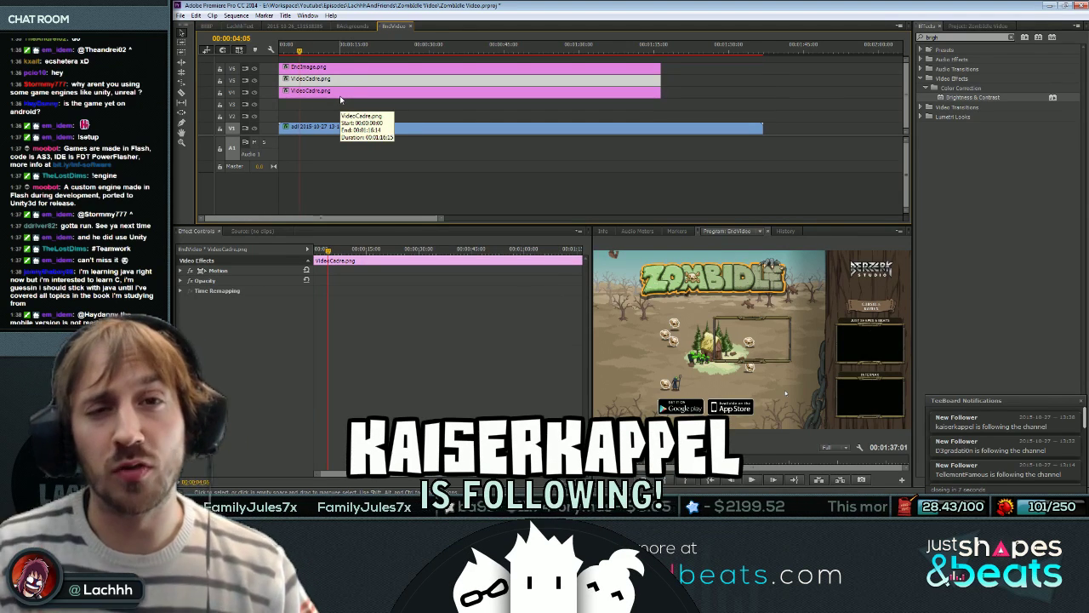
left_click(336, 78)
left_click(179, 271)
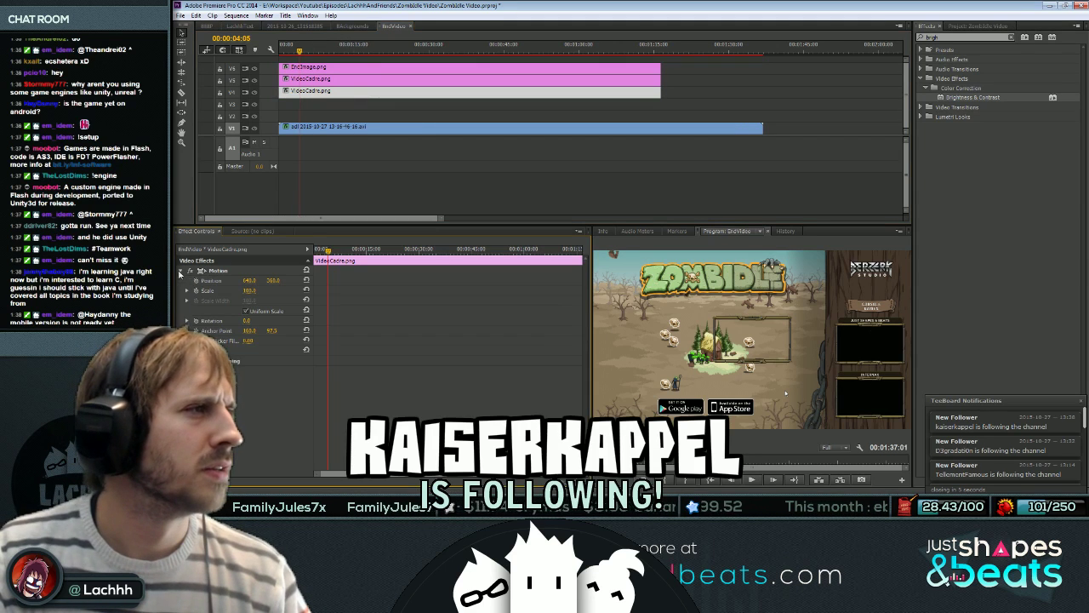
left_click_drag(248, 280, 272, 279)
left_click(271, 272)
left_click_drag(783, 342, 865, 349)
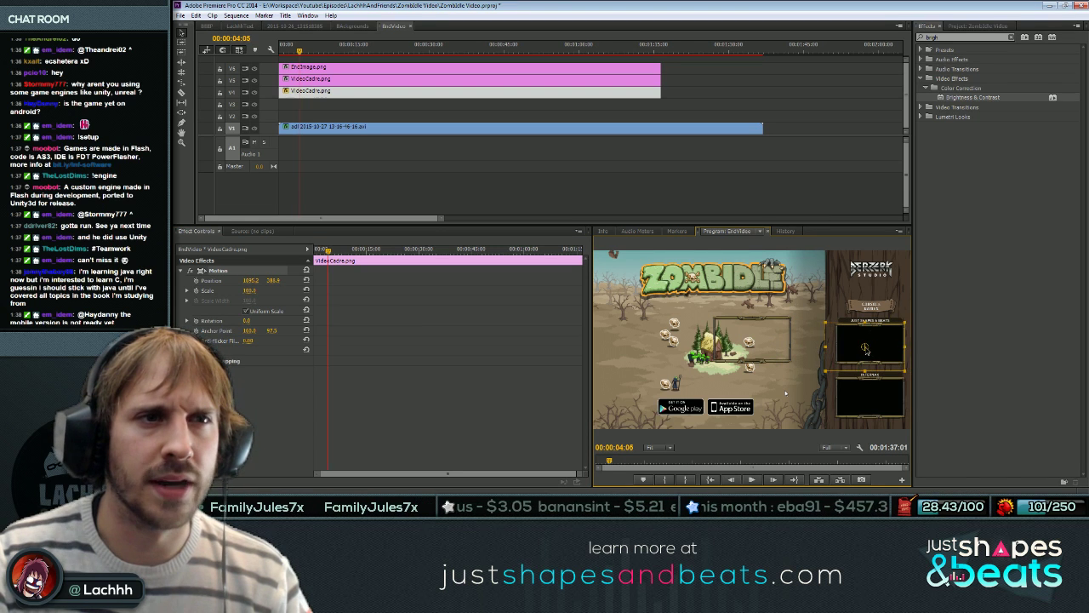
left_click(835, 406)
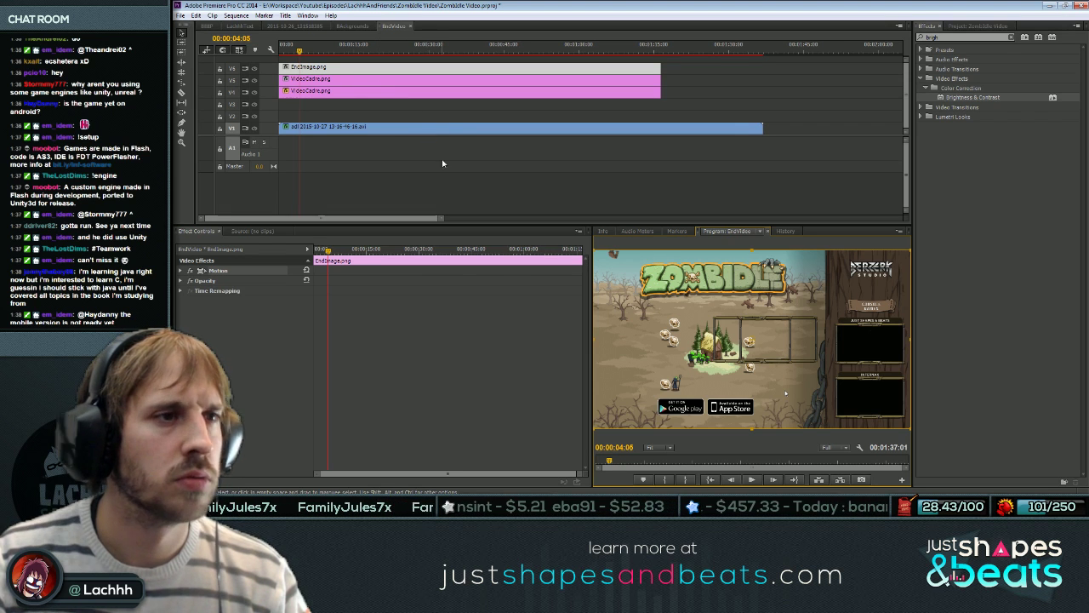
Move the upper VideoCadre.png frame over the Just Shapes & Beats box.
left_click(335, 80)
left_click(180, 271)
left_click(181, 269)
left_click_drag(747, 342, 861, 346)
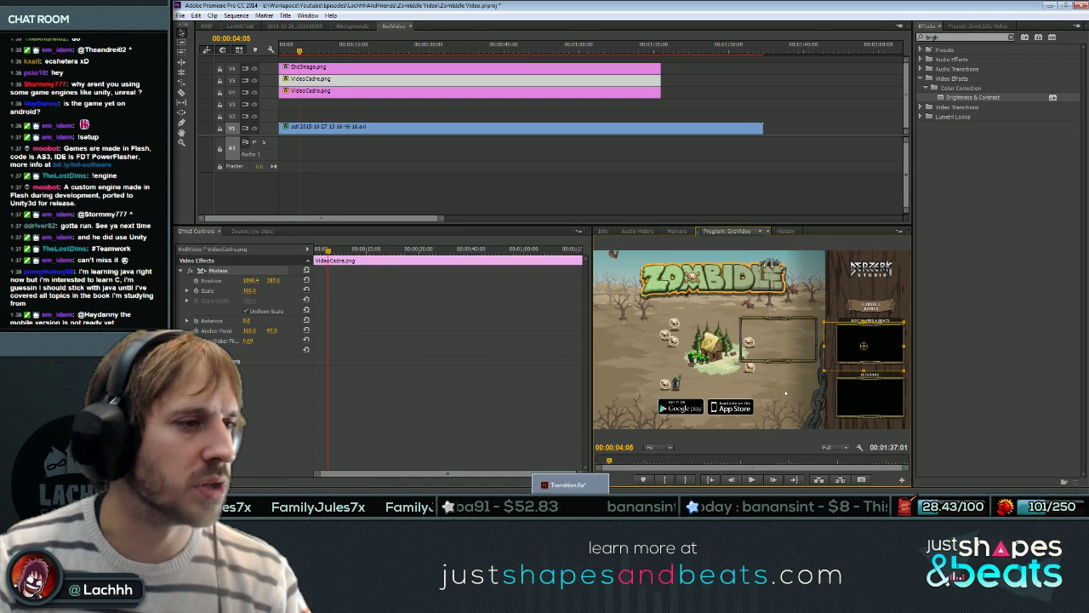
Switch to Flash, examine the Just Shapes & Beats frame's size in Transition.fla, and return to the Premiere Pro sequence.
key("alt+Tab")
double_click(725, 287)
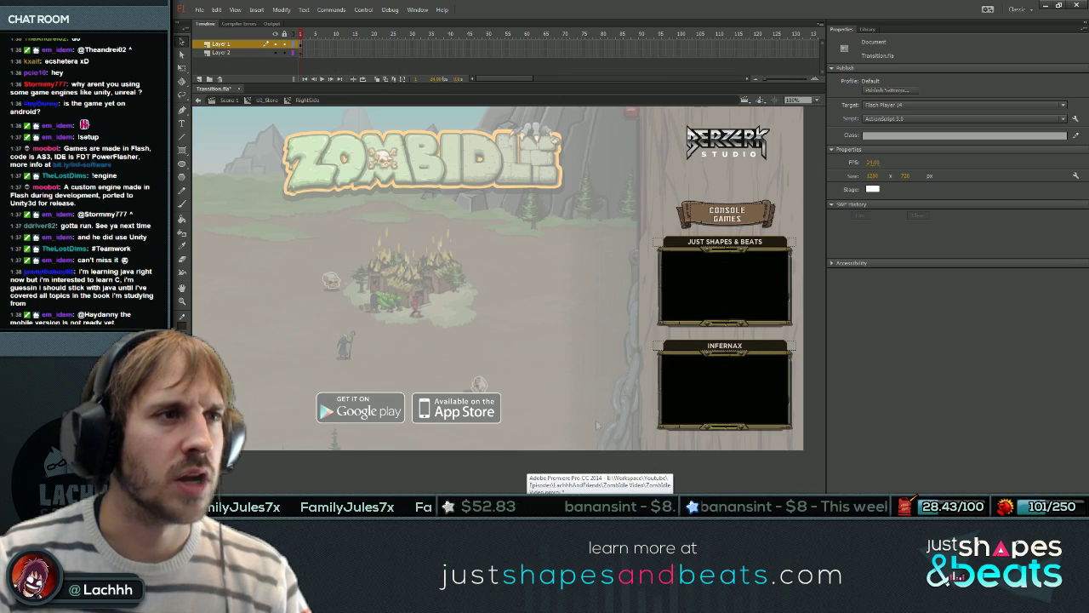
double_click(726, 287)
left_click(725, 286)
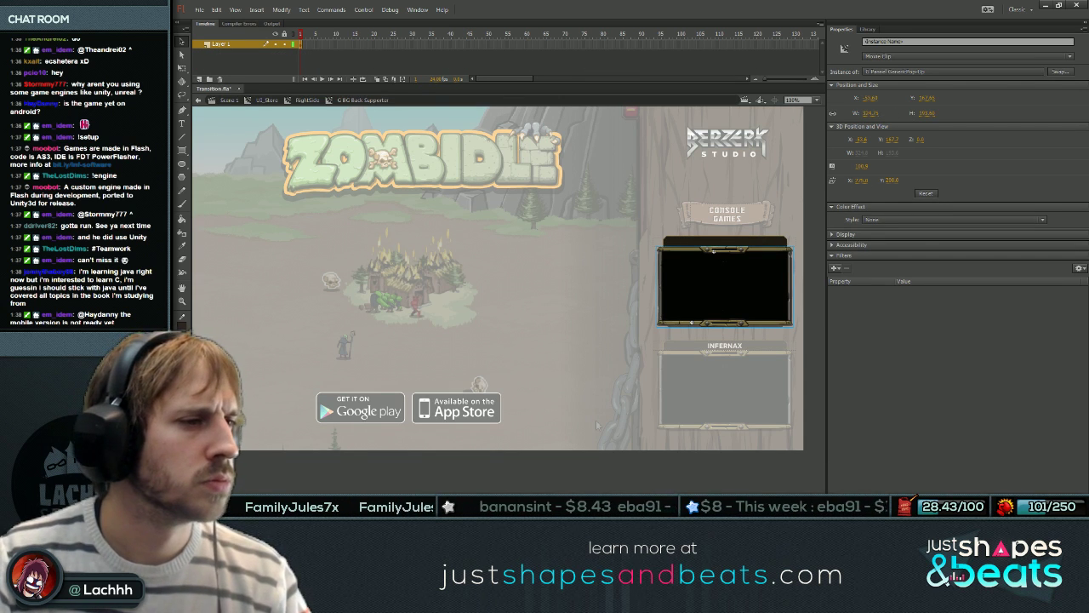
key("alt+Tab")
left_click(785, 359)
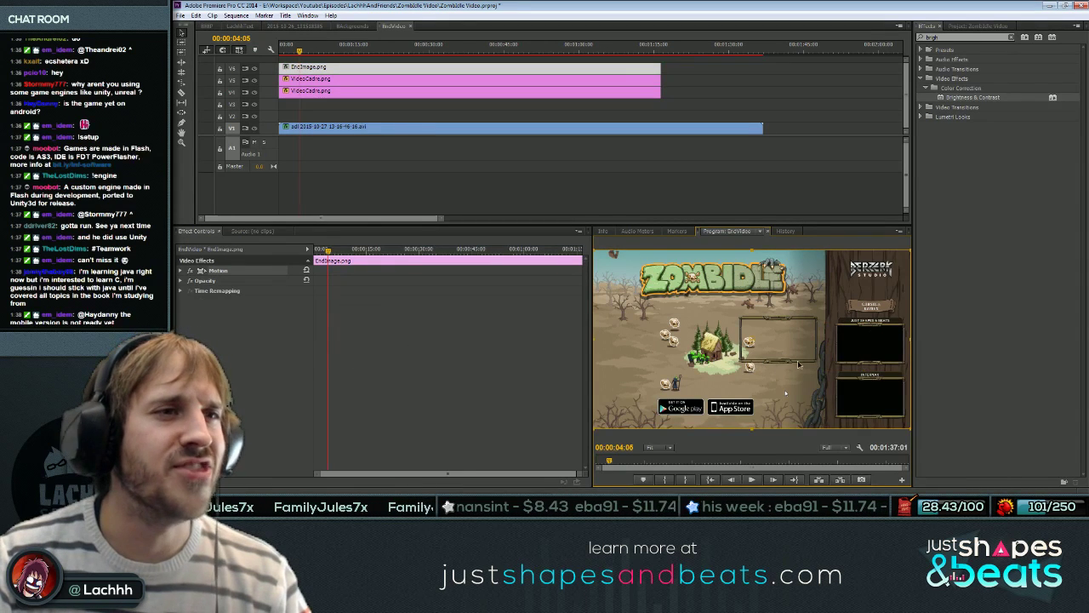
Try moving the upper VideoCadre.png frame from the Just Shapes & Beats box to the area beside the farmhouse.
left_click_drag(787, 363, 811, 358)
key("ctrl+z")
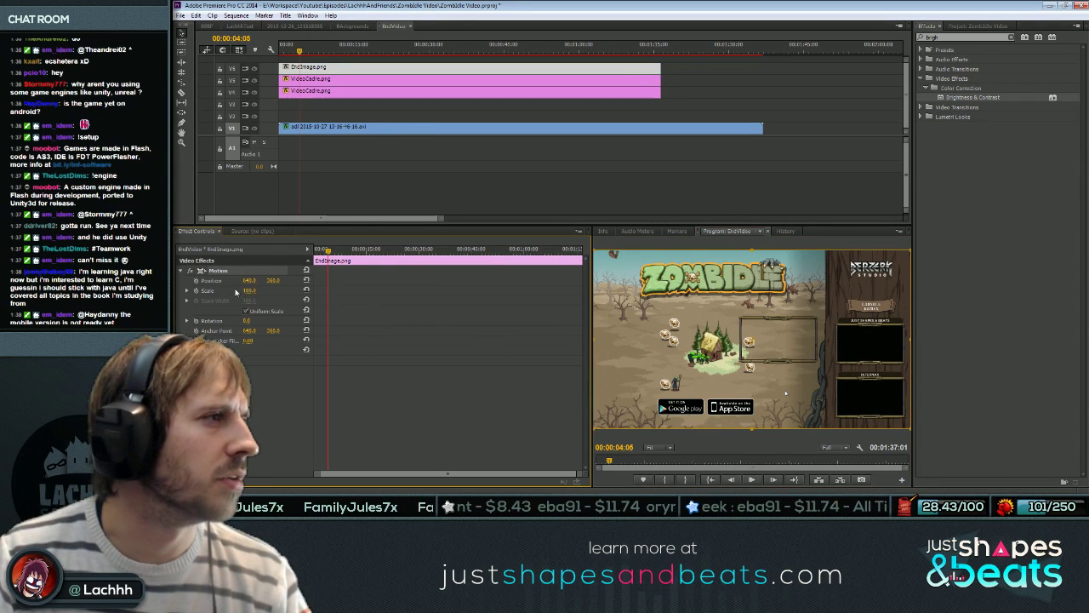
left_click(330, 90)
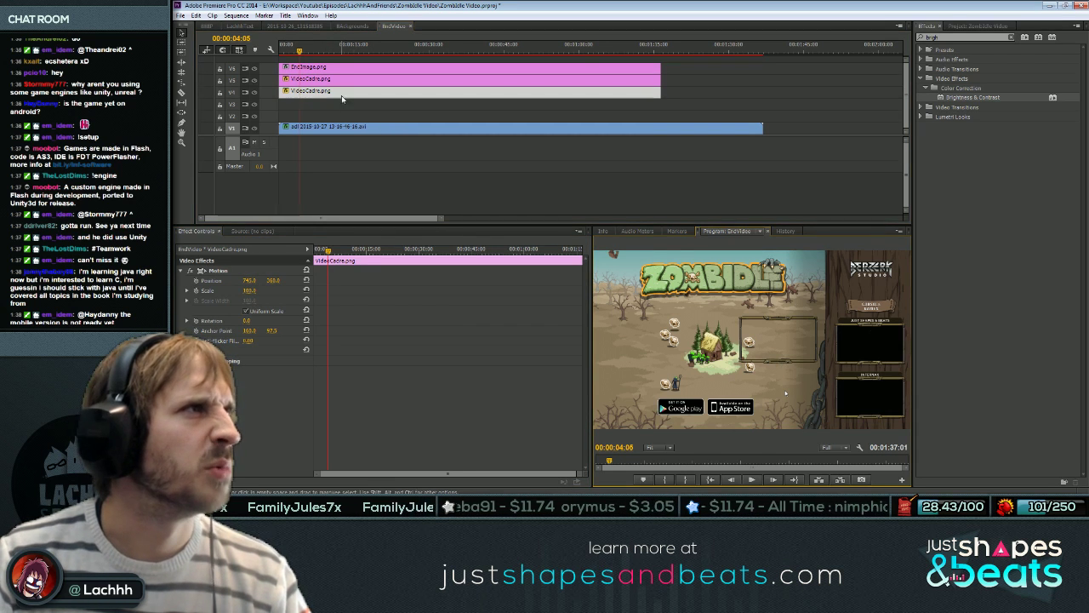
left_click(344, 80)
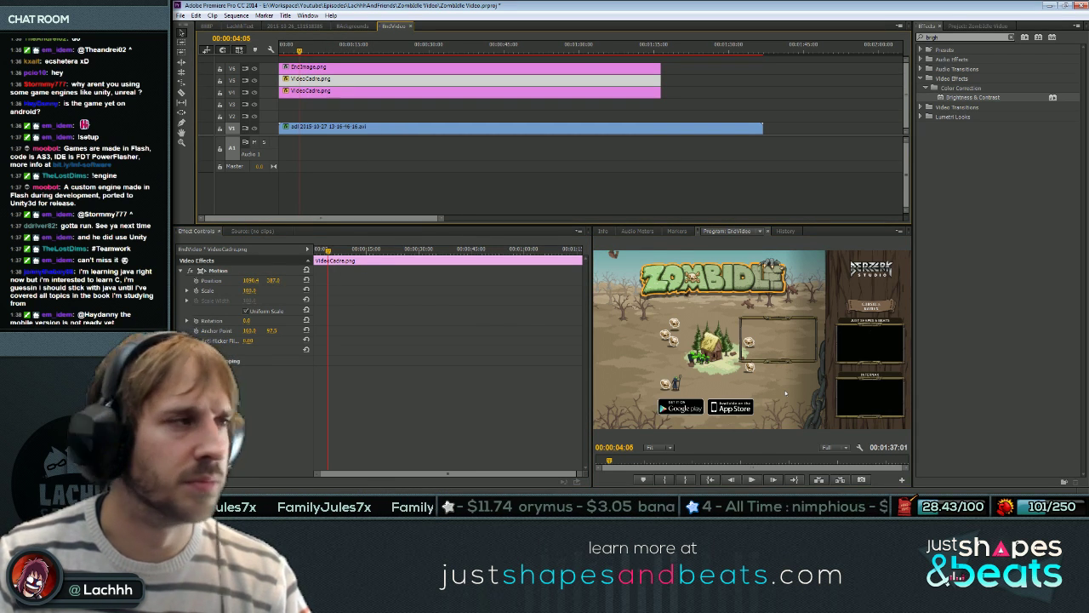
left_click(877, 368)
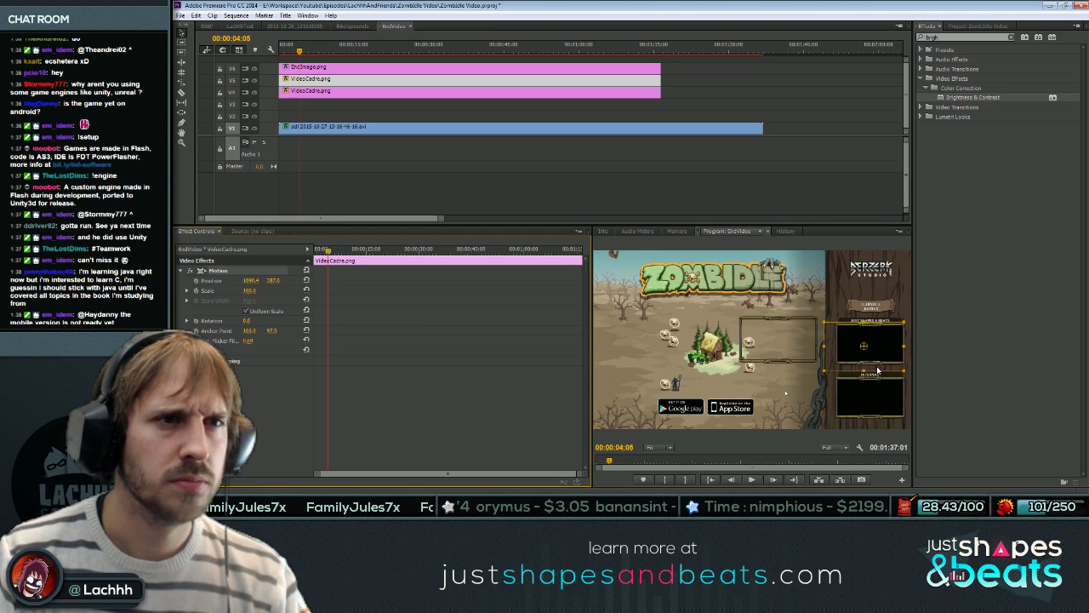
left_click_drag(879, 372, 742, 343)
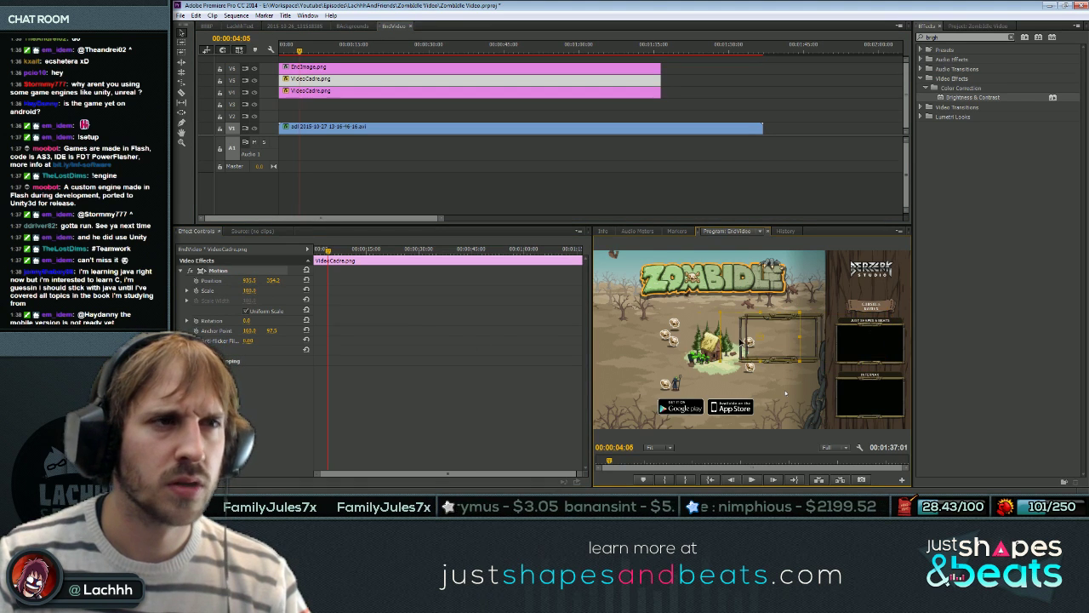
Move EndImage.png to track V2 beneath both frame clips and place the upper VideoCadre.png frame over the Just Shapes & Beats box.
left_click_drag(327, 68, 327, 117)
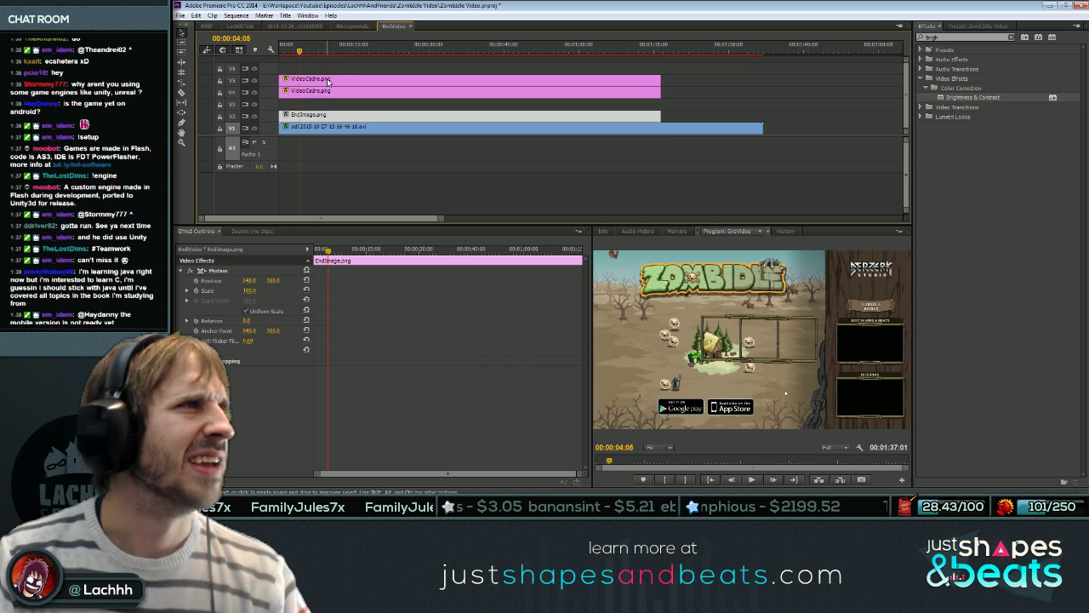
left_click(341, 80)
left_click(239, 271)
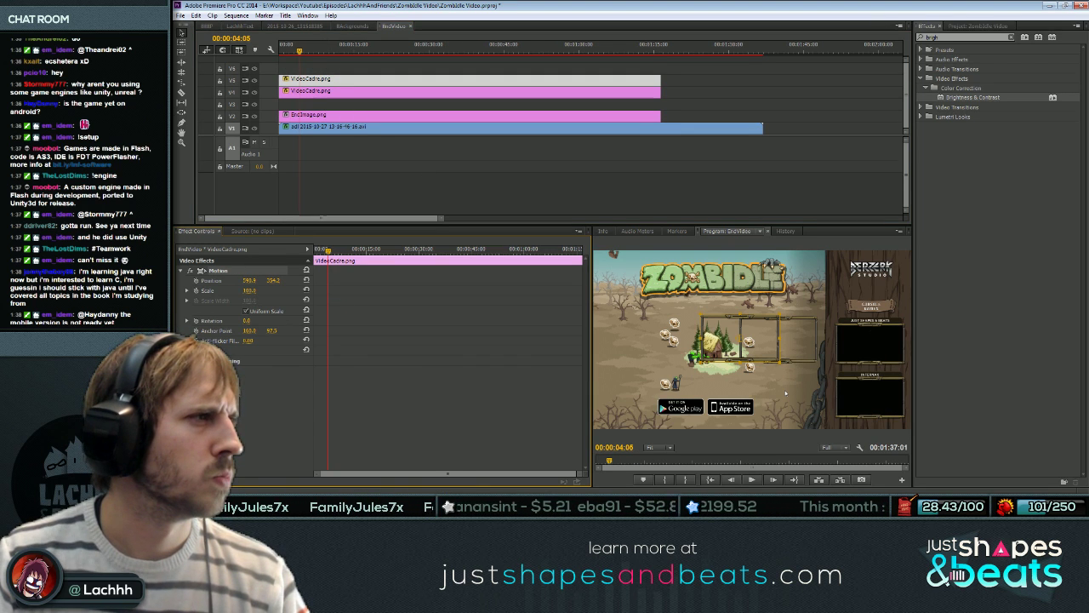
left_click_drag(740, 351, 868, 348)
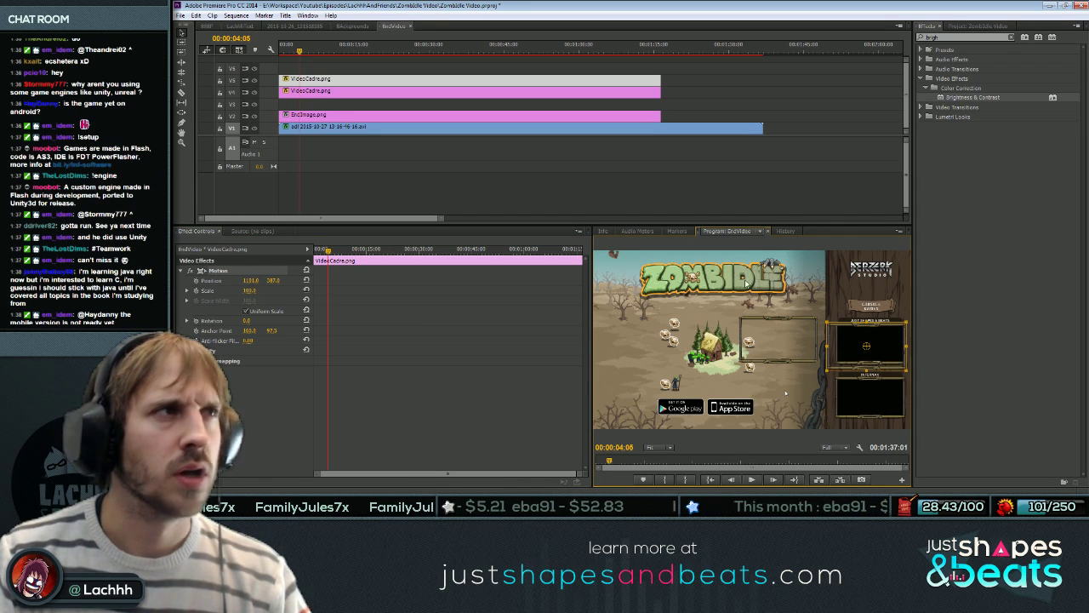
Try Scale to Frame Size on the upper VideoCadre.png clip and revert the enlargement.
right_click(381, 78)
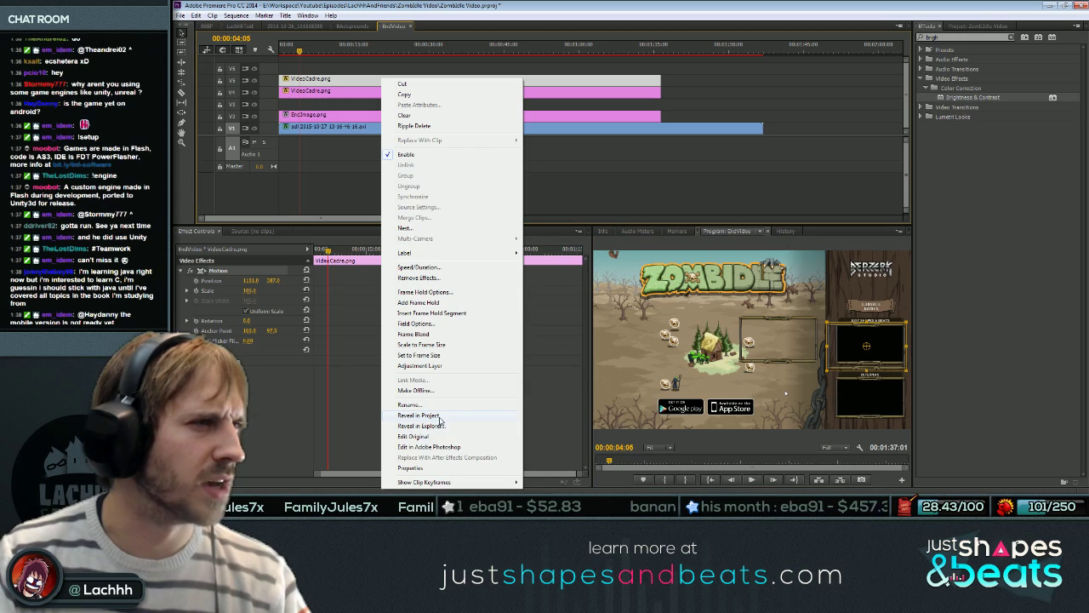
left_click(454, 349)
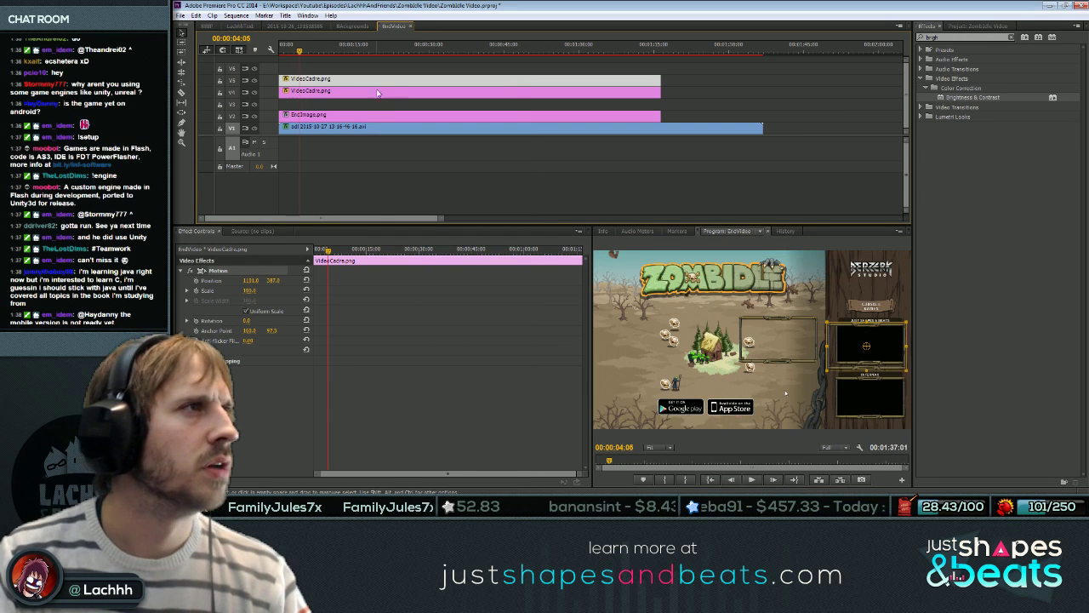
right_click(378, 93)
left_click(424, 348)
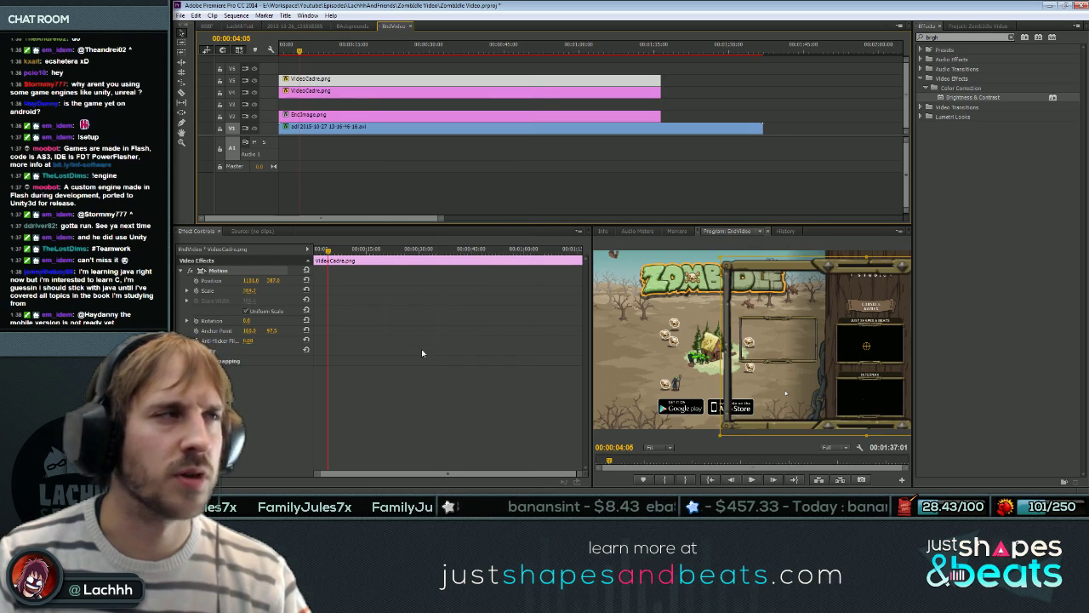
key("ctrl+z")
right_click(404, 82)
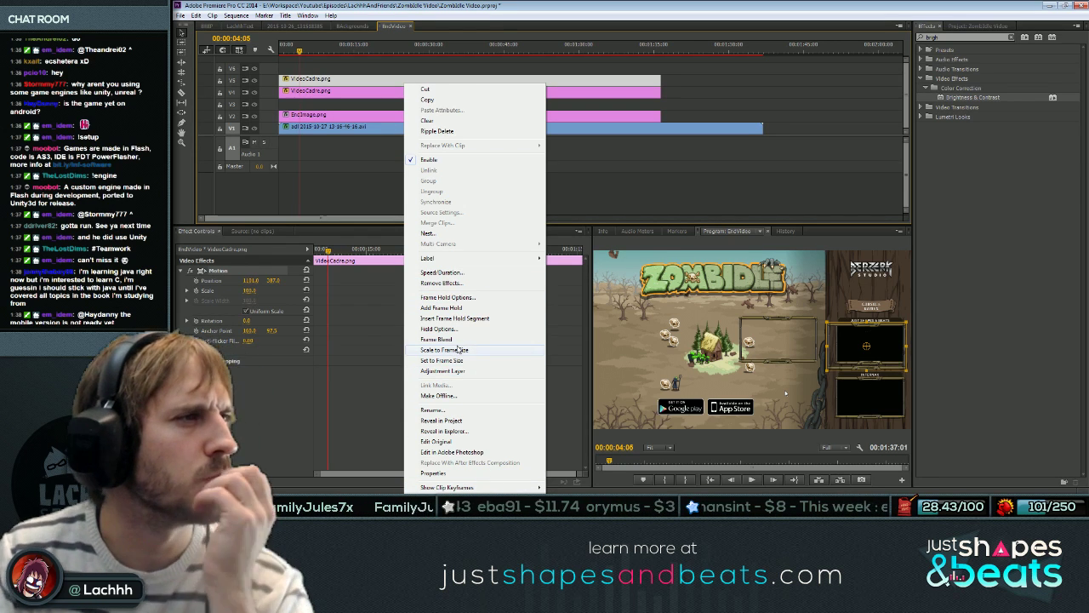
left_click(464, 372)
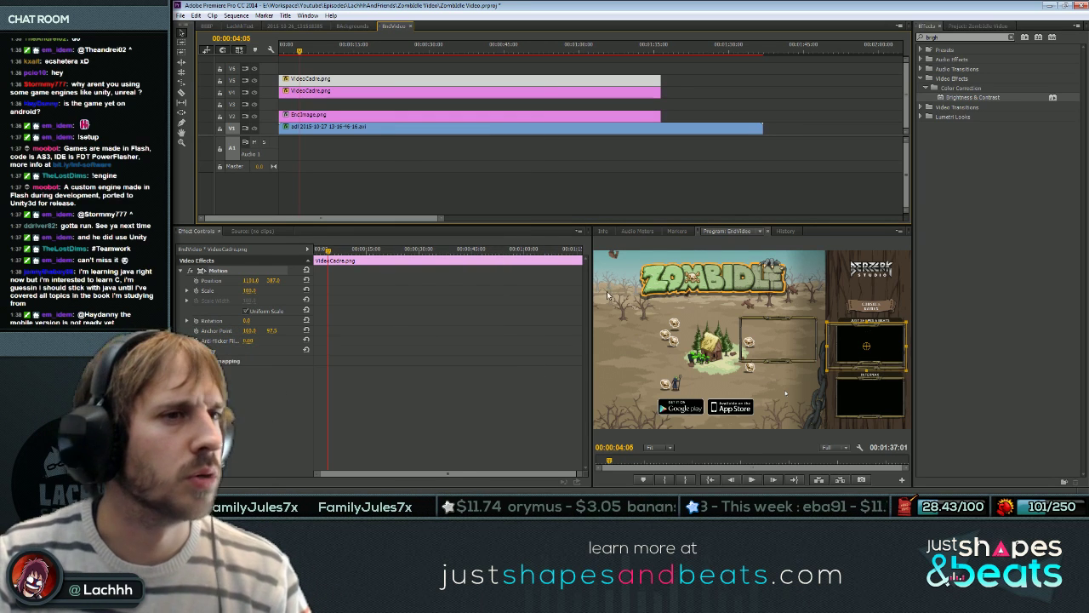
right_click(401, 82)
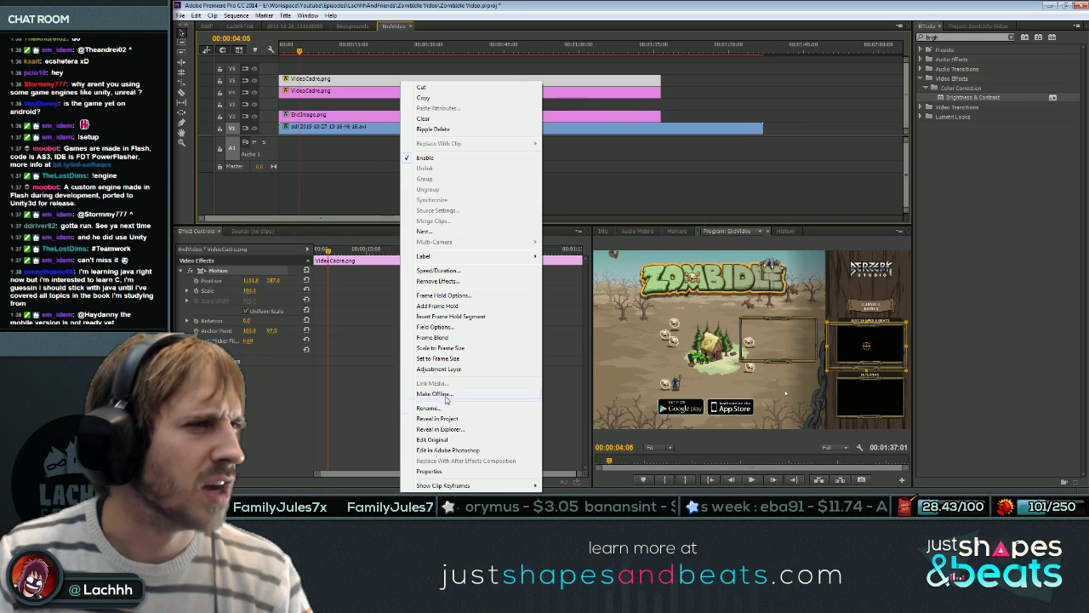
left_click(458, 370)
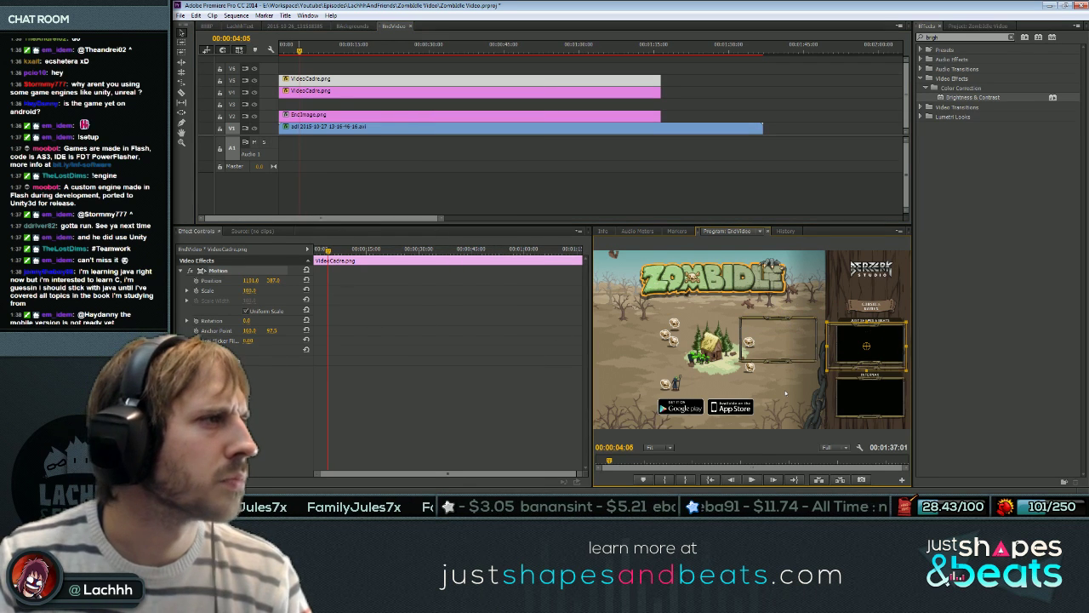
right_click(343, 92)
left_click(400, 353)
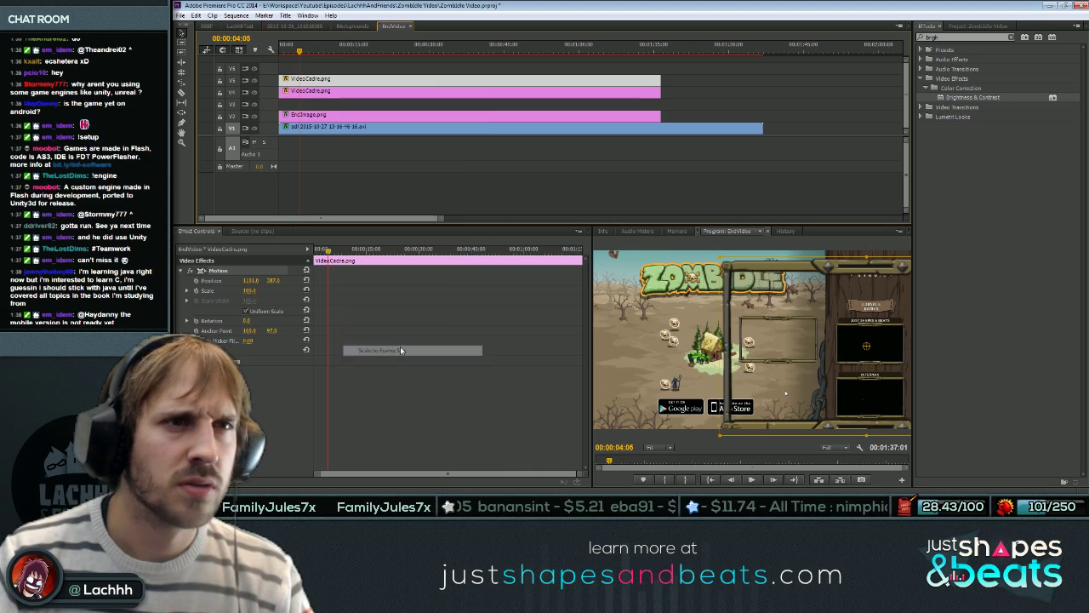
right_click(322, 81)
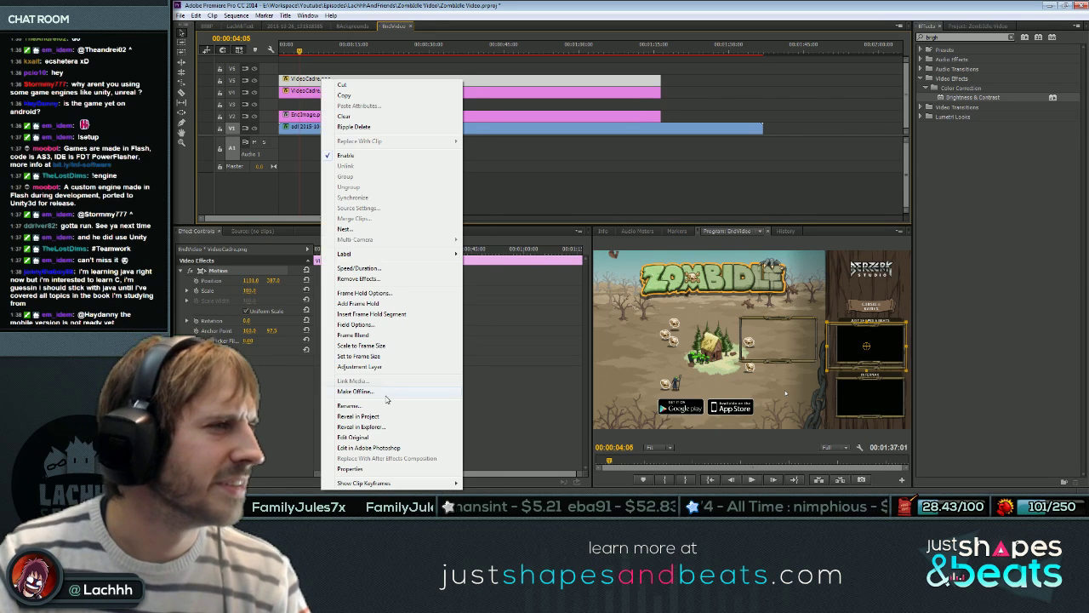
left_click(384, 356)
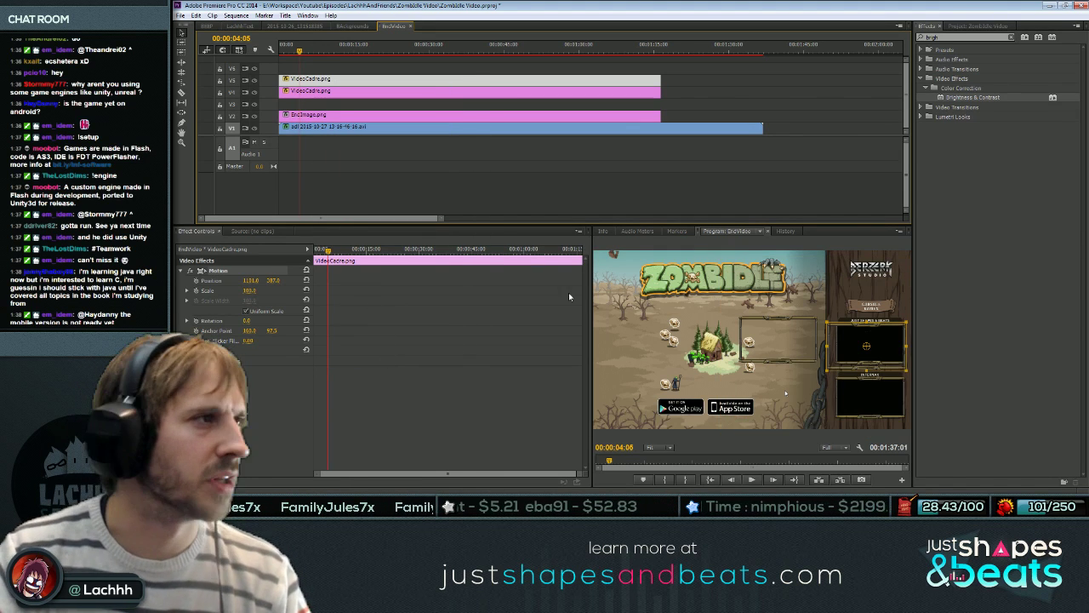
Set the upper VideoCadre.png frame's scale to 90 and adjust its position to fit the Just Shapes & Beats box.
left_click(249, 292)
type("80")
key("Return")
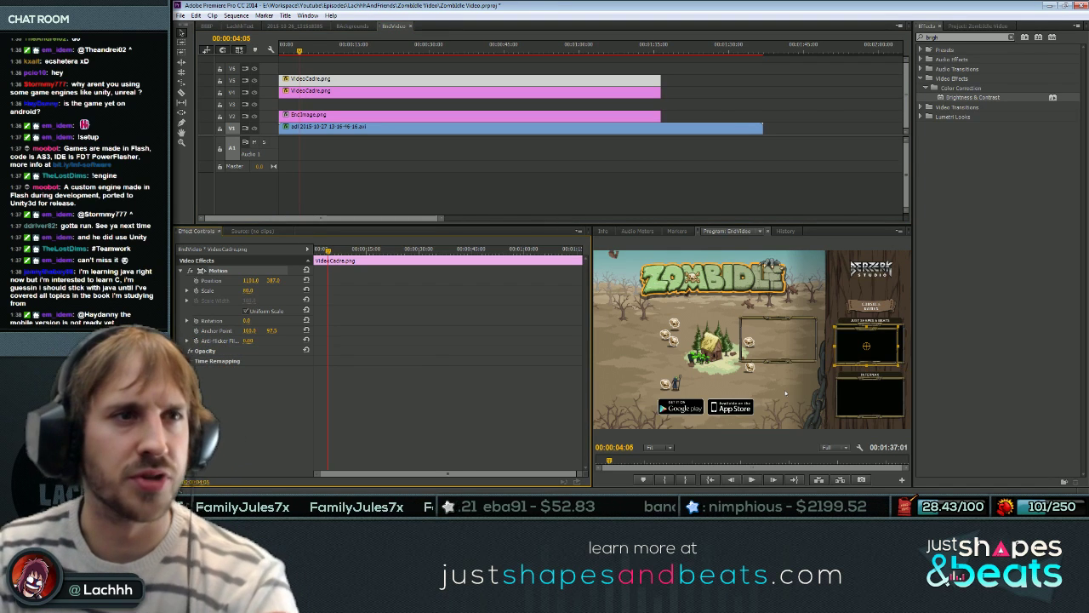
type("9")
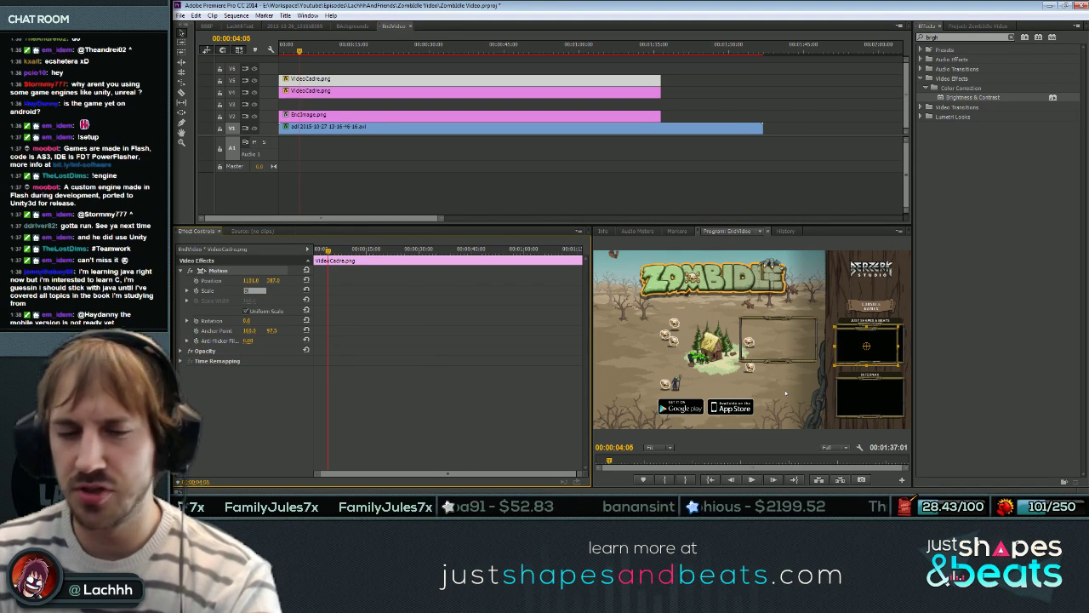
type("0")
key("Return")
left_click_drag(850, 367, 853, 358)
key("Up")
key("Up")
key("Up")
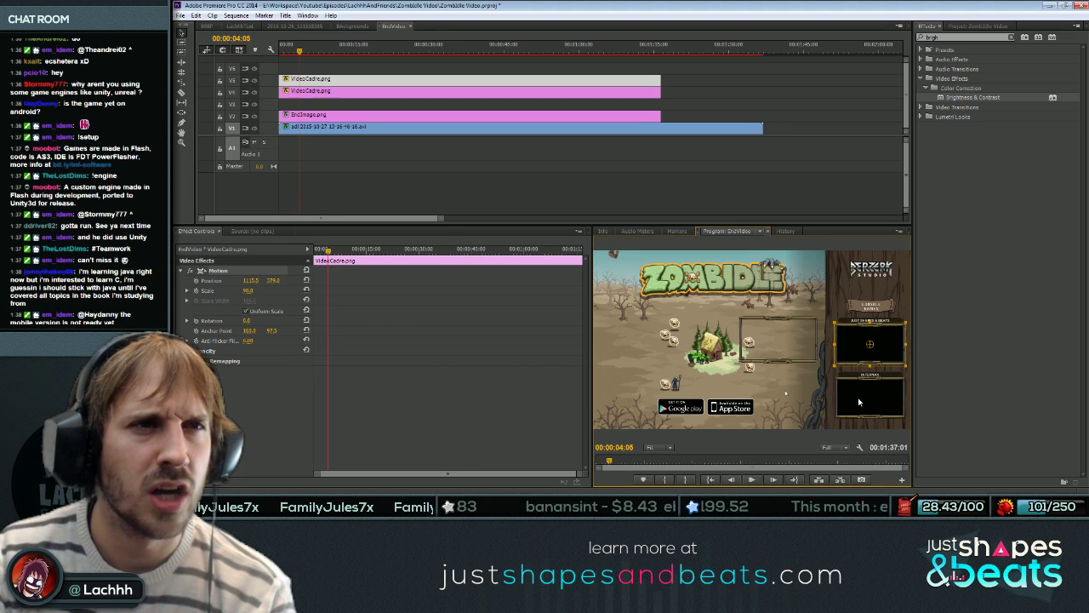
Return to the sequence start, place the other VideoCadre.png frame over the lower game box and set its scale to 90.
left_click(852, 403)
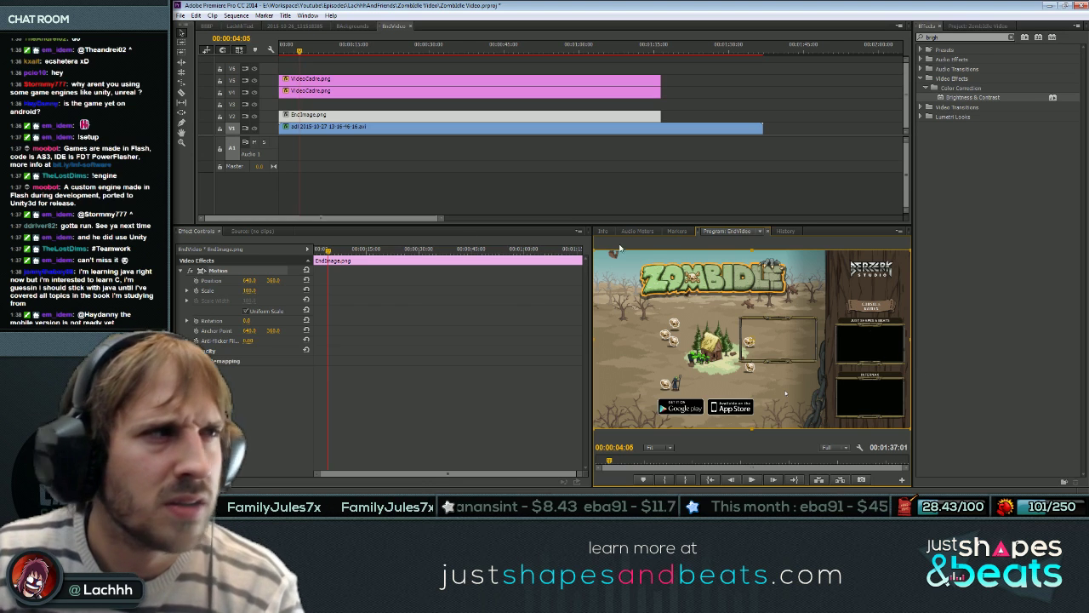
key("End")
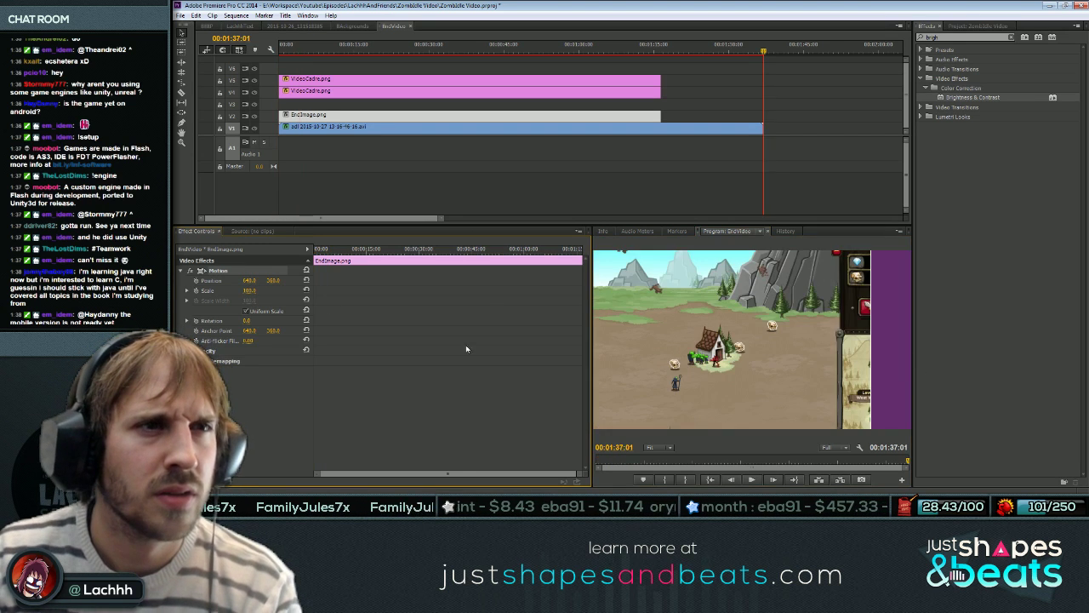
key("Home")
left_click(367, 80)
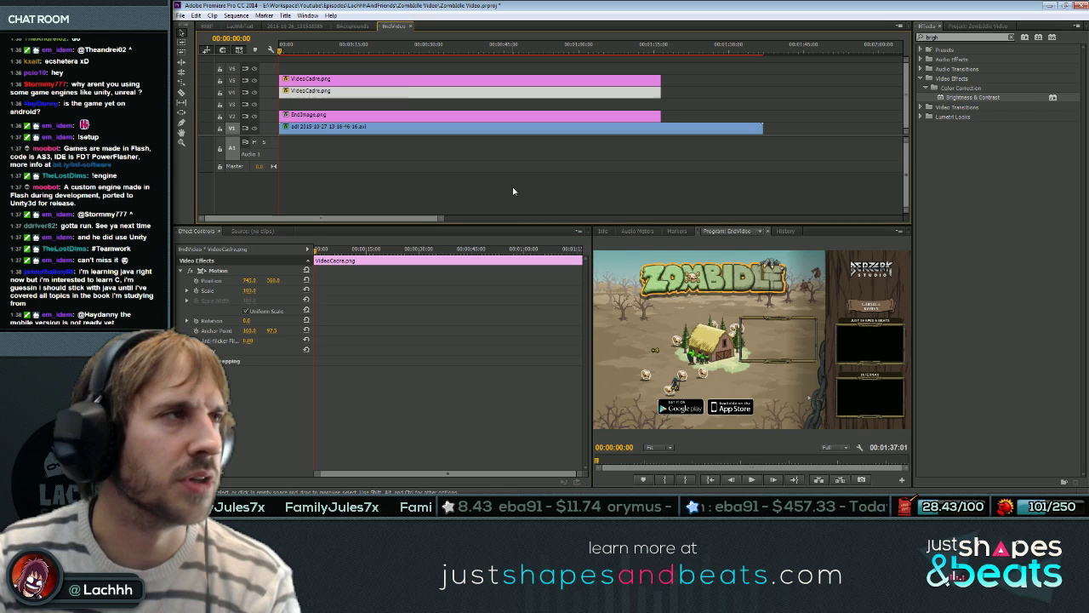
left_click(429, 96)
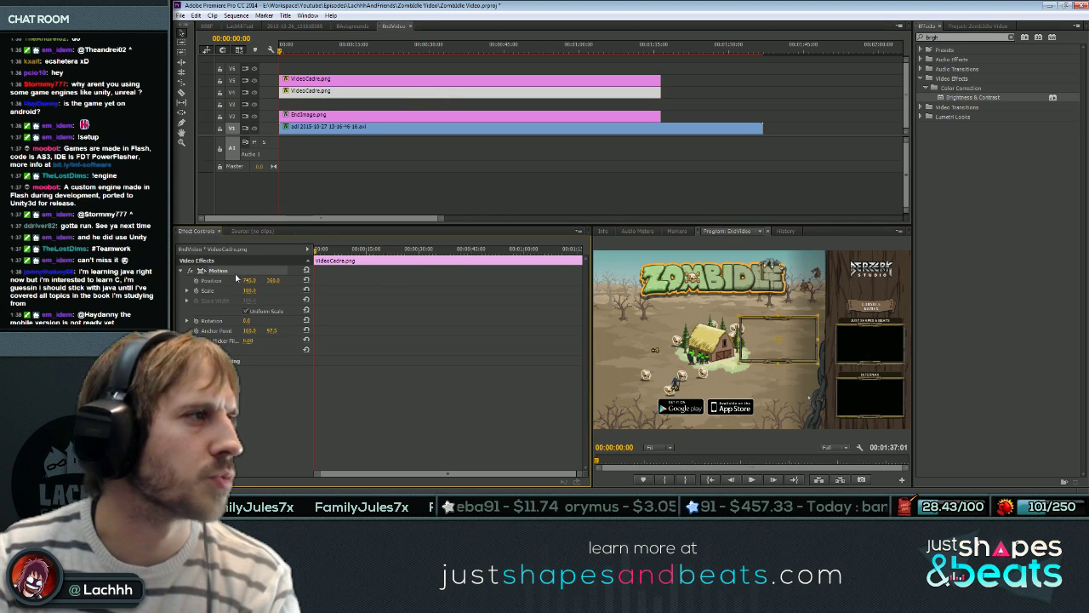
left_click_drag(762, 344, 869, 397)
left_click(250, 292)
type("90")
key("Return")
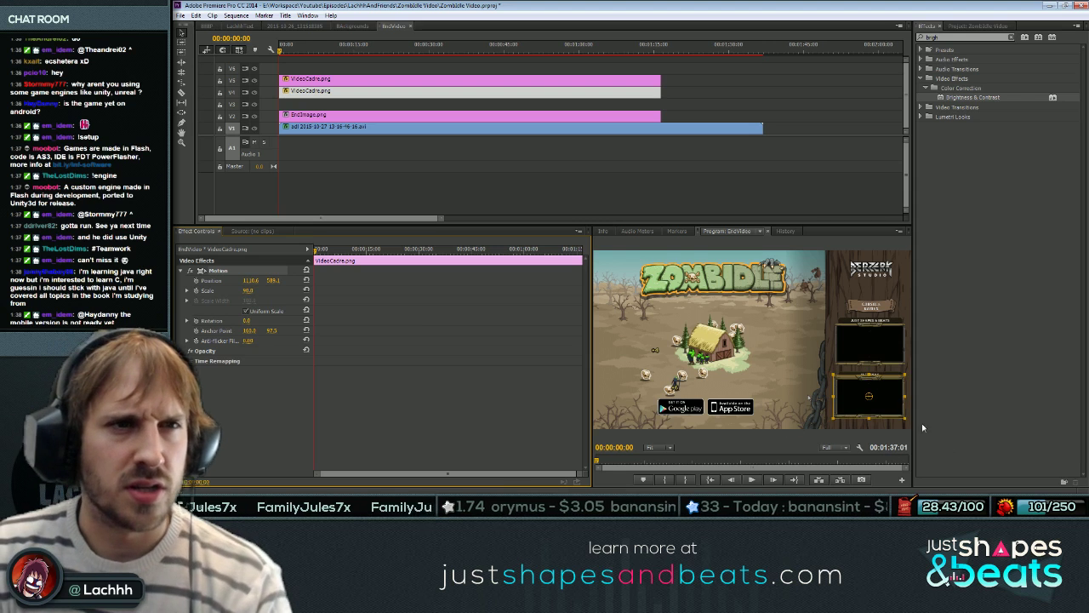
left_click_drag(869, 397, 873, 401)
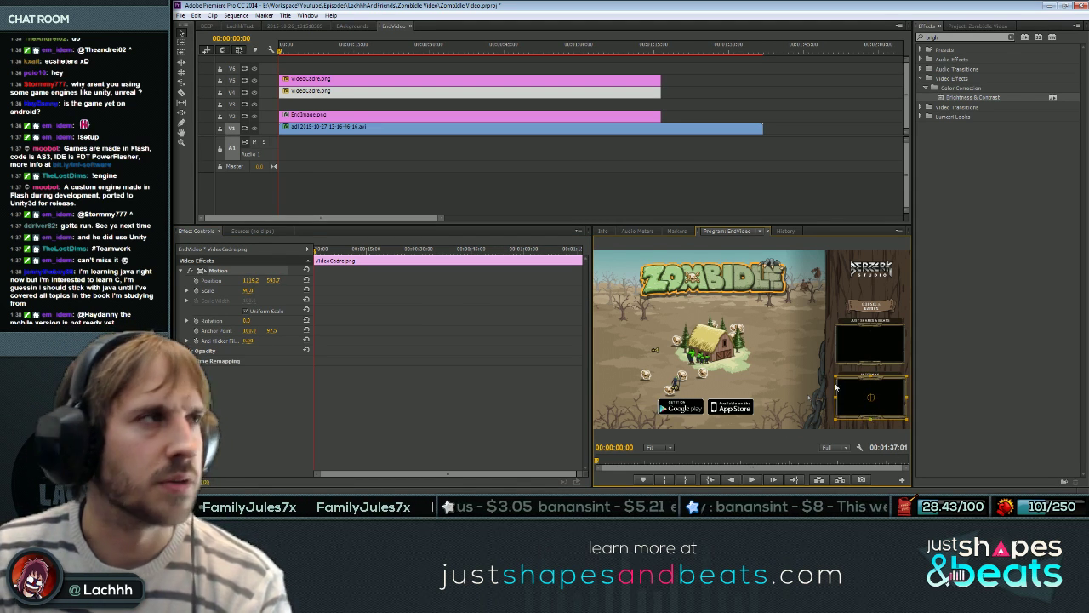
Switch to Windows Explorer, open the Episode InfernaxTrailer folder under Episodes and preview IX_Kickstarter.mp4.
left_click(221, 504)
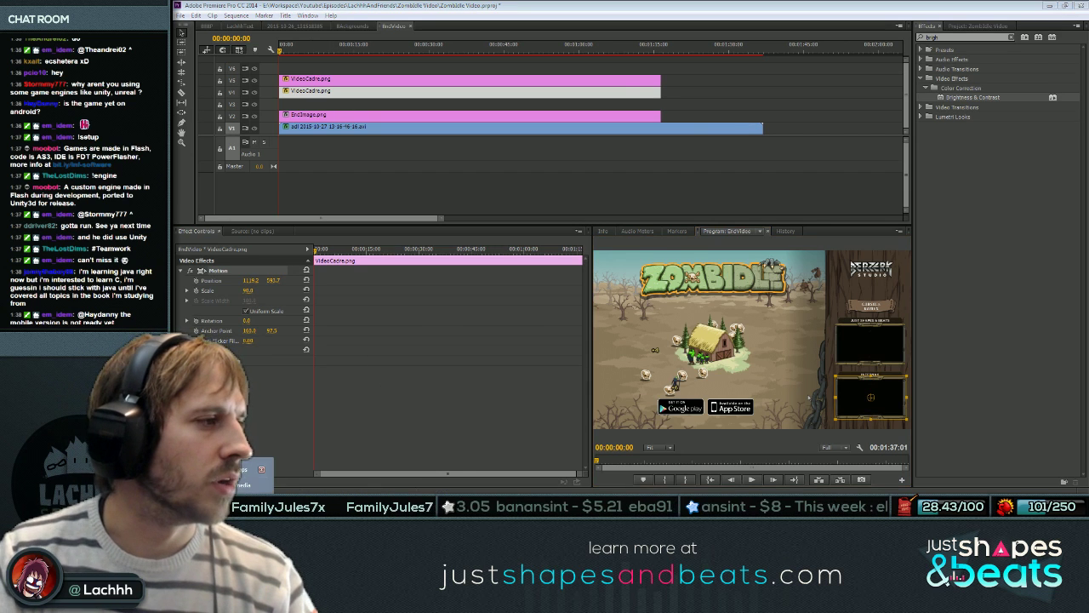
left_click(245, 481)
left_click(444, 108)
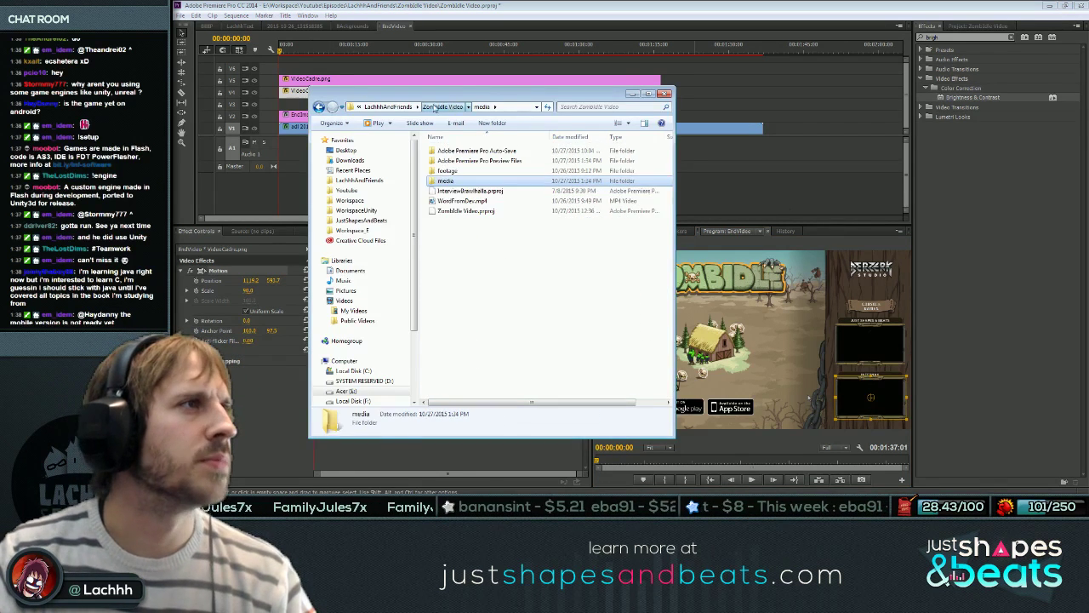
left_click(427, 107)
left_click(410, 108)
left_click(479, 292)
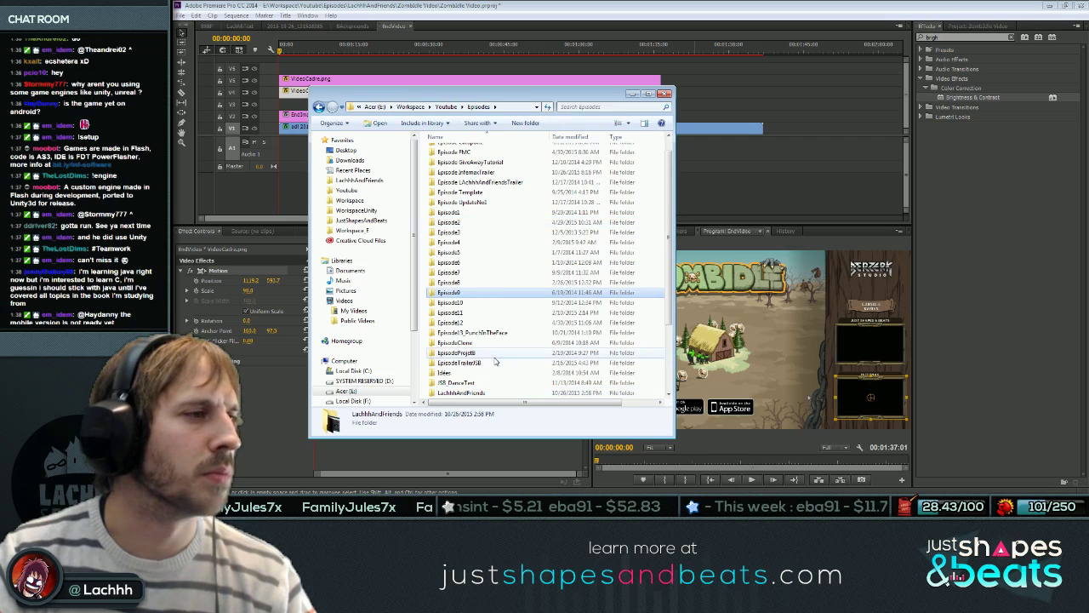
left_click(467, 383)
scroll(472, 341, "up", 1)
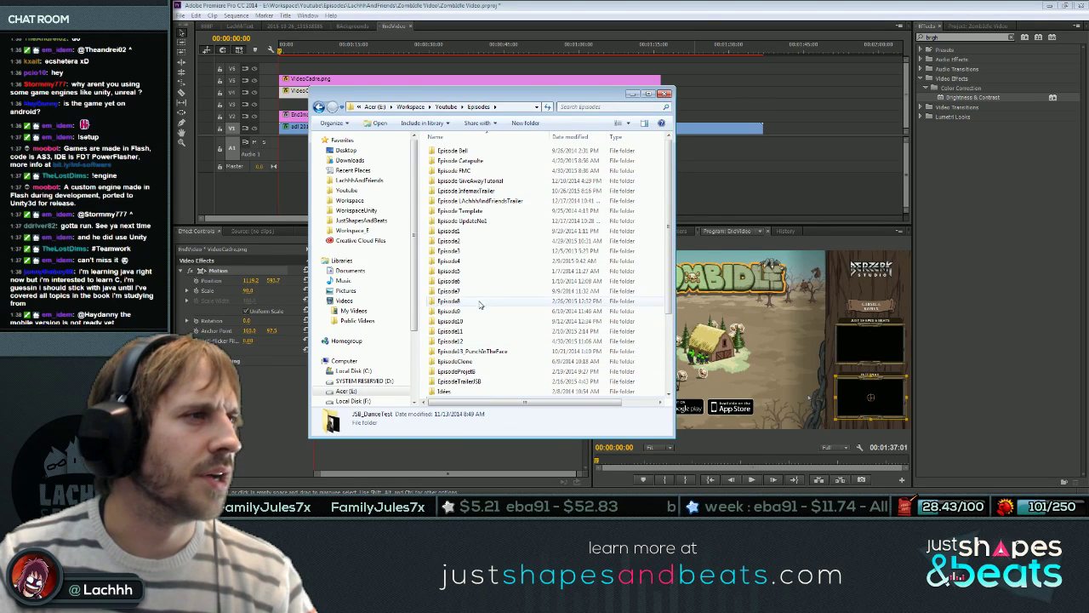
left_click(490, 191)
double_click(489, 192)
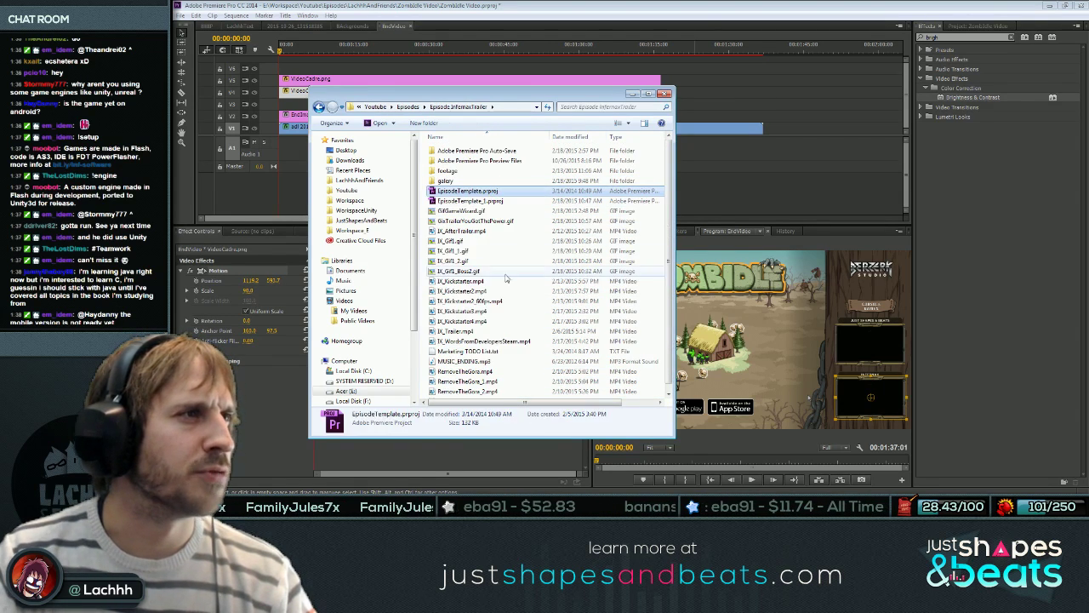
double_click(476, 283)
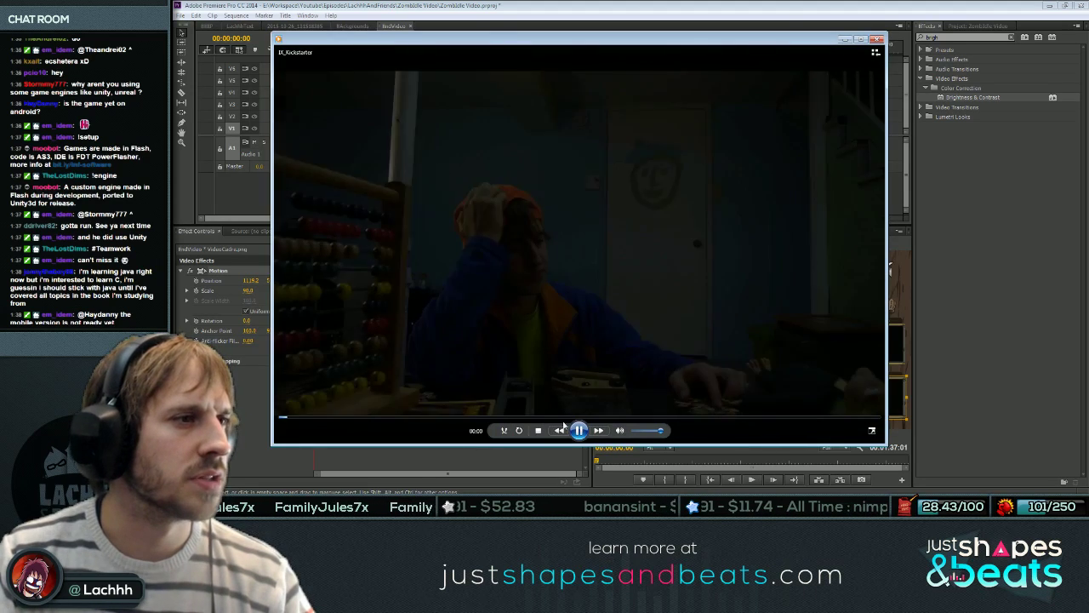
left_click(876, 41)
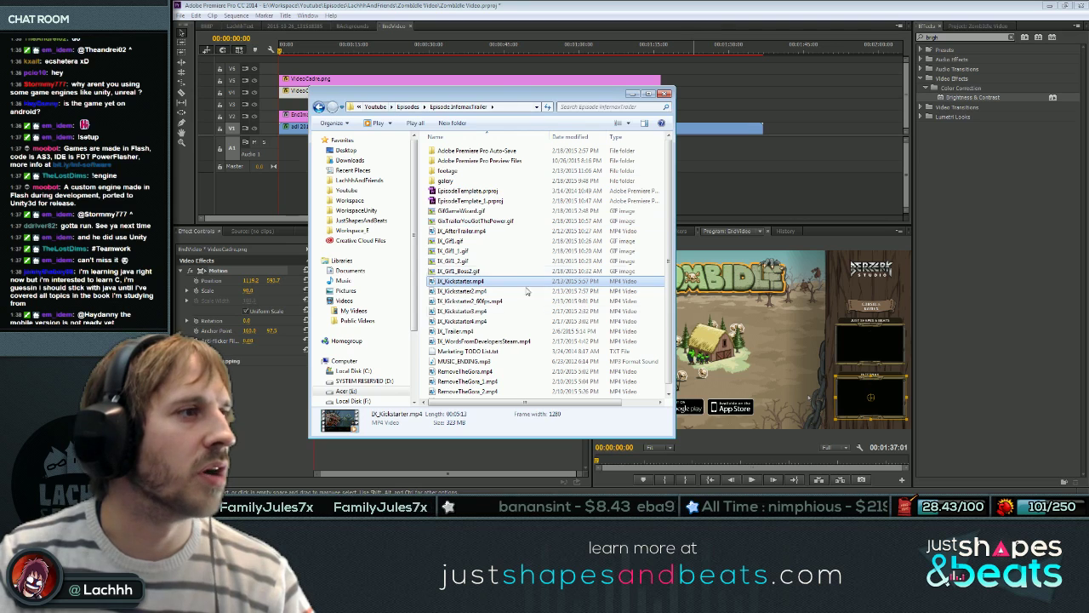
Add IX_Kickstarter.mp4 to the EndVideo sequence, delete its audio and place the video on track V3 at the sequence start.
left_click_drag(467, 283, 896, 159)
left_click_drag(760, 134, 817, 124)
right_click(831, 127)
left_click(844, 150)
left_click(841, 158)
left_click(838, 165)
key("Delete")
left_click_drag(834, 117, 339, 106)
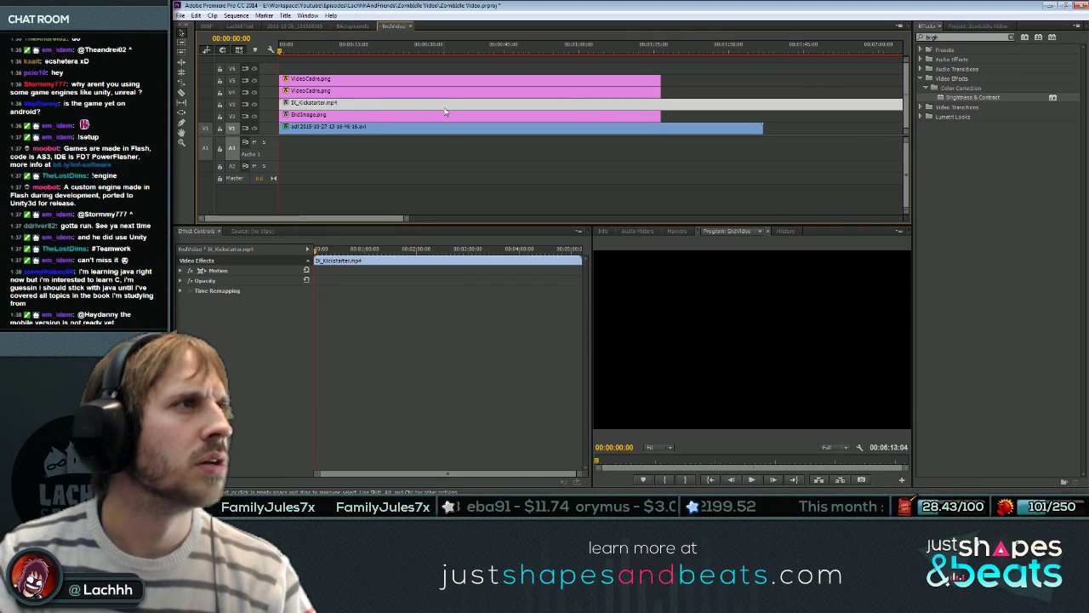
Cut IX_Kickstarter.mp4 at about 0:45, delete its opening part and move the remainder to the sequence start.
left_click(502, 103)
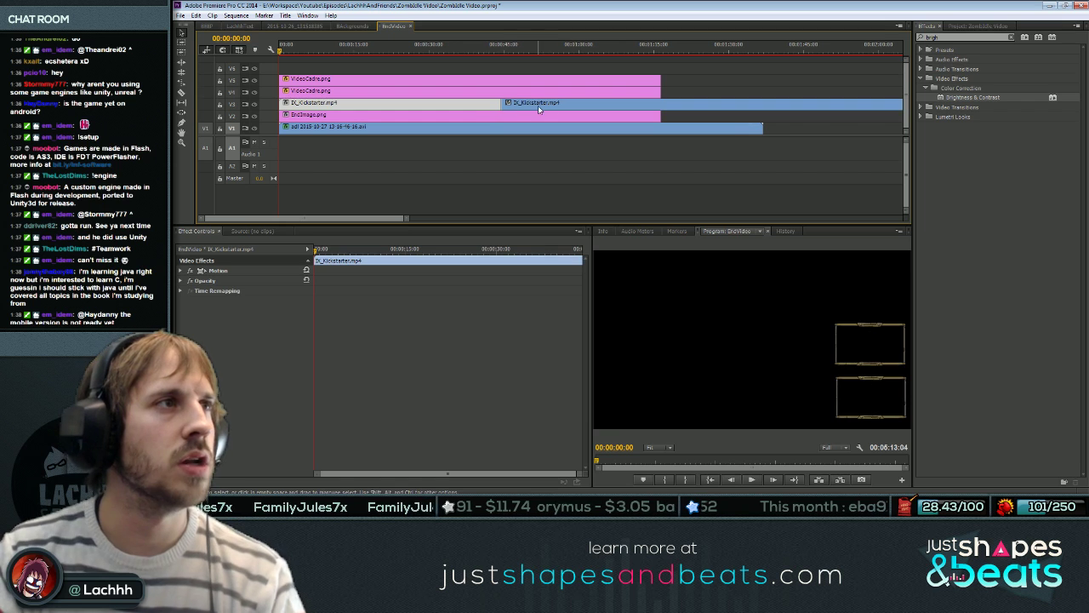
key("Delete")
left_click_drag(573, 109, 344, 112)
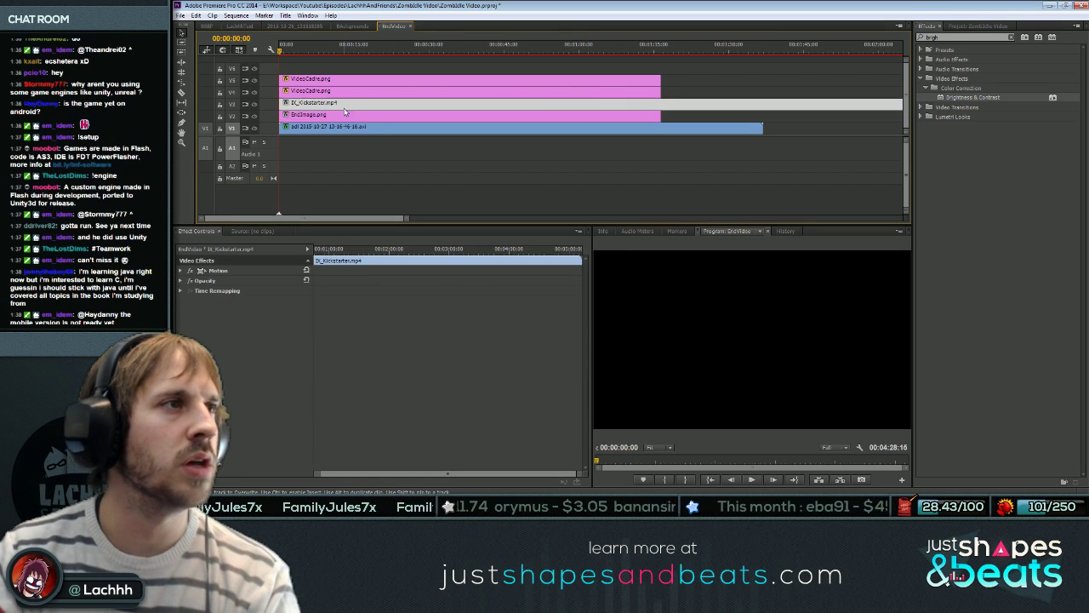
Extend both VideoCadre.png clips and EndImage.png to about two minutes on the timeline.
left_click_drag(406, 218, 587, 218)
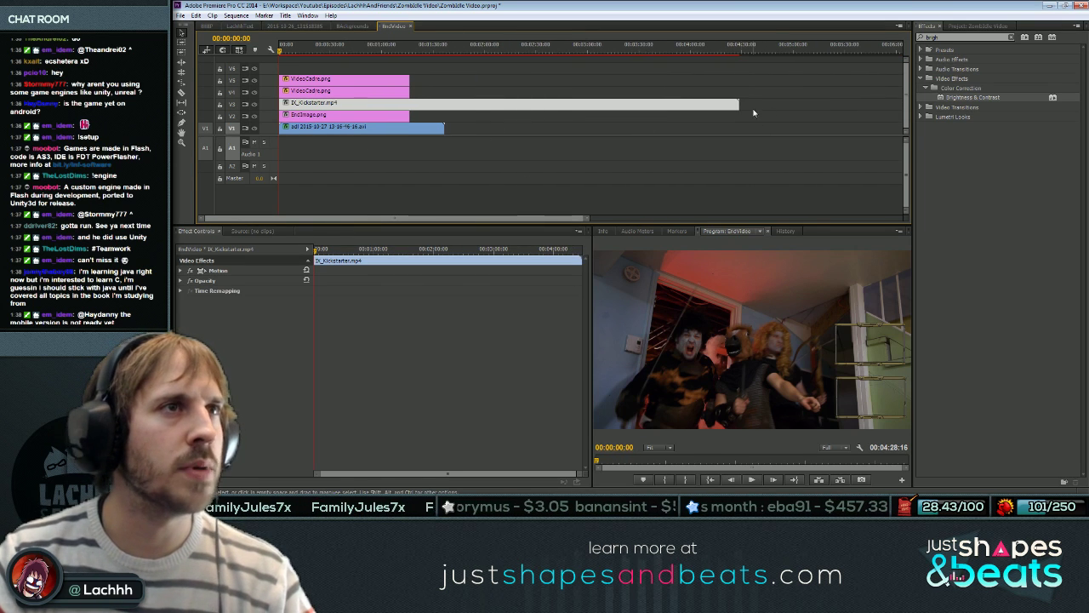
left_click_drag(440, 82, 483, 81)
left_click(396, 116)
left_click_drag(407, 117, 483, 116)
Look through the Infernax footage in IX_Kickstarter.mp4 for a suitable end point.
mouse_move(415, 48)
left_mouse_down()
mouse_move(464, 48)
mouse_move(314, 54)
left_mouse_up()
left_click(538, 107)
left_click_drag(355, 109, 389, 108)
left_click_drag(315, 106, 267, 106)
left_click_drag(360, 106, 386, 107)
left_click_drag(306, 105, 274, 107)
left_click_drag(352, 108, 371, 107)
left_click_drag(300, 106, 328, 106)
left_click_drag(366, 53, 380, 54)
left_click(381, 104)
key("v")
key("ctrl+z")
Cut IX_Kickstarter.mp4 at about 1:13 and delete the part after the cut.
key("c")
left_click(404, 106)
key("v")
left_click(427, 107)
key("Delete")
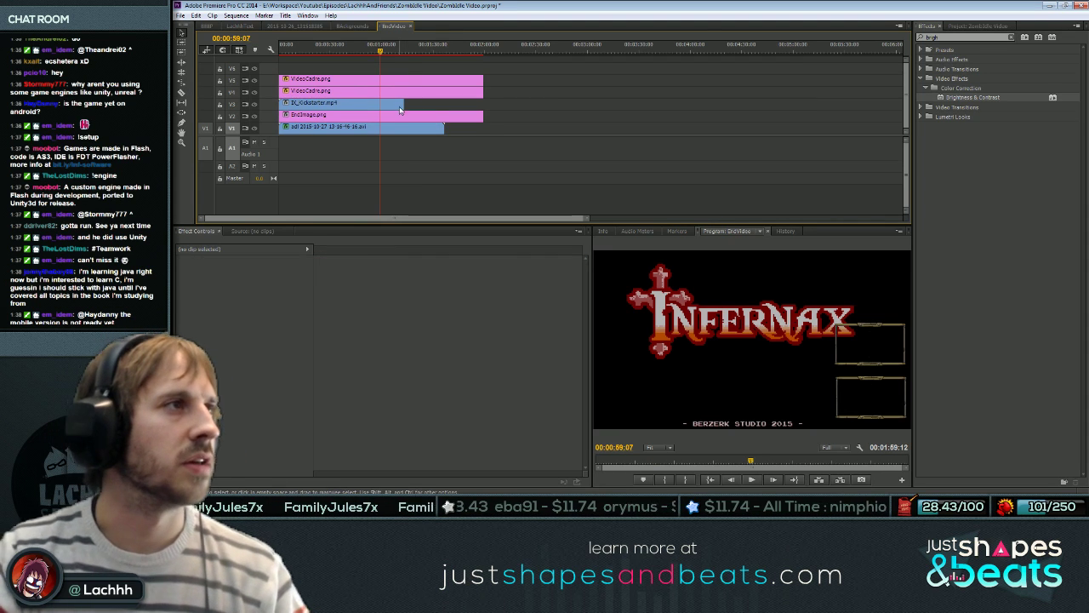
Set the scale of IX_Kickstarter.mp4 to 22 and place the video inside the upper framed game box.
left_click(400, 106)
left_click(192, 271)
left_click(181, 271)
type("40")
key("Return")
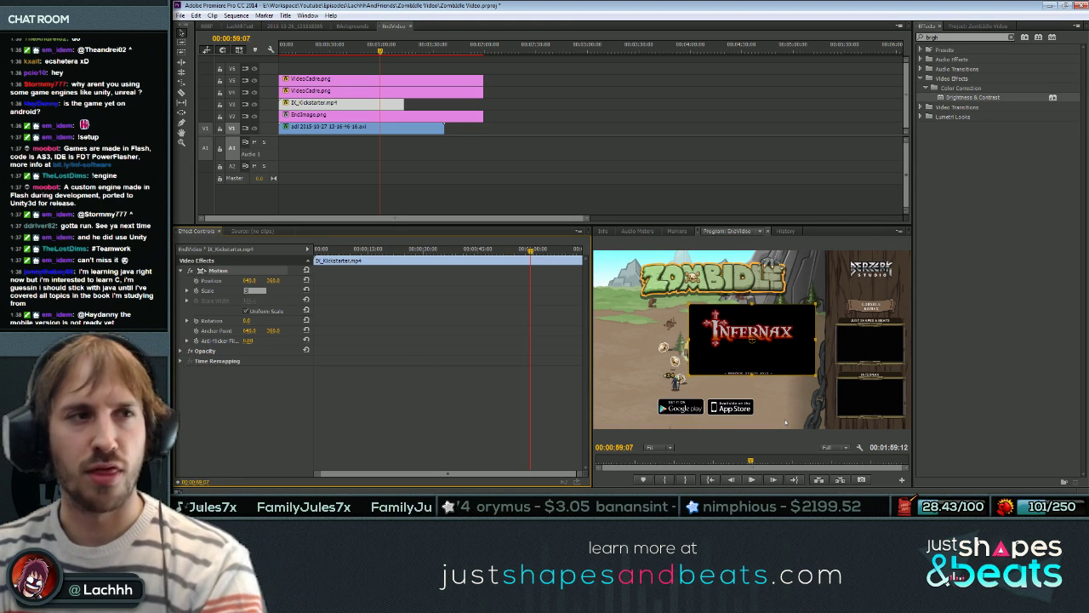
type("30")
key("Return")
type("2")
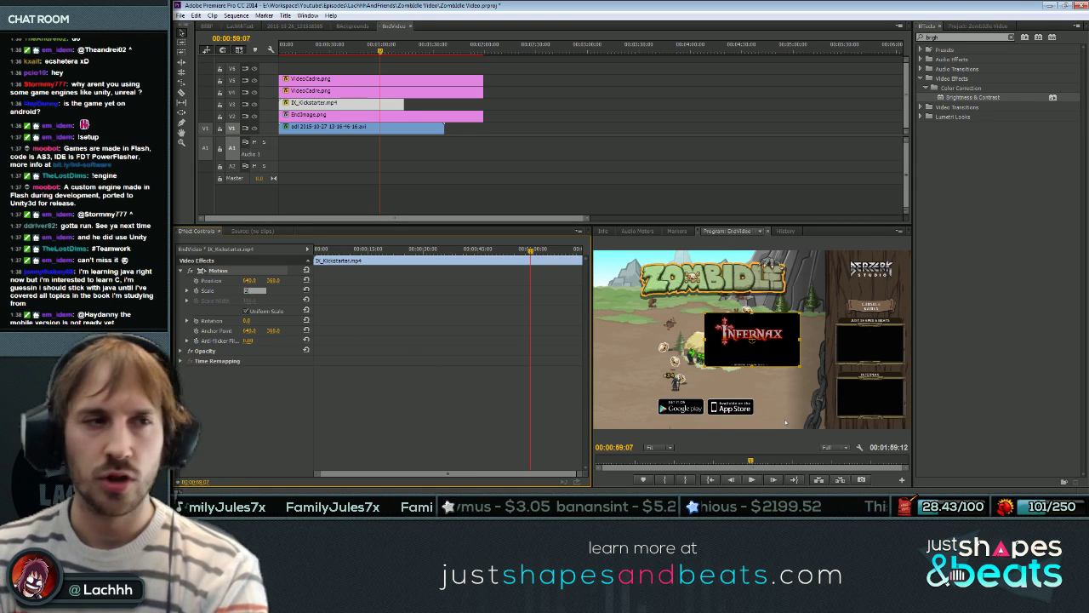
type("5")
key("Return")
type("2")
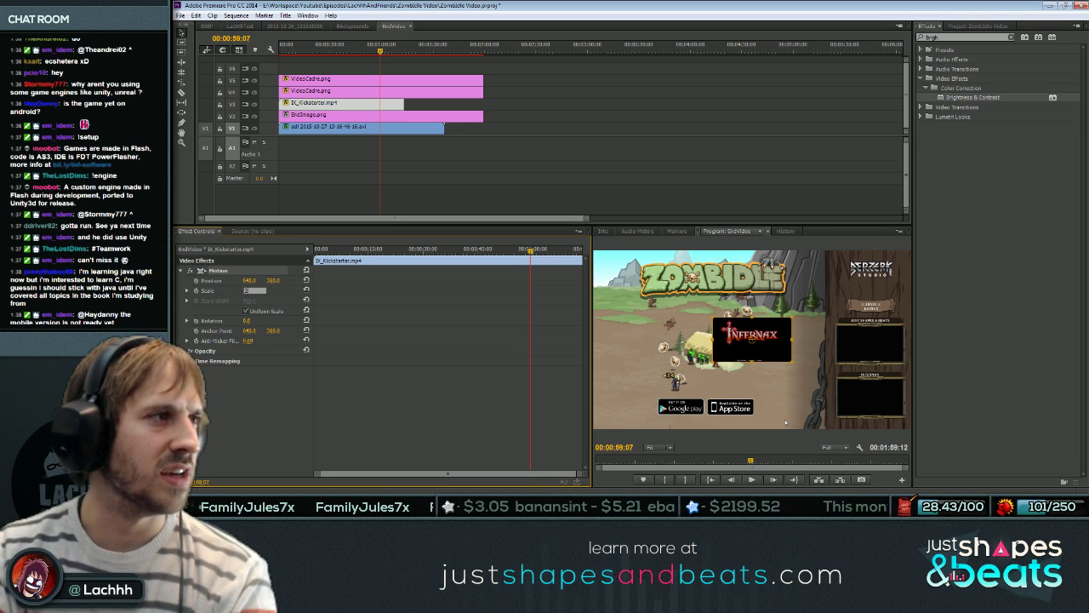
type("2")
key("Return")
left_click_drag(771, 351, 881, 356)
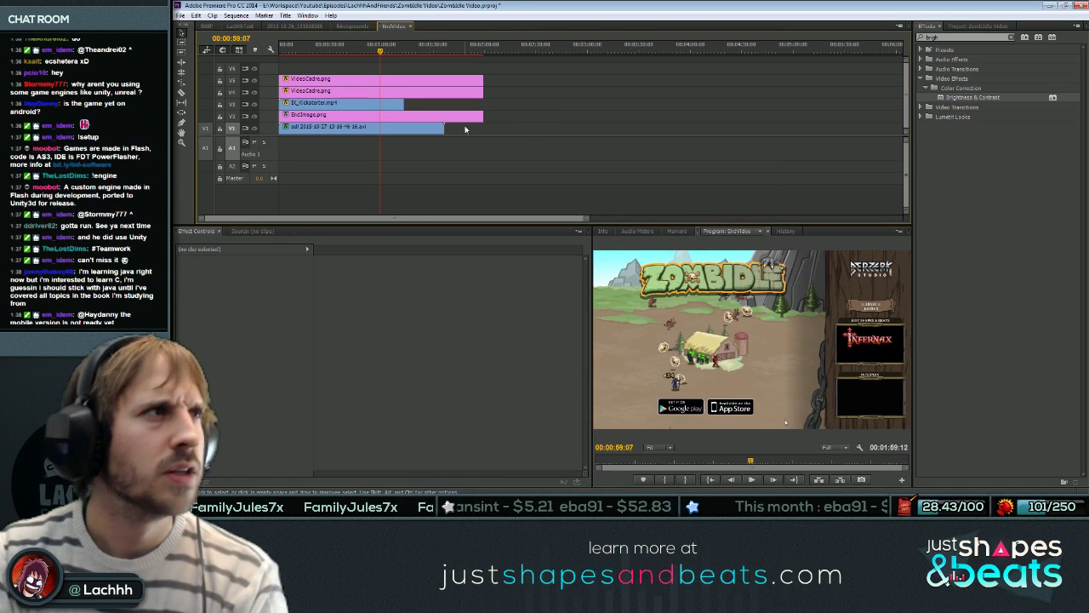
Check the framed Infernax footage at about 0:21 and move both VideoCadre.png clips up one track to V5 and V6.
left_click(349, 90)
left_click(344, 103)
left_click(326, 52)
mouse_move(326, 54)
left_mouse_down()
mouse_move(290, 55)
mouse_move(341, 62)
mouse_move(315, 60)
left_mouse_up()
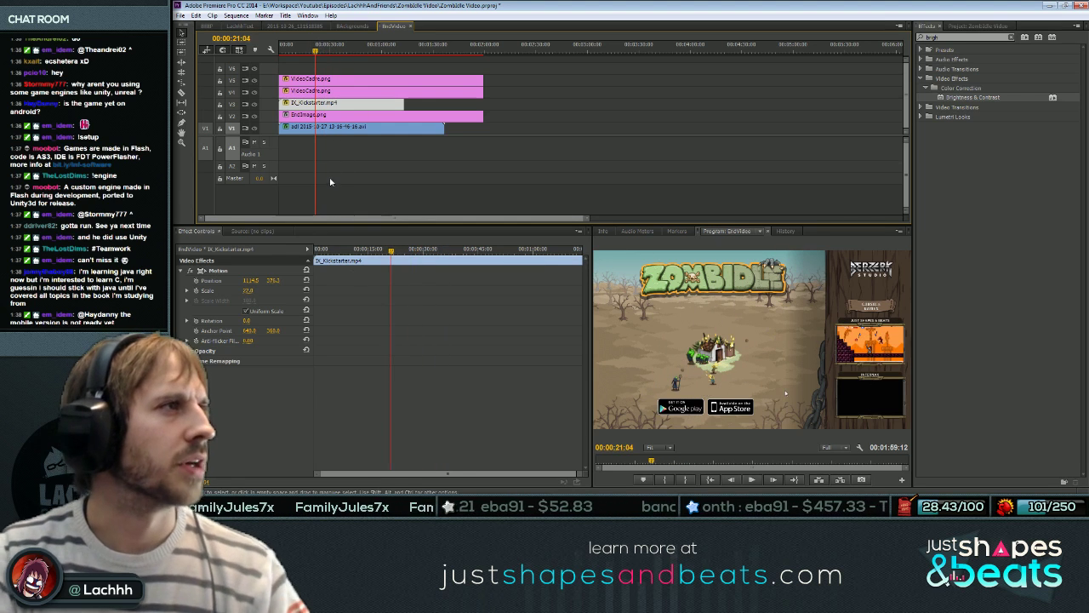
left_click_drag(504, 94, 453, 78)
left_click(419, 94)
Switch to Windows Explorer, browse the Youtube Episodes folder and open its EpisodeTrailerJSB subfolder.
left_click(236, 505)
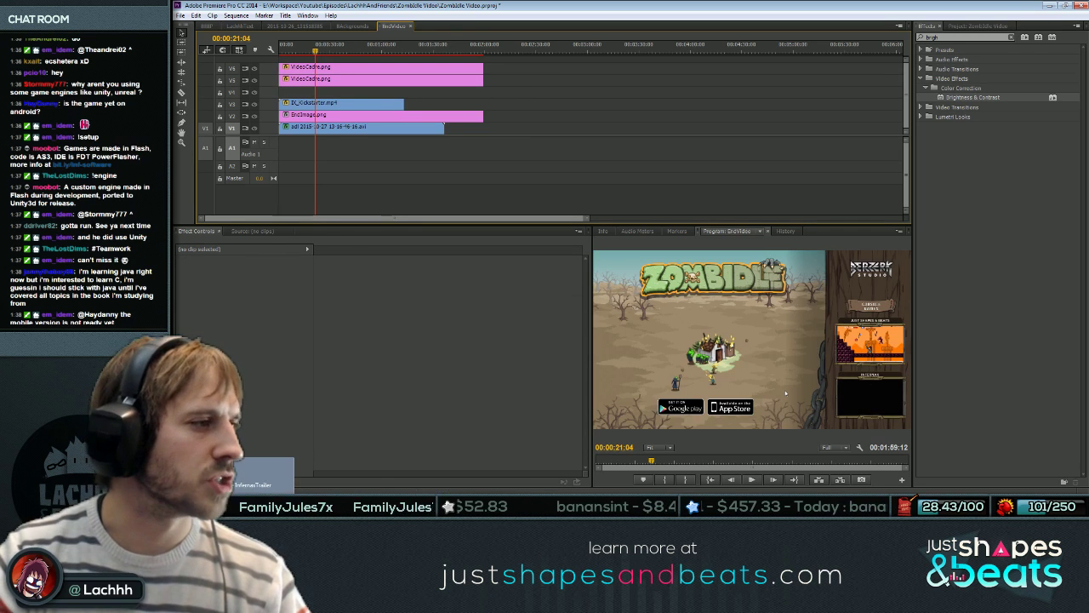
left_click(253, 473)
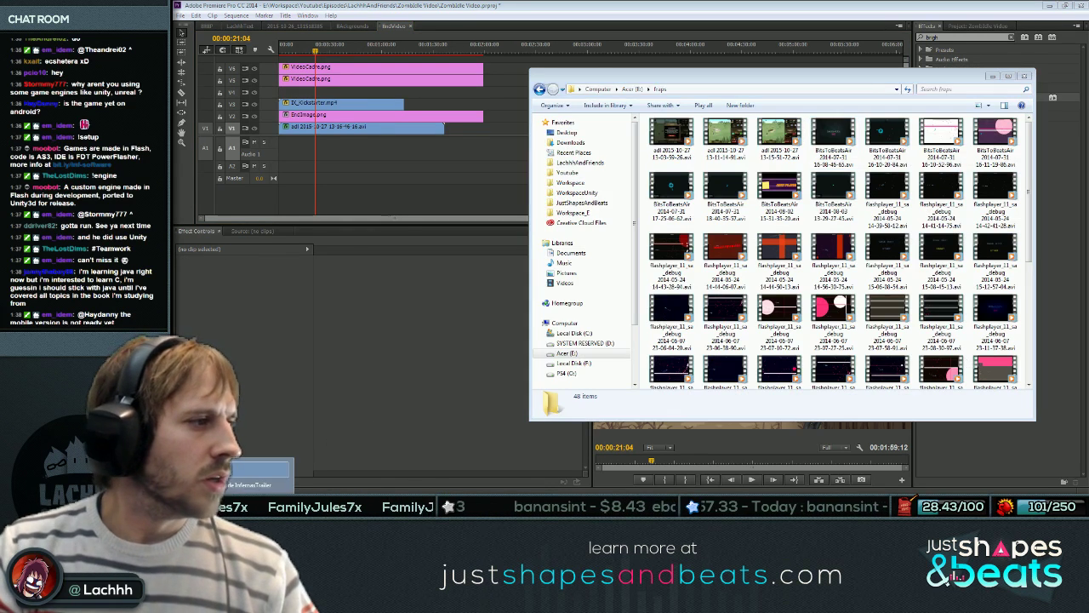
left_click(417, 107)
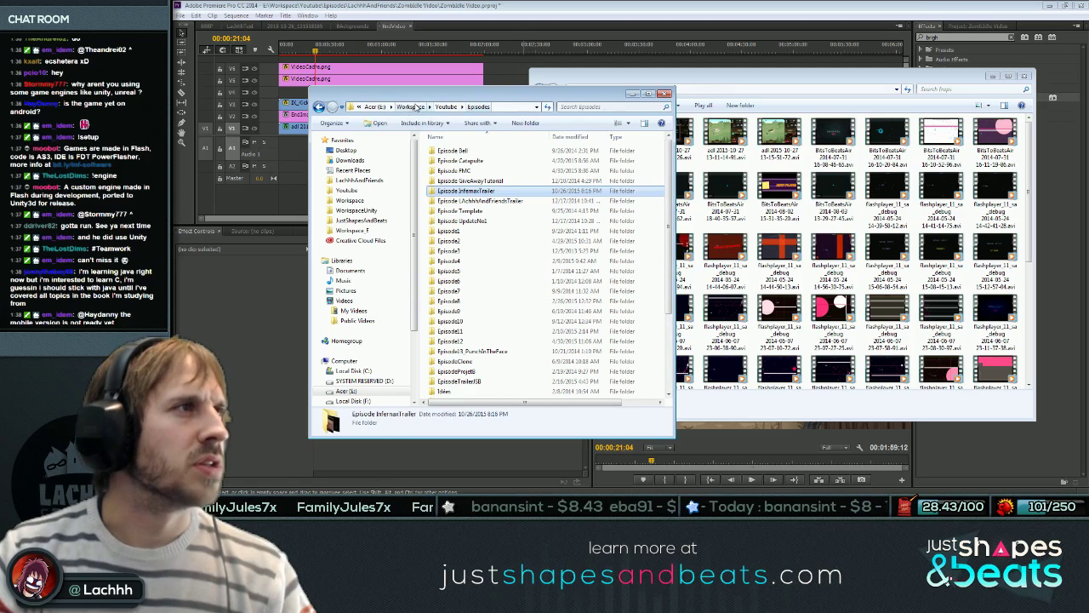
scroll(491, 229, "down", 3)
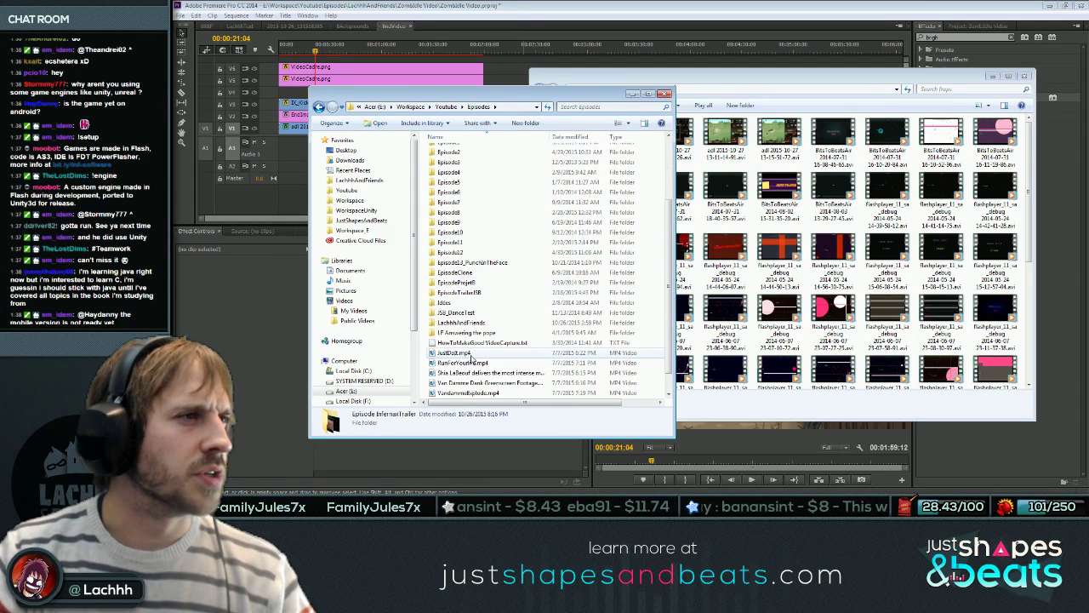
scroll(501, 284, "up", 3)
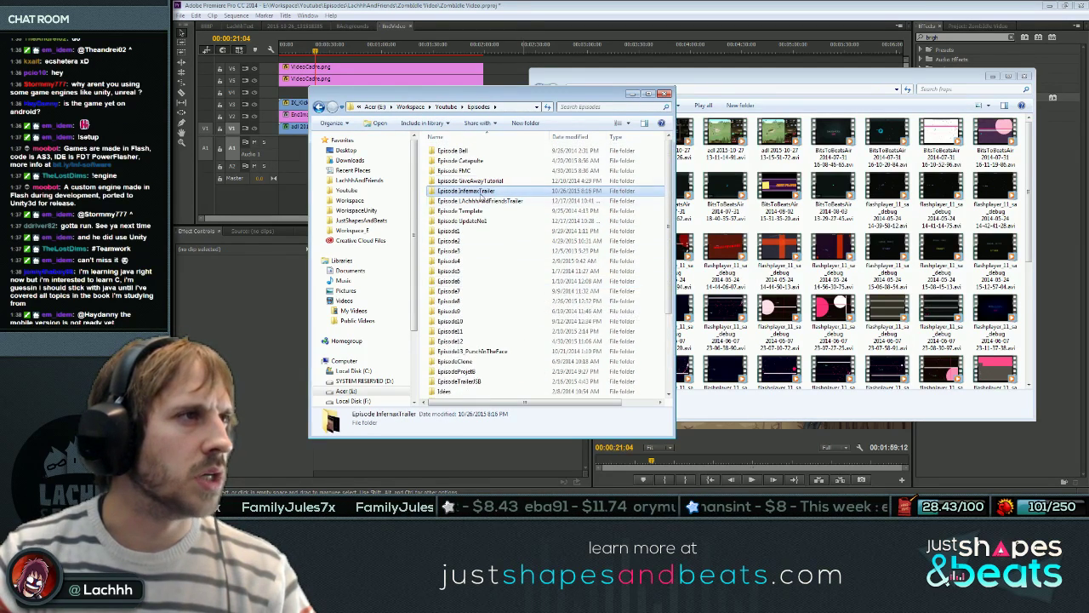
left_click(447, 106)
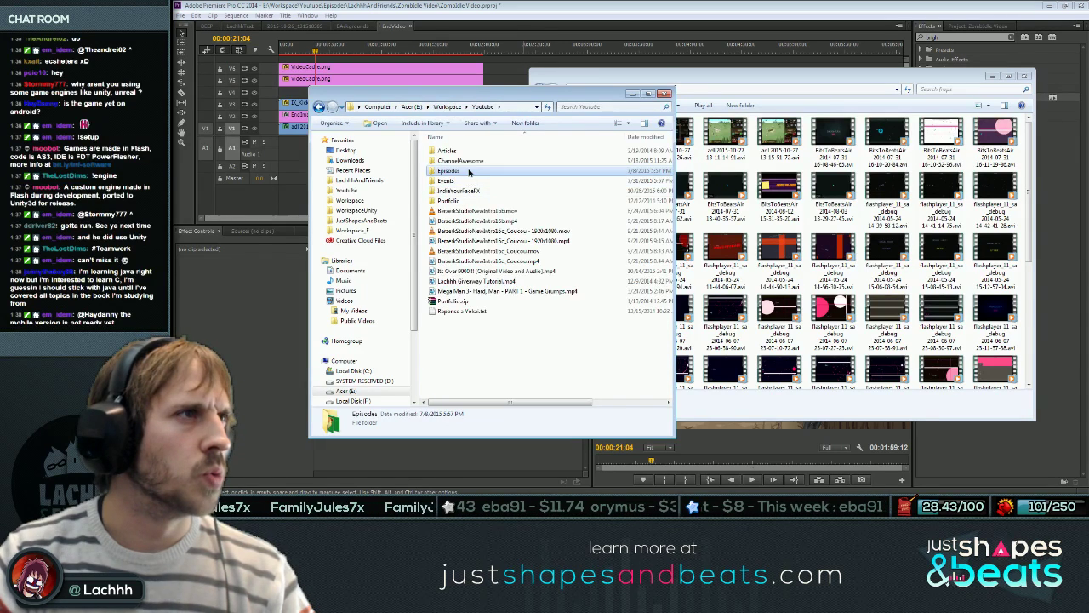
double_click(468, 172)
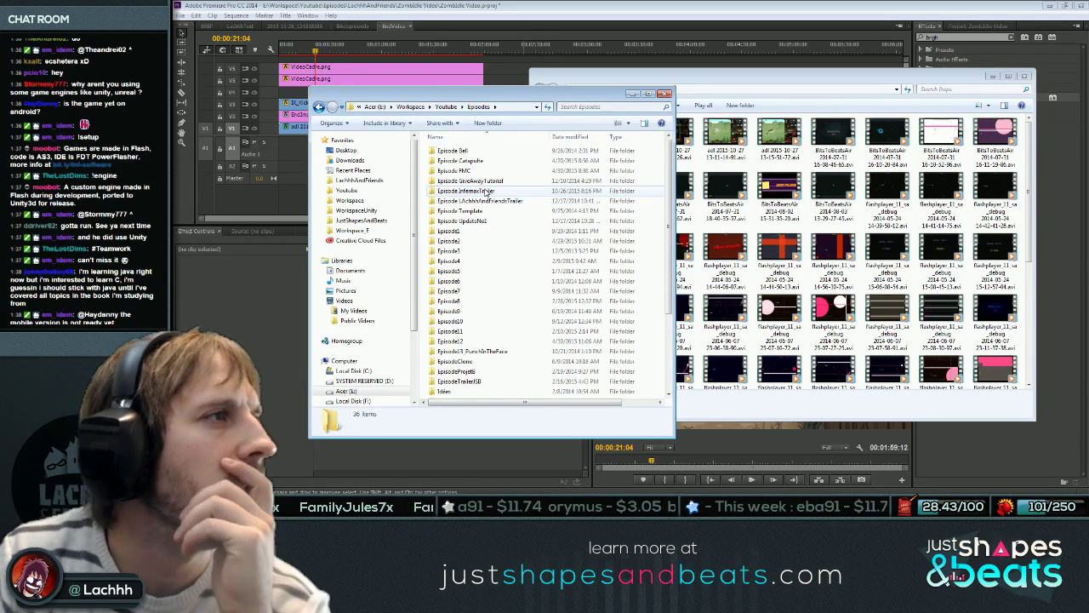
left_click(487, 201)
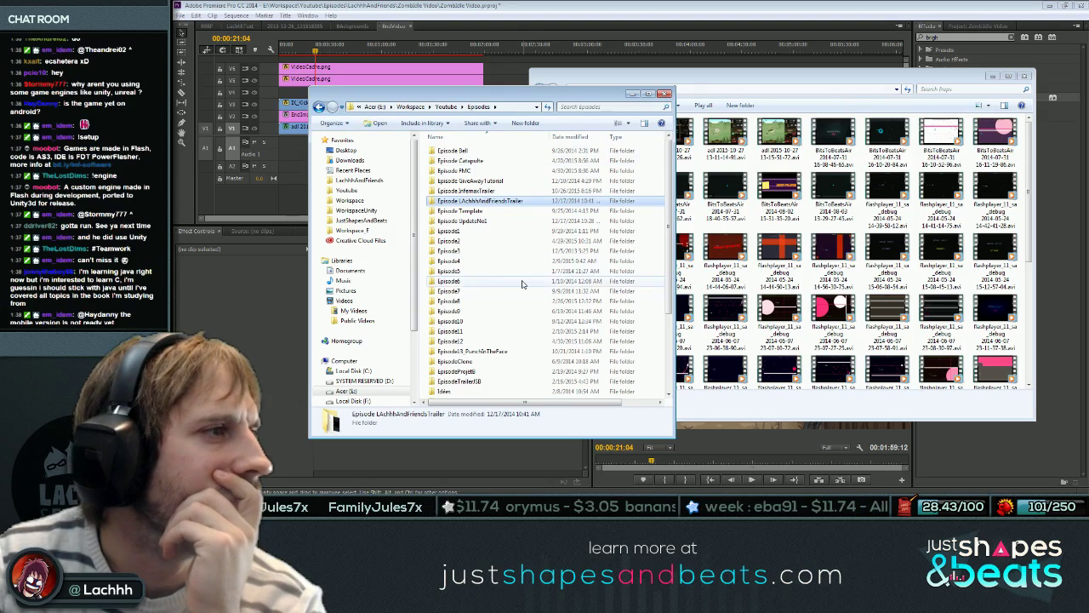
scroll(519, 281, "down", 4)
left_click(481, 274)
double_click(481, 274)
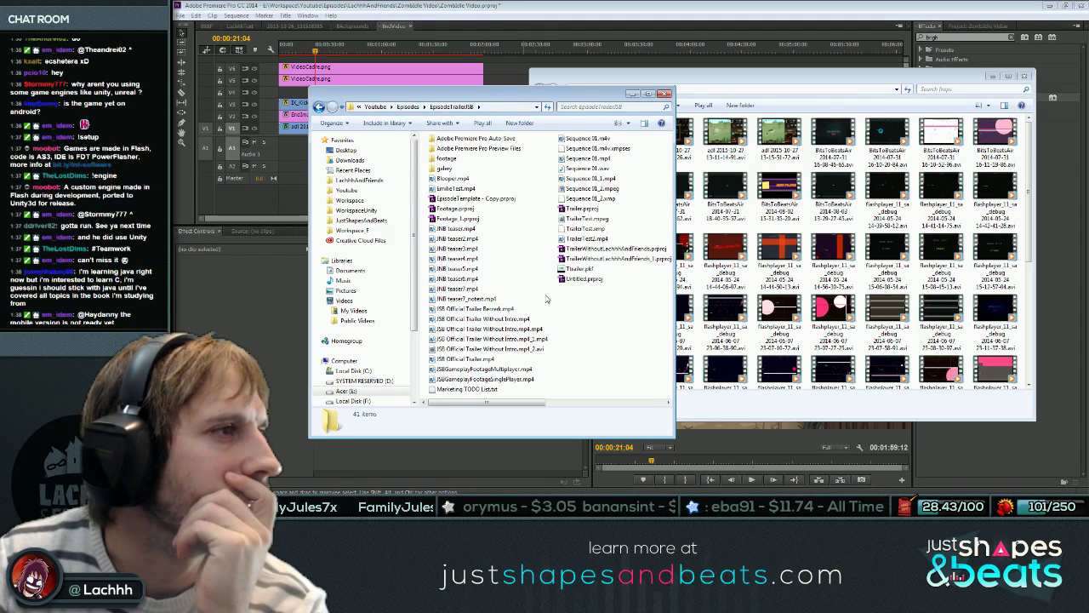
Add JSB Official Trailer.mp4 to track V4, unlink and delete its audio, and move the video to the sequence start.
left_click(499, 310)
left_click(507, 320)
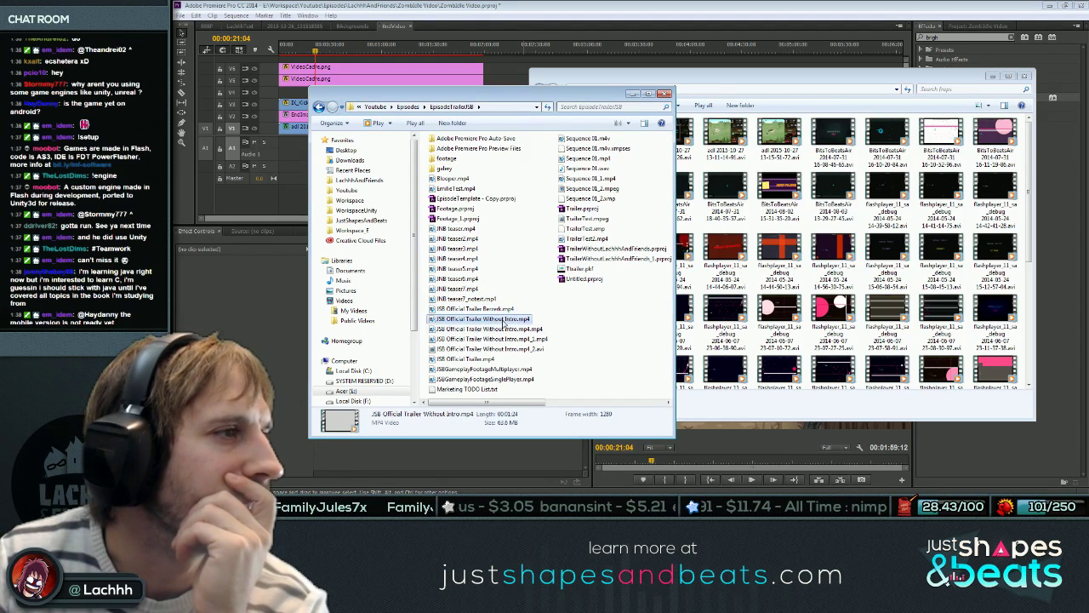
left_click(494, 359)
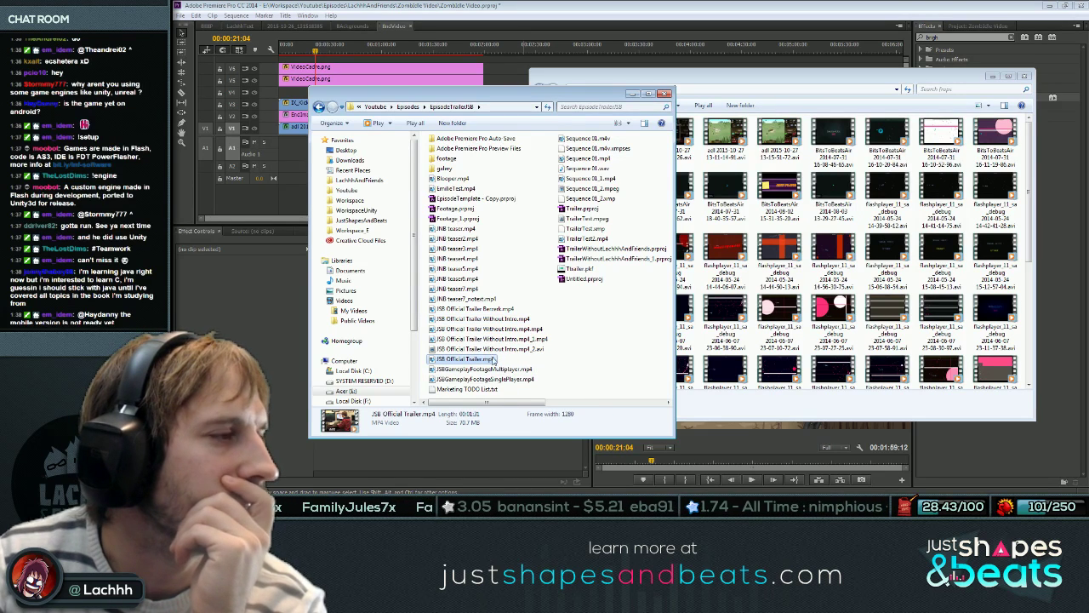
left_click_drag(479, 362, 536, 93)
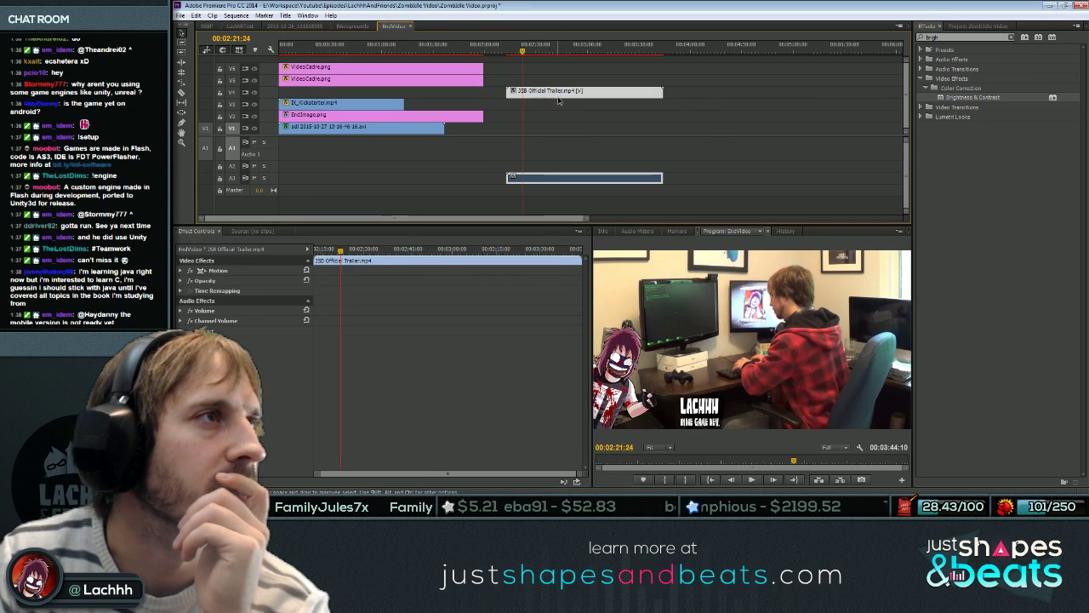
right_click(558, 101)
left_click(600, 143)
left_click(573, 181)
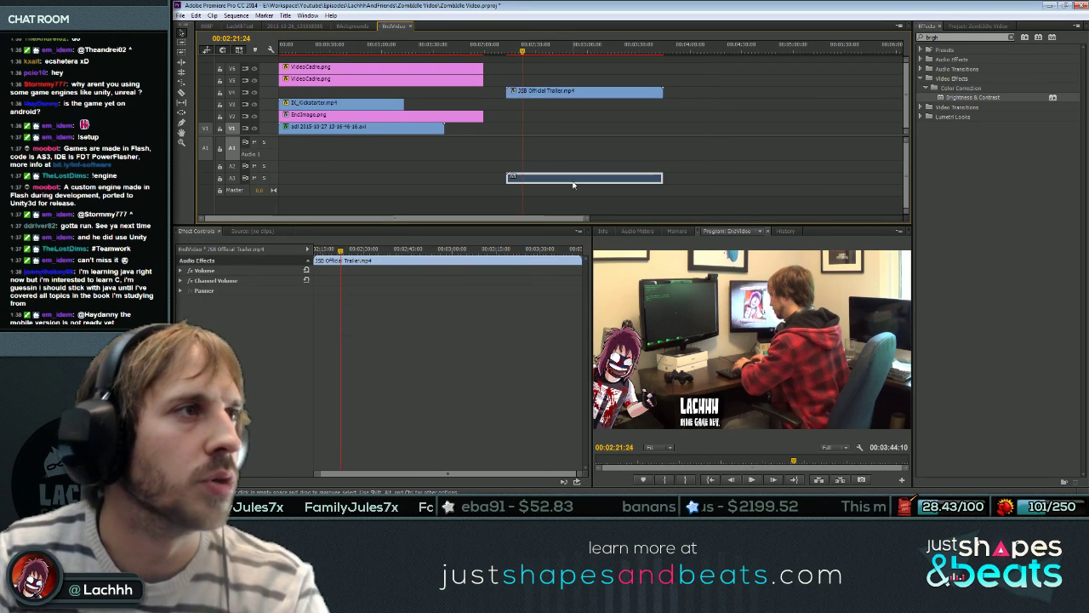
key("Delete")
left_click_drag(523, 51, 394, 94)
left_click_drag(560, 95, 337, 94)
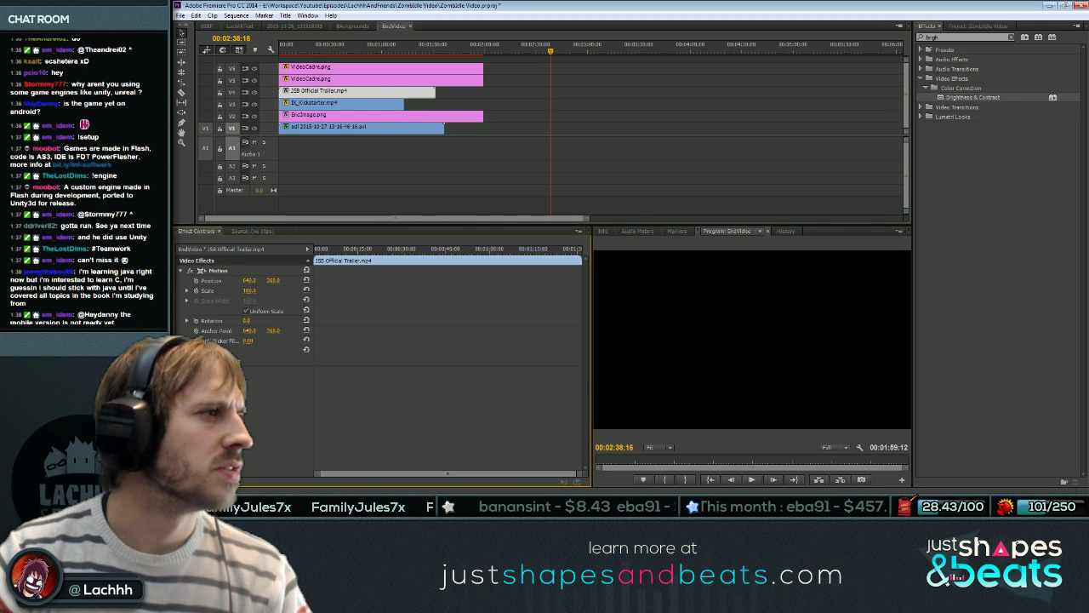
Set the scale of JSB Official Trailer.mp4 to 22 and place the video inside the lower framed game box.
type("72")
key("Return")
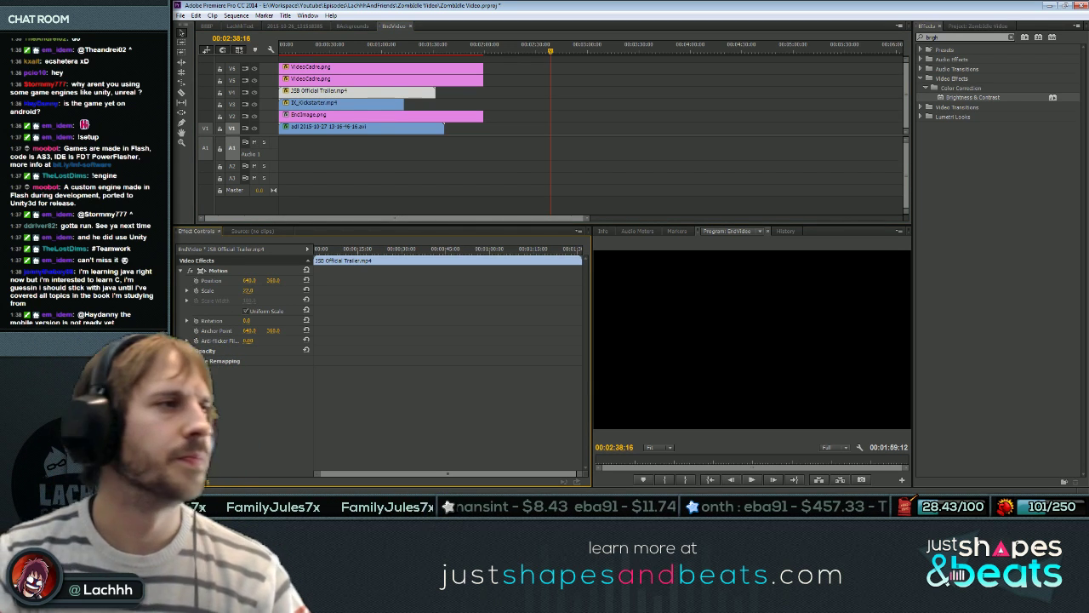
left_click(392, 47)
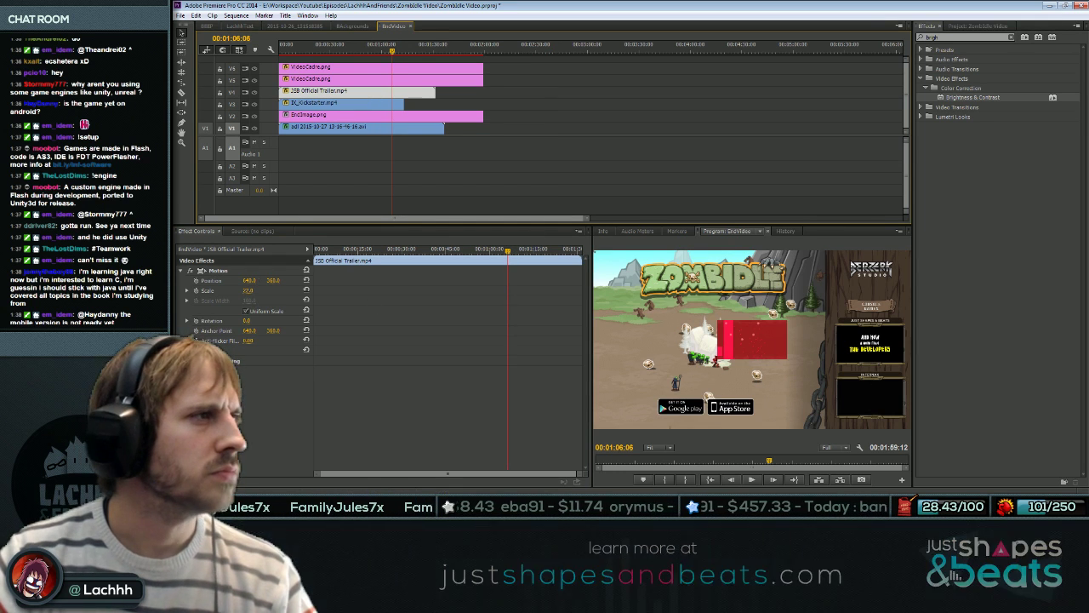
left_click_drag(764, 347, 900, 412)
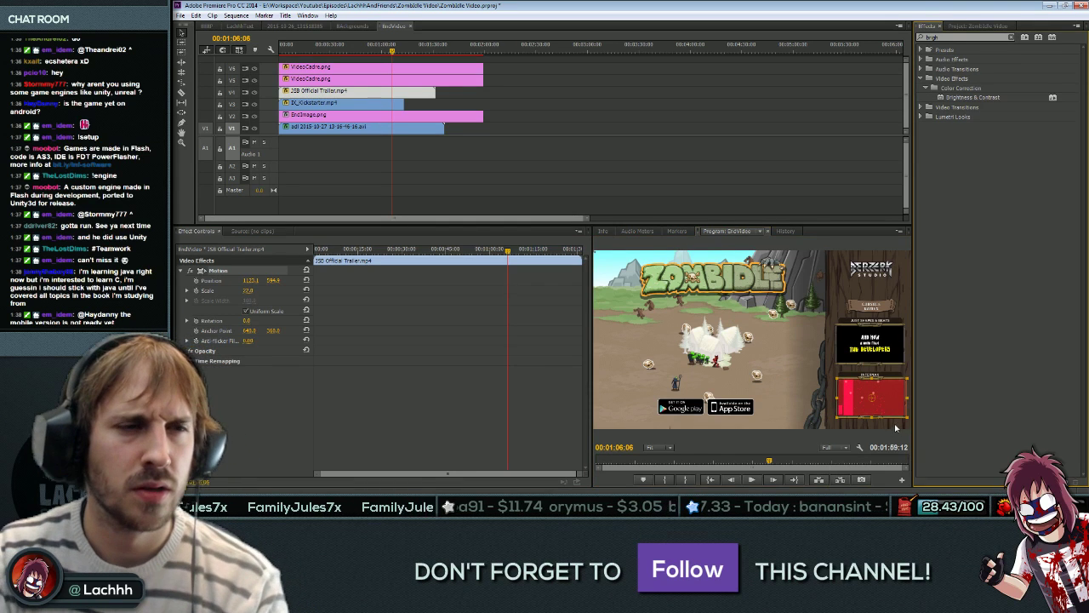
left_click(719, 180)
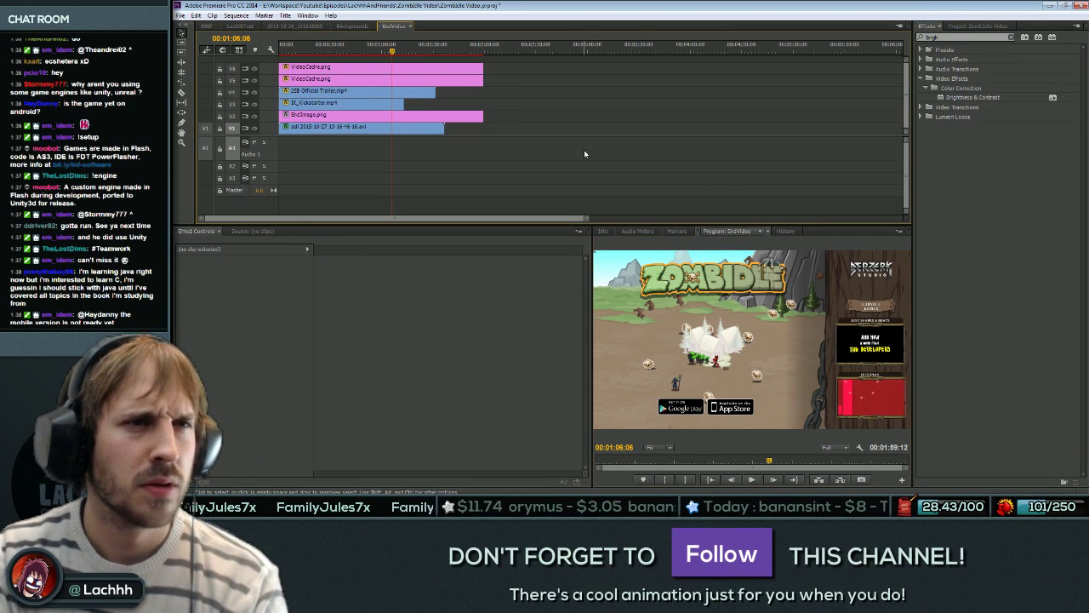
Play the first few seconds of the sequence to check the videos in both game boxes.
key("Home")
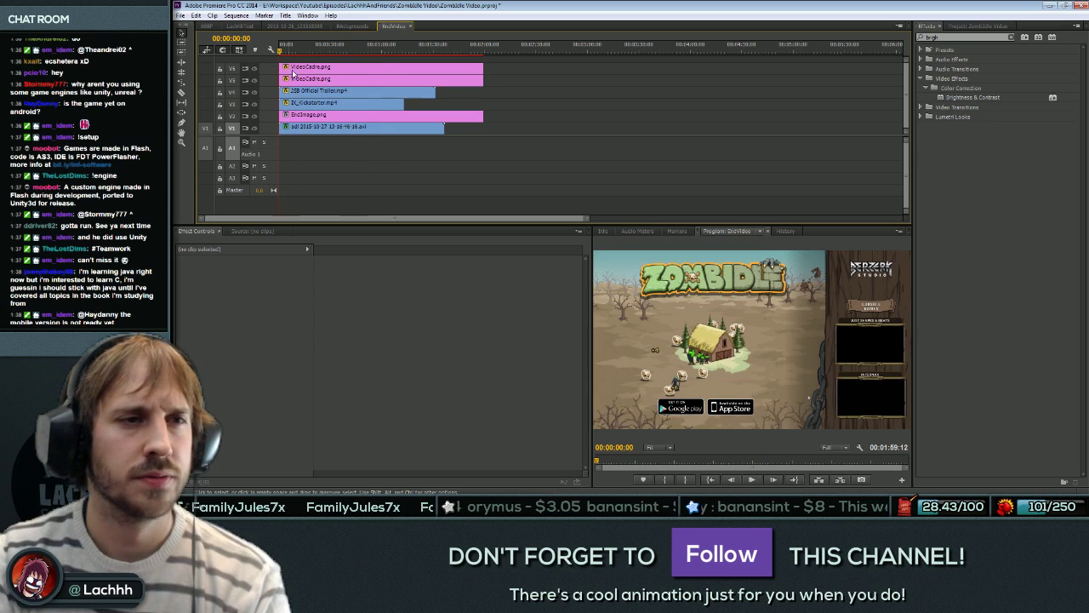
key("space")
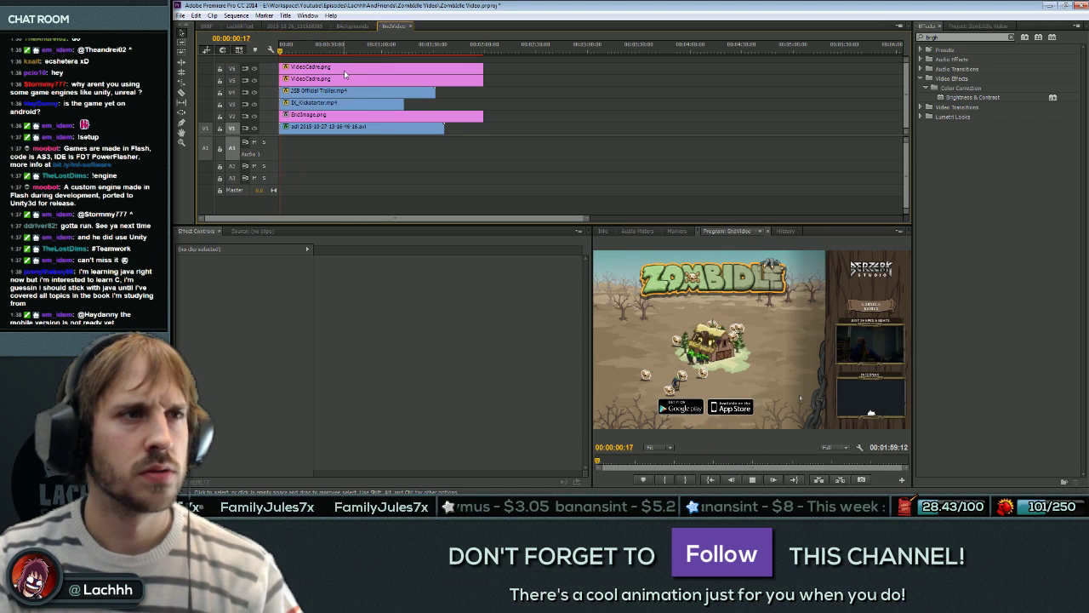
key("space")
Compare both trailers' positions and set JSB Official Trailer.mp4's vertical position to 375 so it fills the Just Shapes & Beats box.
left_click(344, 91)
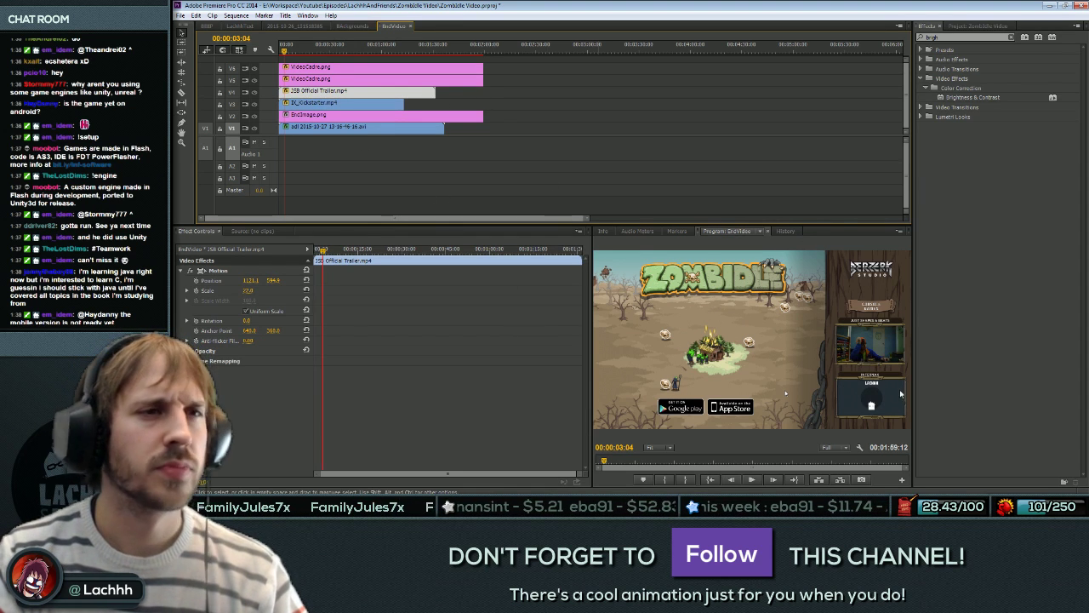
left_click(300, 103)
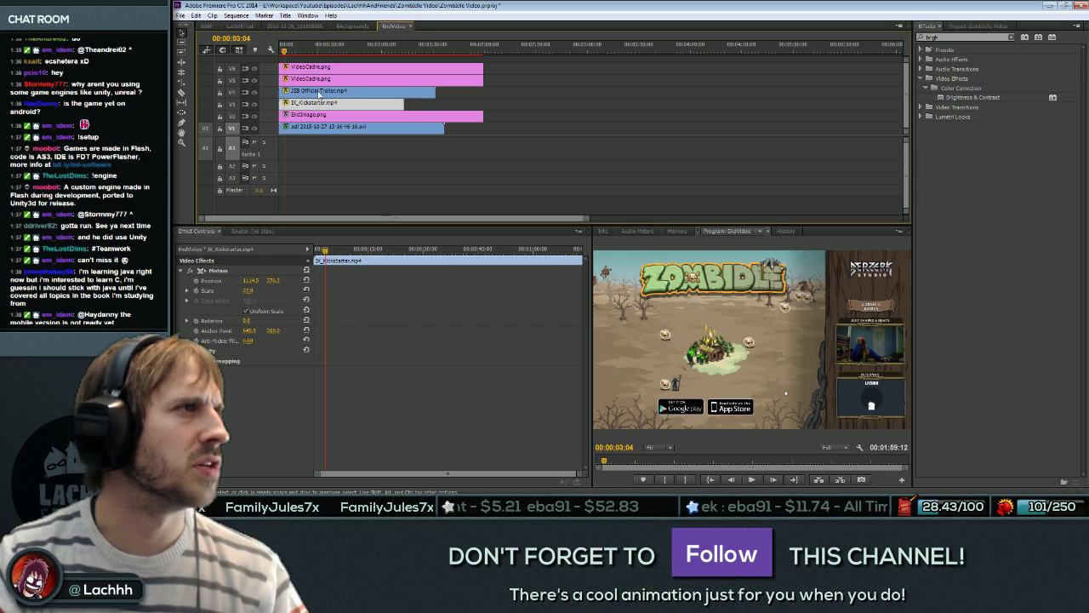
left_click(307, 94)
left_click(242, 270)
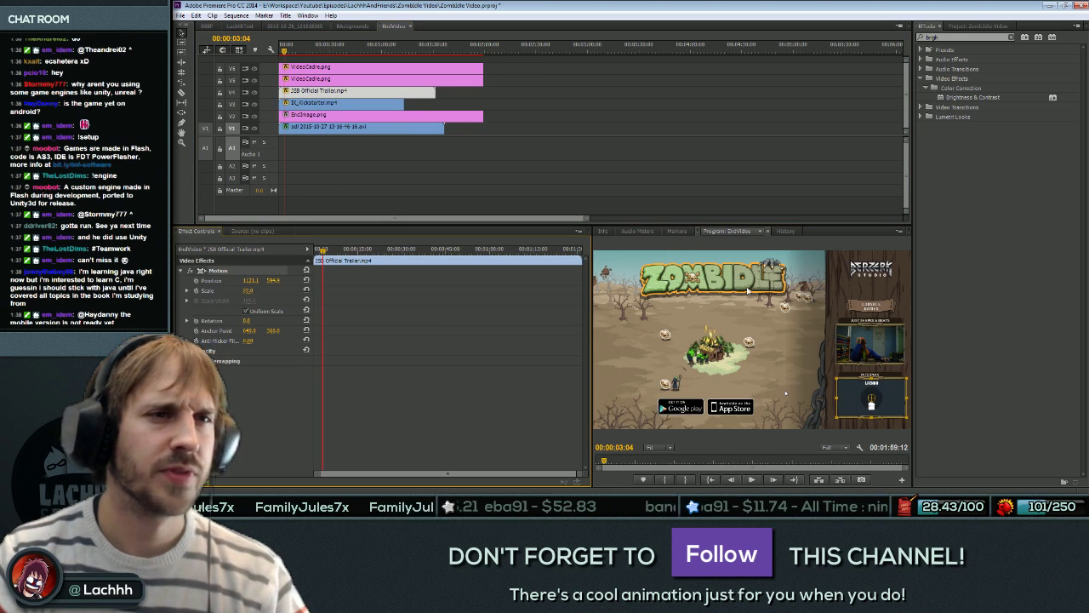
left_click(321, 105)
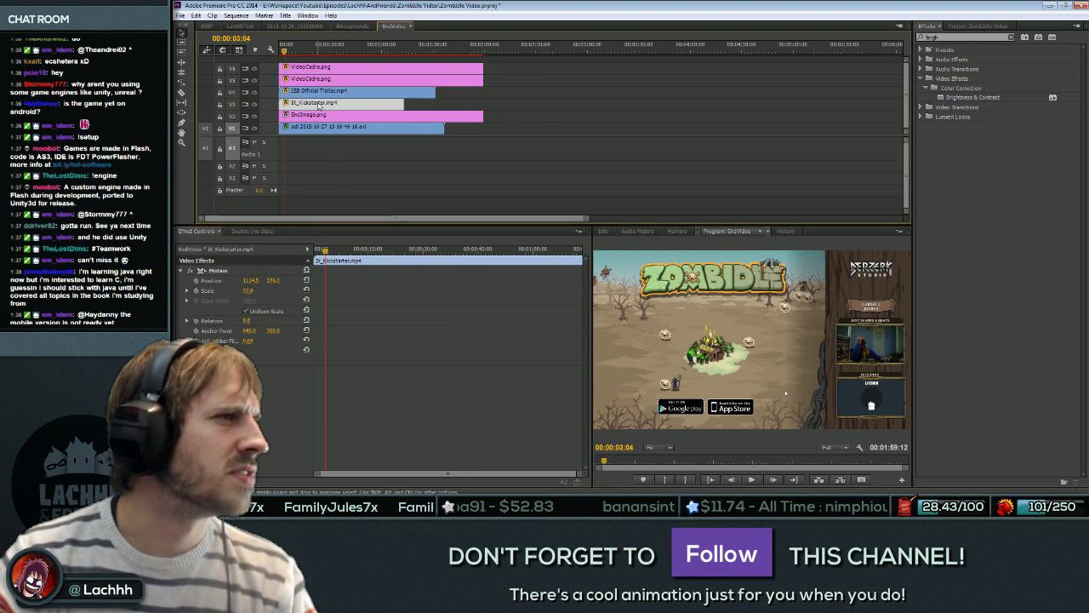
left_click(322, 90)
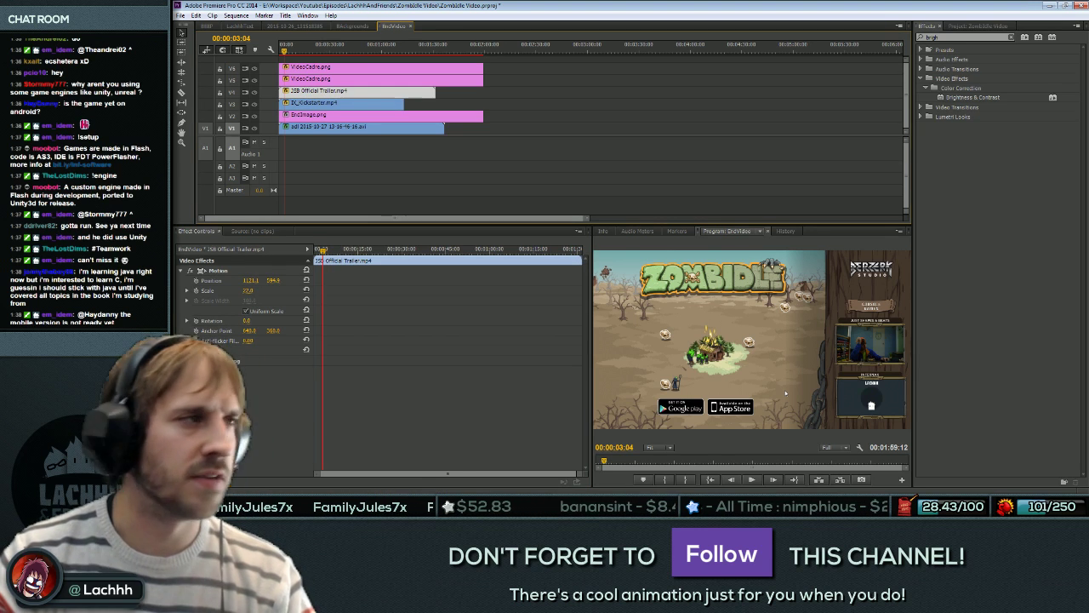
left_click(273, 281)
type("375")
left_click(332, 171)
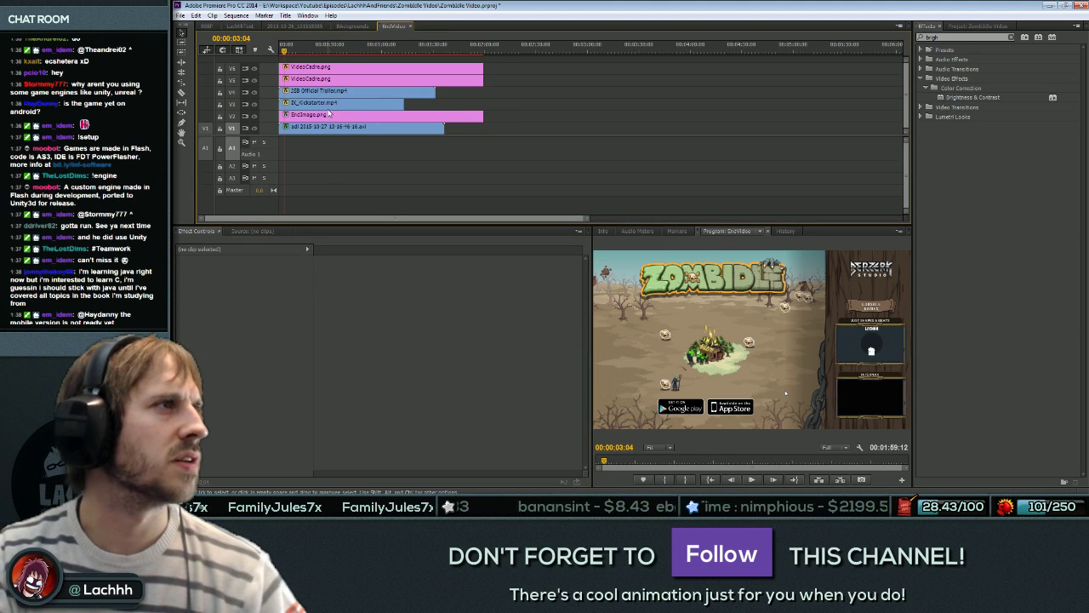
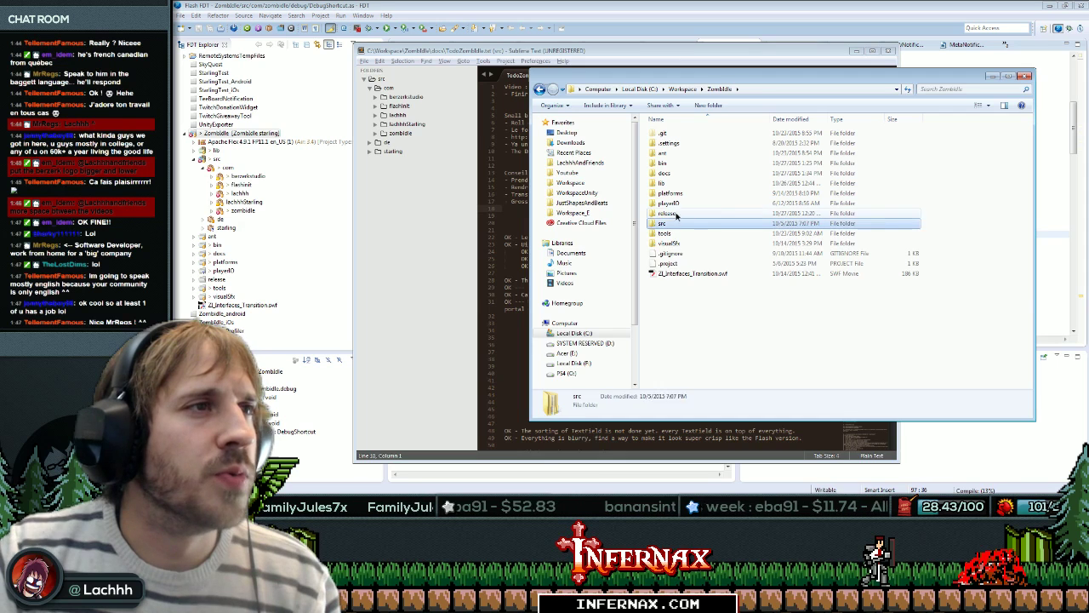
Browse the Zombidle project folders and open ZI_Balancing.xml from bin/balancing in the text editor.
left_click(696, 134)
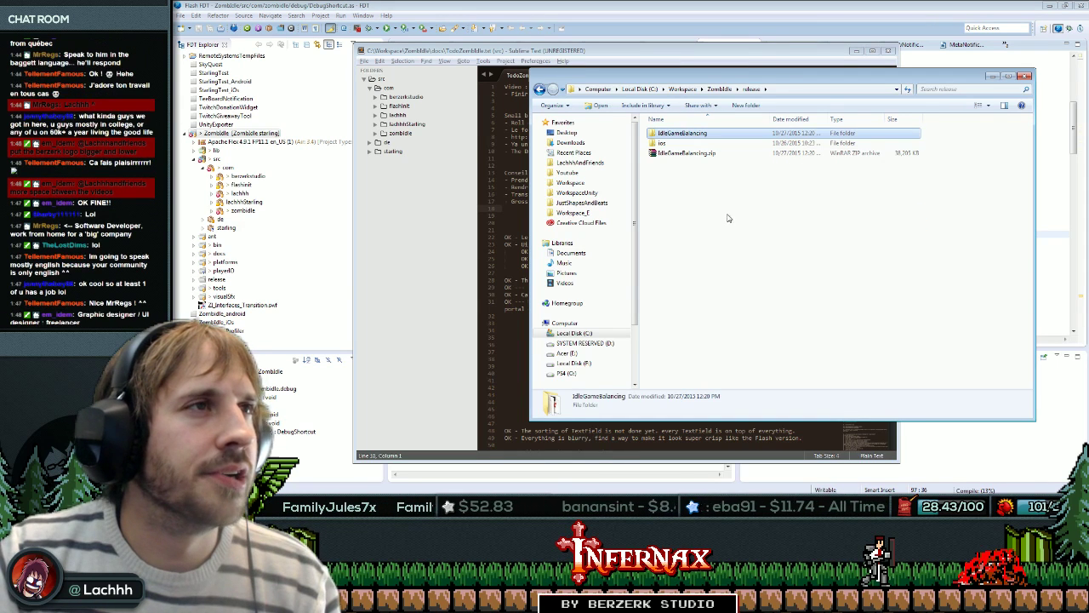
left_click(704, 149)
left_click(721, 89)
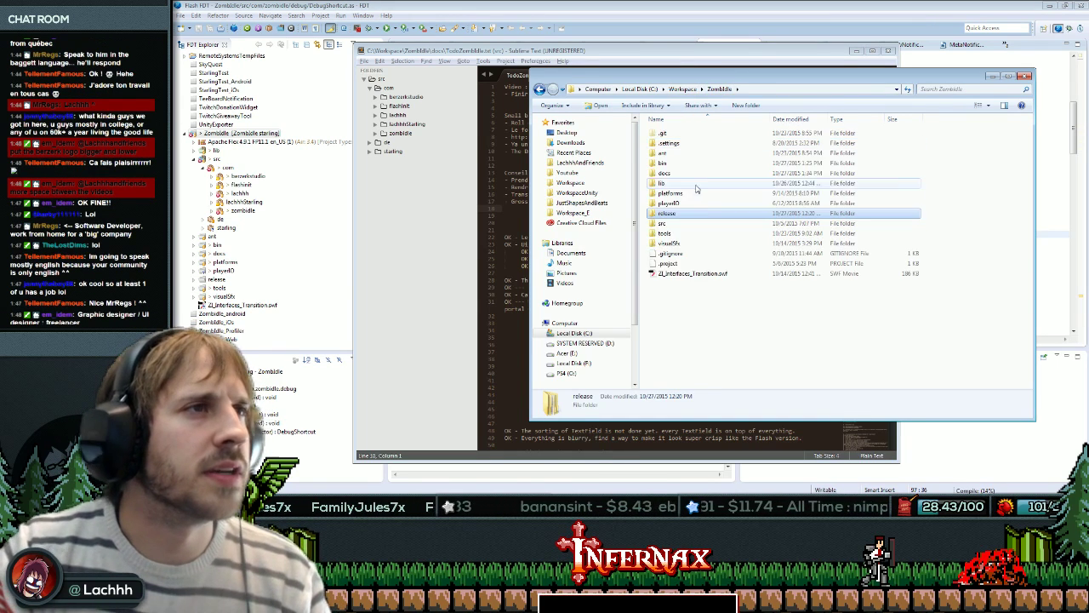
double_click(697, 187)
left_click(717, 90)
double_click(680, 146)
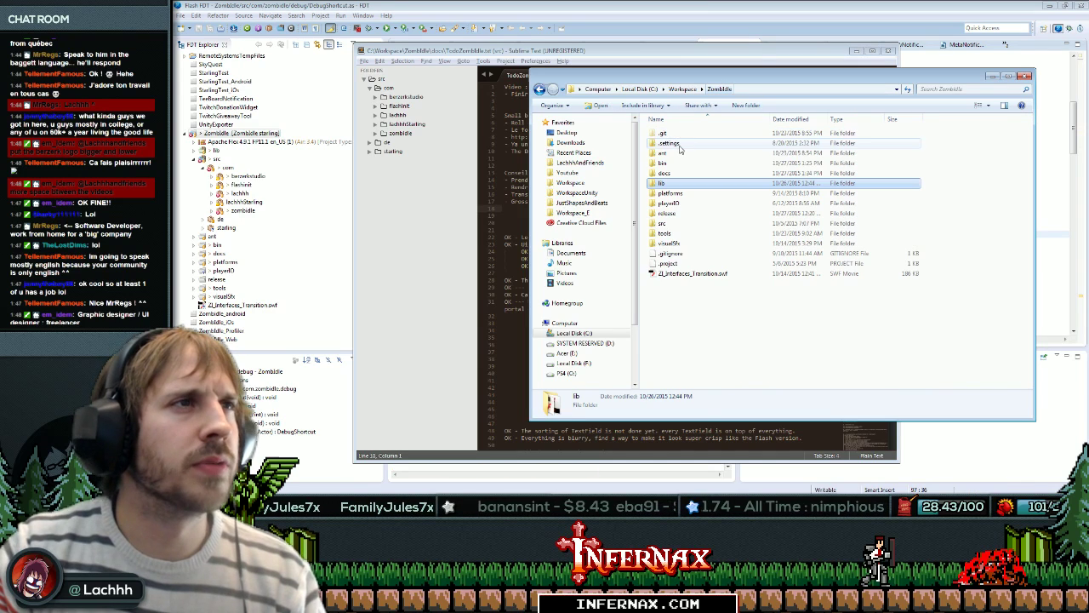
double_click(672, 134)
double_click(676, 136)
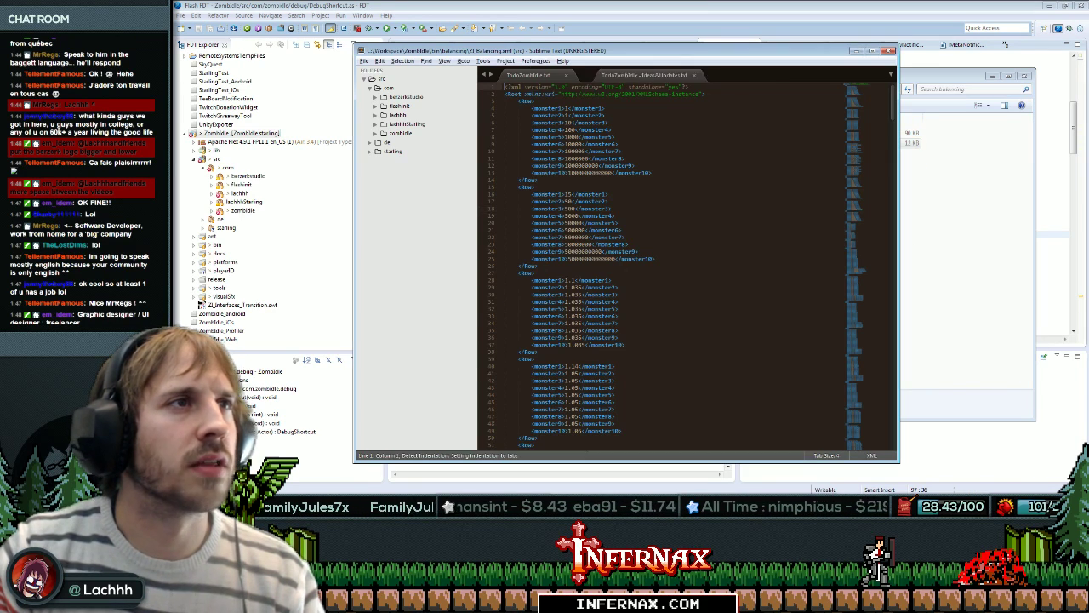
Delete the XML declaration line at the start of ZI_Balancing.xml and save the file.
key("shift+Home")
key("Delete")
key("Delete")
key("ctrl+s")
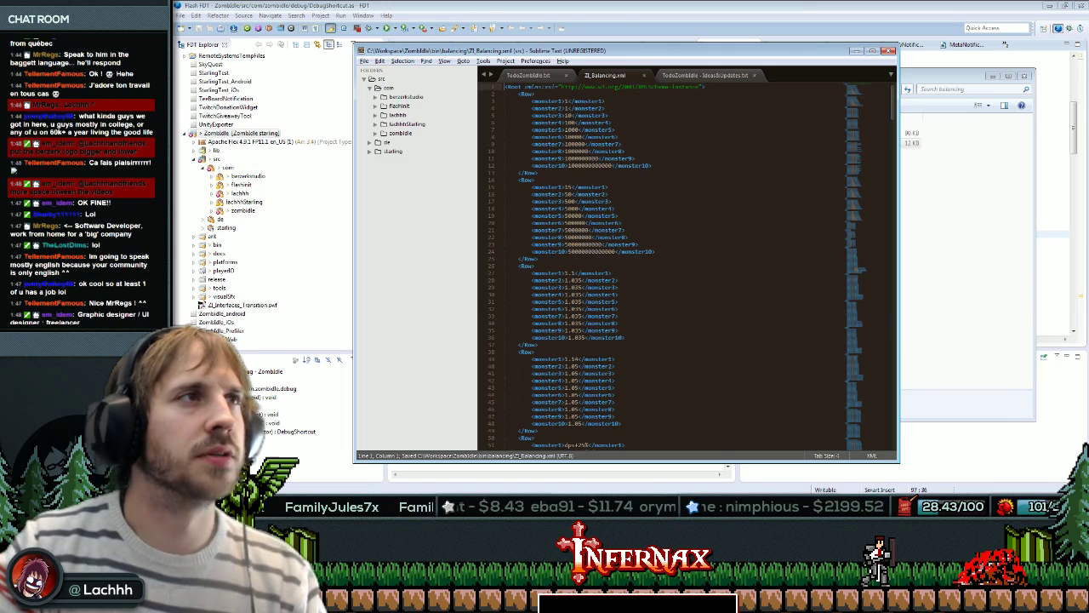
Switch to FDT and launch the Zombidle debug build.
key("alt+Tab")
left_click_drag(453, 162, 457, 170)
key("F11")
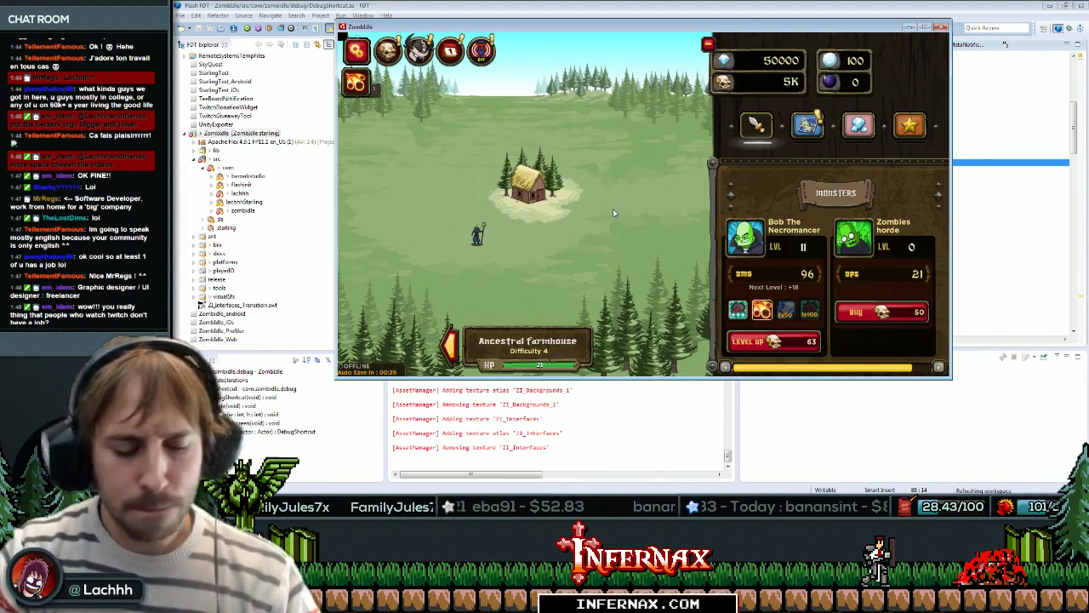
Collapse the game's side panel, buy the Zombies horde and the monster below it, and expand the panel again.
left_click(707, 47)
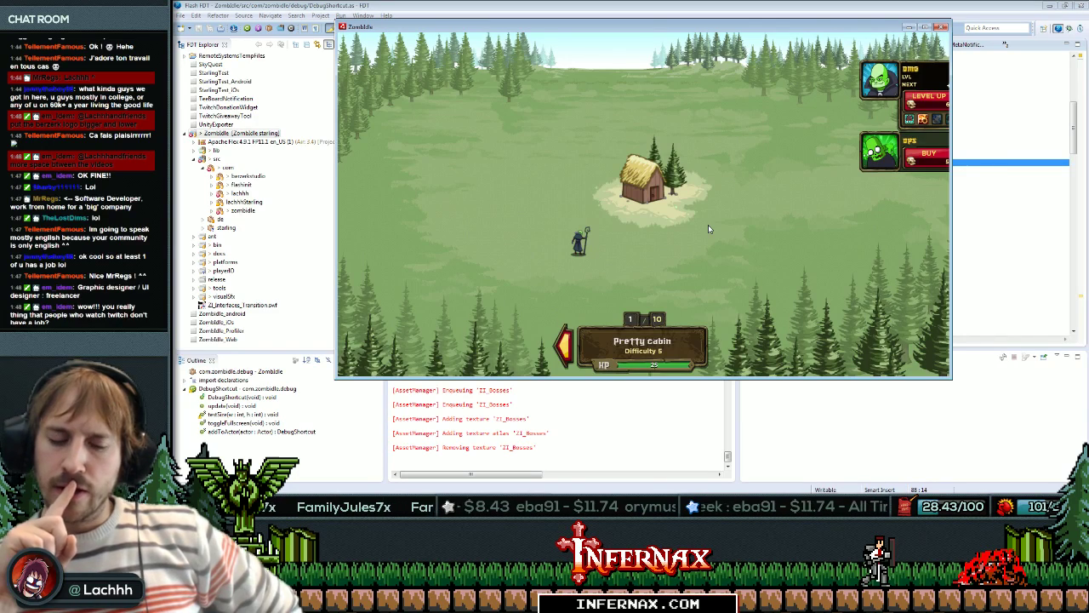
left_click(768, 225)
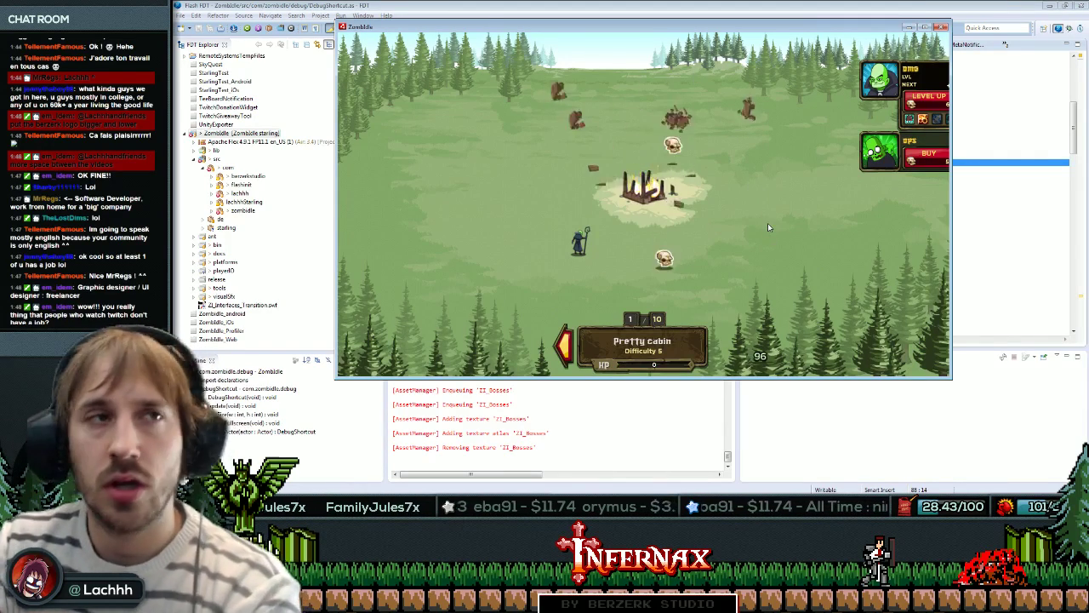
left_click(925, 183)
left_click(924, 255)
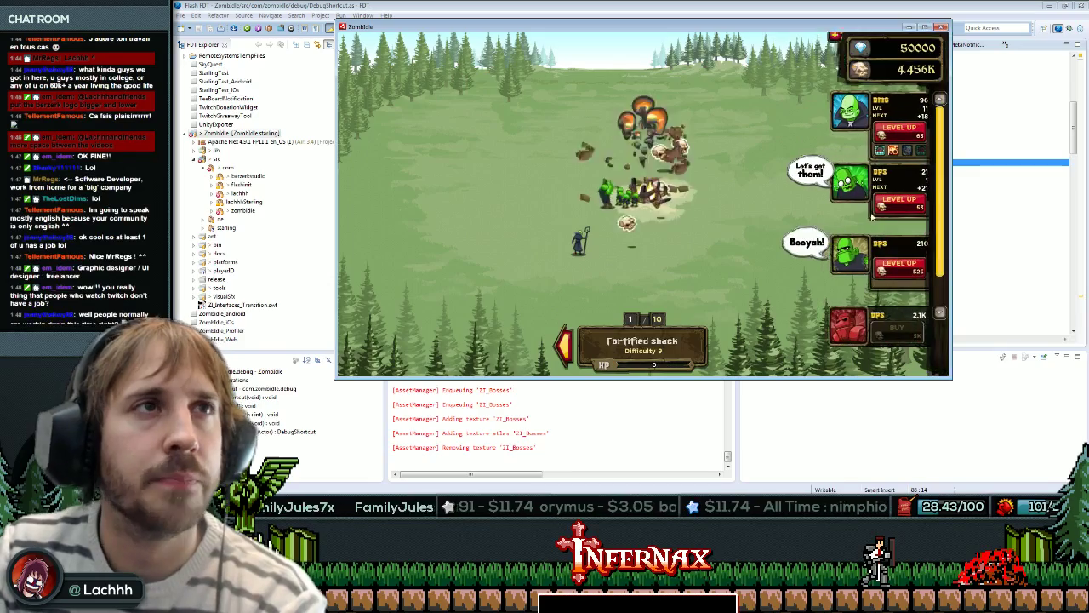
left_click(839, 49)
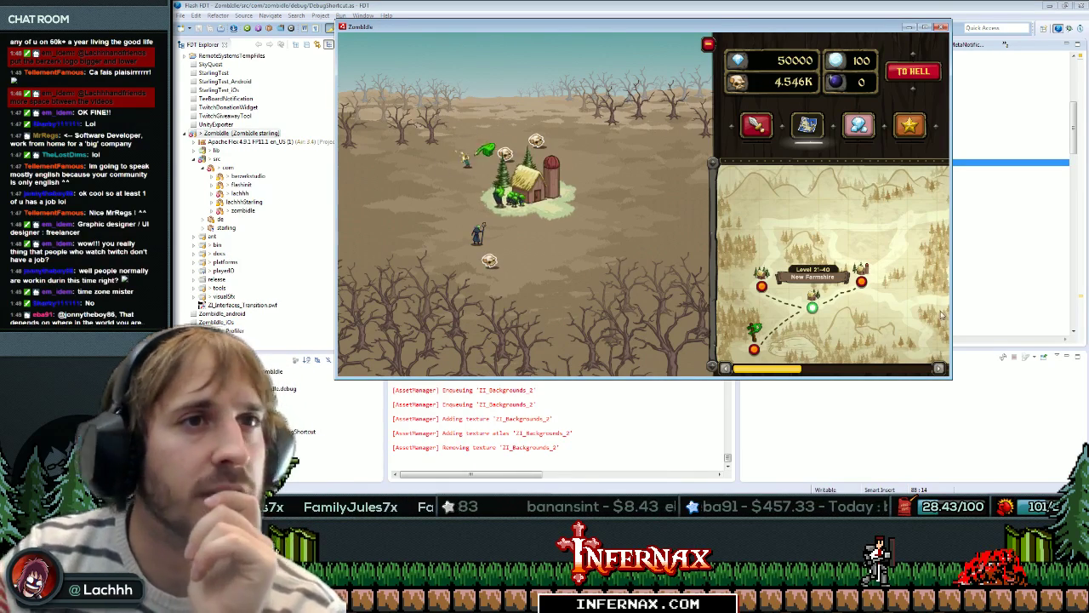
Examine the keyboard shortcuts in DebugShortcut.as that toggle the interface elements and try them in the running game.
left_click(1008, 284)
left_click(458, 206)
scroll(651, 256, "down", 1)
left_click(651, 291)
scroll(651, 256, "down", 3)
left_click(599, 255)
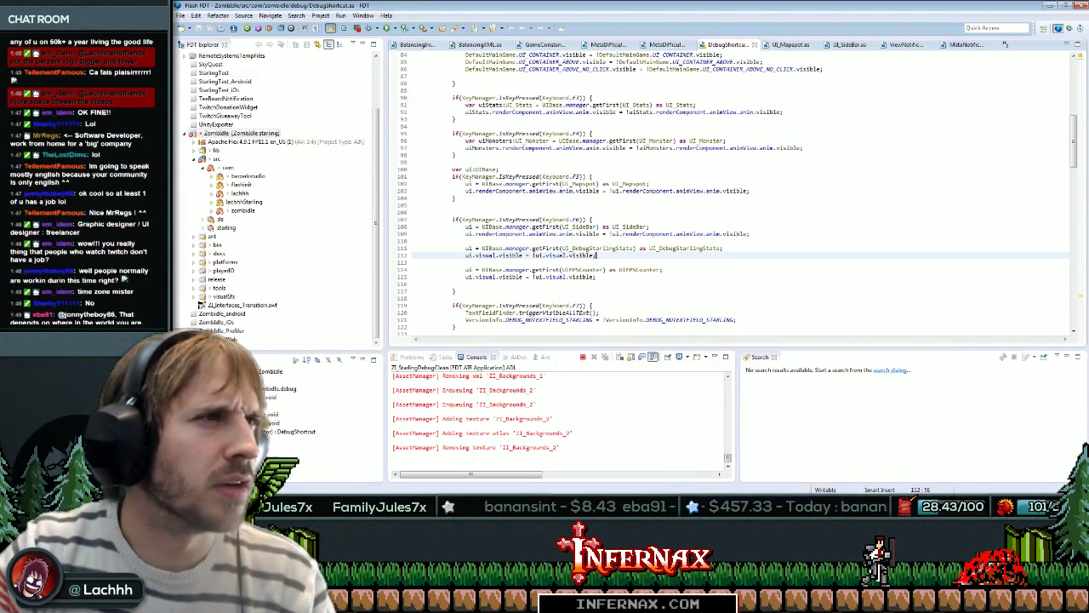
scroll(626, 212, "up", 2)
left_click(625, 134)
key("alt+Tab")
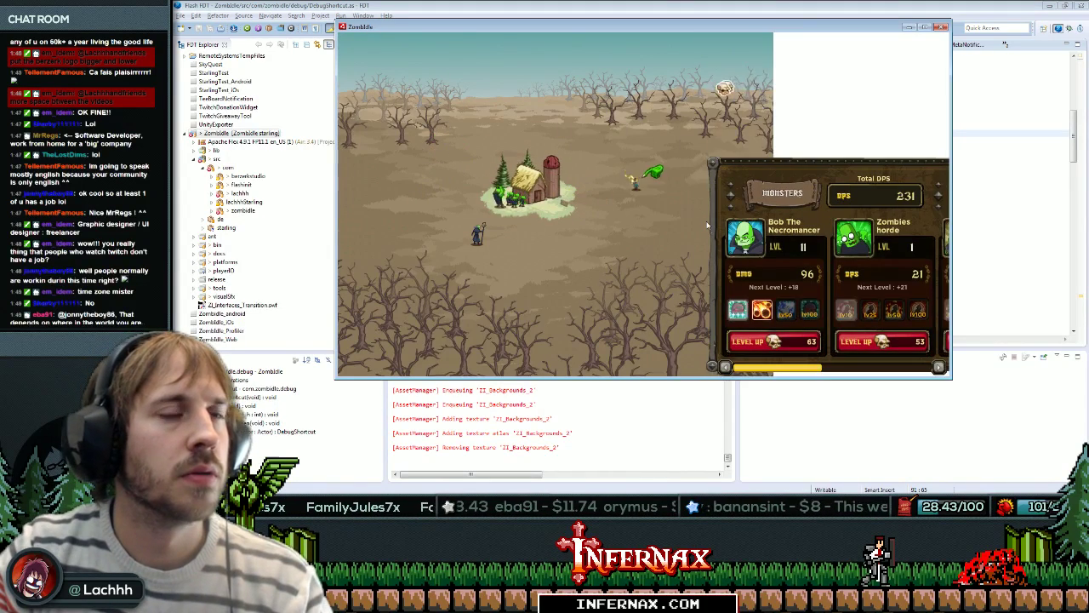
Check the UI container shortcut in DebugShortcut.as and test hiding the whole interface in the running game.
left_click(1008, 241)
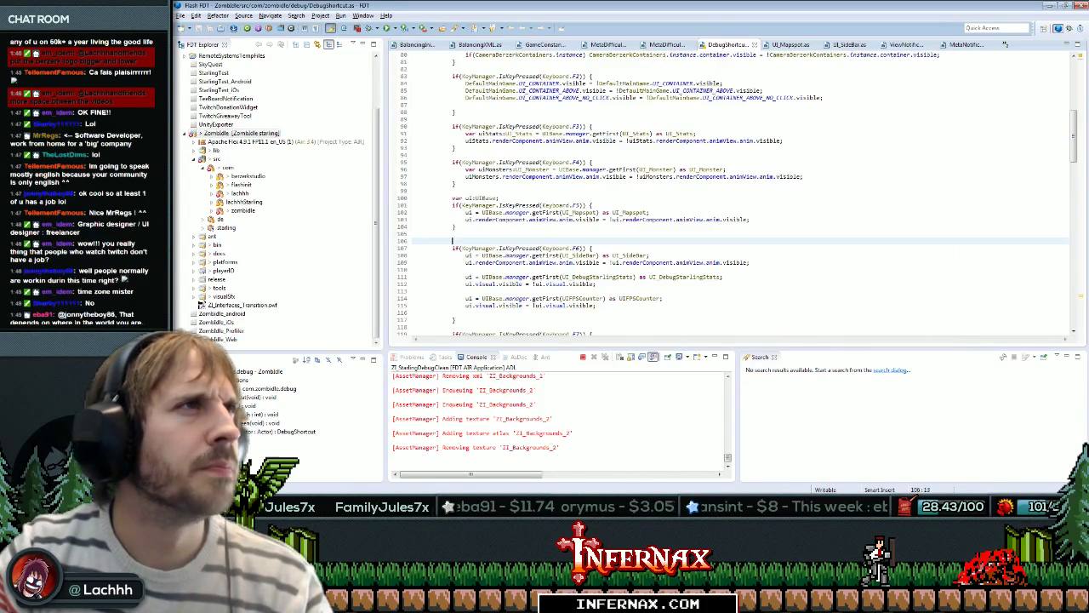
left_click(600, 91)
scroll(600, 91, "up", 2)
key("alt+Tab")
key("F2")
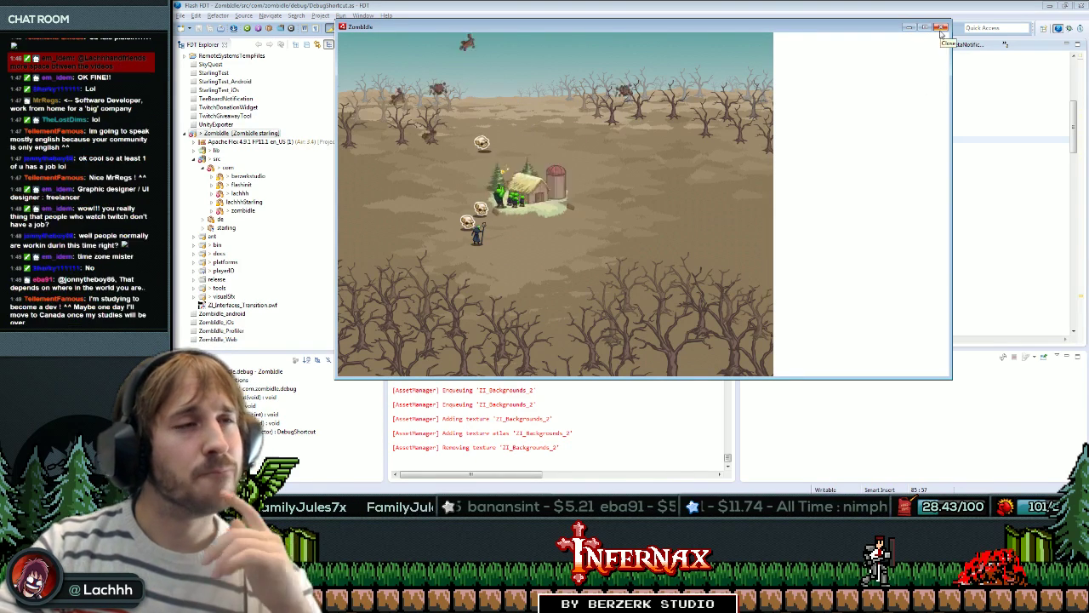
Close the game, set the default width to 1024 in the ZI_StarlingDebugClean compiler arguments, and run that configuration.
left_click(943, 28)
left_click(395, 30)
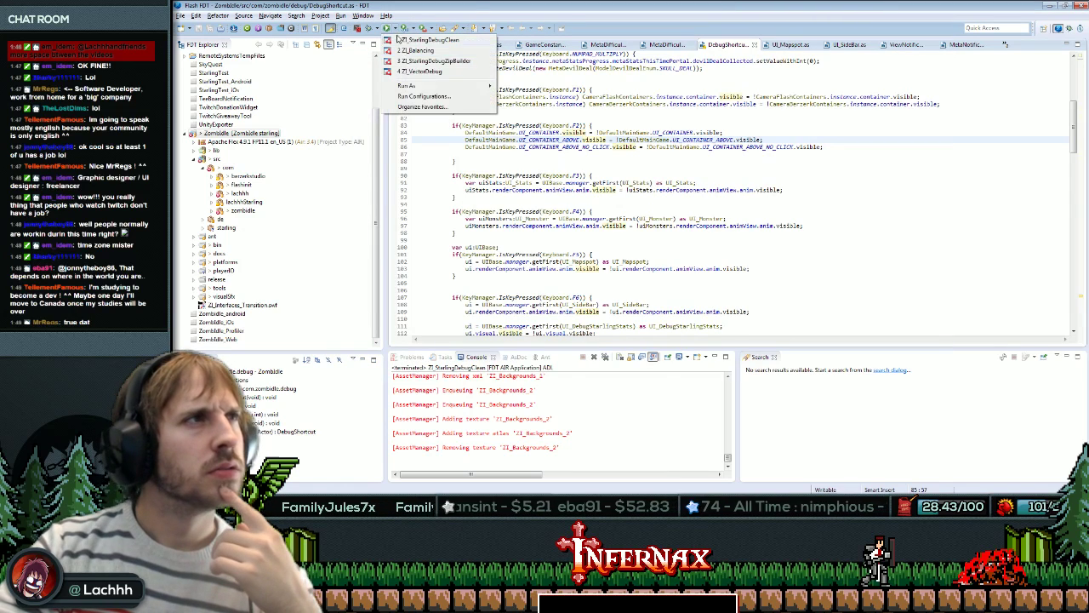
left_click(435, 98)
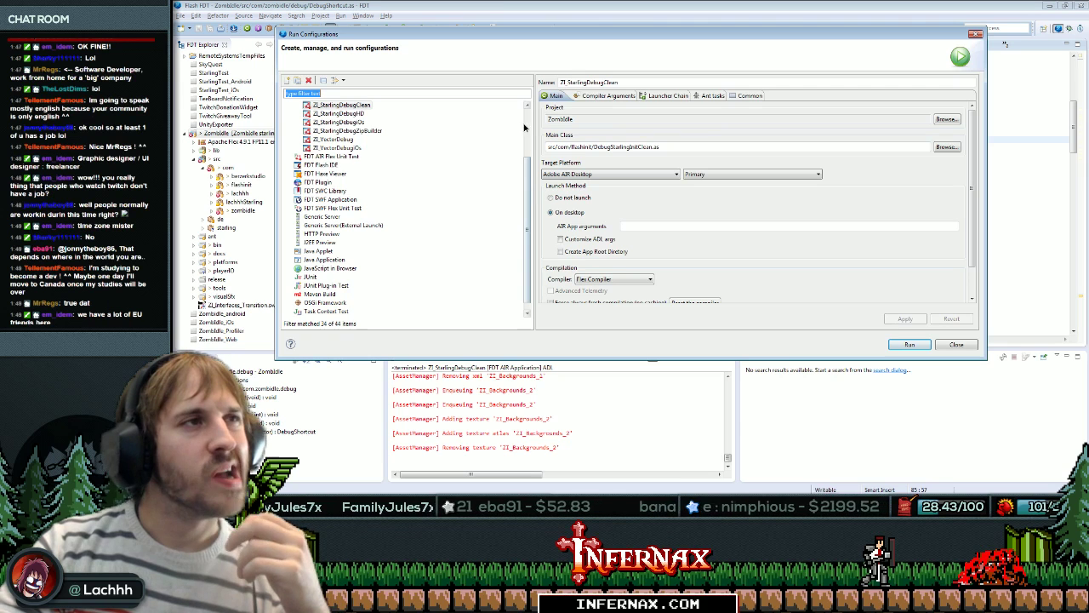
scroll(527, 153, "up", 3)
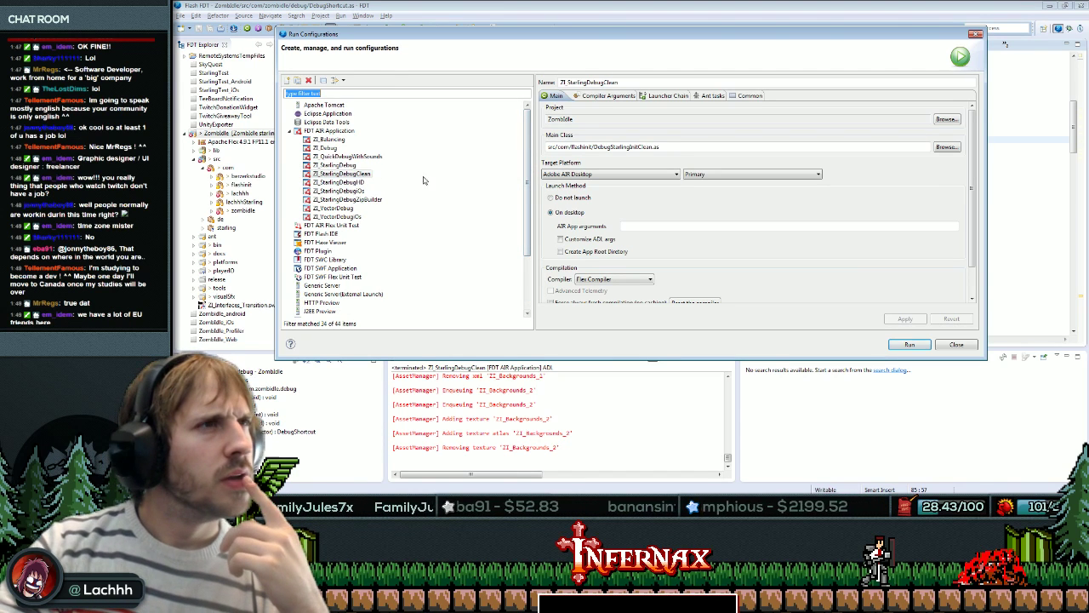
left_click(602, 95)
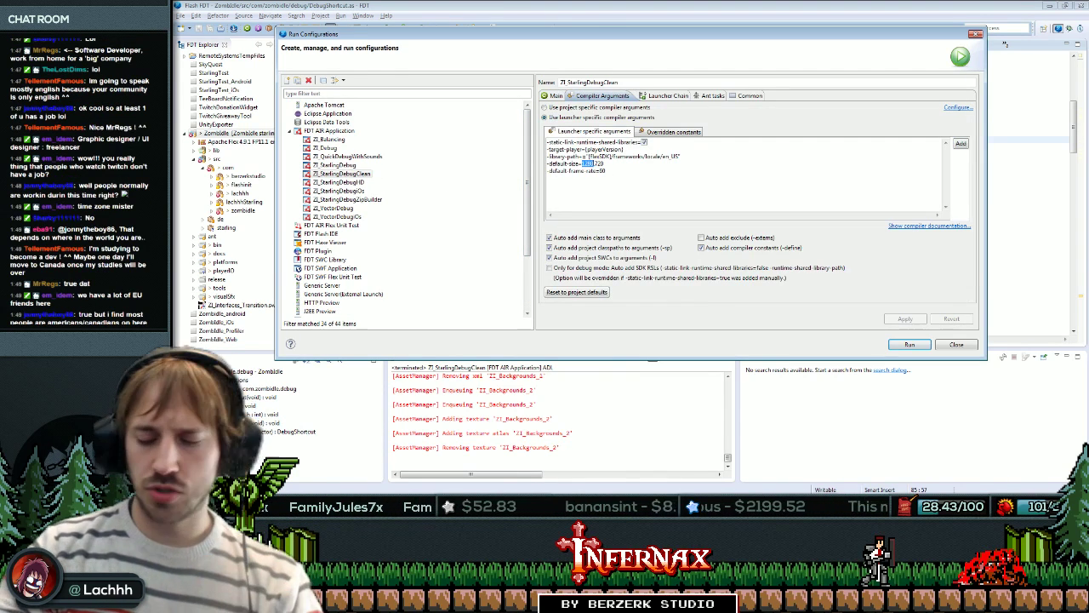
type("024")
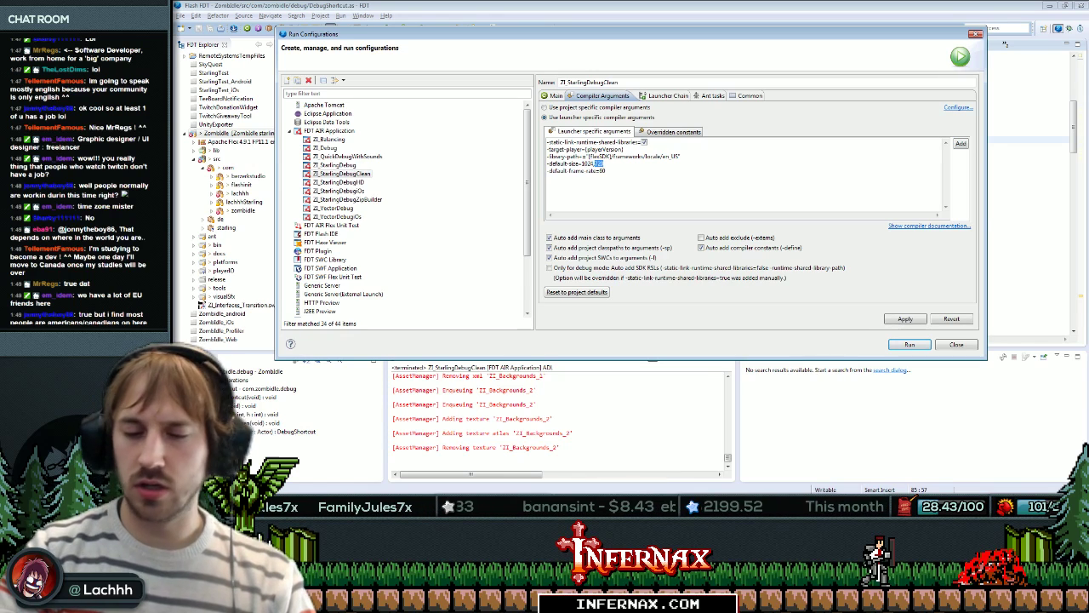
left_click(910, 343)
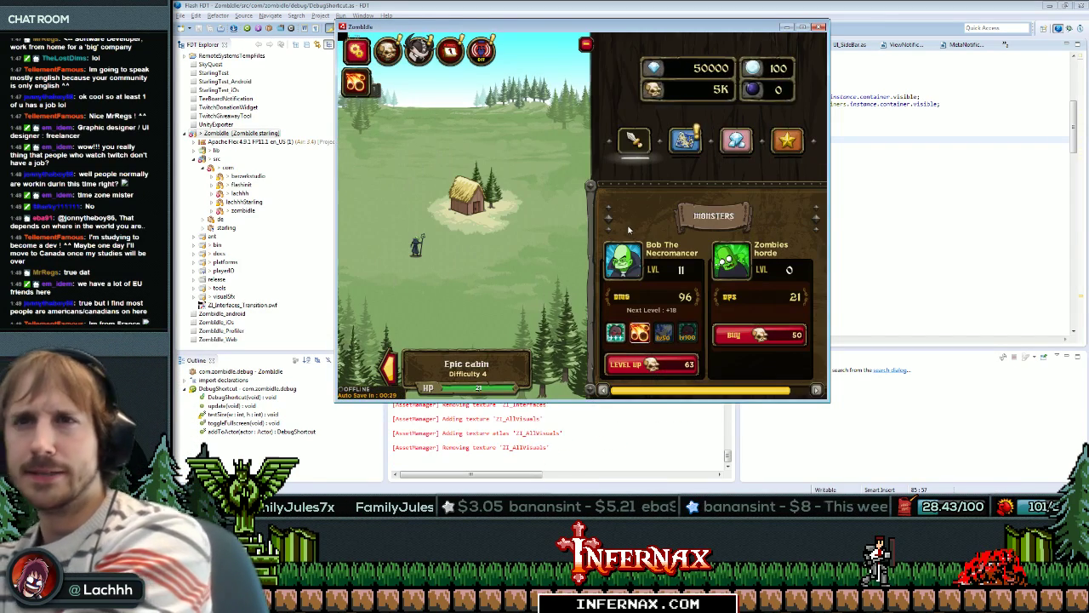
Collapse the game's side panel and hide the remaining interface so only the landscape shows in the repositioned window.
left_click(586, 44)
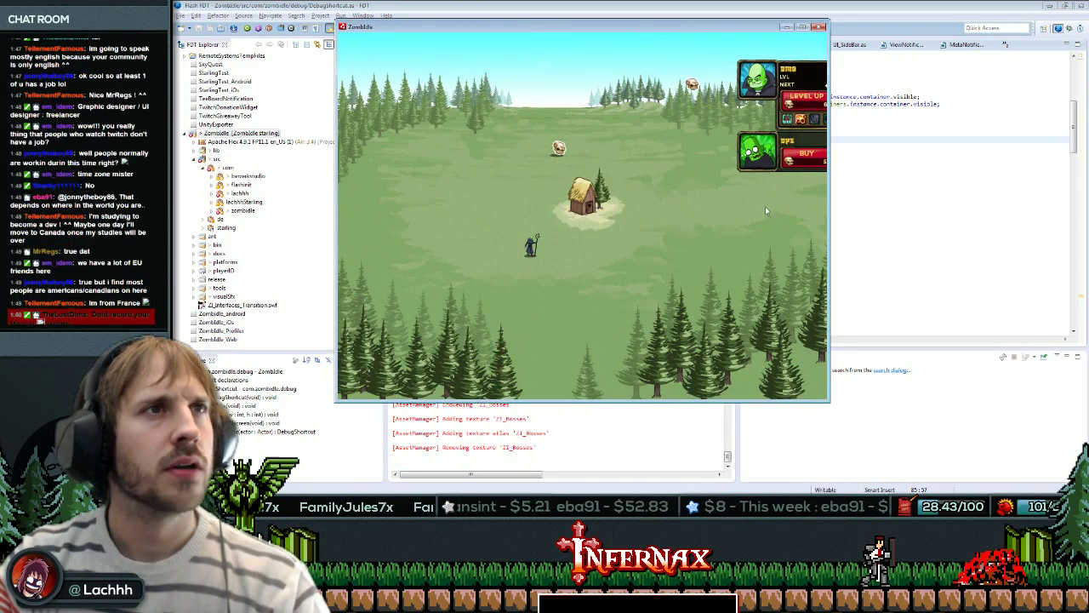
left_click(851, 154)
left_click(779, 204)
left_click(720, 212)
left_click(653, 183)
left_click(621, 140)
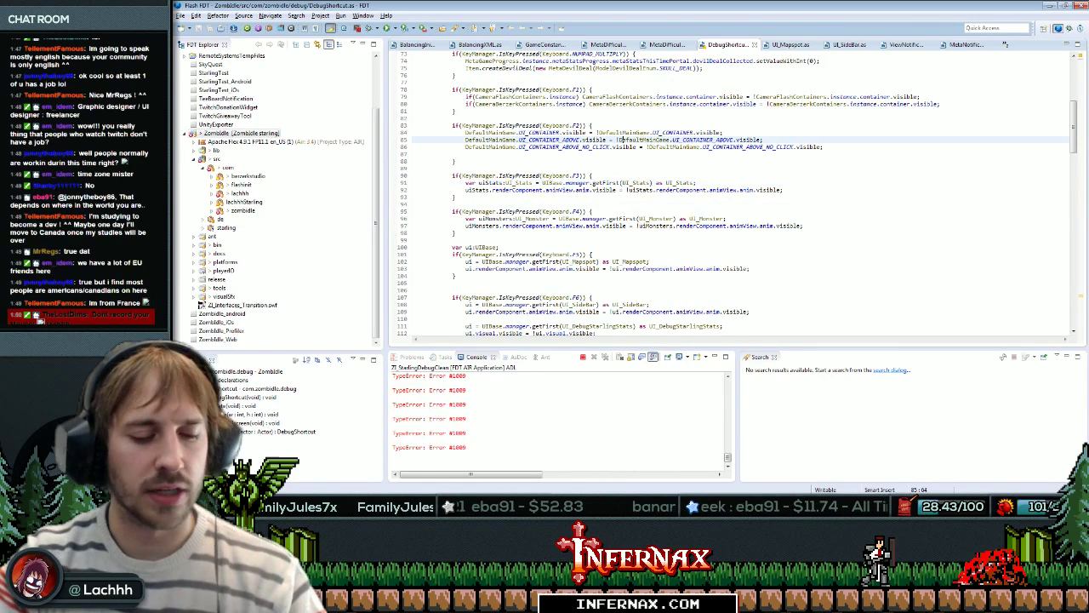
key("alt+Tab")
key("F2")
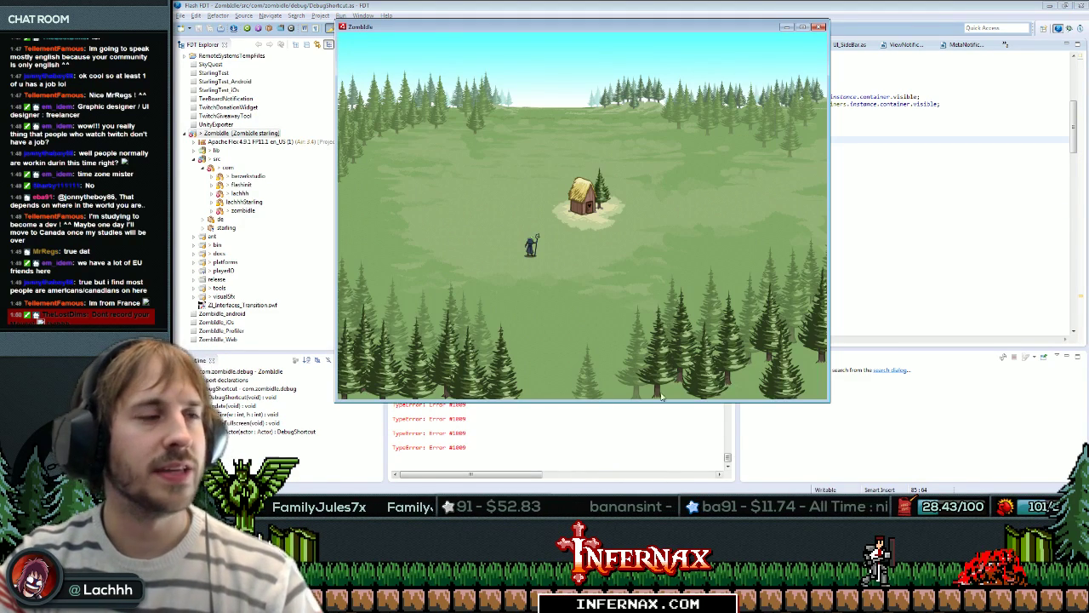
left_click_drag(644, 33, 685, 45)
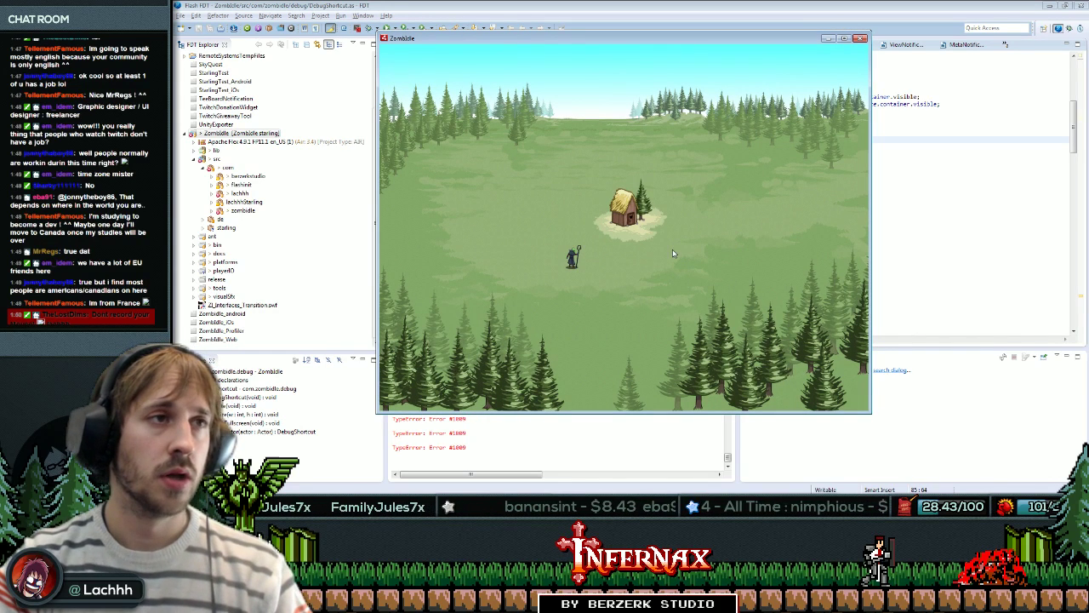
Switch to Premiere Pro and close it, saving the changes to Zombidle Video.prproj.
key("super")
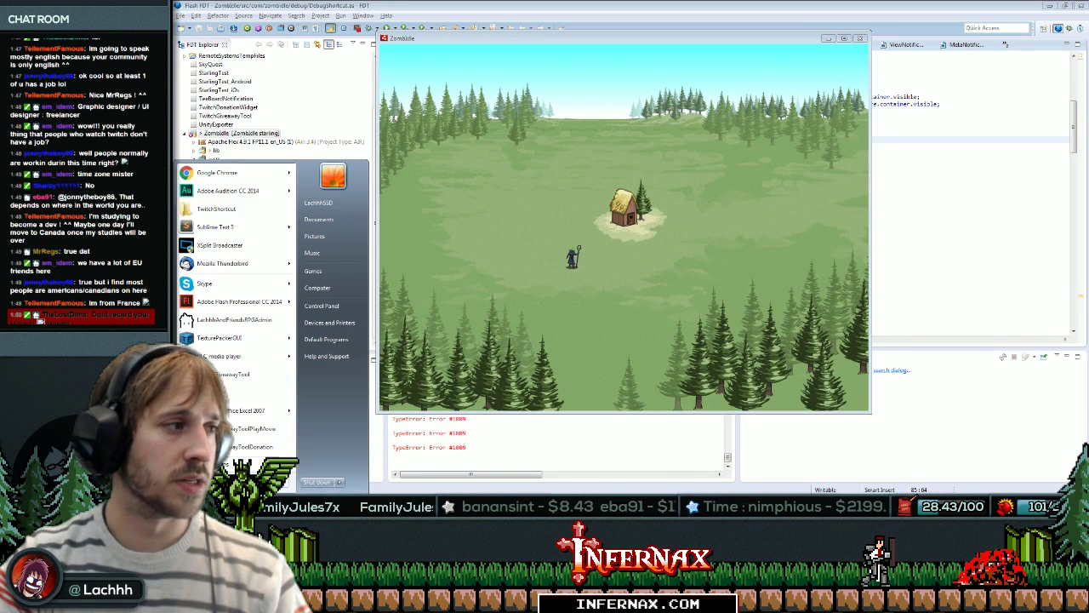
left_click(545, 504)
left_click(1081, 5)
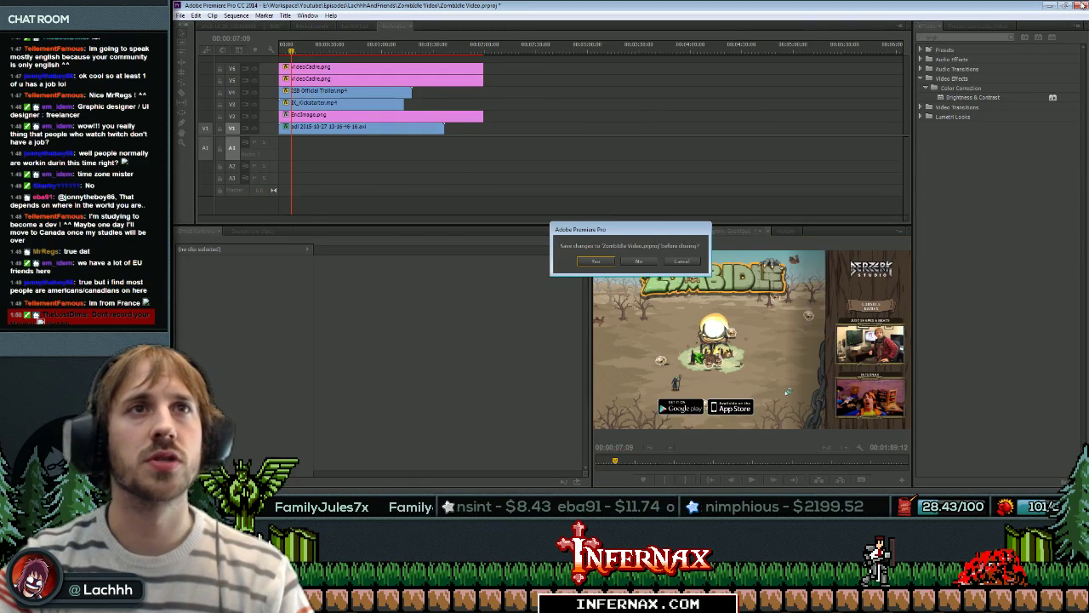
left_click(602, 261)
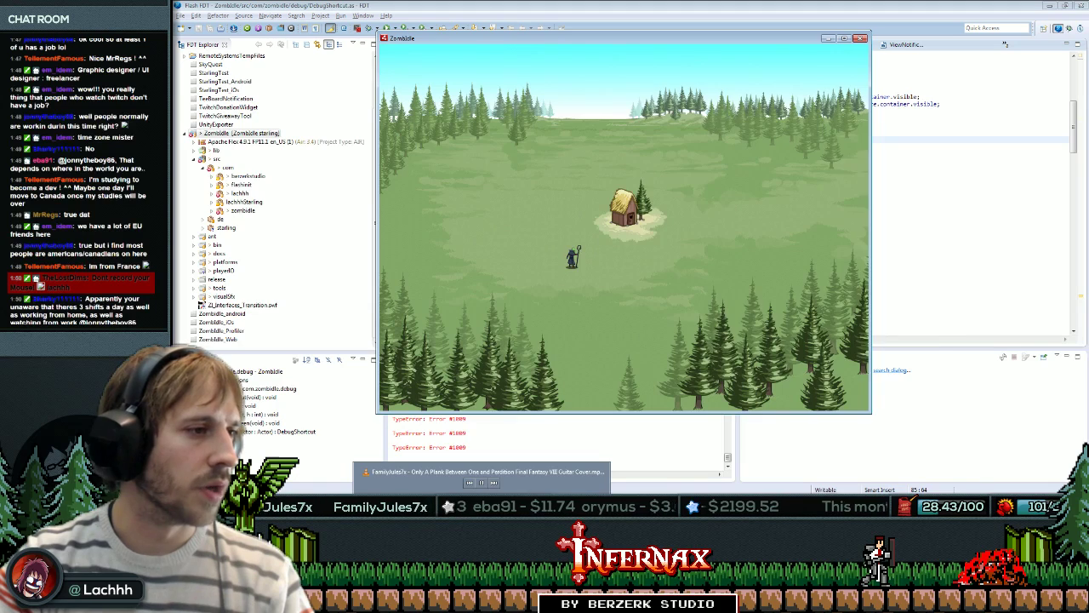
Pause the music in VLC media player and launch Fraps, leaving the game window unobstructed.
left_click(482, 504)
left_click(646, 369)
key("super")
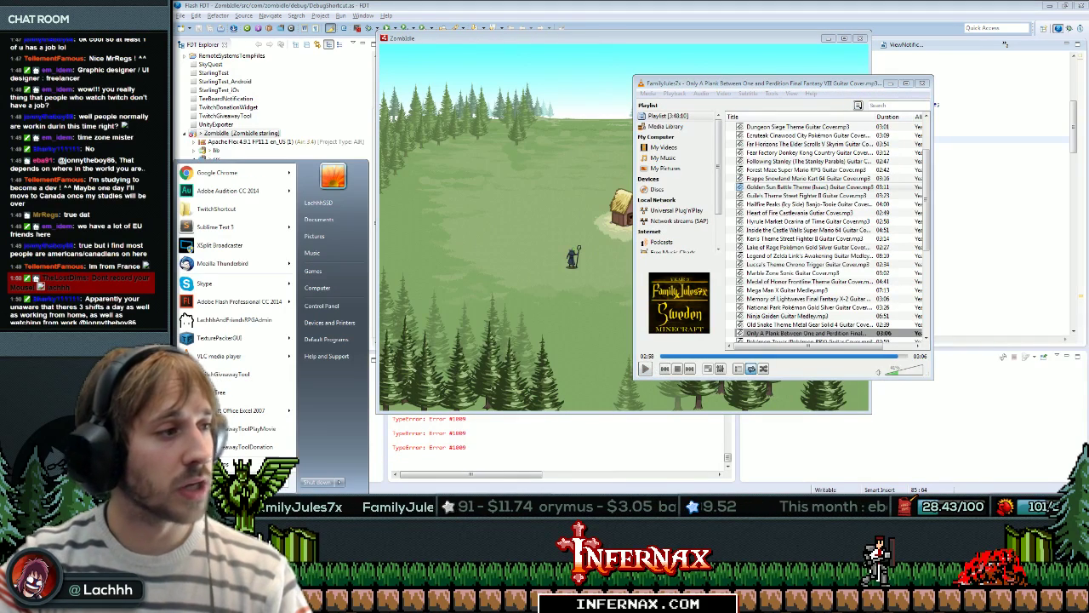
type("p")
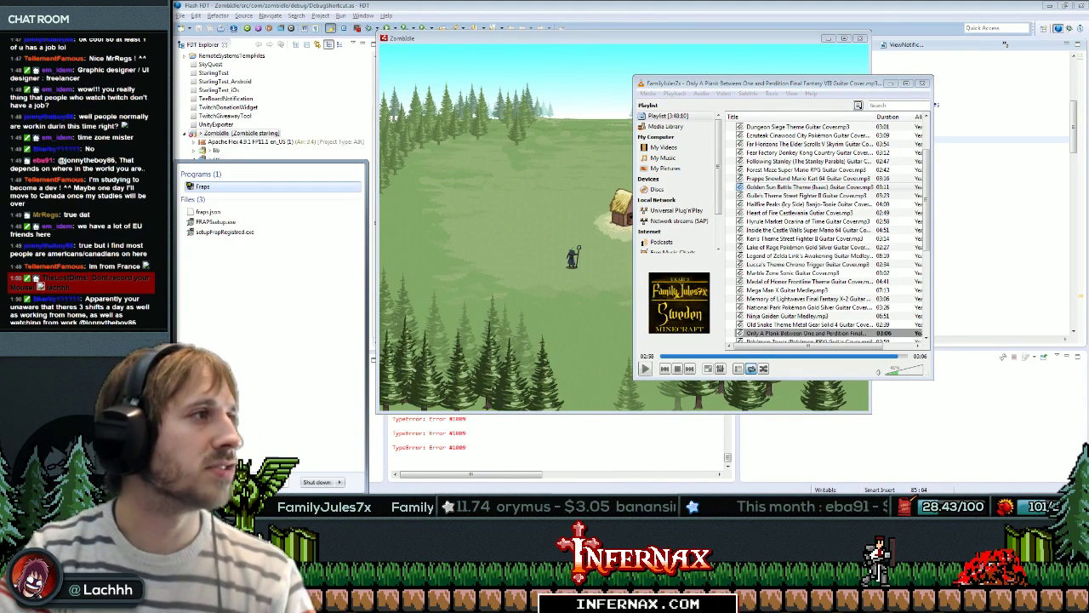
key("Return")
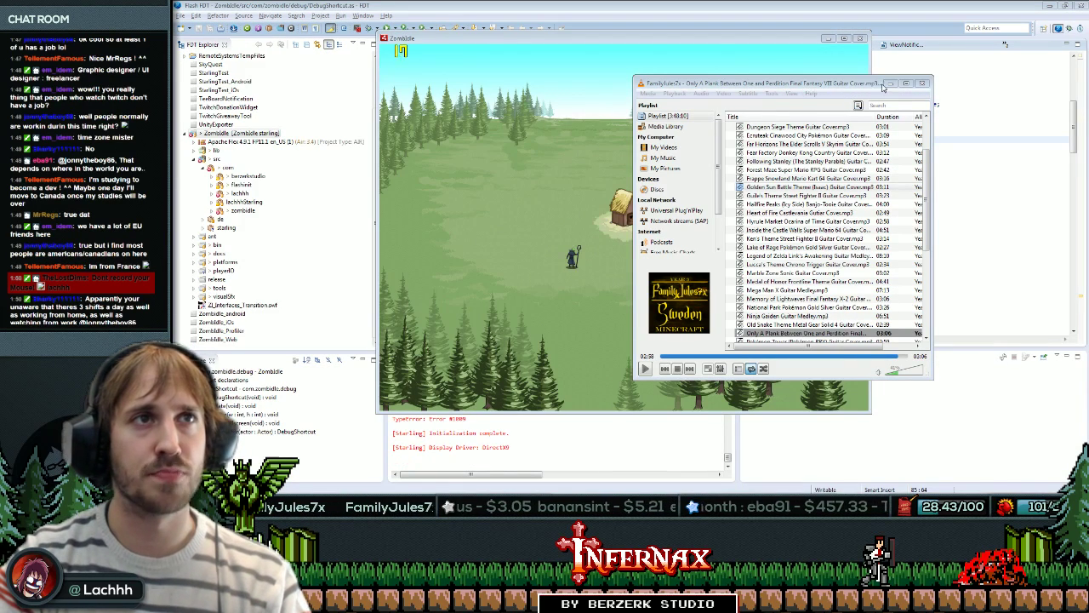
left_click(890, 83)
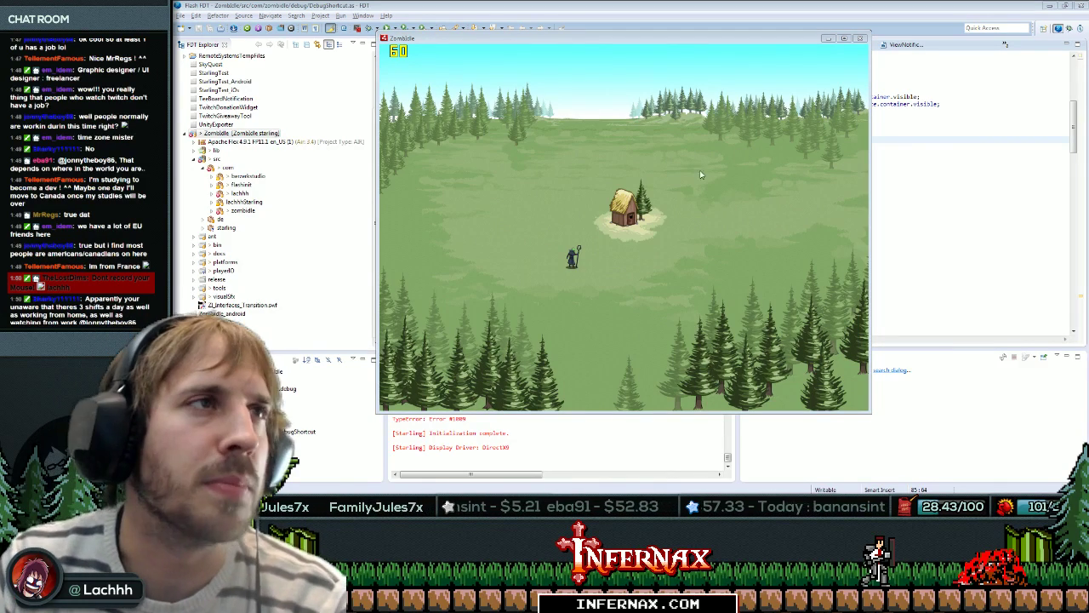
Record the game with Fraps while buying the Zombies horde and two levels of the monster below it, and show the interface.
left_click(702, 178)
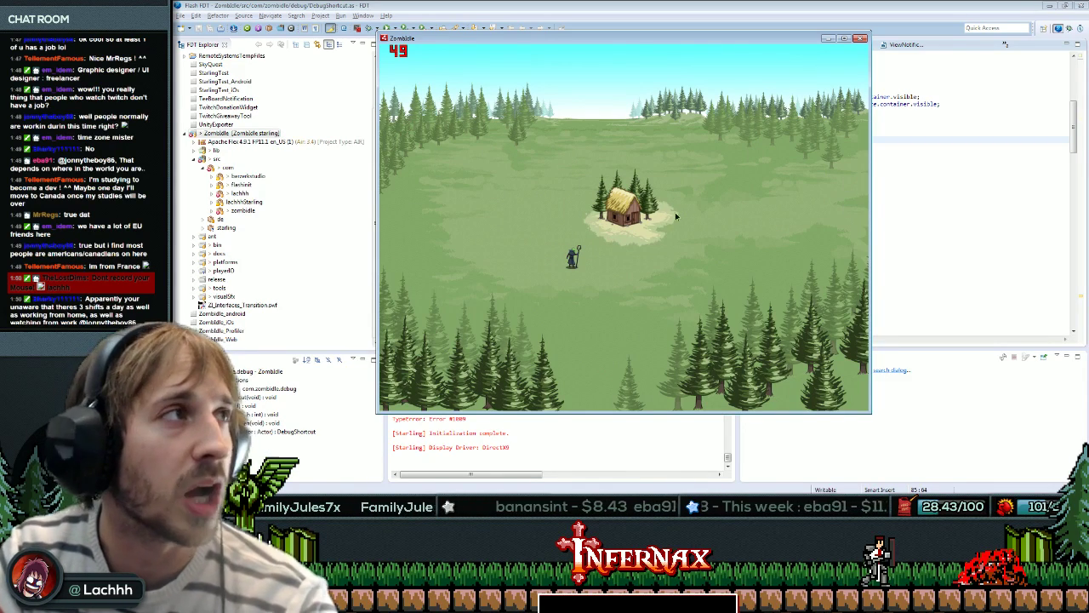
key("h")
left_click(840, 206)
double_click(841, 278)
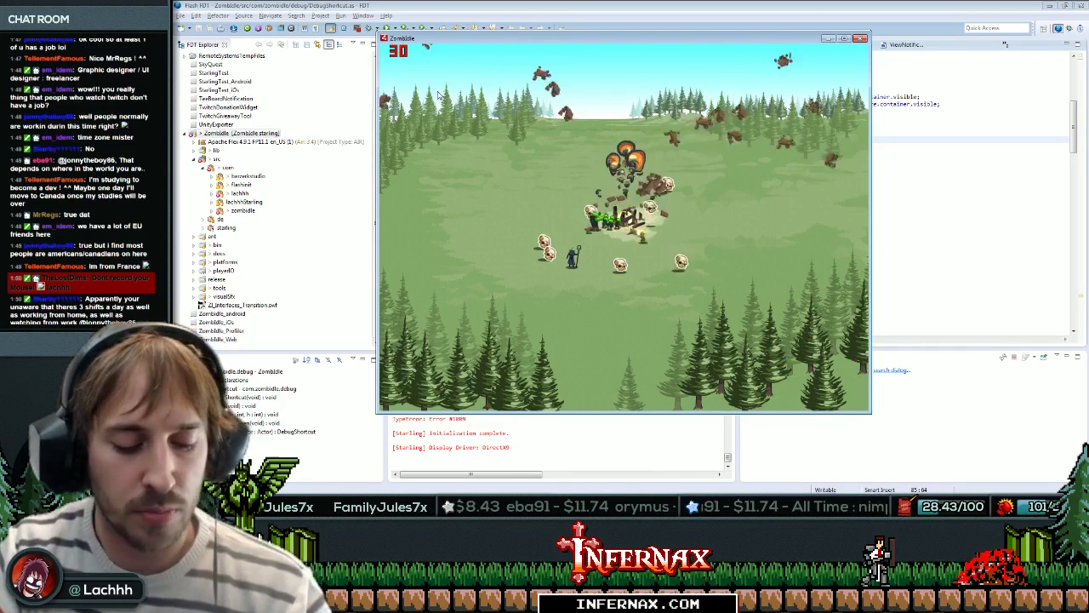
key("h")
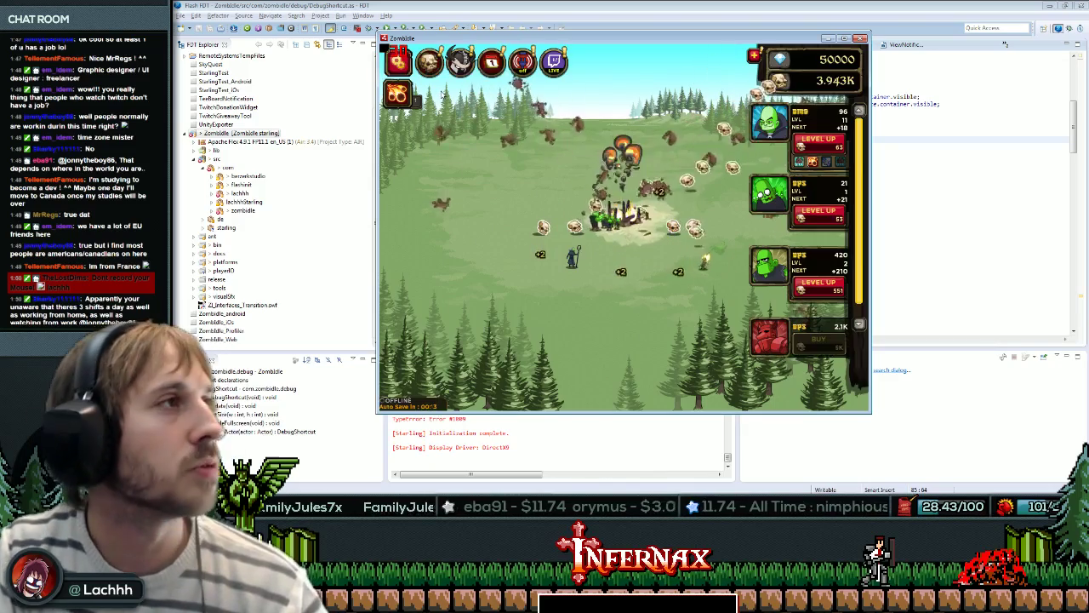
Open and close the game's options during the recording, and bring the hidden interface back.
left_click(398, 63)
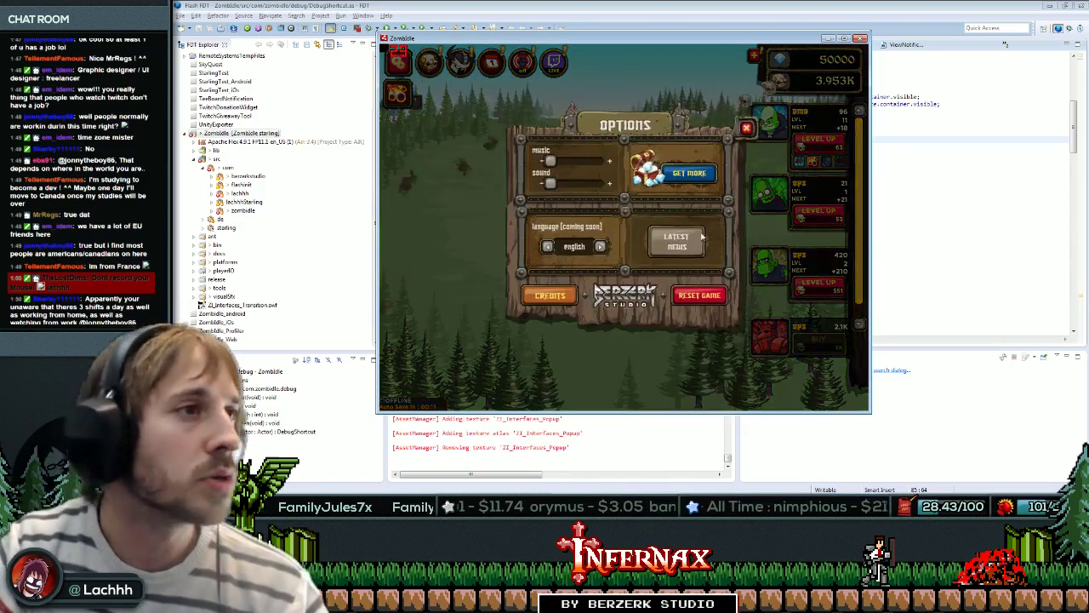
left_click(746, 129)
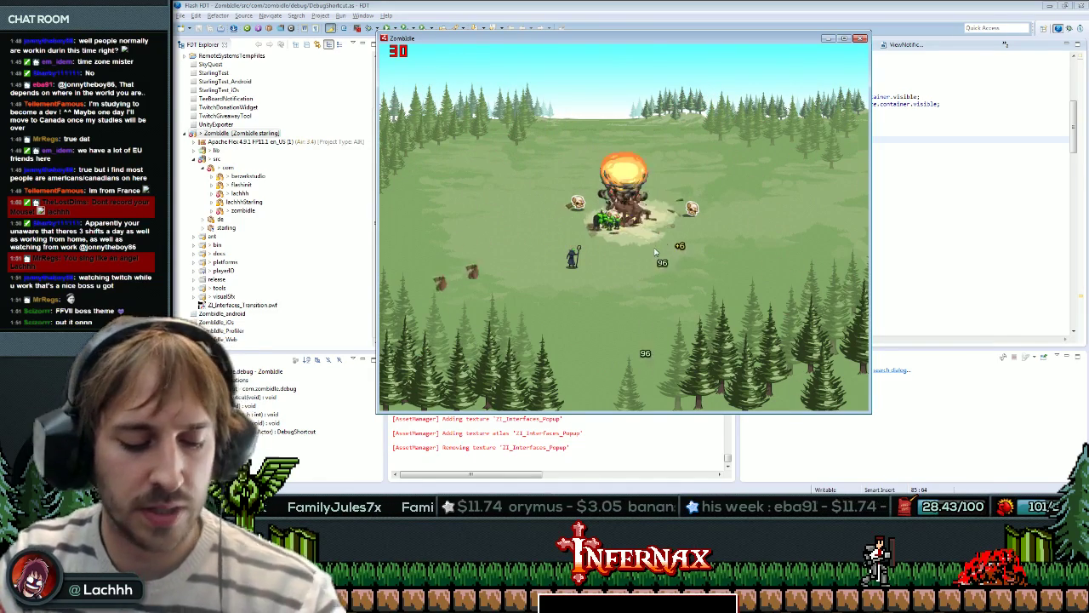
key("h")
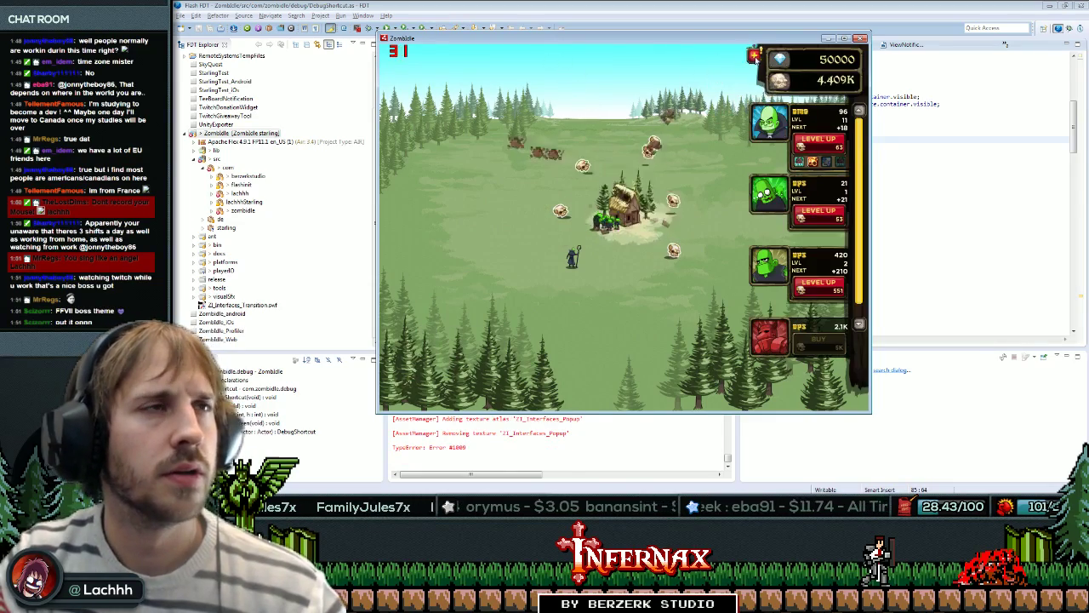
Expand the side panel and buy the Red Knight and Blue Specter monsters.
left_click(756, 57)
left_click_drag(723, 401, 853, 395)
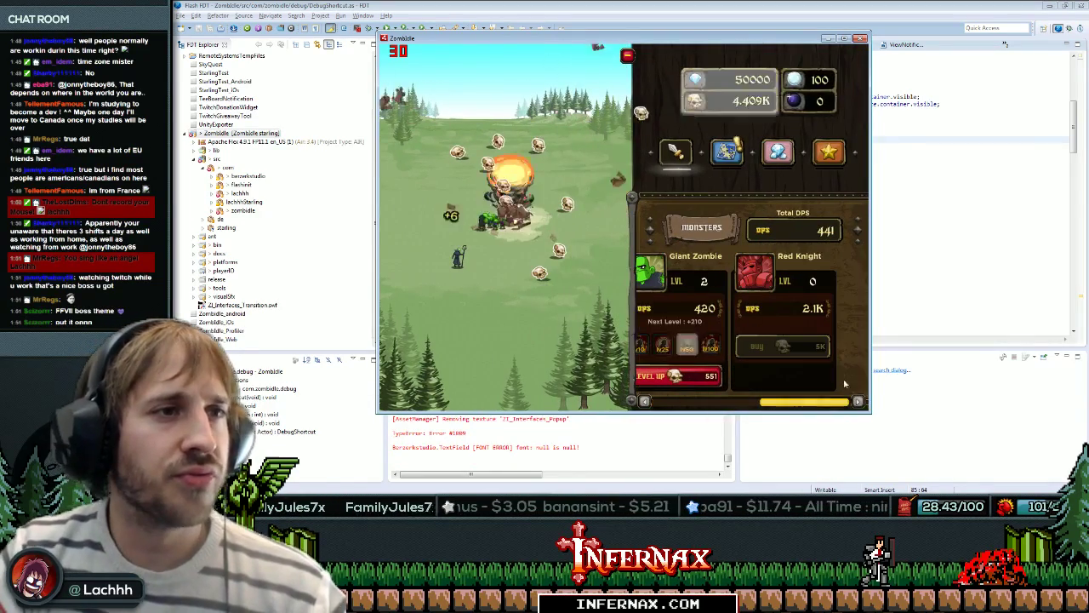
left_click(813, 349)
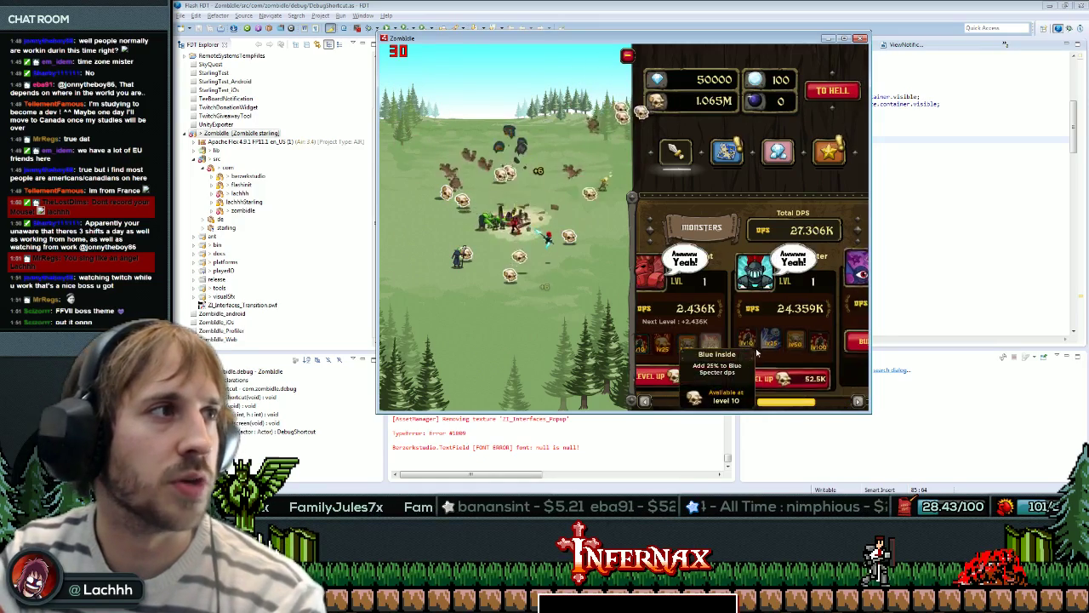
Visit New Farmshire, Western Garrison, Northern Walk, West Woodlands, West Lumberdale and South Lumberdale on the world map to compare their landscapes.
left_click(727, 152)
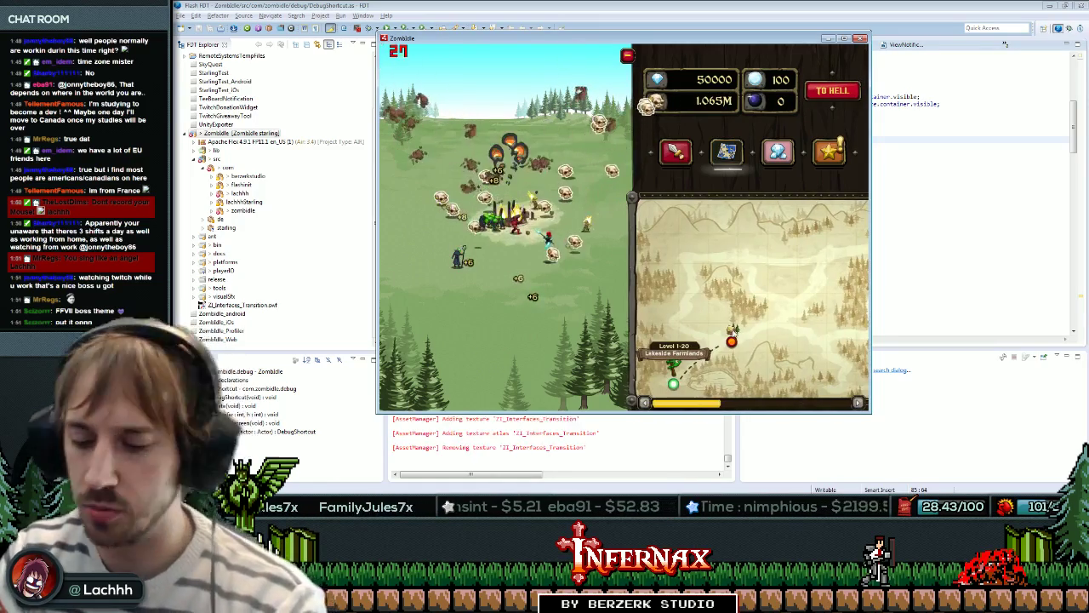
left_click(734, 334)
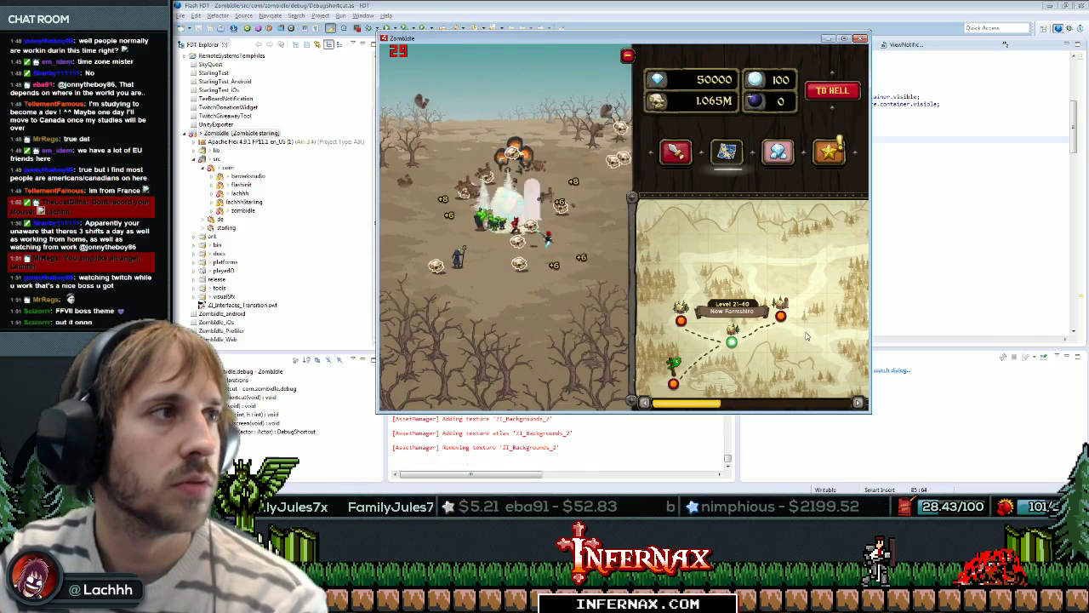
left_click(780, 316)
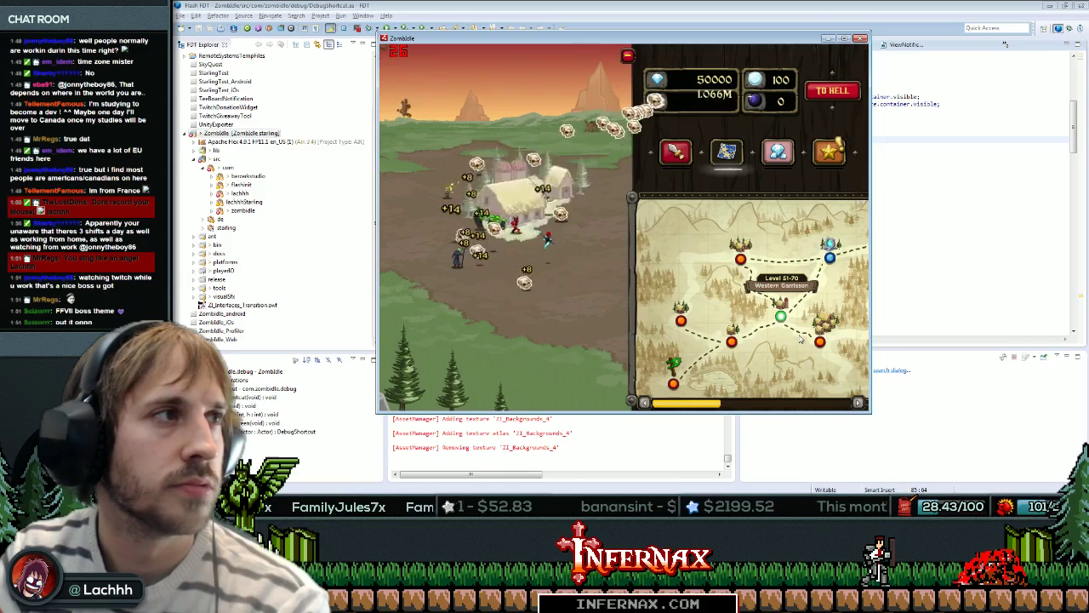
left_click(744, 253)
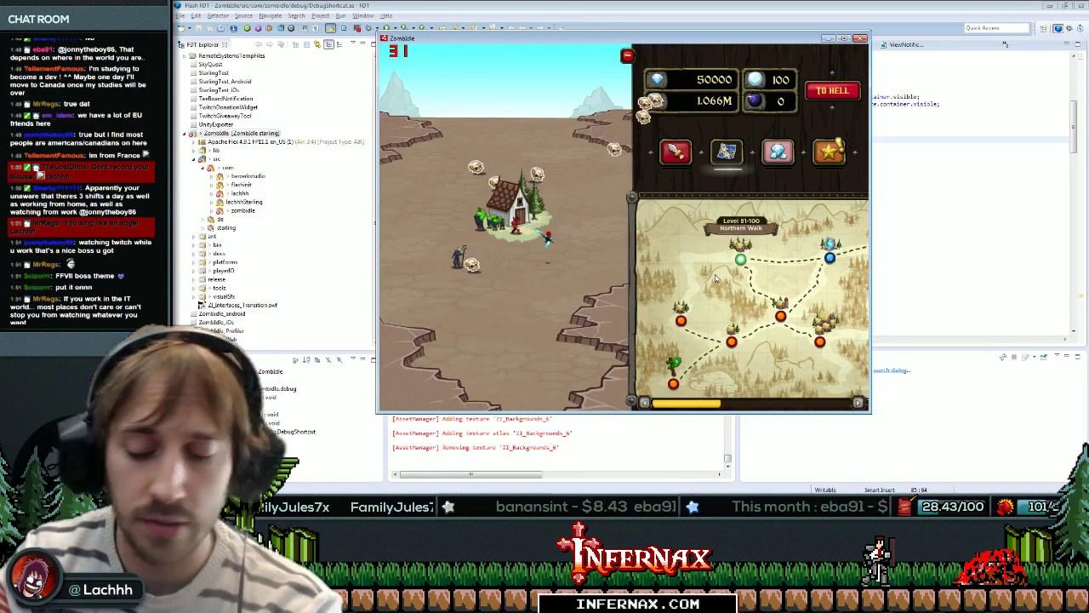
left_click(822, 339)
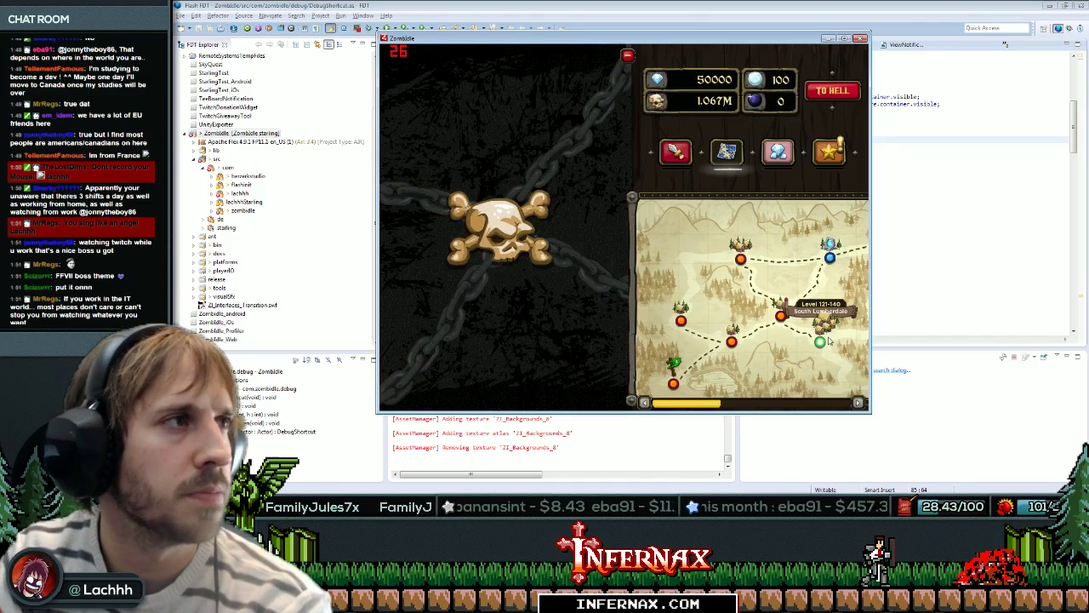
left_click(682, 321)
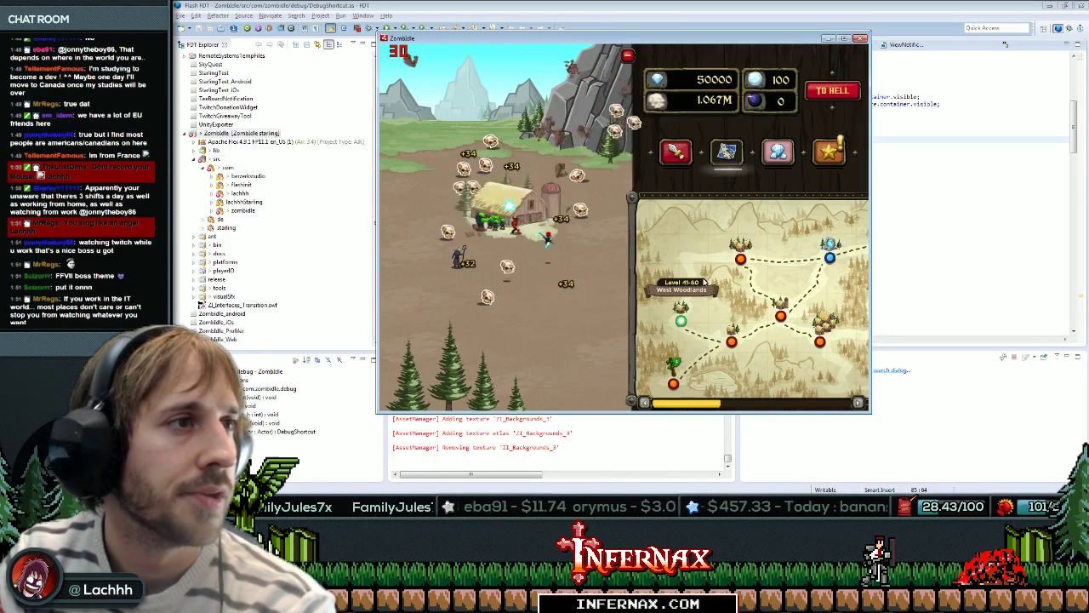
left_click(688, 253)
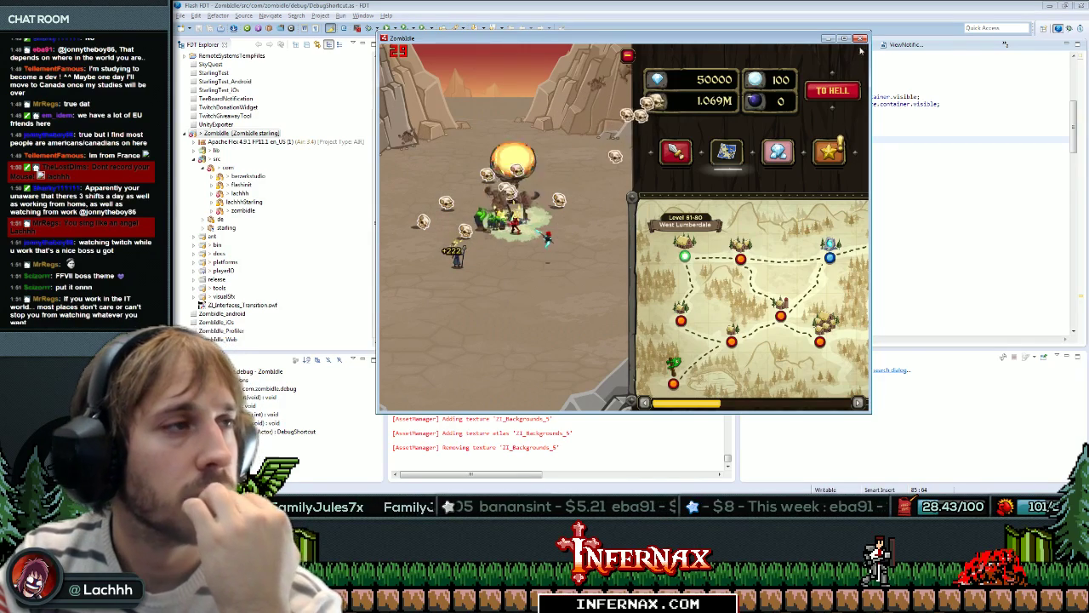
left_click(820, 339)
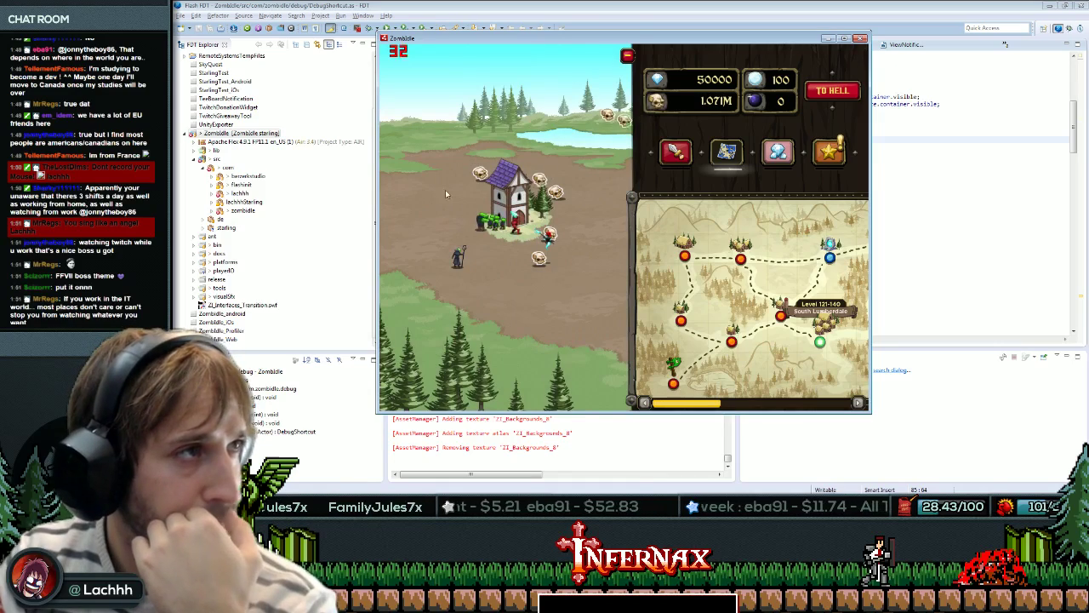
Restart the game, add skulls, and buy the Zombies horde, Giant Zombie and Red Knight.
left_click(860, 38)
left_click(593, 254)
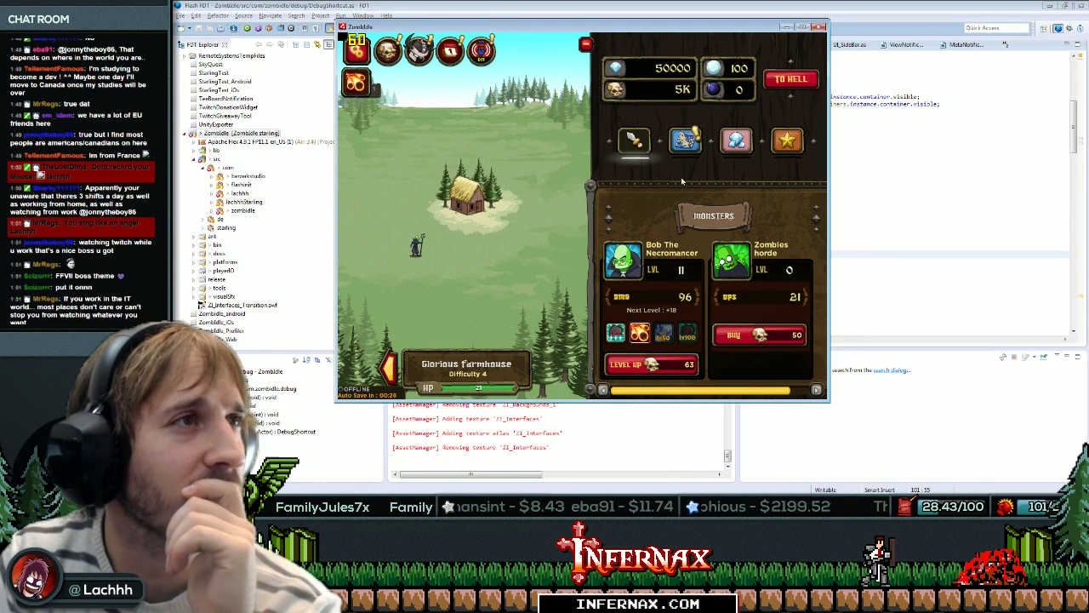
left_click(750, 337)
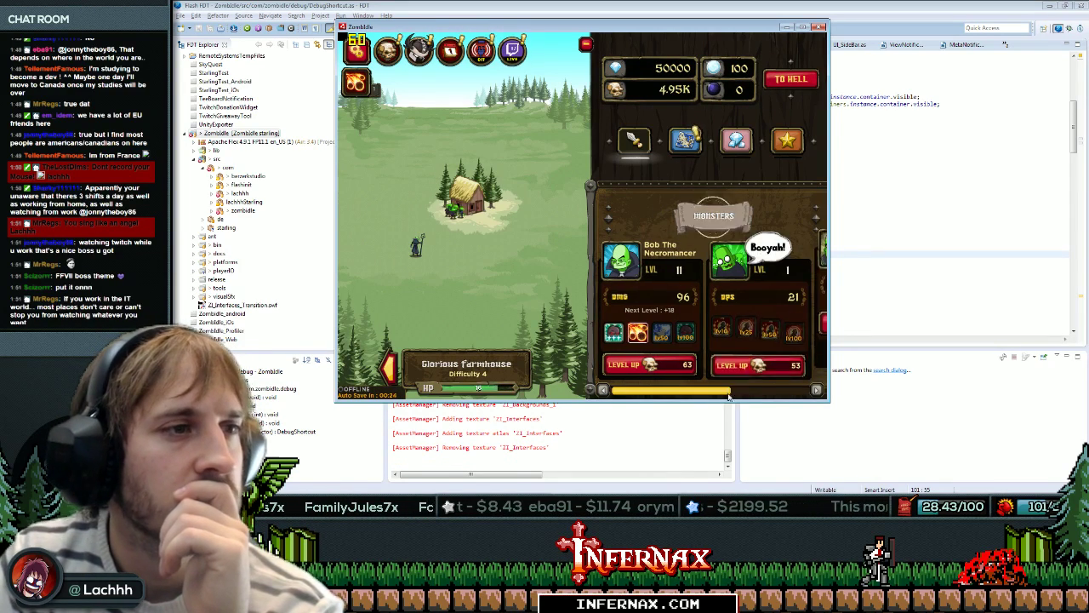
left_click_drag(722, 391, 802, 391)
left_click(744, 337)
left_click_drag(722, 391, 776, 391)
key("m")
key("m")
left_click(742, 335)
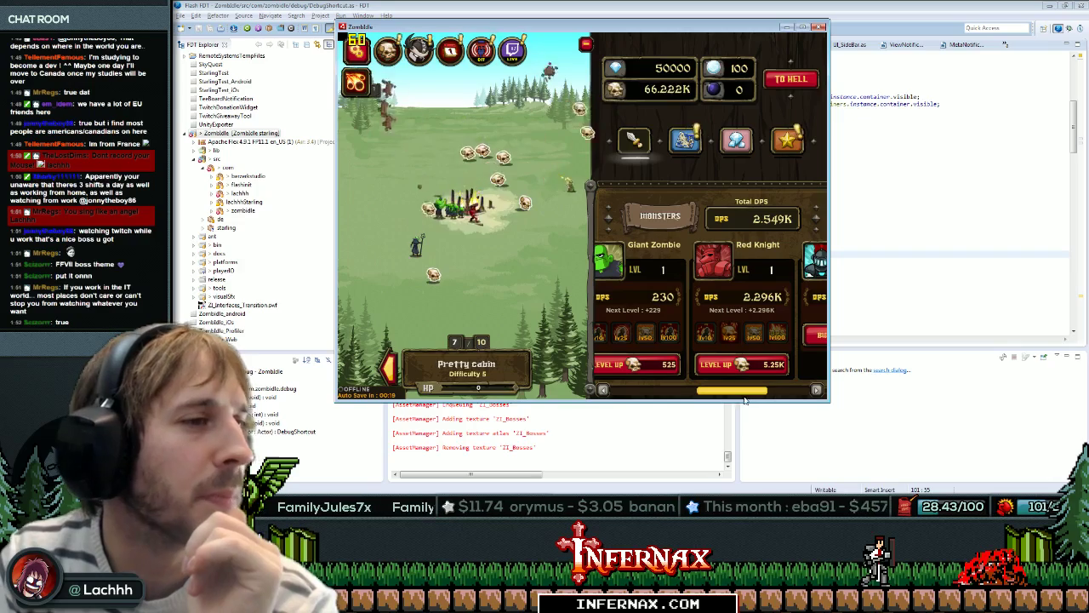
Show the world map and skip through the Lakeside Farmlands levels to unlock New Farmshire.
left_click(686, 143)
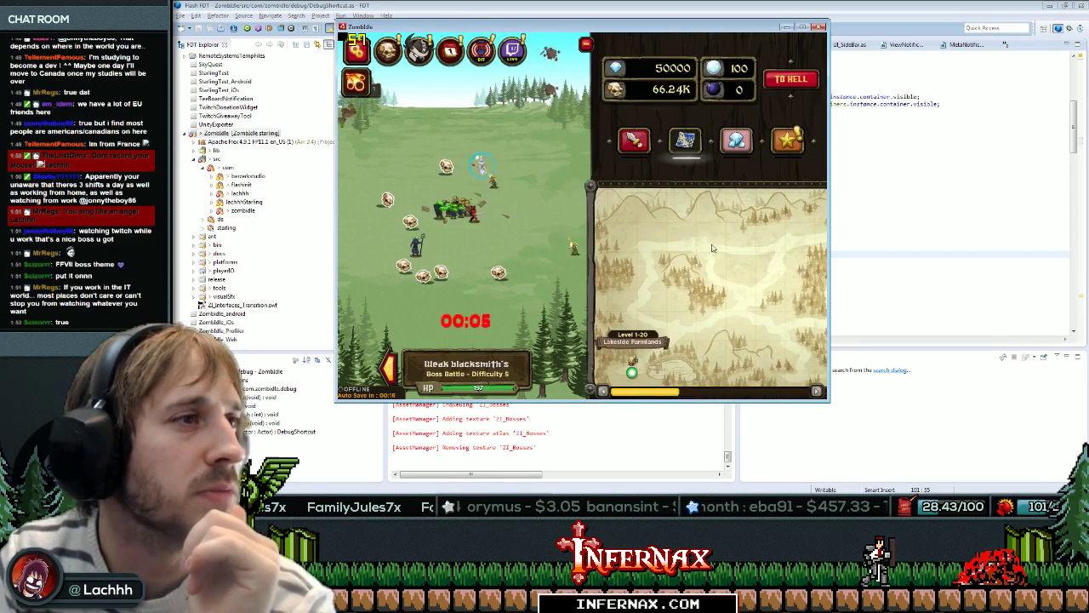
key("n")
key("n")
key("n")
key("n")
key("n")
key("n")
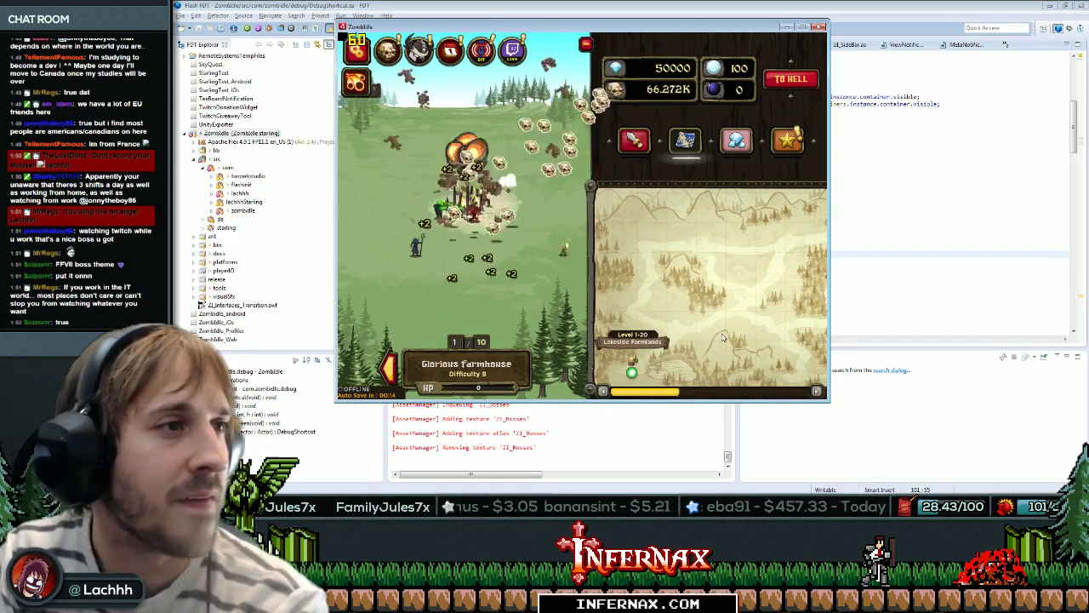
Travel to New Farmshire, skip its levels, and move on through Western Garrison to West Woodlands.
left_click(690, 331)
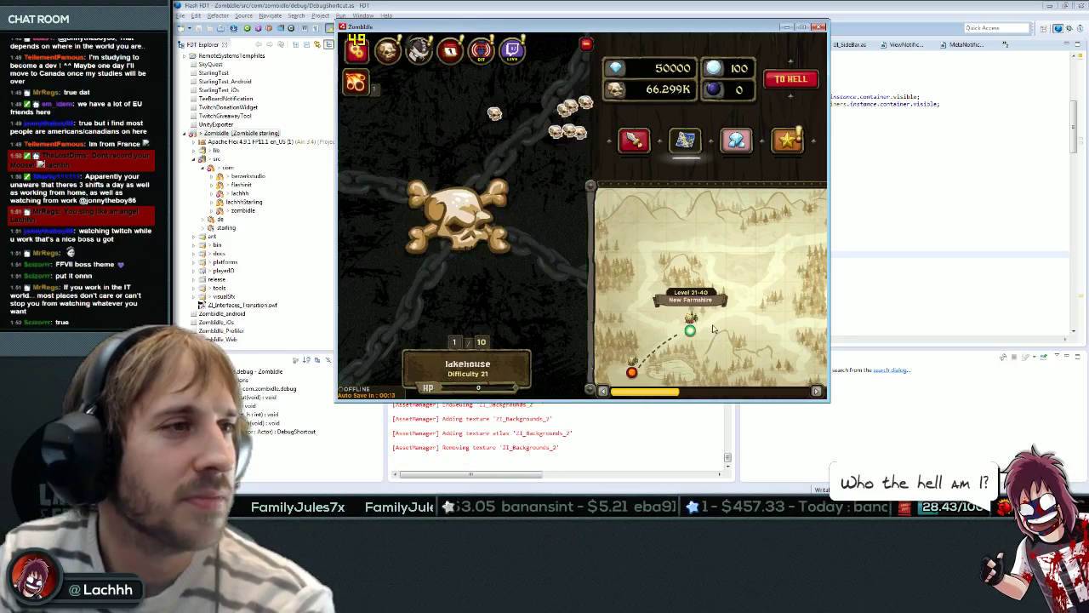
key("n")
key("n")
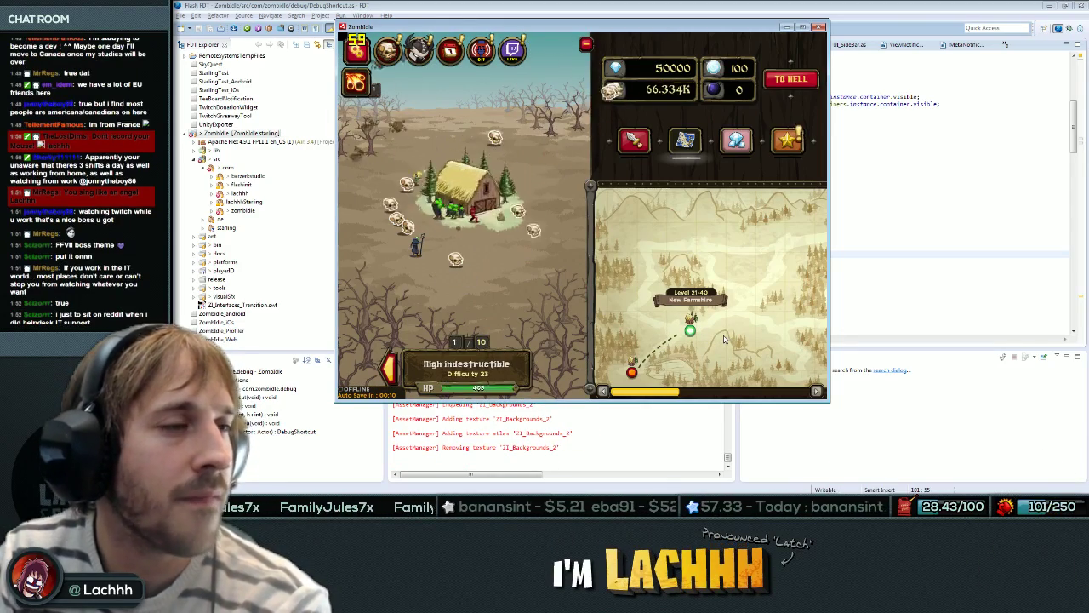
left_click(725, 339)
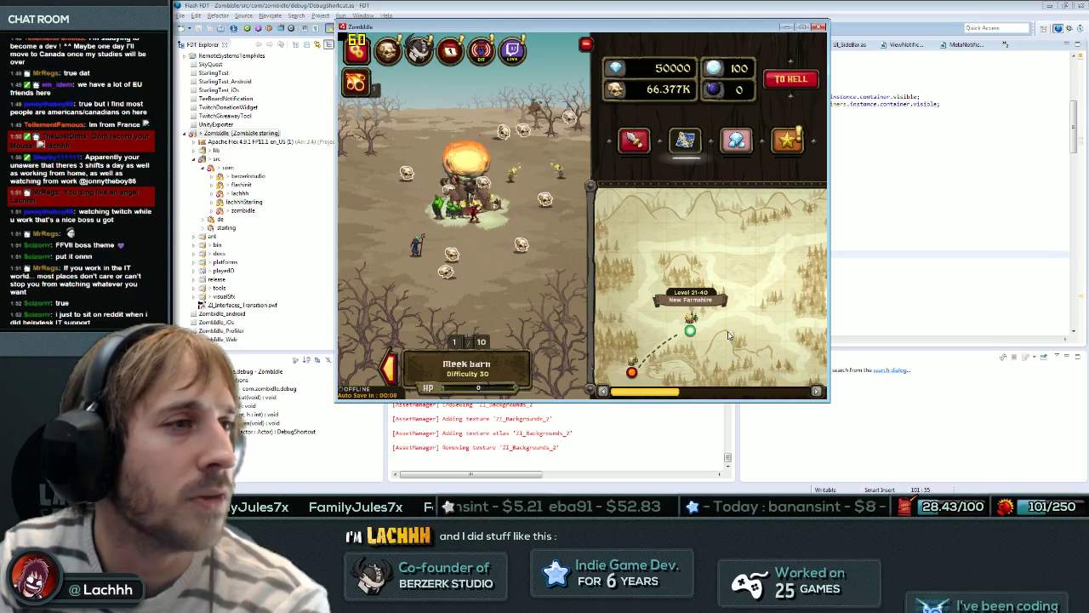
left_click(740, 297)
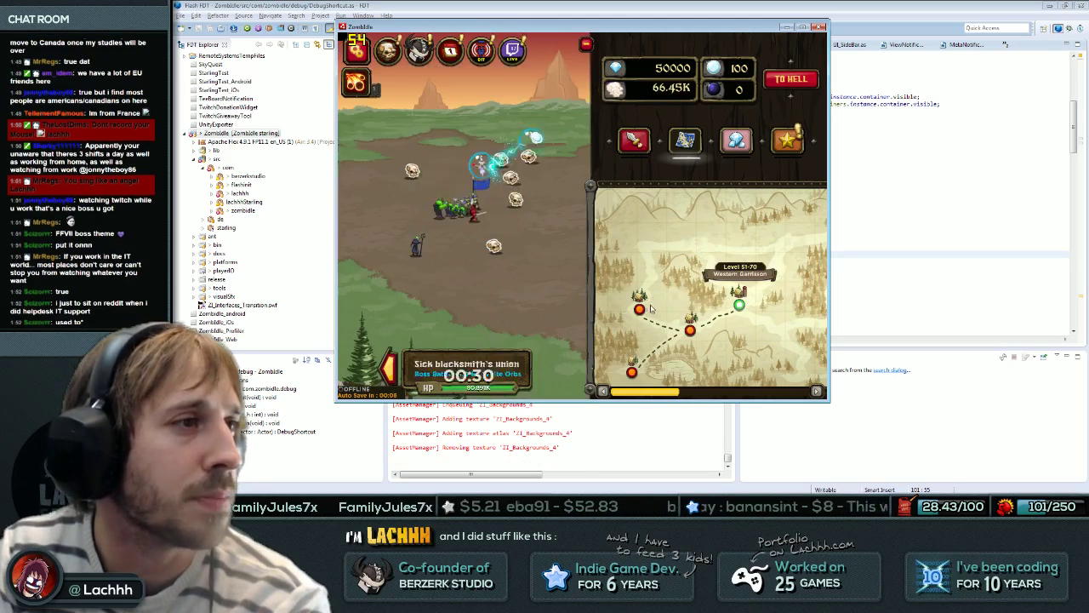
left_click(641, 309)
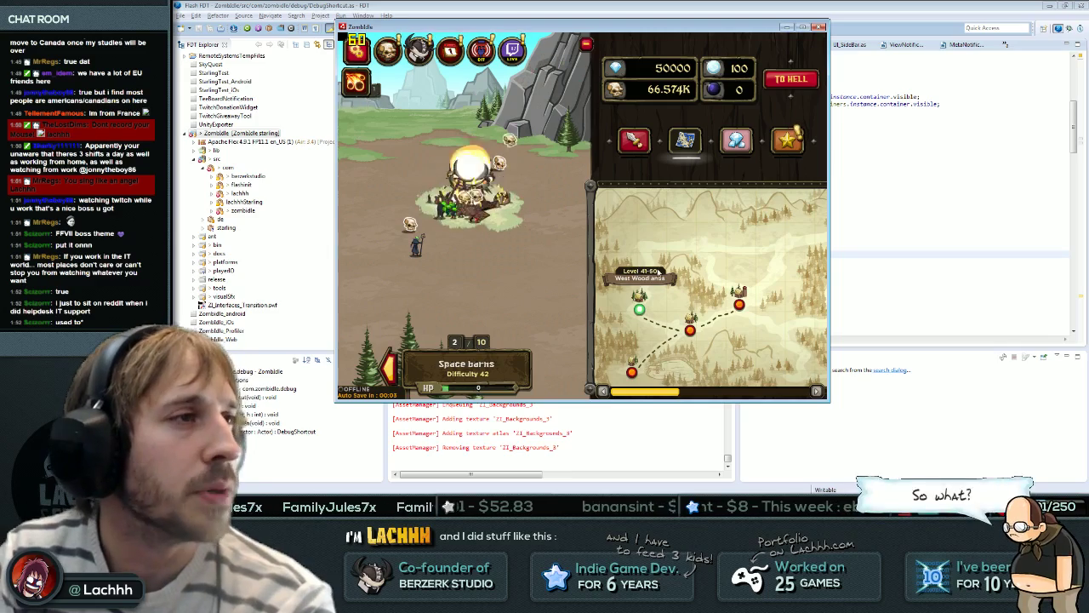
Return to the monsters list, collapse the side panel and hide the interface over the West Woodlands landscape.
left_click(633, 140)
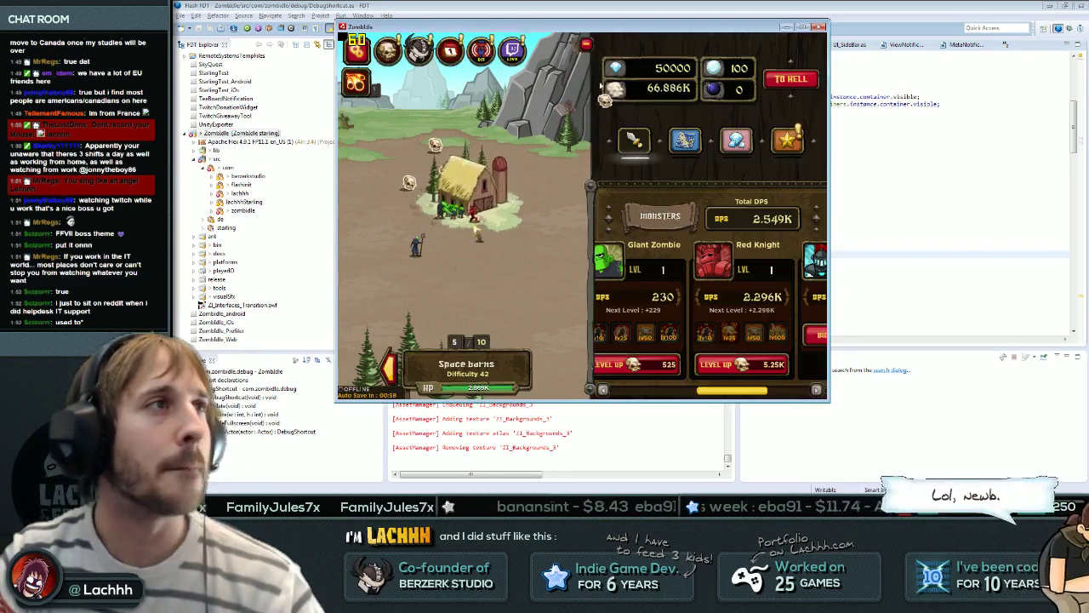
left_click(586, 45)
key("h")
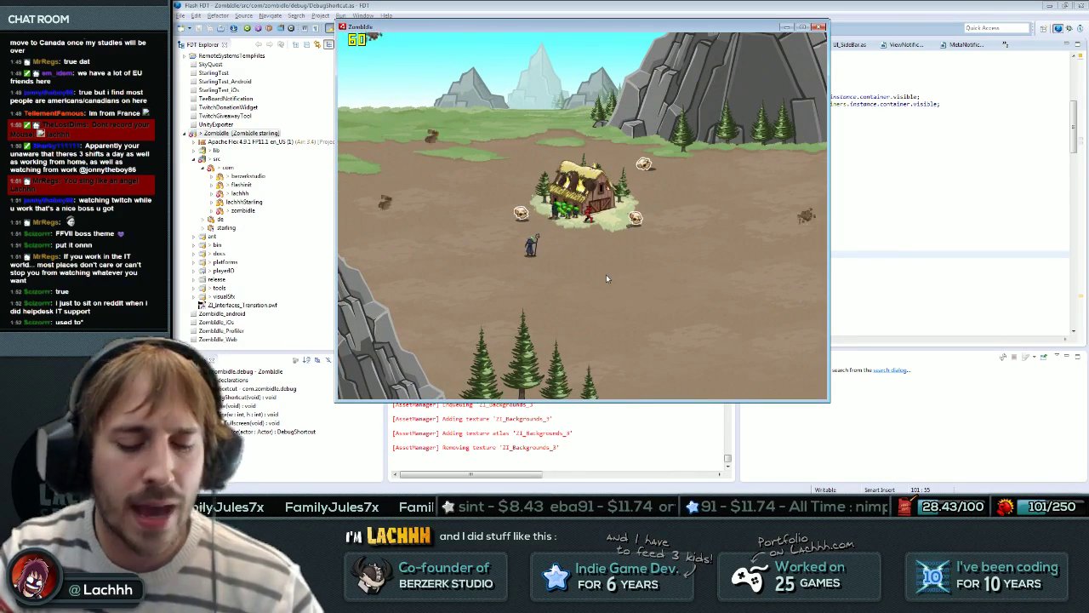
Show the interface, open and close the store from the options, and hide the interface again for the recording.
key("h")
left_click(423, 63)
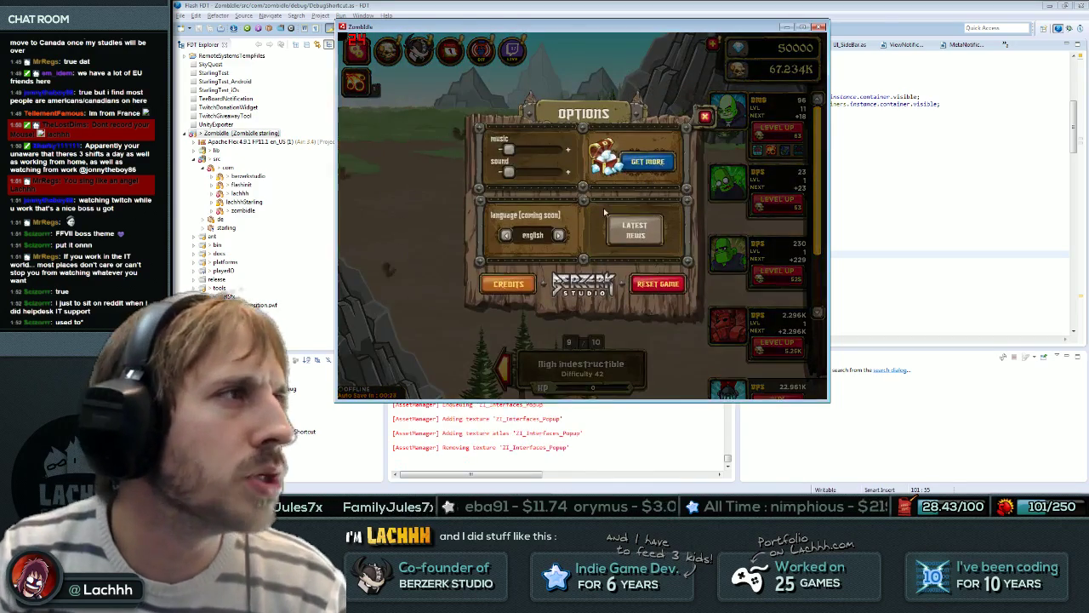
left_click(647, 161)
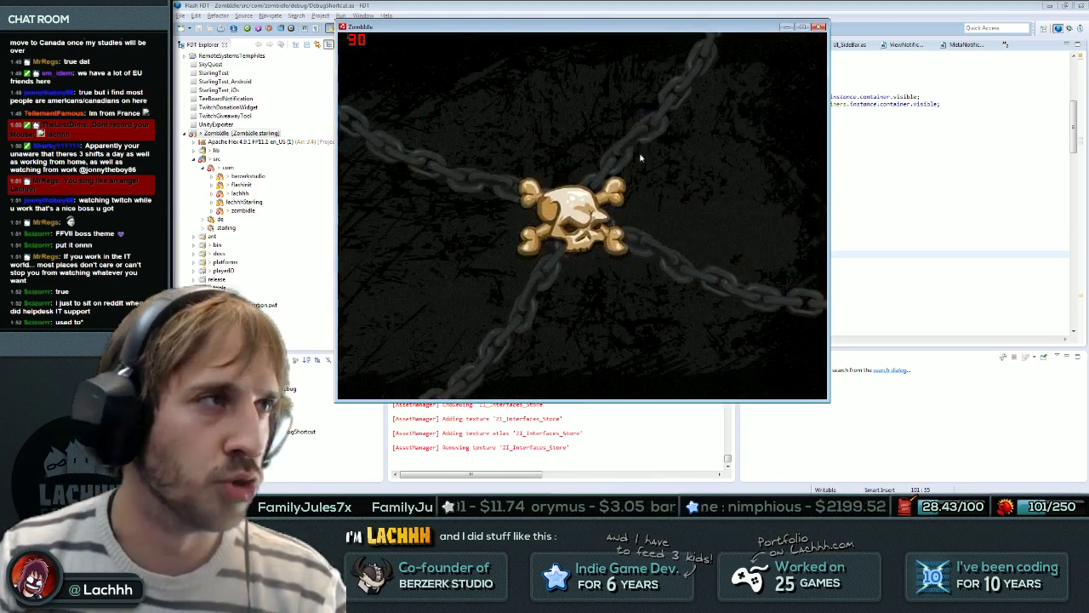
left_click(813, 45)
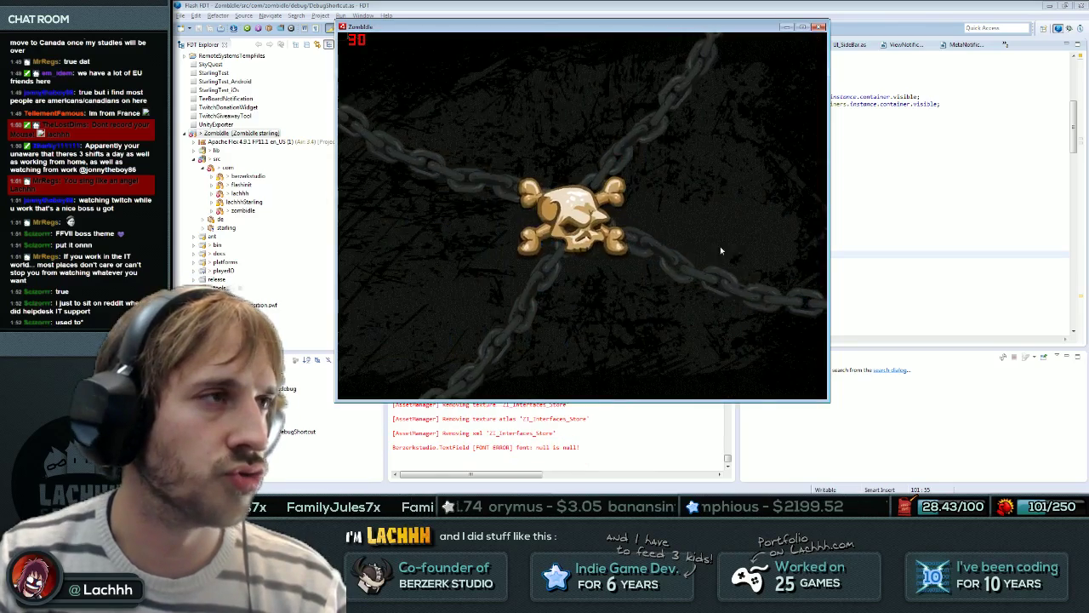
left_click(586, 45)
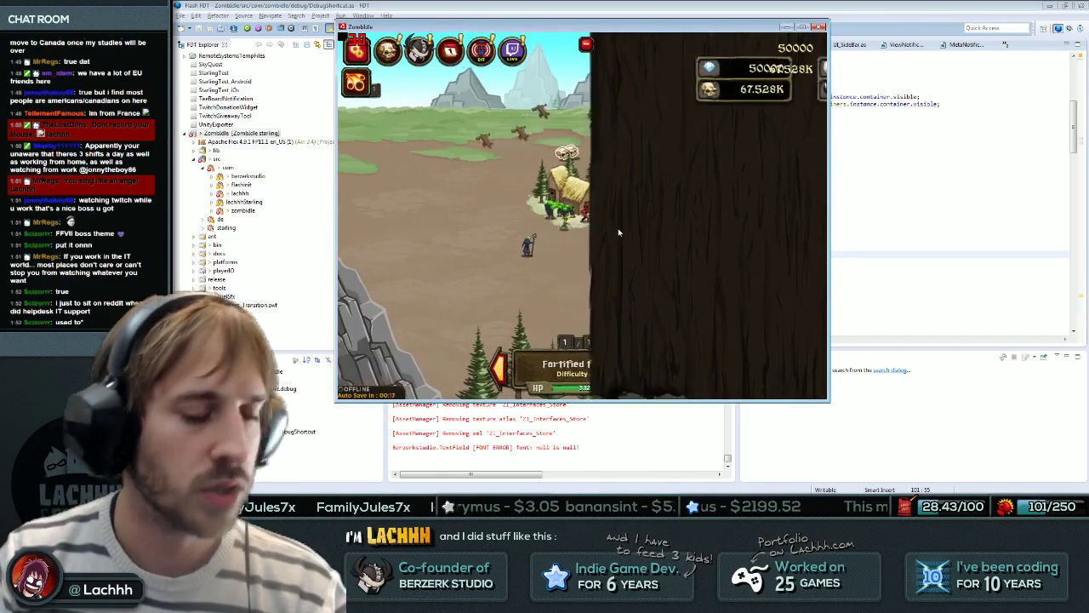
key("h")
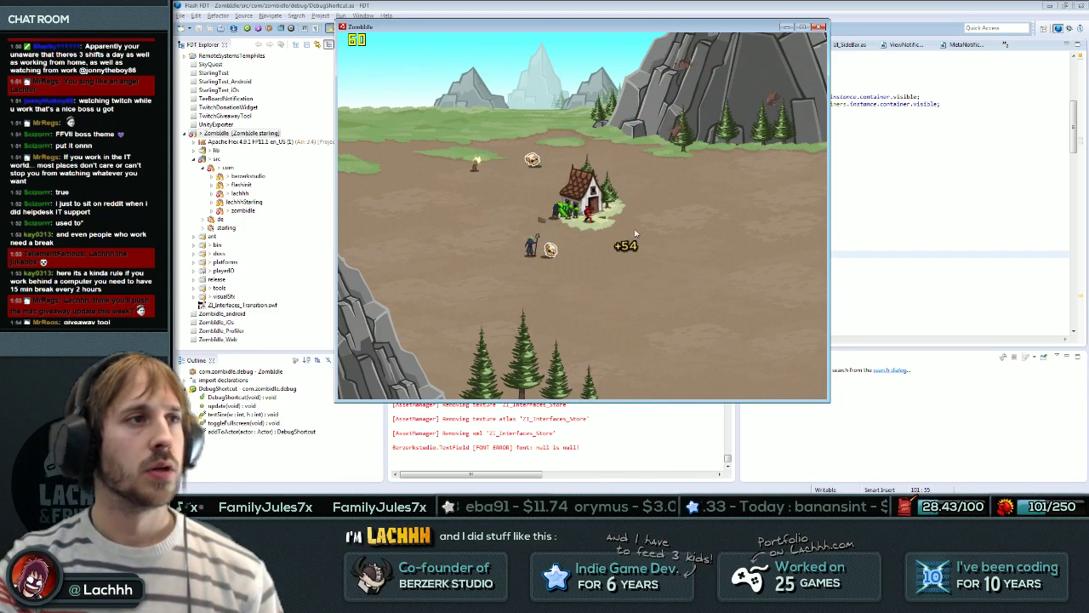
Show the interface, expand the side panel, and travel on the world map via Western Garrison to South Lumberdale.
key("h")
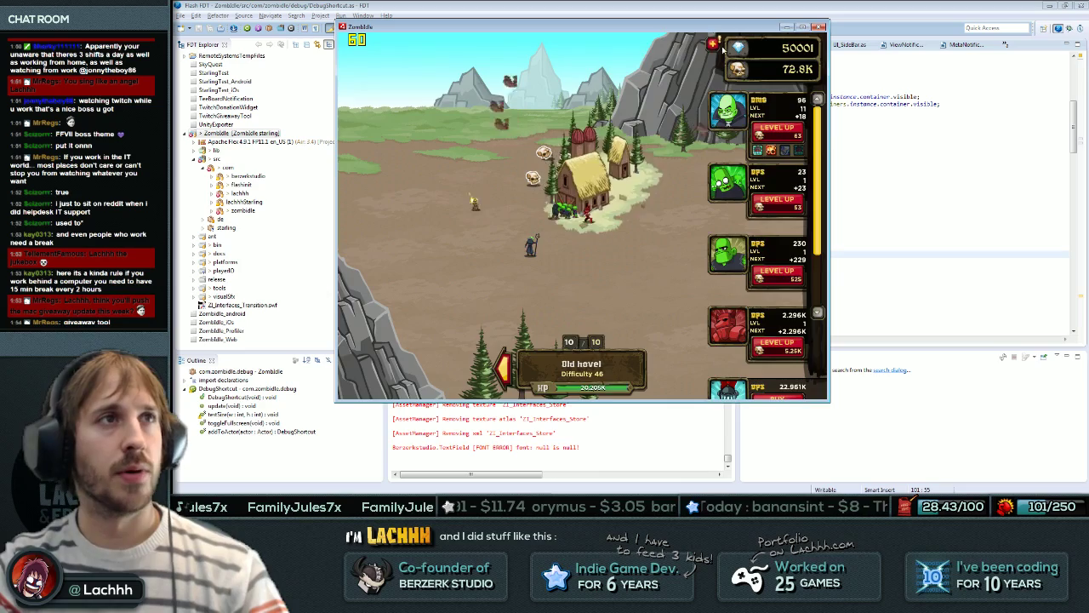
left_click(714, 44)
left_click(686, 142)
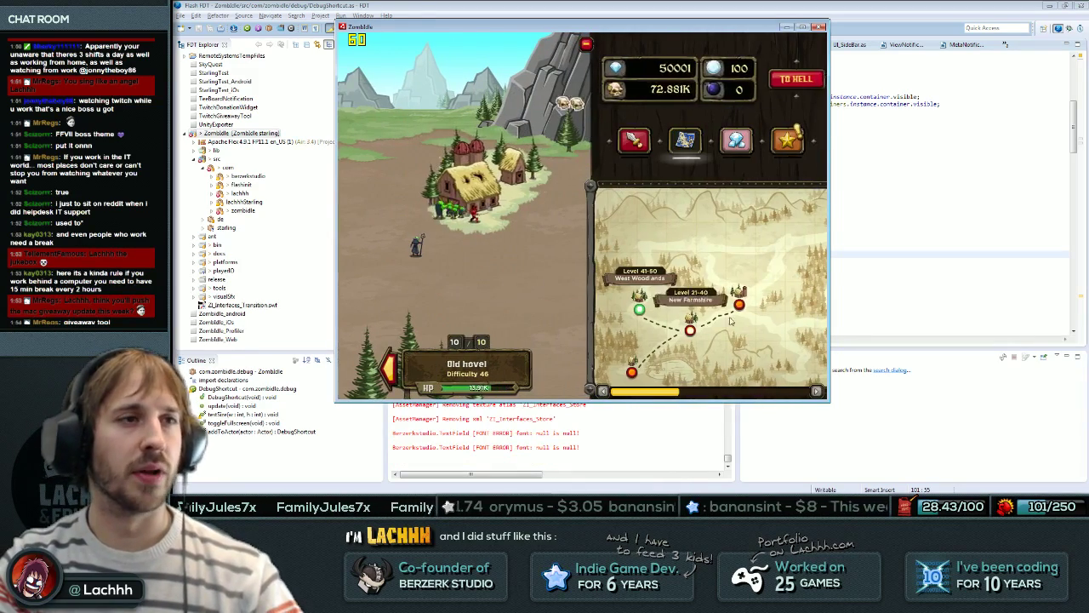
left_click(739, 304)
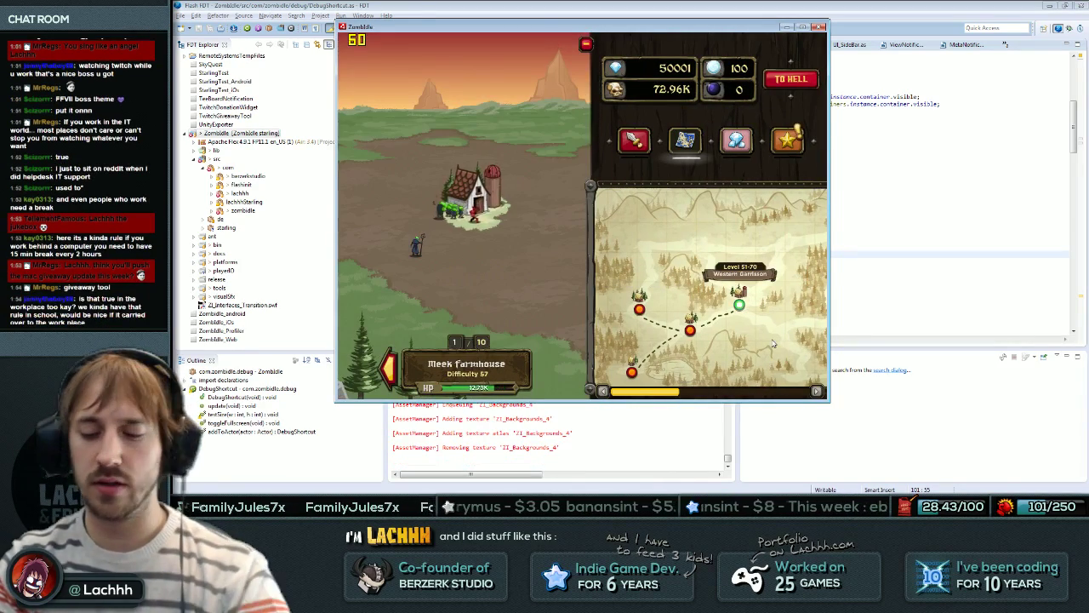
left_click(778, 331)
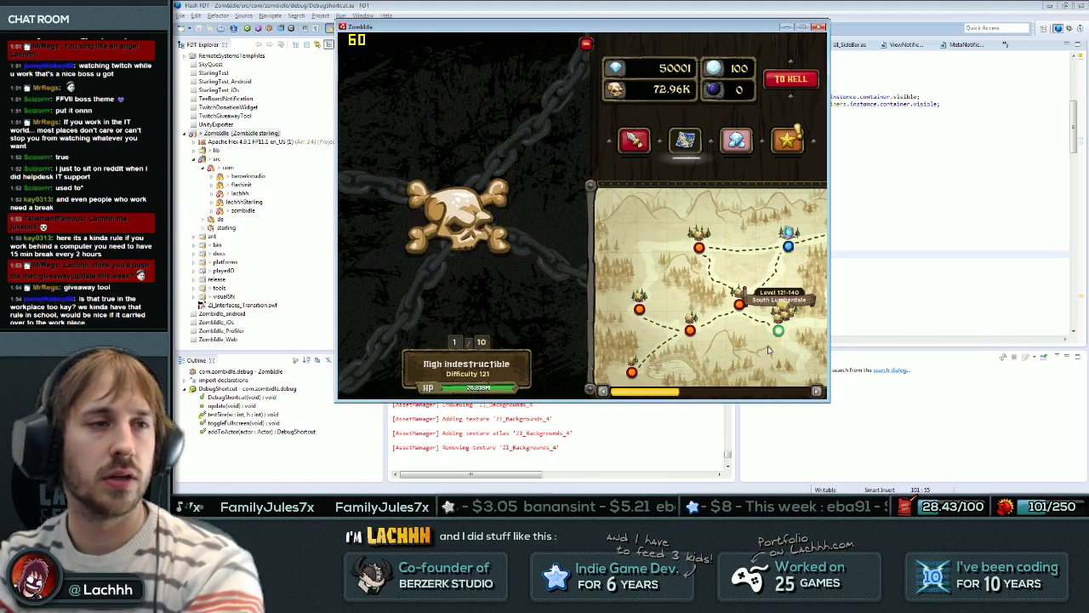
Open the monsters list and level the Red Knight up to level 11.
left_click_drag(671, 394, 778, 392)
left_click(640, 143)
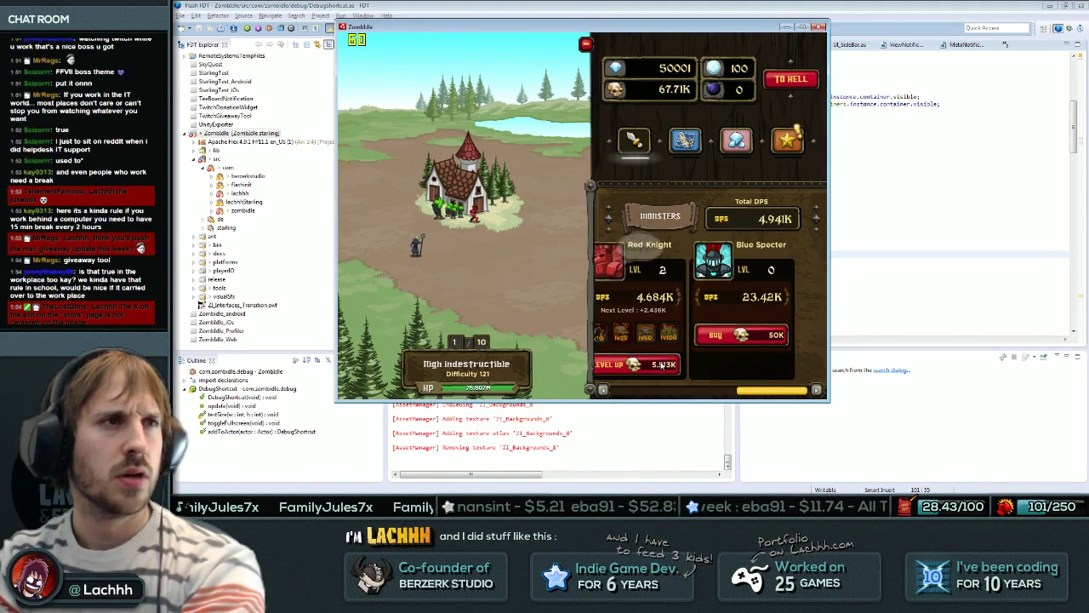
left_click(662, 364)
left_click(663, 364)
left_click(662, 364)
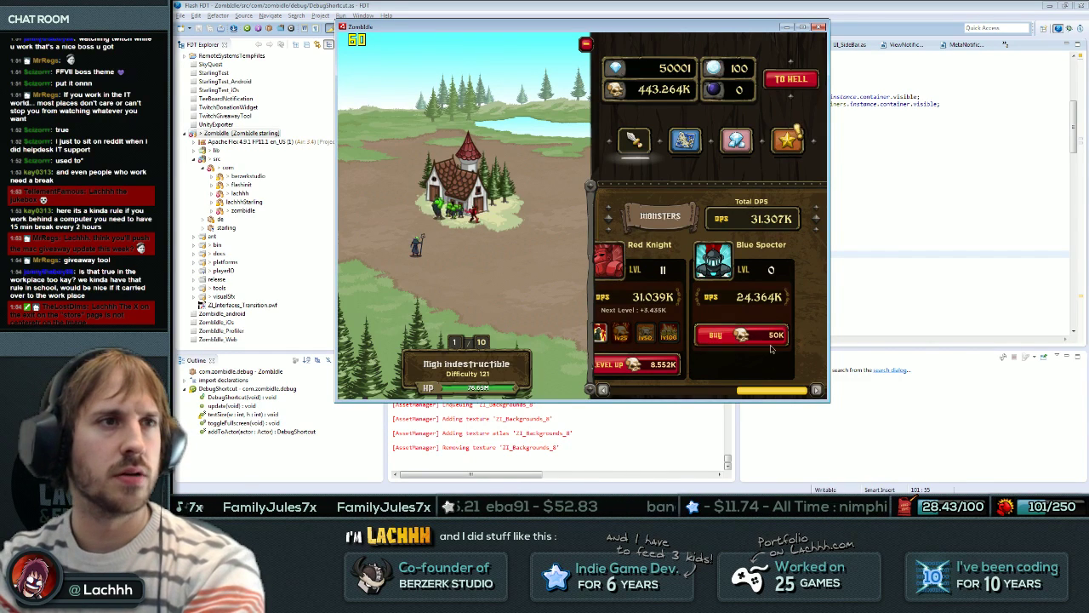
Buy the Blue Specter and level it up to level 7.
left_click(771, 341)
left_click(769, 372)
left_click(768, 372)
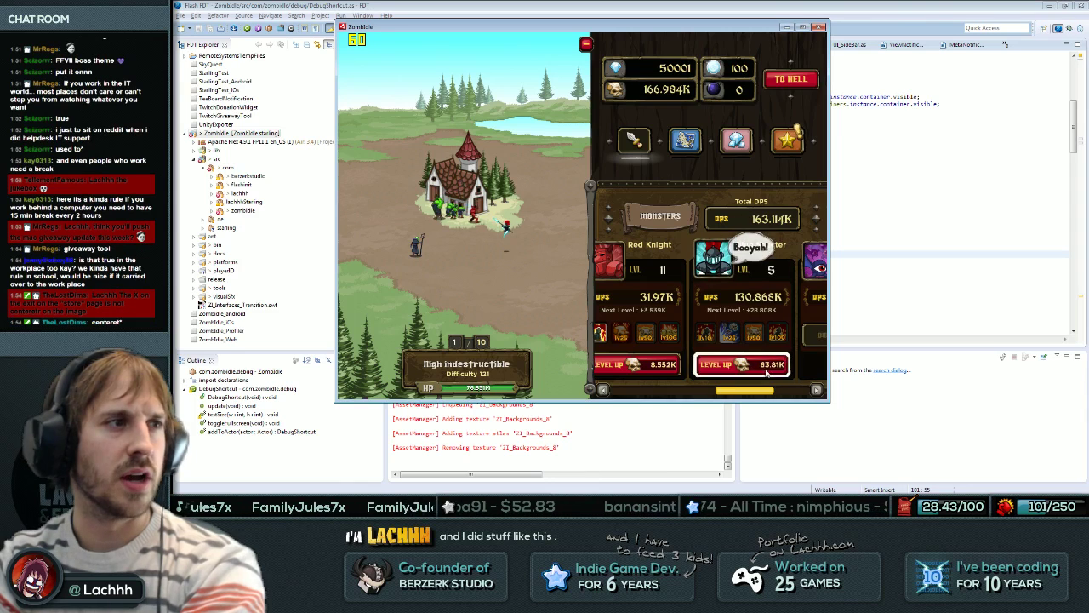
left_click(766, 372)
left_click(766, 371)
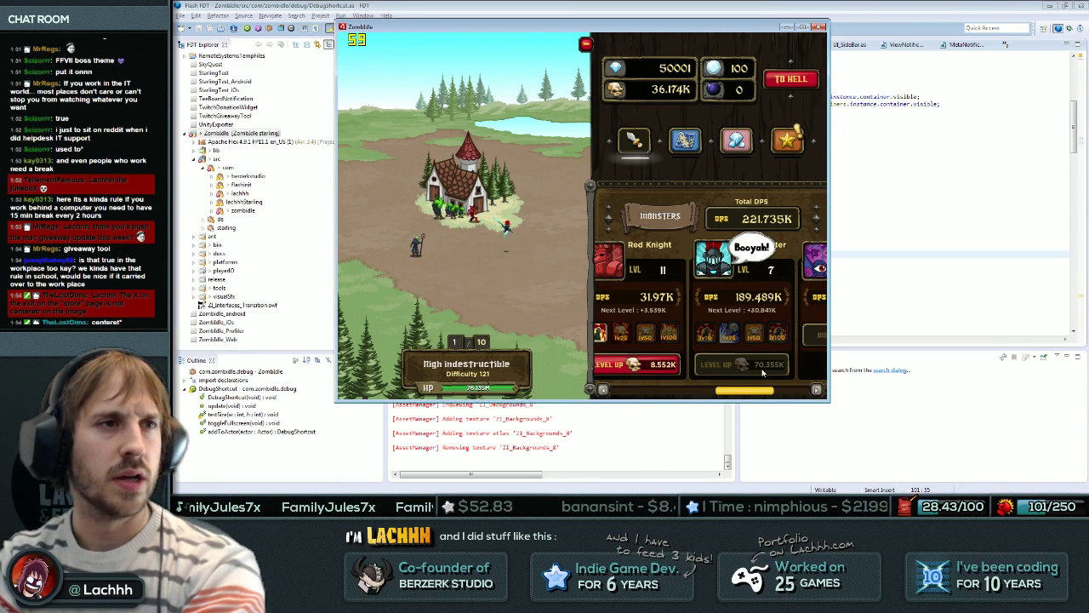
Add more skulls, buy the Swarm of Bats and level it up to level 26.
key("m")
left_click_drag(755, 392, 788, 392)
left_click(770, 339)
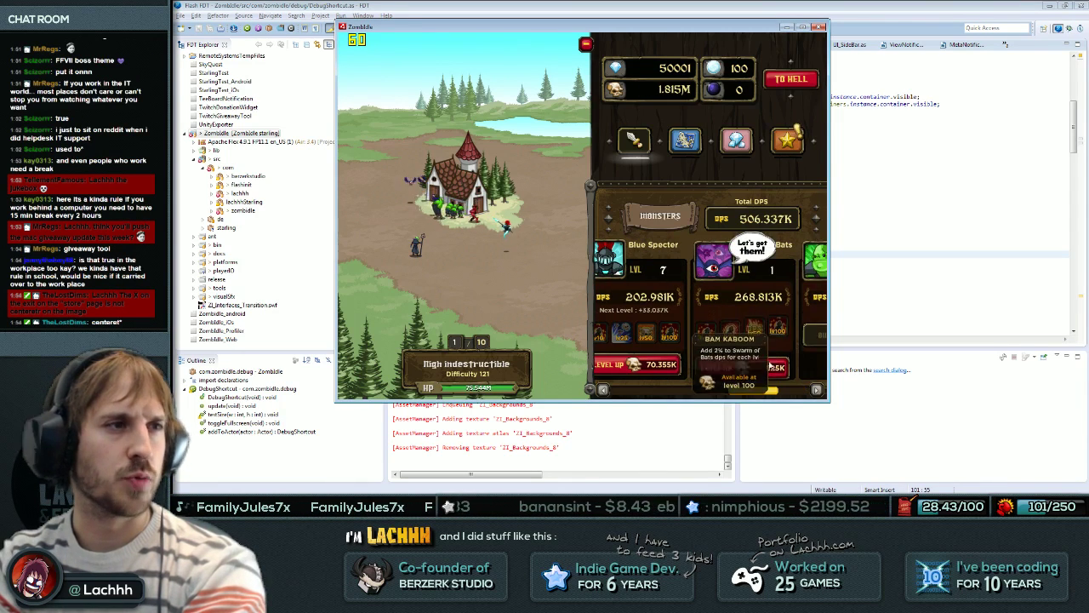
left_click(770, 367)
left_click(770, 367)
left_click(764, 365)
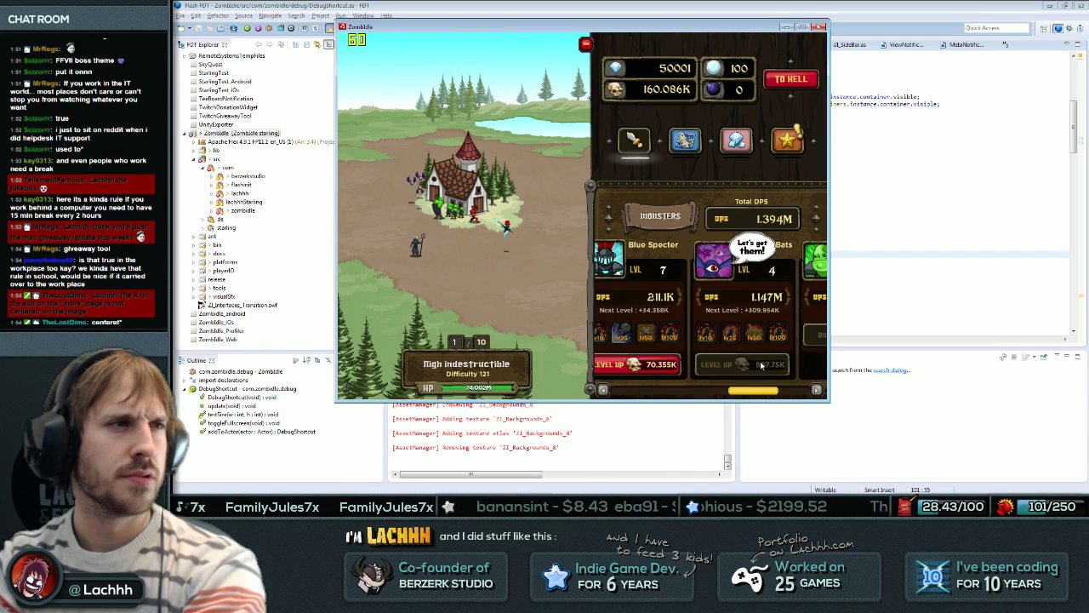
left_click_drag(754, 390, 782, 383)
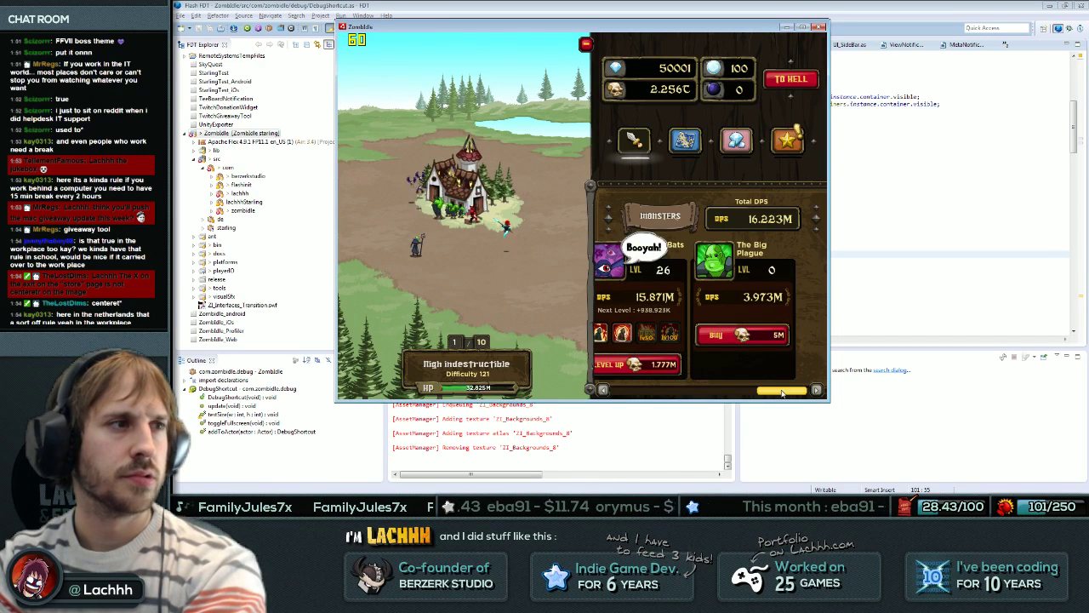
Collapse the side panel and hide the interface over the South Lumberdale landscape for the recording.
left_click(588, 46)
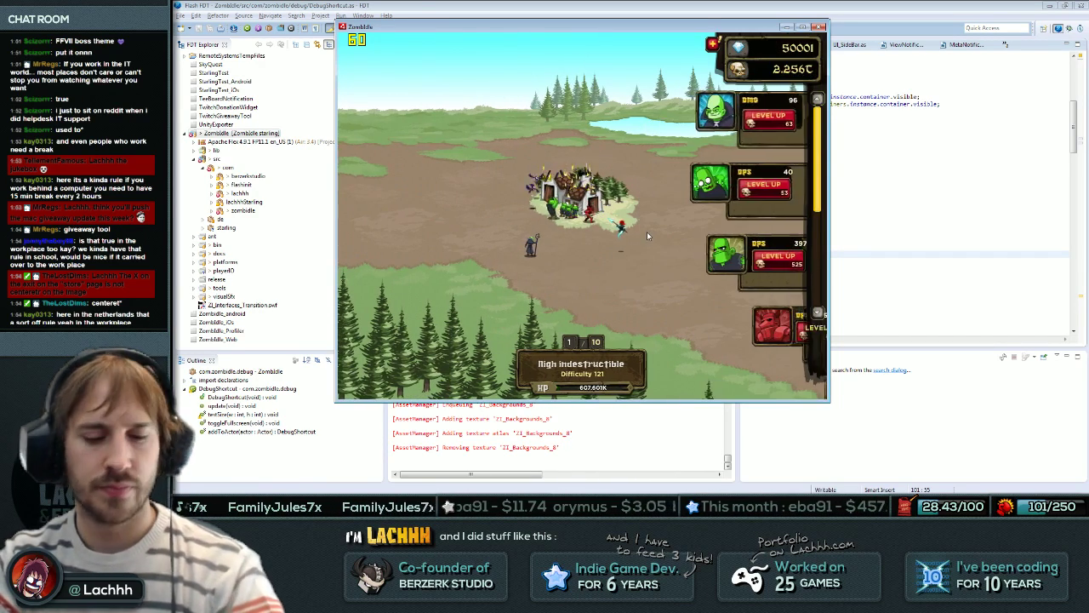
key("h")
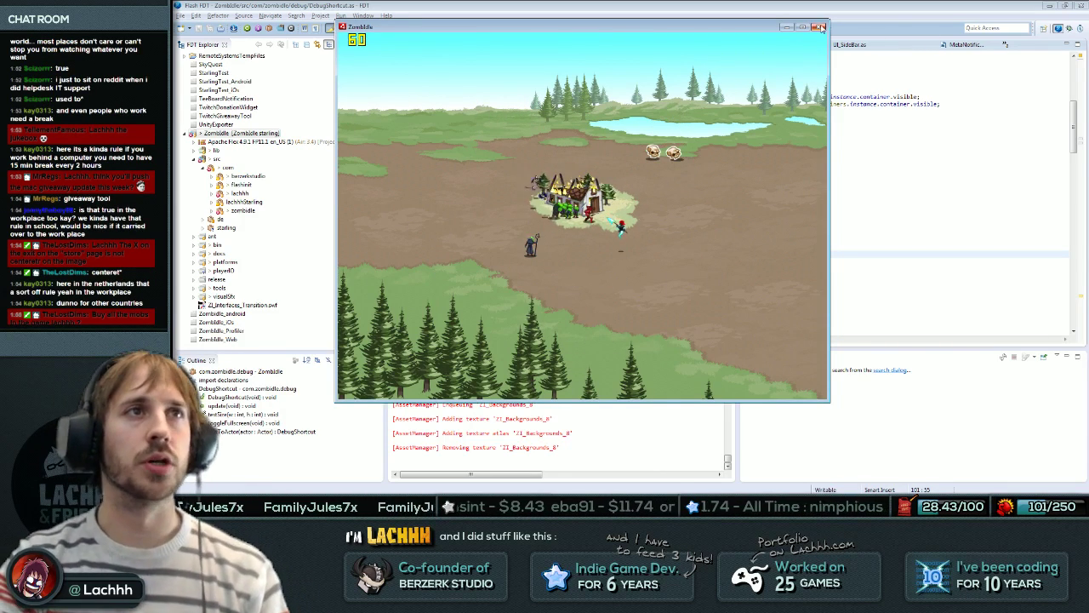
Close the Zombidle game window and launch Adobe Premiere Pro CC 2014.
left_click(819, 28)
left_click(763, 190)
key("super")
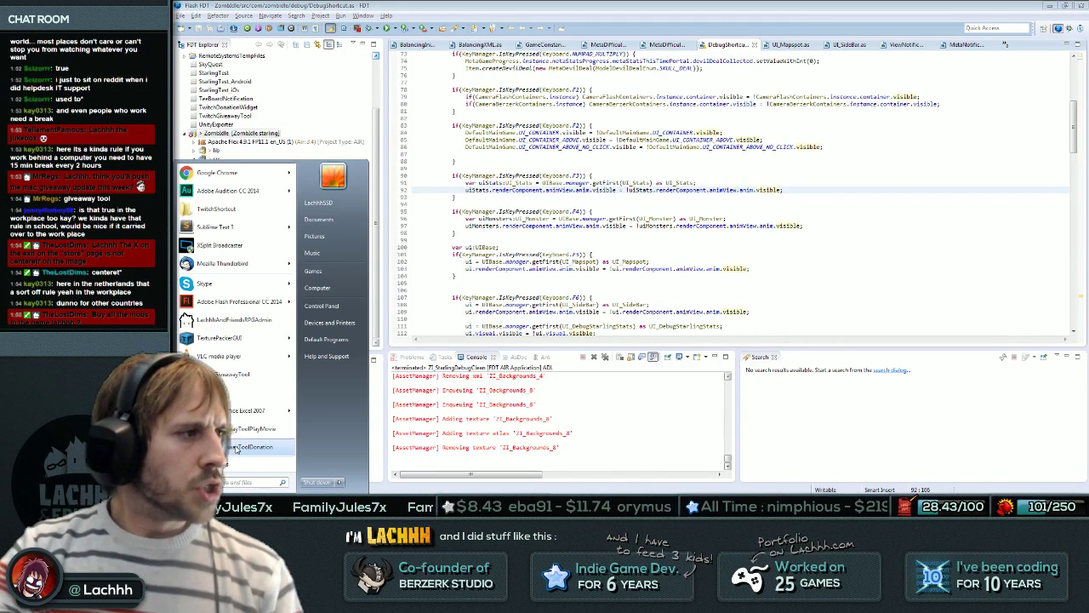
type("c")
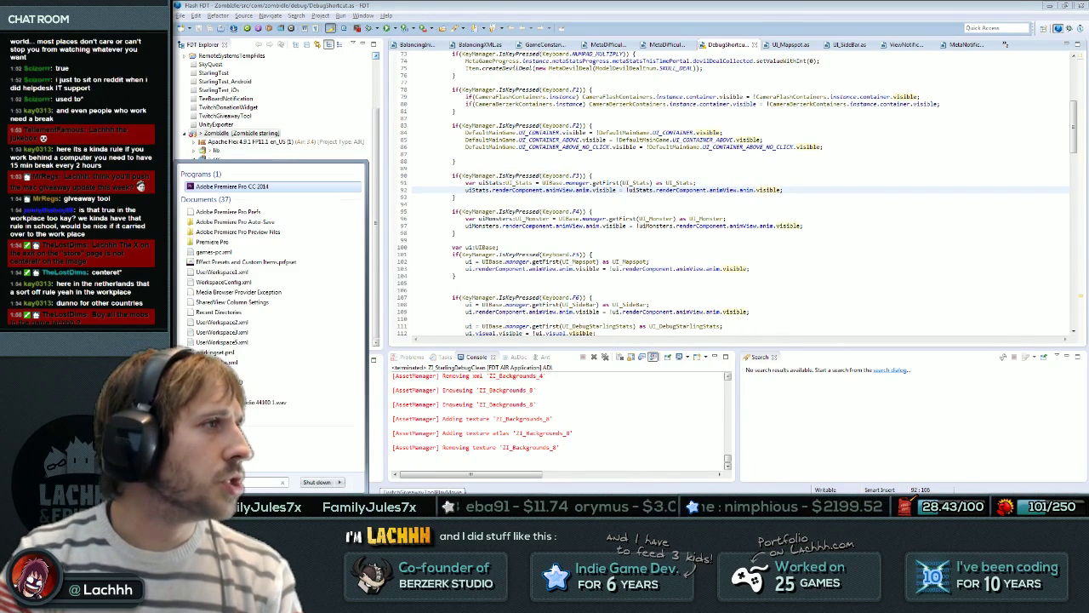
key("Return")
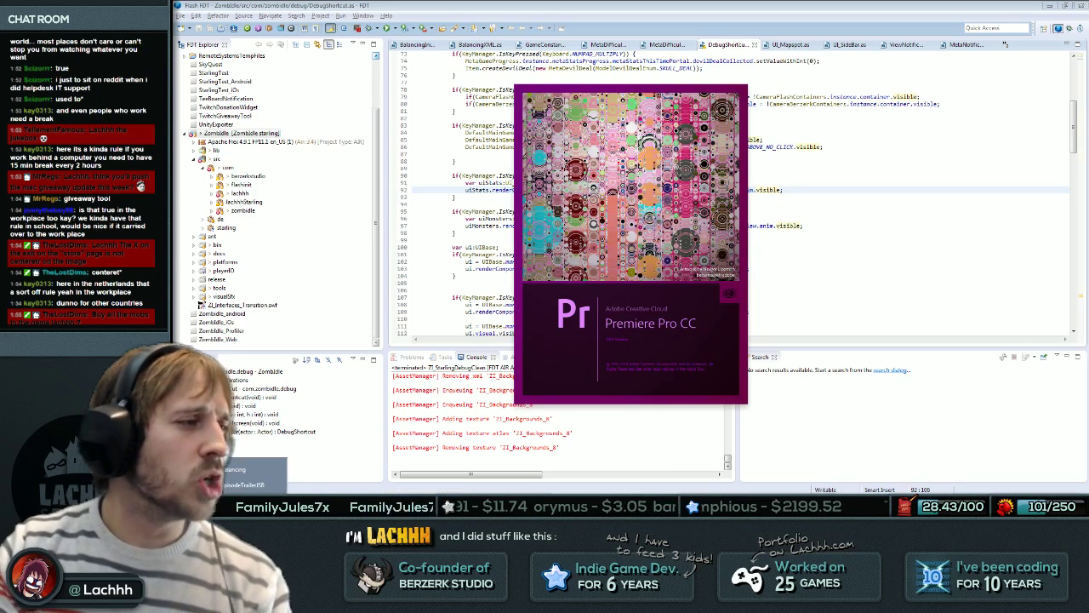
Search the Videos library's Logitech Webcam, XSplit Videos and XSplit Recordings folders for the gameplay recordings, putting the music player away in between.
left_click(249, 478)
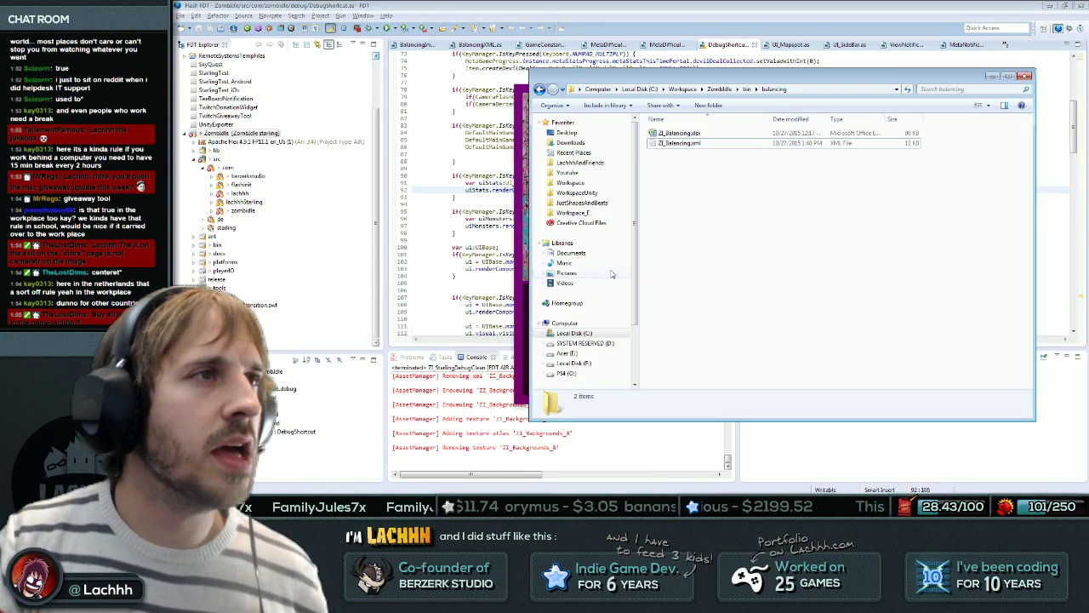
left_click(564, 262)
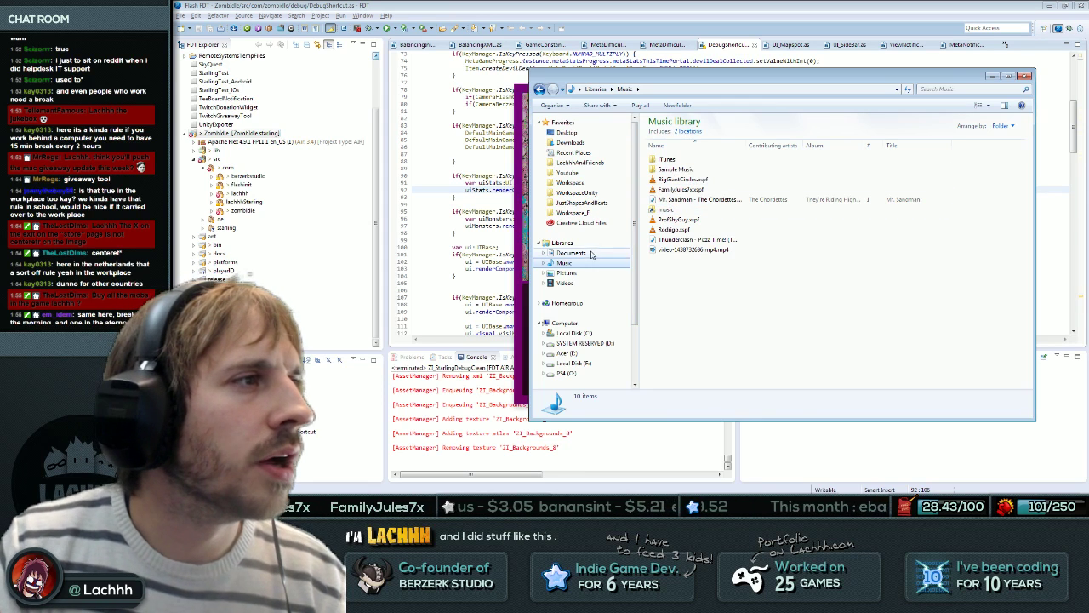
left_click(574, 282)
double_click(684, 180)
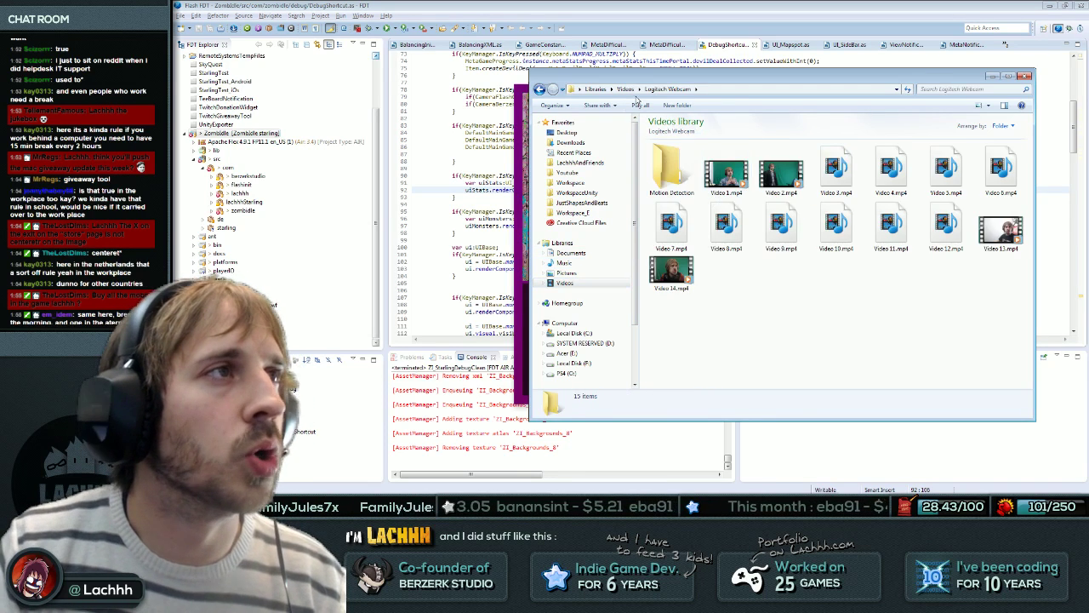
left_click(628, 89)
left_click(540, 506)
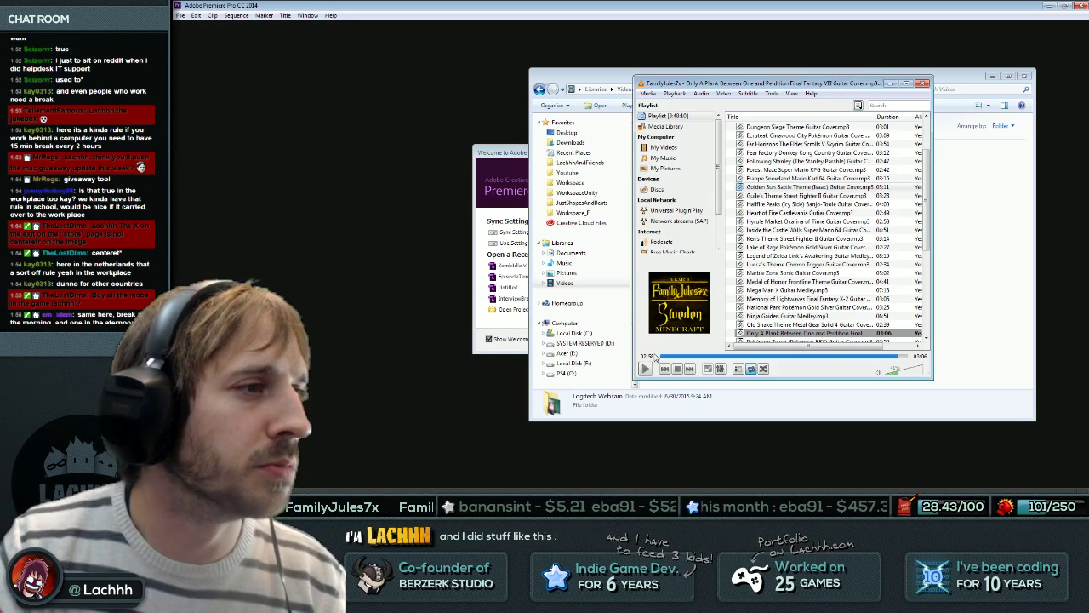
left_click(889, 84)
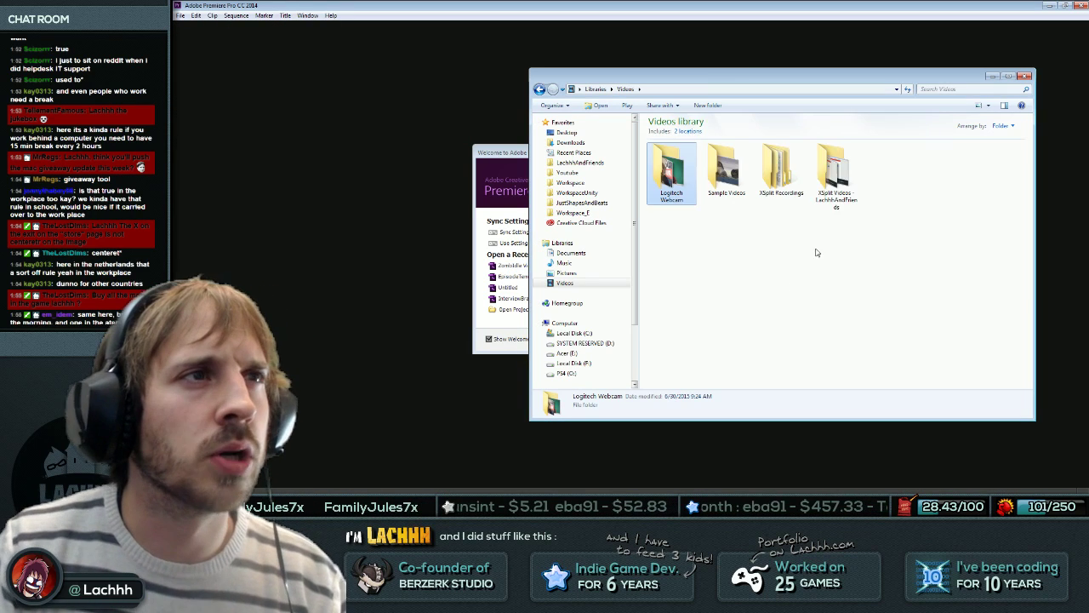
left_click(834, 171)
double_click(835, 170)
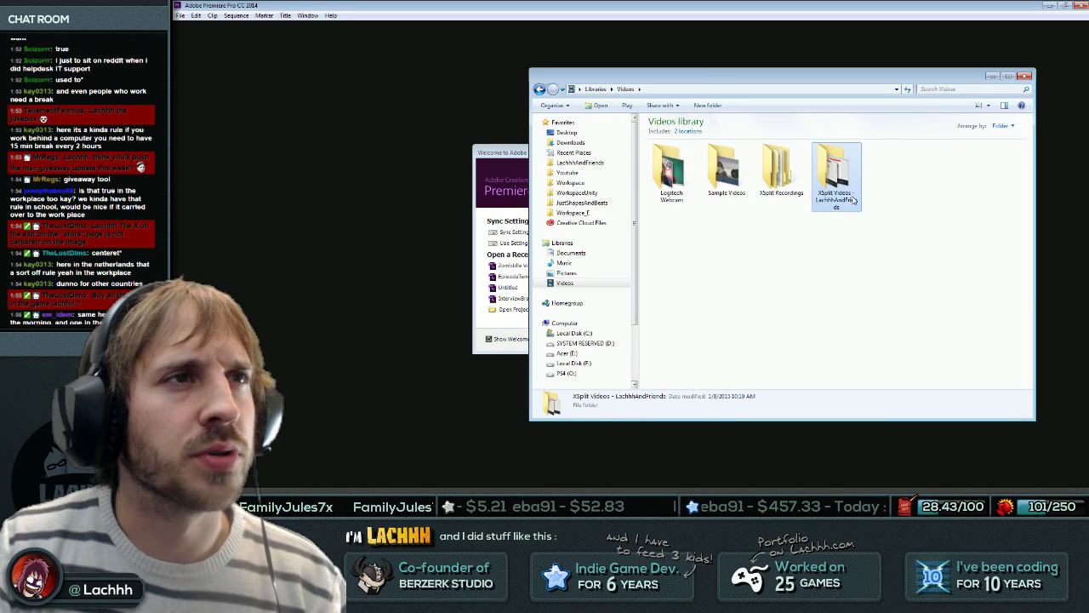
left_click(836, 175)
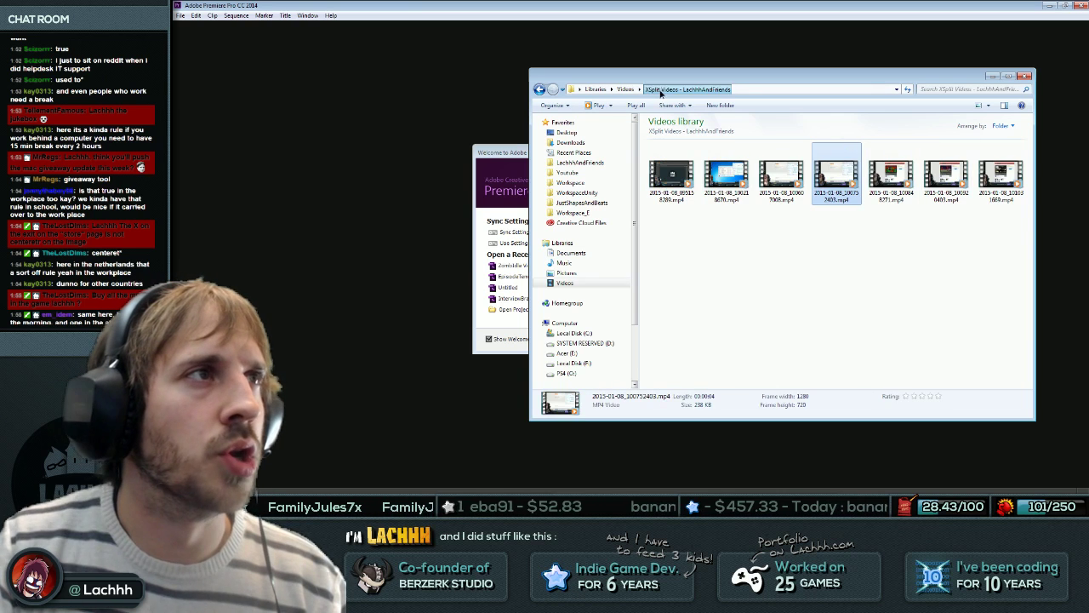
left_click(626, 89)
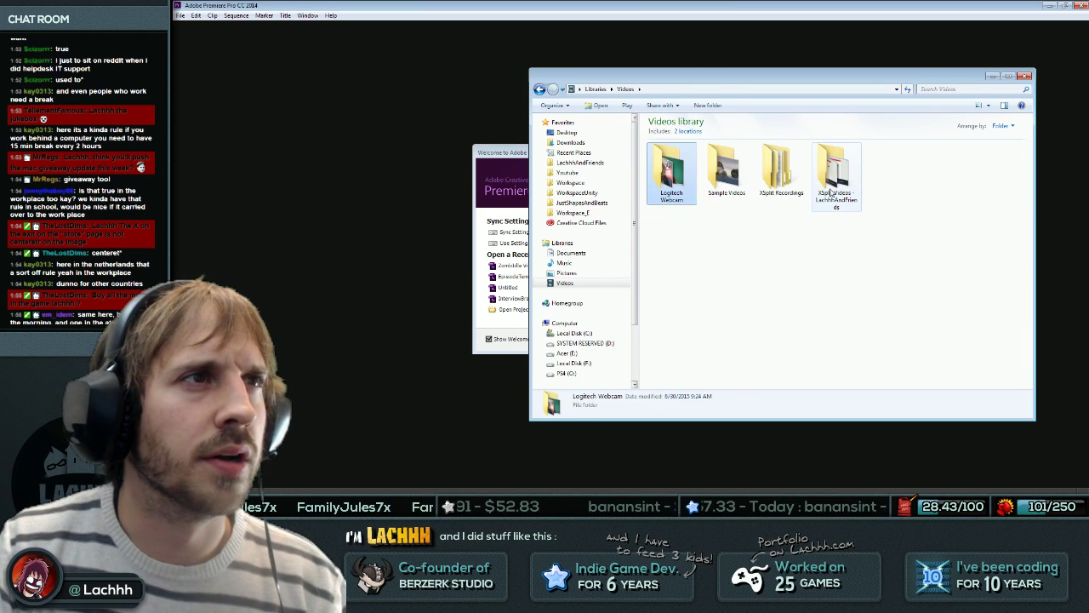
double_click(838, 183)
double_click(672, 170)
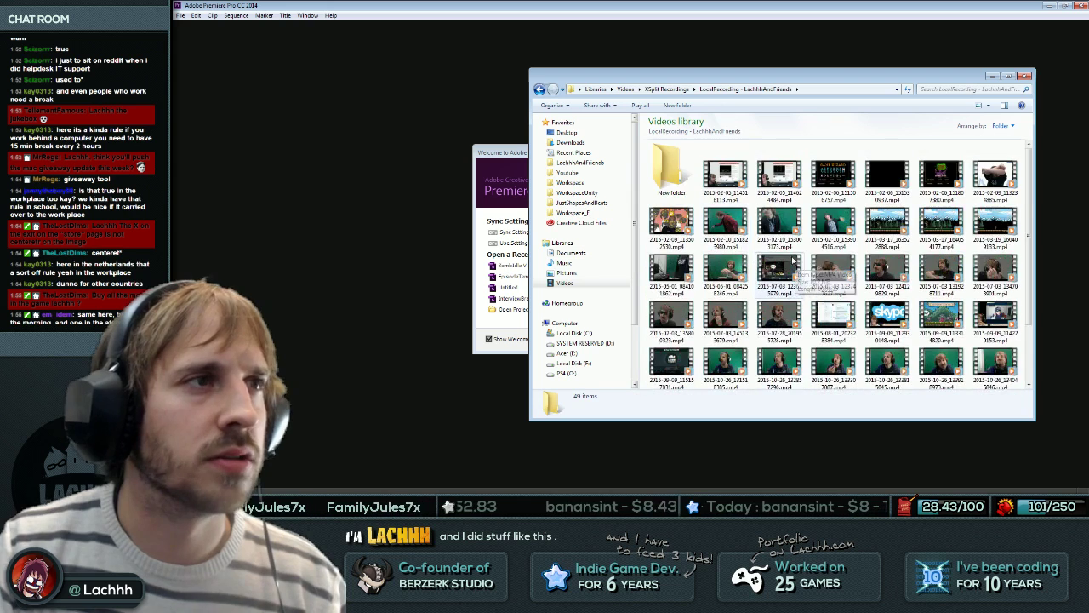
left_click(626, 89)
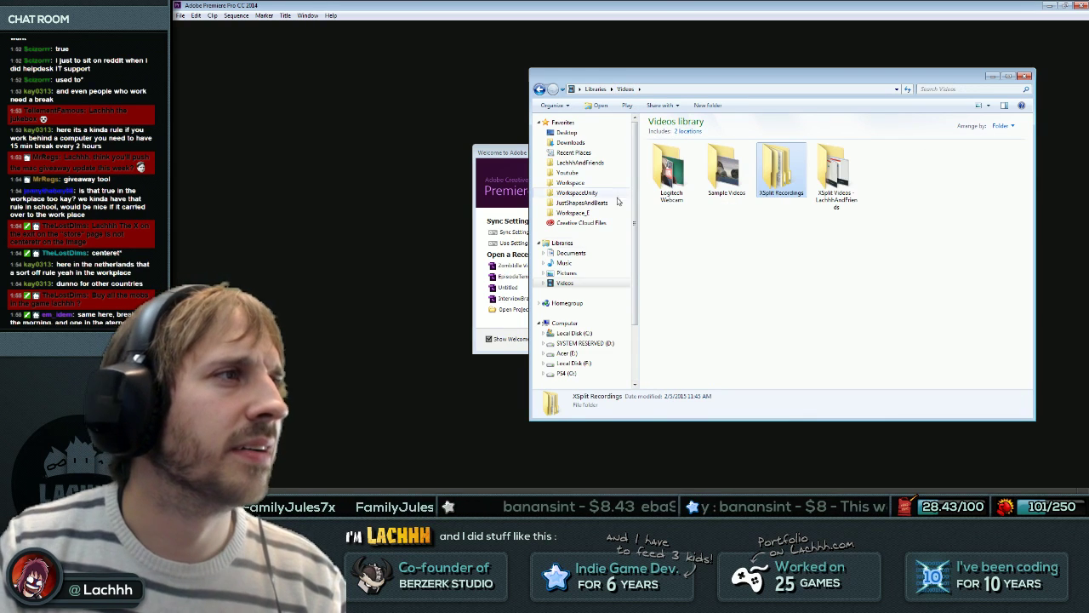
Open the recent Zombidle Video project in Premiere Pro and show the fraps folder on the Acer (E:) drive in Explorer.
left_click(565, 352)
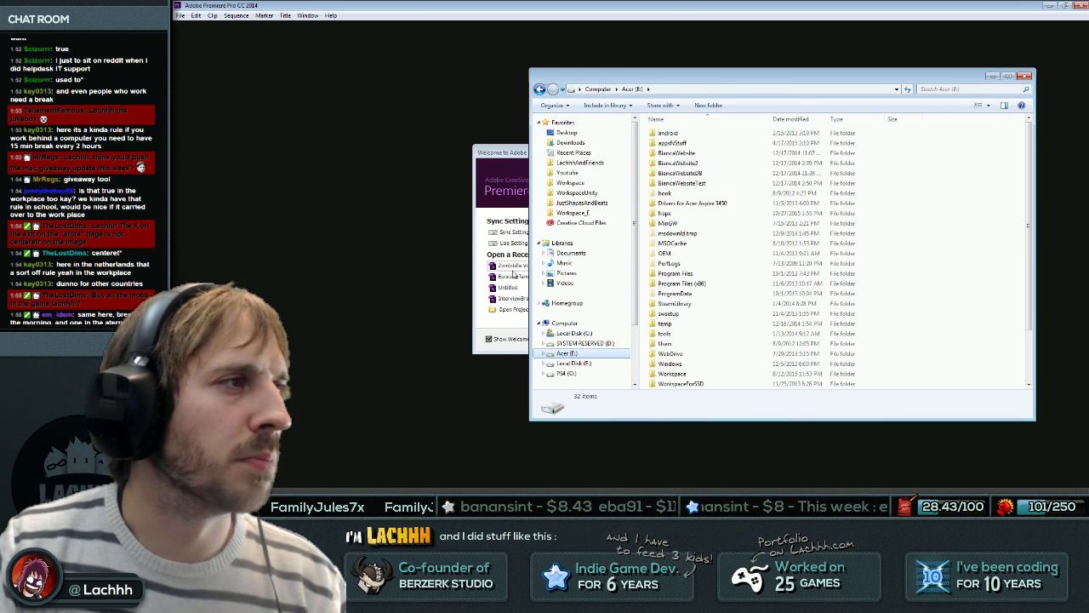
left_click(509, 265)
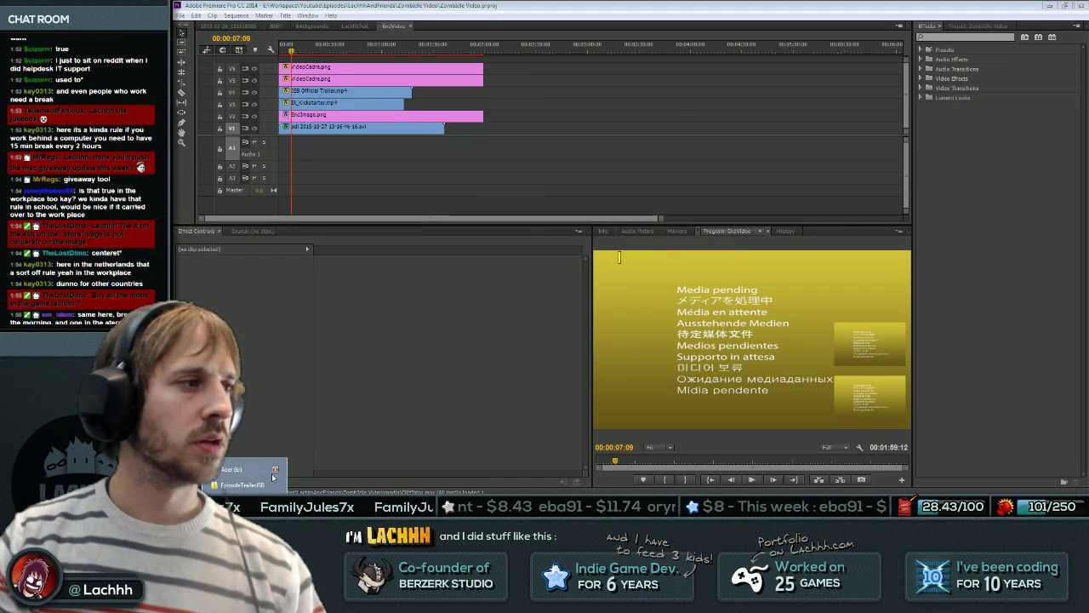
left_click(271, 479)
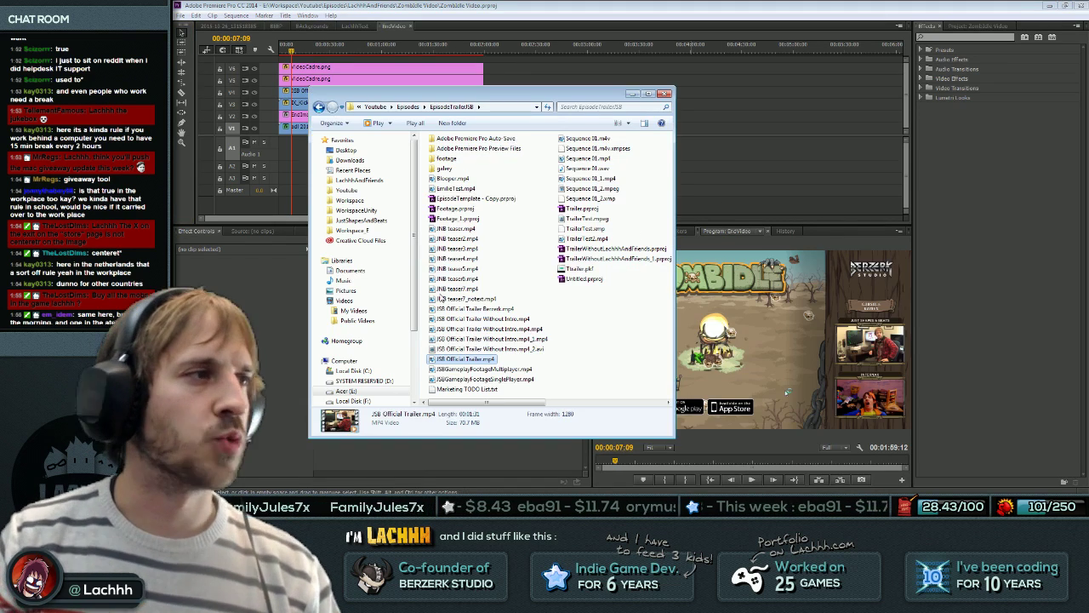
left_click_drag(493, 99, 711, 90)
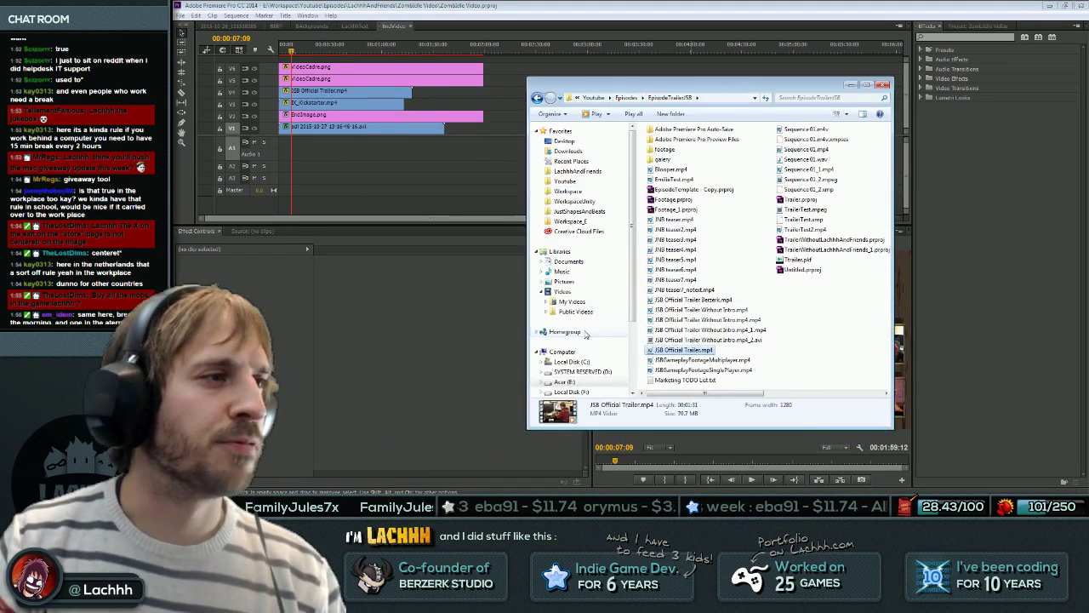
left_click(582, 381)
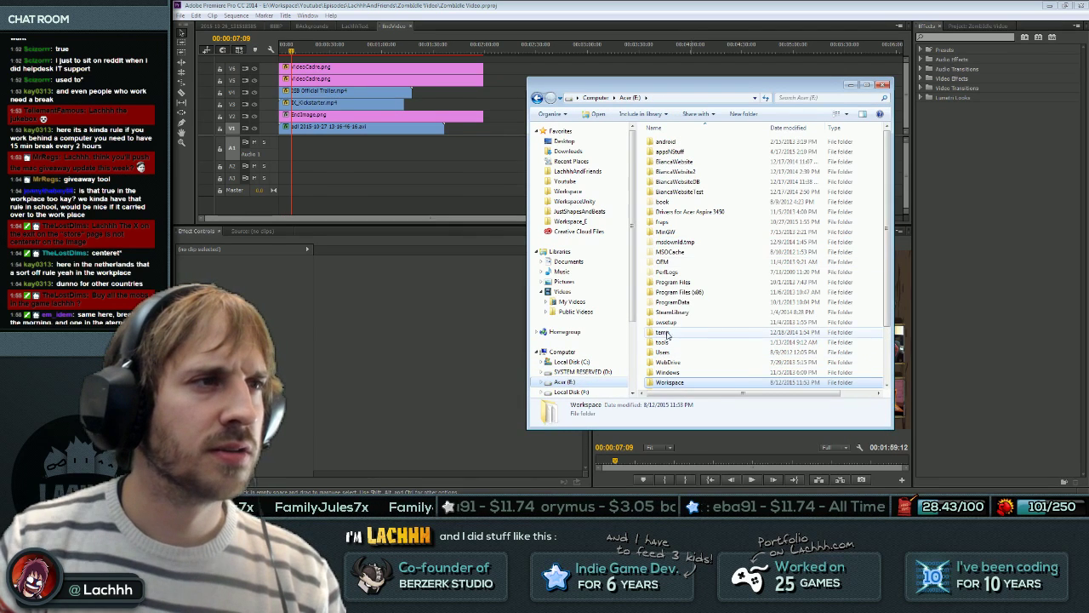
double_click(663, 223)
Cut the seven adl 2015-10-27 clips, from 13-03-59-26 through 13-54-43-99, in the fraps folder.
left_click(677, 164)
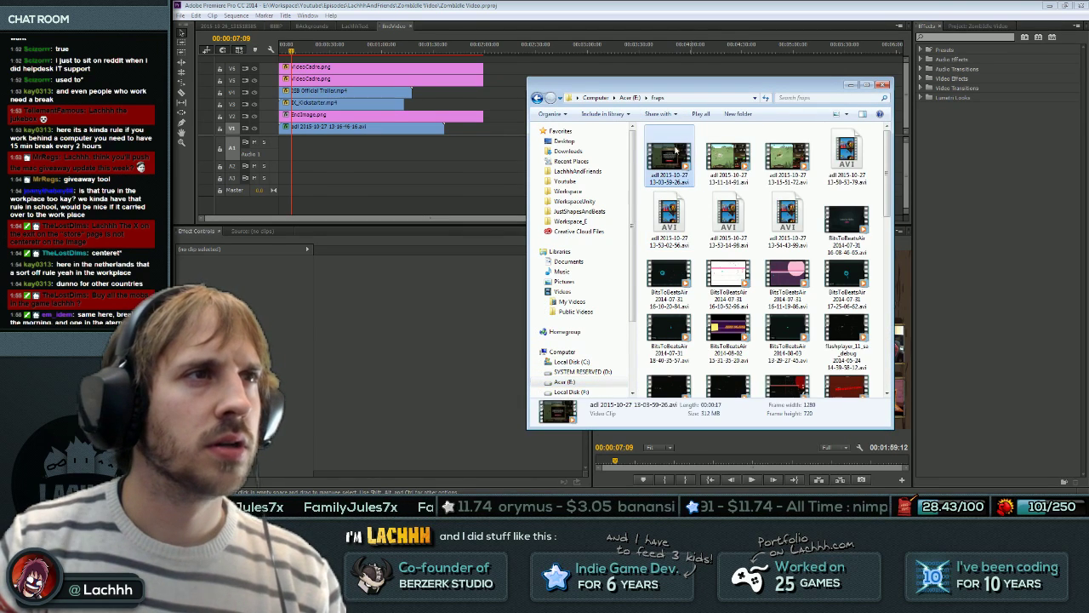
left_click(797, 168, "shift")
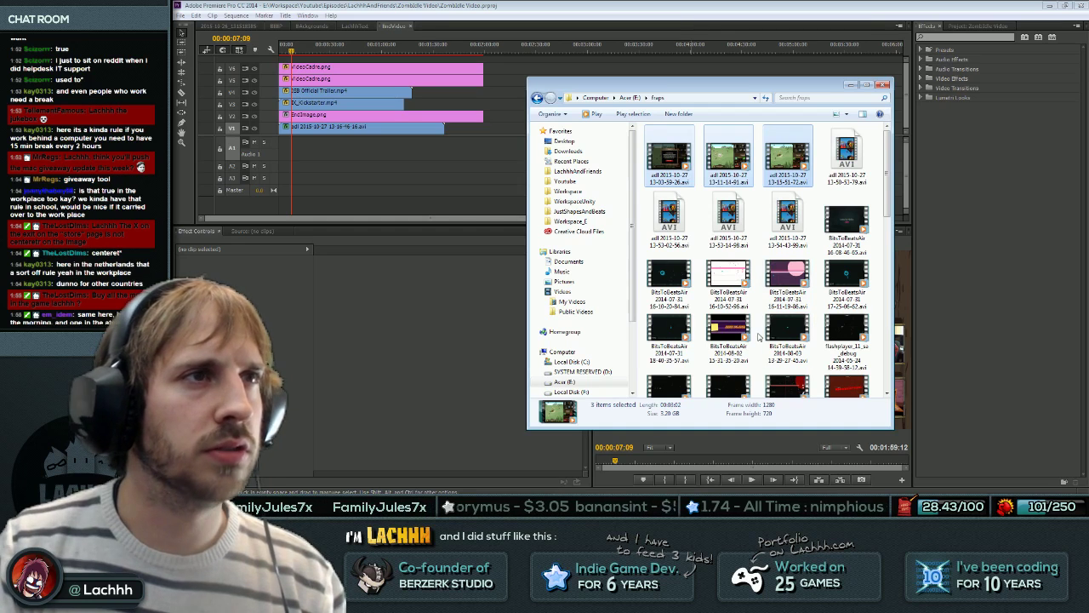
left_click(787, 217)
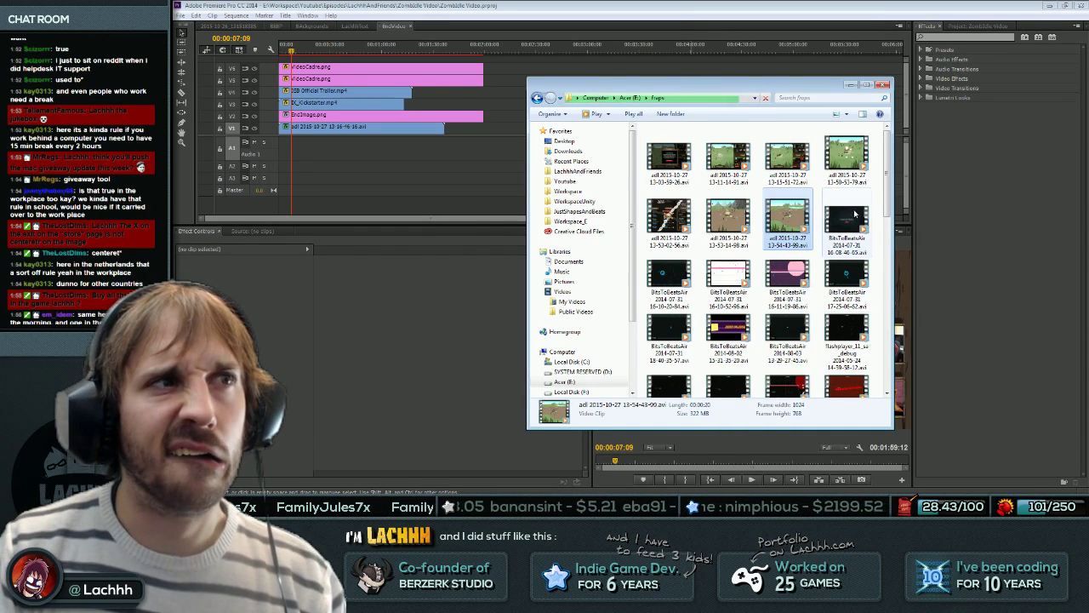
left_click(681, 174, "shift")
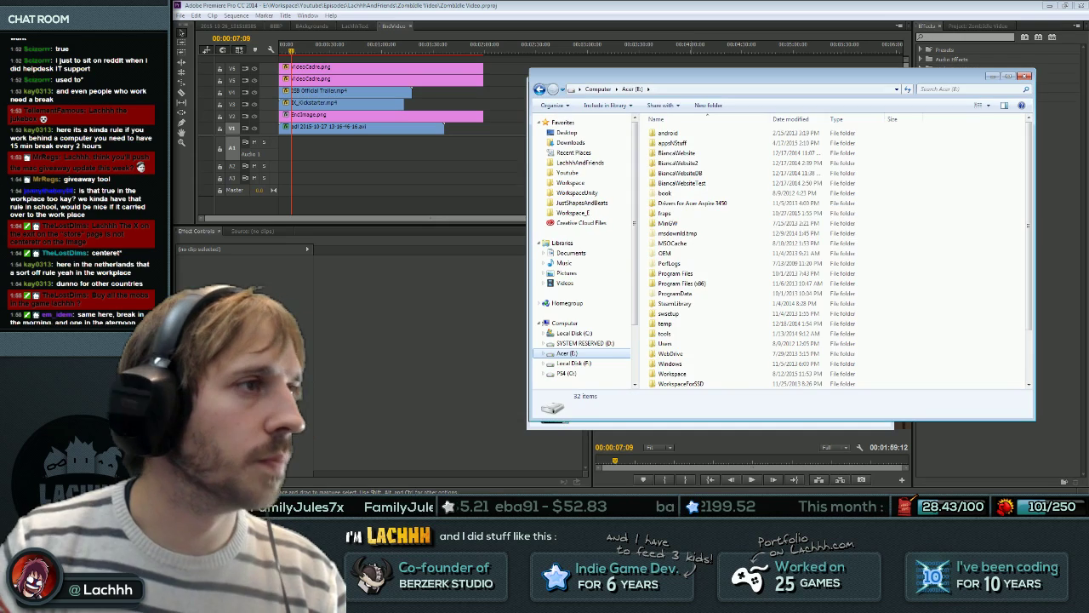
Paste the cut clips into the Zombidle Video project's media folder, choosing Don't move for those already there.
left_click(572, 184)
left_click(569, 174)
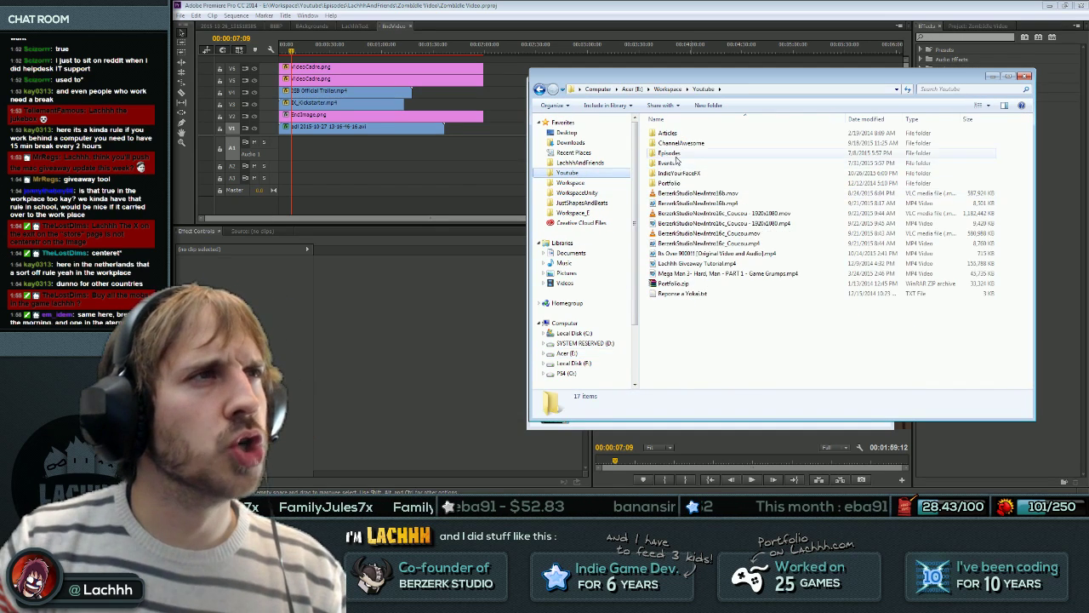
double_click(669, 153)
double_click(683, 334)
double_click(728, 207)
double_click(696, 184)
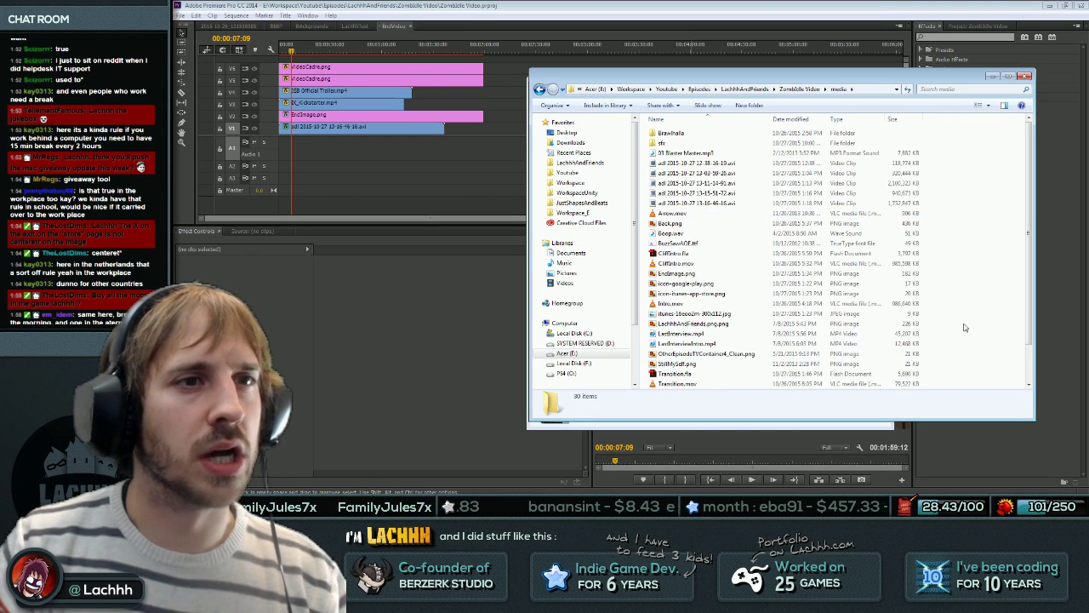
key("ctrl+v")
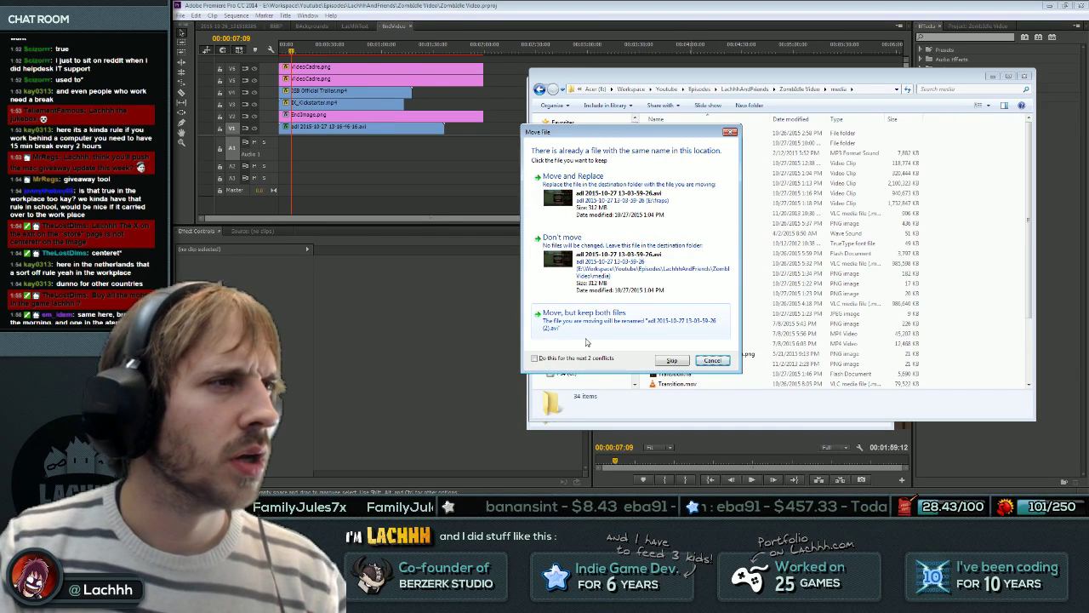
left_click(621, 290)
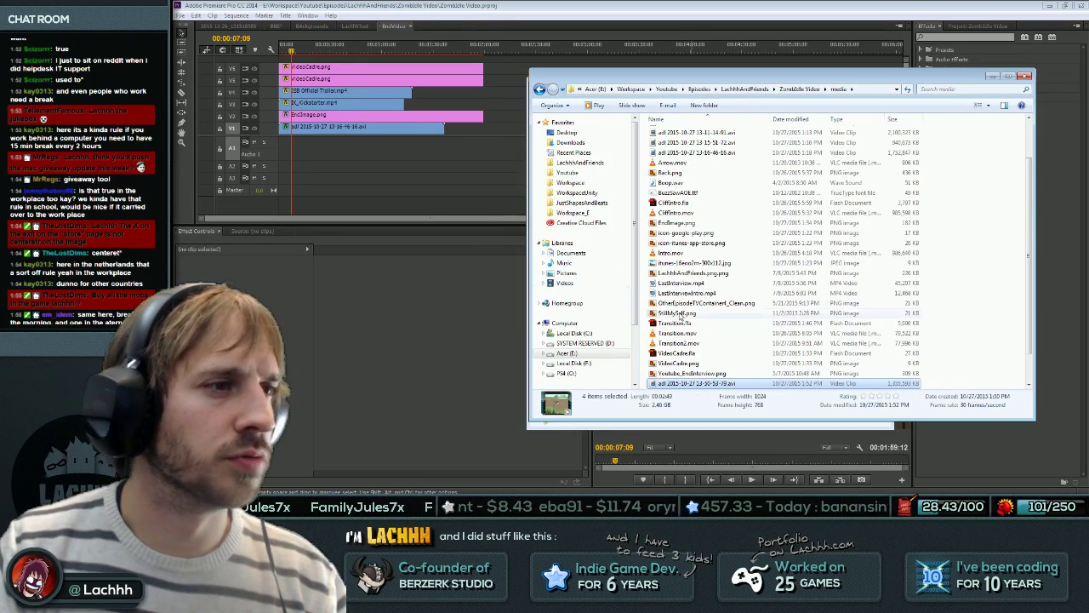
Move the EndImage, trailer, Kickstarter and VideoCadre layers up one track in the EndVideo sequence, freeing V2.
scroll(958, 317, "down", 1)
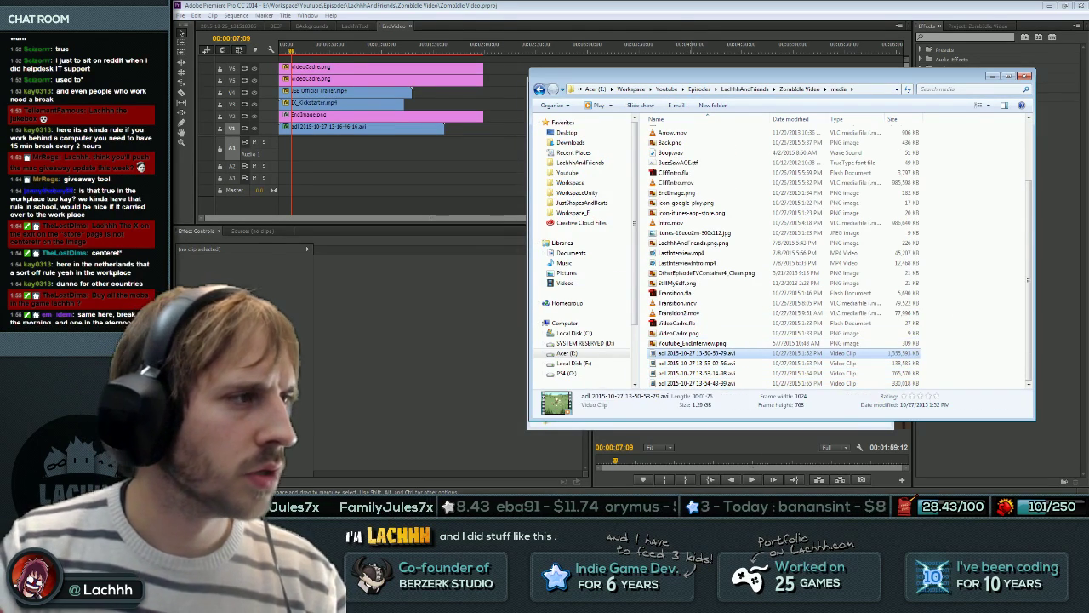
left_click(452, 186)
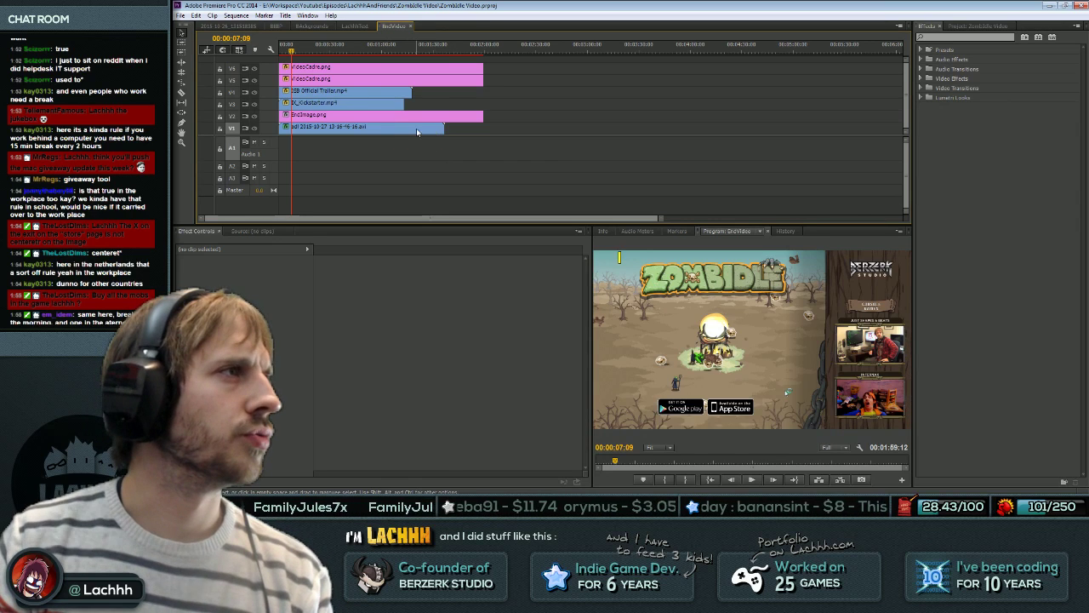
left_click(424, 128)
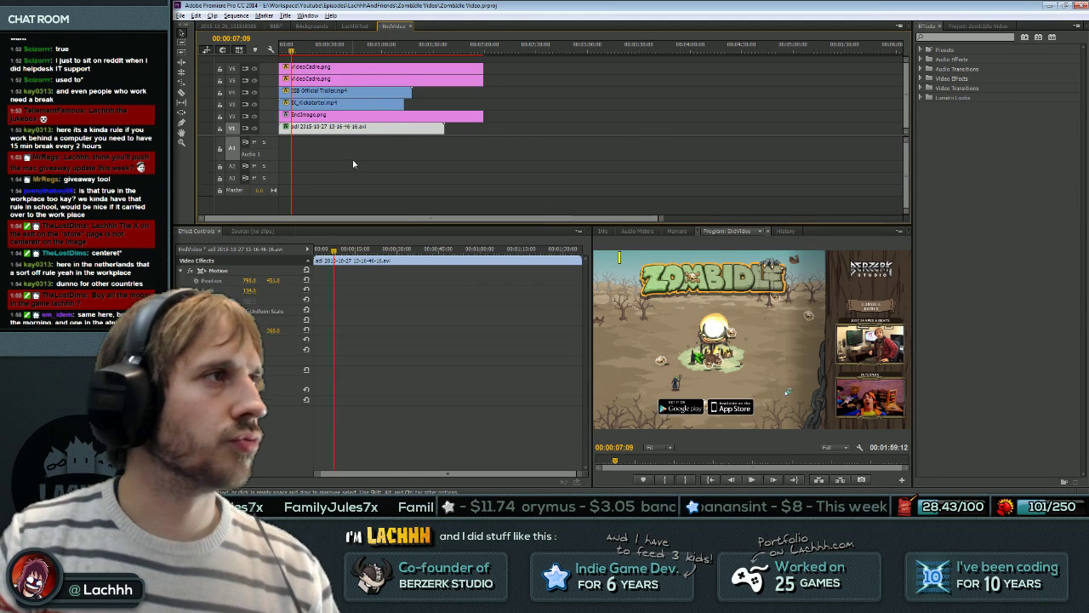
left_click(380, 129)
left_click_drag(533, 111, 409, 68)
left_click(436, 126)
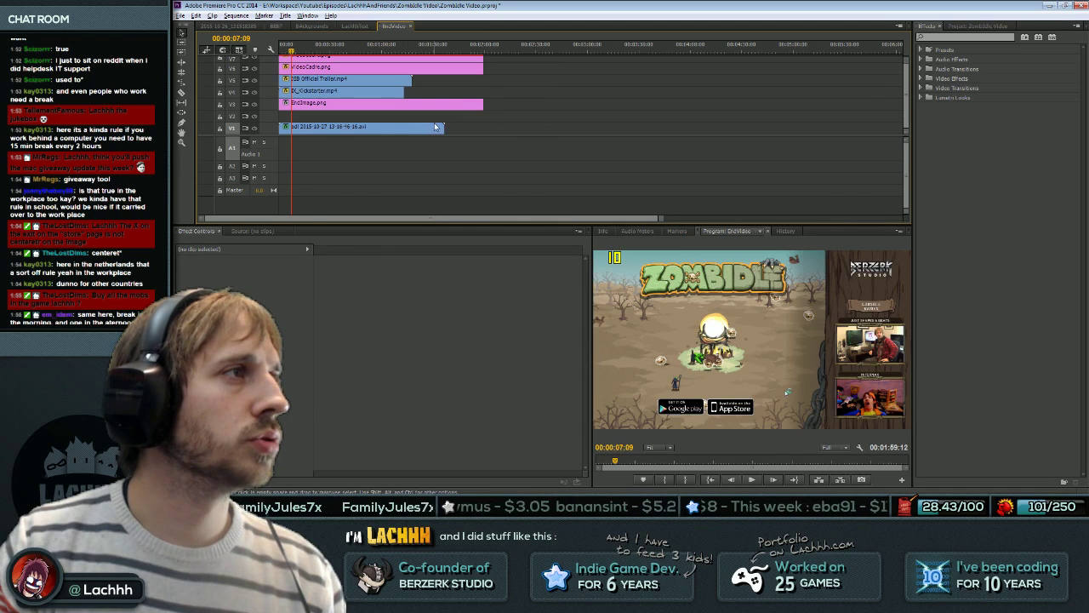
key("alt+Tab")
left_click_drag(720, 385, 436, 117)
left_click_drag(440, 53, 445, 54)
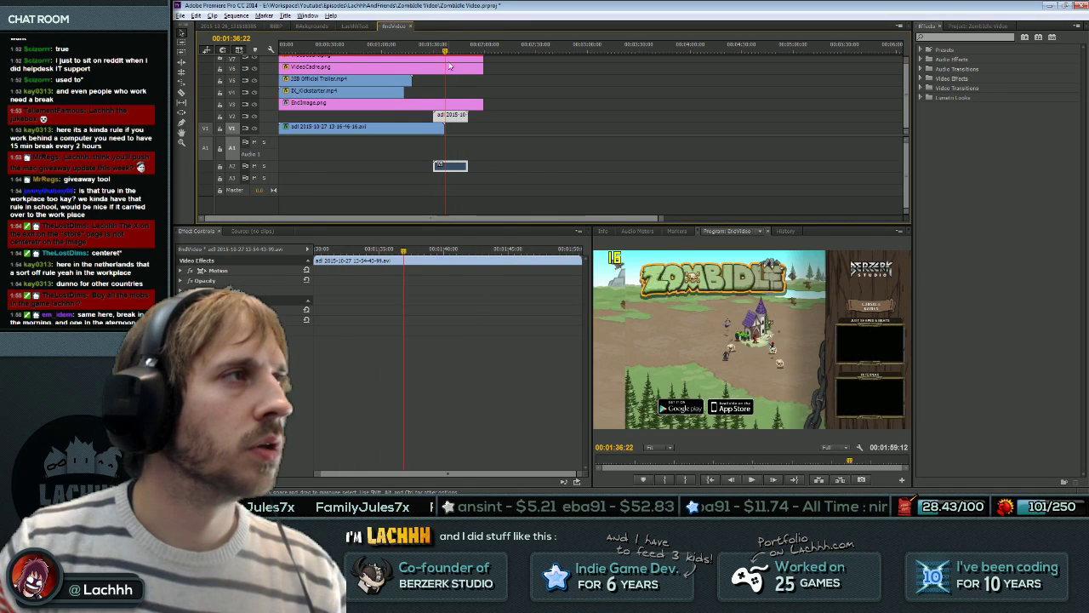
left_click_drag(454, 120, 477, 92)
left_click(471, 53)
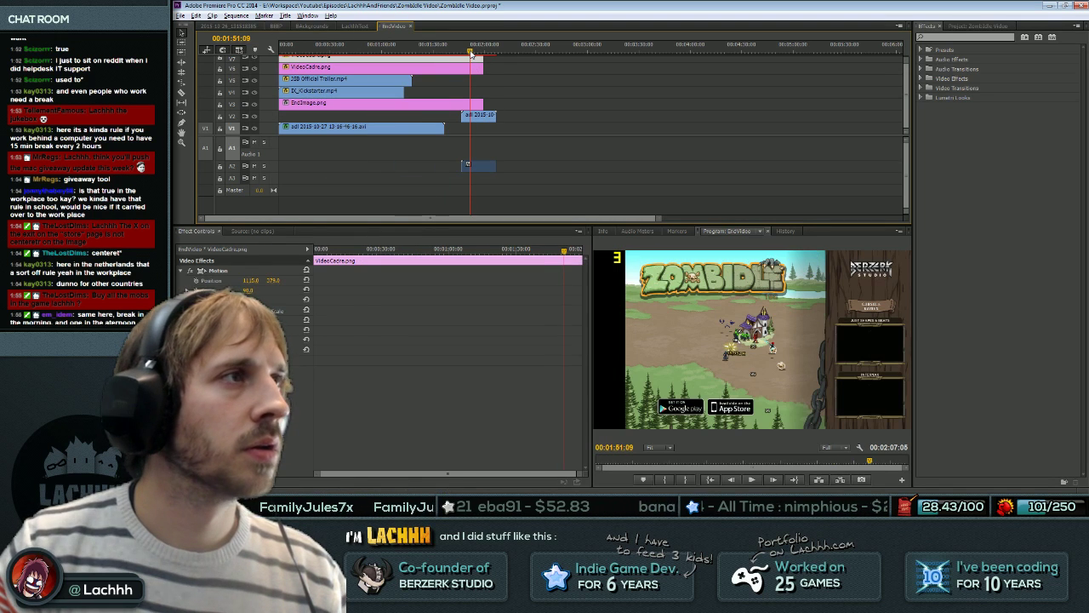
Set the 13-54-43-99 clip's position to 497, 382 and move it back along V2 to start at about 28 seconds.
left_click(470, 117)
left_click(182, 271)
left_click_drag(250, 281, 127, 280)
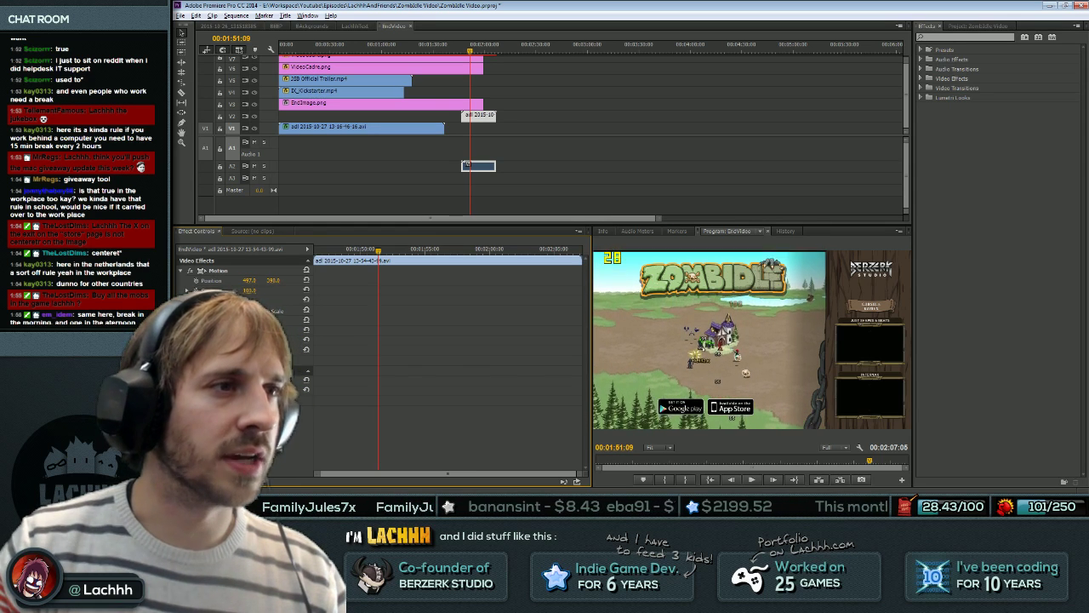
mouse_move(475, 47)
left_mouse_down()
mouse_move(453, 49)
mouse_move(467, 53)
left_mouse_up()
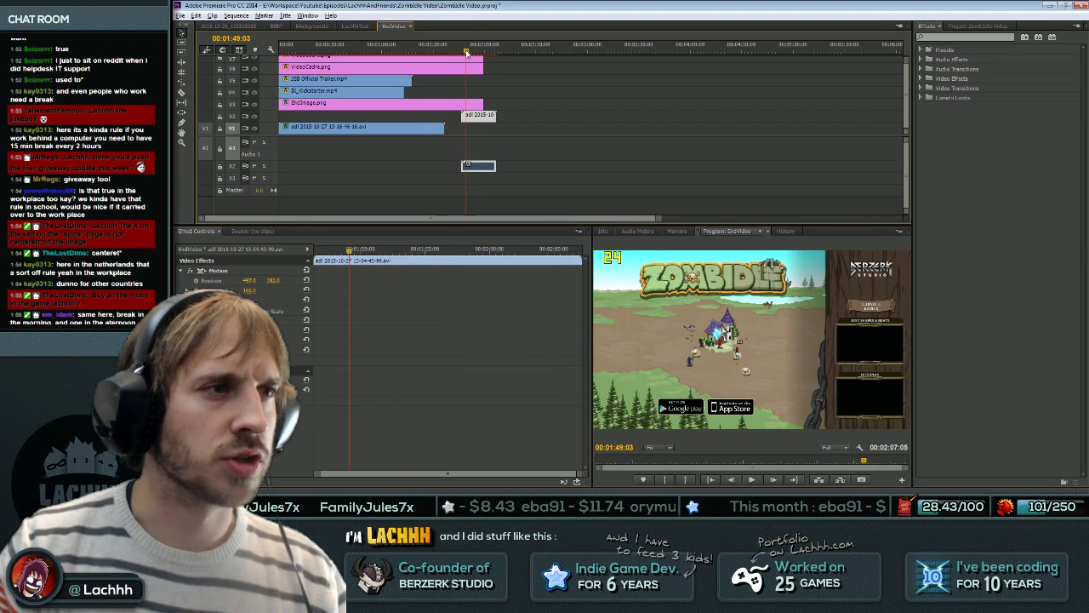
left_click_drag(478, 120, 344, 120)
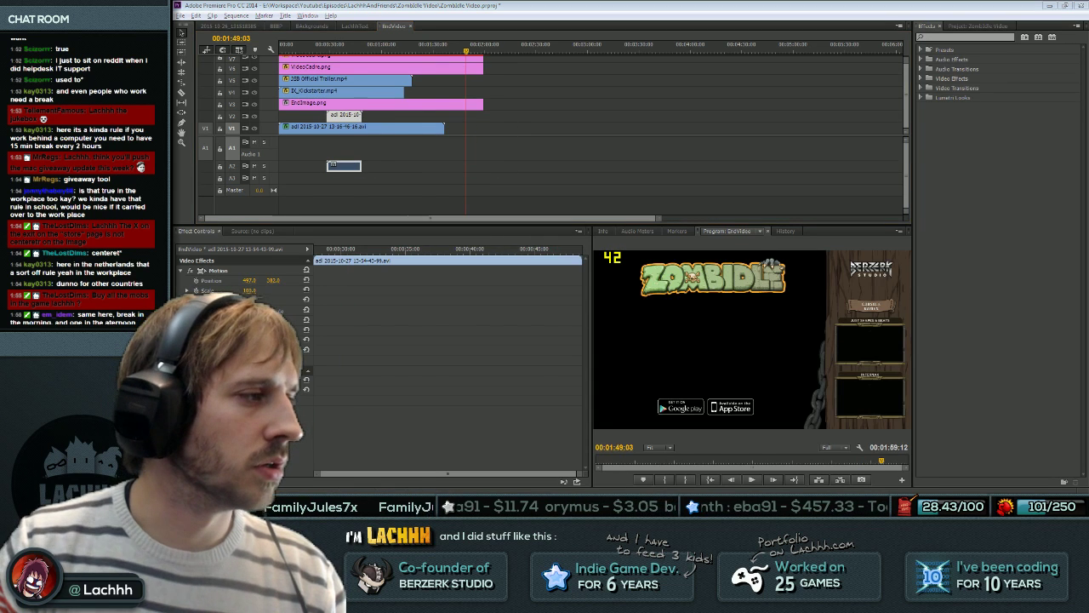
key("alt+Tab")
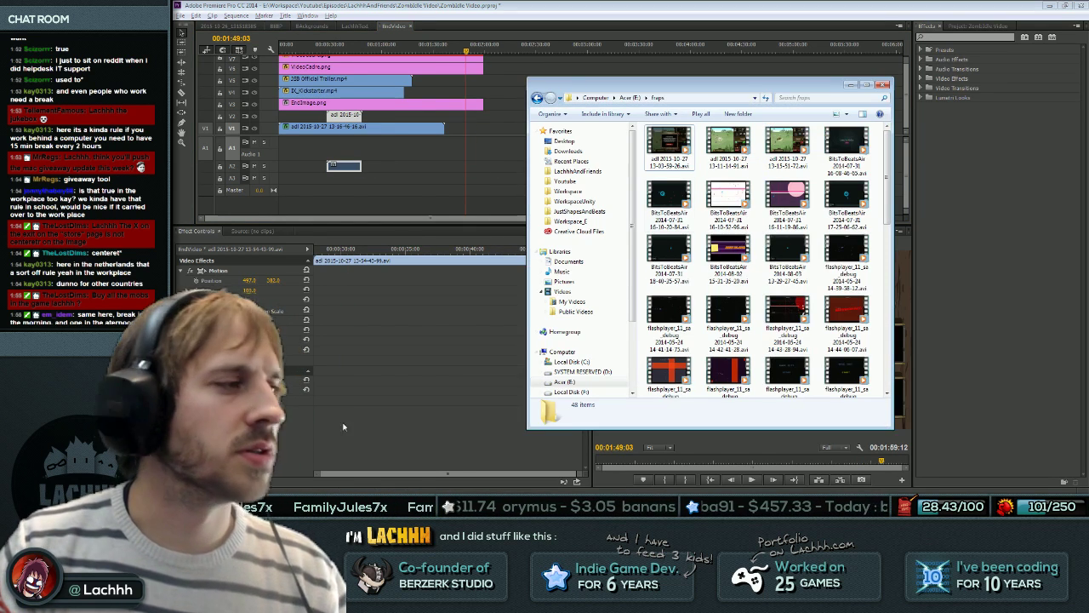
key("alt+Tab")
left_click_drag(694, 373, 485, 112)
left_click_drag(601, 49, 523, 55)
left_click(515, 124)
key("Delete")
left_click(545, 119)
Set the 13-53-14-98 clip's position to 497, 382, matching the other gameplay clip on V2.
left_click(353, 119)
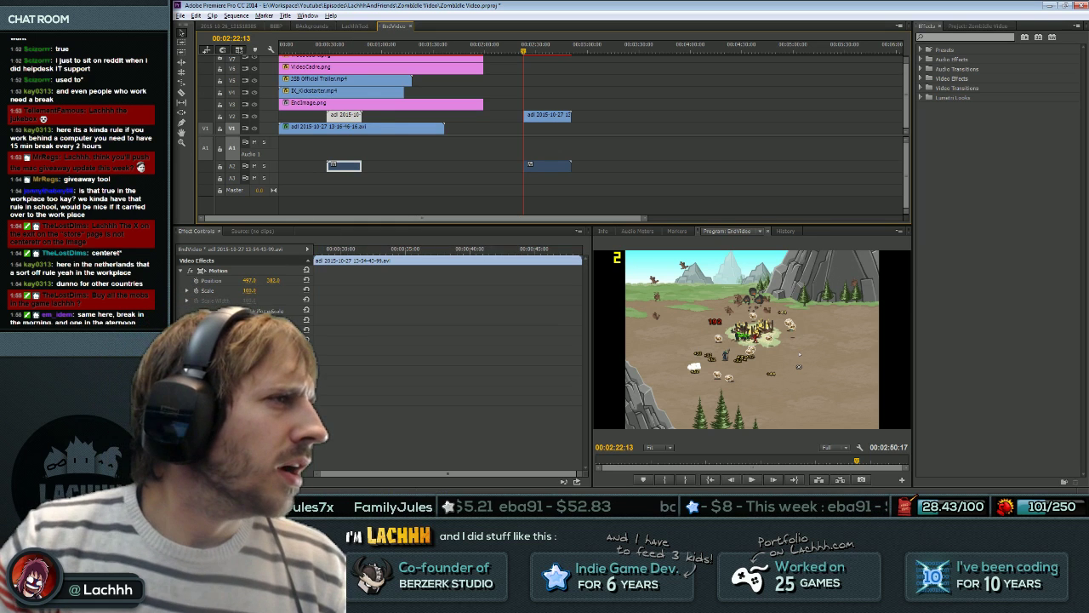
left_click(531, 119)
left_click(182, 271)
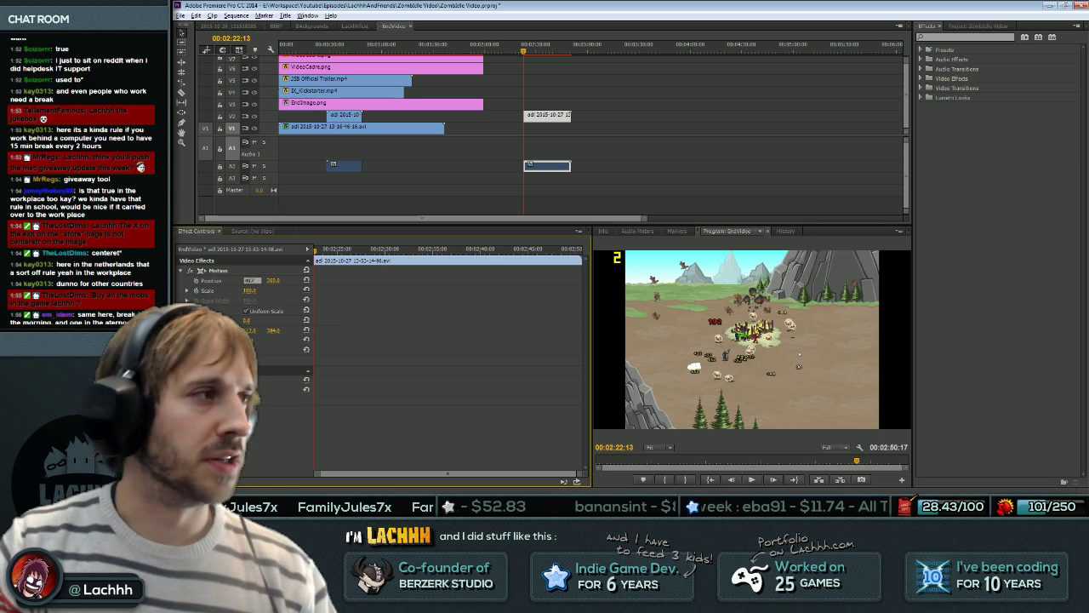
key("Return")
left_click(534, 117)
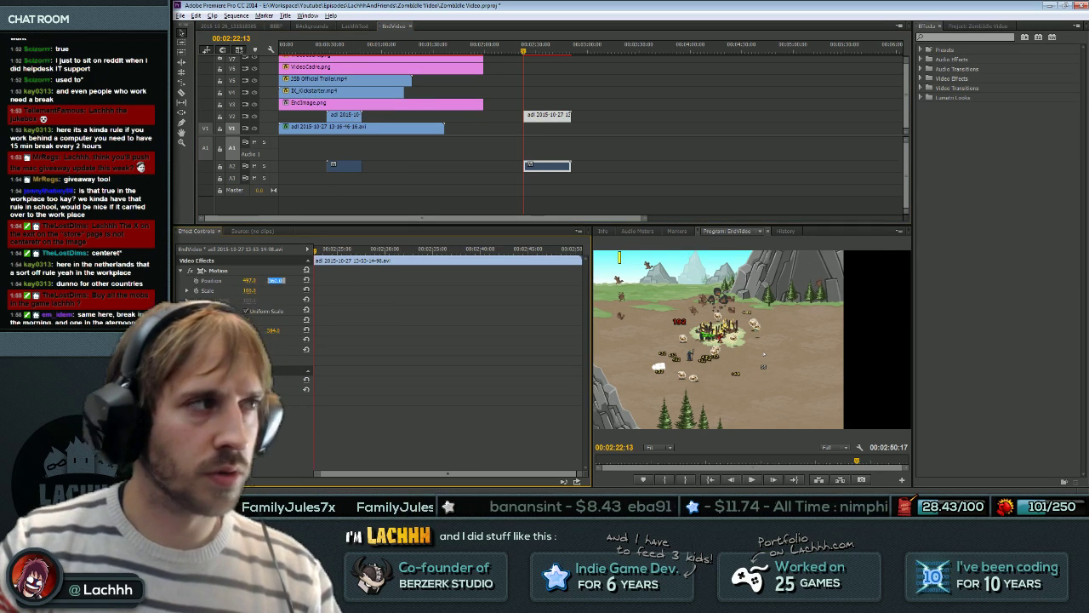
type("382")
key("Return")
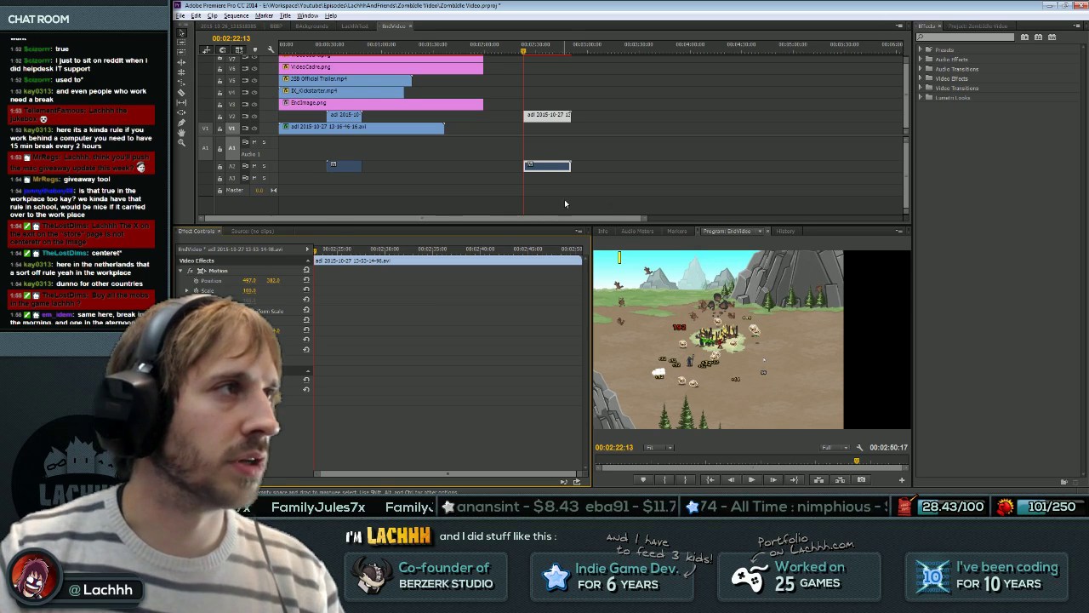
Arrange the gameplay clips end to end on V2, with 13-53-14-98 at the sequence start and 13-54-43-99 directly after it.
left_click_drag(353, 118, 377, 118)
left_click_drag(549, 117, 341, 116)
mouse_move(312, 52)
left_mouse_down()
mouse_move(286, 53)
mouse_move(323, 64)
left_mouse_up()
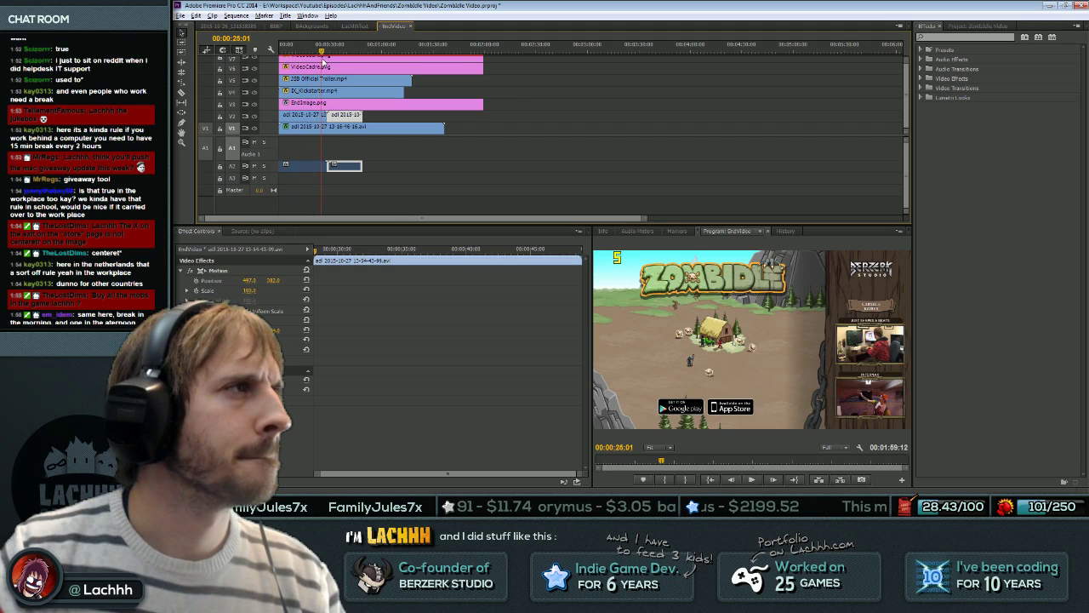
right_click(328, 120)
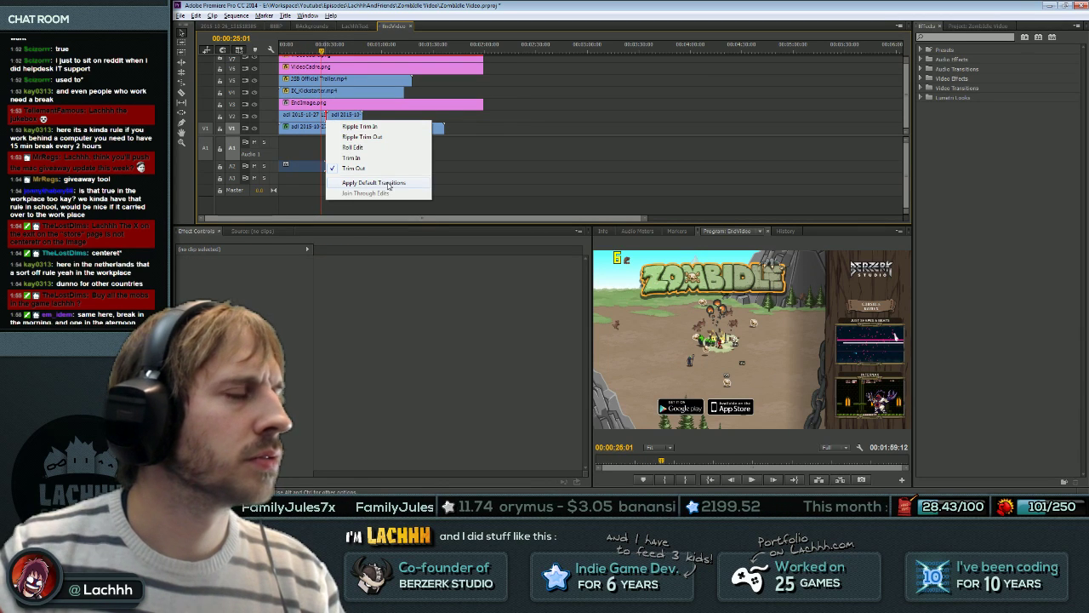
left_click(383, 118)
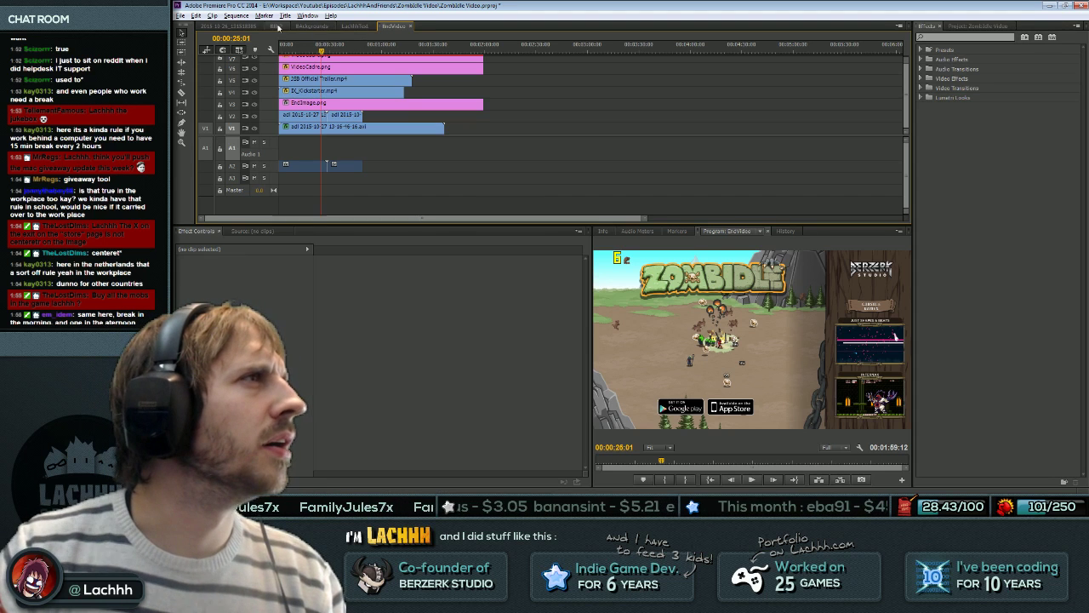
left_click(321, 26)
left_click(396, 26)
Place Transition.mov from the project's media on V2 after the gameplay clips, undoing a first placement of Transition2.mov.
left_click(978, 27)
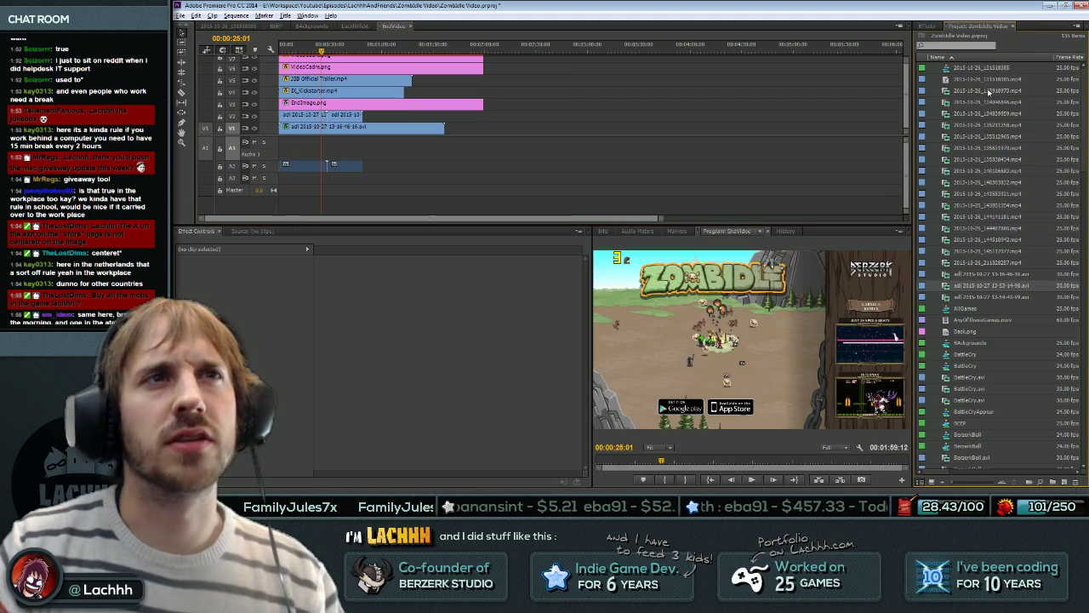
scroll(1027, 314, "down", 3)
left_click_drag(1085, 176, 1085, 429)
scroll(985, 417, "down", 1)
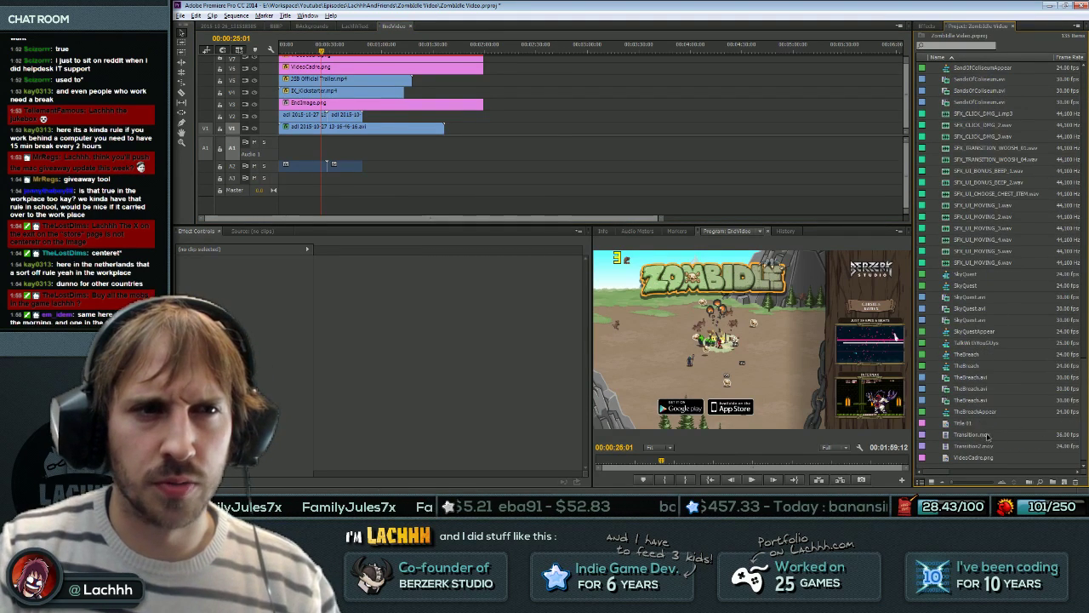
left_click_drag(975, 446, 547, 117)
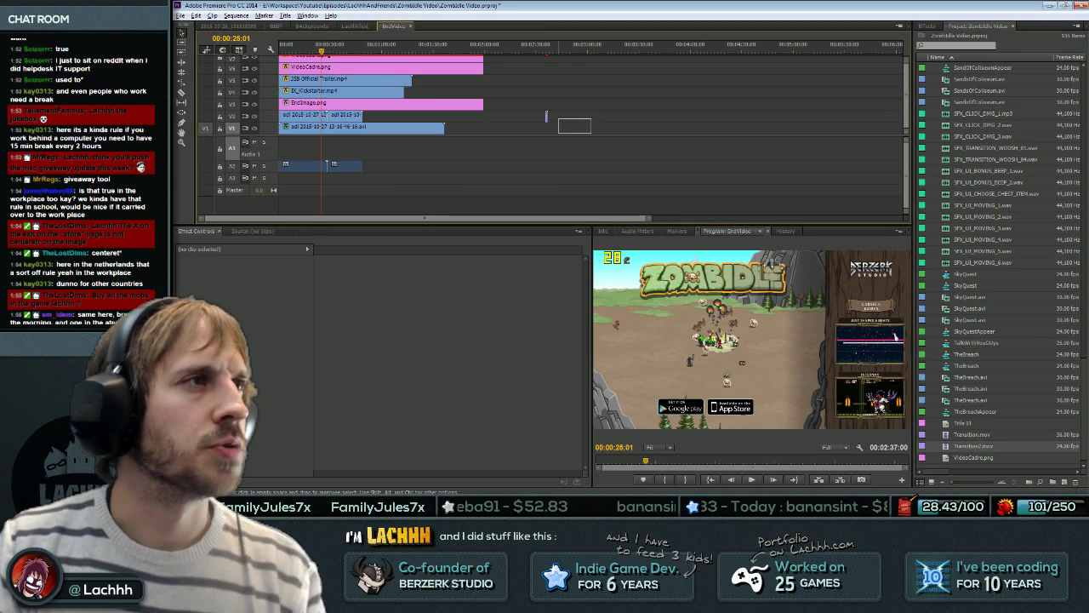
key("ctrl+z")
left_click_drag(975, 435, 470, 117)
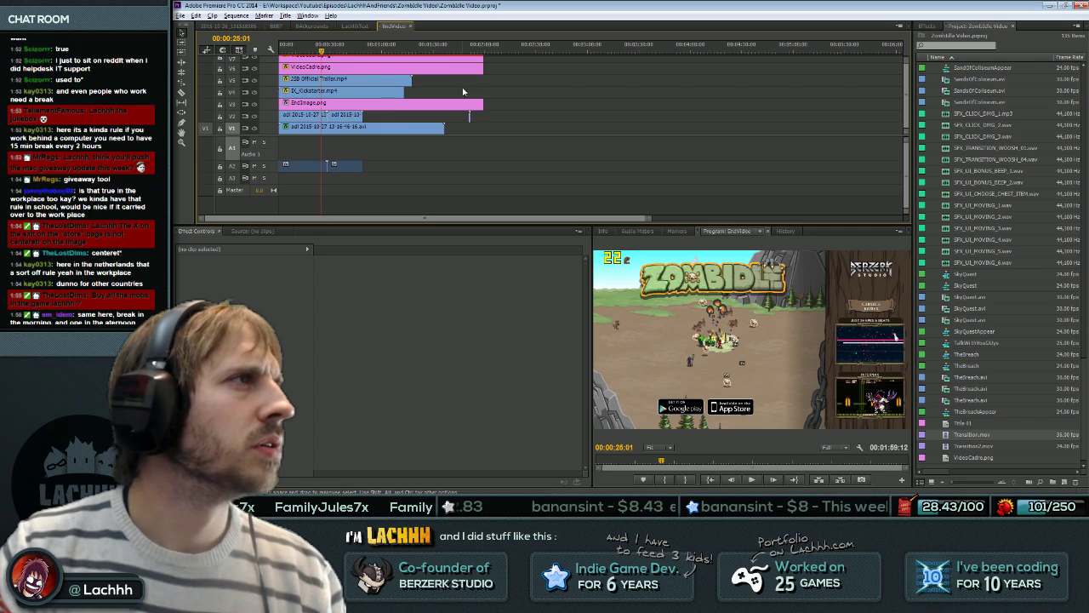
Shift the layers above V2 up one track and place Transition.mov on V3 over the cut between the two gameplay clips.
left_click_drag(506, 109, 349, 59)
left_click_drag(366, 107, 329, 104)
left_click_drag(649, 218, 358, 218)
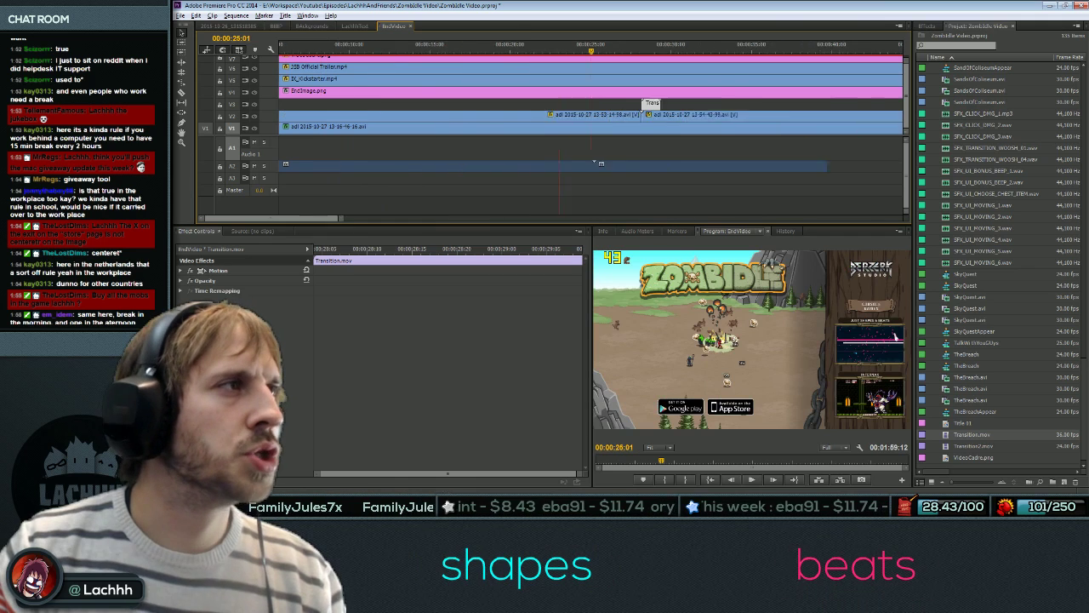
left_click_drag(601, 103, 605, 107)
left_click(603, 51)
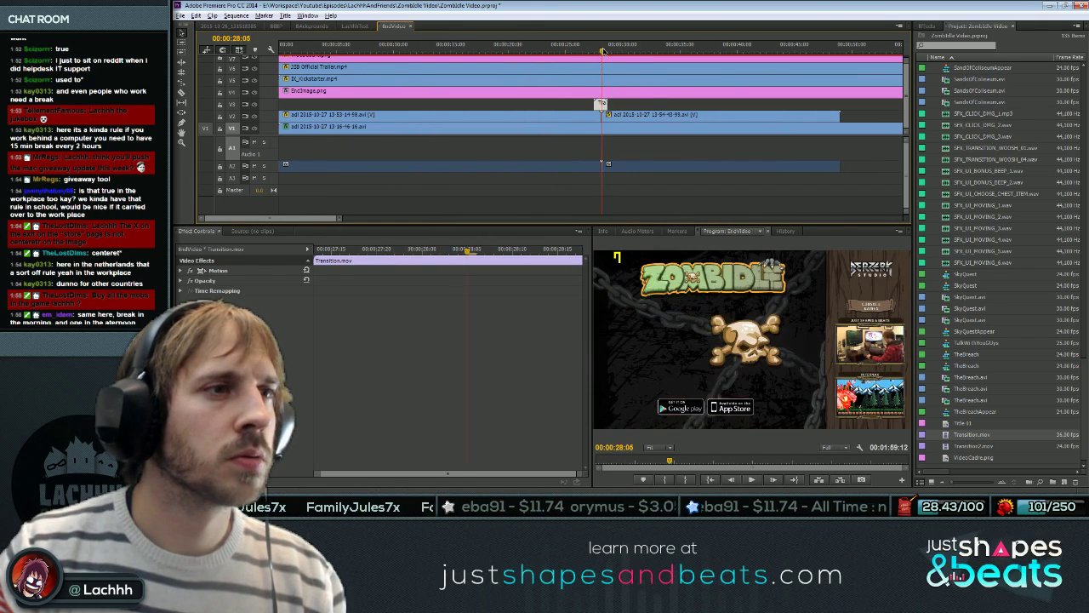
left_click_drag(602, 51, 601, 99)
Reposition the Transition.mov overlay, setting its horizontal position to 500 and trying a vertical position of 384.
left_click(180, 271)
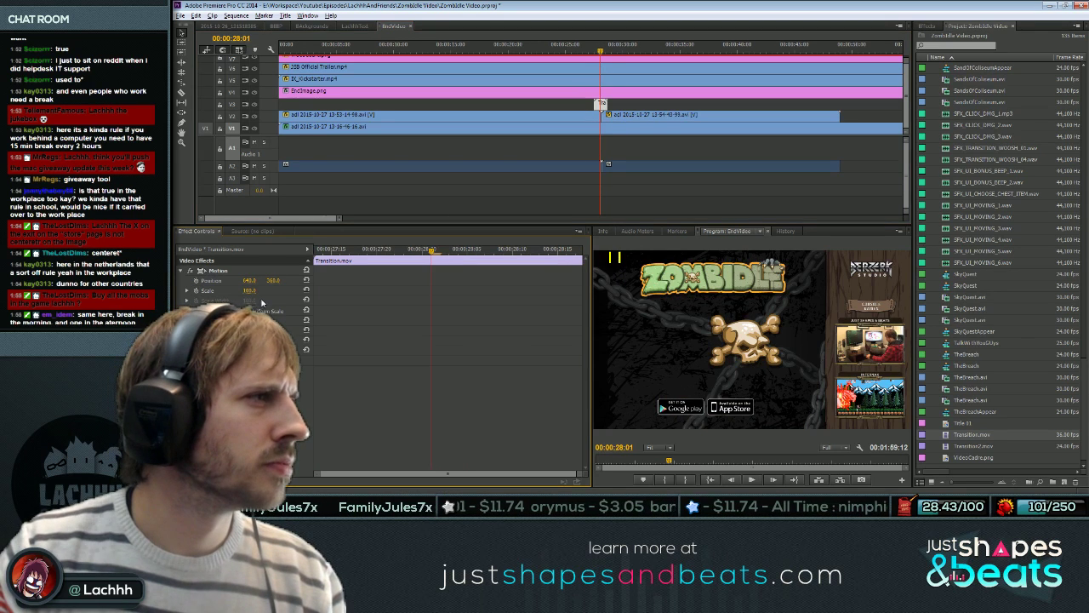
left_click(551, 114)
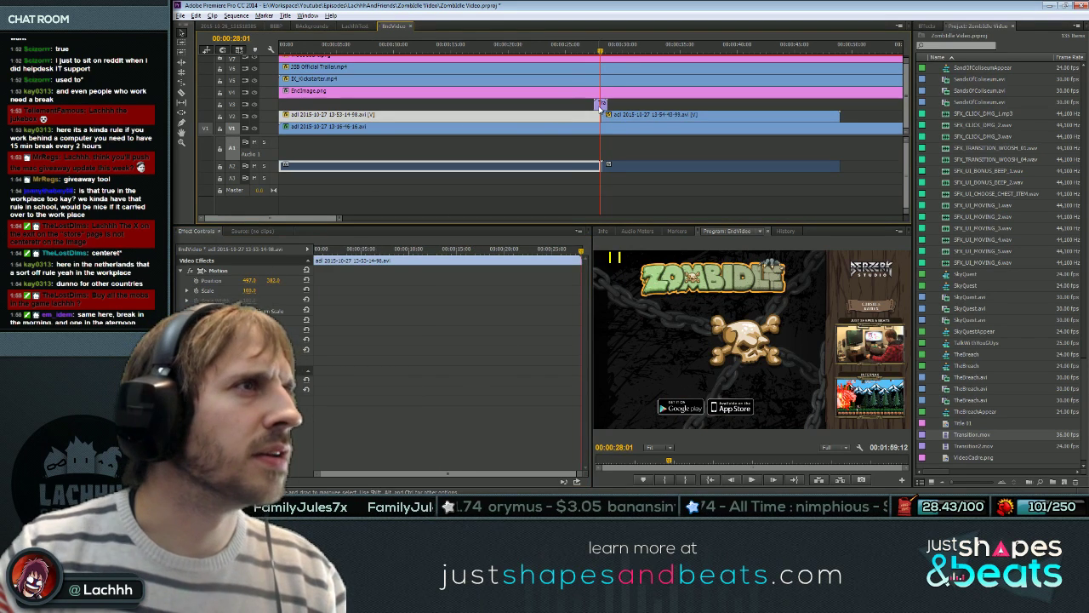
left_click(600, 103)
left_click(249, 281)
type("500")
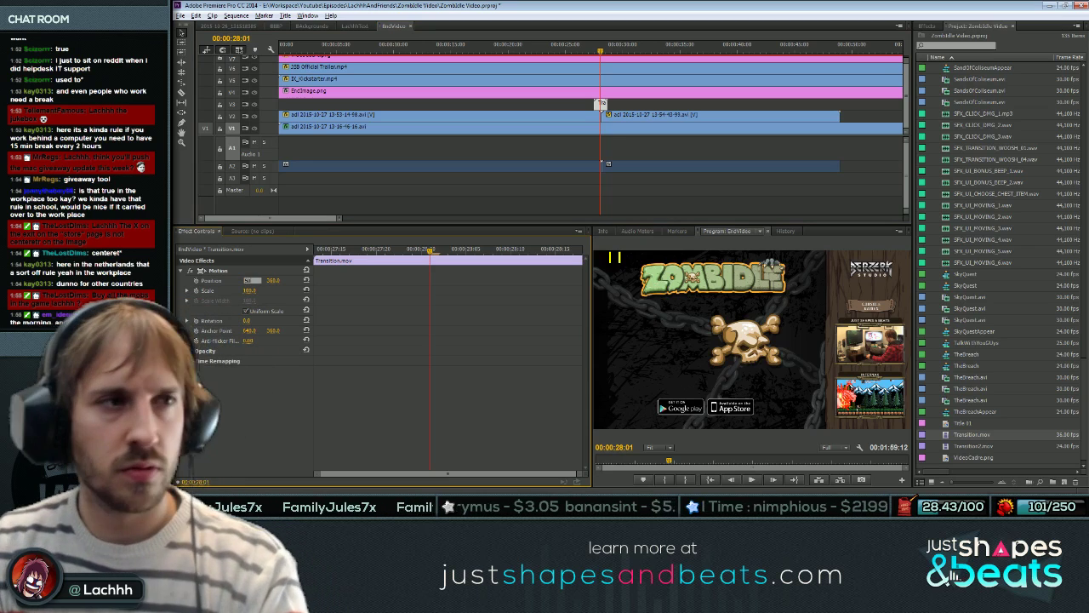
key("Return")
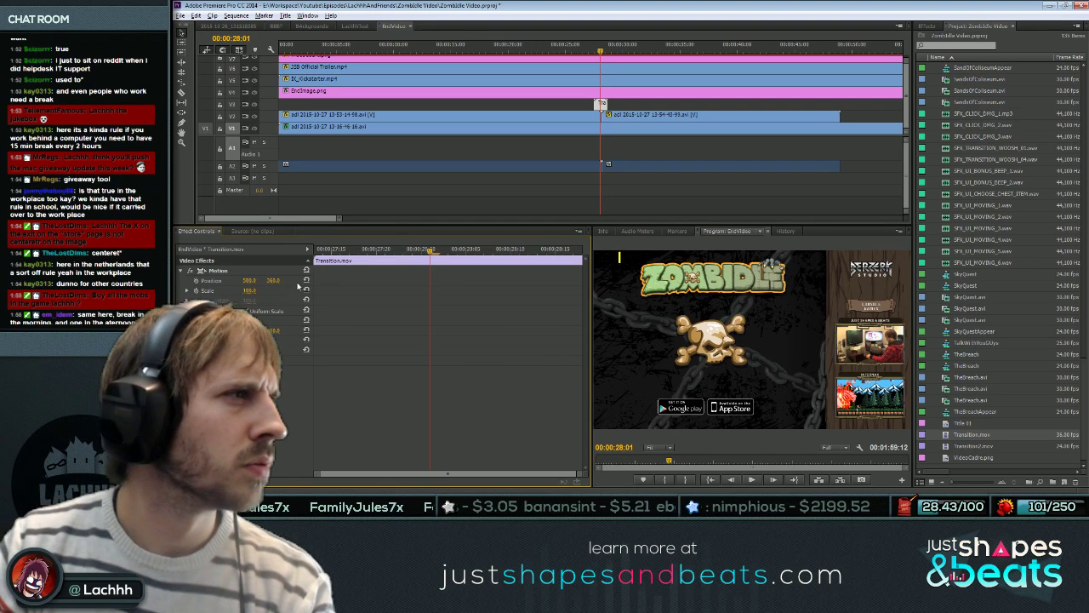
left_click_drag(273, 281, 265, 281)
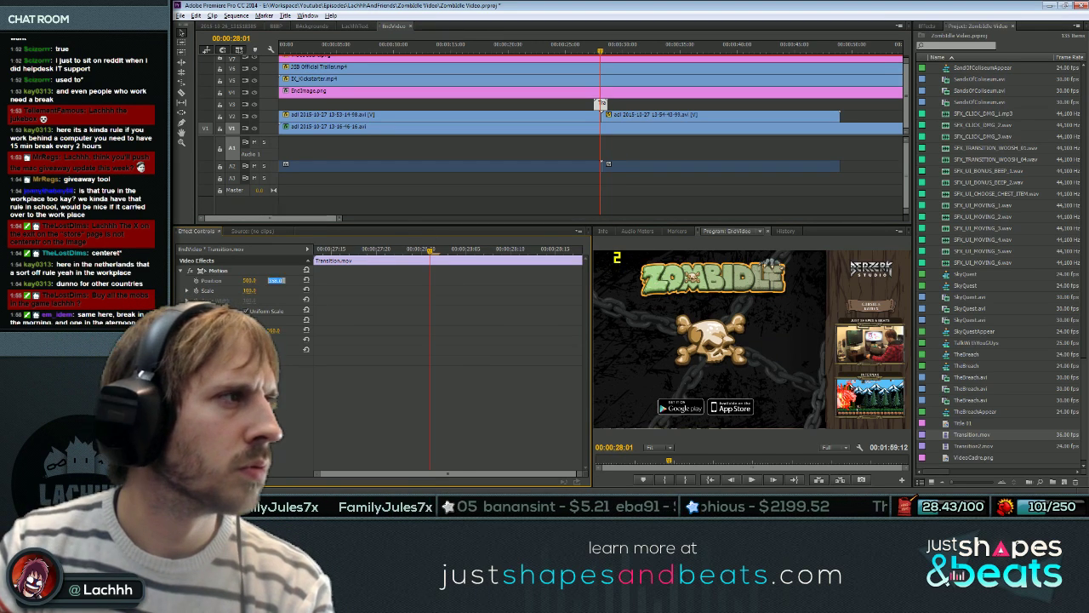
key("Return")
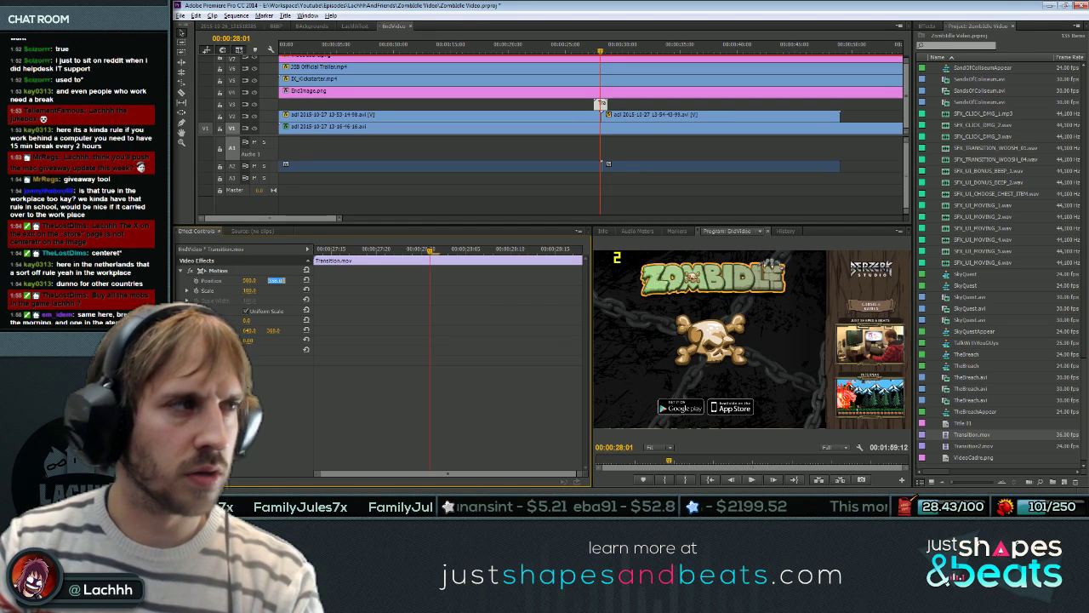
type("384")
key("Return")
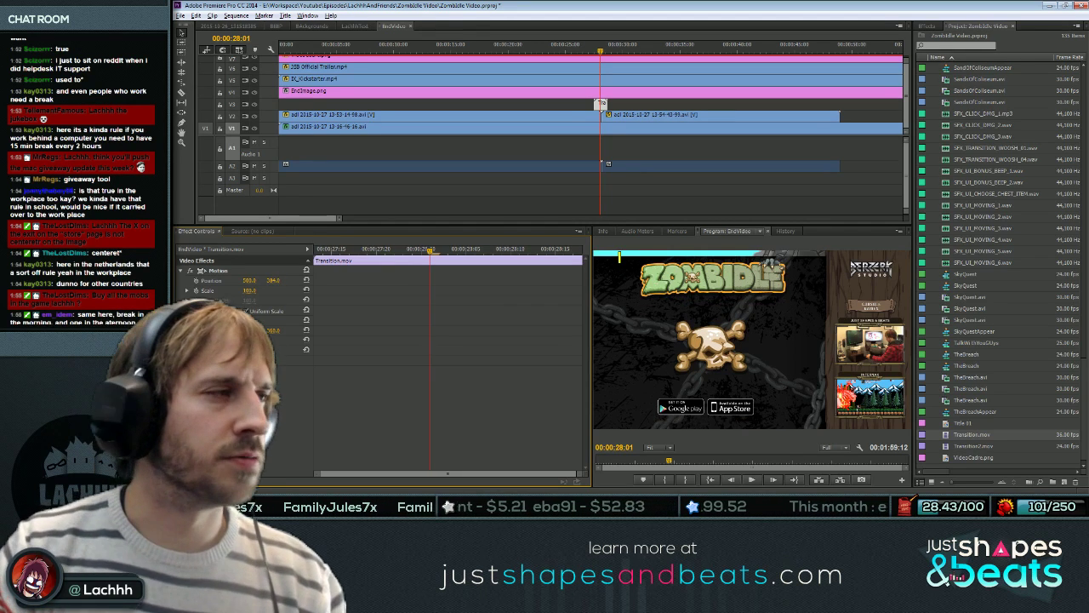
left_click_drag(273, 281, 244, 281)
Move Transition.mov and the 13-54-43-99 clip earlier together, shortening the first gameplay clip to about 15 seconds.
left_click_drag(582, 52, 610, 53)
left_click_drag(621, 57, 591, 60)
left_click_drag(616, 116, 463, 116)
Play the EndVideo sequence from the beginning to check the gameplay footage behind the end screen.
left_click_drag(595, 55, 272, 63)
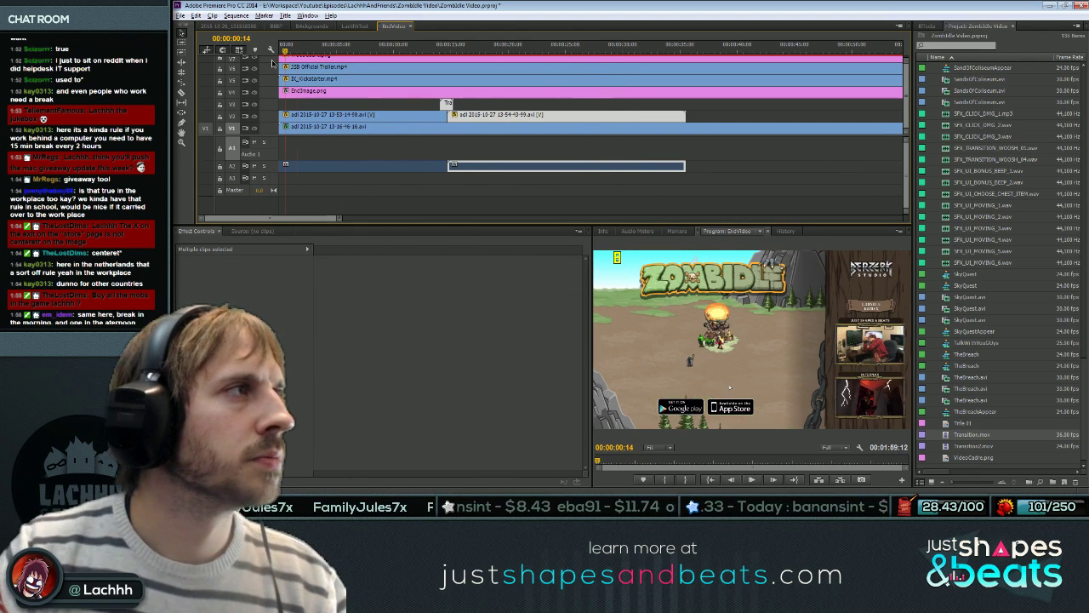
key("Home")
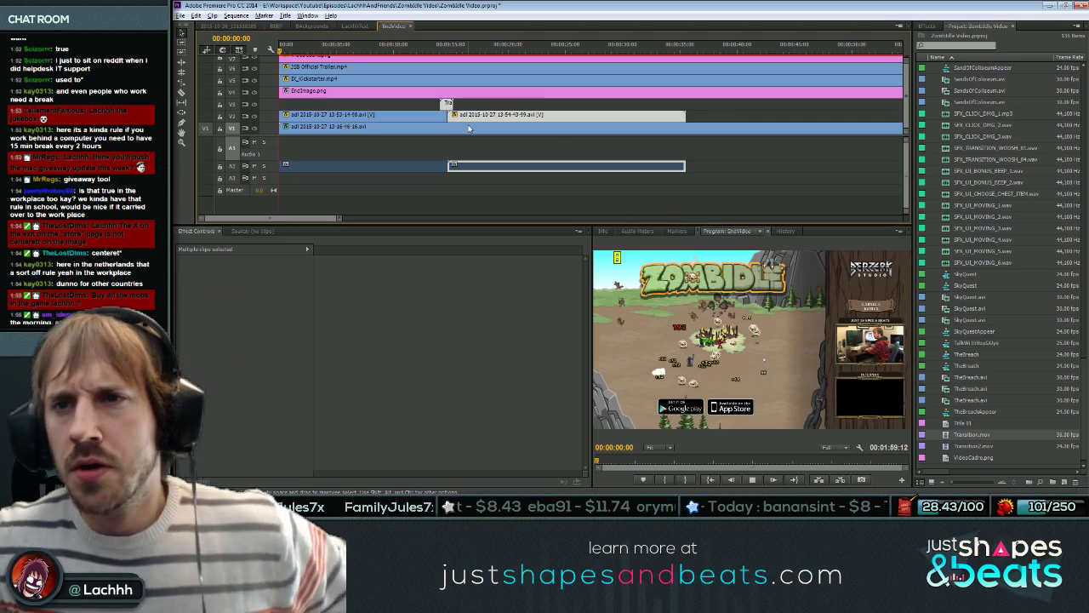
key("space")
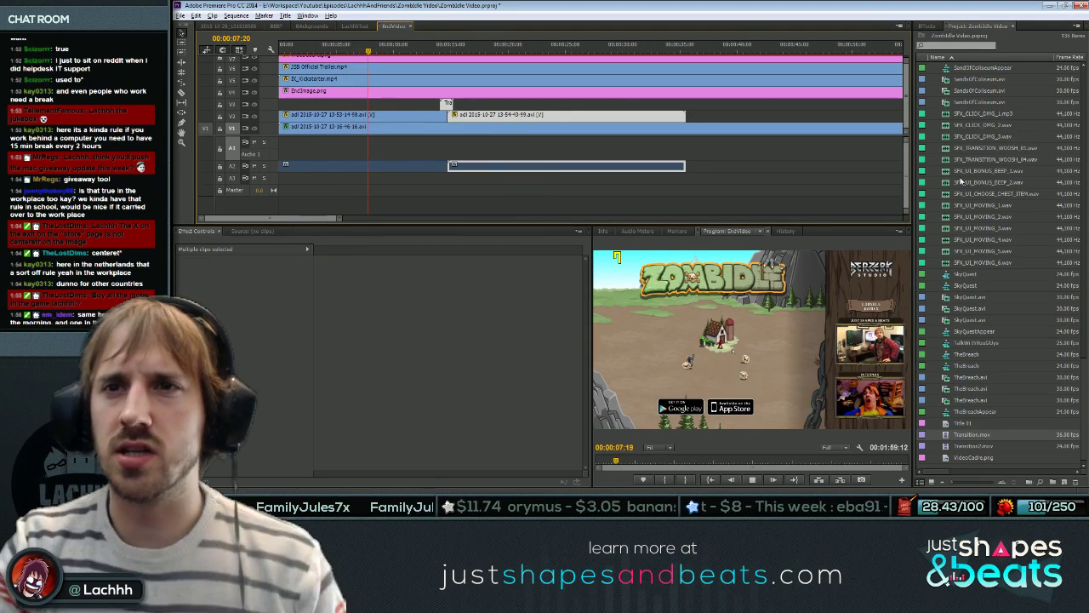
Copy the viewer's chat report about the off-centre exit X on the "store" page into the small bugs list of TodoZombidle.txt and save.
left_click_drag(91, 215, 91, 206)
key("ctrl+c")
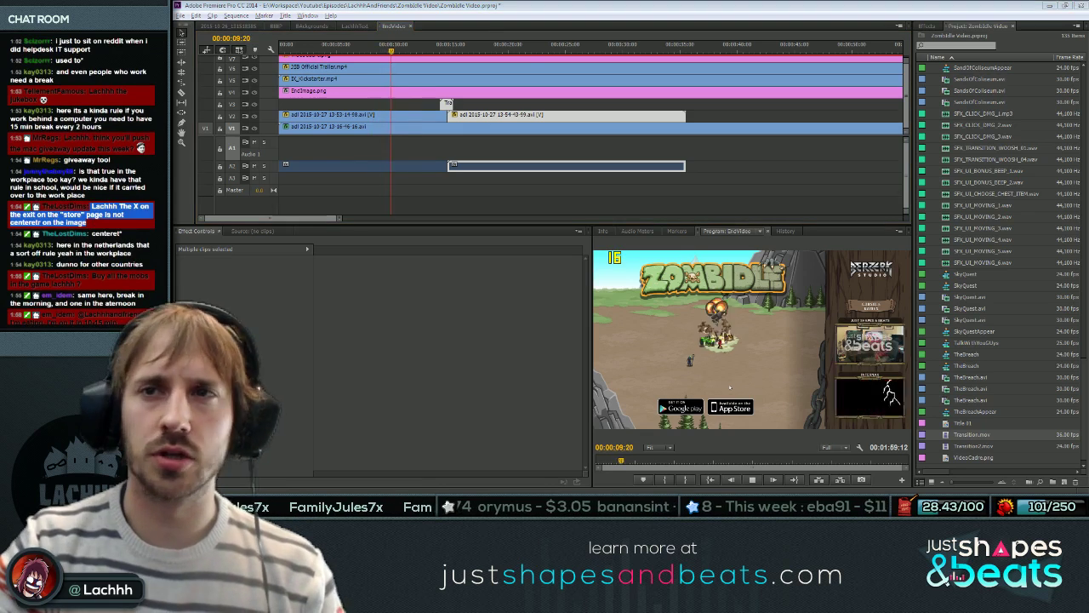
left_click(421, 505)
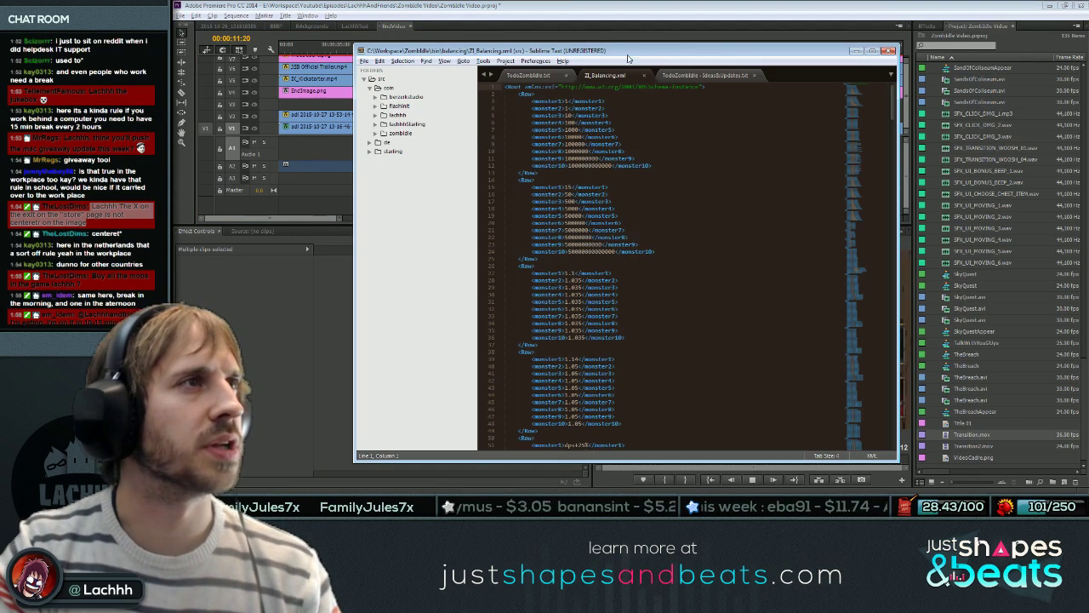
left_click(532, 76)
left_click(505, 166)
key("ctrl+v")
key("ctrl+s")
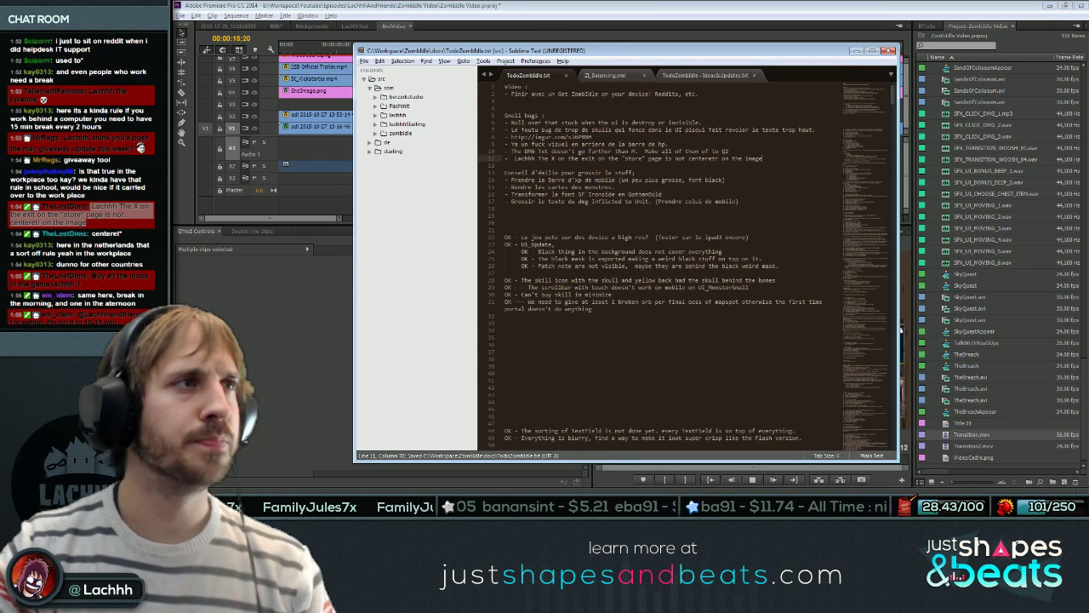
Remove the streamer's name from the start of the pasted bug line and return to the Premiere Pro timeline.
triple_click(527, 160)
double_click(528, 160)
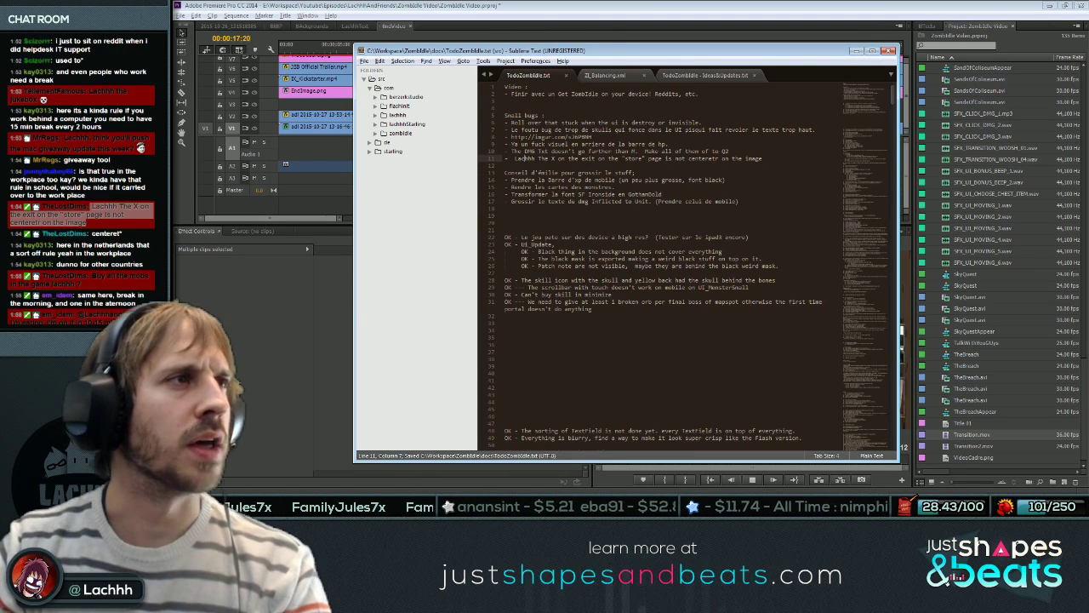
key("BackSpace")
key("BackSpace")
key("BackSpace")
left_click(611, 195)
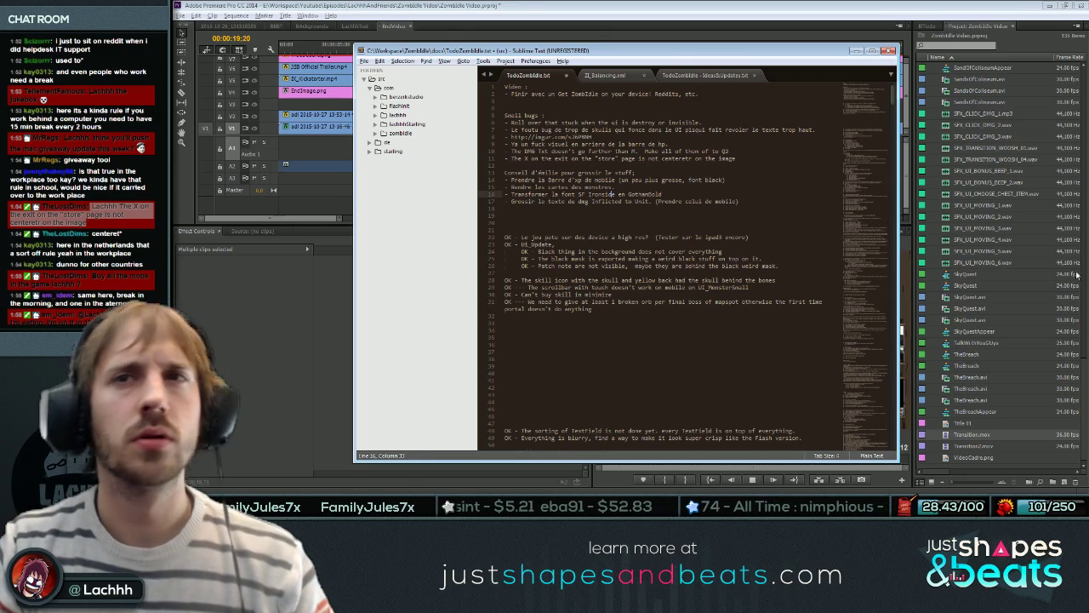
left_click(82, 215)
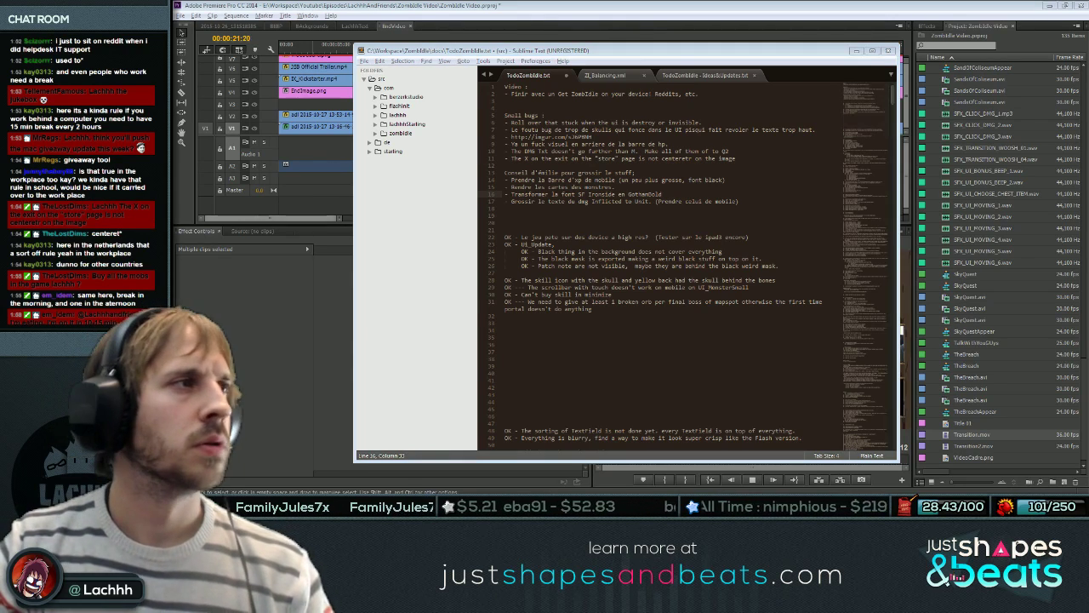
left_click(342, 269)
left_click(543, 53)
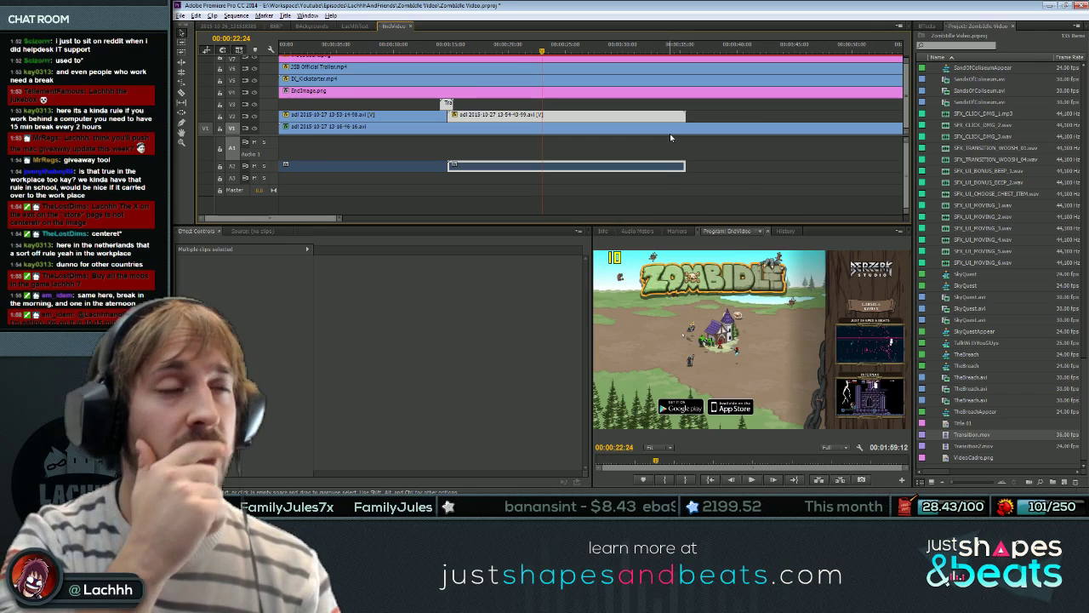
Trim the V1 gameplay clip, JSB Official Trailer.mp4 and EndImage.png to end level with DI_Kickstarter.mp4.
left_click(452, 48)
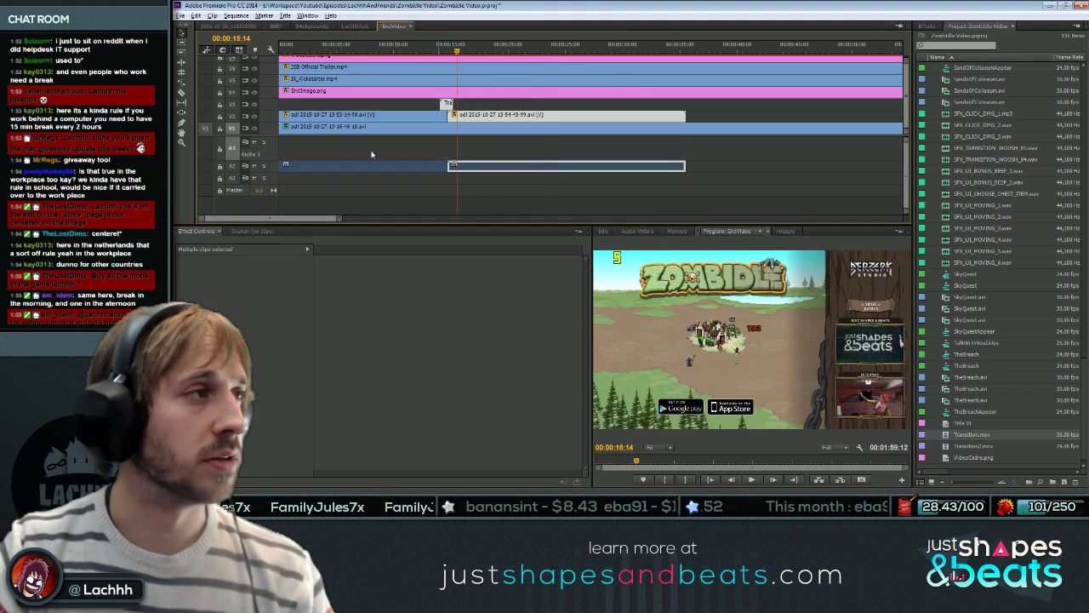
left_click_drag(339, 219, 470, 219)
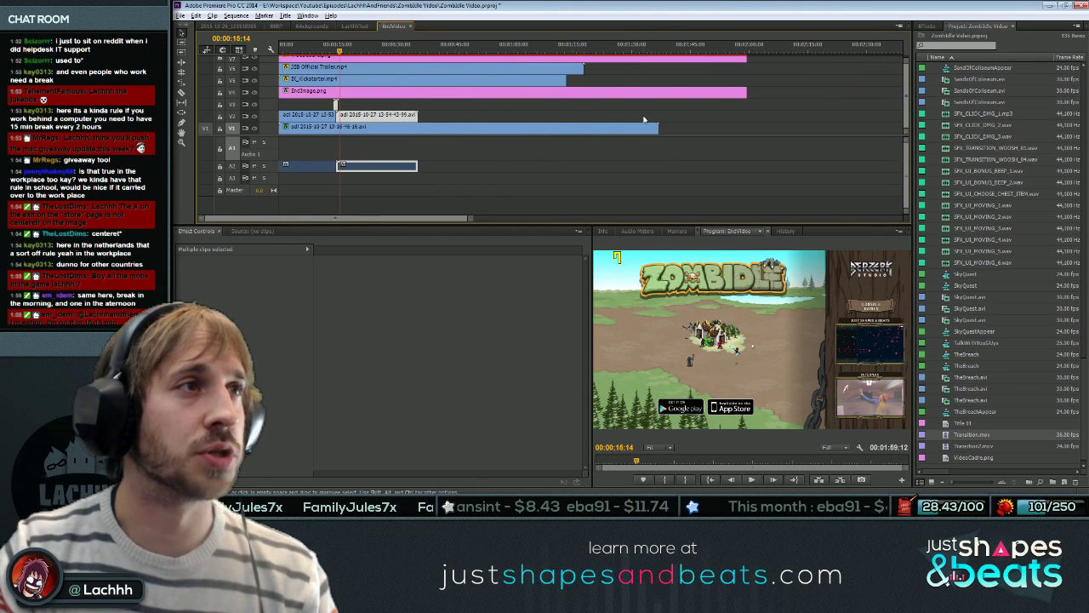
left_click_drag(657, 128, 566, 129)
left_click_drag(583, 68, 566, 68)
left_click(719, 92)
left_click_drag(747, 91, 566, 92)
Shorten both VideoCadre.png overlays to end level with DI_Kickstarter.mp4.
scroll(900, 119, "up", 2)
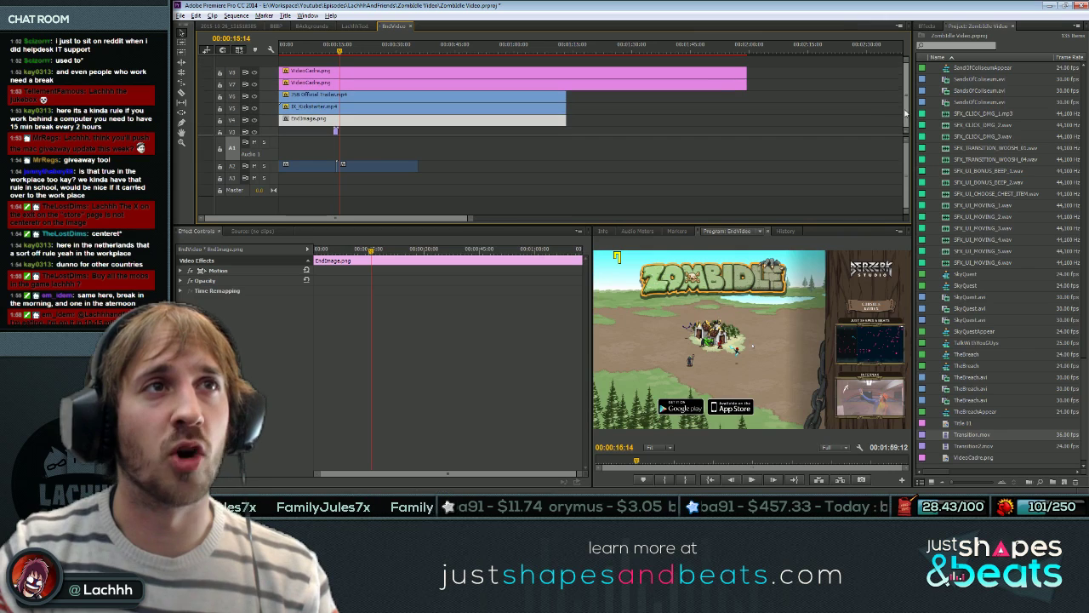
left_click_drag(746, 84, 567, 83)
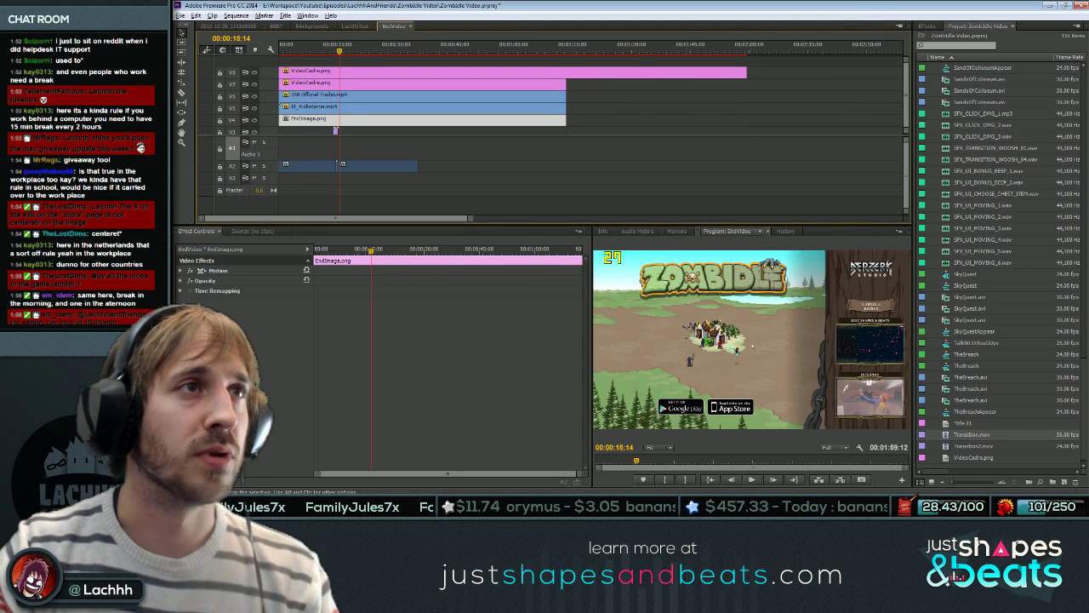
left_click_drag(746, 72, 603, 72)
left_click_drag(748, 73, 565, 73)
left_click(669, 120)
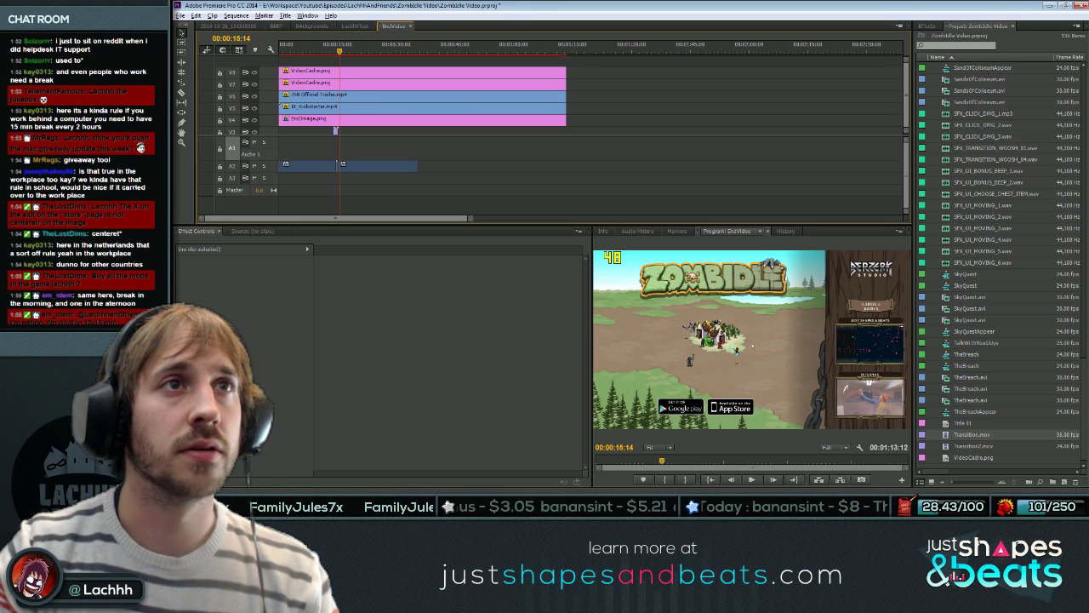
Play the skull transition between the gameplay clips and set the vertical position of Transition.mov to 360.
scroll(802, 129, "down", 2)
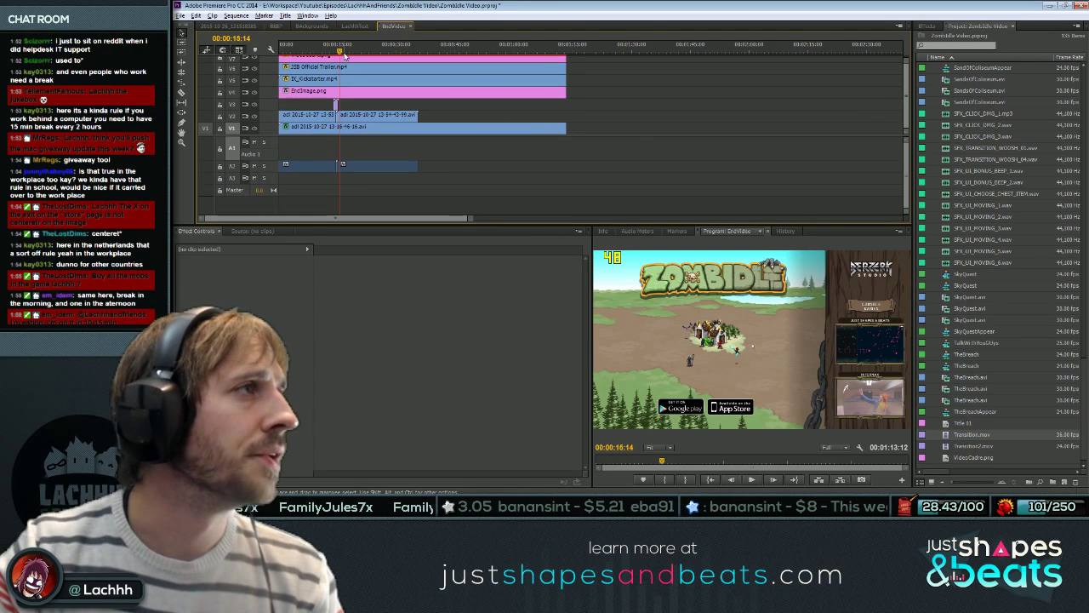
left_click(329, 45)
key("space")
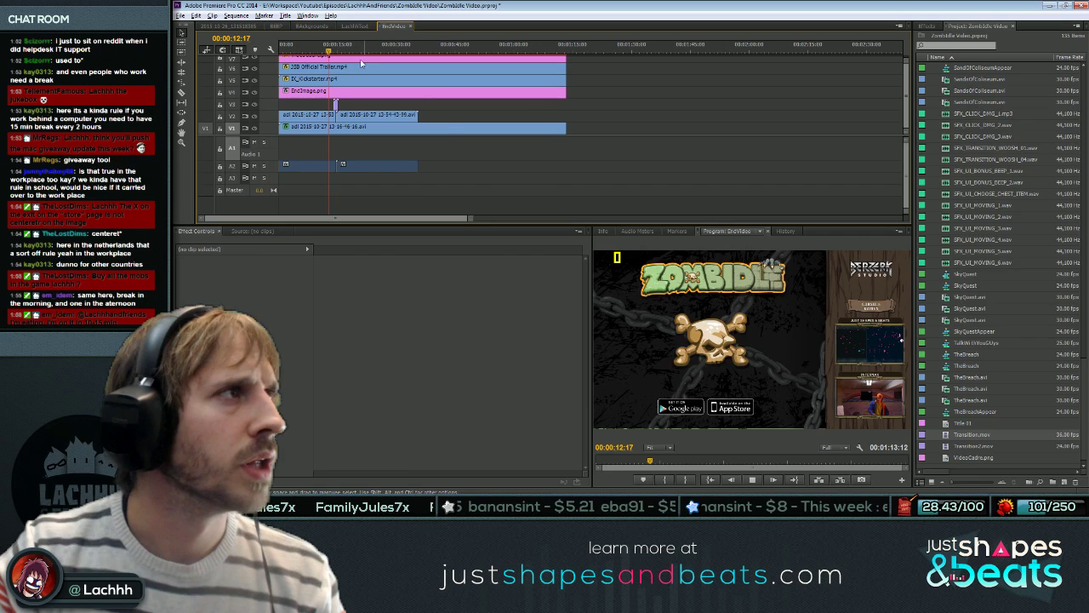
key("space")
left_click(336, 112)
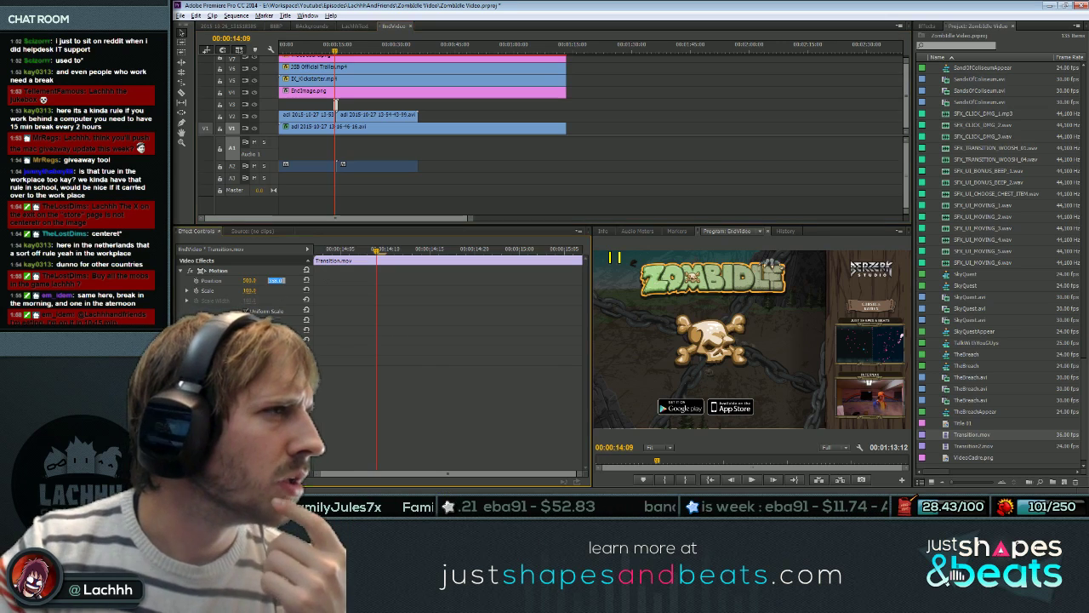
left_click(274, 280)
key("Return")
Play the EndVideo sequence near its start and after the skull transition to compare the landscapes of both gameplay clips.
left_click_drag(329, 50, 379, 60)
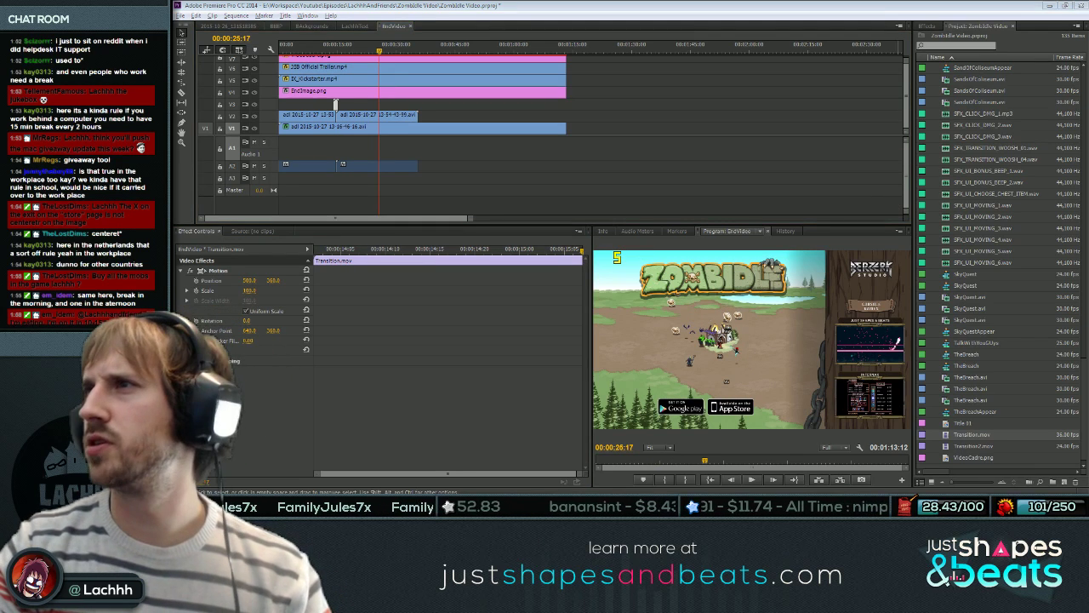
key("alt+Tab")
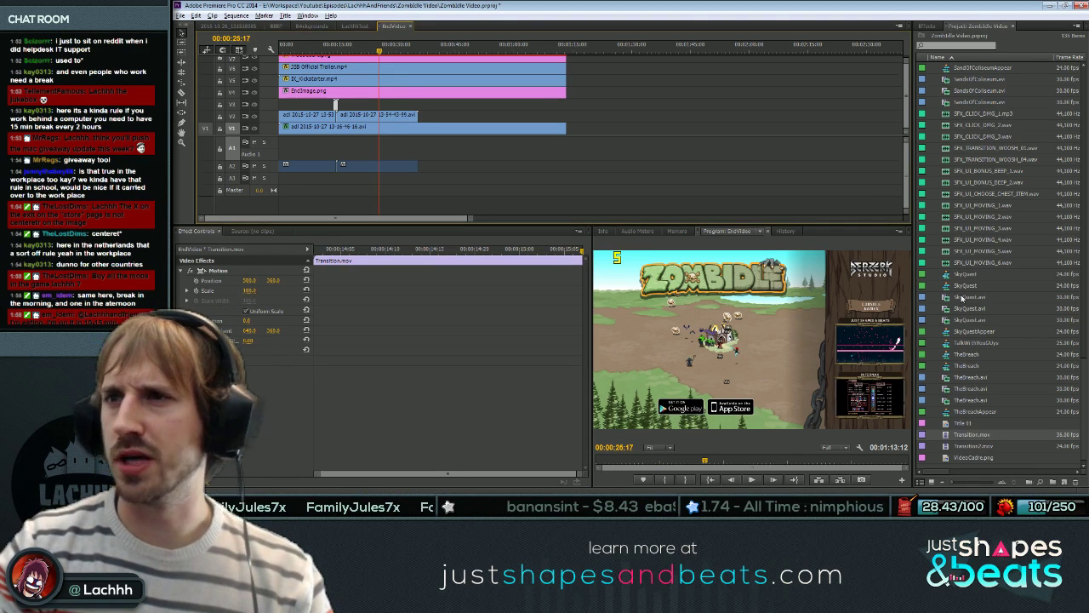
left_click_drag(350, 52, 284, 51)
key("Up")
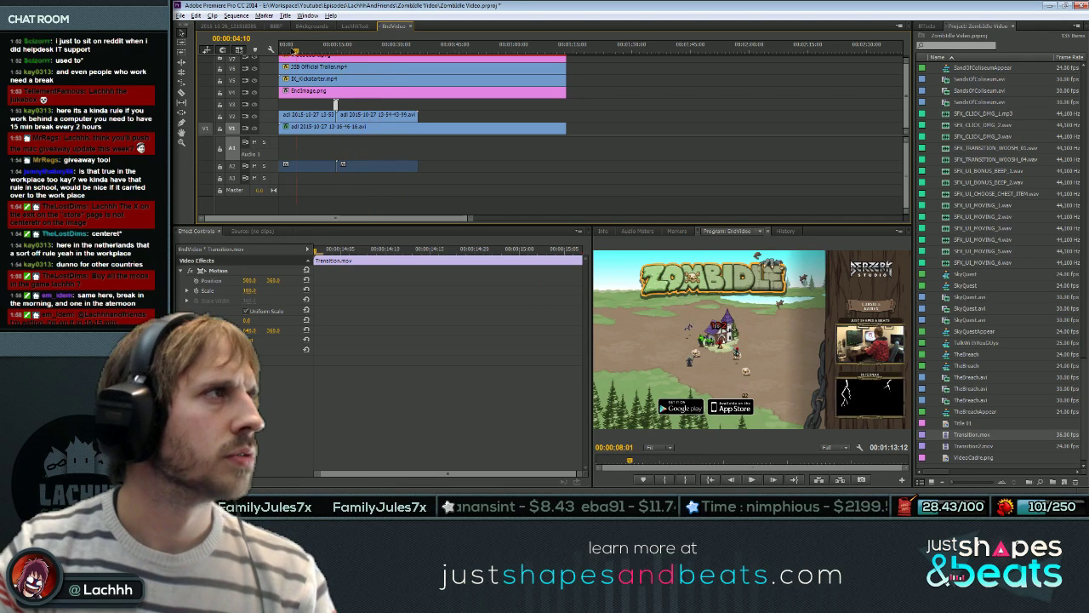
key("space")
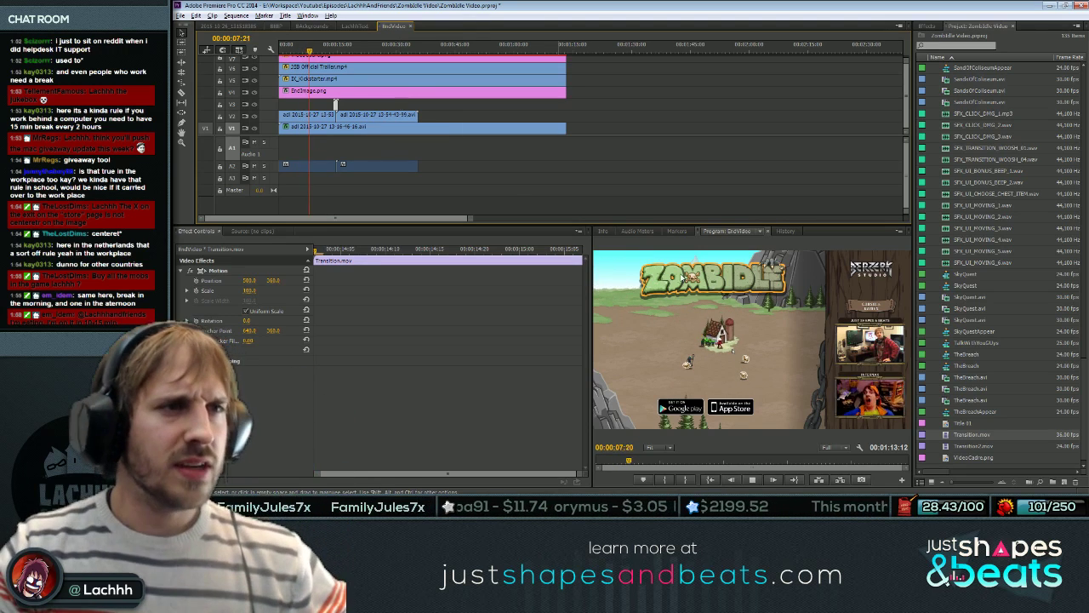
left_click(340, 50)
key("space")
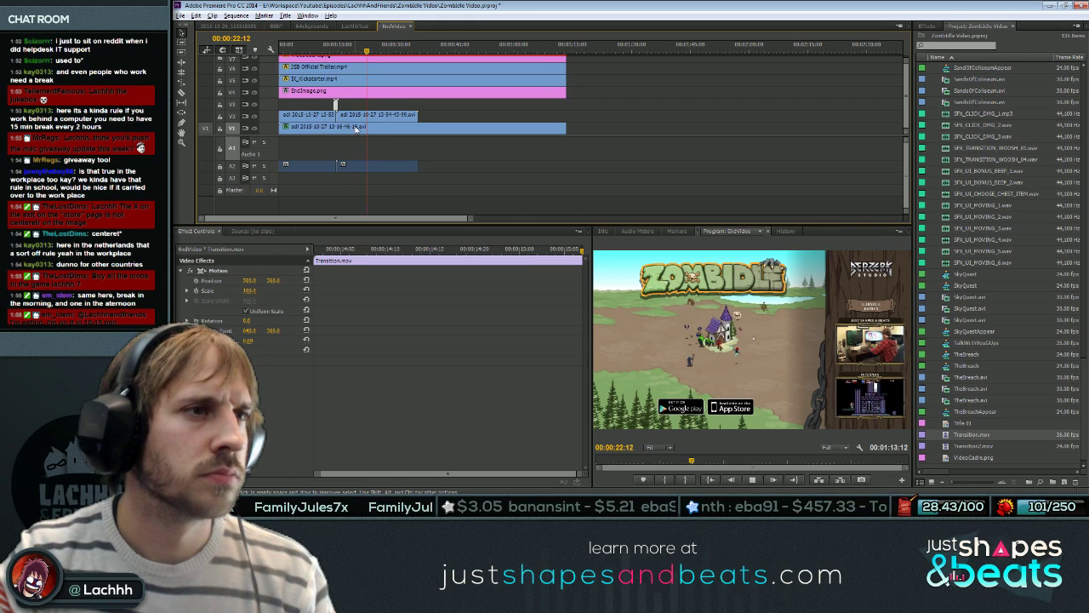
Swap the two gameplay clips on V2 to put the 13-54-43-99 clip first, and play the new opening.
left_click_drag(312, 115, 387, 116)
left_click(407, 117)
left_click(451, 116, "shift")
left_click_drag(294, 48, 257, 50)
key("space")
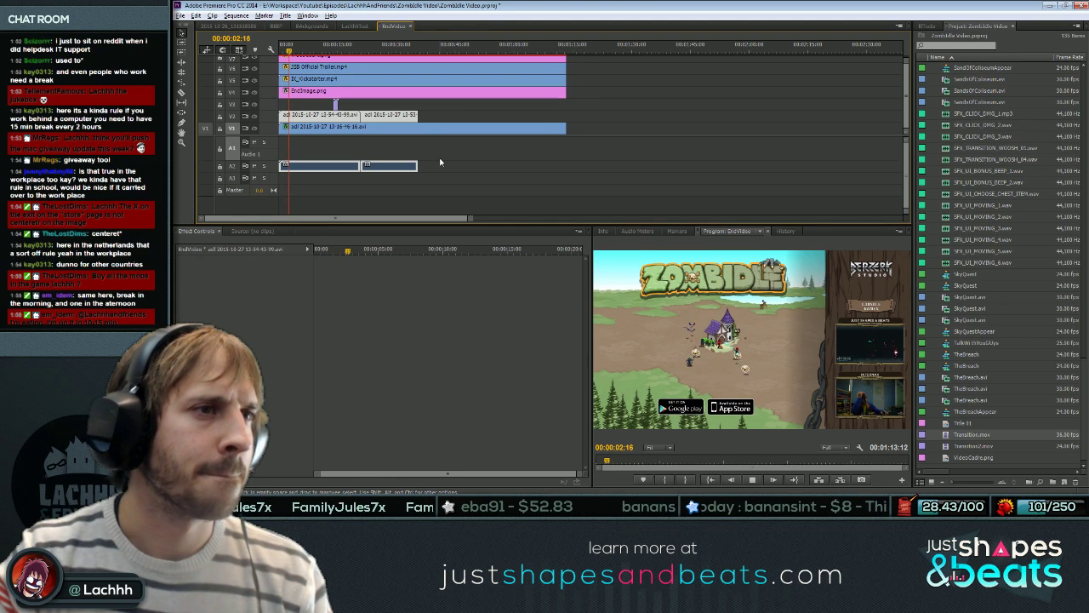
key("space")
Move Transition.mov on V3 onto the new cut between the swapped gameplay clips and play across it.
mouse_move(336, 104)
left_mouse_down()
mouse_move(358, 104)
mouse_move(337, 104)
left_mouse_up()
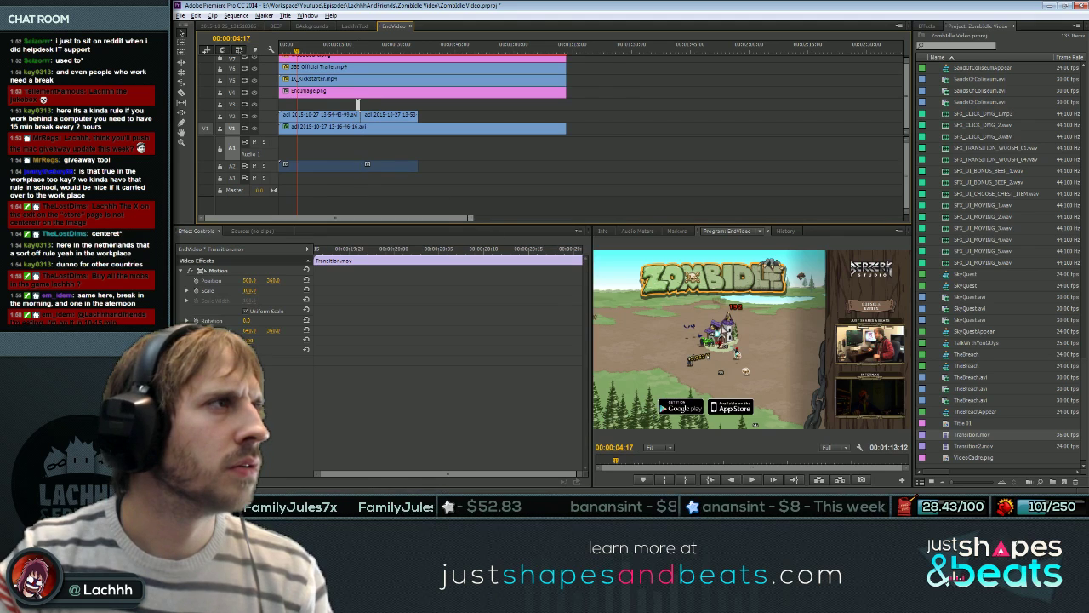
left_click_drag(470, 219, 445, 219)
scroll(391, 80, "up", 3)
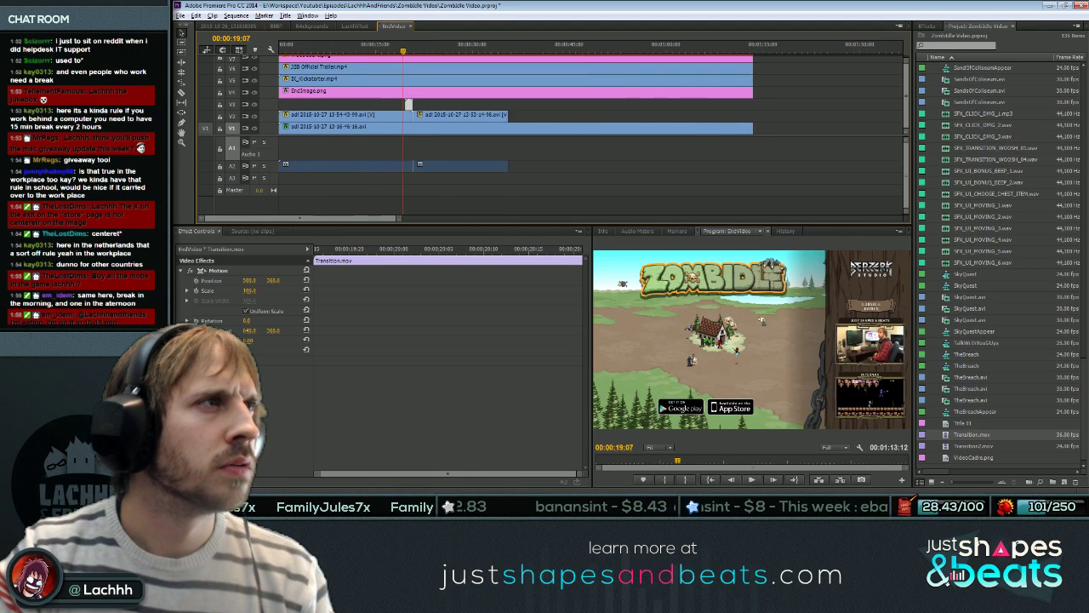
key("space")
Replay the EndVideo sequence from the beginning to check the new clip order.
key("Home")
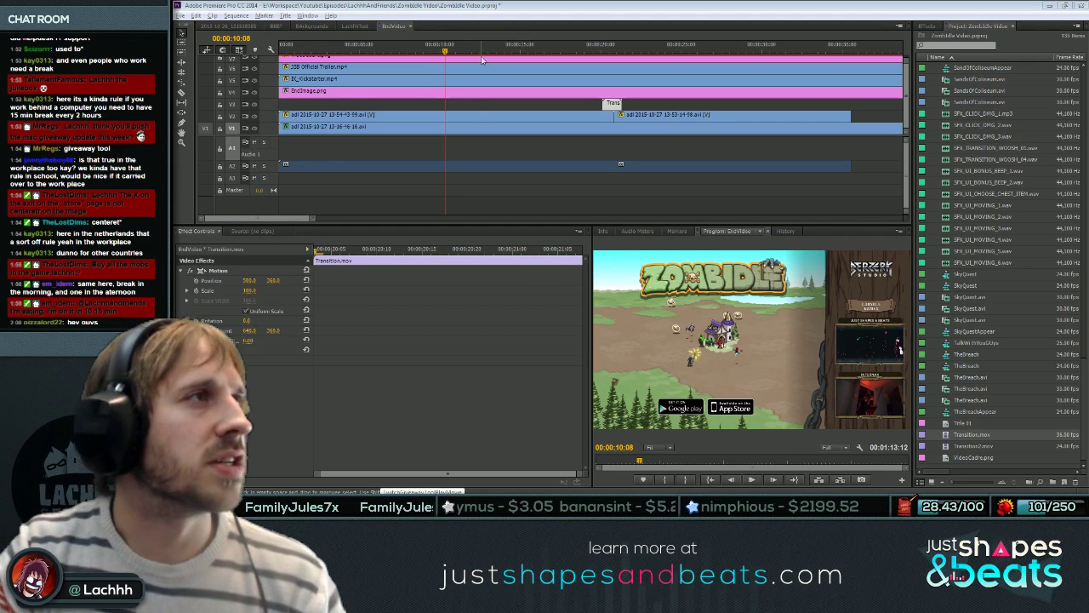
left_click(525, 47)
key("Home")
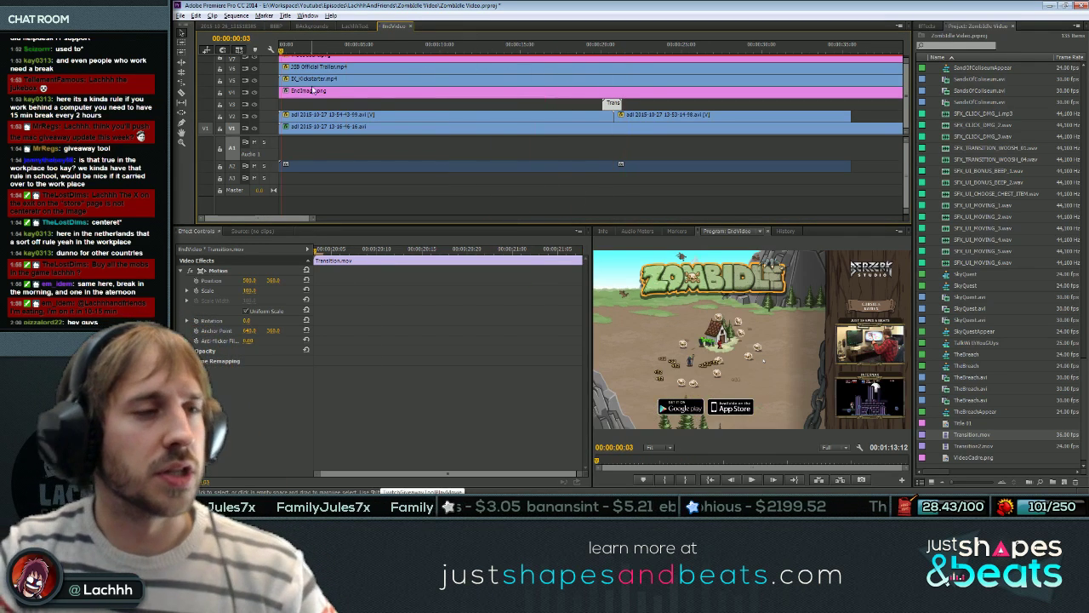
key("space")
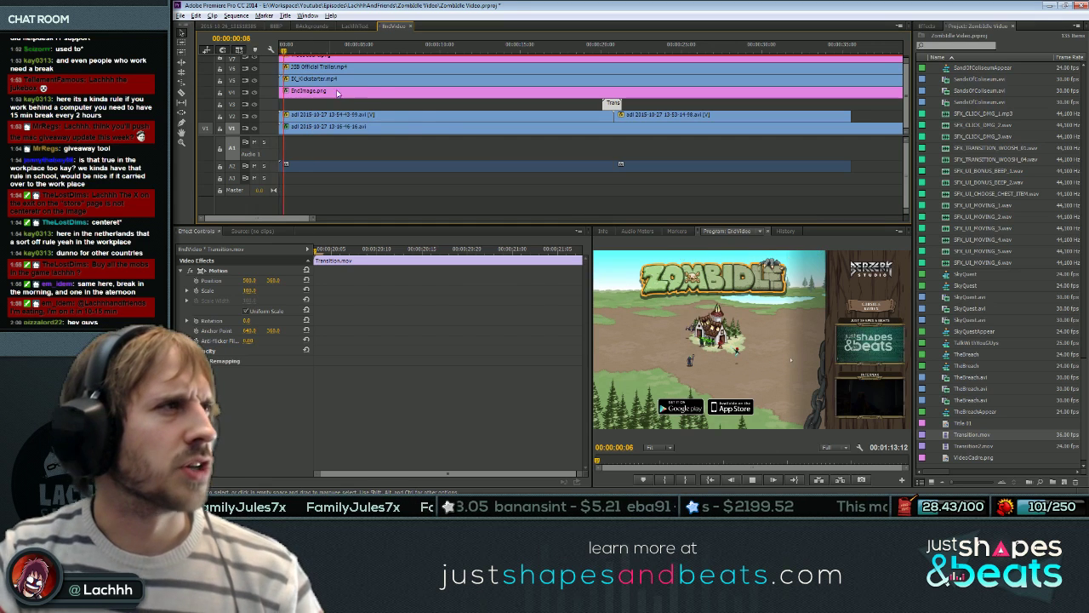
Close the EndVideo sequence, open the main 2015-10-26 sequence and play its transition into the end screen.
left_click(410, 25)
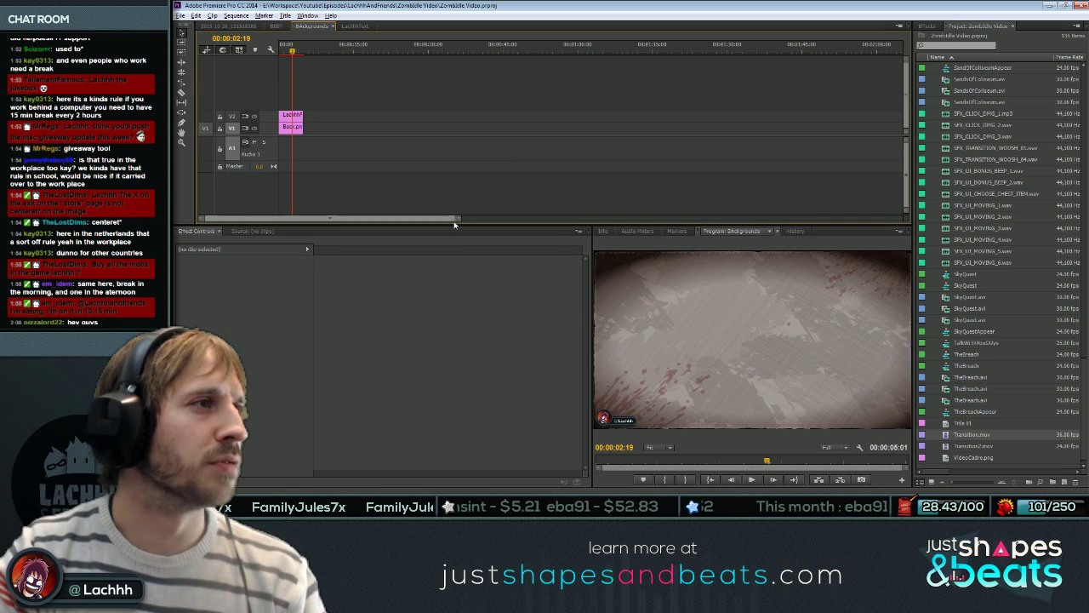
left_click_drag(454, 226, 458, 223)
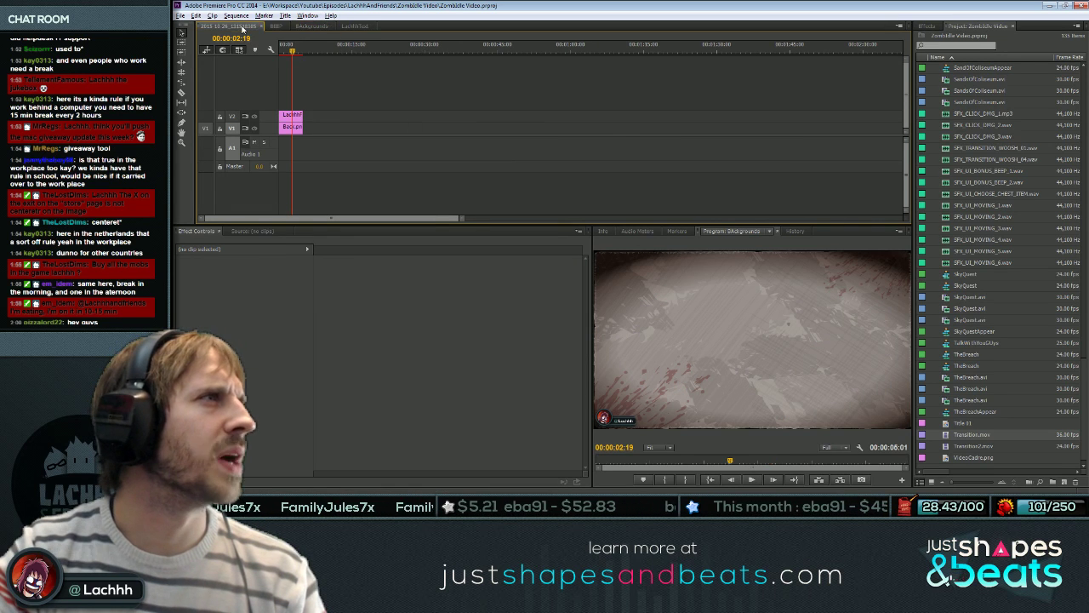
left_click(243, 27)
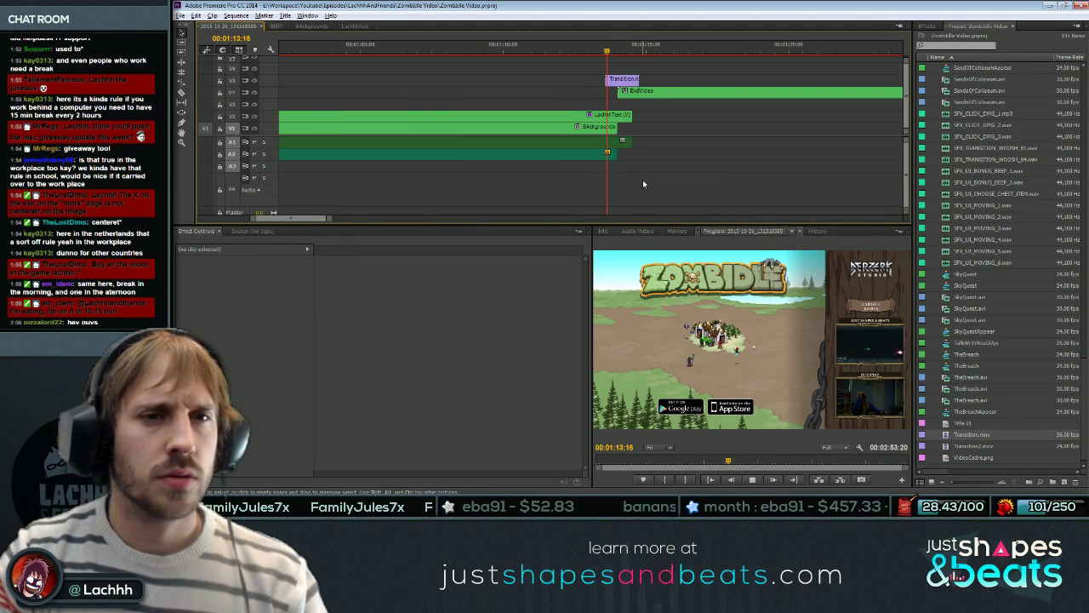
key("space")
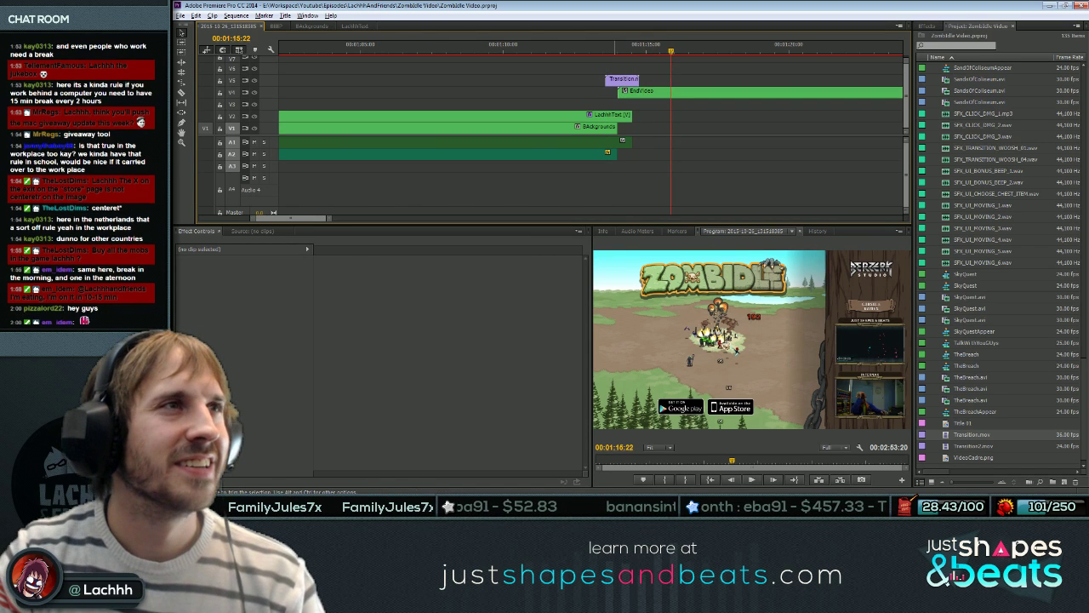
Shift Transition.mov and the EndVideo clip together about one second later in the main sequence.
left_click_drag(603, 52, 617, 53)
left_click_drag(666, 108, 616, 79)
mouse_move(643, 91)
left_mouse_down()
mouse_move(669, 98)
mouse_move(654, 92)
left_mouse_up()
Extend the Backgrounds clip and the A2 audio to the end of the LachhhText clip, and play the ending.
mouse_move(606, 52)
left_mouse_down()
mouse_move(624, 52)
mouse_move(607, 53)
left_mouse_up()
left_click_drag(619, 128, 622, 151)
left_click_drag(616, 50, 543, 51)
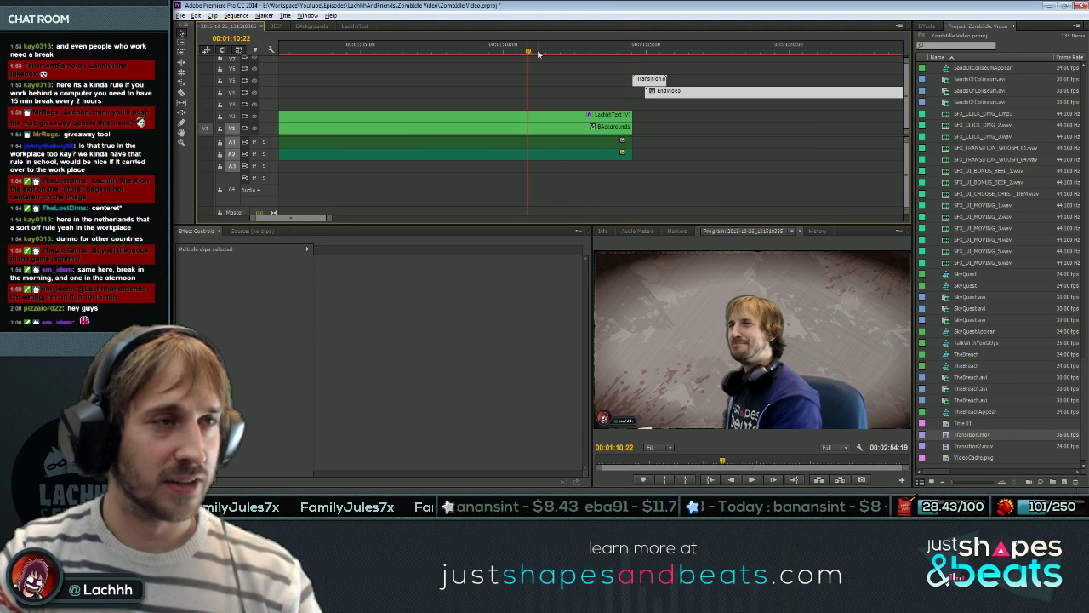
key("space")
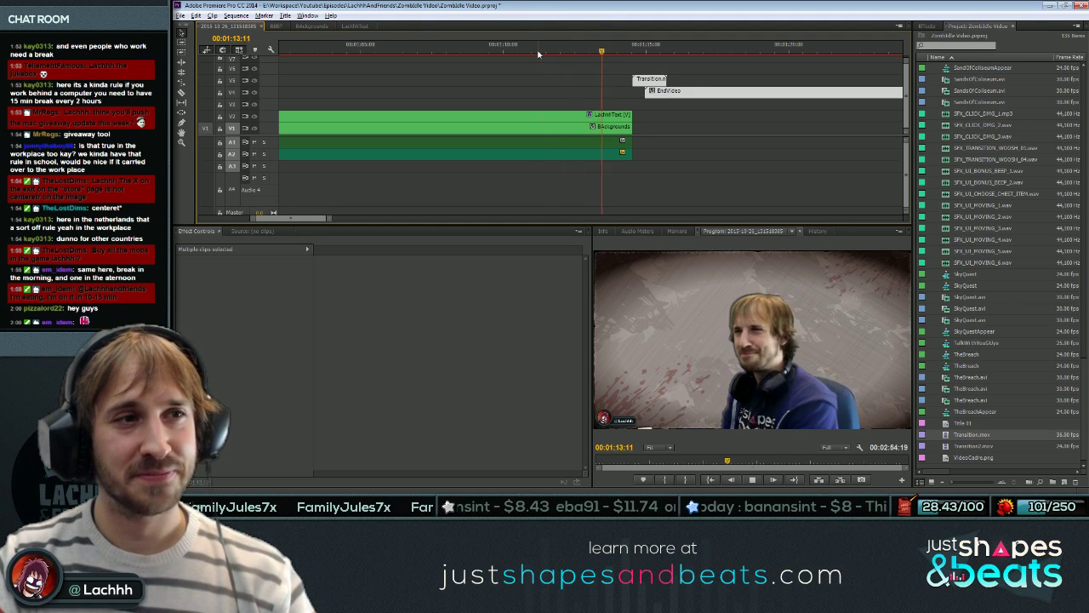
key("space")
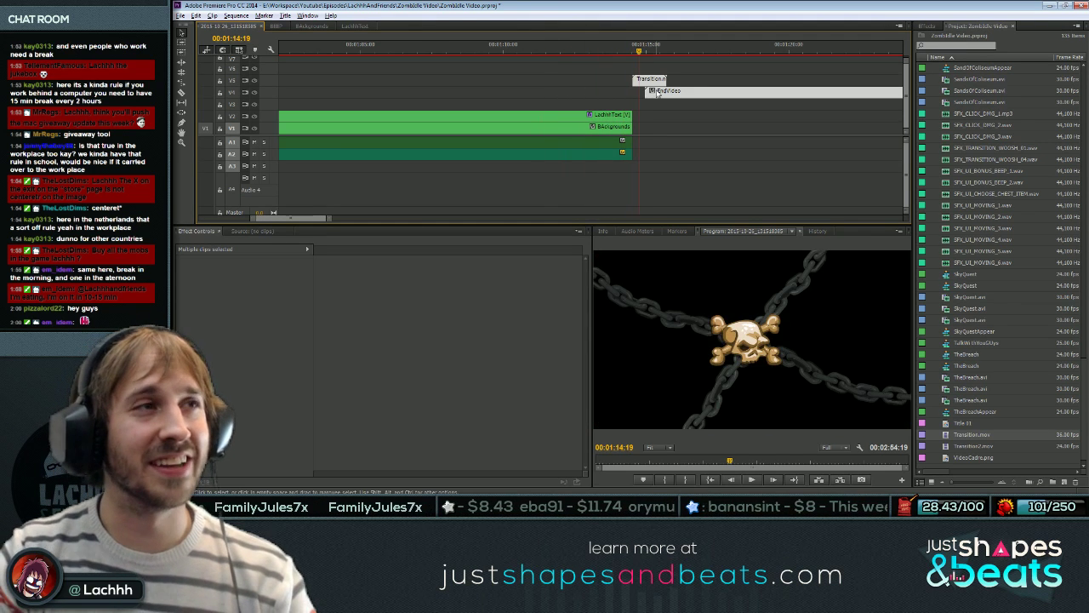
Move Transition.mov and EndVideo slightly earlier so EndVideo starts where the Backgrounds clip ends, and play the cut.
left_click_drag(650, 82, 639, 93)
key("shift+Left")
key("shift+Left")
key("shift+Left")
key("space")
key("space")
Extend the A2 audio clip by 1 second 17 frames under the EndVideo clip and play the result.
left_click(662, 114)
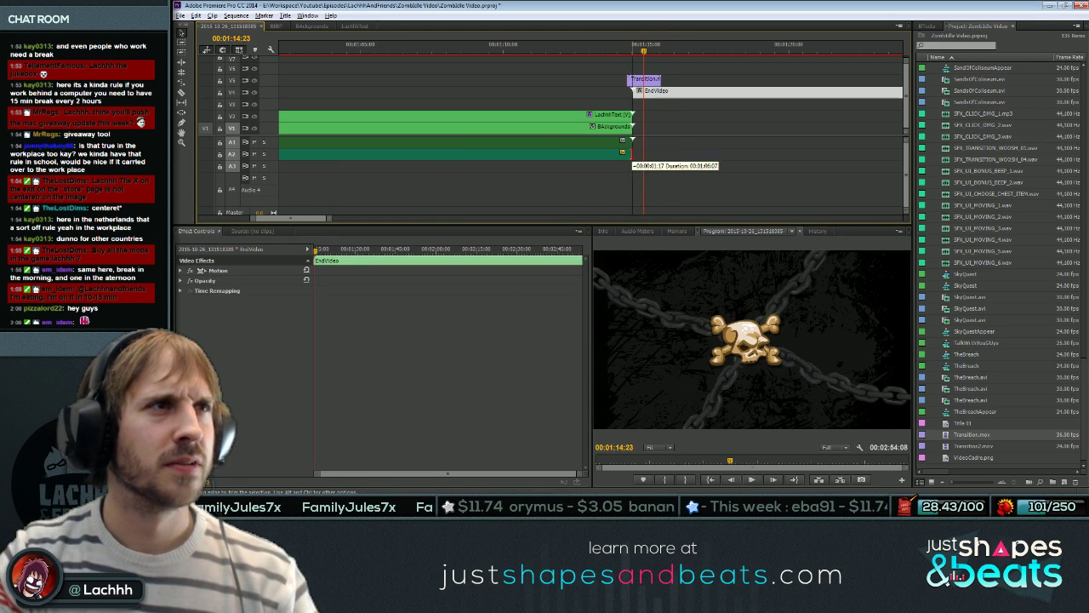
key("space")
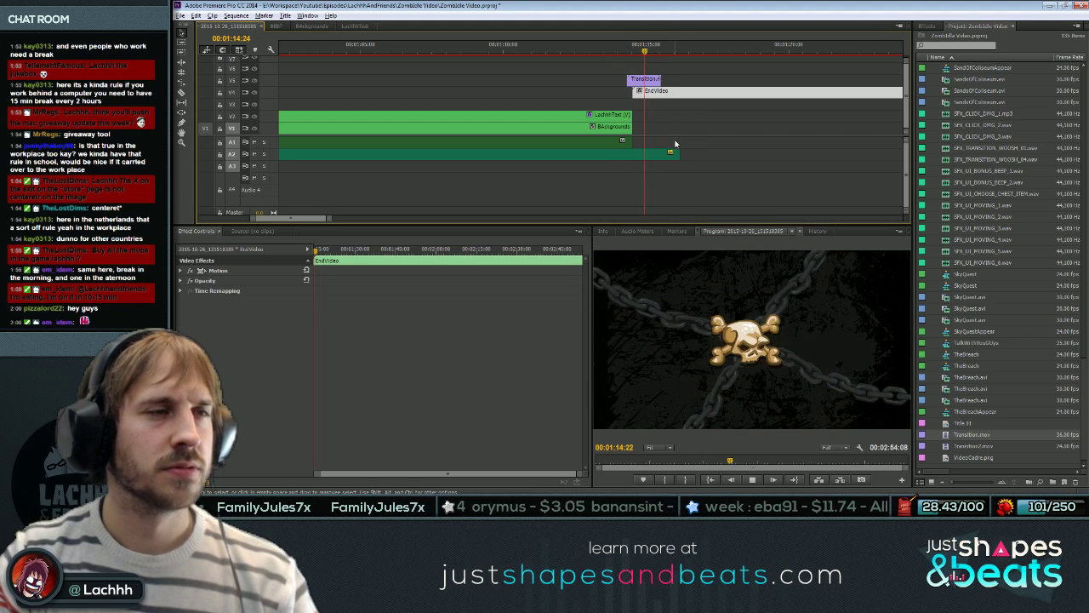
Shift the EndVideo clip about 5 frames later under Transition.mov and play the cut.
left_click(641, 81)
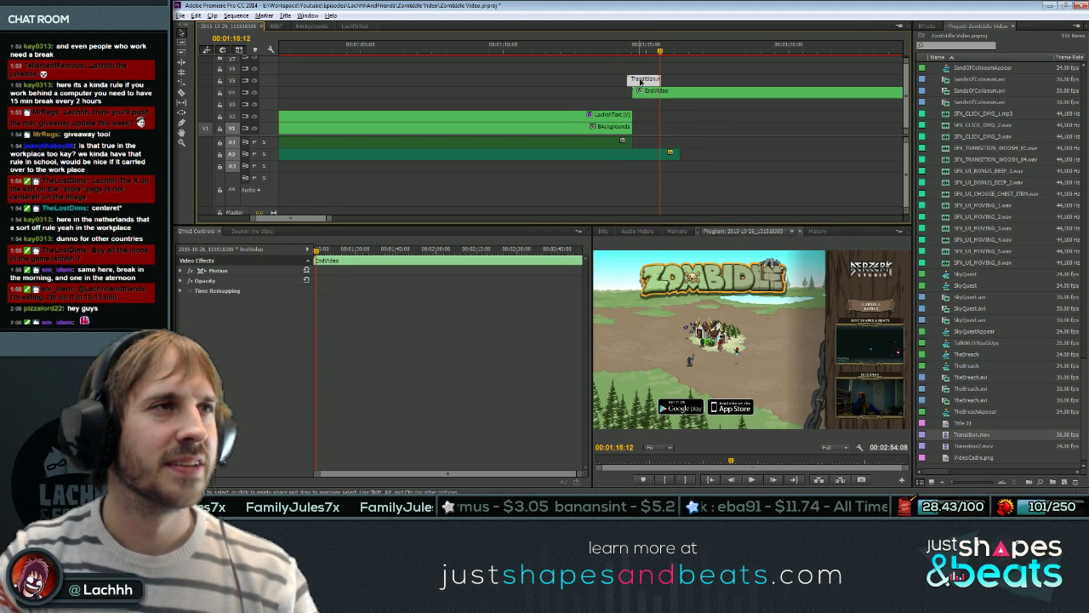
left_click_drag(656, 93, 655, 94)
key("space")
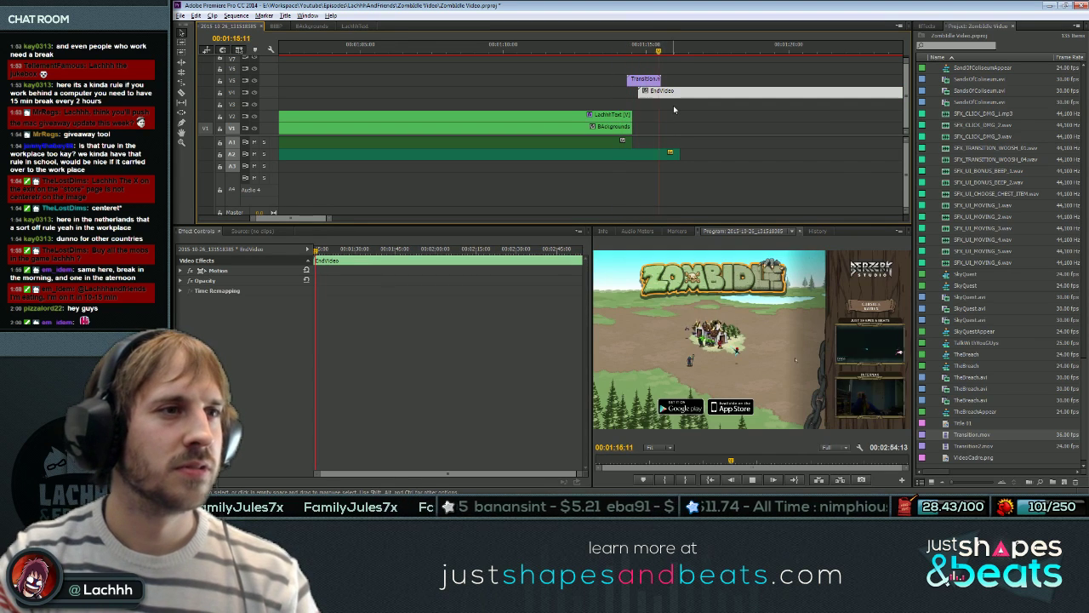
left_click_drag(641, 49, 626, 50)
key("space")
key("space")
Place SFX_UI_MOVING_4.wav on audio track A3 under the start of Transition.mov and play the cut.
scroll(979, 304, "up", 2)
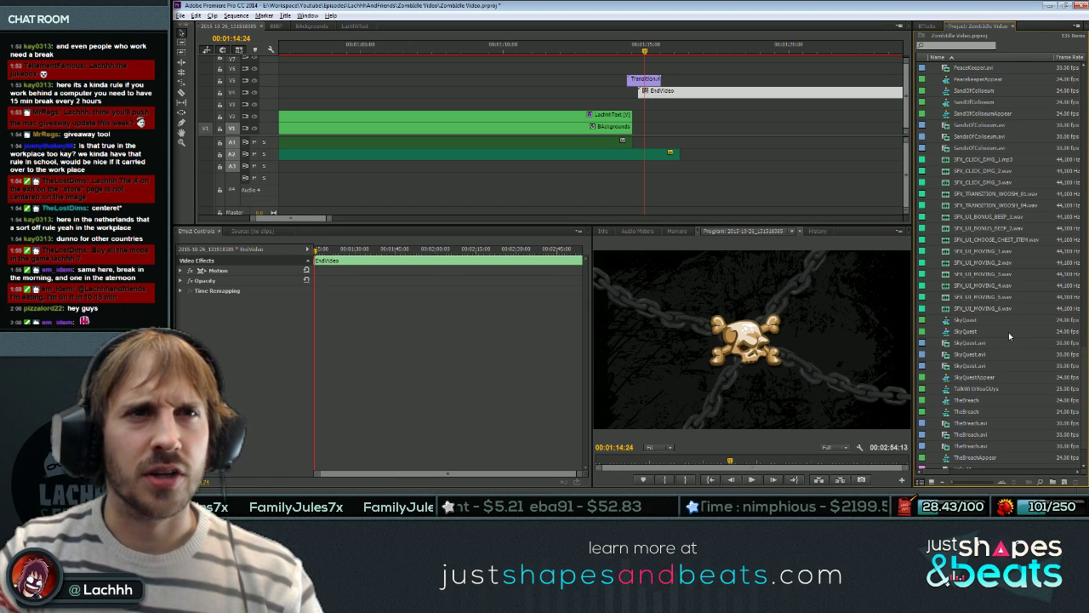
left_click_drag(979, 286, 633, 163)
key("space")
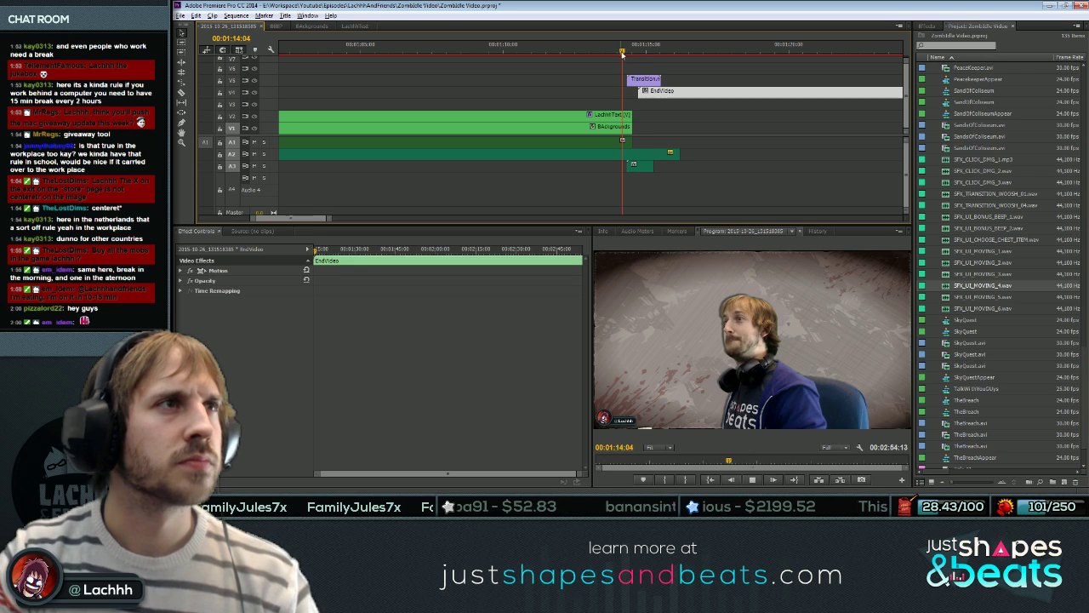
key("space")
left_click(986, 252)
left_click_drag(993, 296, 651, 164)
left_click(1003, 242)
Place SFX_TRANSITION_WOOSH_04.wav on audio track A4 at the start of Transition.mov and play the cut.
scroll(1002, 242, "up", 8)
left_click_drag(1085, 293, 1079, 144)
scroll(996, 256, "down", 15)
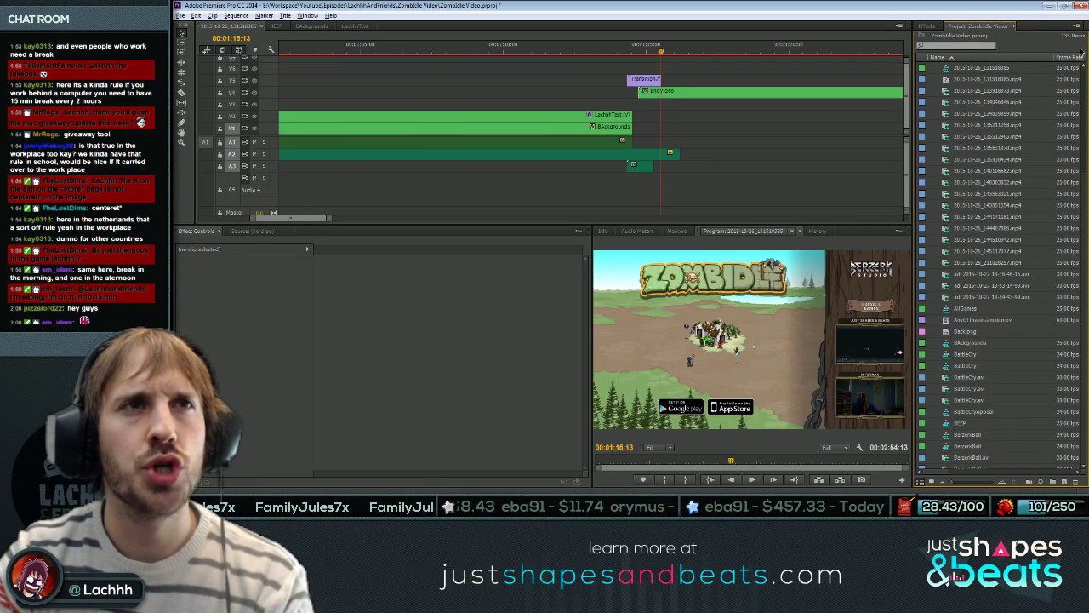
left_click_drag(997, 342, 630, 162)
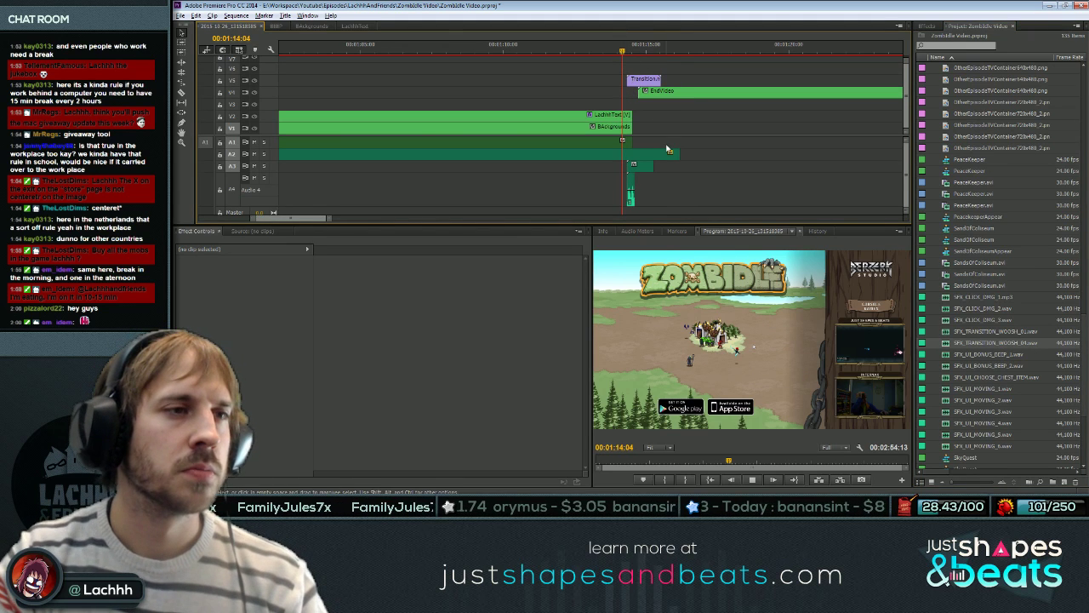
key("space")
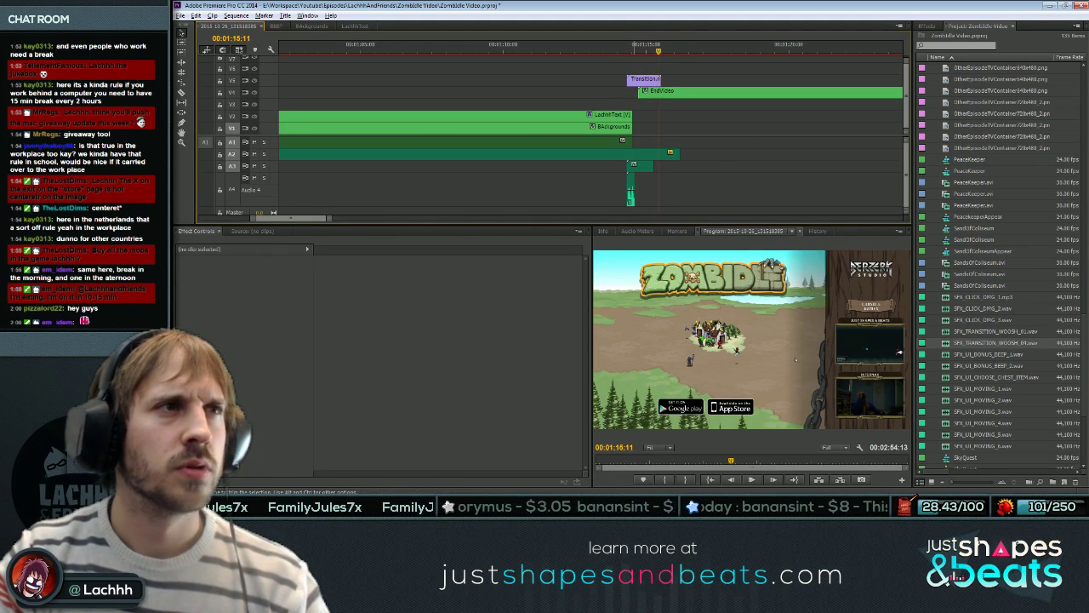
Place SFX_TRANSITION_WOOSH_01.wav on audio track A4 near the end of Transition.mov and play the transition.
left_click_drag(1017, 331, 650, 175)
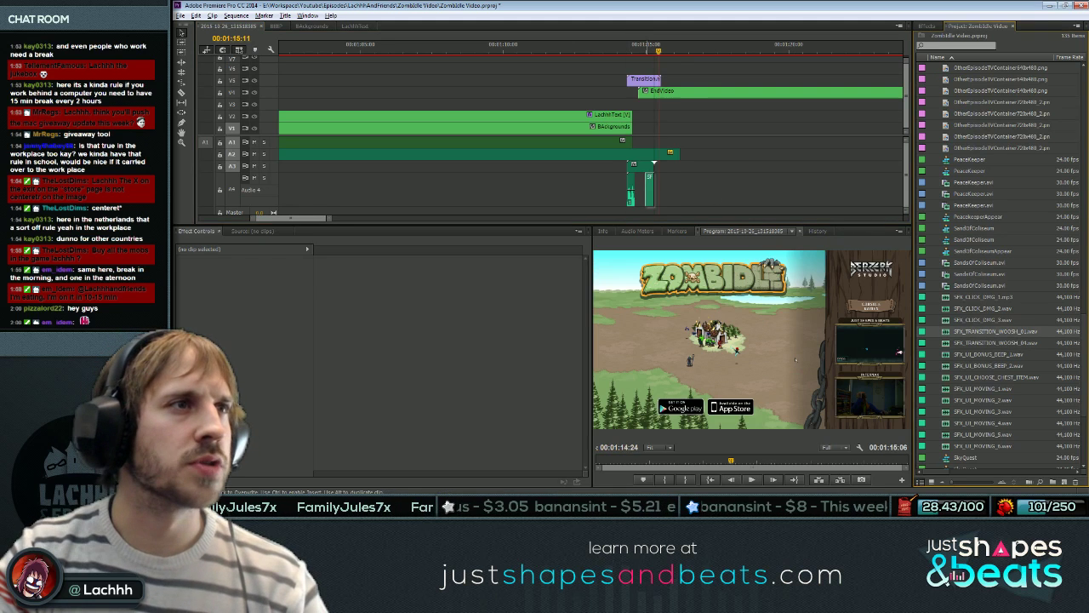
left_click(643, 48)
key("space")
left_click_drag(625, 49, 606, 49)
key("space")
key("l")
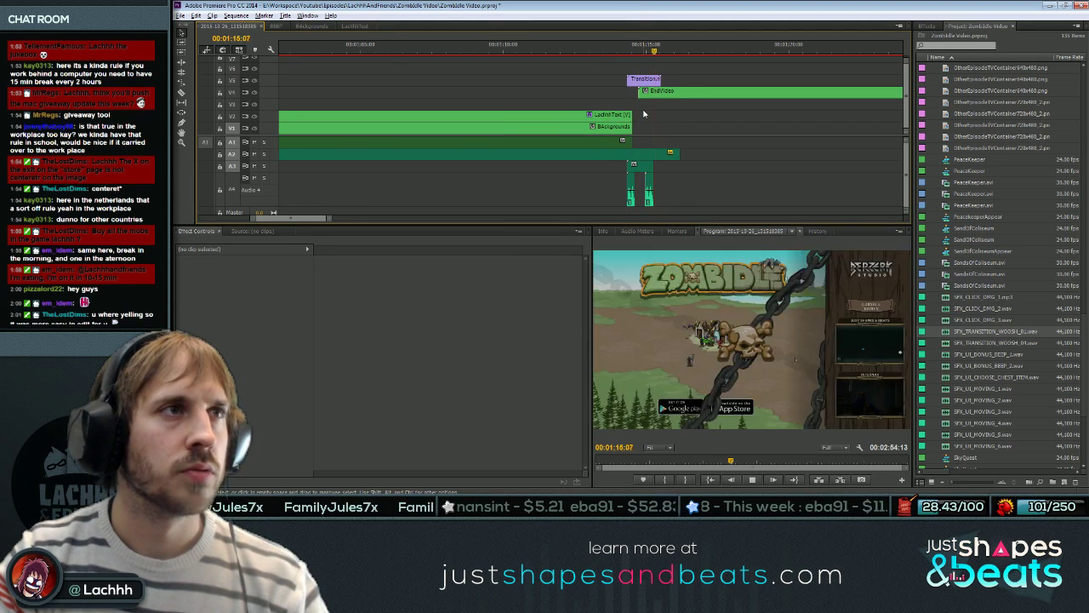
key("k")
Move Transition.mov down to track V3 and EndVideo down to V2, and play the cut.
left_click(687, 92)
mouse_move(685, 121)
left_mouse_down()
mouse_move(657, 80)
mouse_move(676, 115)
left_mouse_up()
left_click_drag(637, 54, 629, 56)
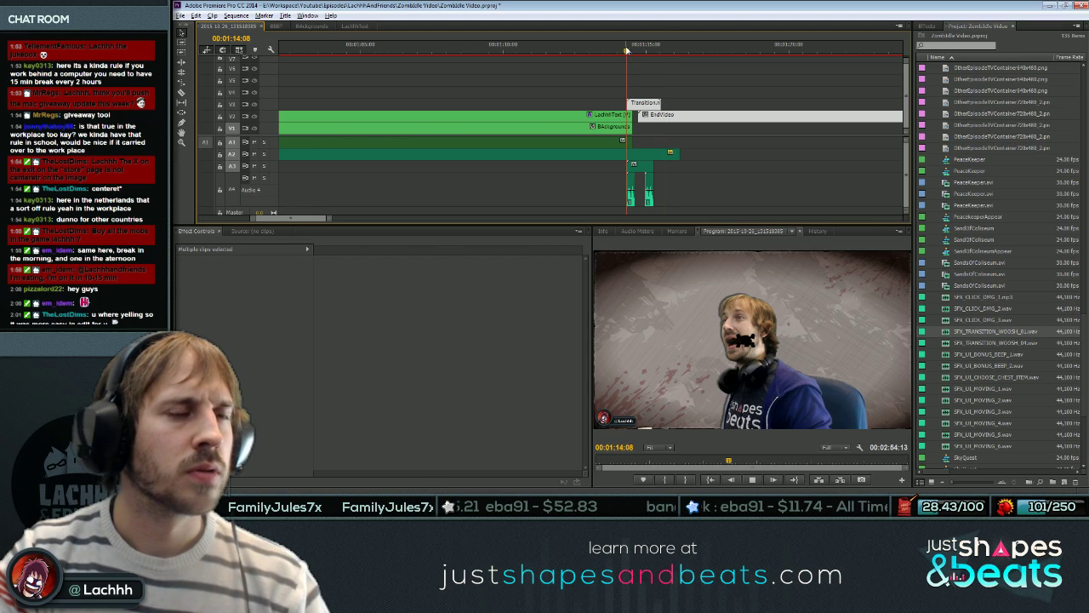
key("space")
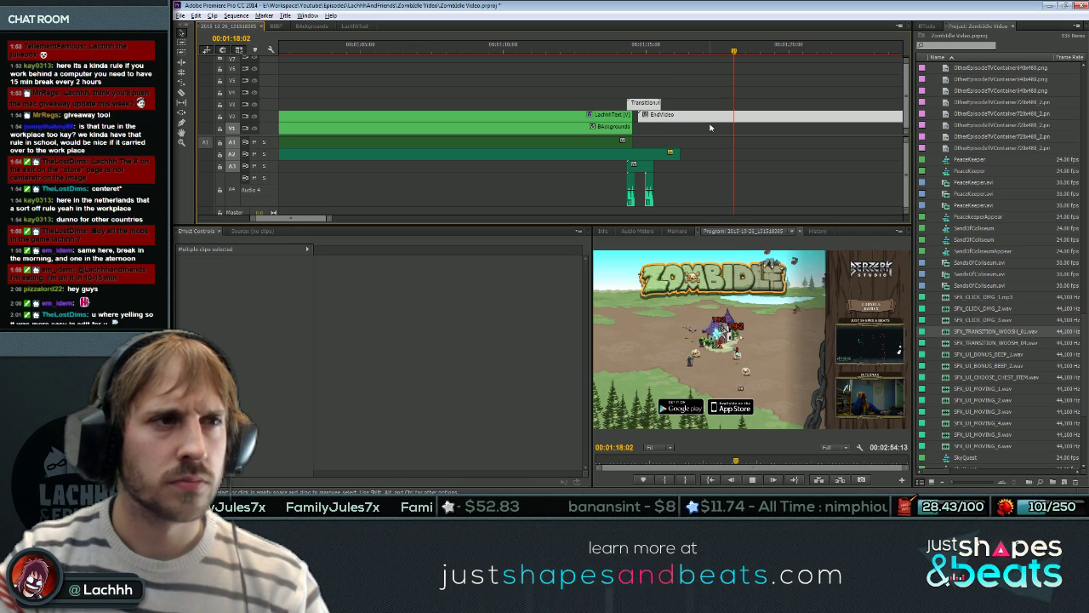
Replay the skull transition from several points to check how the sounds match the picture.
key("k")
left_click(611, 51)
key("space")
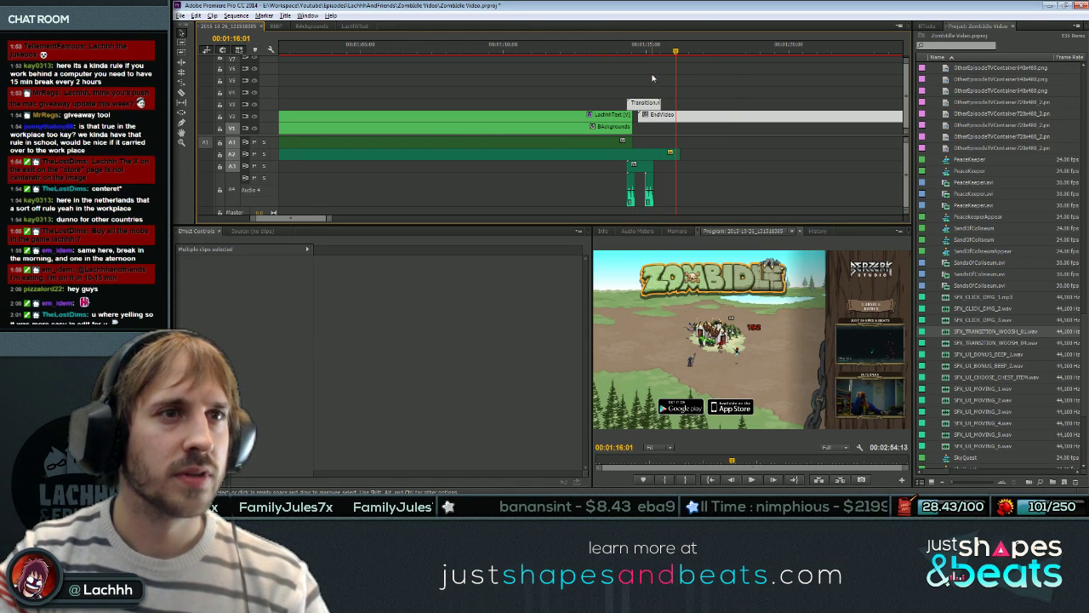
left_click(637, 47)
left_click(655, 53)
left_click_drag(655, 60, 635, 74)
key("space")
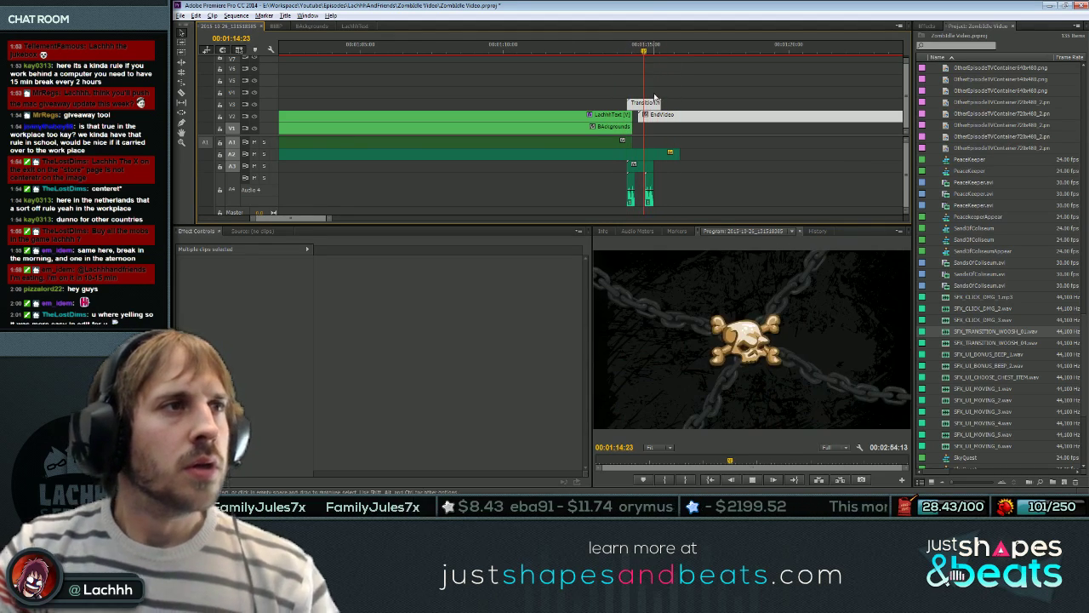
key("space")
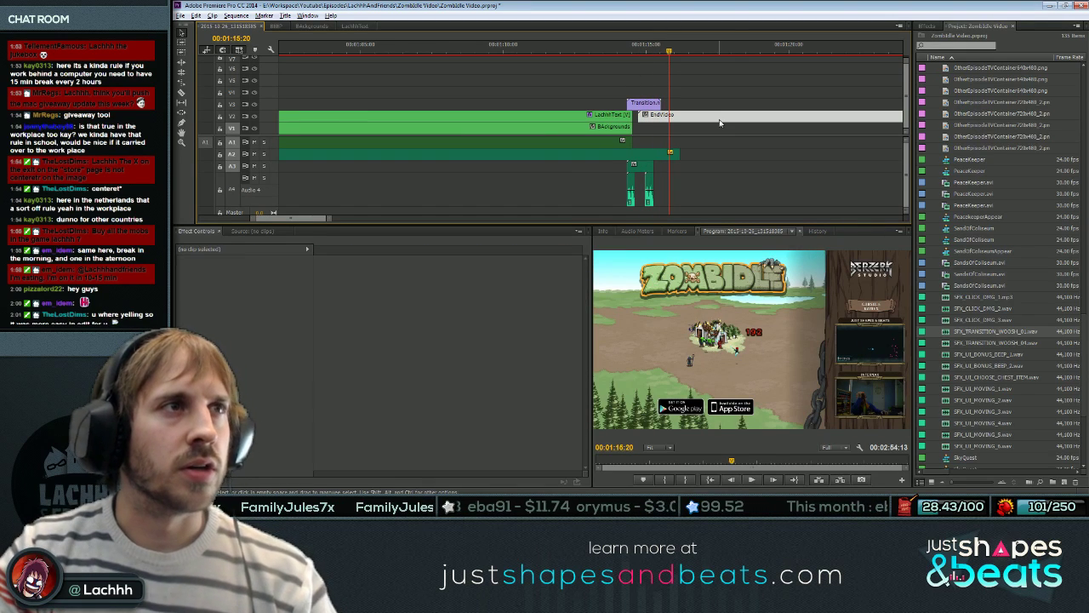
Replace the EndVideo clip on V2 with a fresh EndVideo on V1 and A1 including its audio, and play it.
key("Delete")
left_click_drag(1085, 356, 1085, 414)
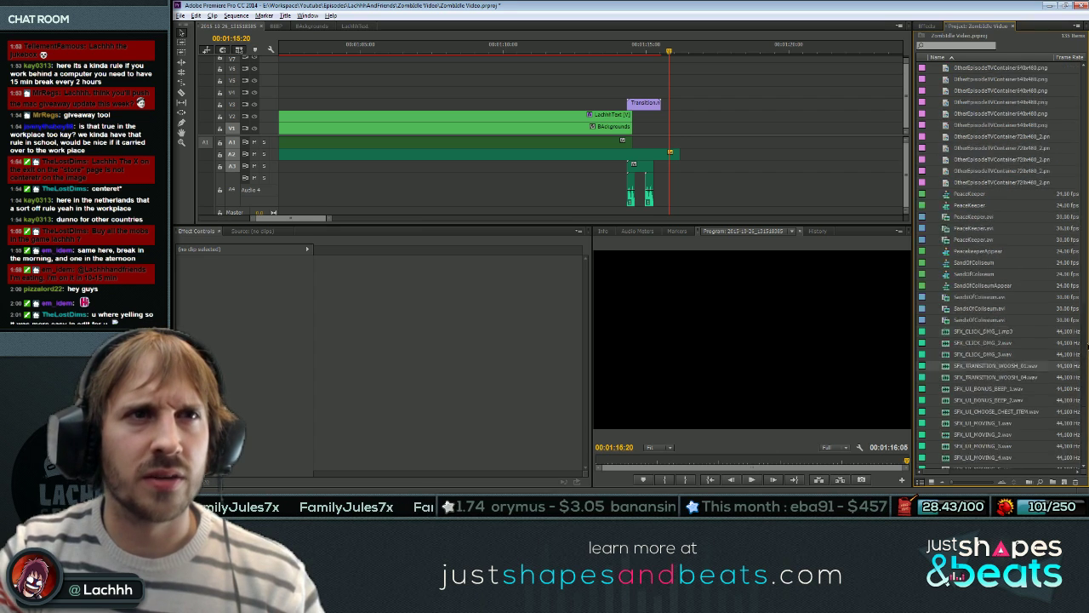
scroll(990, 261, "up", 15)
left_click_drag(976, 274, 660, 132)
left_click(640, 52)
key("space")
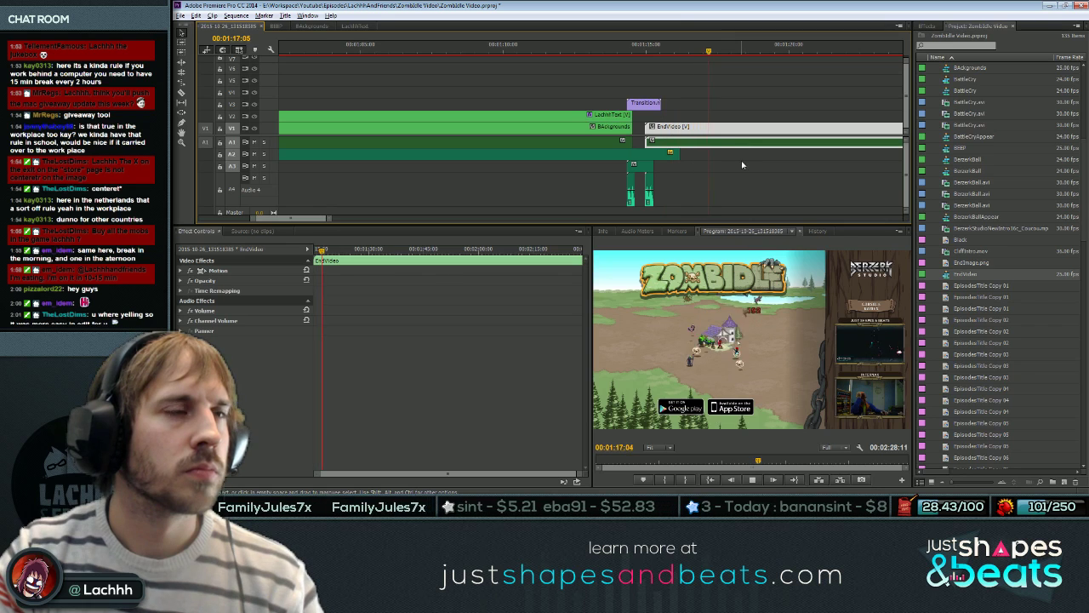
key("space")
Enlarge track A1 to show its waveform, shift EndVideo about 9 frames earlier, and play the join and end screen.
scroll(245, 142, "up", 3)
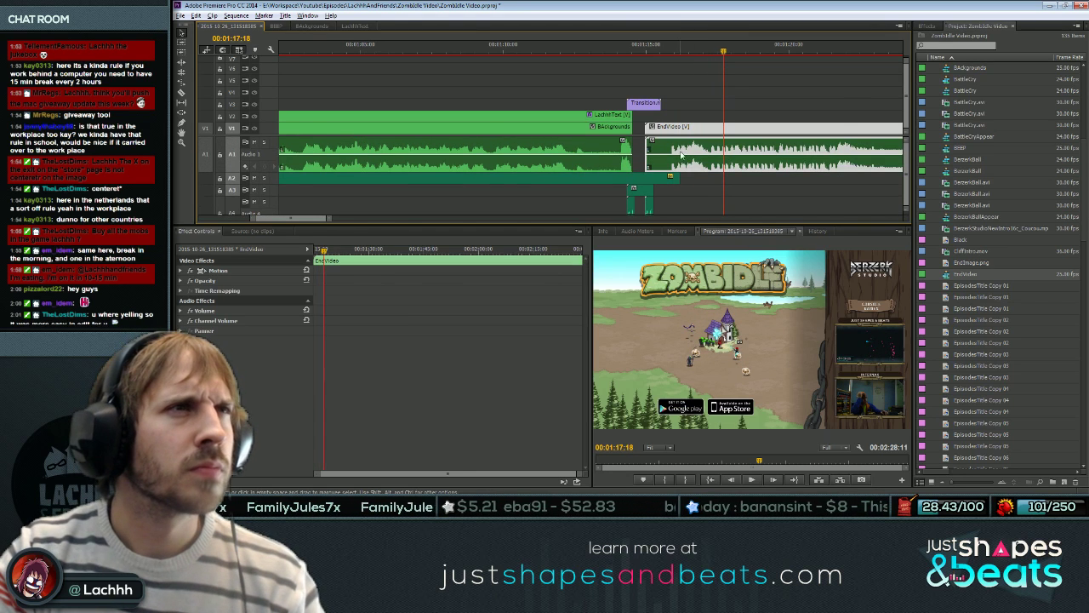
left_click(645, 51)
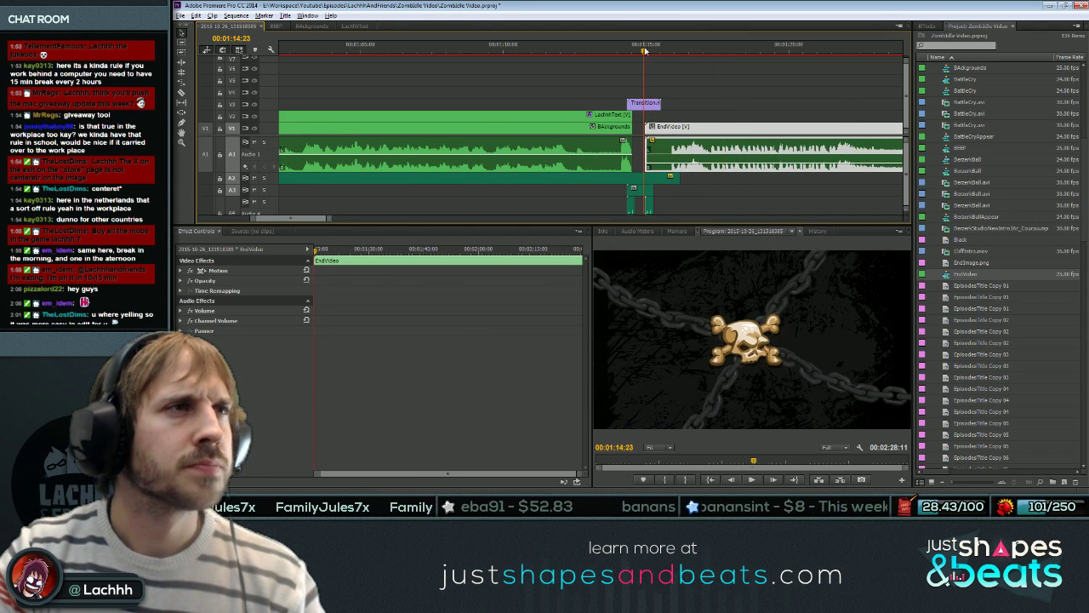
left_click_drag(675, 136, 664, 133)
left_click_drag(642, 52, 632, 51)
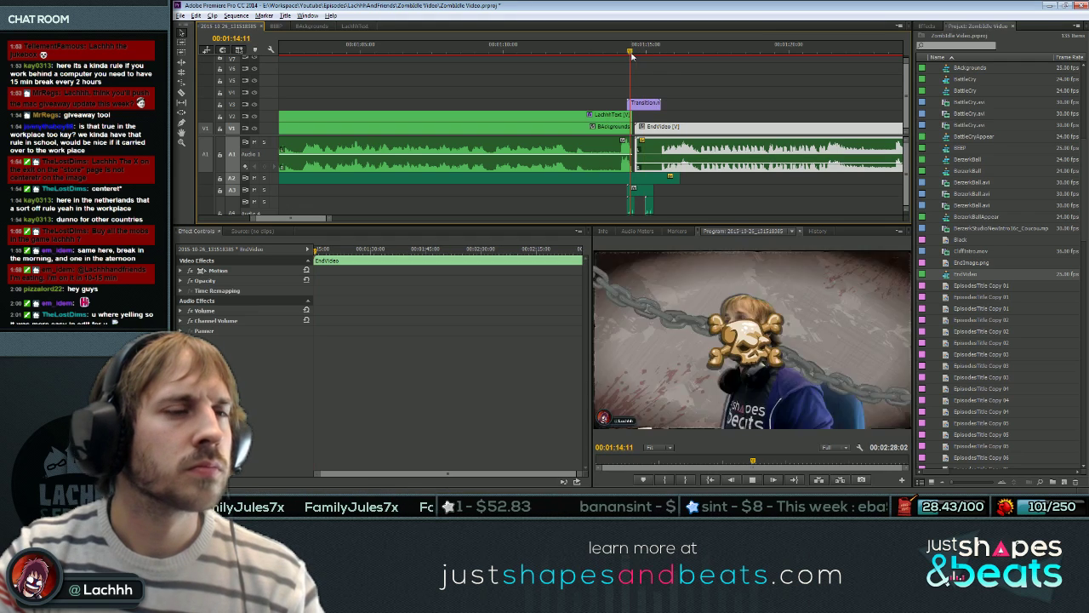
key("space")
key("space")
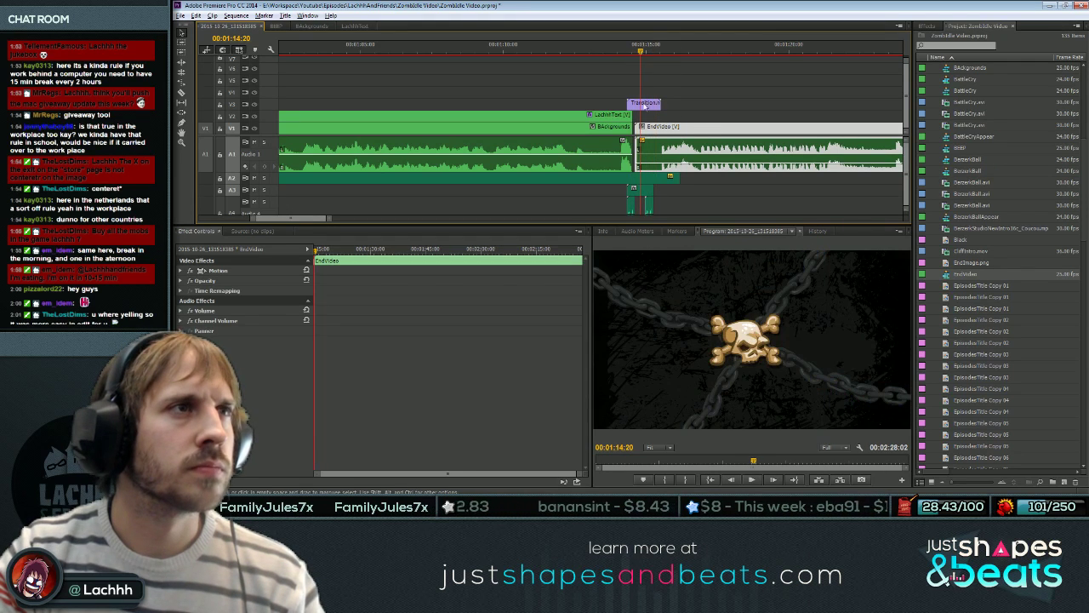
key("space")
key("space")
key("space")
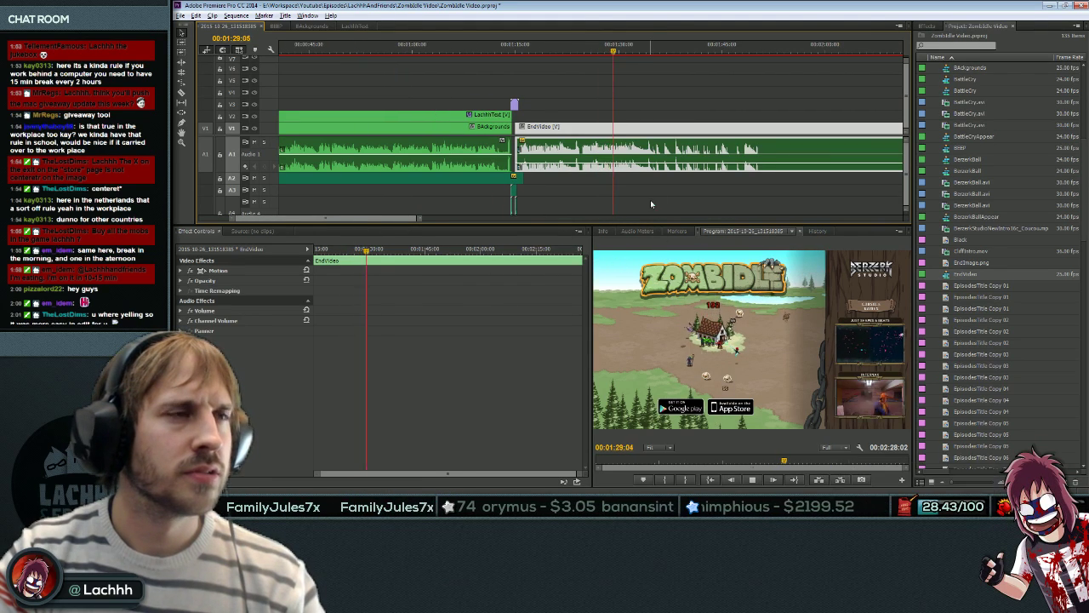
key("space")
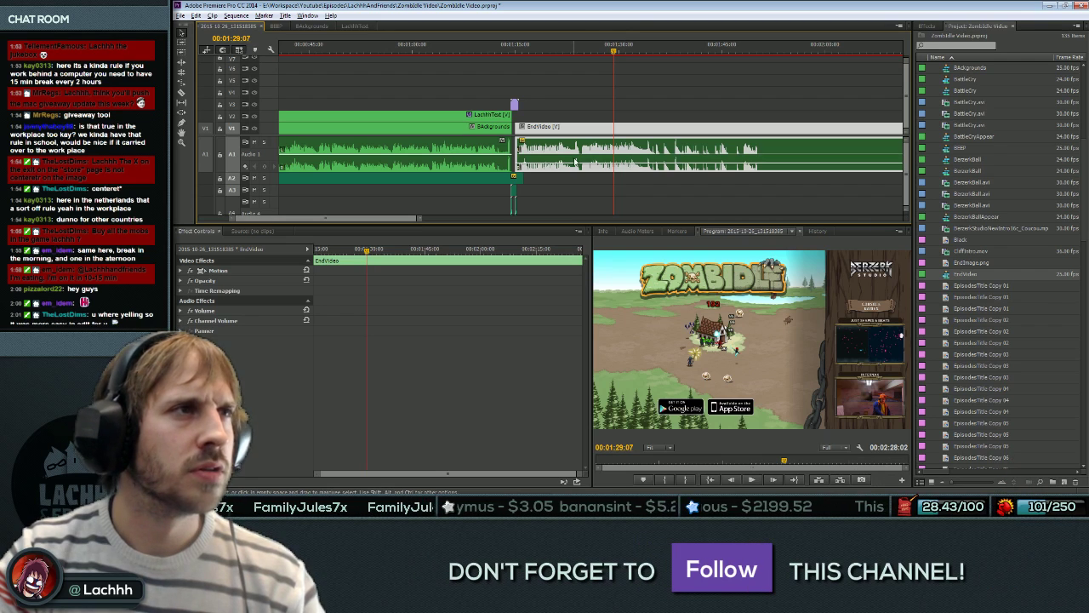
Add volume keyframes to EndVideo's audio about ten seconds into the clip to lower its level.
key("v")
left_click_drag(576, 163, 579, 168)
left_click(417, 506)
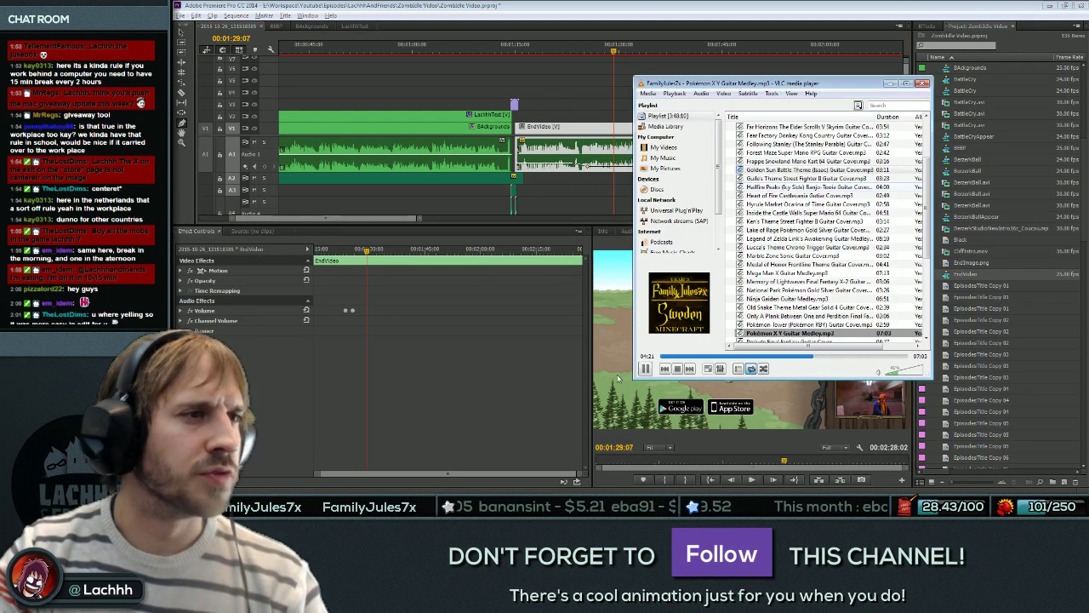
key("alt+Tab")
Extend the A2 music clip under EndVideo to just past the end of its voice audio, and enlarge track A2.
left_click(534, 49)
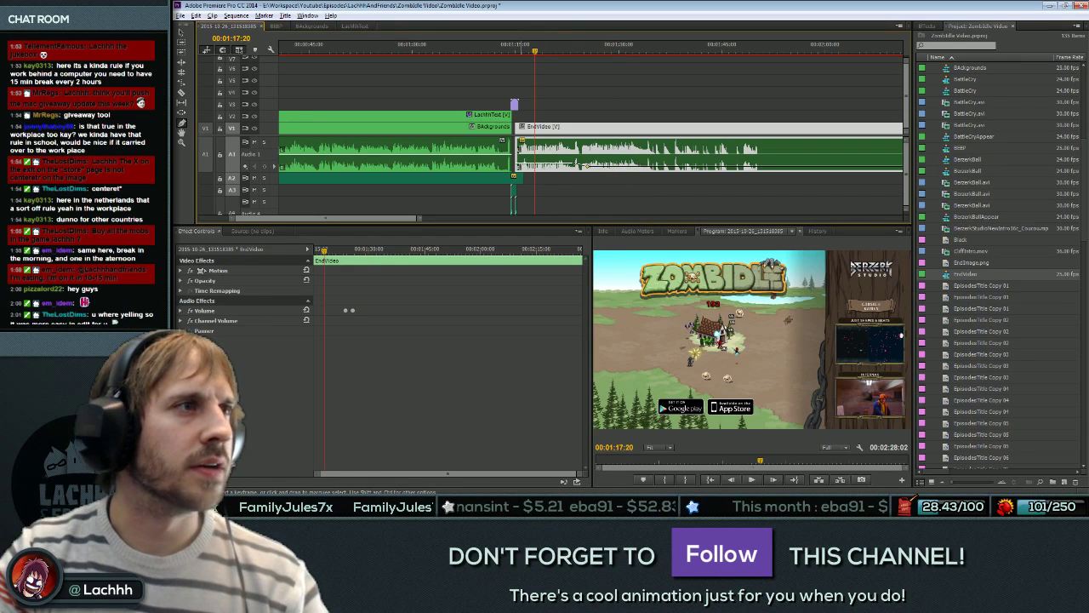
left_click_drag(522, 178, 781, 179)
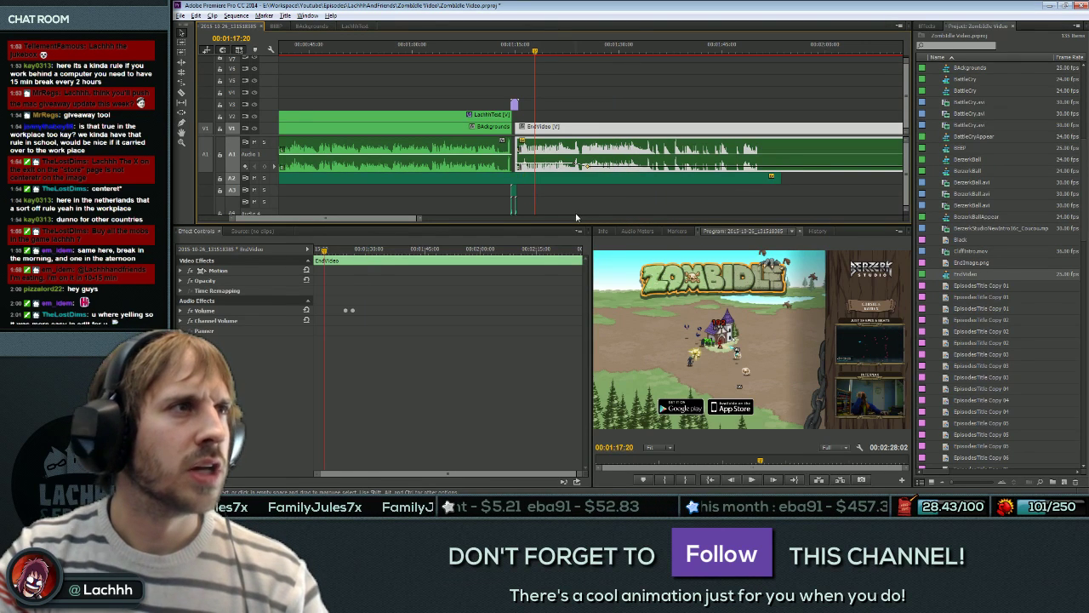
left_click_drag(253, 184, 253, 203)
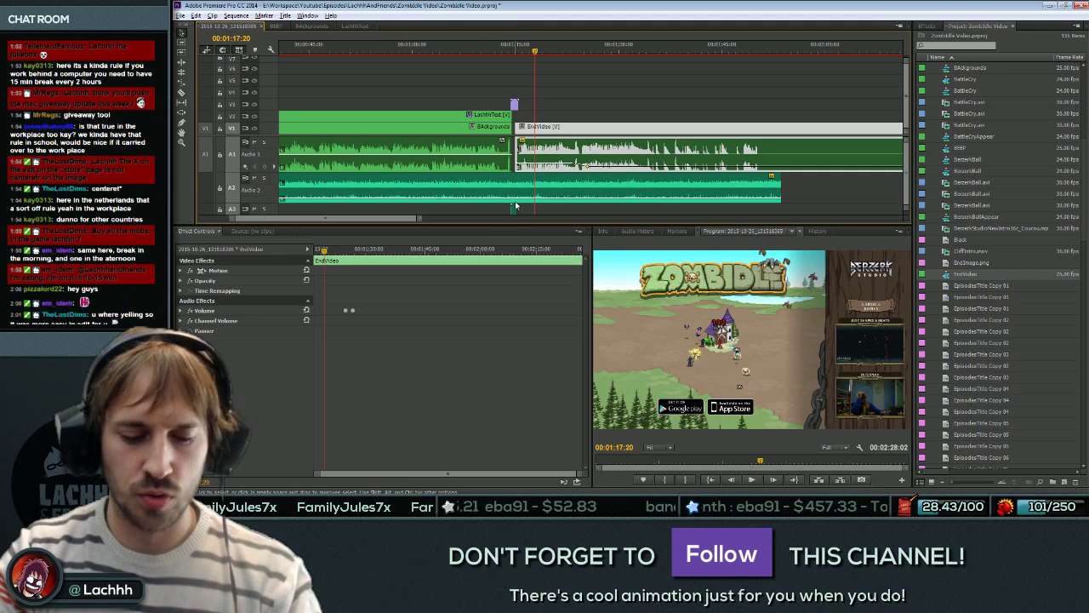
Add two volume keyframes around the transition on MUSIC_INGAME_PAYED.wav so the music rises into EndVideo, and check it in playback.
left_click(506, 199)
left_click_drag(522, 198, 523, 190)
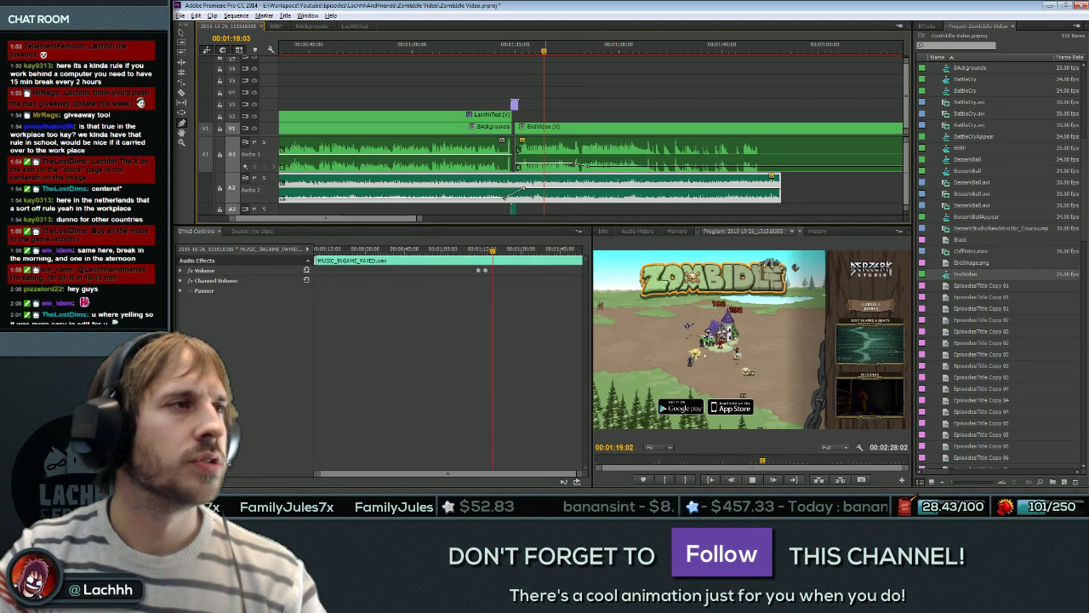
key("space")
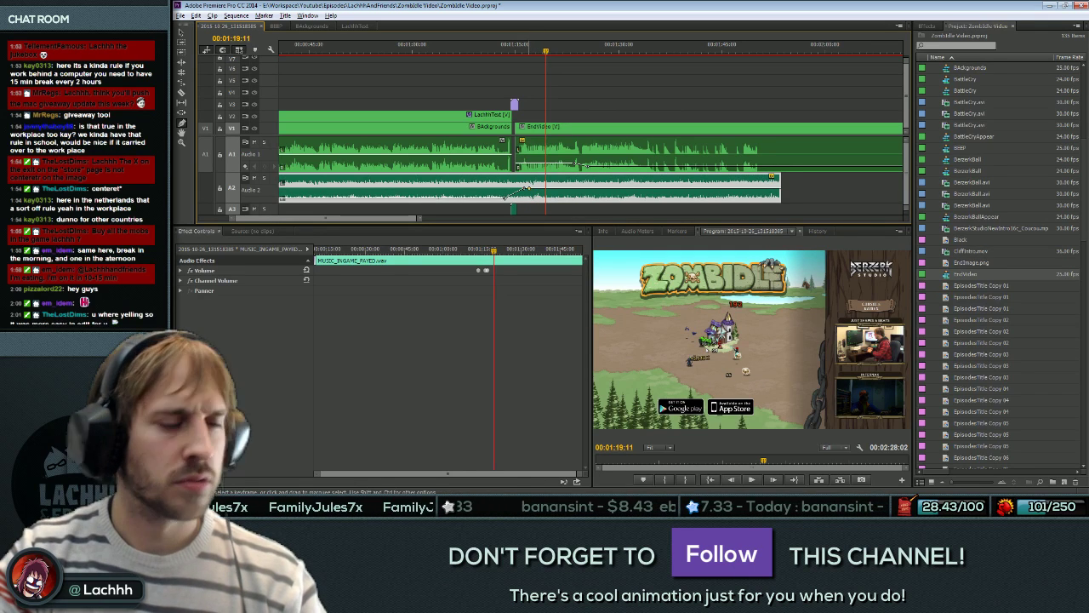
left_click_drag(526, 192, 527, 191)
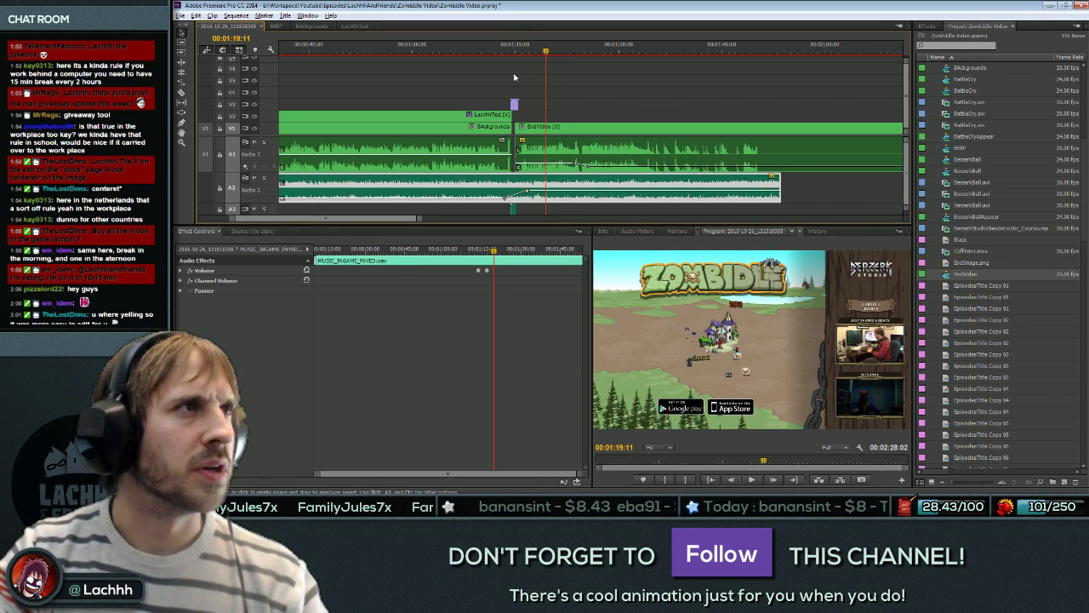